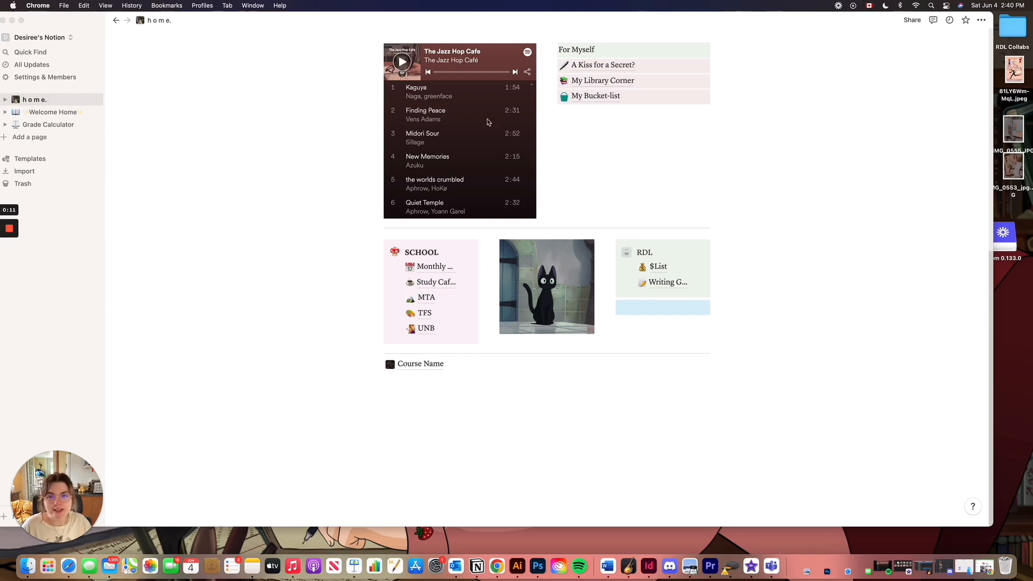
Open the Welcome Home page in full screen and look through its to-do lists, link sections and bookshelf.
{"action": "left_click", "coordinate": [21, 21]}
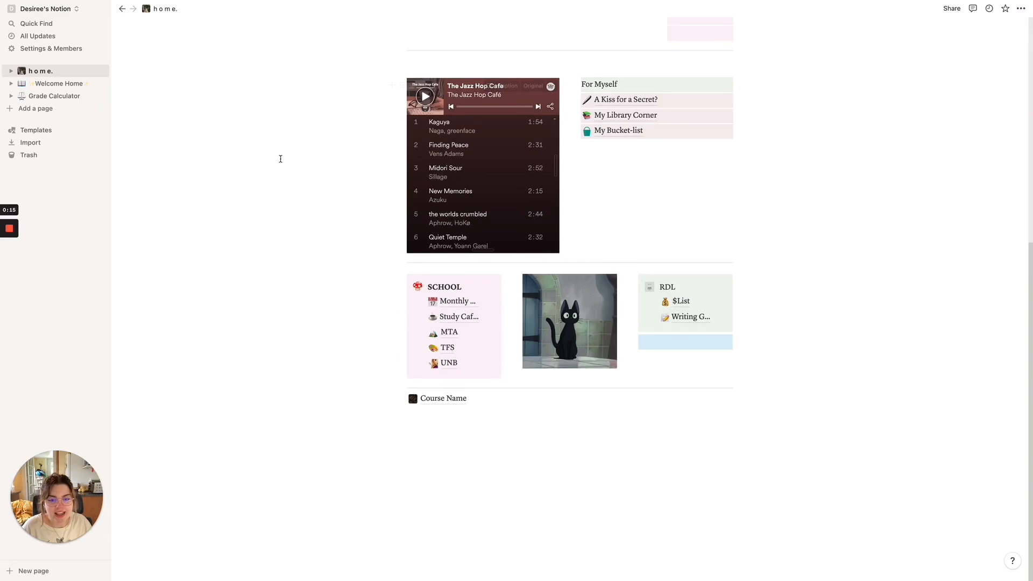
{"action": "left_click", "coordinate": [57, 84]}
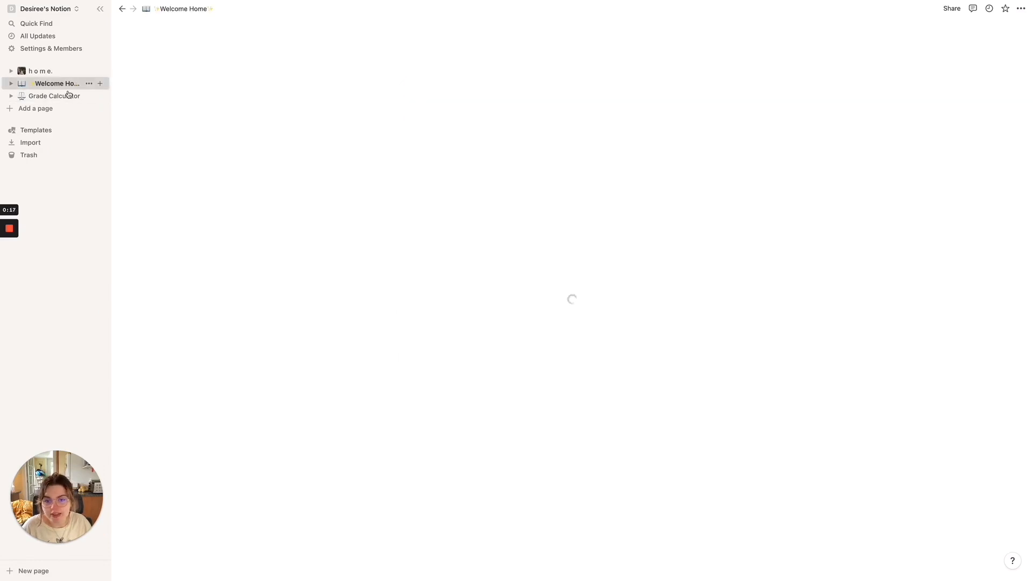
{"action": "scroll", "coordinate": [925, 260], "scroll_direction": "down", "scroll_amount": 2}
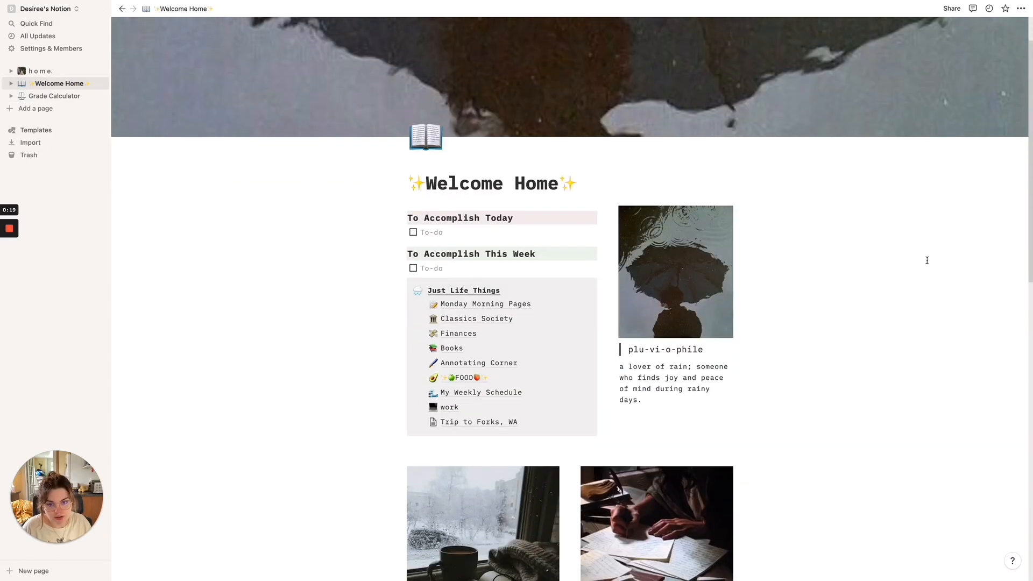
{"action": "scroll", "coordinate": [926, 260], "scroll_direction": "down", "scroll_amount": 4}
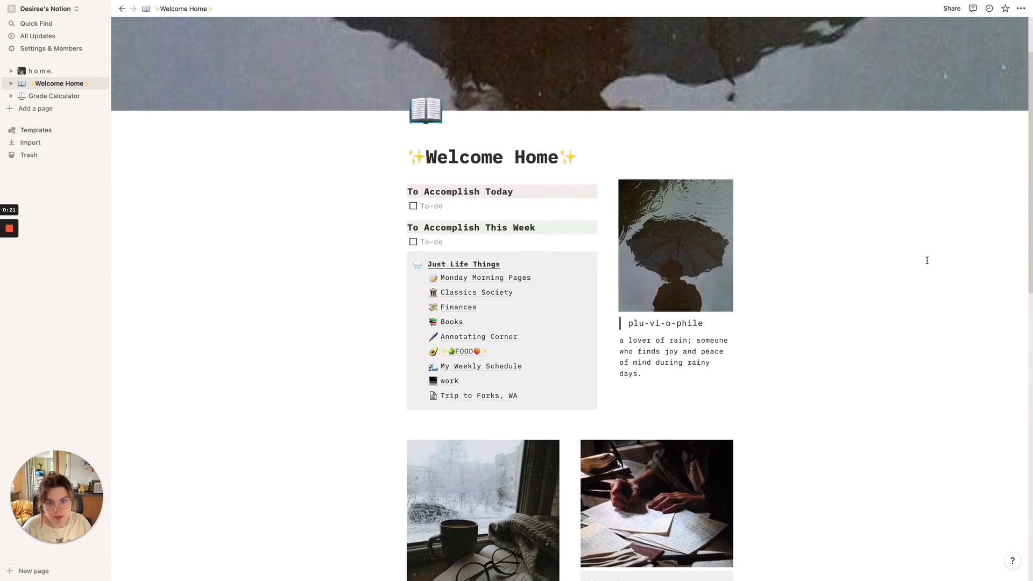
{"action": "scroll", "coordinate": [927, 260], "scroll_direction": "down", "scroll_amount": 5}
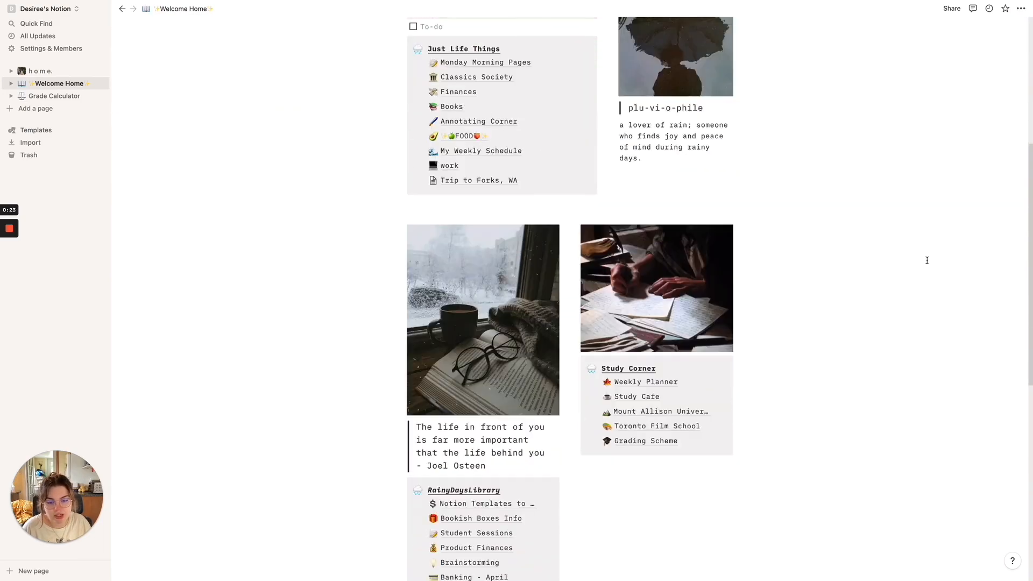
{"action": "scroll", "coordinate": [926, 260], "scroll_direction": "down", "scroll_amount": 8}
{"action": "scroll", "coordinate": [927, 261], "scroll_direction": "up", "scroll_amount": 5}
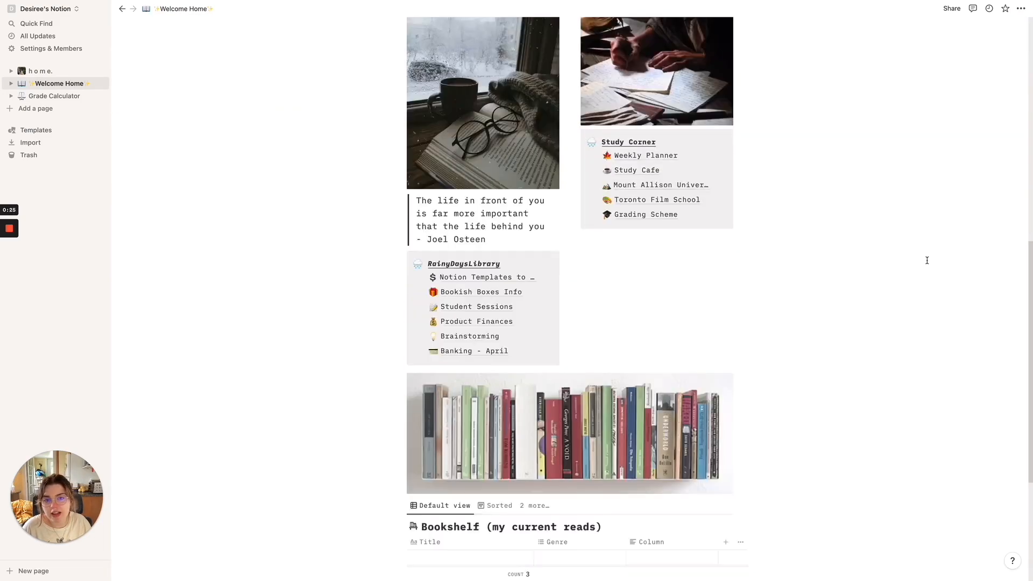
{"action": "scroll", "coordinate": [926, 261], "scroll_direction": "up", "scroll_amount": 12}
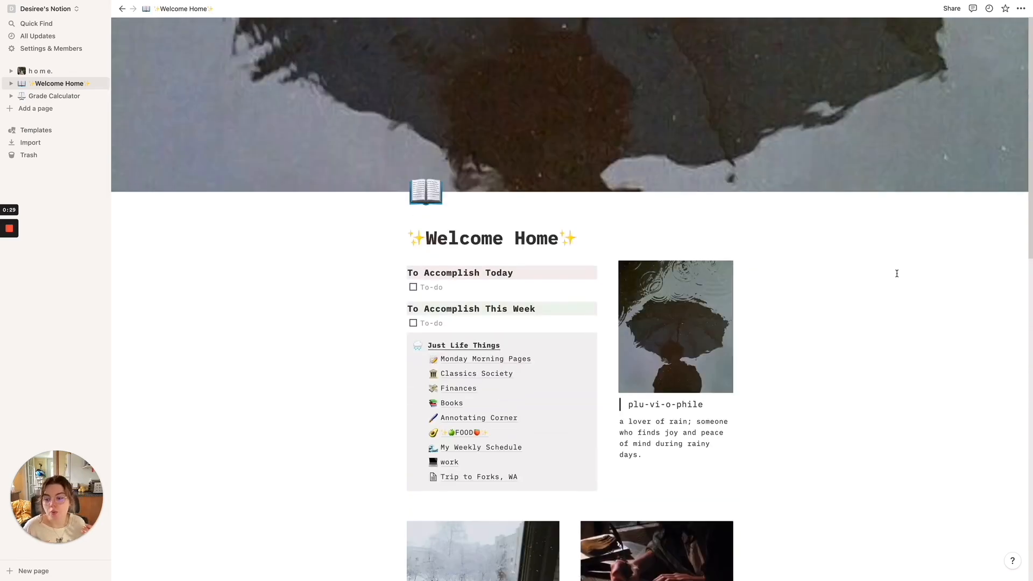
Return to the home page and review its weekly missions, playlist, personal links and school sections.
{"action": "left_click", "coordinate": [45, 71]}
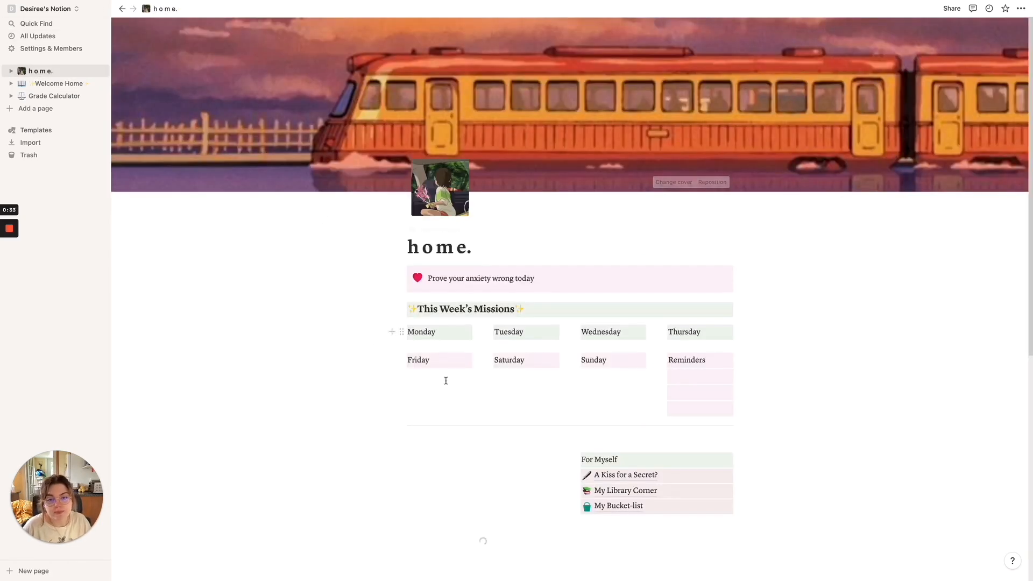
{"action": "scroll", "coordinate": [848, 300], "scroll_direction": "down", "scroll_amount": 7}
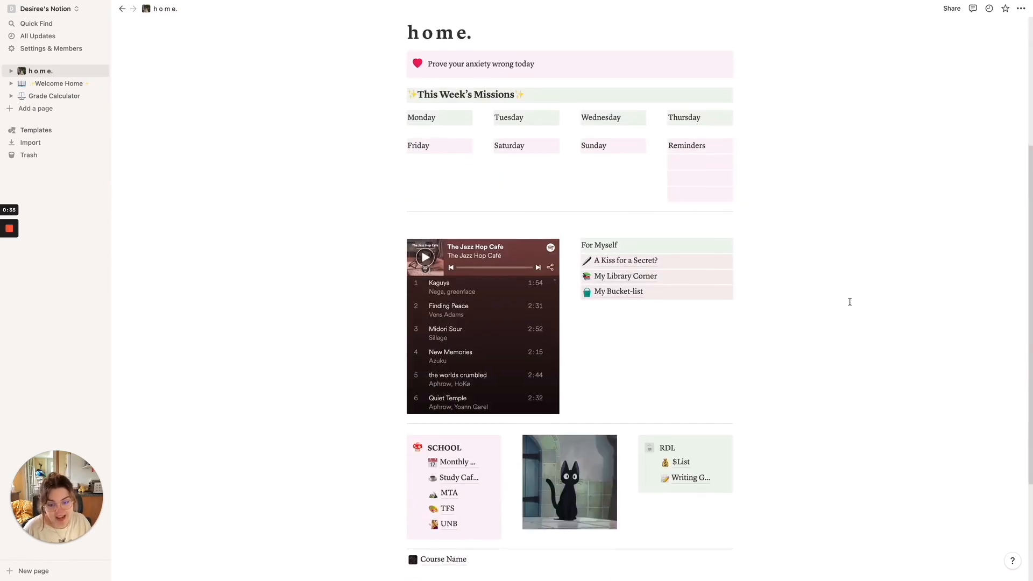
{"action": "scroll", "coordinate": [849, 300], "scroll_direction": "up", "scroll_amount": 3}
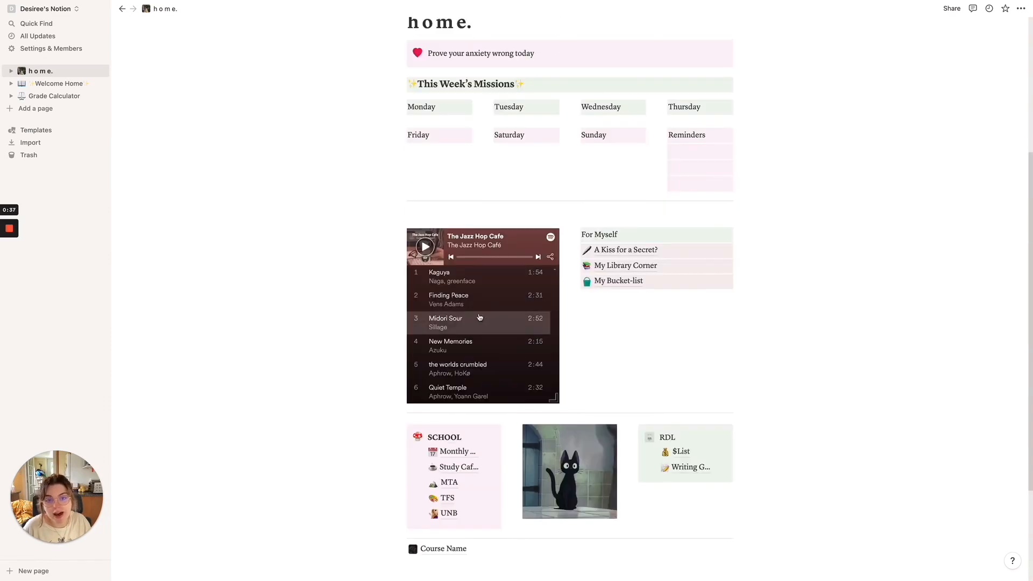
{"action": "scroll", "coordinate": [849, 300], "scroll_direction": "up", "scroll_amount": 4}
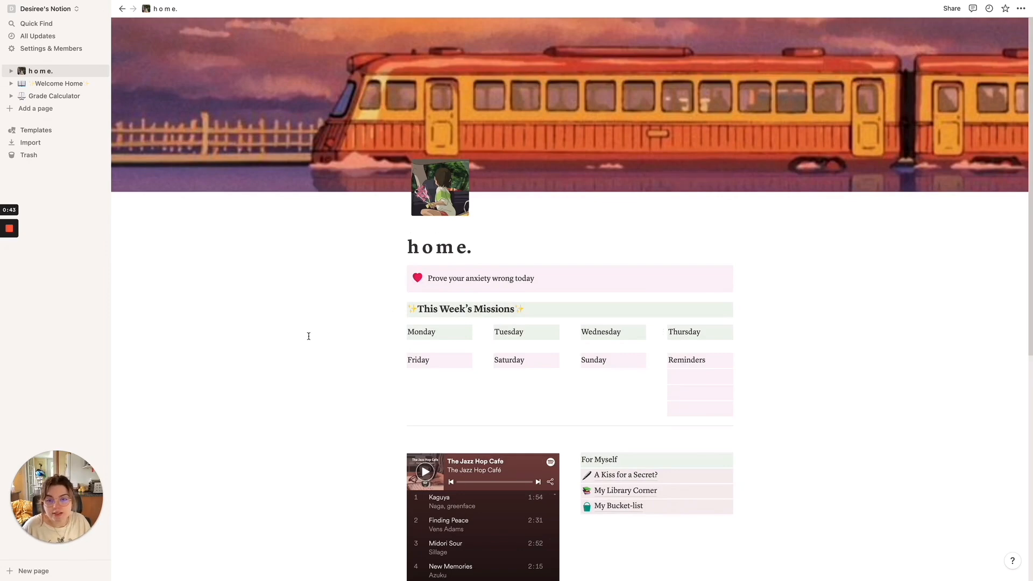
{"action": "scroll", "coordinate": [823, 446], "scroll_direction": "down", "scroll_amount": 5}
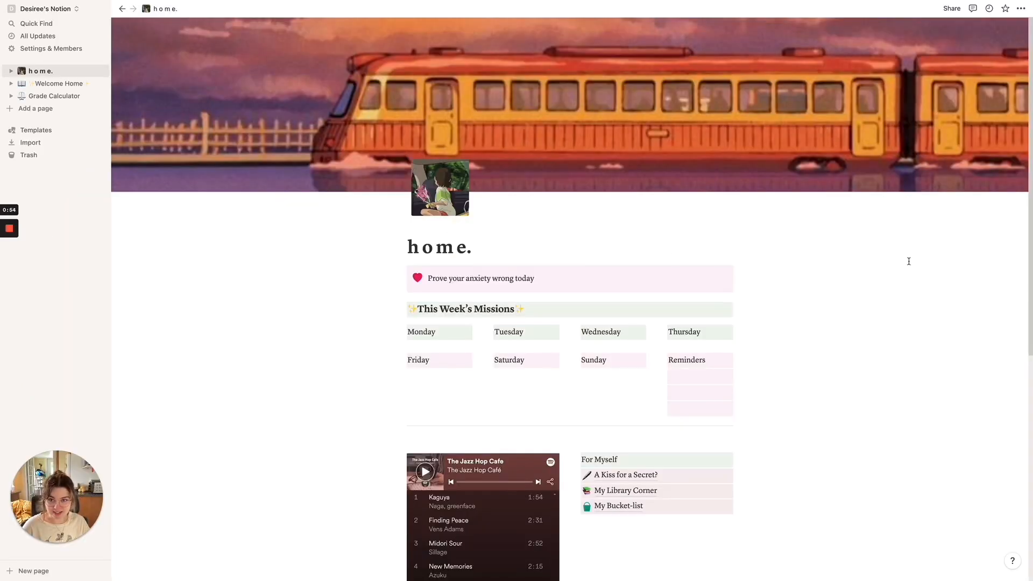
{"action": "scroll", "coordinate": [909, 262], "scroll_direction": "down", "scroll_amount": 1}
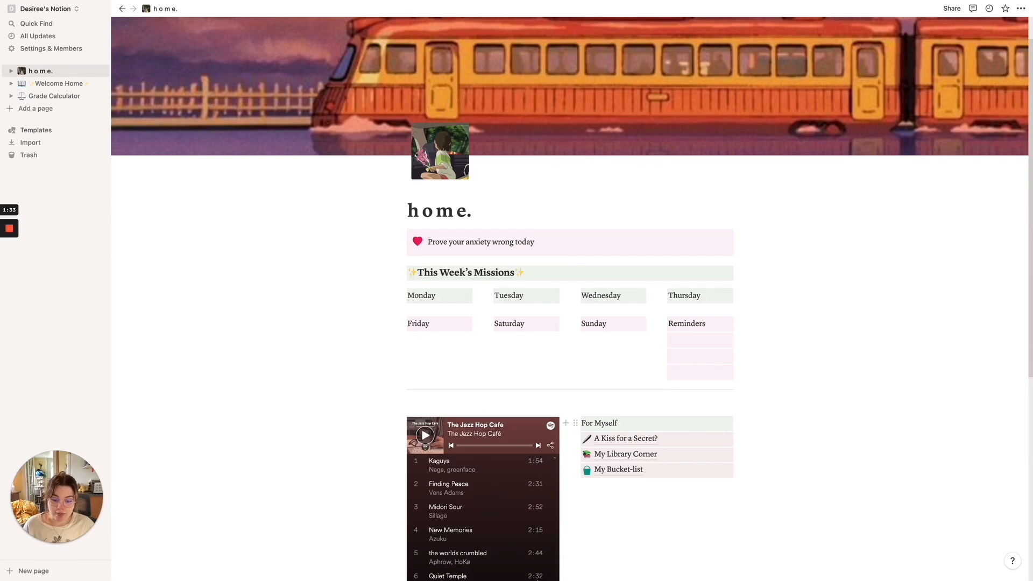
Switch to Google Chrome, search for pinterest and open the Pinterest site.
{"action": "mouse_move", "coordinate": [533, 578]}
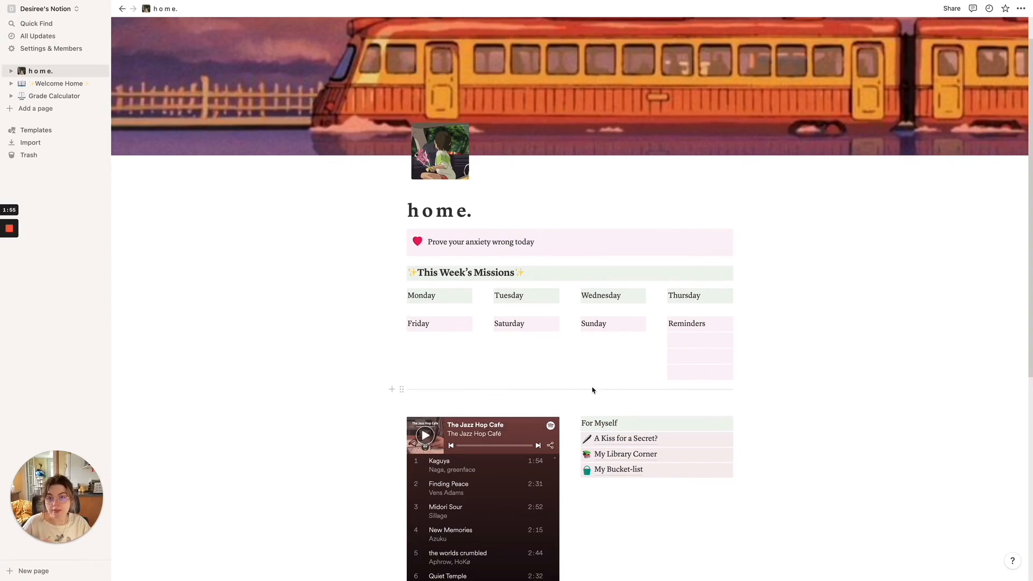
{"action": "mouse_move", "coordinate": [518, 565]}
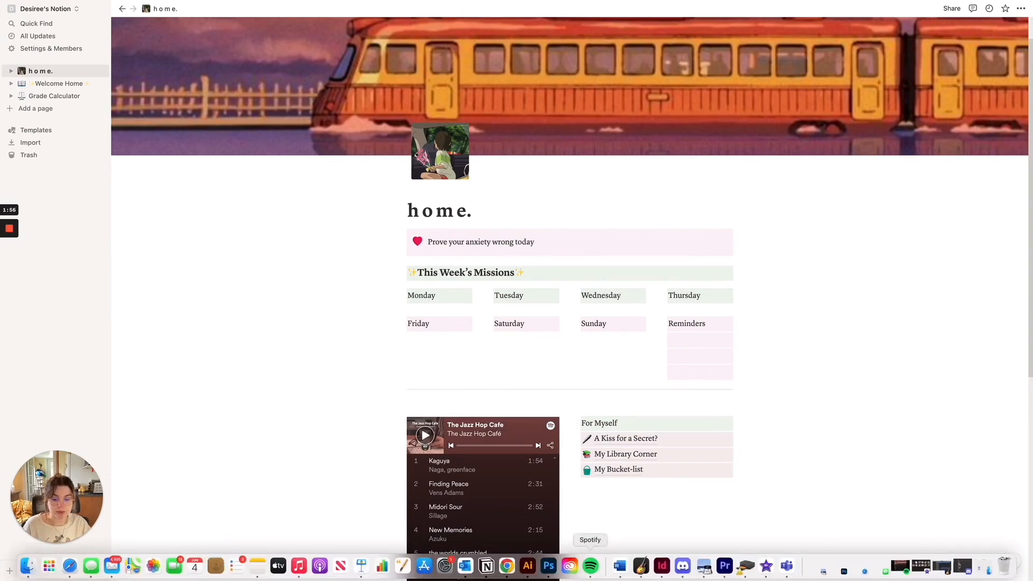
{"action": "left_click", "coordinate": [507, 565]}
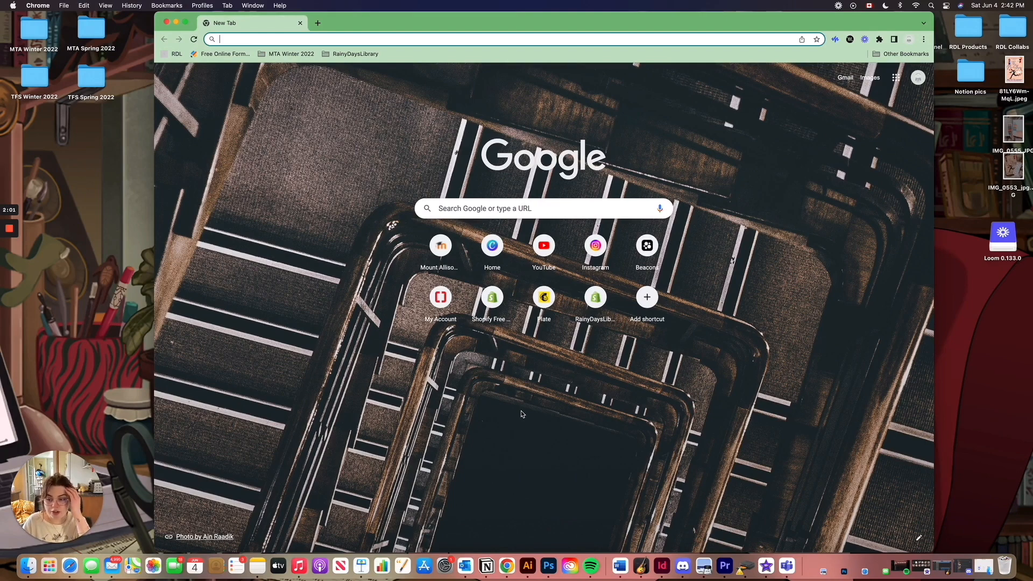
{"action": "type", "text": "pinterest"}
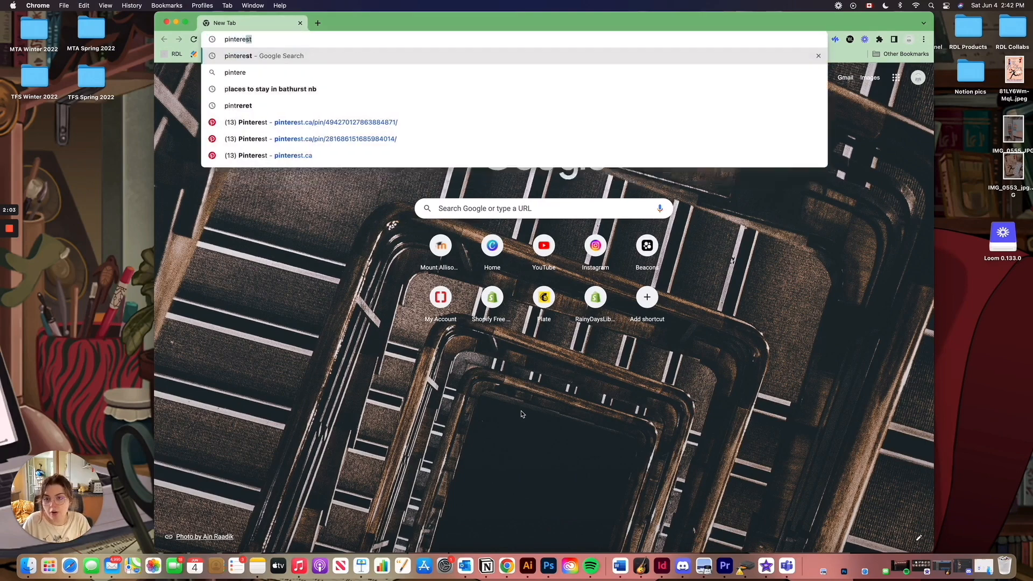
{"action": "key", "text": "Return"}
{"action": "left_click", "coordinate": [254, 151]}
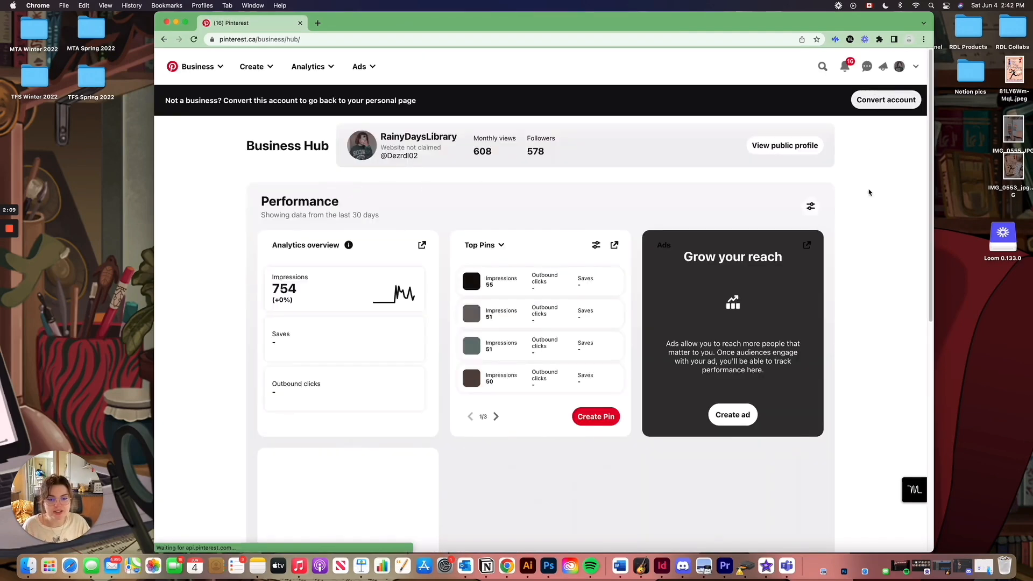
Move the browser window aside, open the Notion pics folder on the desktop and browse its images.
{"action": "left_click_drag", "start_coordinate": [867, 26], "coordinate": [677, 25]}
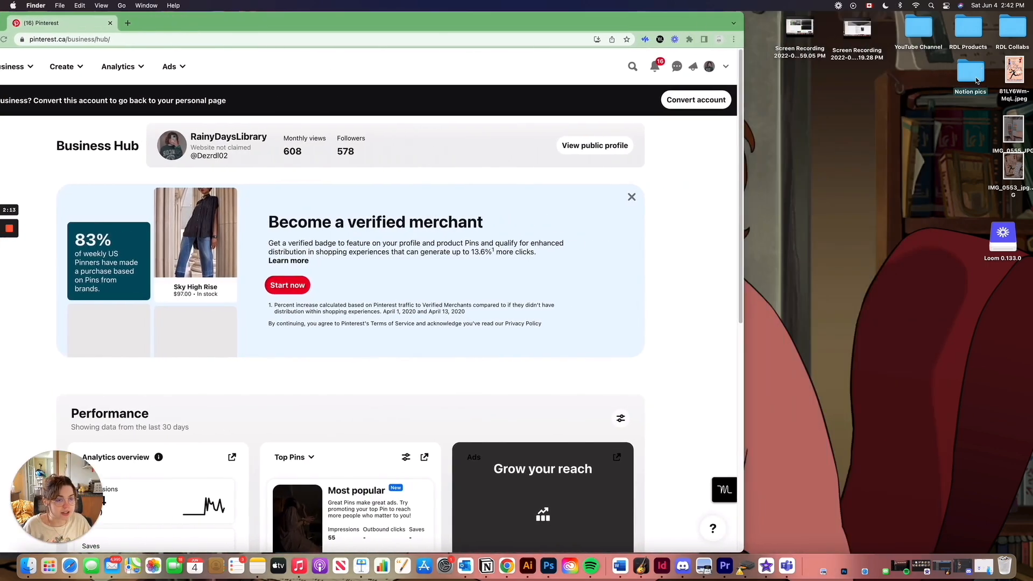
{"action": "double_click", "coordinate": [977, 80]}
{"action": "scroll", "coordinate": [501, 303], "scroll_direction": "down", "scroll_amount": 5}
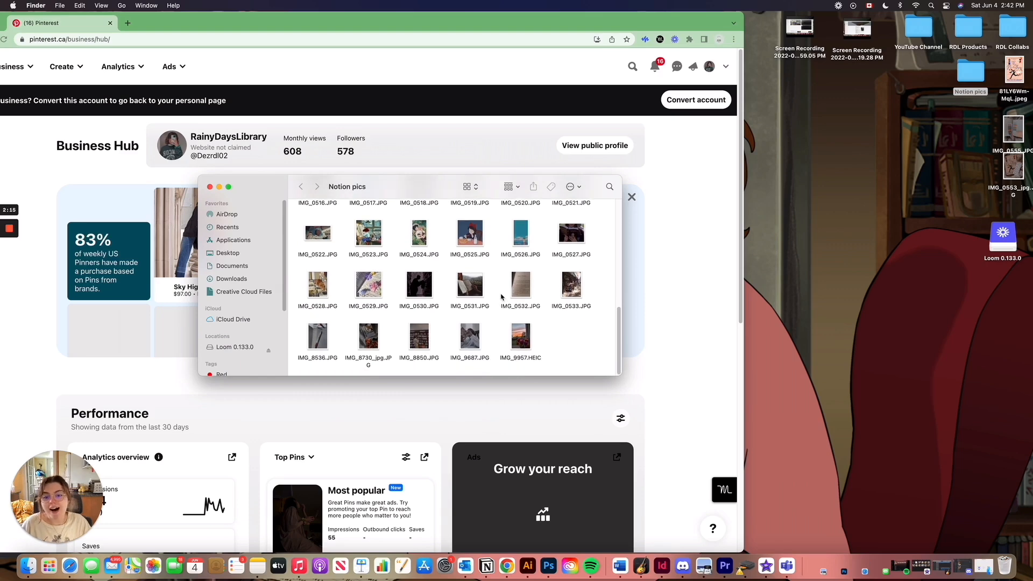
{"action": "scroll", "coordinate": [501, 297], "scroll_direction": "up", "scroll_amount": 10}
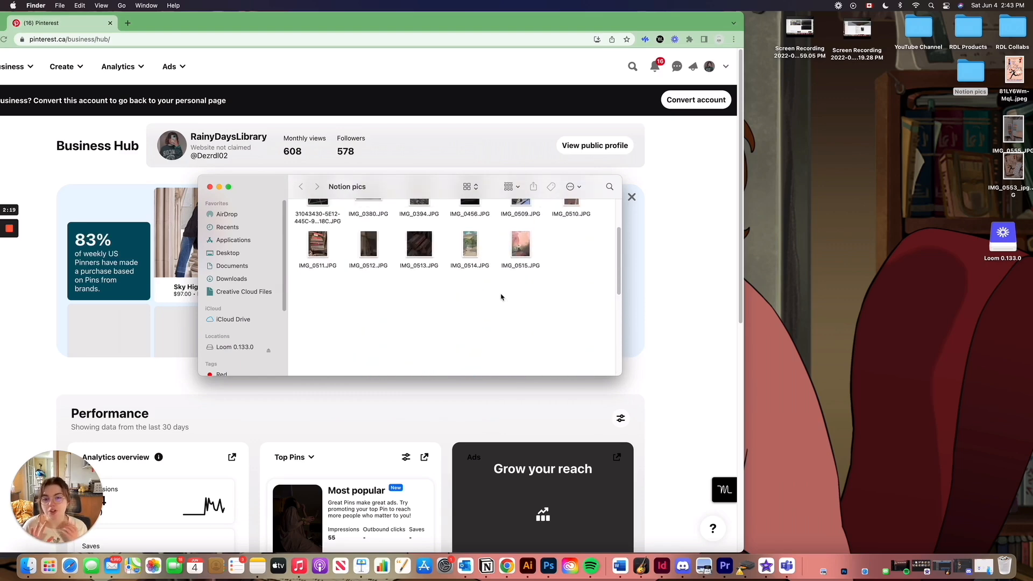
{"action": "scroll", "coordinate": [501, 296], "scroll_direction": "up", "scroll_amount": 3}
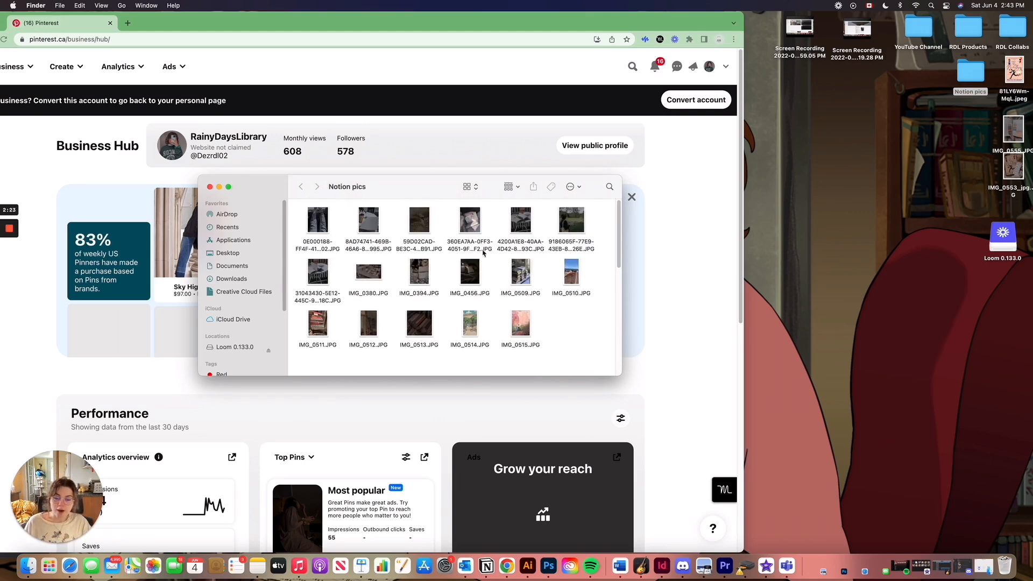
Preview the jeans photo, the meadow reader photo and IMG_0509.JPG one after another, and close the Notion pics folder.
{"action": "double_click", "coordinate": [318, 220]}
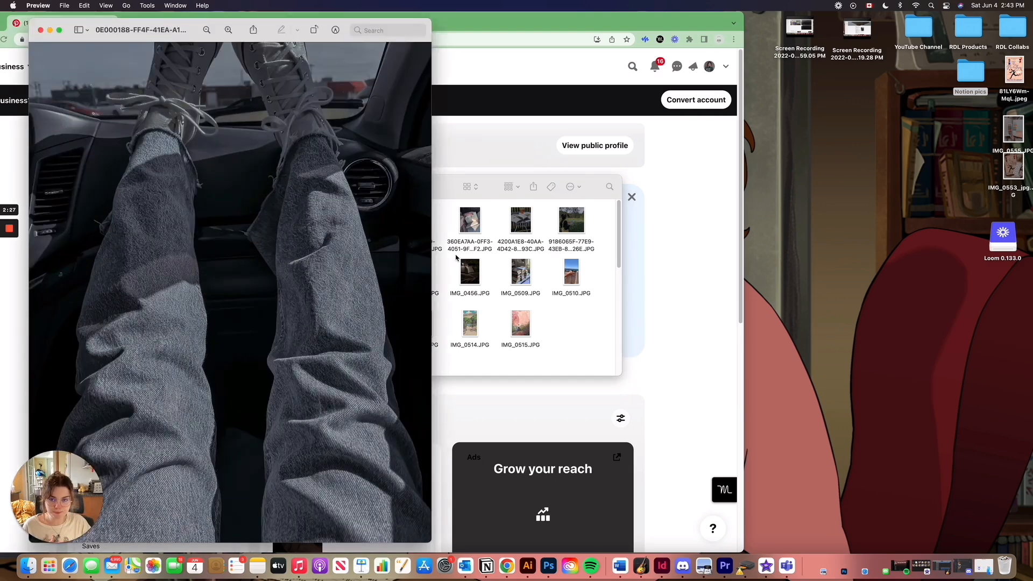
{"action": "left_click", "coordinate": [42, 31]}
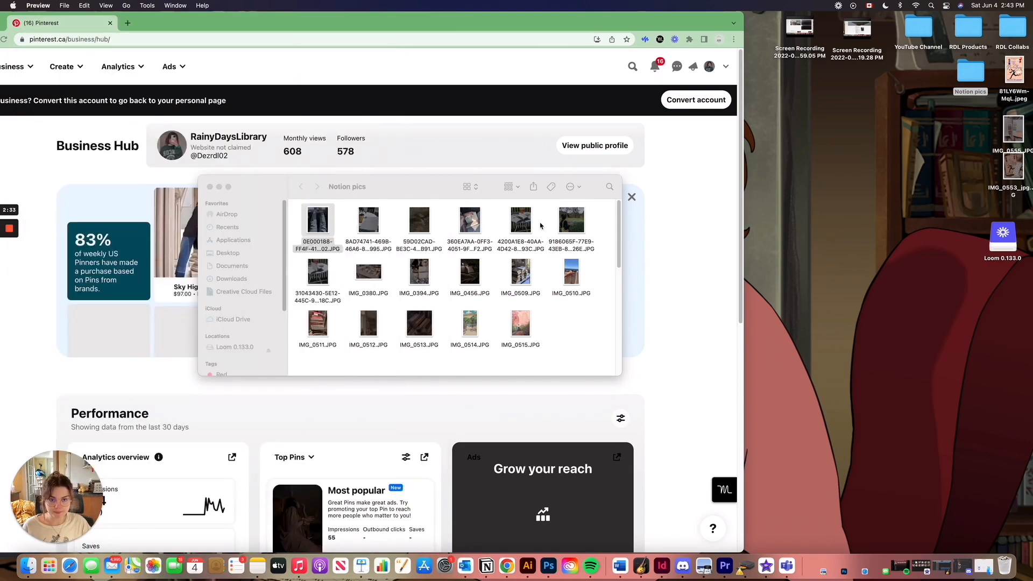
{"action": "double_click", "coordinate": [571, 220]}
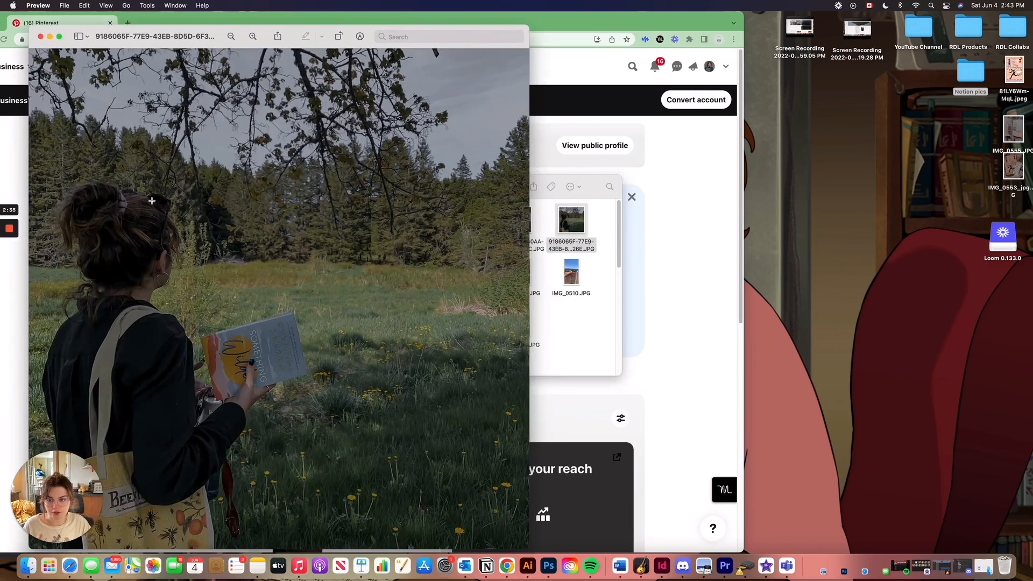
{"action": "left_click", "coordinate": [40, 36]}
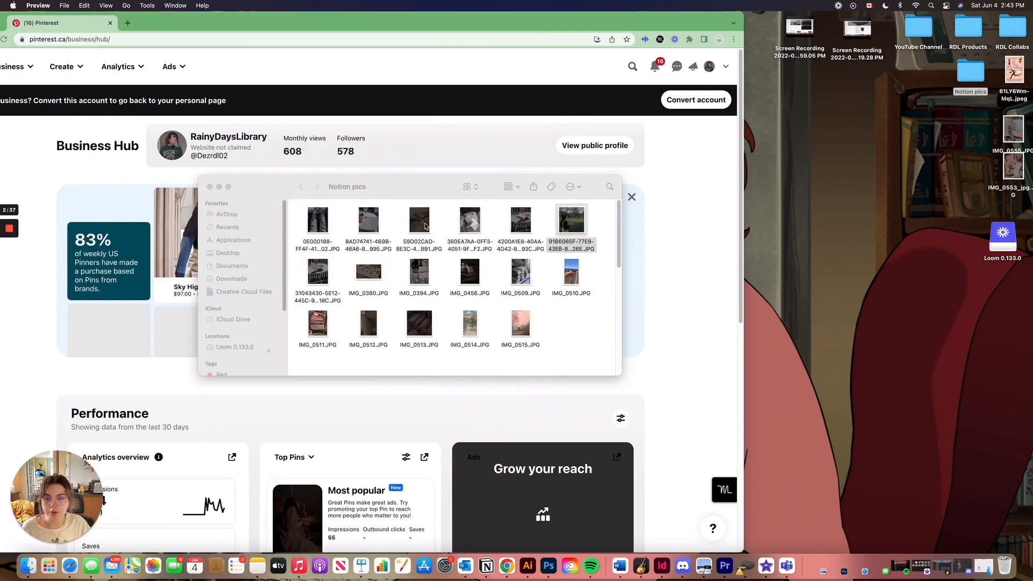
{"action": "double_click", "coordinate": [521, 272]}
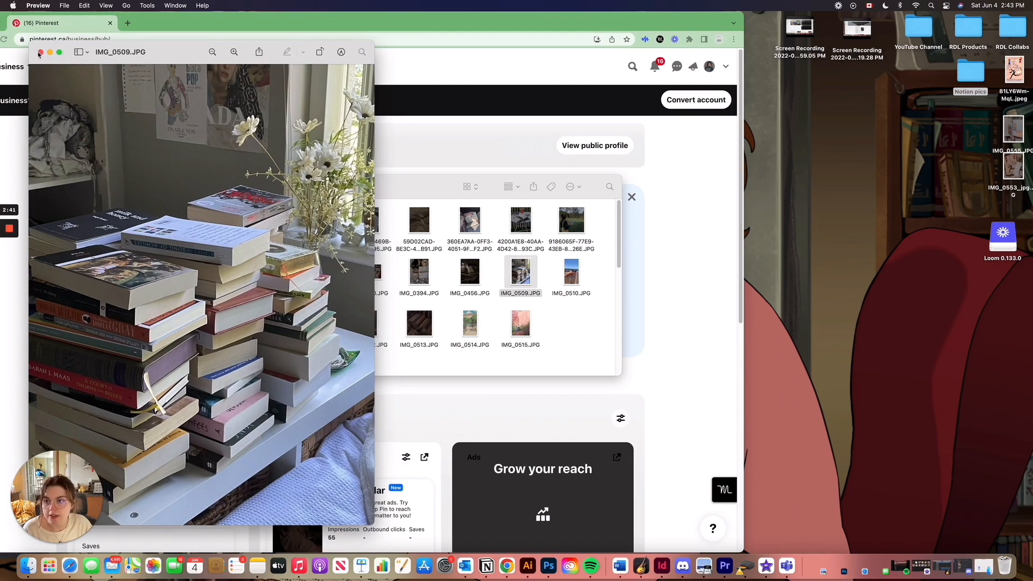
{"action": "left_click", "coordinate": [40, 53]}
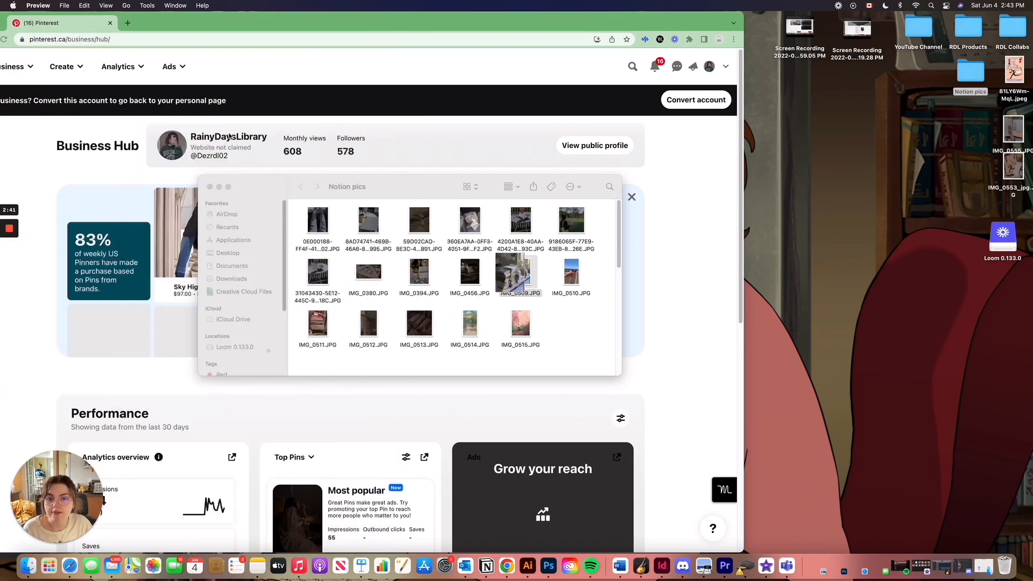
{"action": "left_click", "coordinate": [211, 187]}
Move the browser window back over the desktop and search Pinterest for "book summer aeshetic".
{"action": "left_click_drag", "start_coordinate": [354, 14], "coordinate": [467, 13]}
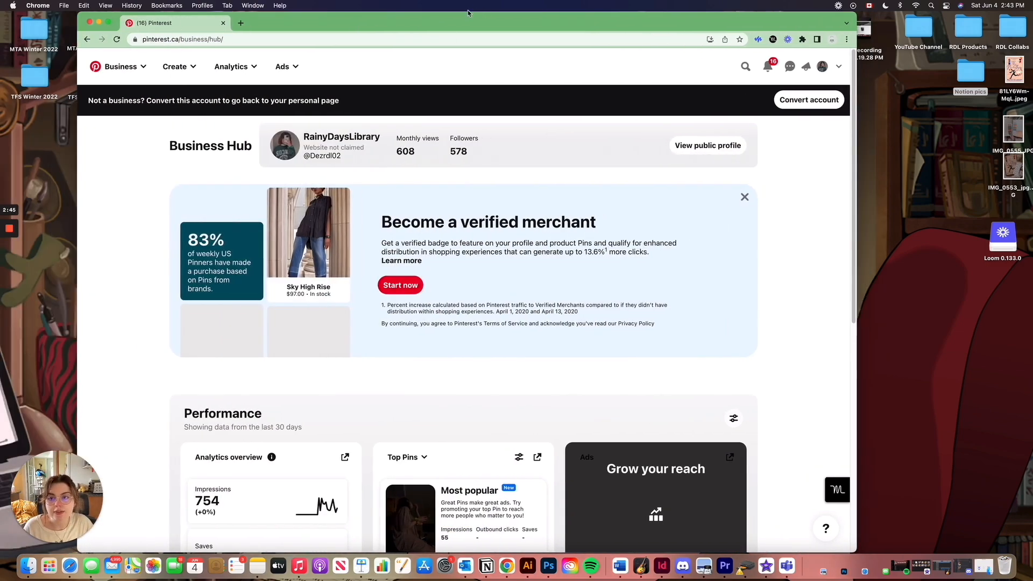
{"action": "left_click", "coordinate": [745, 66]}
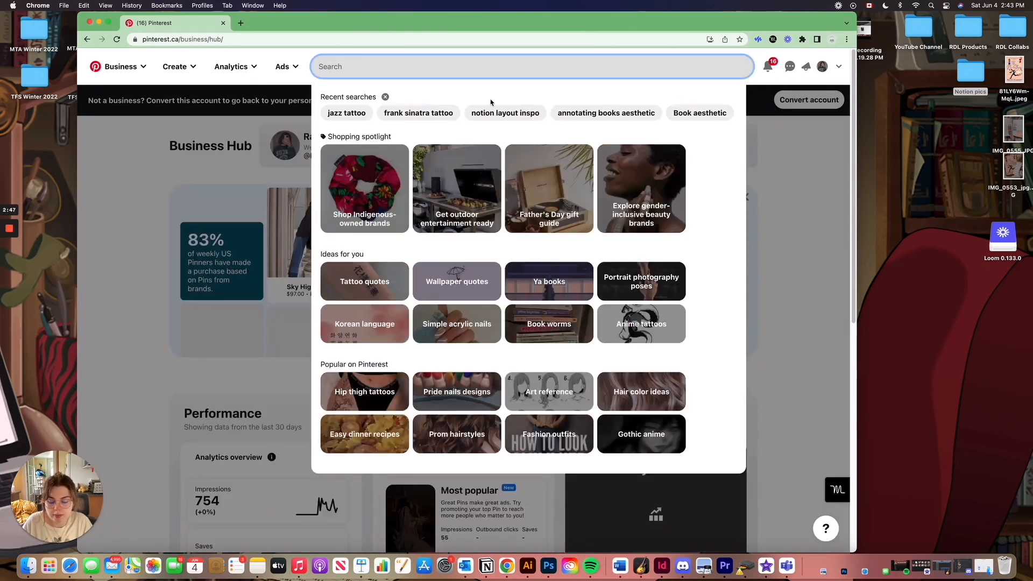
{"action": "type", "text": "book summer "}
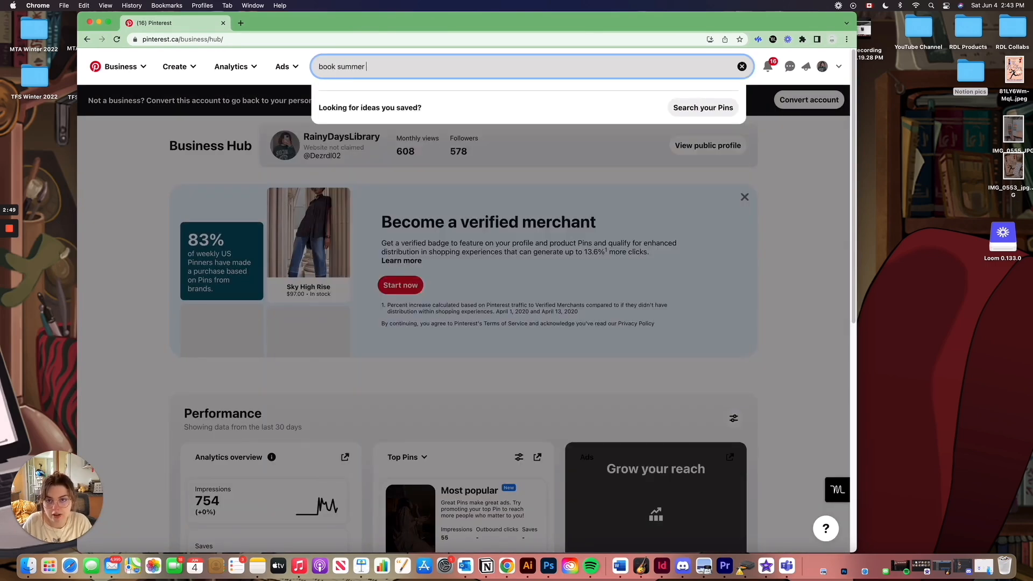
{"action": "type", "text": "aeshet"}
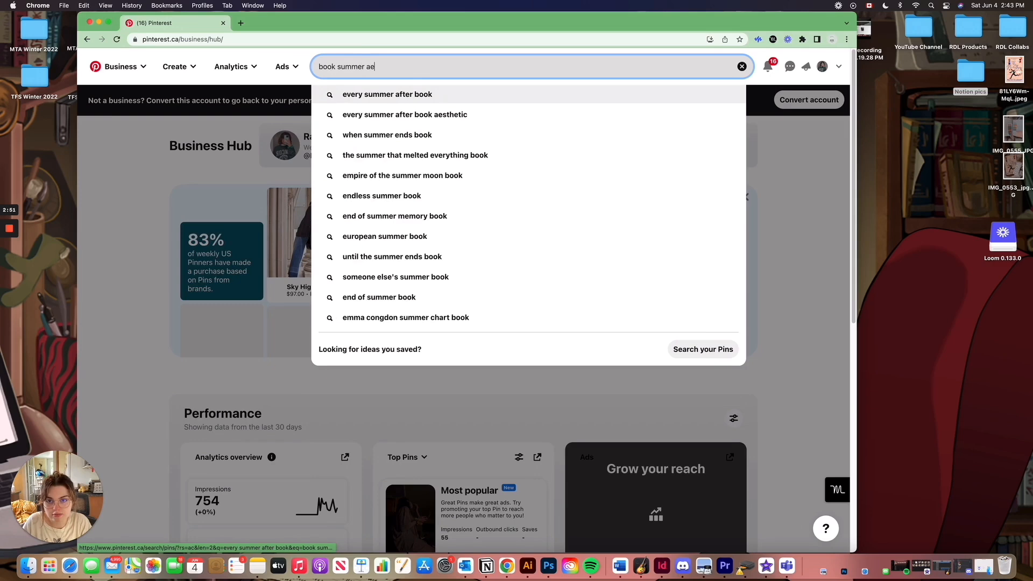
{"action": "type", "text": "ic"}
{"action": "key", "text": "Return"}
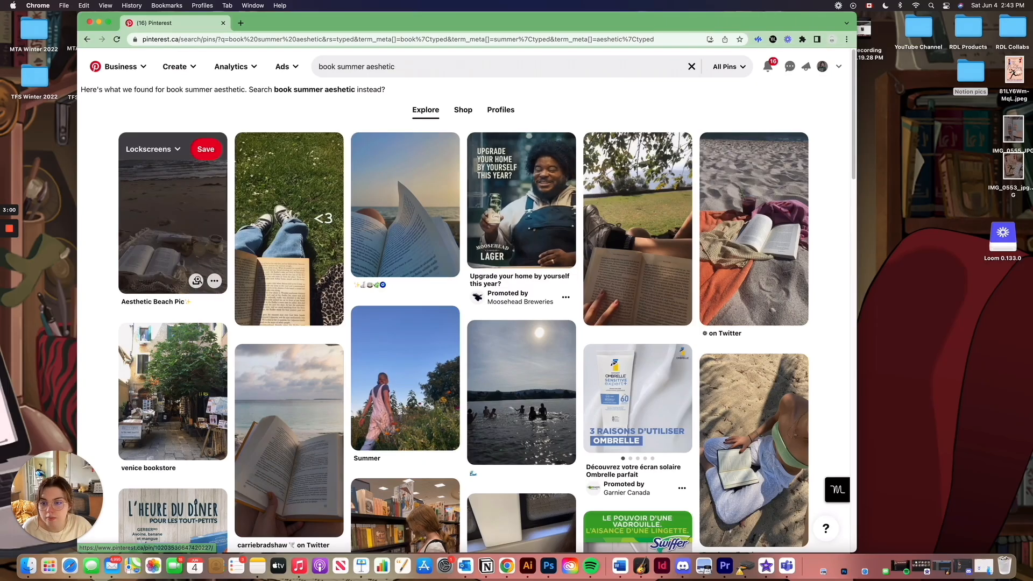
Download the Aesthetic Beach Pic image and place the file in the Notion pics folder on the desktop.
{"action": "left_click", "coordinate": [214, 280]}
{"action": "left_click", "coordinate": [235, 320]}
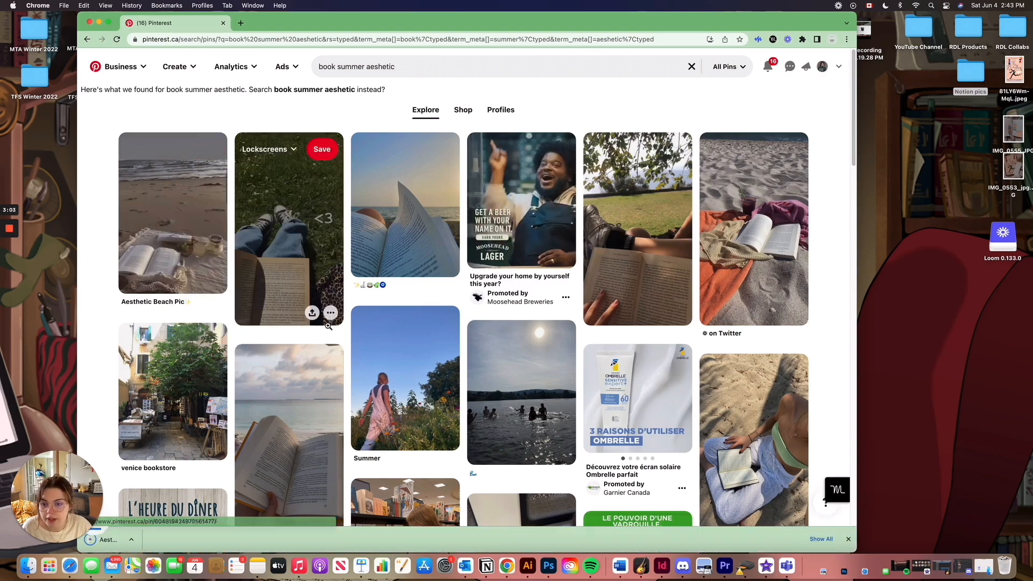
{"action": "left_click_drag", "start_coordinate": [134, 539], "coordinate": [970, 77]}
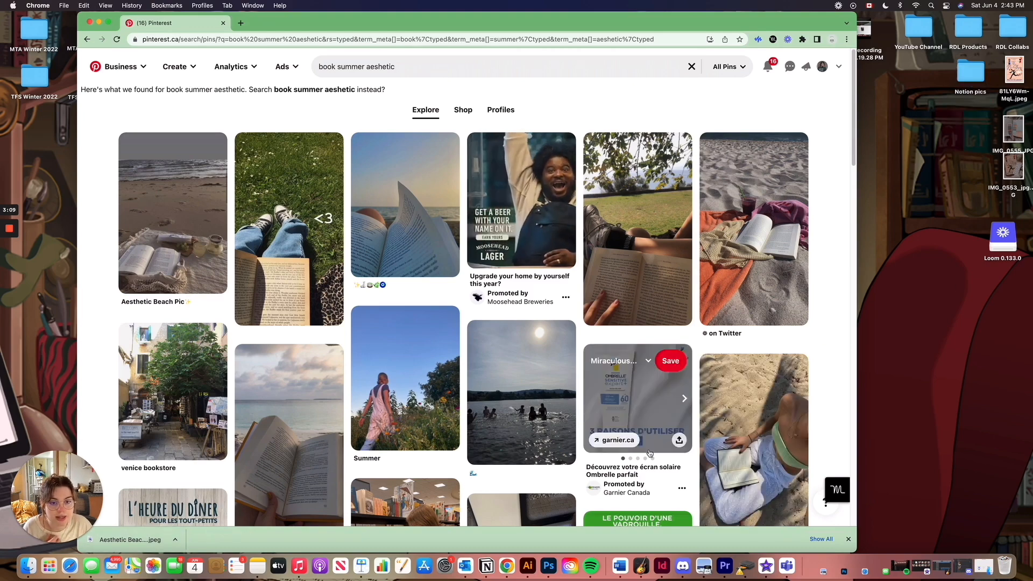
Look through the summer book pins and search Pinterest for "studio ghibli aesthetic".
{"action": "scroll", "coordinate": [649, 331], "scroll_direction": "down", "scroll_amount": 10}
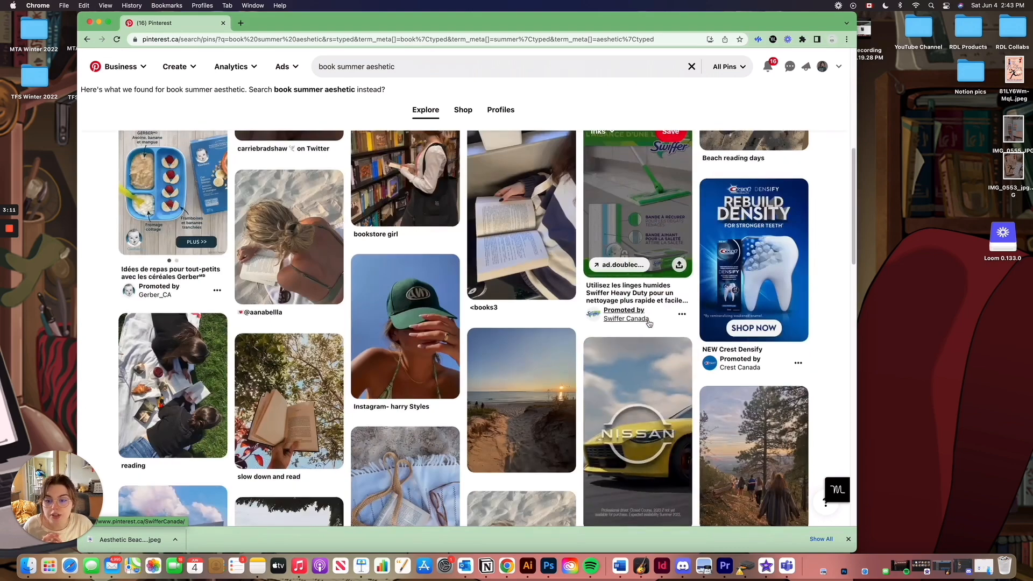
{"action": "scroll", "coordinate": [650, 323], "scroll_direction": "down", "scroll_amount": 3}
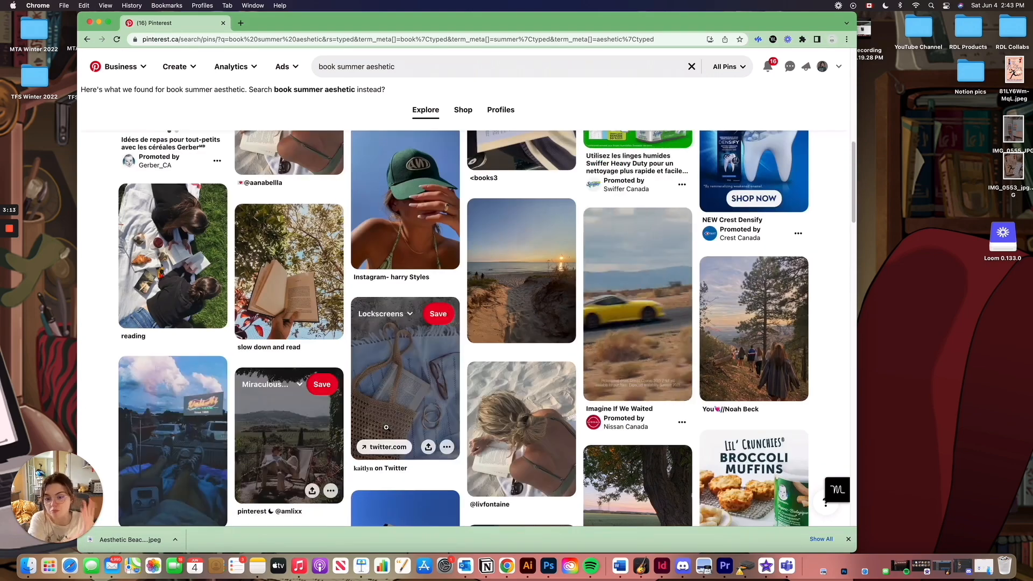
{"action": "scroll", "coordinate": [527, 396], "scroll_direction": "down", "scroll_amount": 3}
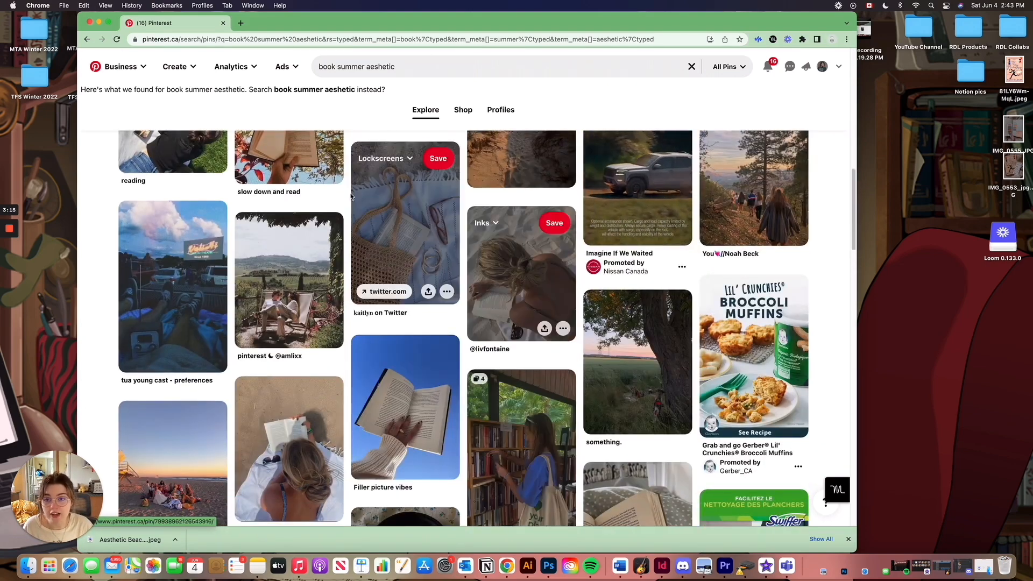
{"action": "left_click", "coordinate": [410, 65]}
{"action": "key", "text": "super+a"}
{"action": "type", "text": "st"}
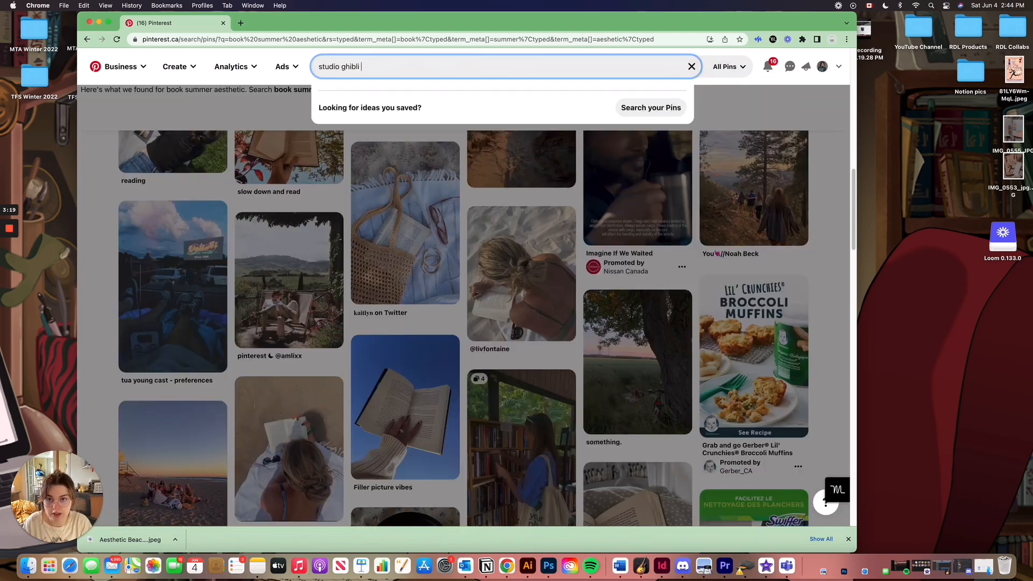
{"action": "type", "text": "udio ghibli aessthetc"}
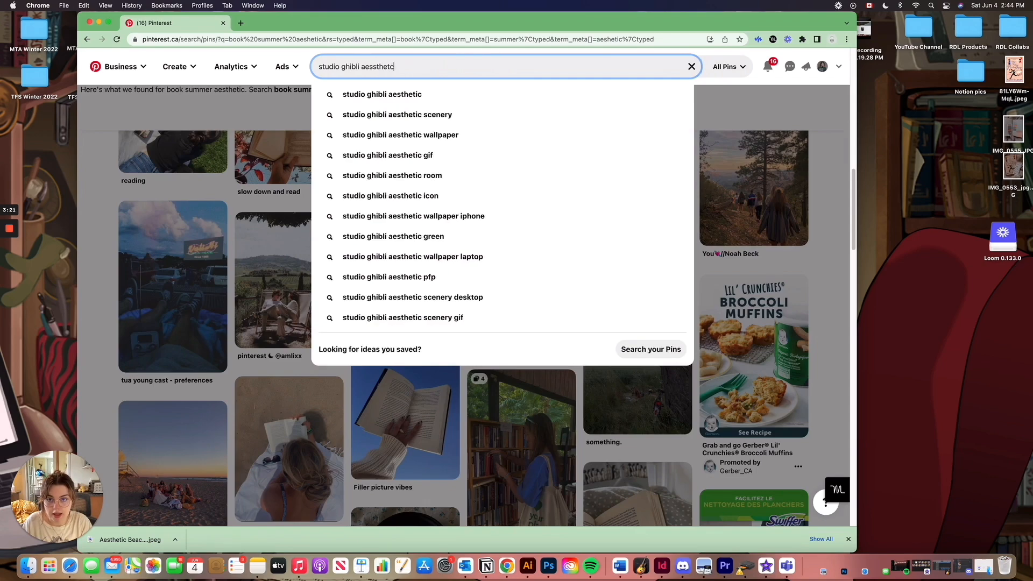
{"action": "key", "text": "BackSpace"}
{"action": "key", "text": "BackSpace"}
{"action": "key", "text": "BackSpace"}
{"action": "key", "text": "BackSpace"}
{"action": "type", "text": "sthetic"}
{"action": "key", "text": "Return"}
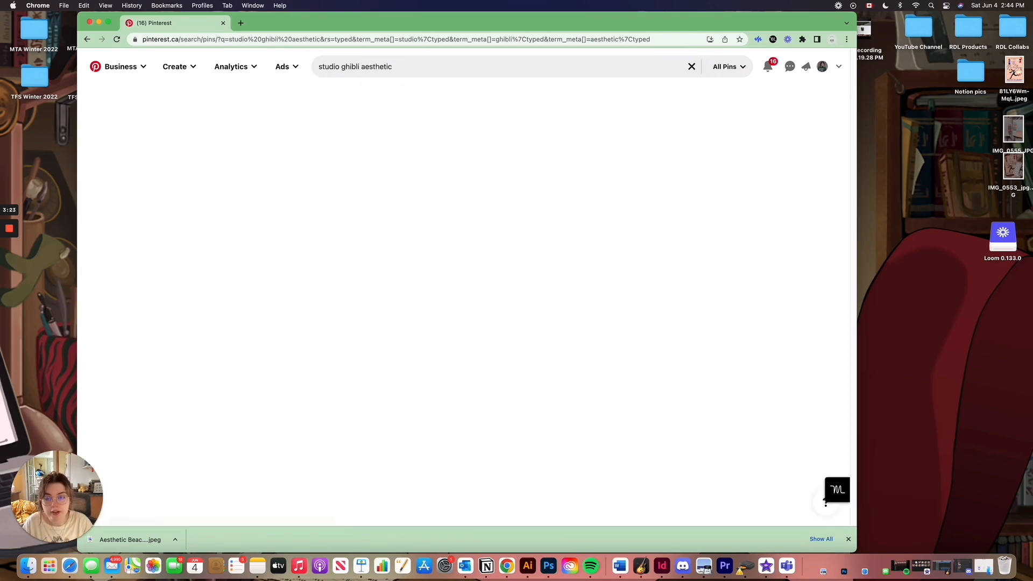
Browse the Studio Ghibli pins, minimize the browser window and switch to Notion.
{"action": "scroll", "coordinate": [407, 324], "scroll_direction": "down", "scroll_amount": 1}
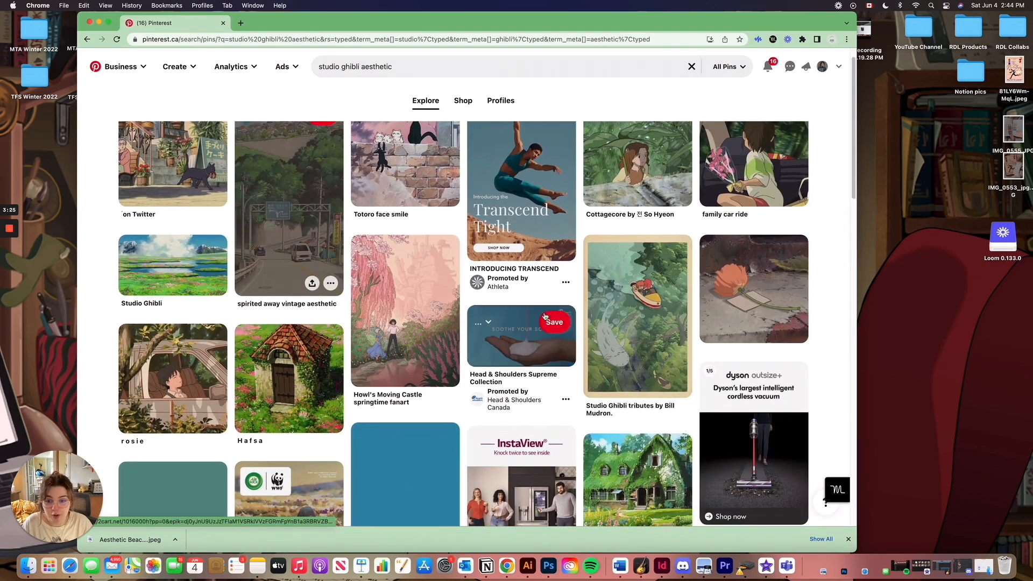
{"action": "scroll", "coordinate": [391, 457], "scroll_direction": "down", "scroll_amount": 3}
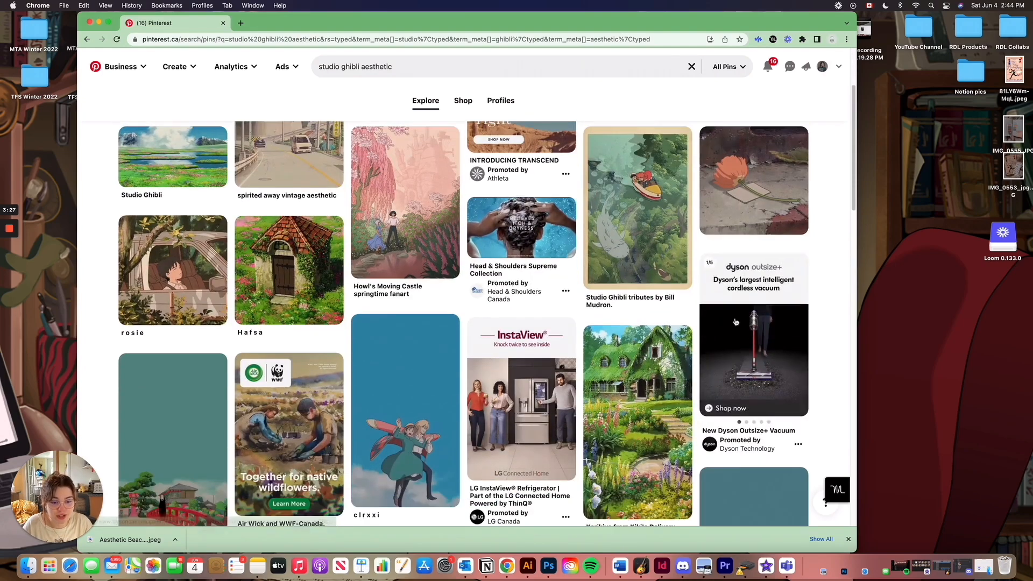
{"action": "scroll", "coordinate": [391, 458], "scroll_direction": "down", "scroll_amount": 8}
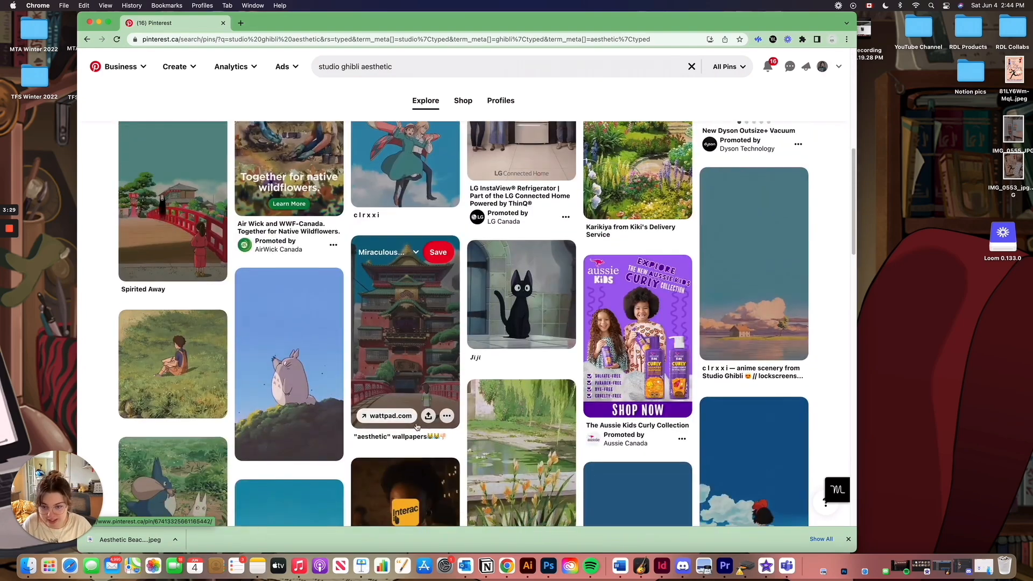
{"action": "scroll", "coordinate": [271, 456], "scroll_direction": "down", "scroll_amount": 6}
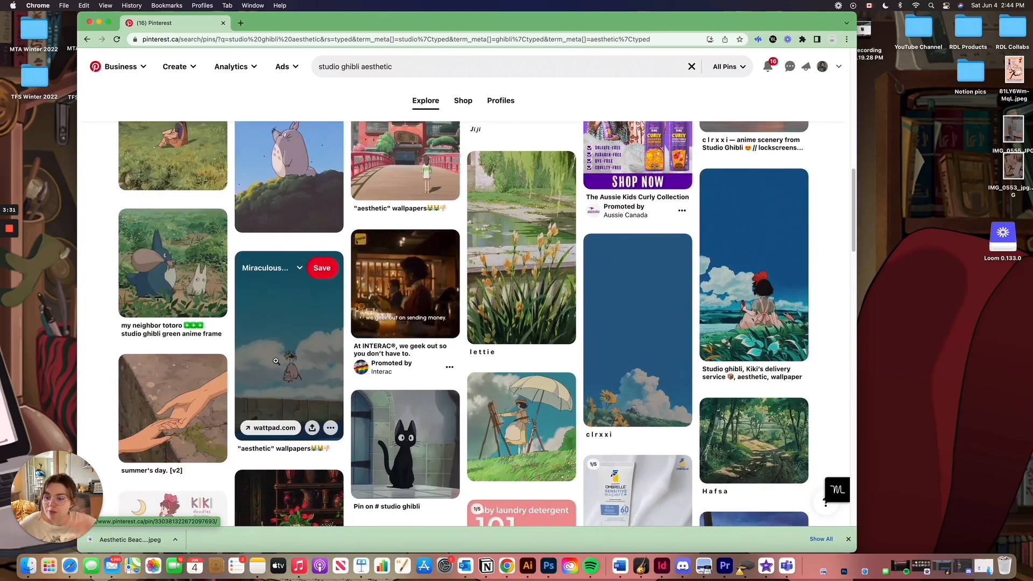
{"action": "left_click", "coordinate": [99, 23]}
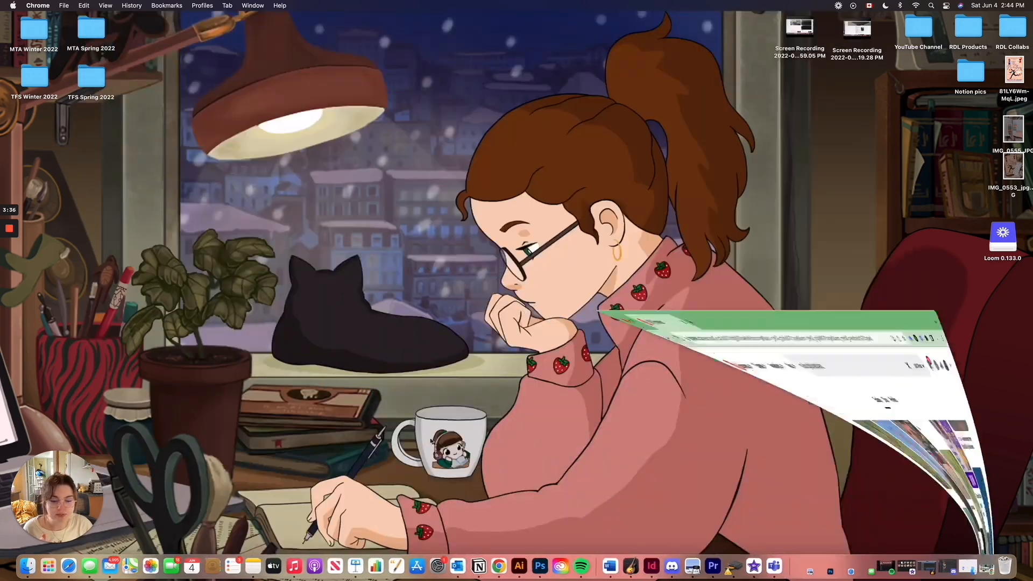
{"action": "left_click", "coordinate": [476, 566]}
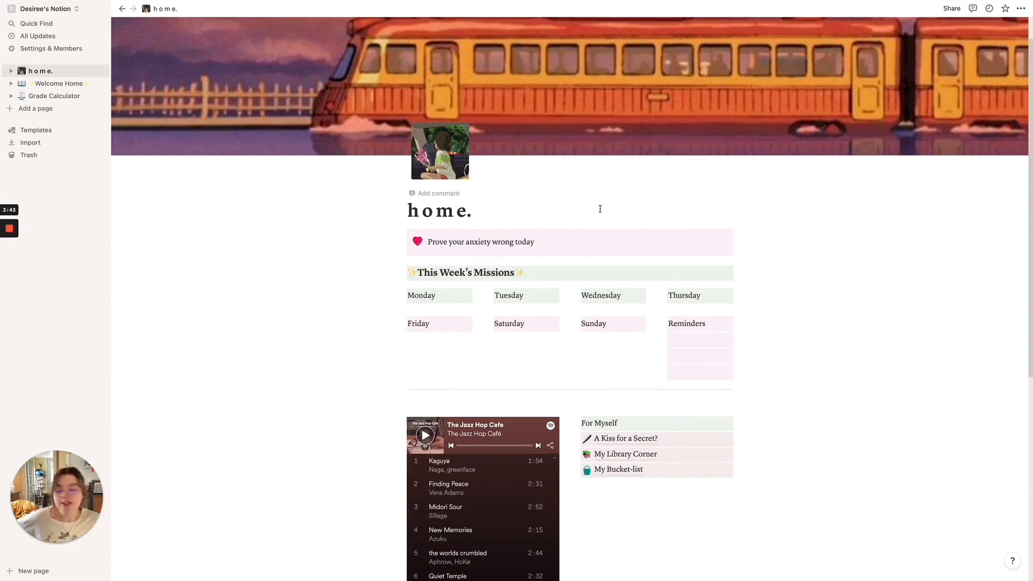
Add a new page to the Notion workspace, check the existing home page, and title the new page "h o m e.".
{"action": "left_click", "coordinate": [38, 108]}
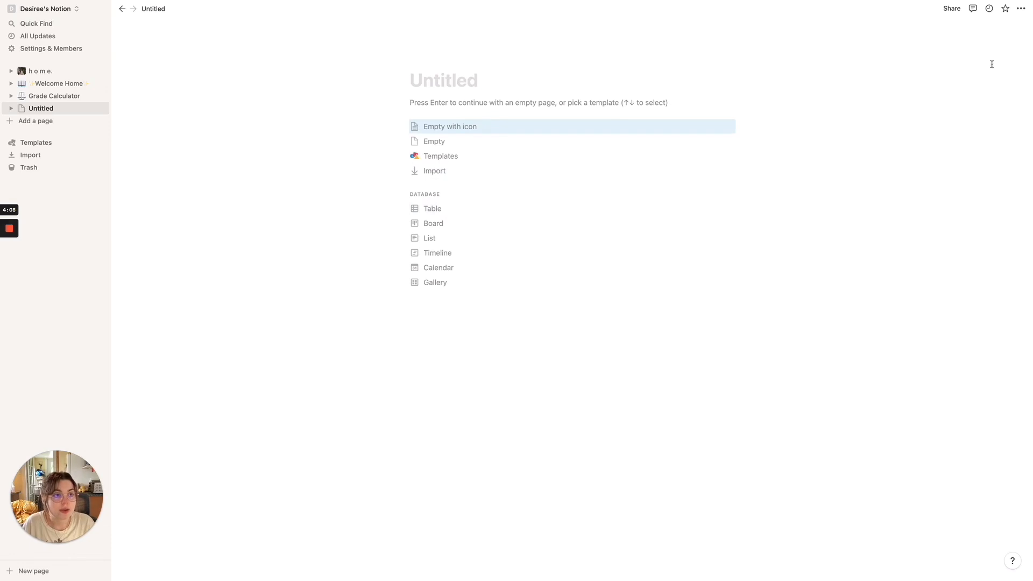
{"action": "left_click", "coordinate": [36, 74]}
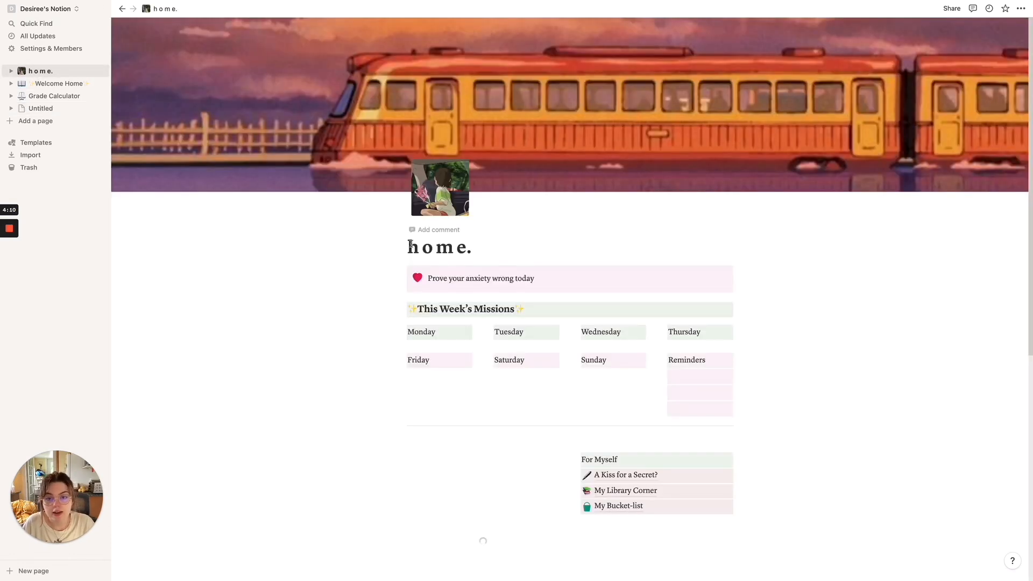
{"action": "left_click", "coordinate": [40, 108]}
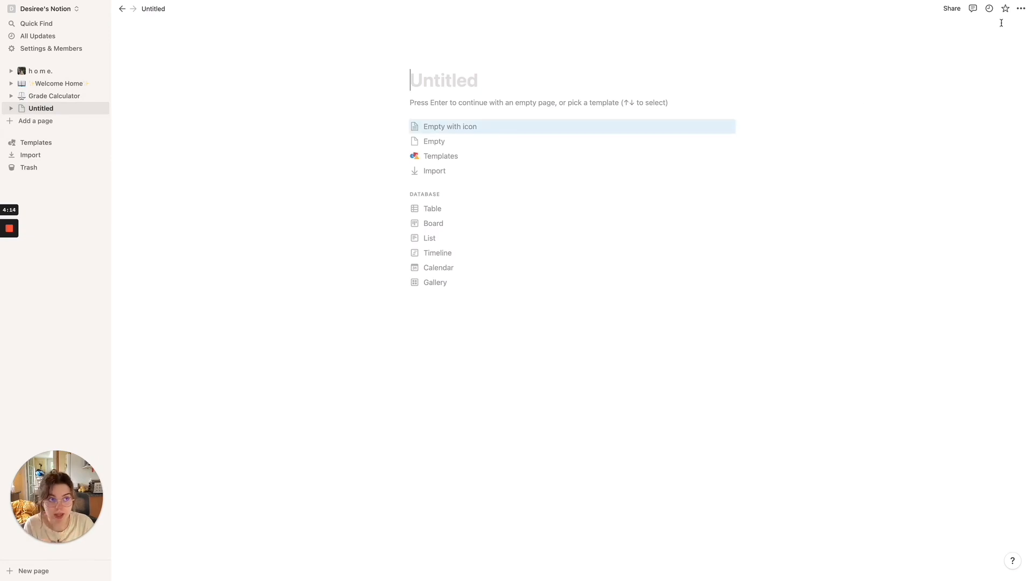
{"action": "type", "text": "h o m e."}
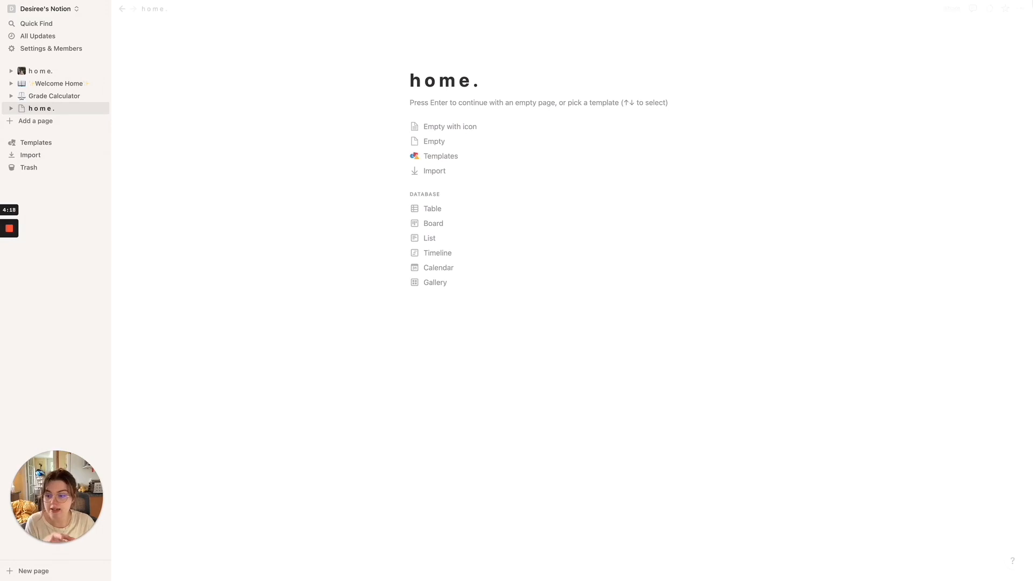
Set the new home page's font style to Serif.
{"action": "left_click", "coordinate": [1021, 8]}
{"action": "left_click", "coordinate": [979, 50]}
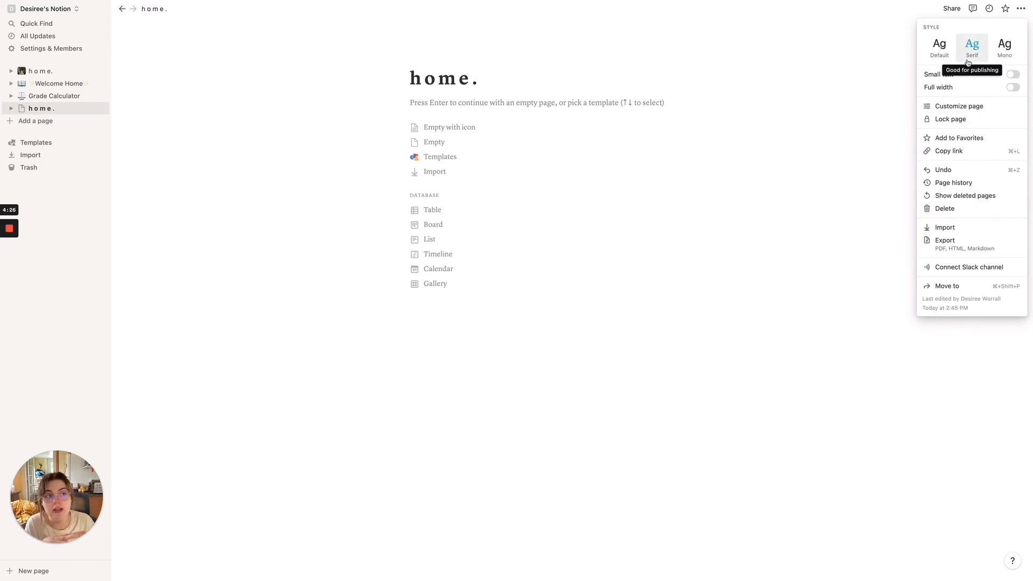
{"action": "left_click", "coordinate": [459, 105]}
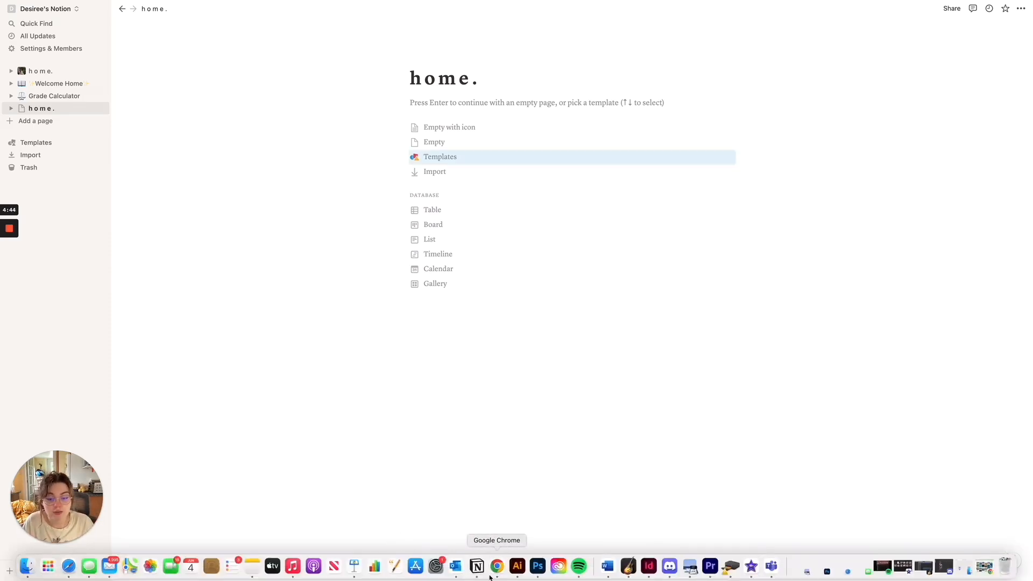
Switch to the Chrome window and search Pinterest for "notion templates".
{"action": "left_click", "coordinate": [506, 565]}
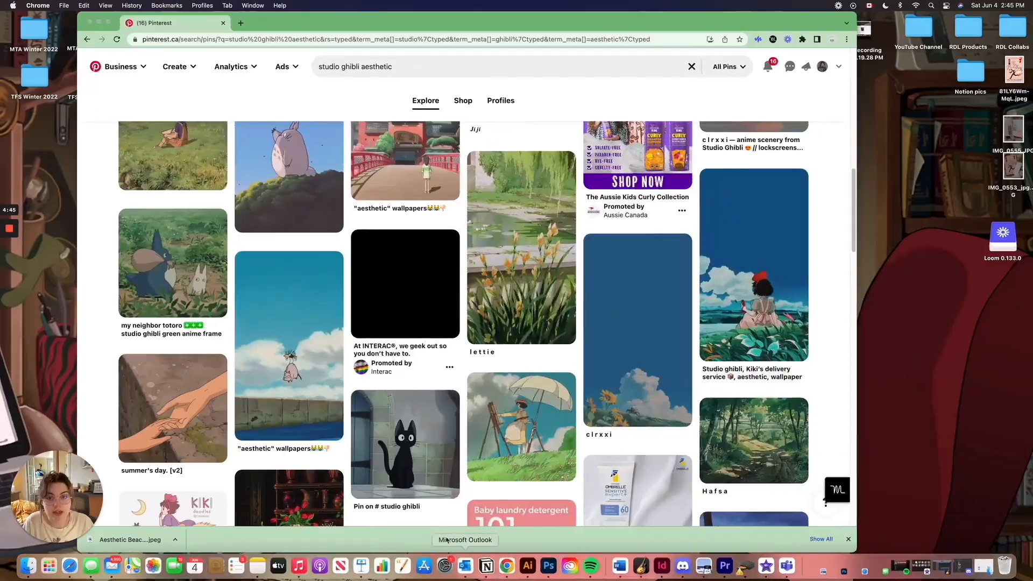
{"action": "left_click", "coordinate": [412, 69]}
{"action": "type", "text": "not"}
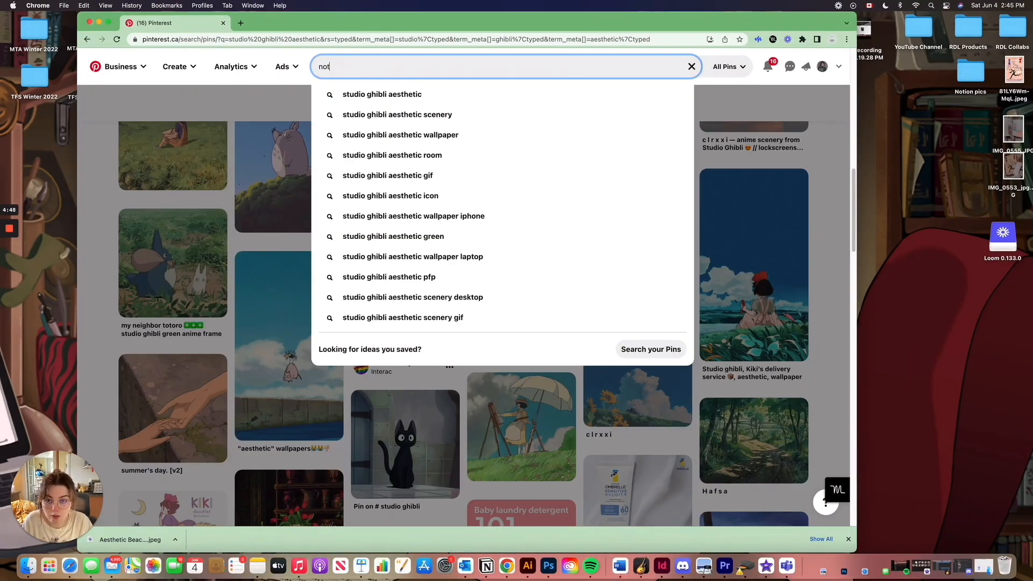
{"action": "type", "text": "ion templates"}
{"action": "key", "text": "Return"}
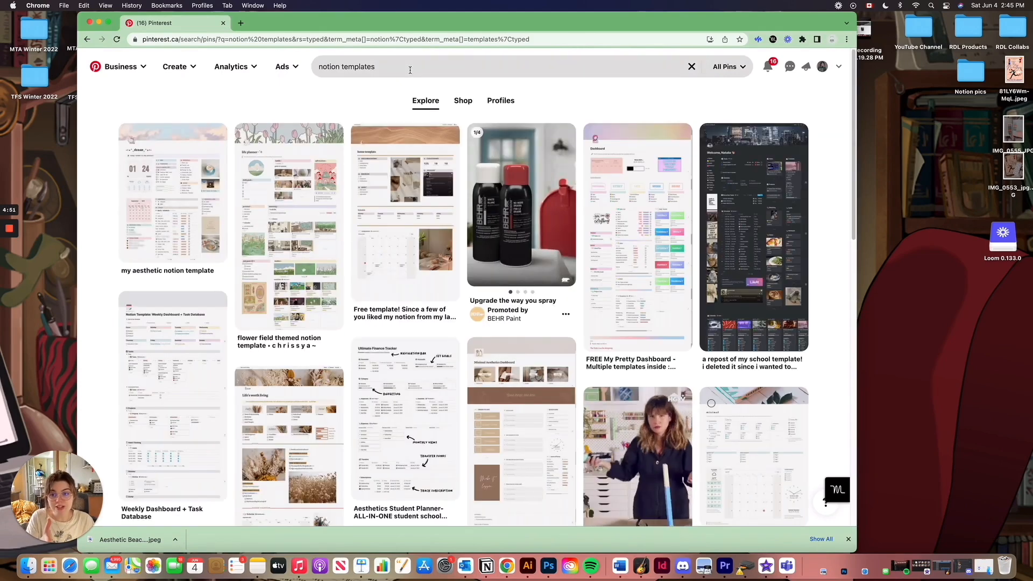
Examine the layouts of the "my aesthetic notion template", Notion Life Planner fall theme and orange Aesthetics Student Planner pins.
{"action": "left_click", "coordinate": [199, 178]}
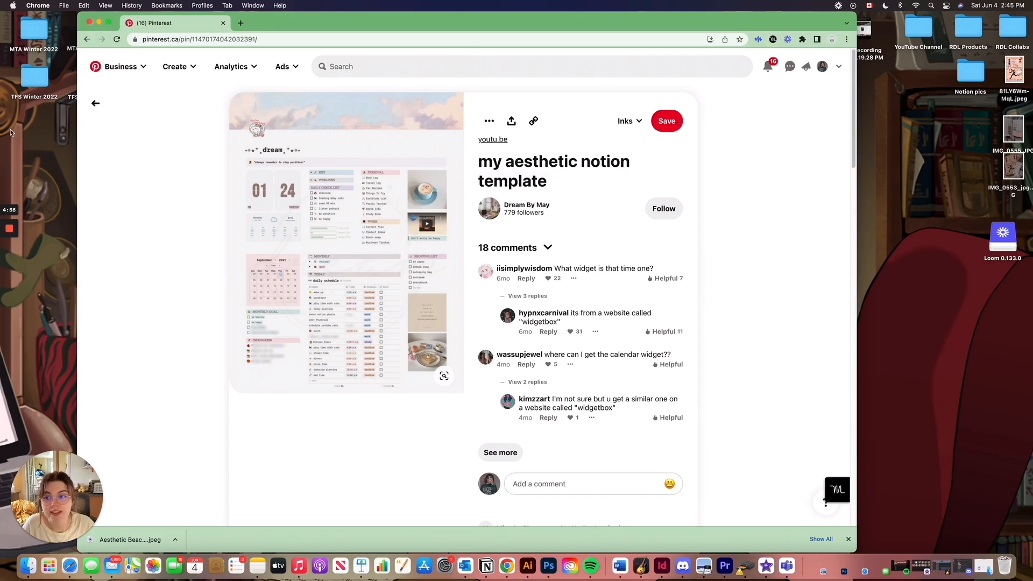
{"action": "left_click", "coordinate": [95, 103]}
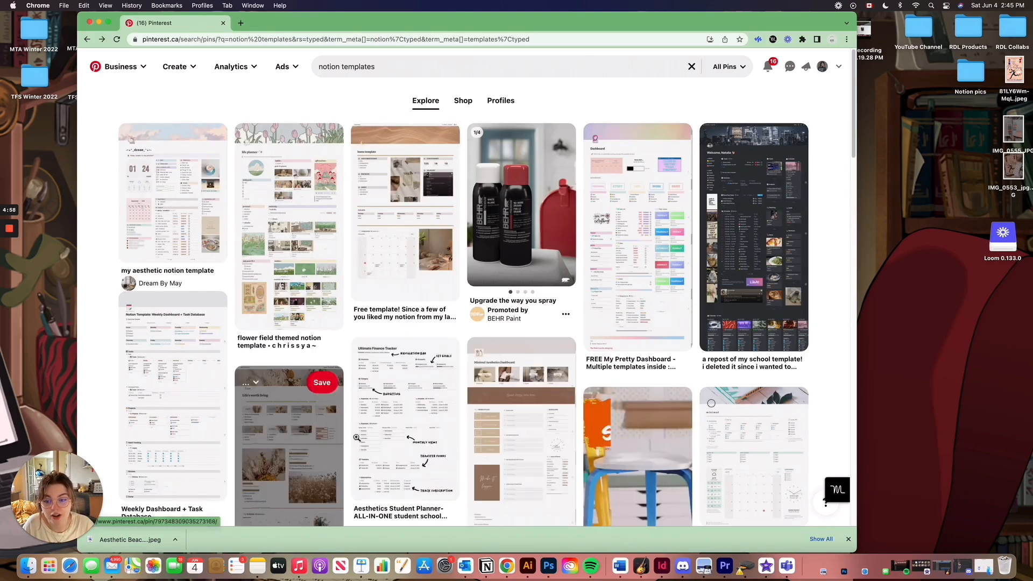
{"action": "scroll", "coordinate": [560, 414], "scroll_direction": "down", "scroll_amount": 5}
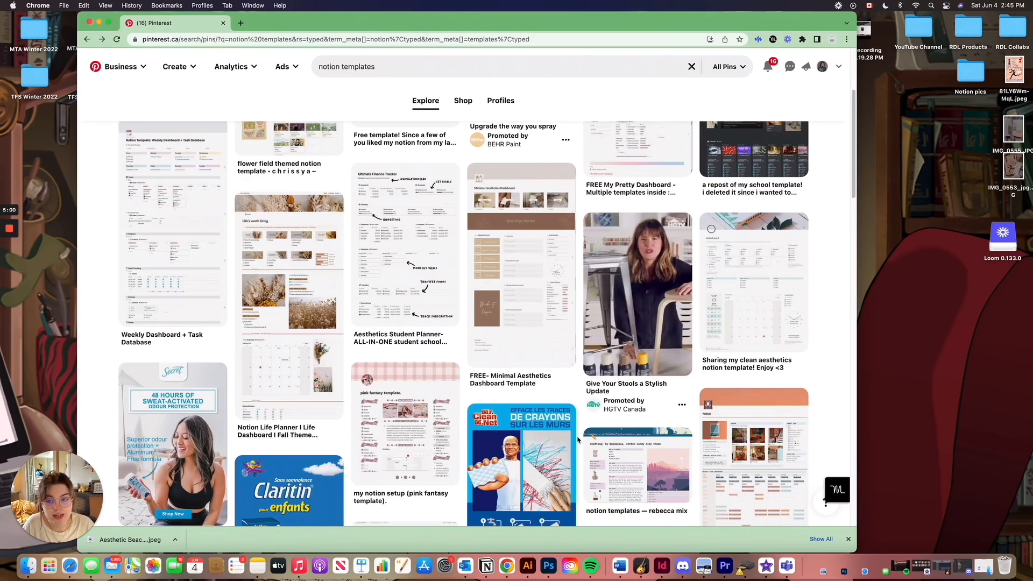
{"action": "left_click", "coordinate": [317, 333]}
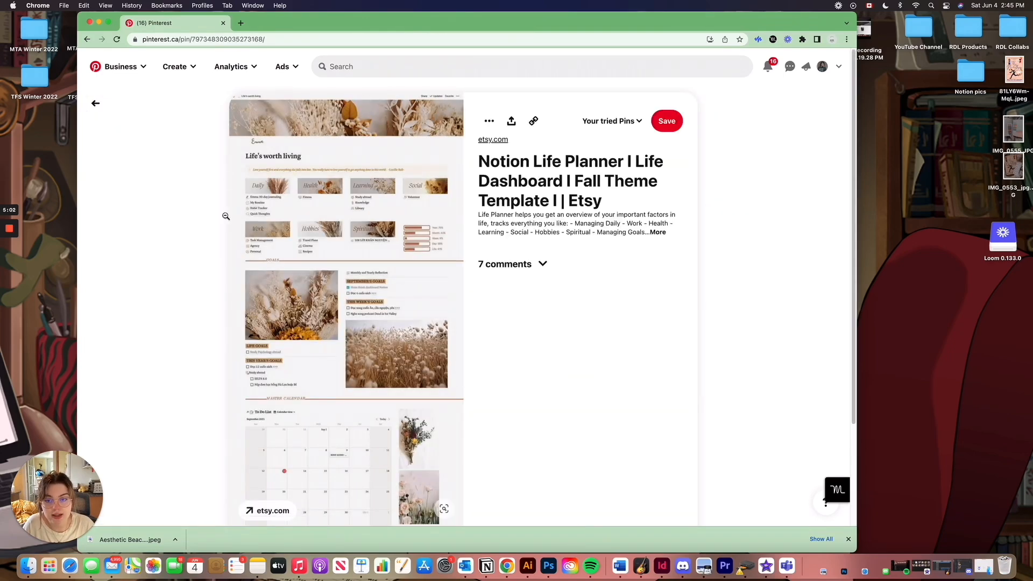
{"action": "scroll", "coordinate": [416, 387], "scroll_direction": "down", "scroll_amount": 5}
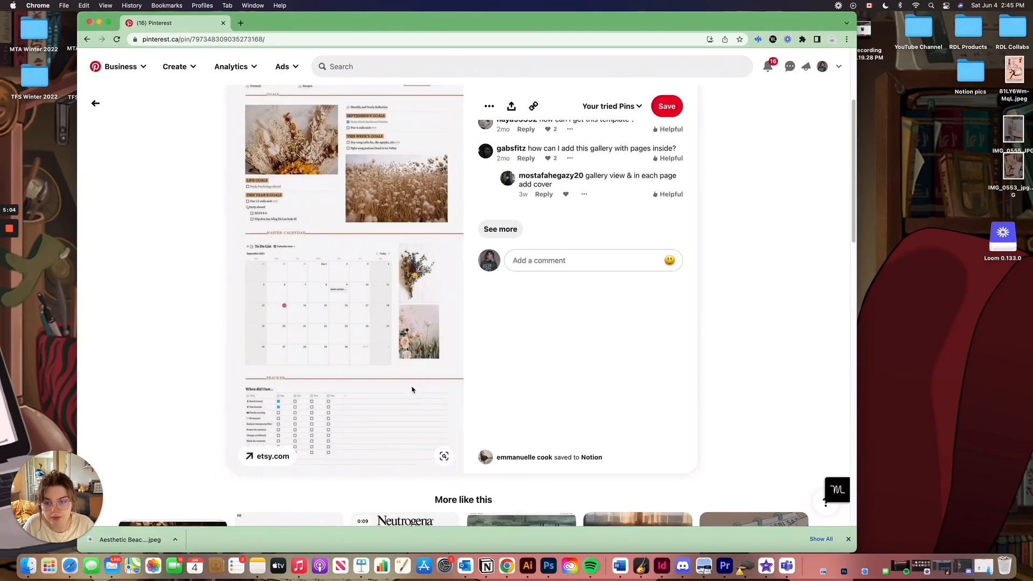
{"action": "scroll", "coordinate": [224, 207], "scroll_direction": "up", "scroll_amount": 4}
{"action": "left_click", "coordinate": [95, 103]}
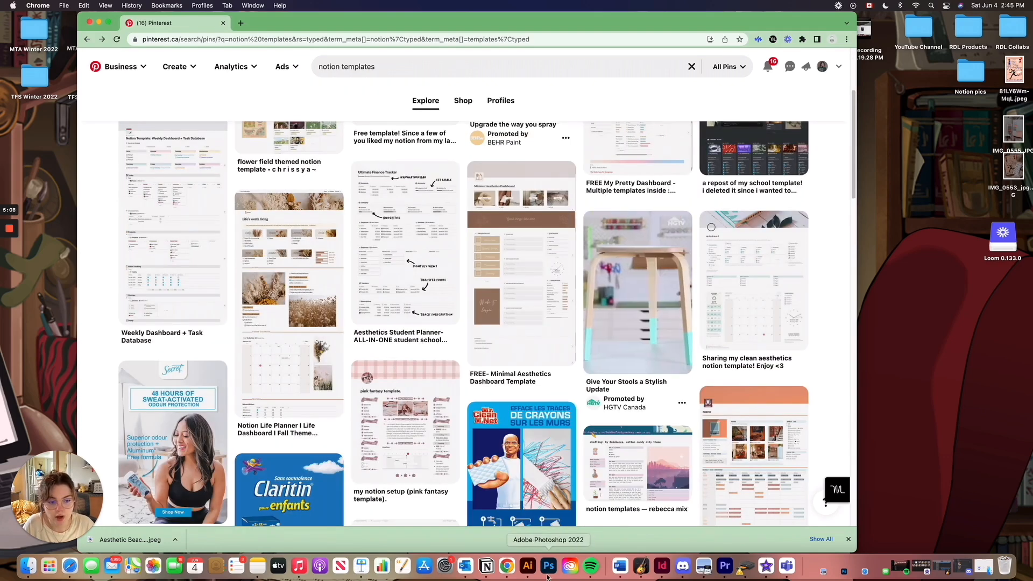
{"action": "left_click", "coordinate": [776, 460]}
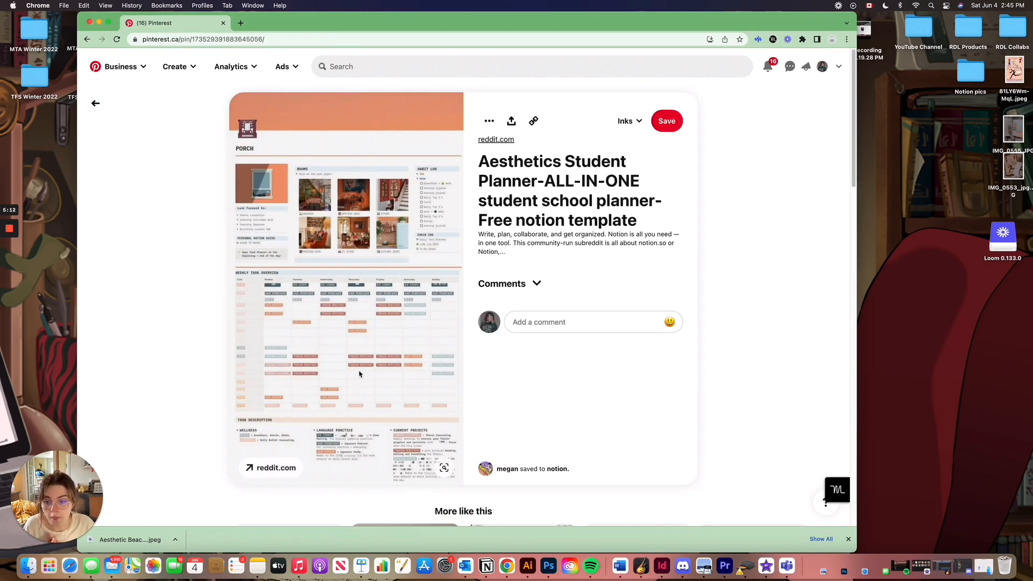
Switch to Notion, view the existing decorated home page as reference, and reopen the new empty home page.
{"action": "left_click", "coordinate": [487, 566]}
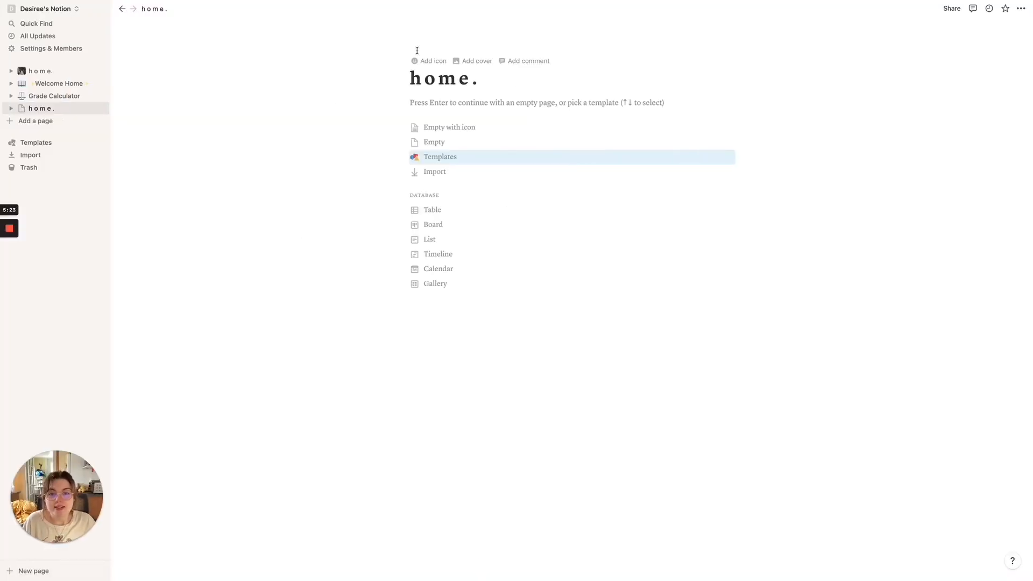
{"action": "left_click", "coordinate": [47, 71]}
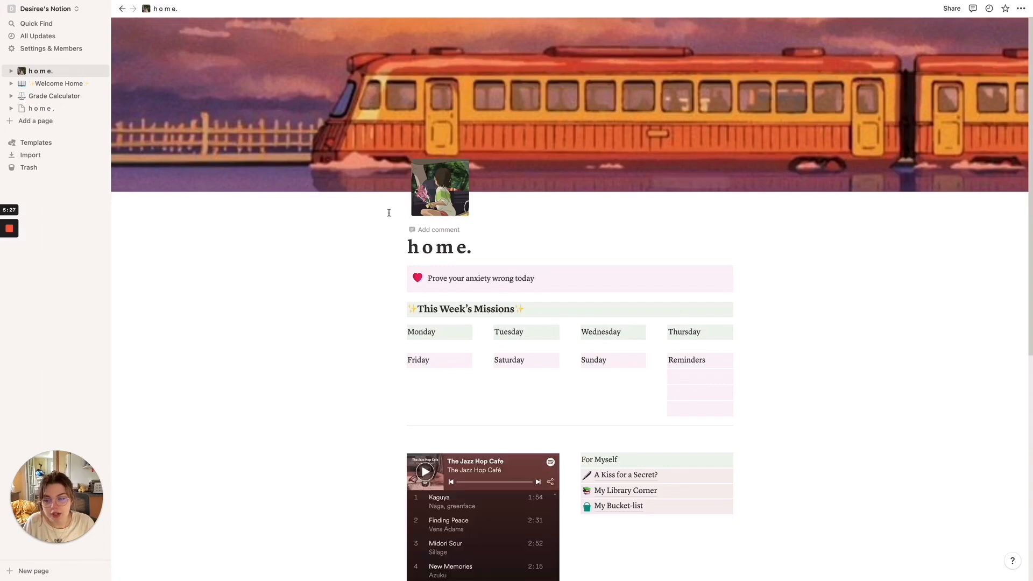
{"action": "left_click", "coordinate": [41, 108]}
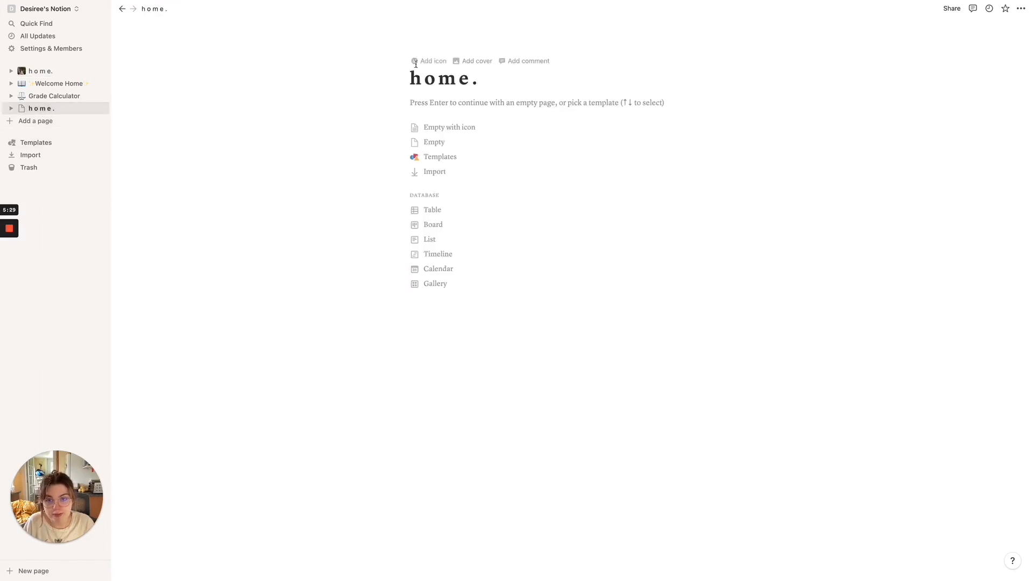
Add an icon to the new home page and open the Desktop's Notion pics folder to upload an image for it.
{"action": "left_click", "coordinate": [428, 62]}
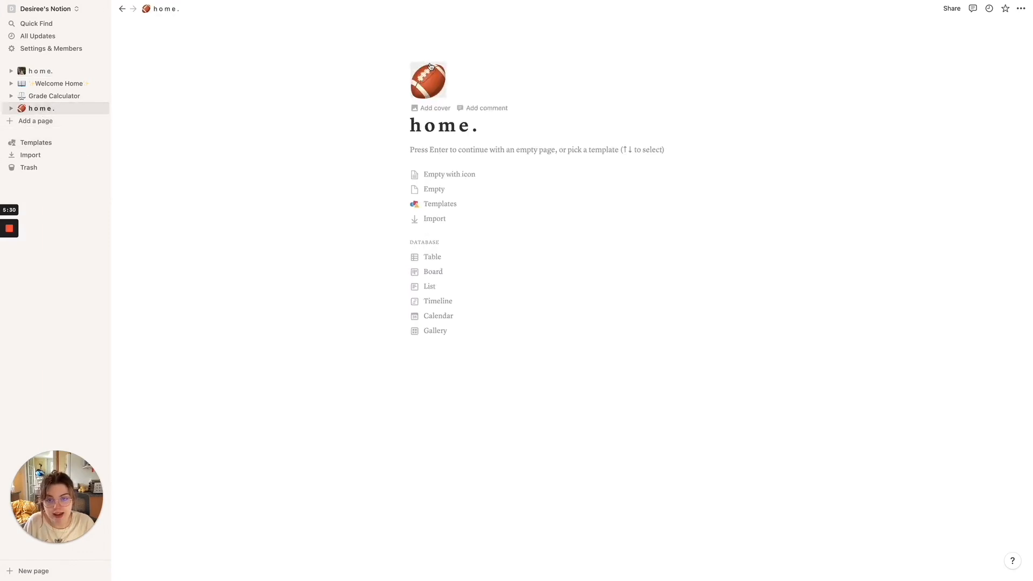
{"action": "left_click", "coordinate": [424, 92]}
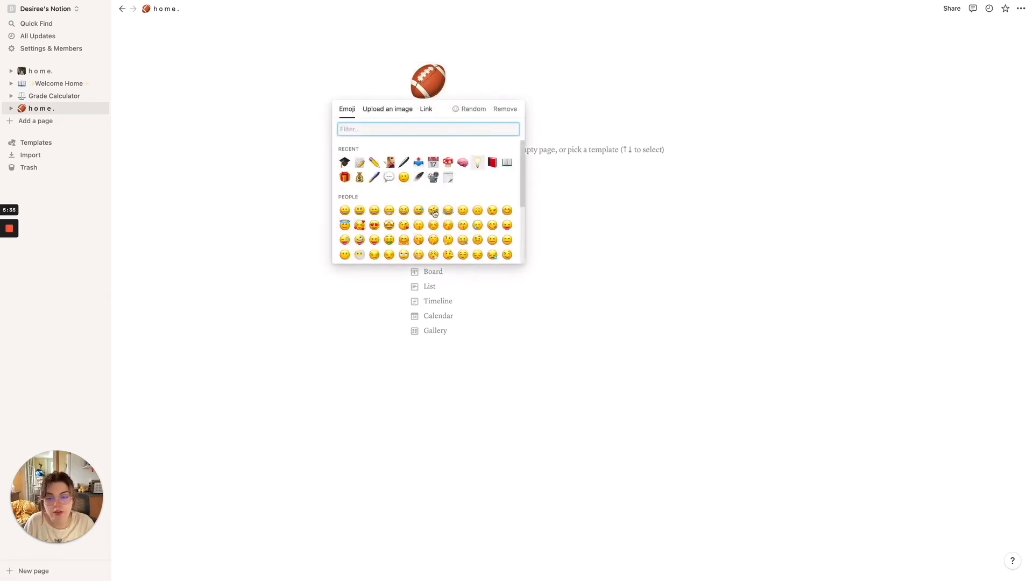
{"action": "left_click", "coordinate": [402, 111]}
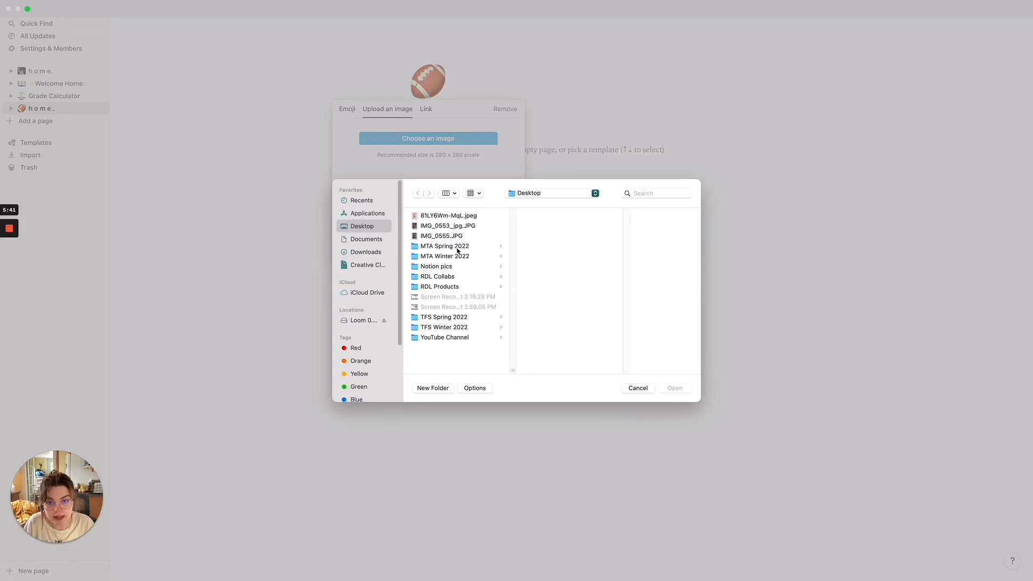
{"action": "left_click", "coordinate": [445, 270]}
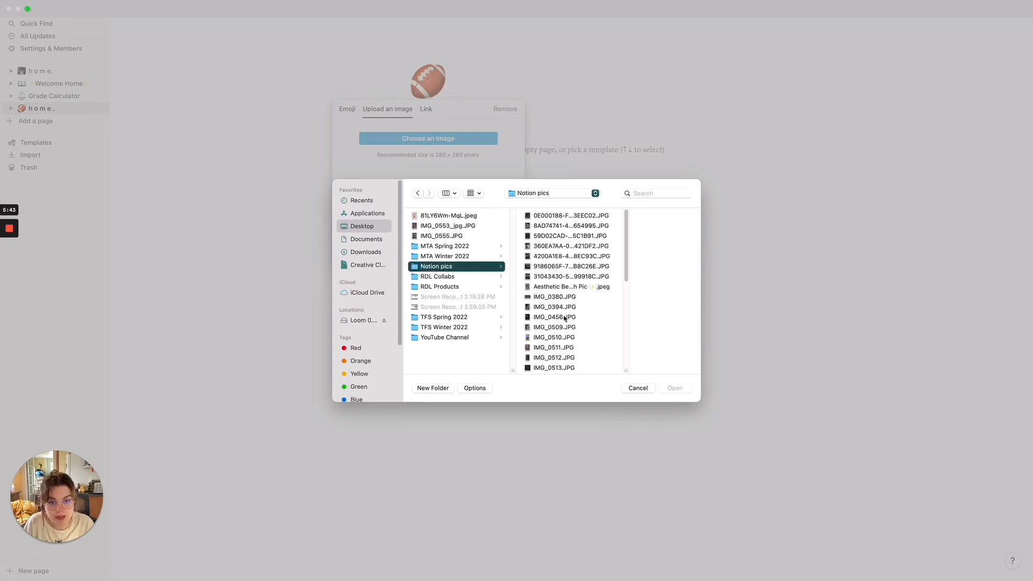
Browse the image previews and upload IMG_0516.JPG, the girl holding pink flowers, as the page icon.
{"action": "scroll", "coordinate": [564, 319], "scroll_direction": "down", "scroll_amount": 8}
{"action": "left_click", "coordinate": [548, 274]}
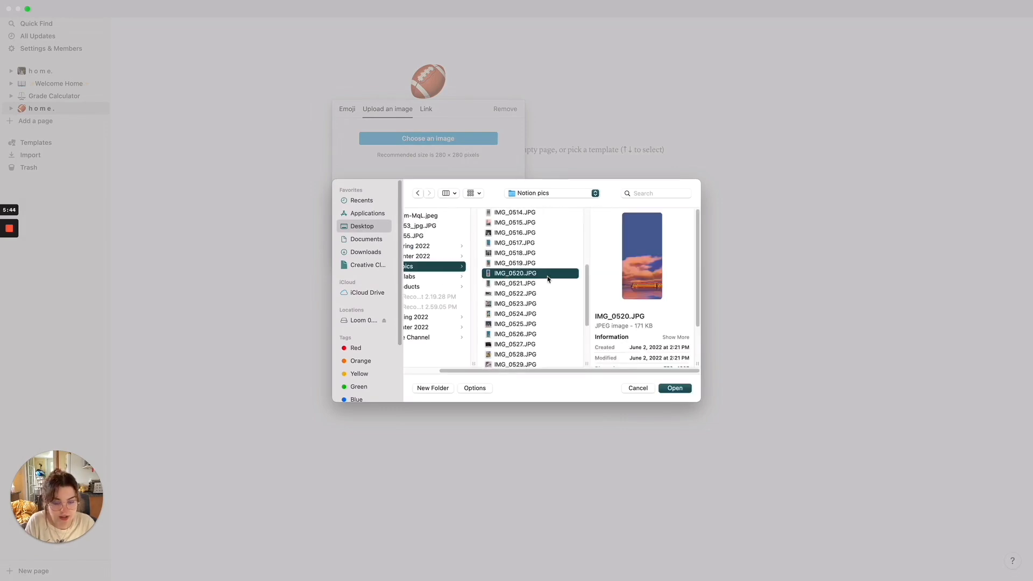
{"action": "key", "text": "Down"}
{"action": "key", "text": "Down"}
{"action": "key", "text": "Down"}
{"action": "key", "text": "Down"}
{"action": "key", "text": "Down"}
{"action": "key", "text": "Down"}
{"action": "key", "text": "Down"}
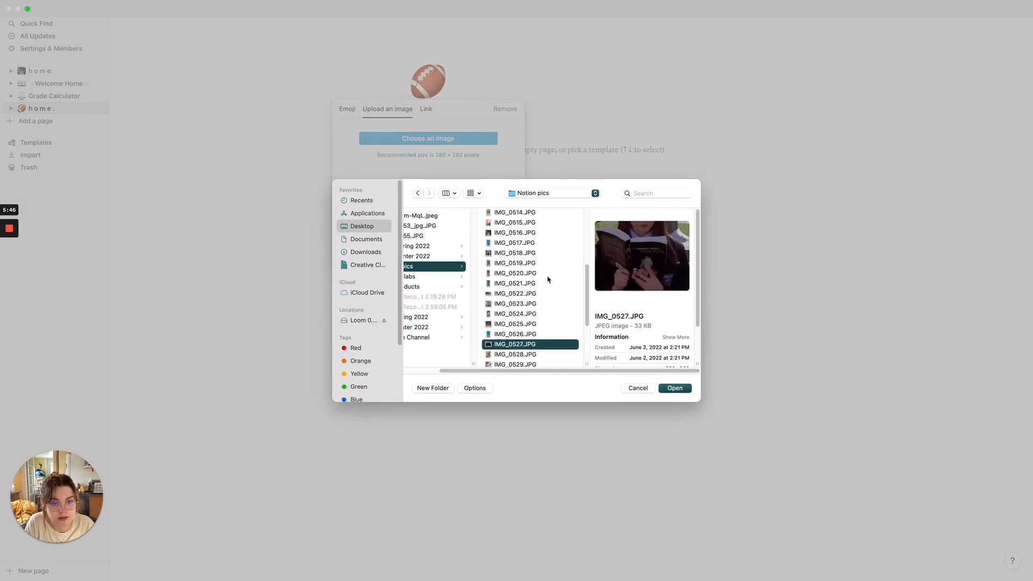
{"action": "key", "text": "Down"}
{"action": "key", "text": "Down"}
{"action": "key", "text": "Down"}
{"action": "key", "text": "Up"}
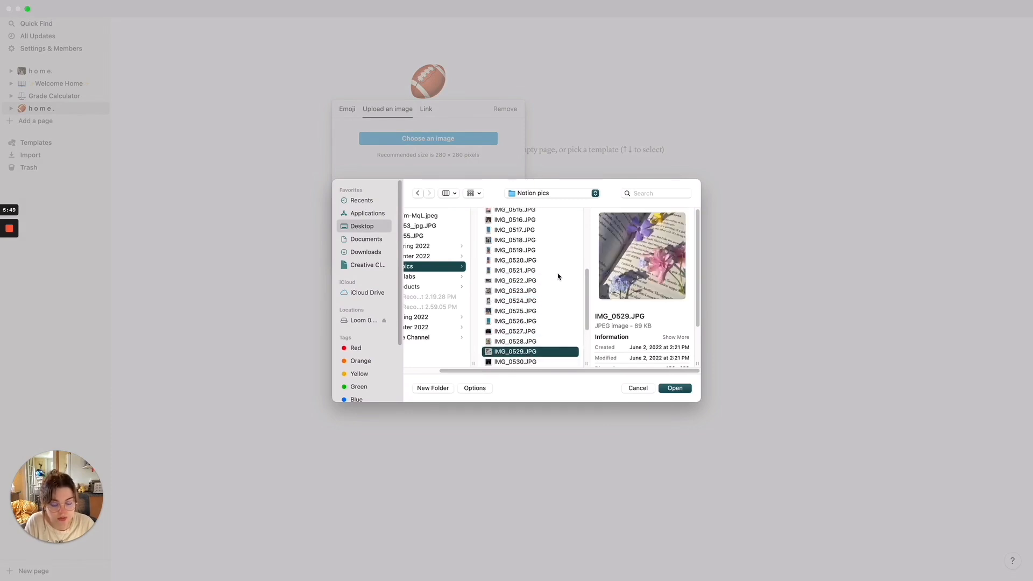
{"action": "key", "text": "Up"}
{"action": "key", "text": "Up"}
{"action": "key", "text": "Up"}
{"action": "key", "text": "Up"}
{"action": "key", "text": "Up"}
{"action": "key", "text": "Up"}
{"action": "key", "text": "Up"}
{"action": "key", "text": "Up"}
{"action": "key", "text": "Up"}
{"action": "key", "text": "Up"}
{"action": "key", "text": "Up"}
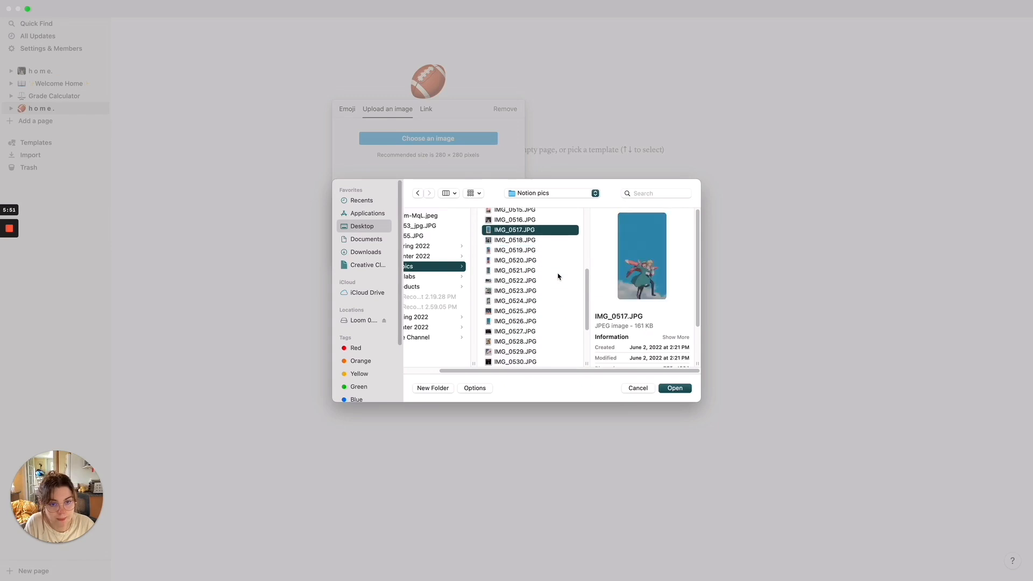
{"action": "key", "text": "Down"}
{"action": "key", "text": "Down"}
{"action": "key", "text": "Up"}
{"action": "key", "text": "Up"}
{"action": "key", "text": "Up"}
{"action": "key", "text": "Up"}
{"action": "key", "text": "Up"}
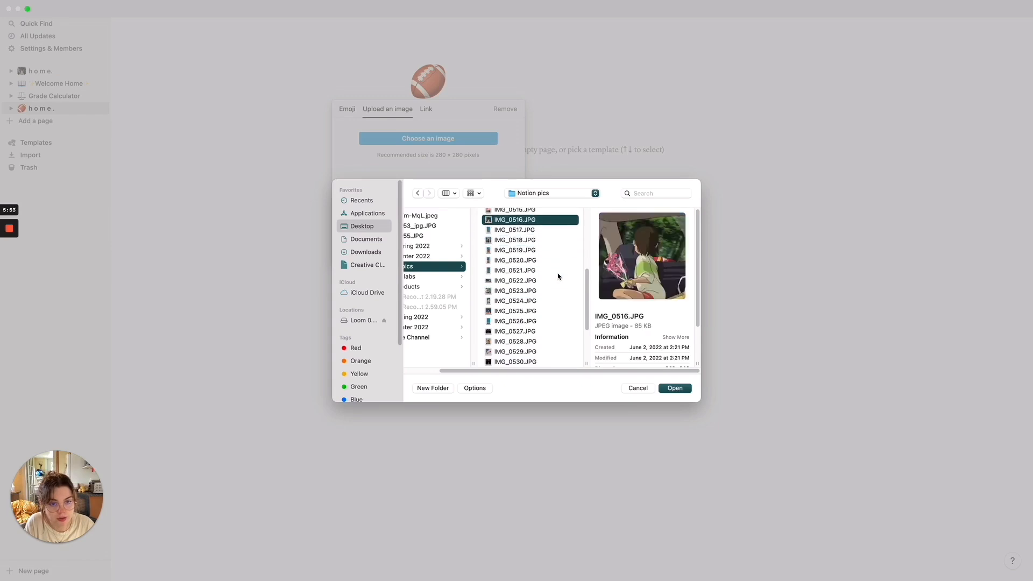
{"action": "key", "text": "Down"}
{"action": "key", "text": "Return"}
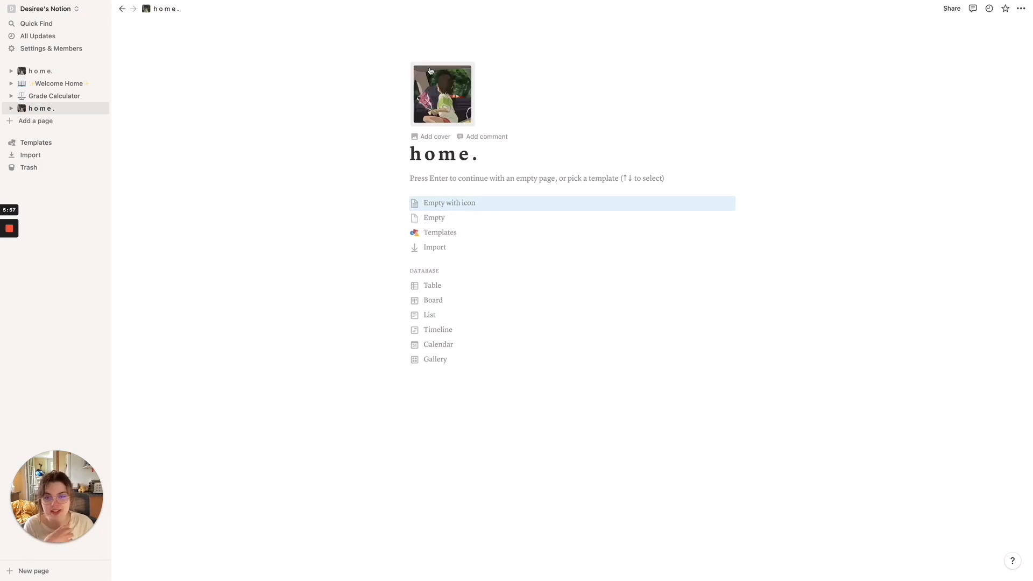
Check the existing decorated home page's cover for reference, and add a cover to the new home page.
{"action": "left_click", "coordinate": [74, 70]}
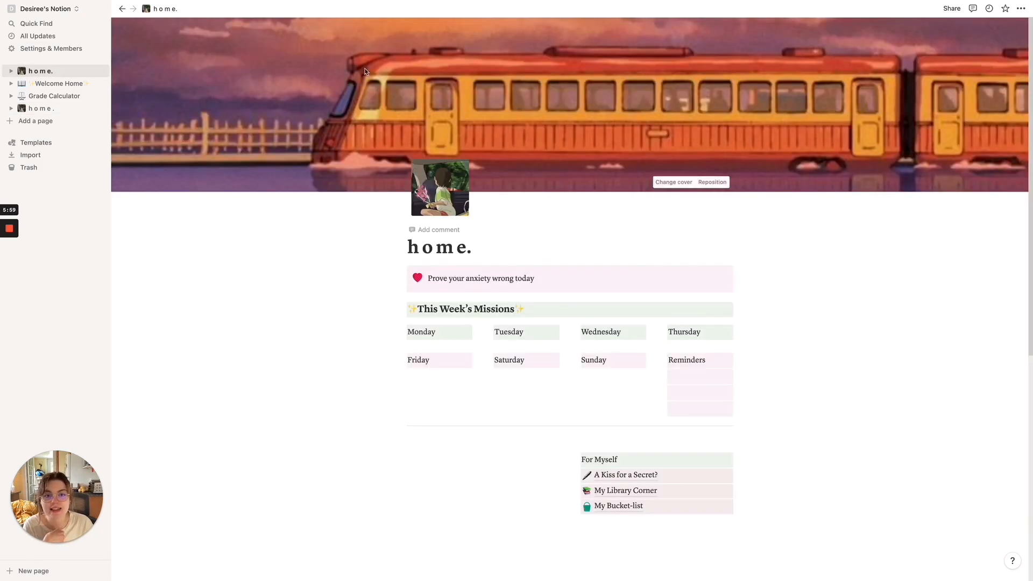
{"action": "left_click", "coordinate": [46, 108]}
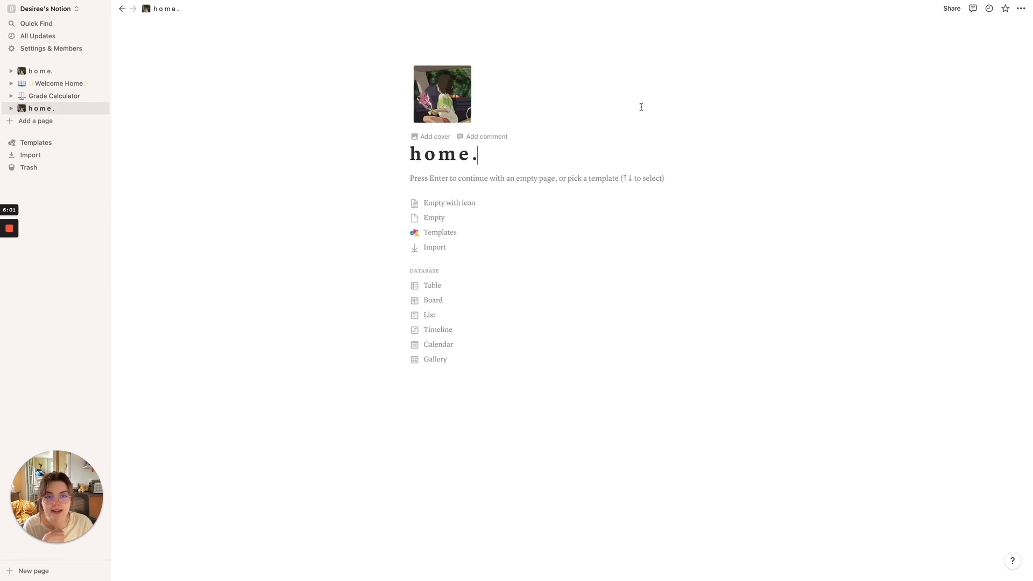
{"action": "left_click", "coordinate": [435, 138]}
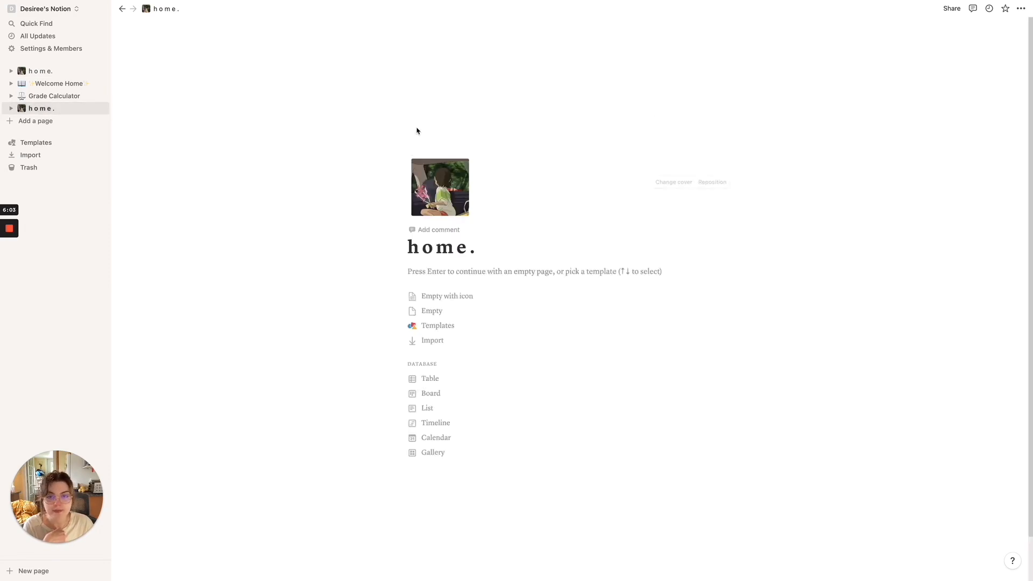
Change the new page's cover to the uploaded image IMG_0520.JPG from the Notion pics folder.
{"action": "left_click", "coordinate": [664, 182]}
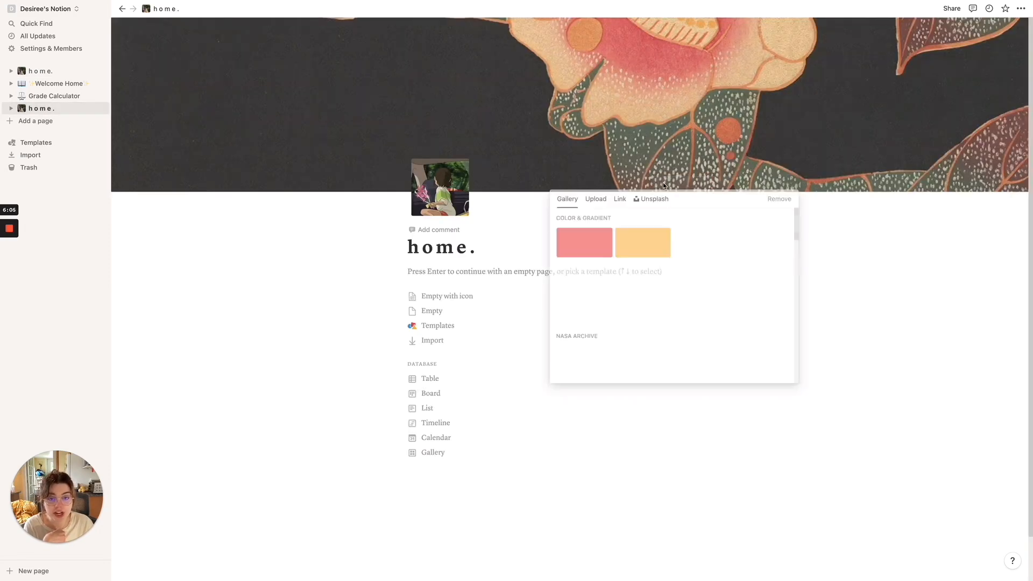
{"action": "left_click", "coordinate": [596, 199]}
{"action": "left_click", "coordinate": [631, 233]}
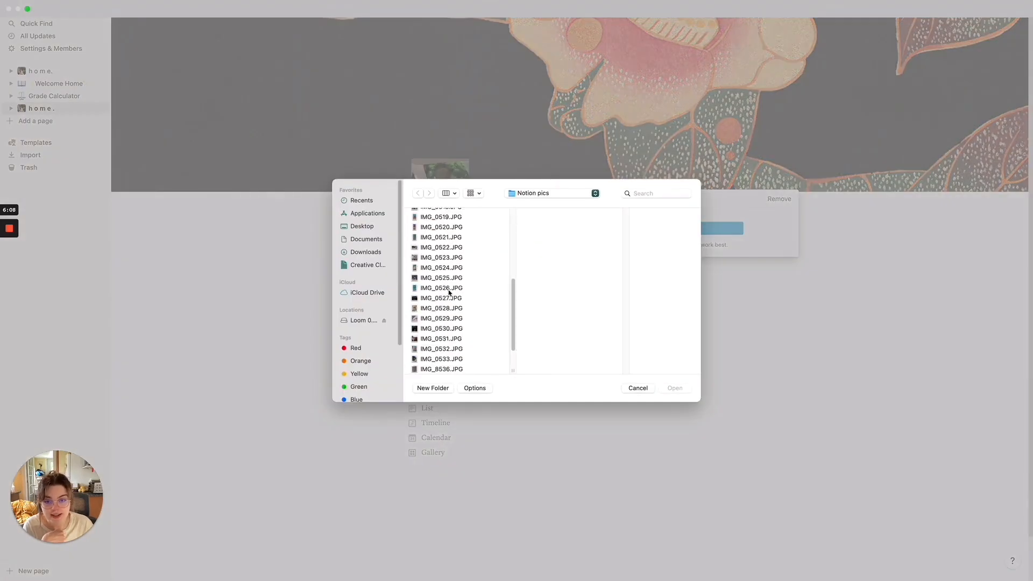
{"action": "left_click", "coordinate": [449, 293]}
{"action": "key", "text": "Down"}
{"action": "key", "text": "Up"}
{"action": "key", "text": "Up"}
{"action": "key", "text": "Up"}
{"action": "key", "text": "Up"}
{"action": "key", "text": "Up"}
{"action": "key", "text": "Up"}
{"action": "key", "text": "Up"}
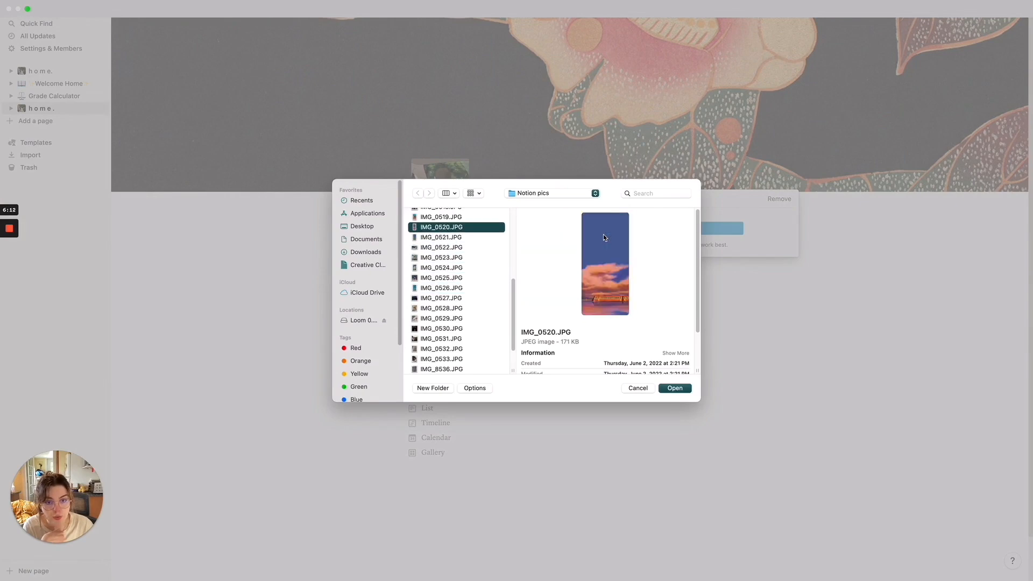
{"action": "key", "text": "Return"}
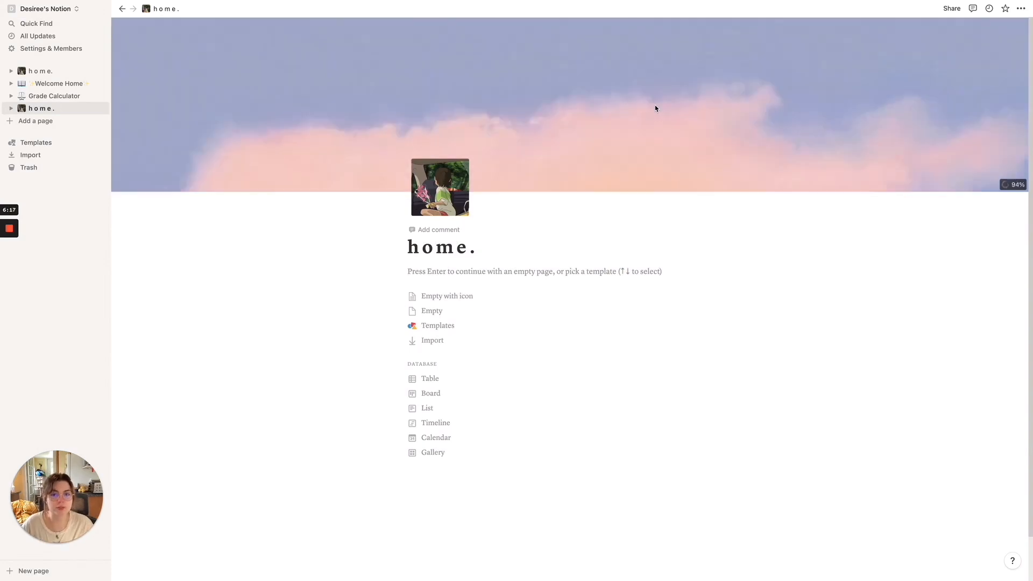
Reposition the cover image so that the red and yellow train fills the banner.
{"action": "left_click", "coordinate": [706, 186]}
{"action": "left_click_drag", "start_coordinate": [629, 175], "coordinate": [614, 113]}
{"action": "left_click", "coordinate": [666, 183]}
{"action": "left_click", "coordinate": [713, 182]}
{"action": "left_click_drag", "start_coordinate": [702, 172], "coordinate": [679, 25]}
{"action": "left_click_drag", "start_coordinate": [673, 153], "coordinate": [680, 27]}
{"action": "left_click_drag", "start_coordinate": [678, 164], "coordinate": [680, 24]}
{"action": "mouse_move", "coordinate": [679, 139]}
{"action": "left_mouse_down"}
{"action": "mouse_move", "coordinate": [674, 110]}
{"action": "mouse_move", "coordinate": [673, 127]}
{"action": "left_mouse_up"}
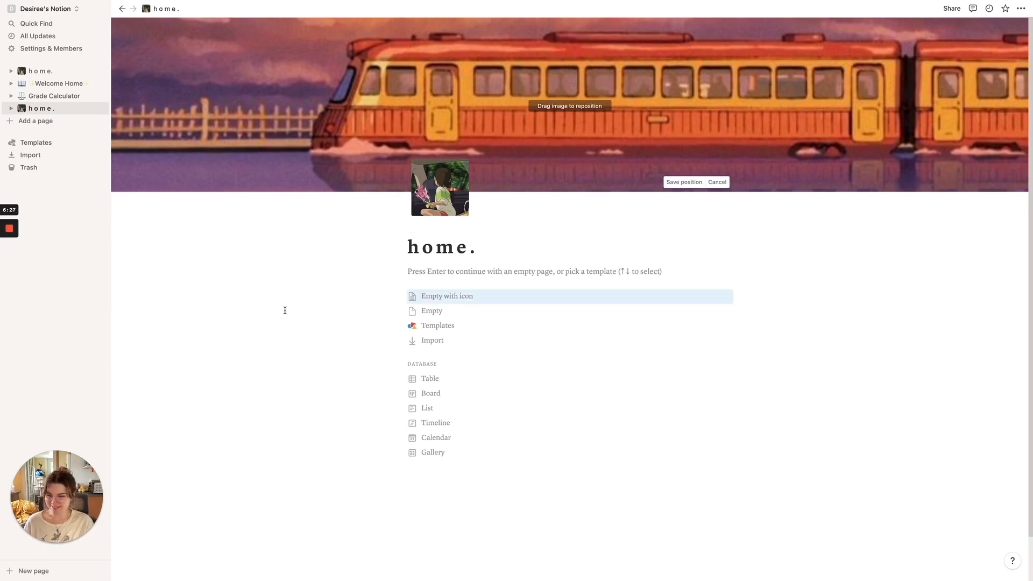
Start an empty body on the new home page and compare it with the existing decorated home page.
{"action": "left_click", "coordinate": [459, 271]}
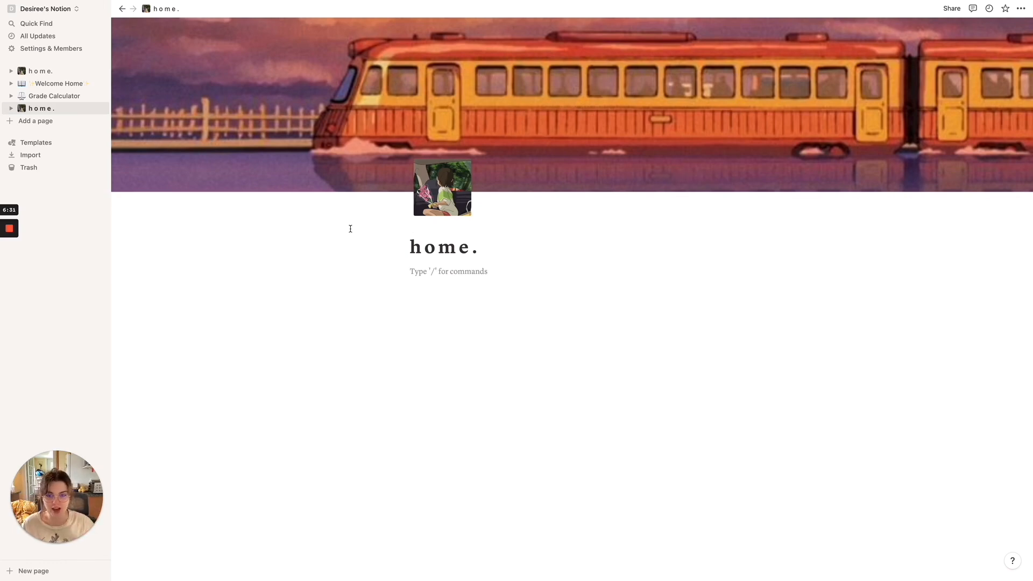
{"action": "left_click", "coordinate": [41, 70]}
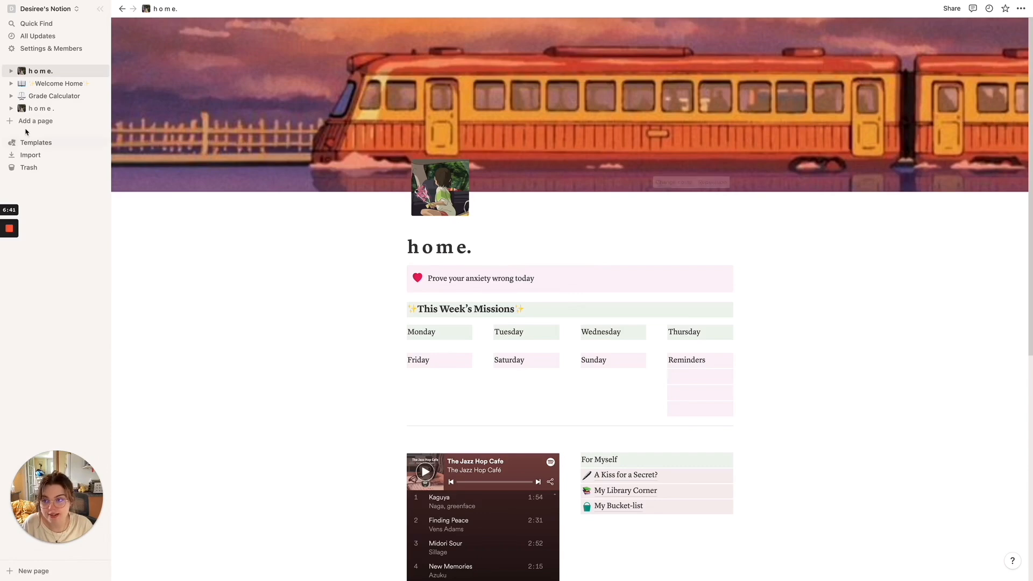
{"action": "left_click", "coordinate": [40, 108]}
Examine the block types available for the page body, such as text, page, to-do list, headings, quote and divider.
{"action": "left_click", "coordinate": [434, 285]}
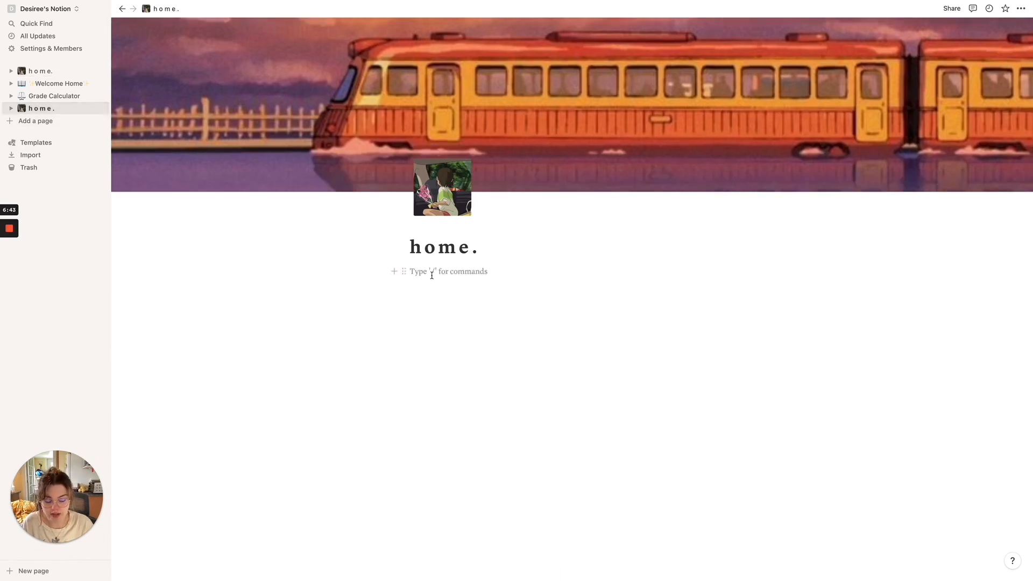
{"action": "type", "text": "/"}
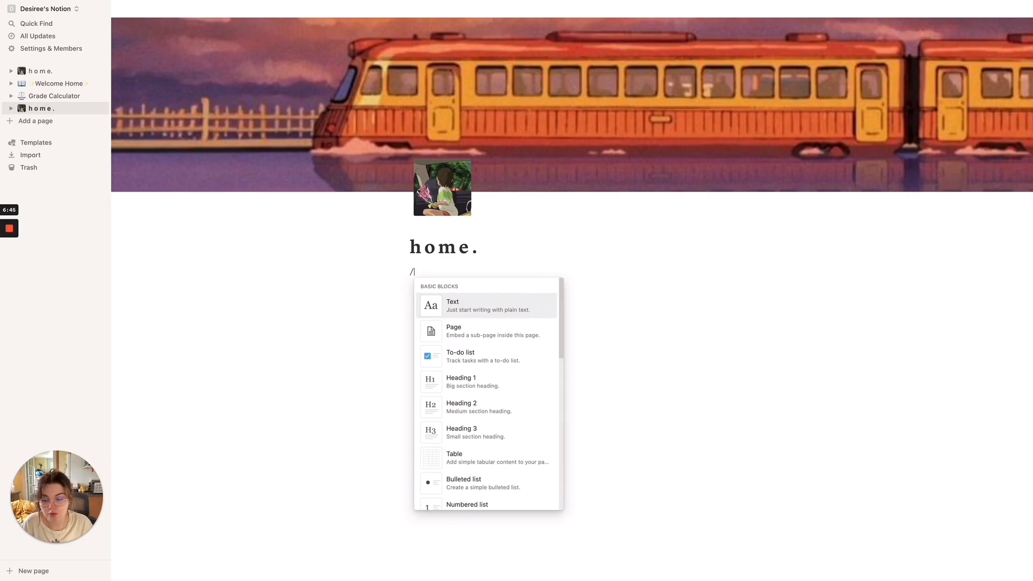
{"action": "scroll", "coordinate": [471, 373], "scroll_direction": "down", "scroll_amount": 5}
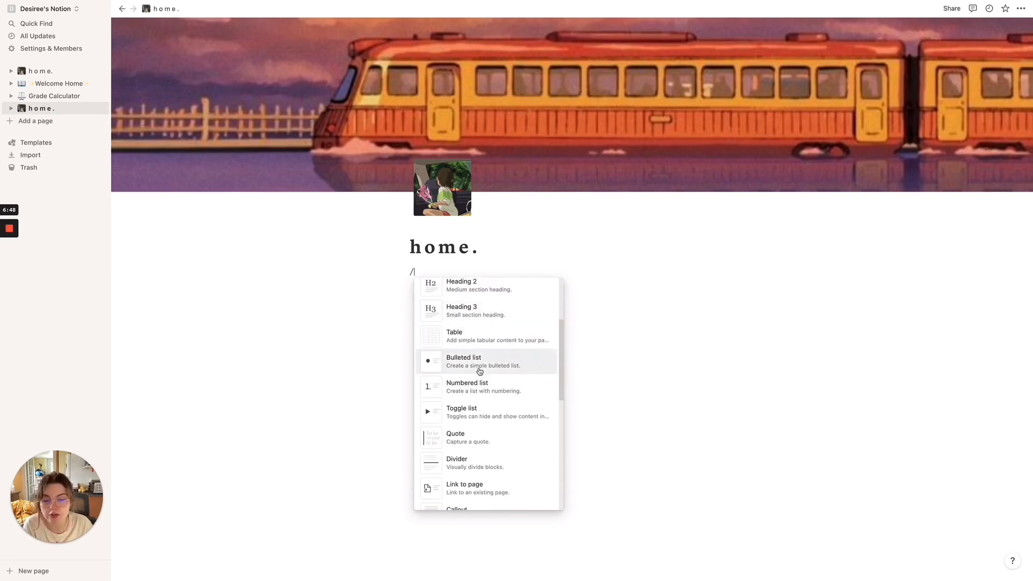
{"action": "scroll", "coordinate": [474, 367], "scroll_direction": "down", "scroll_amount": 1}
{"action": "scroll", "coordinate": [476, 366], "scroll_direction": "up", "scroll_amount": 6}
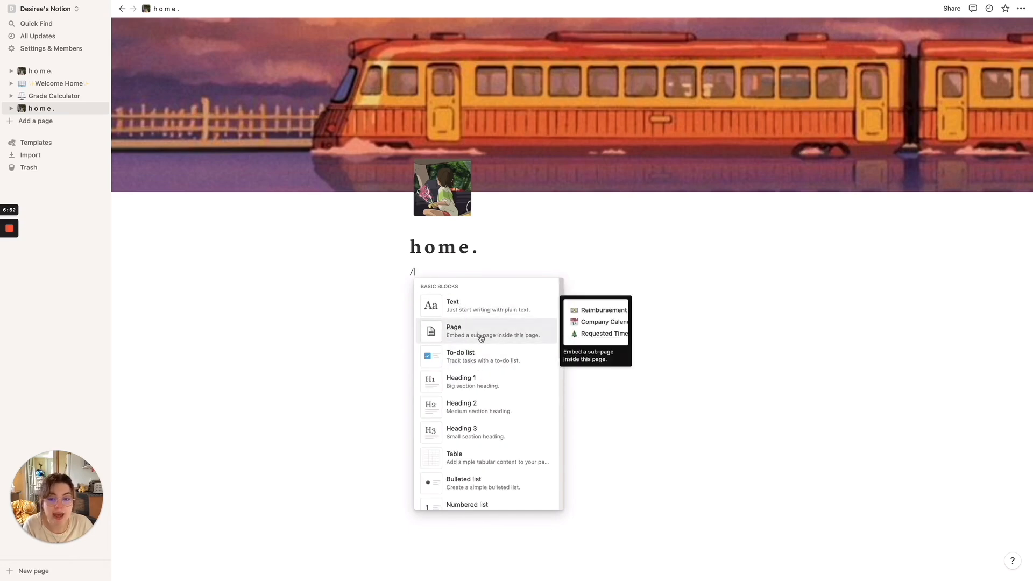
{"action": "left_click", "coordinate": [454, 356]}
{"action": "key", "text": "BackSpace"}
{"action": "type", "text": "/"}
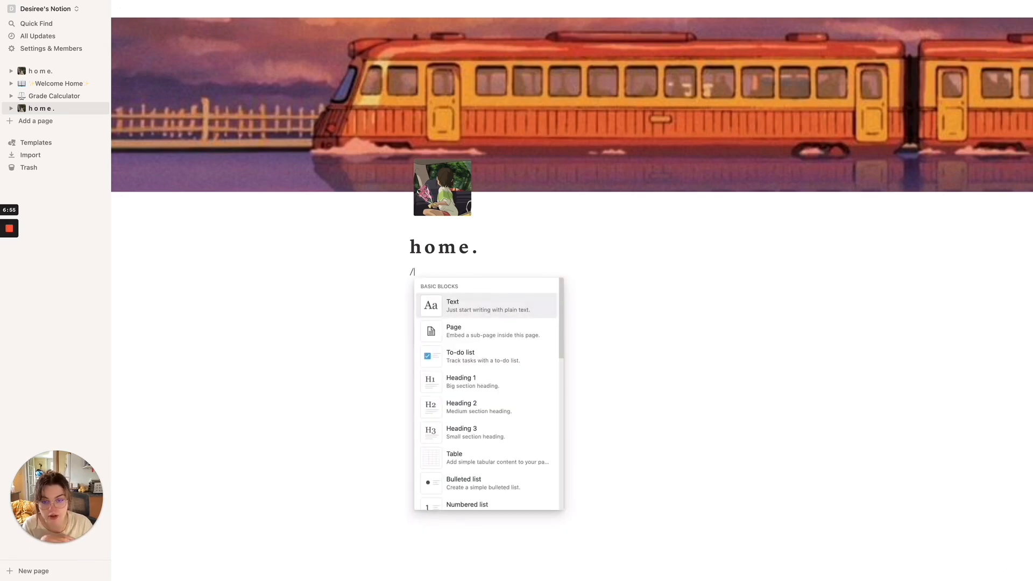
{"action": "left_click", "coordinate": [521, 436]}
{"action": "key", "text": "BackSpace"}
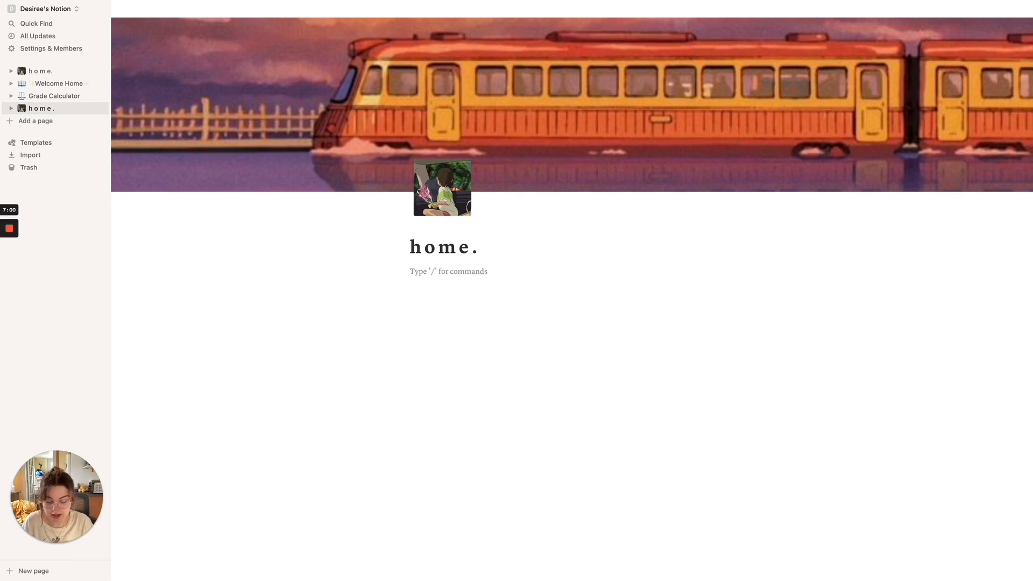
Insert a callout block below the page title and give it a pink background.
{"action": "type", "text": "/call"}
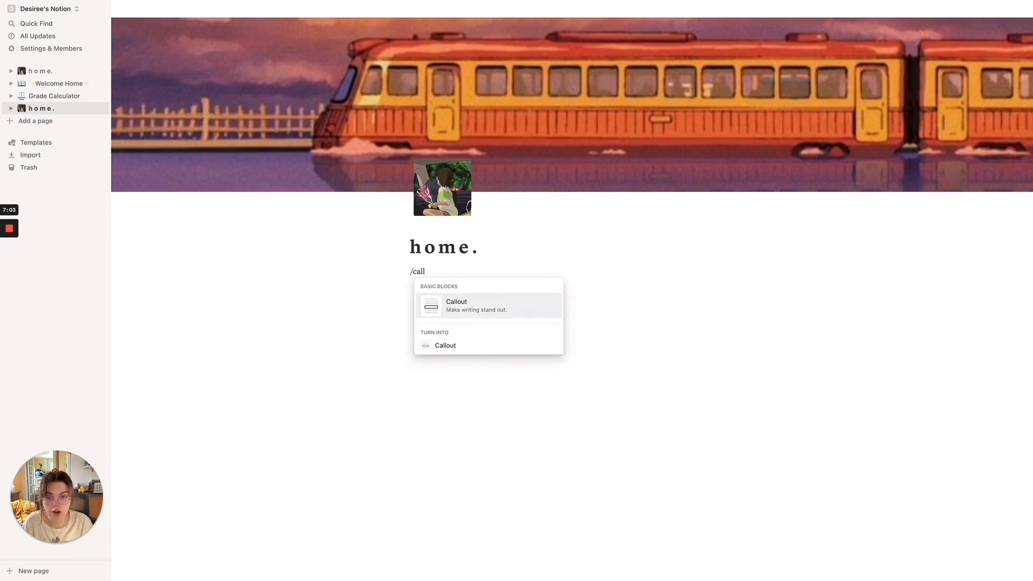
{"action": "left_click", "coordinate": [524, 312]}
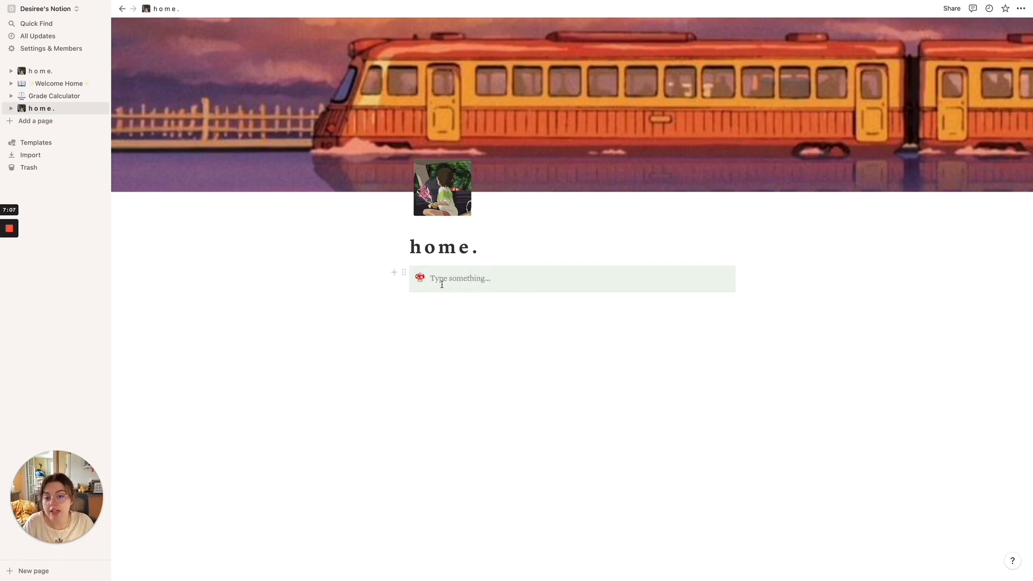
{"action": "left_click", "coordinate": [403, 273]}
{"action": "key", "text": "Escape"}
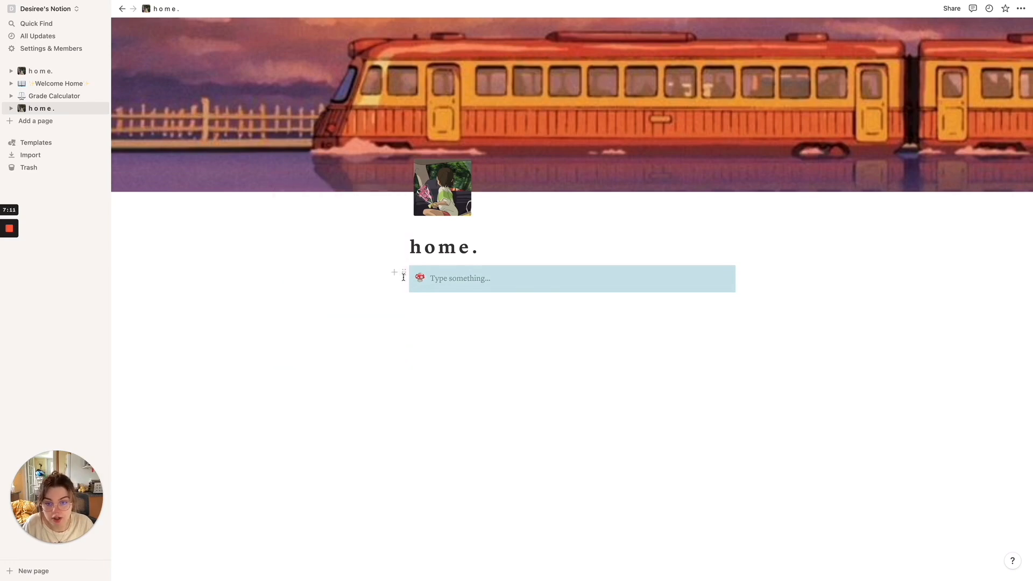
{"action": "left_click", "coordinate": [404, 274]}
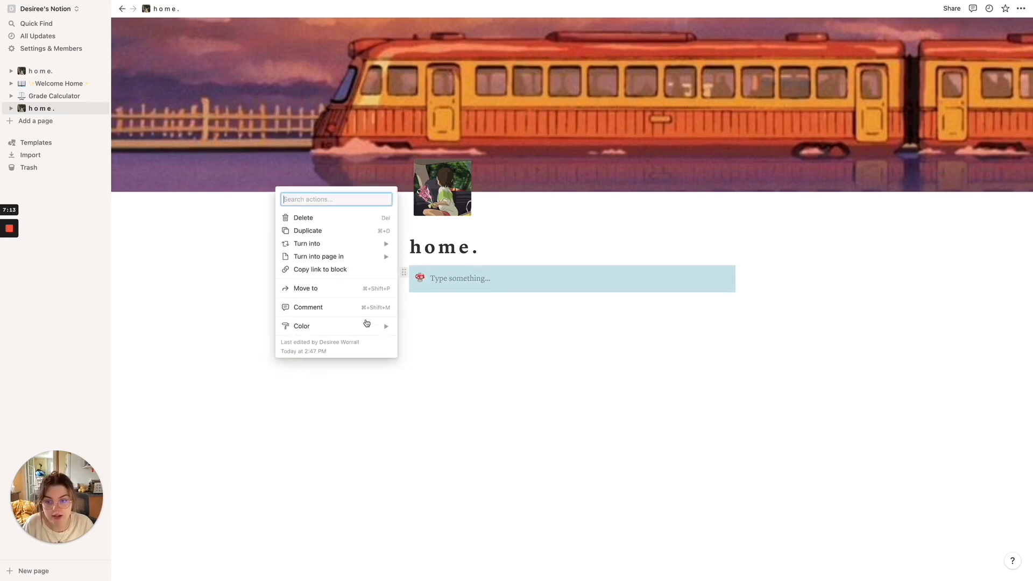
{"action": "mouse_move", "coordinate": [363, 329]}
{"action": "left_click", "coordinate": [472, 469]}
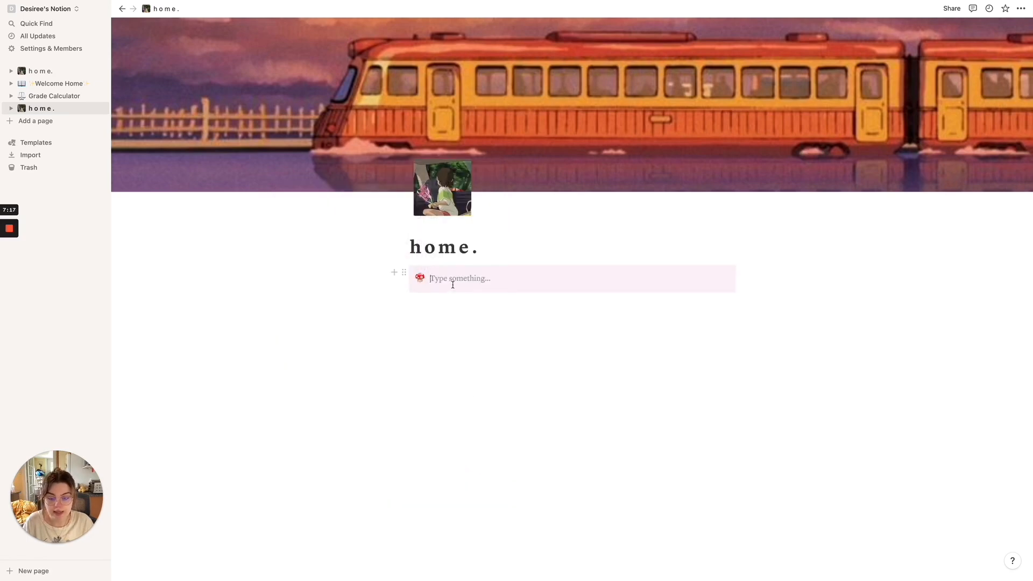
Enter "Prove your anxiety wrong today." in the callout and change its icon to the red heart emoji.
{"action": "type", "text": "Prove your anxiety wrong today."}
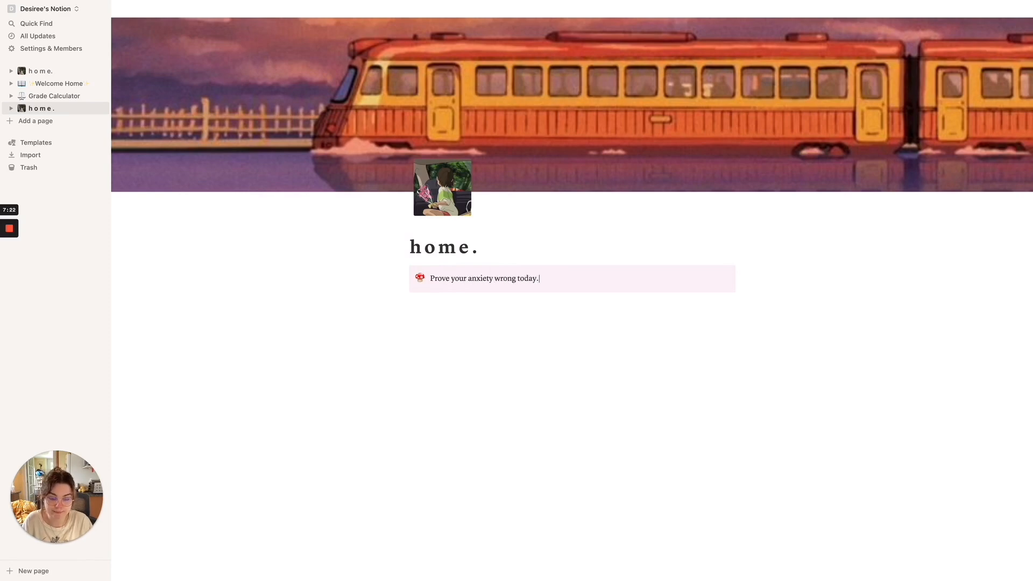
{"action": "left_click", "coordinate": [421, 280]}
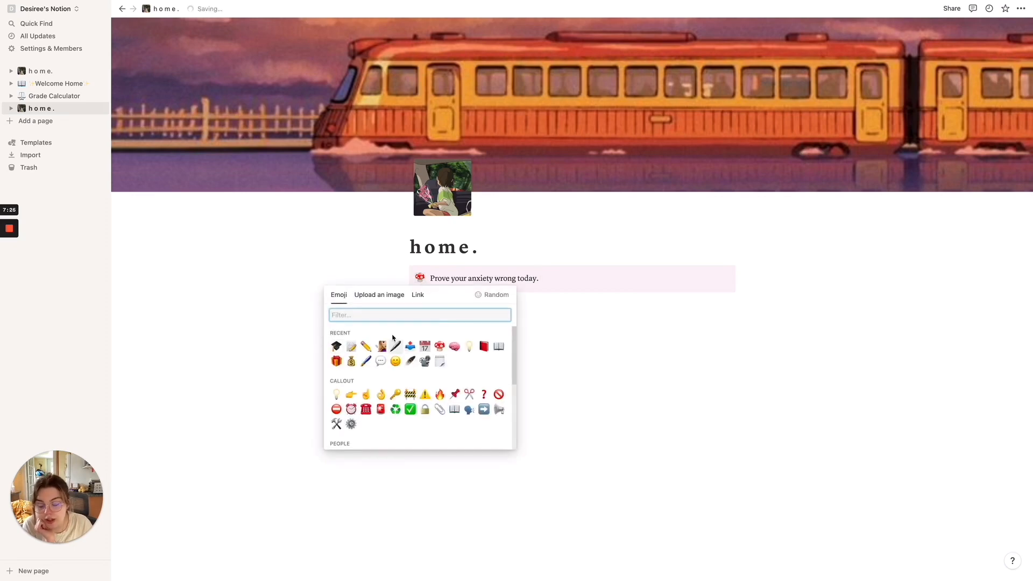
{"action": "type", "text": "heart"}
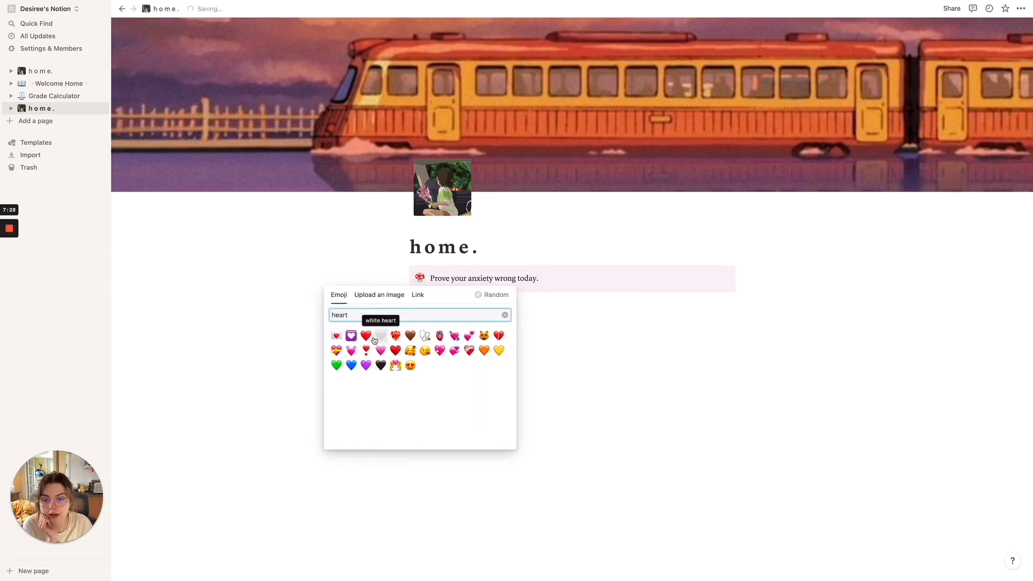
{"action": "left_click", "coordinate": [366, 336]}
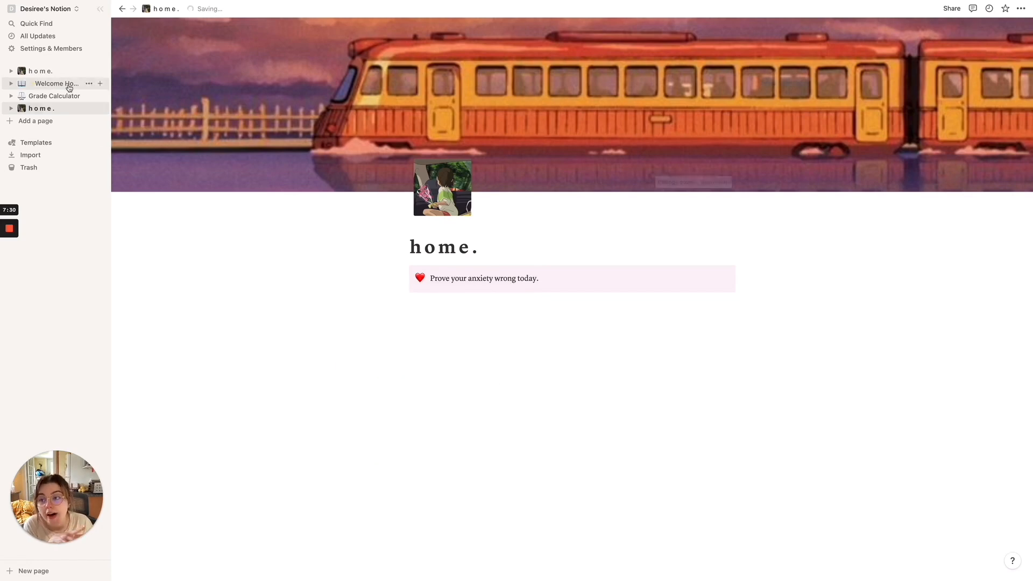
Check the heart icon on the existing home page, switch to Chrome and open the Simple Notion Icons site.
{"action": "left_click", "coordinate": [49, 70]}
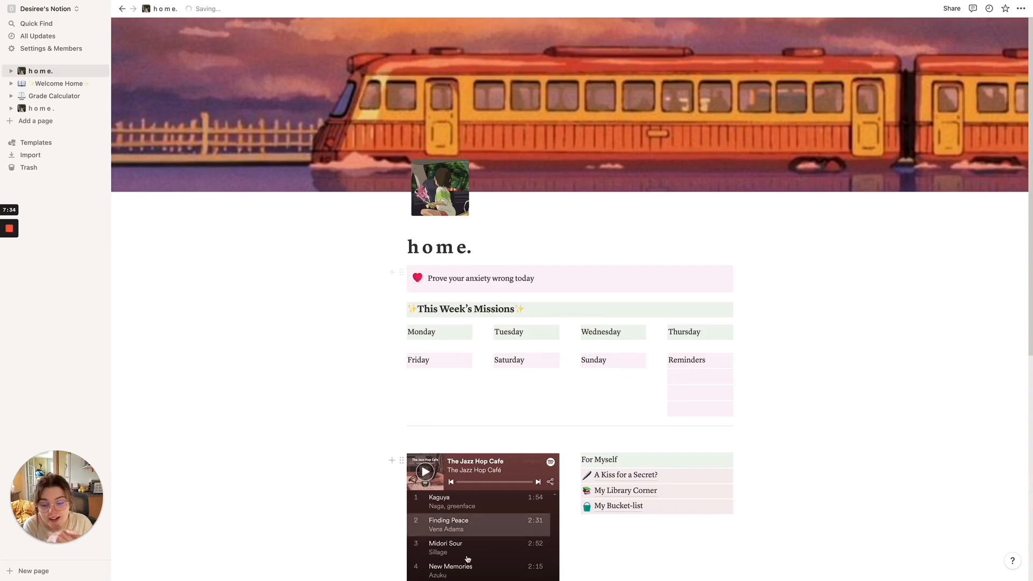
{"action": "mouse_move", "coordinate": [466, 571]}
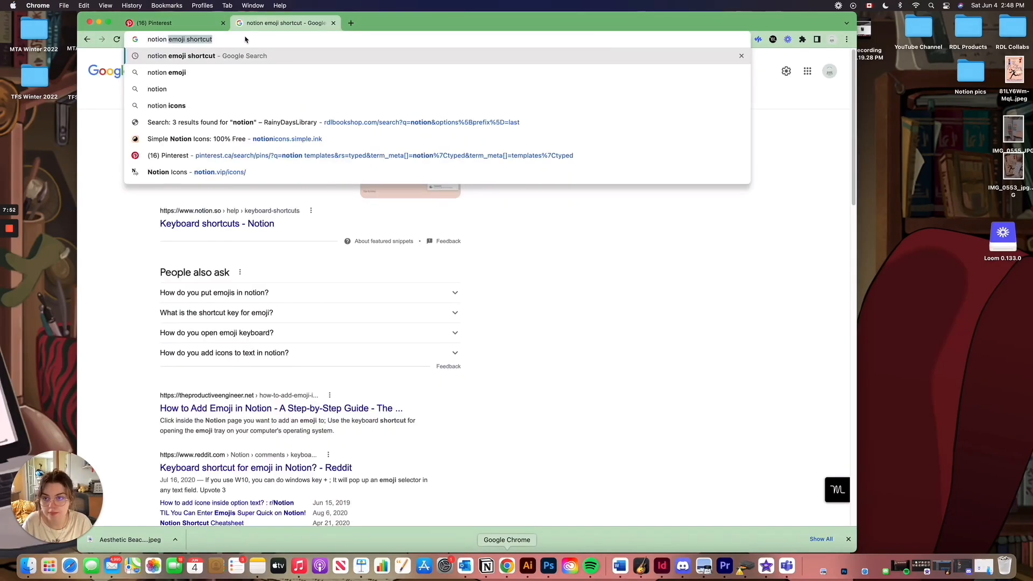
{"action": "left_click", "coordinate": [235, 139]}
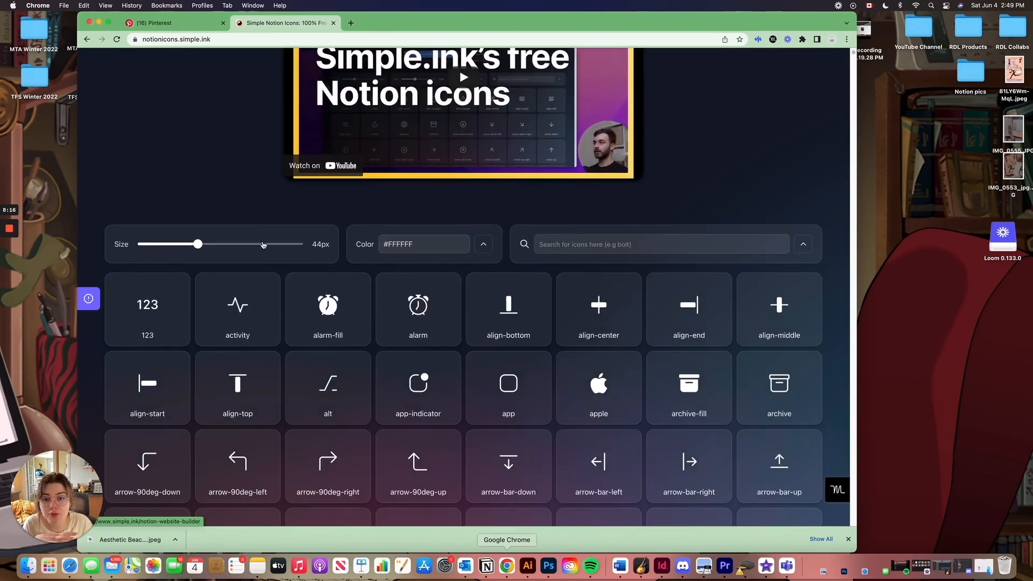
Set the icon colour to #E91E63, search the icons for "heart" and copy the heart-fill icon.
{"action": "scroll", "coordinate": [135, 263], "scroll_direction": "down", "scroll_amount": 2}
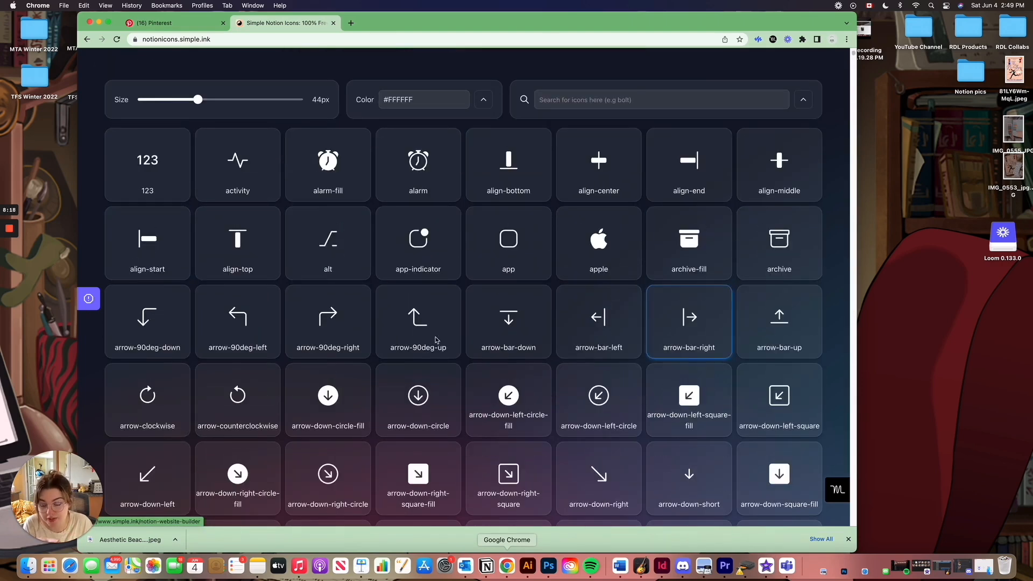
{"action": "left_click", "coordinate": [482, 102]}
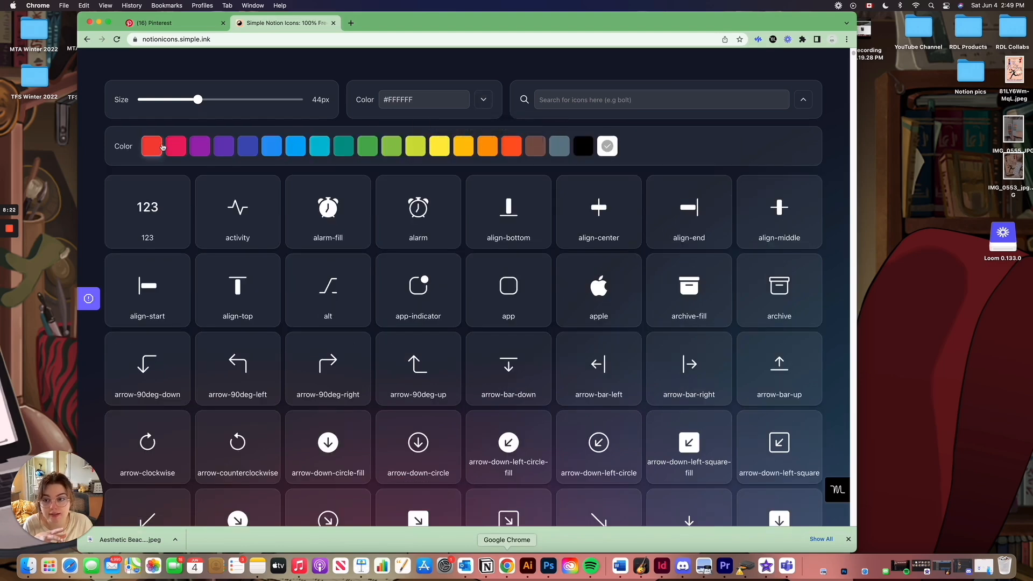
{"action": "left_click", "coordinate": [173, 146]}
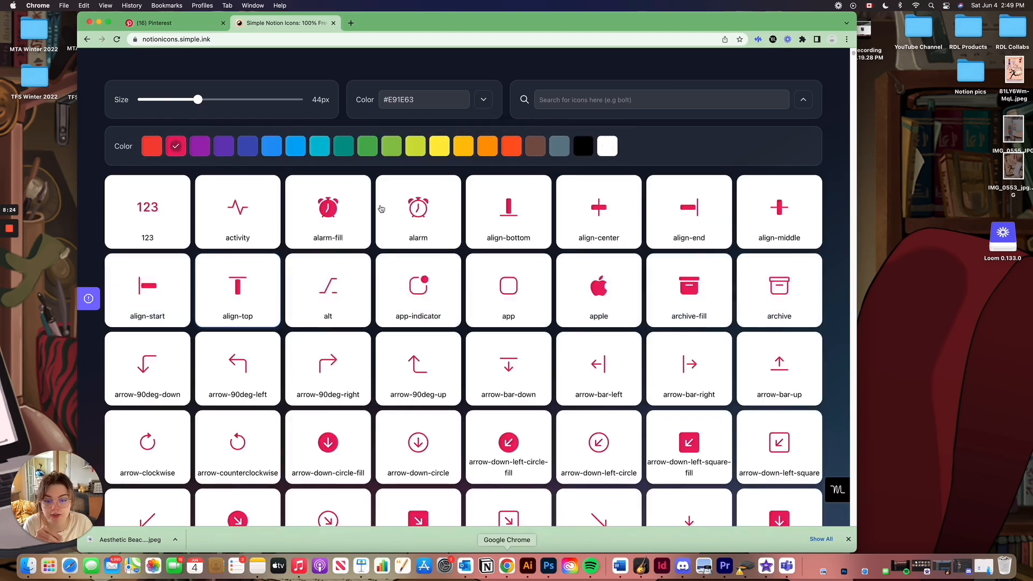
{"action": "left_click", "coordinate": [559, 100]}
{"action": "type", "text": "heart"}
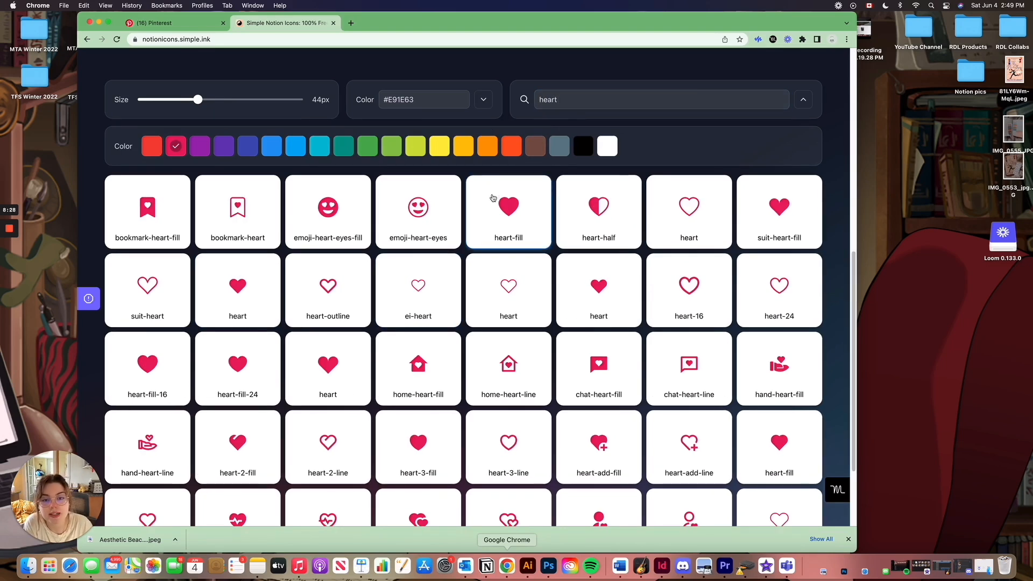
{"action": "left_click", "coordinate": [507, 218]}
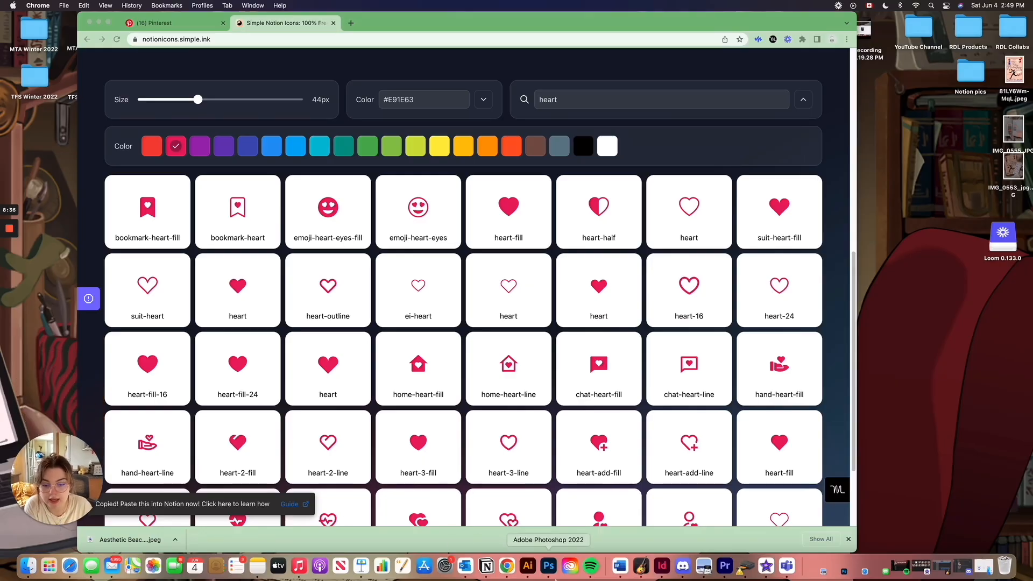
Switch to Notion and replace the new home page's callout icon with the copied heart icon link.
{"action": "left_click", "coordinate": [490, 569]}
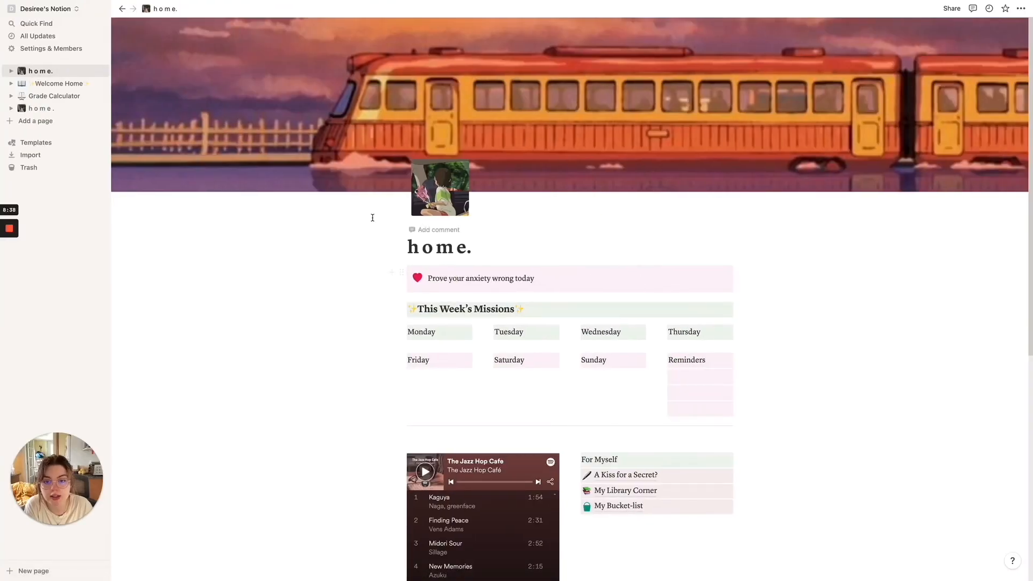
{"action": "left_click", "coordinate": [80, 108]}
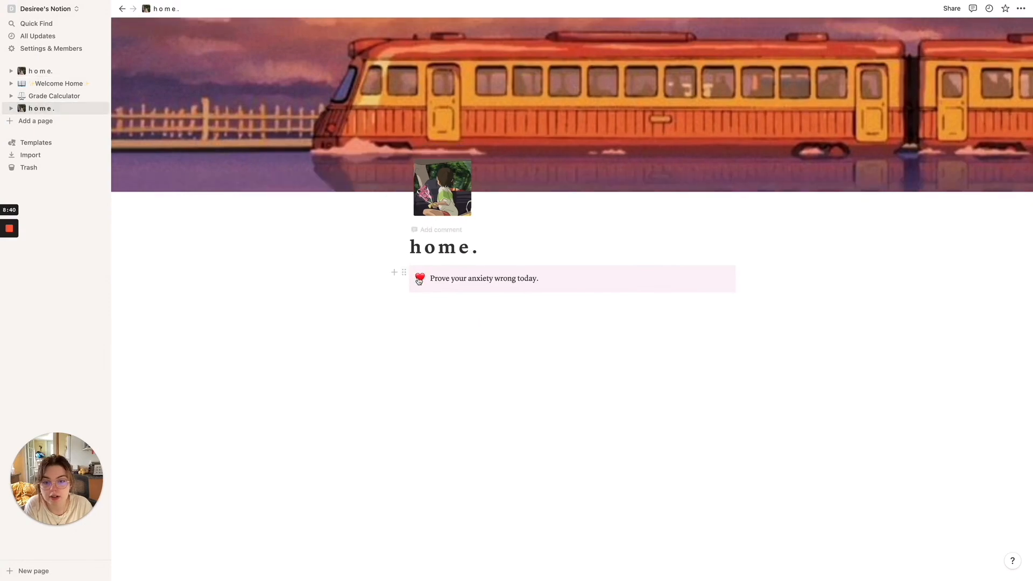
{"action": "left_click", "coordinate": [420, 280]}
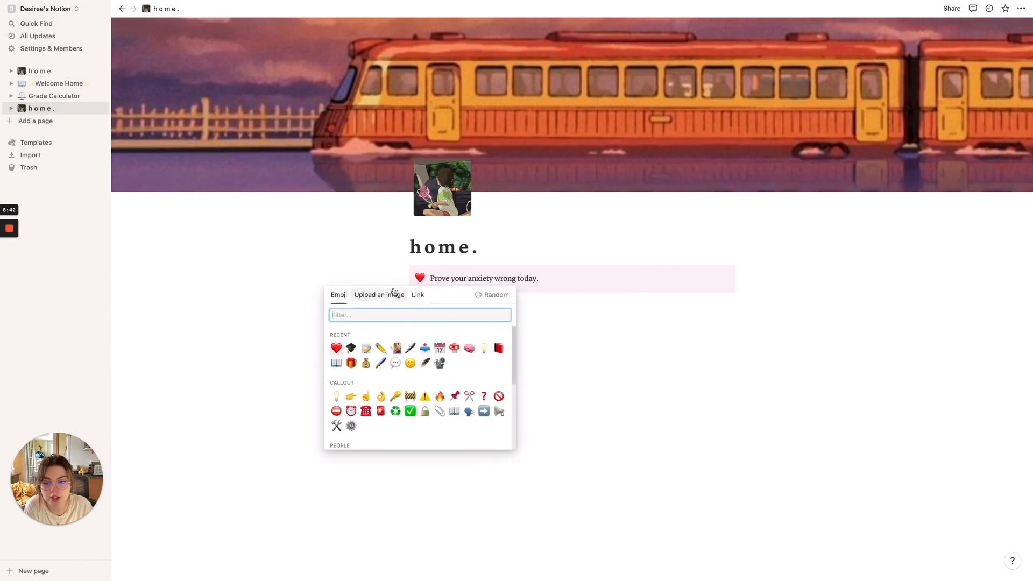
{"action": "left_click", "coordinate": [419, 296]}
{"action": "key", "text": "super+v"}
{"action": "key", "text": "Return"}
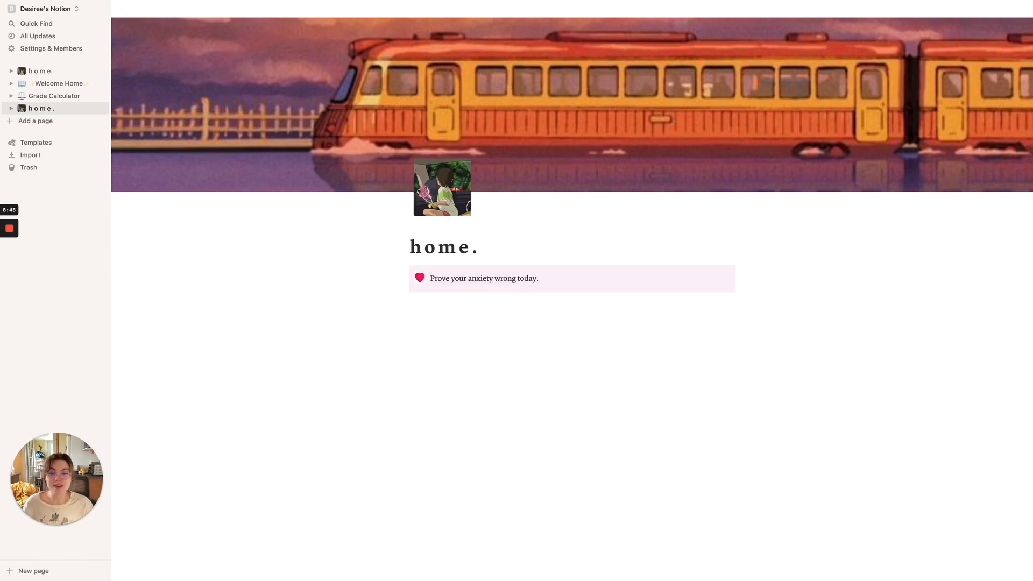
{"action": "left_click", "coordinate": [422, 198]}
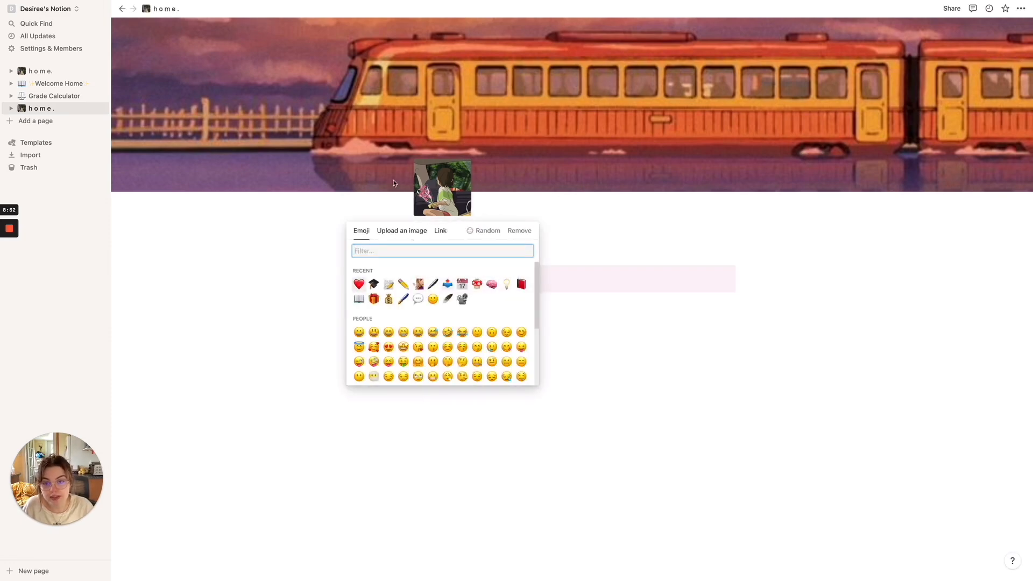
{"action": "left_click", "coordinate": [359, 283]}
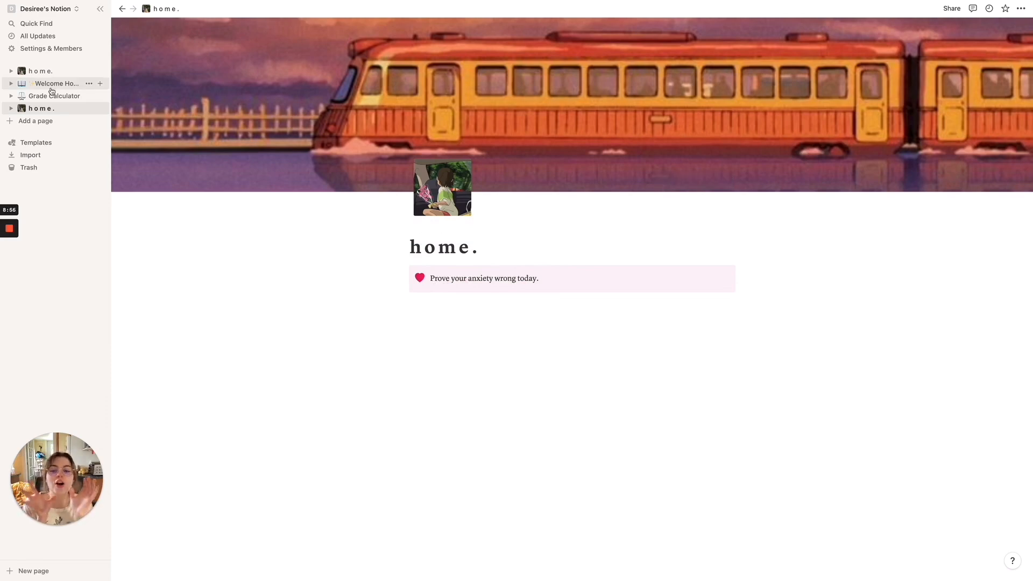
Compare with the existing home page and add a Heading 3 block below the callout on the new one.
{"action": "left_click", "coordinate": [46, 70]}
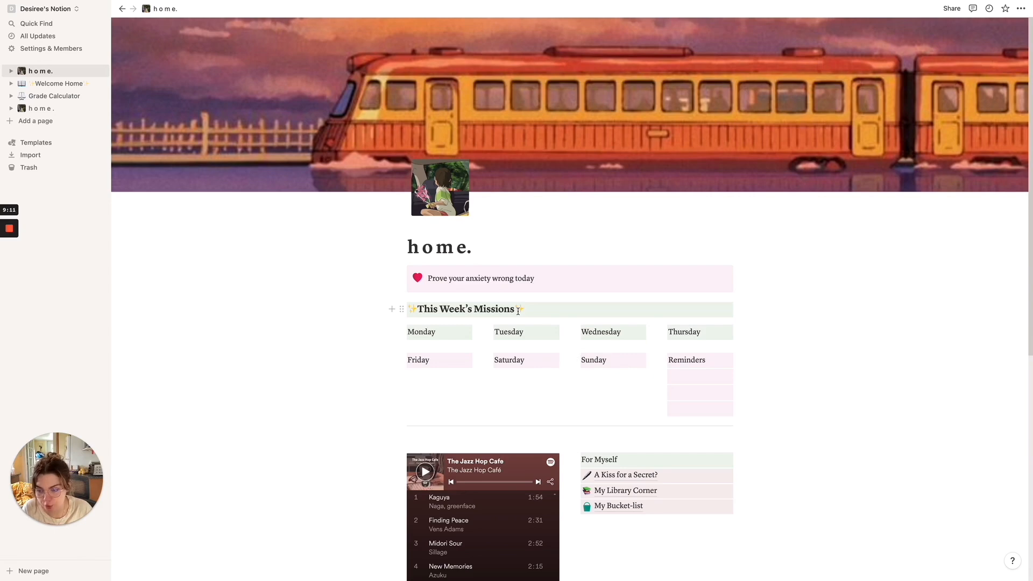
{"action": "left_click", "coordinate": [47, 109]}
{"action": "left_click", "coordinate": [473, 307]}
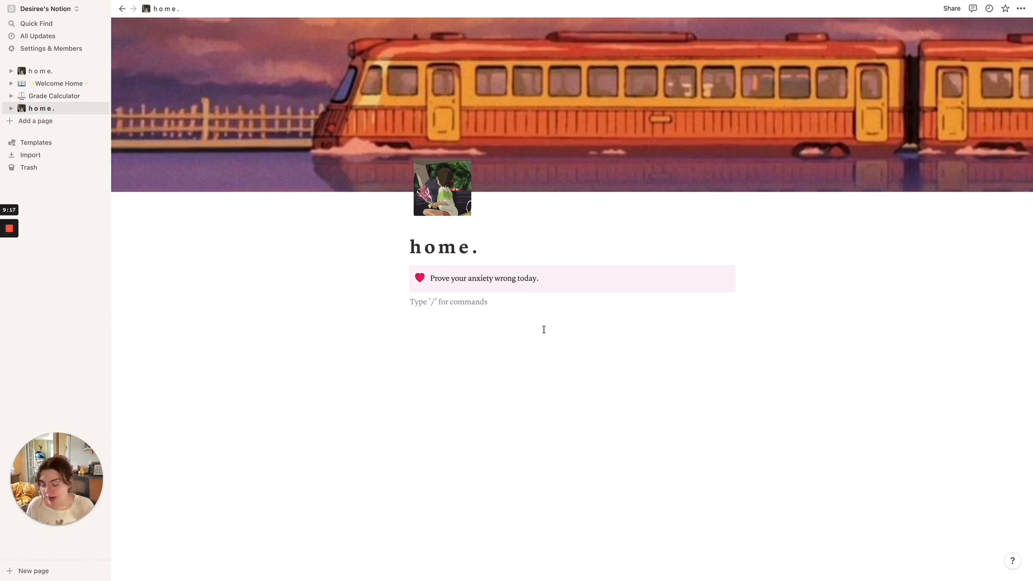
{"action": "type", "text": "/he"}
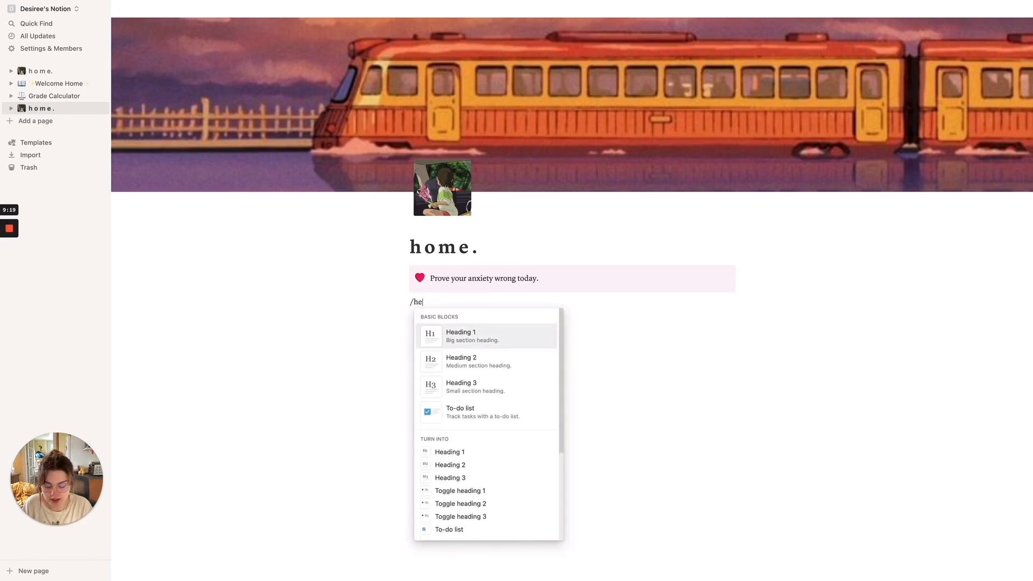
{"action": "type", "text": "ading 3"}
{"action": "key", "text": "Return"}
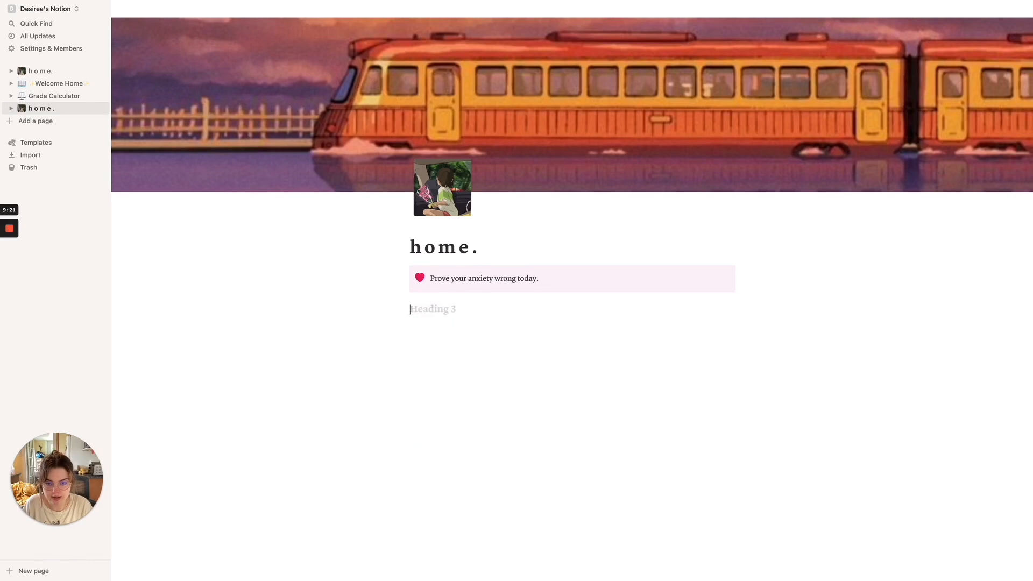
Insert a sparkles emoji in the empty heading and duplicate it so that two stand side by side.
{"action": "mouse_move", "coordinate": [116, 8]}
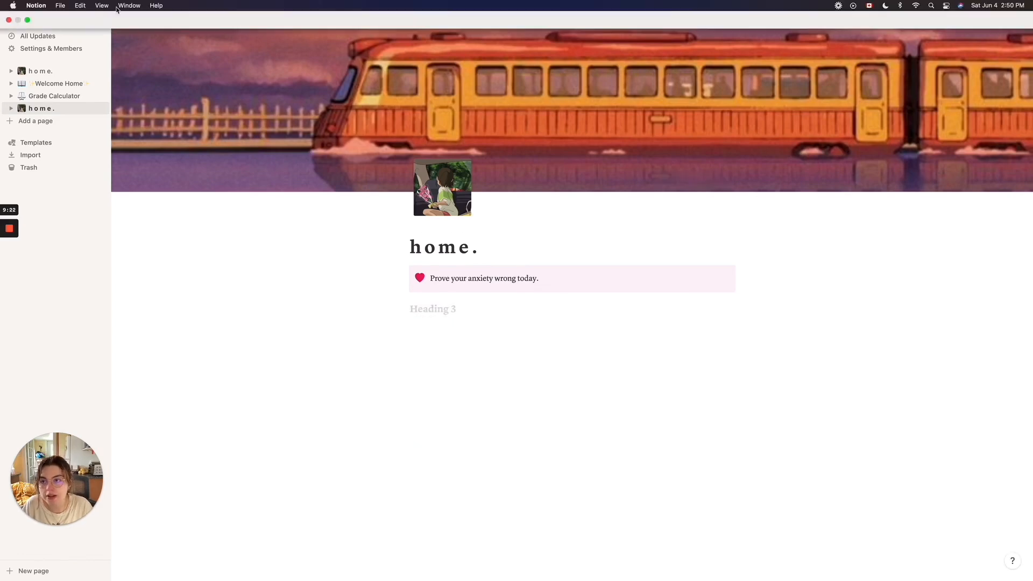
{"action": "left_click", "coordinate": [156, 6]}
{"action": "type", "text": "emoji"}
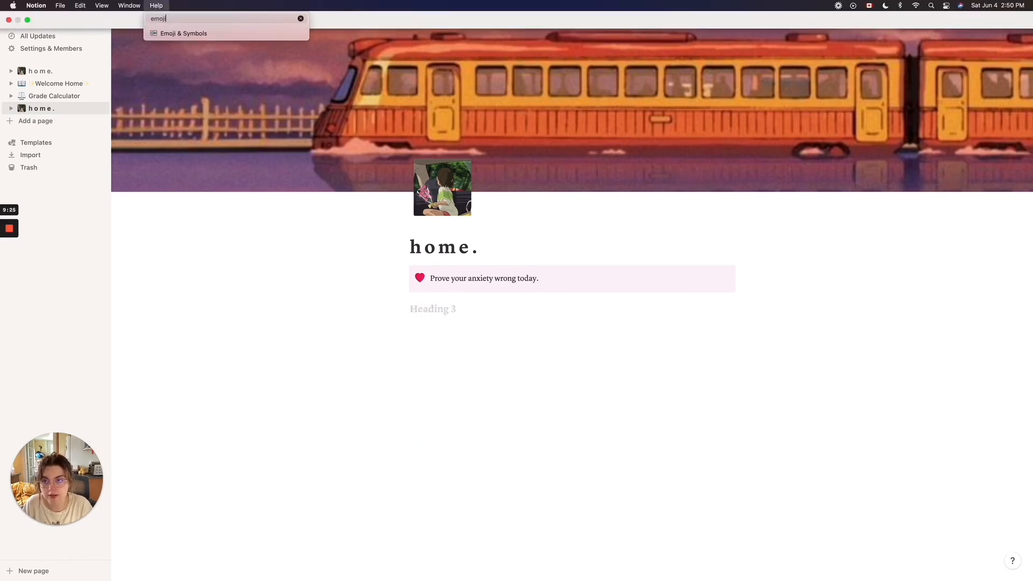
{"action": "left_click", "coordinate": [179, 44]}
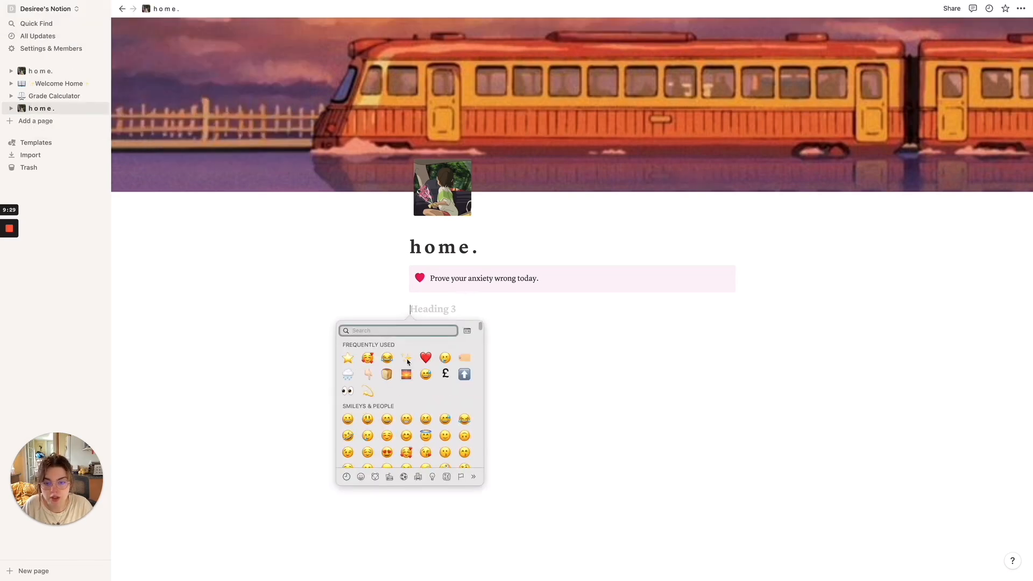
{"action": "left_click", "coordinate": [406, 359]}
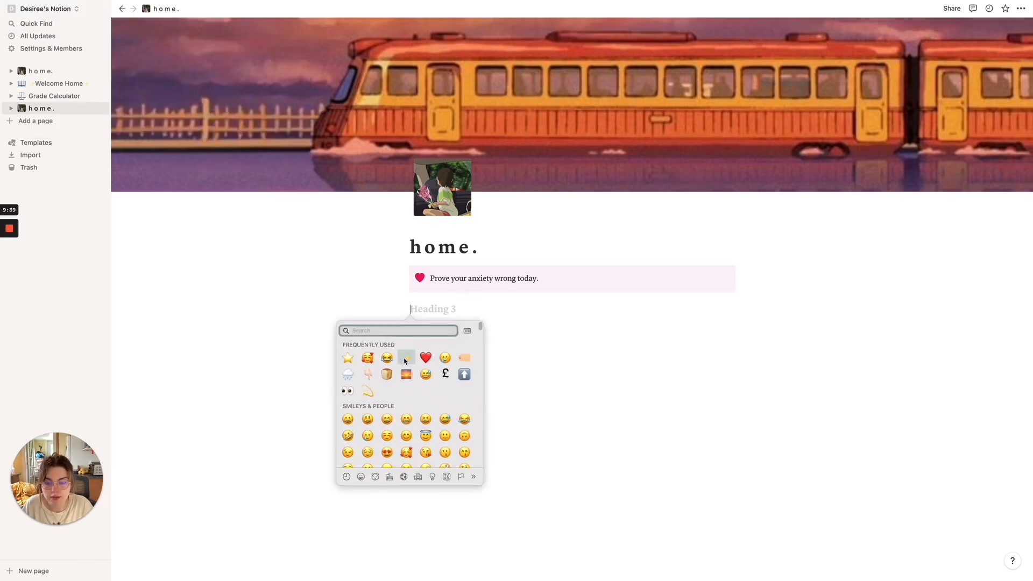
{"action": "left_click_drag", "start_coordinate": [414, 308], "coordinate": [426, 322]}
{"action": "key", "text": "super+c"}
{"action": "left_click", "coordinate": [427, 311]}
{"action": "key", "text": "super+v"}
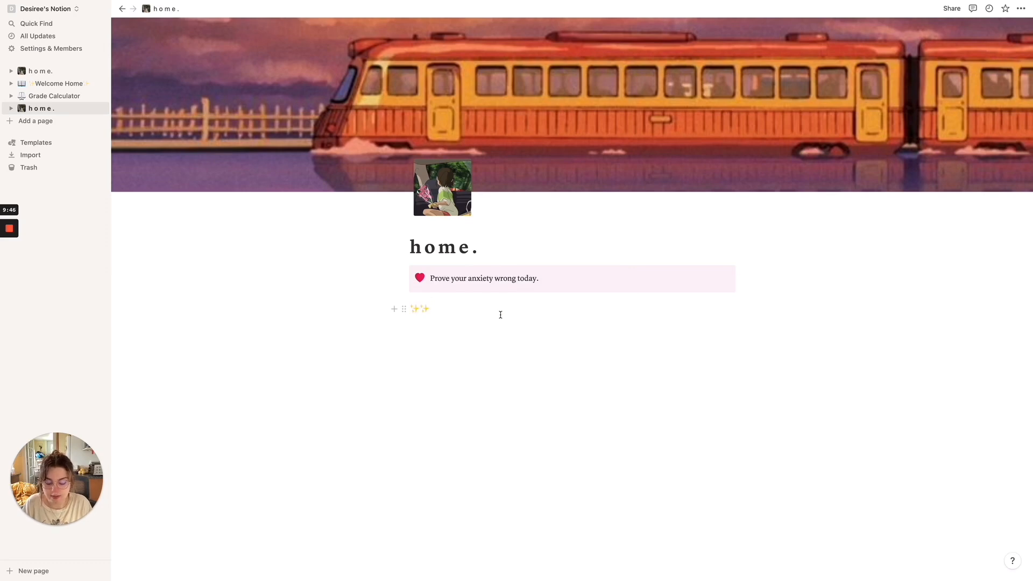
Enter "This Week’s Missions" between the two sparkles emojis in the heading.
{"action": "key", "text": "Left"}
{"action": "type", "text": "This We"}
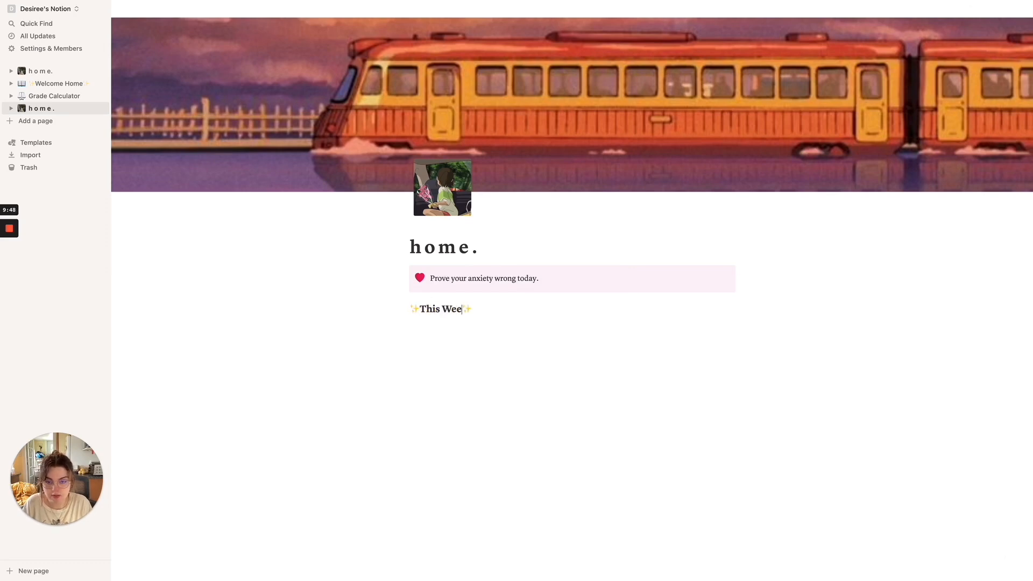
{"action": "type", "text": "ej"}
{"action": "key", "text": "BackSpace"}
{"action": "type", "text": "k’s Missions"}
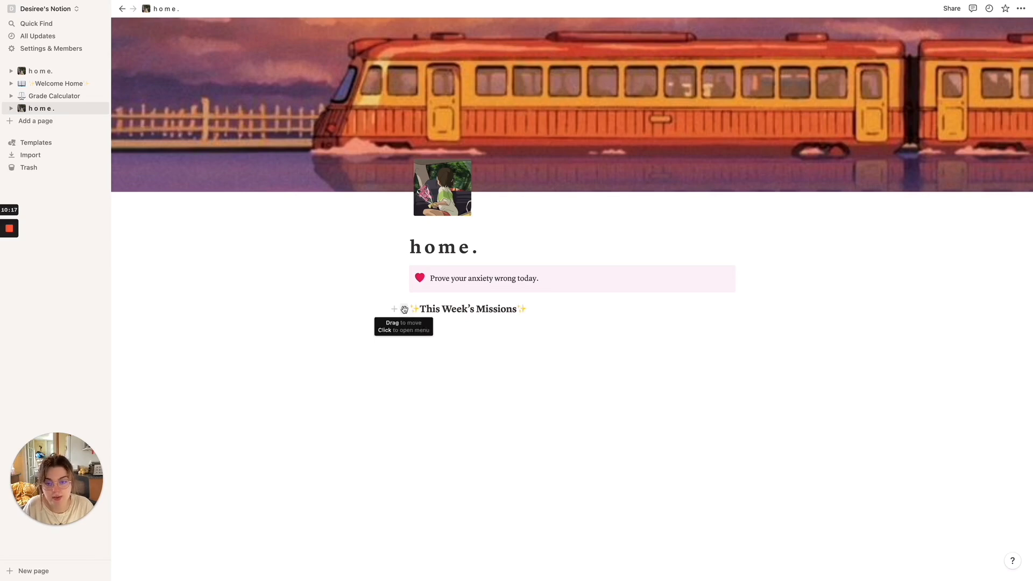
Give the "This Week’s Missions" heading a green background.
{"action": "left_click", "coordinate": [404, 311]}
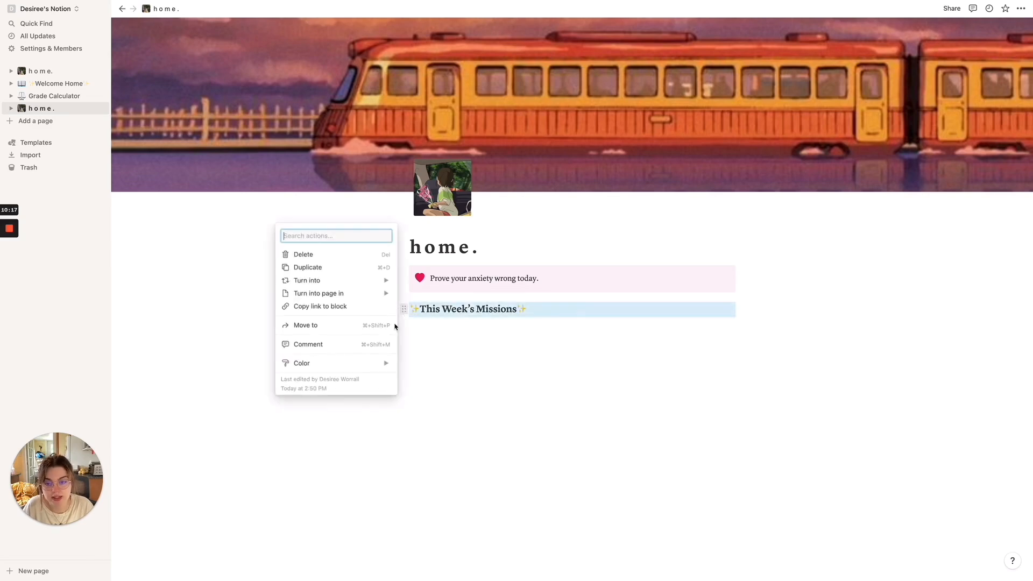
{"action": "mouse_move", "coordinate": [362, 364]}
{"action": "left_click", "coordinate": [454, 467]}
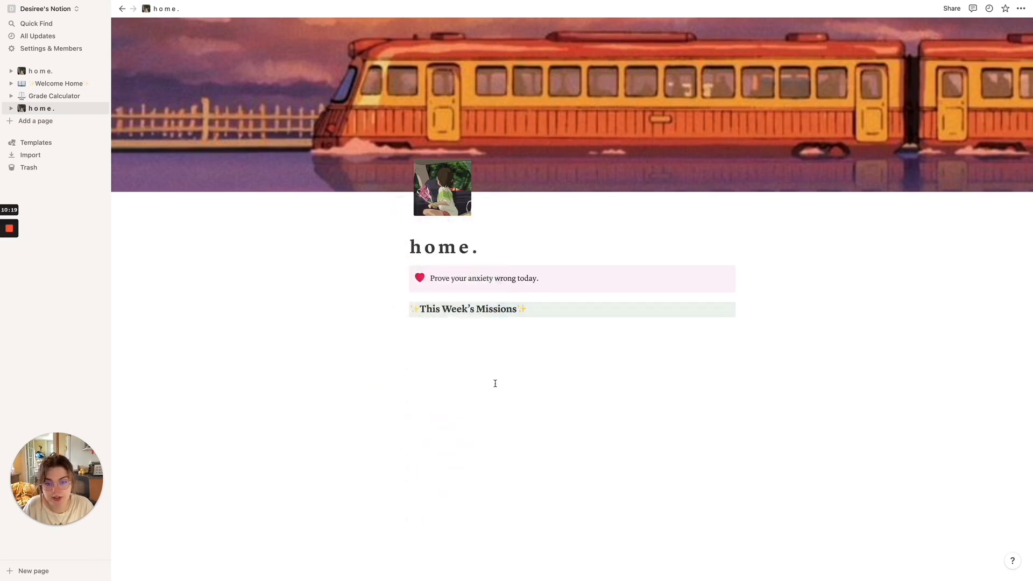
List the days Monday to Sunday and "Reminder" on separate lines below the heading, following the existing home page.
{"action": "left_click", "coordinate": [40, 71]}
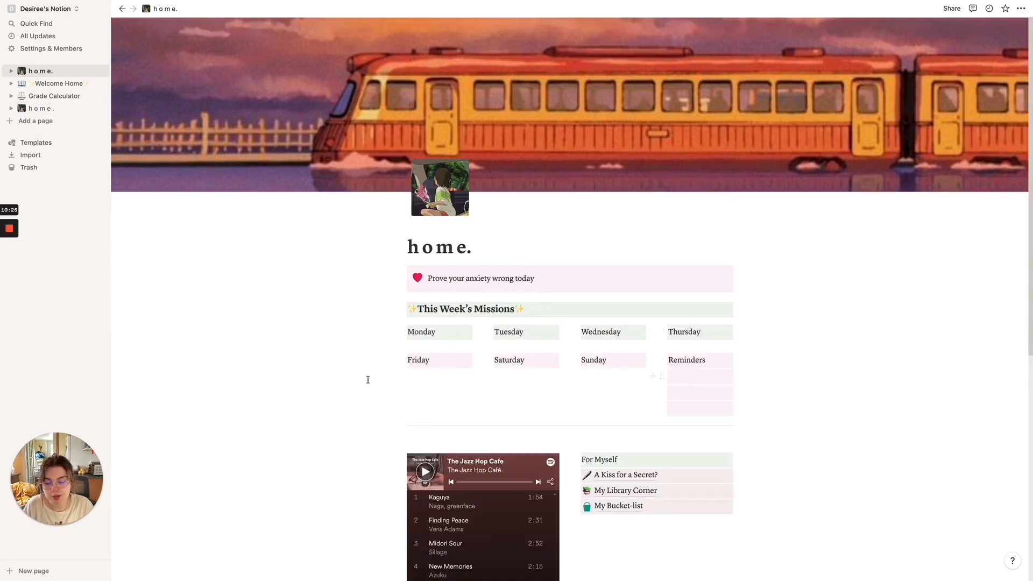
{"action": "left_click", "coordinate": [41, 108]}
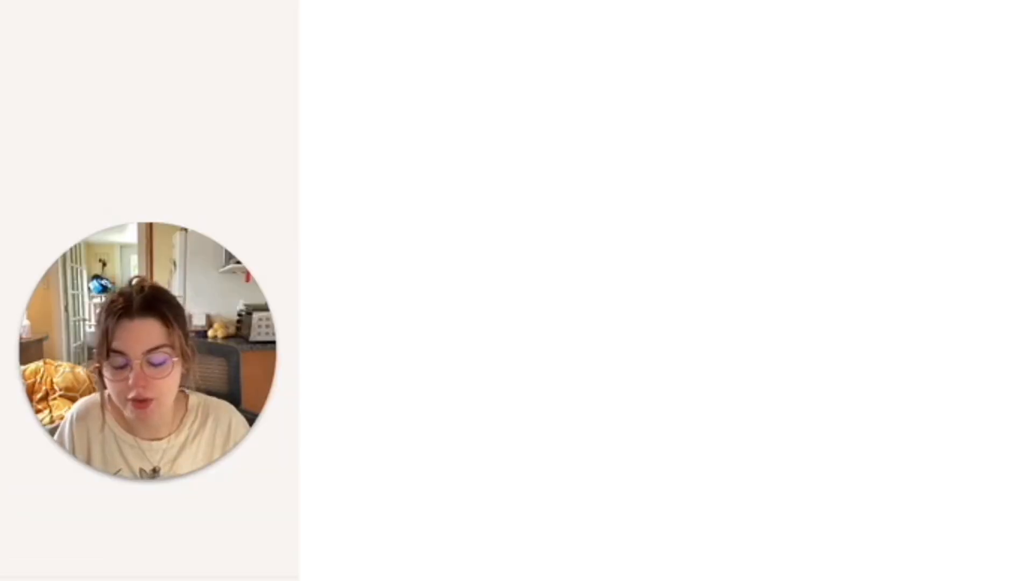
{"action": "type", "text": "Monday"}
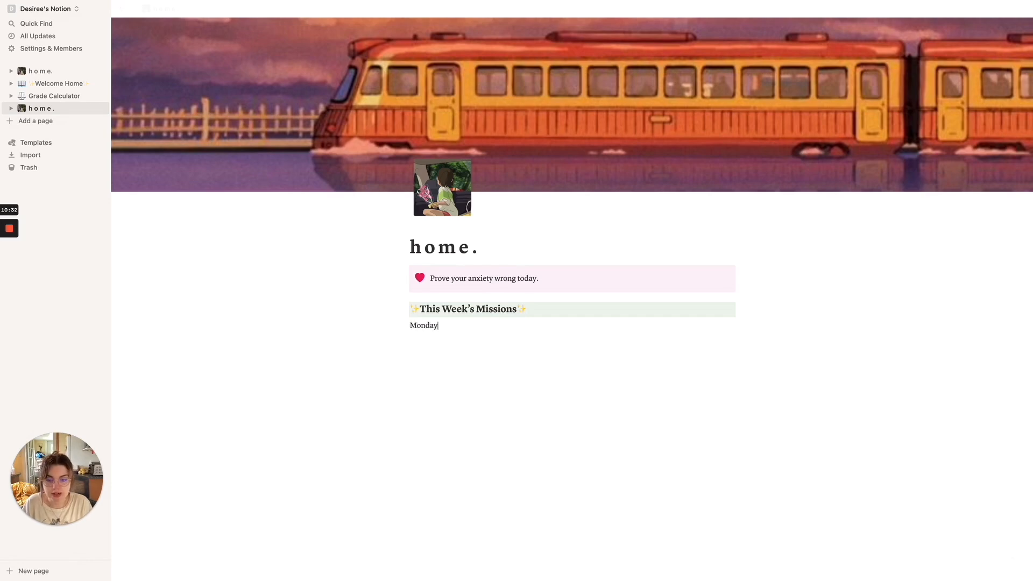
{"action": "key", "text": "Return"}
{"action": "type", "text": "Tuesda"}
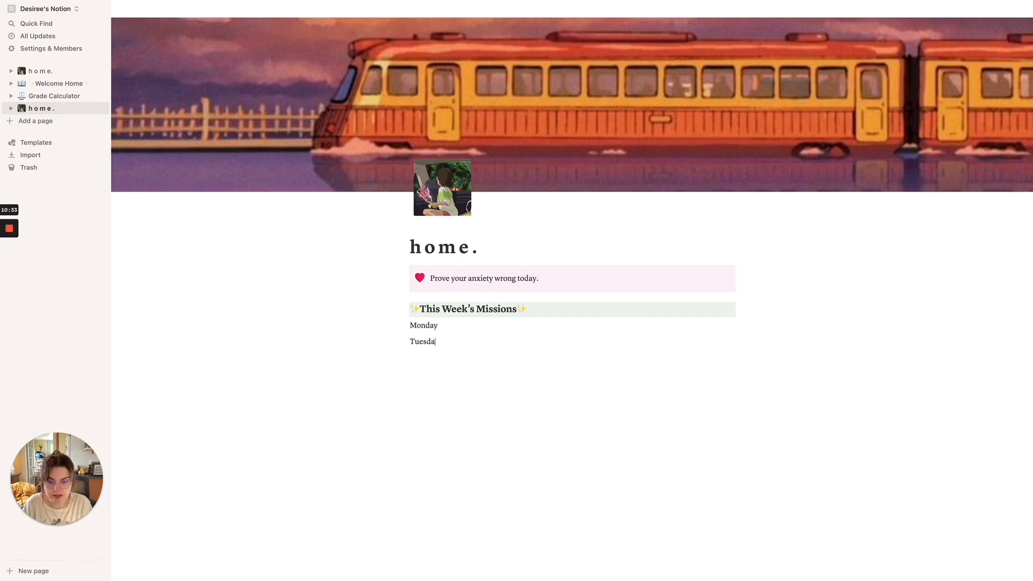
{"action": "type", "text": "y"}
{"action": "key", "text": "Return"}
{"action": "type", "text": "Wednesday"}
{"action": "key", "text": "Return"}
{"action": "type", "text": "Thursday"}
{"action": "key", "text": "Return"}
{"action": "type", "text": "Friday"}
{"action": "key", "text": "Return"}
{"action": "type", "text": "Saturday"}
{"action": "key", "text": "Return"}
{"action": "type", "text": "Sunday"}
{"action": "key", "text": "Return"}
{"action": "type", "text": "Reminder"}
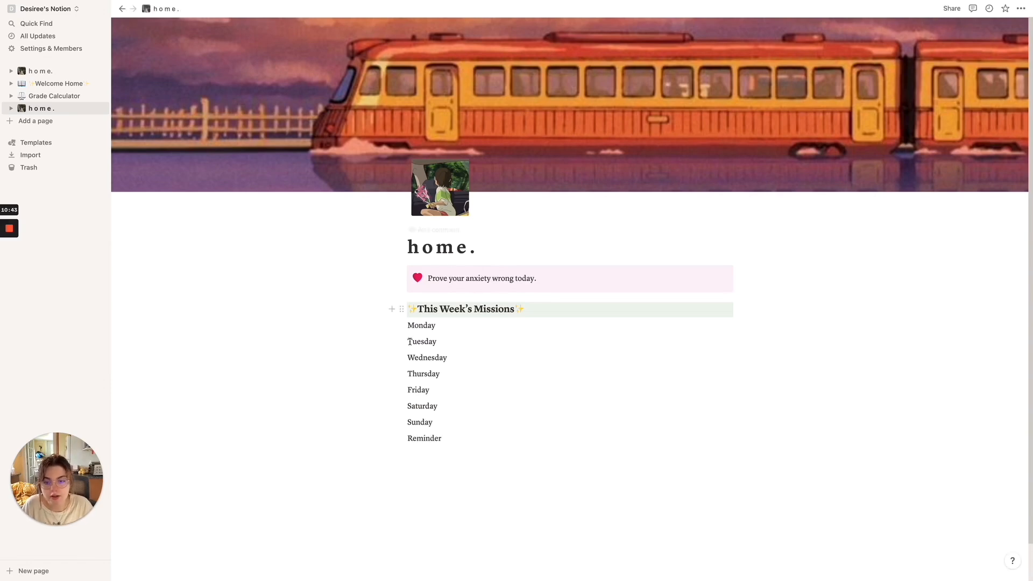
Give the lines Monday to Friday a green background.
{"action": "left_click_drag", "start_coordinate": [435, 392], "coordinate": [405, 325]}
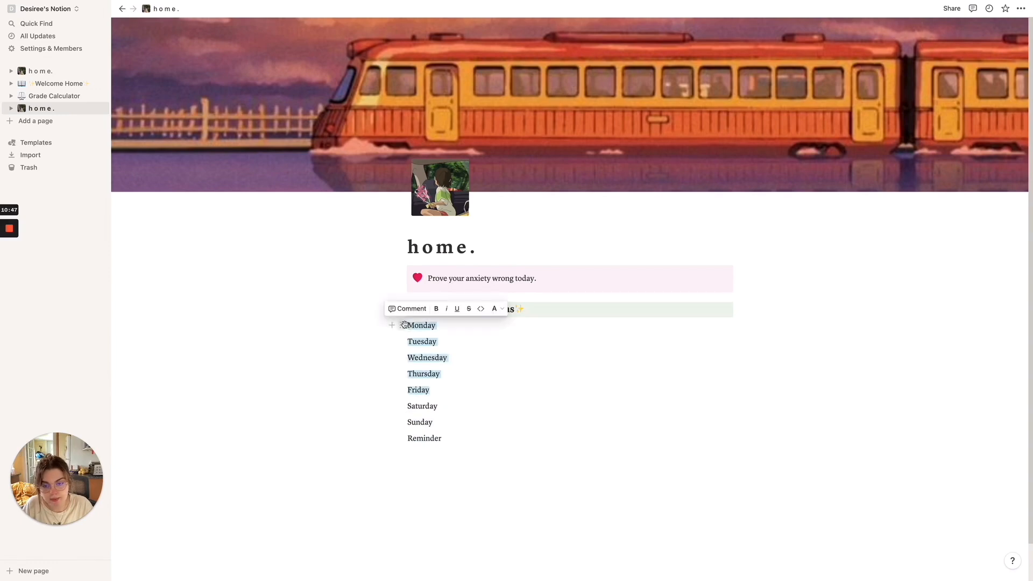
{"action": "left_click", "coordinate": [402, 325]}
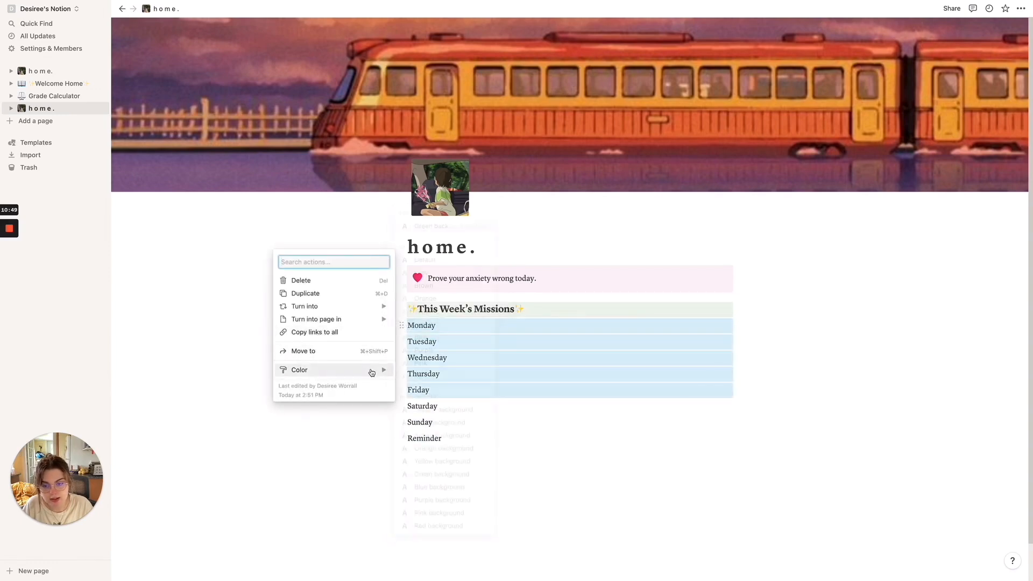
{"action": "mouse_move", "coordinate": [369, 370]}
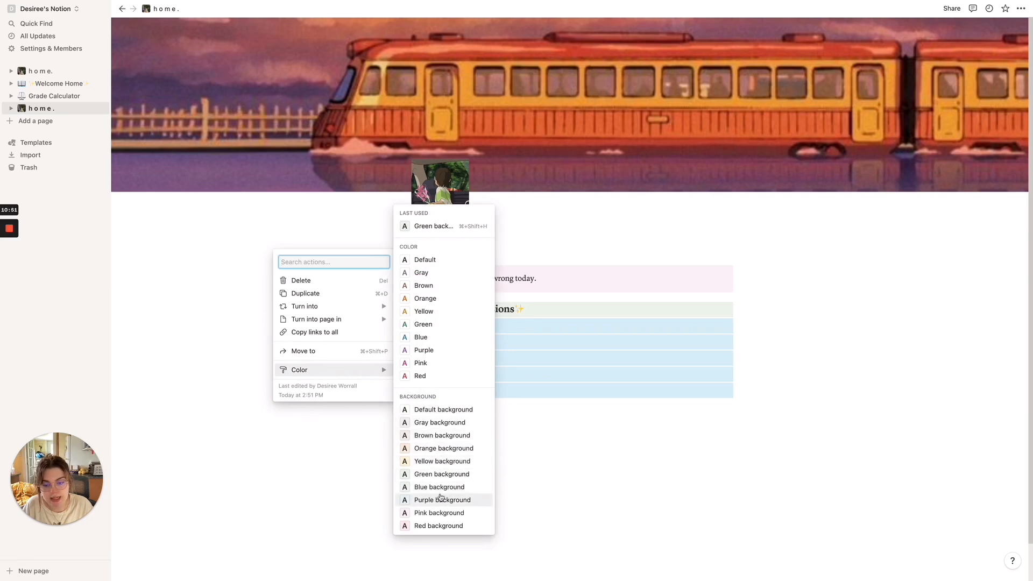
{"action": "left_click", "coordinate": [438, 474]}
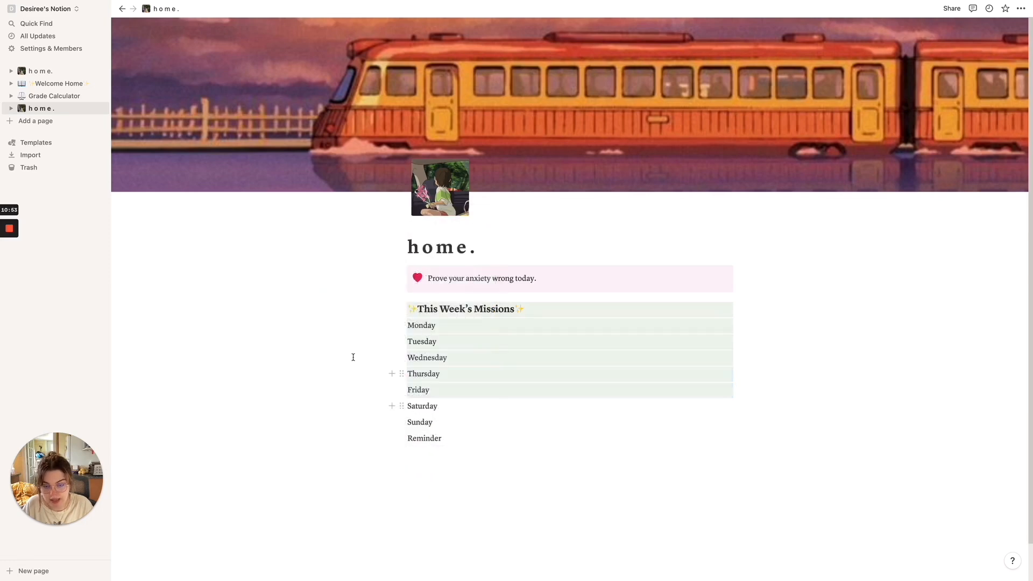
Arrange Monday, Tuesday, Wednesday and Thursday side by side in one row of four columns.
{"action": "mouse_move", "coordinate": [401, 341]}
{"action": "left_mouse_down"}
{"action": "mouse_move", "coordinate": [746, 335]}
{"action": "mouse_move", "coordinate": [407, 344]}
{"action": "left_mouse_up"}
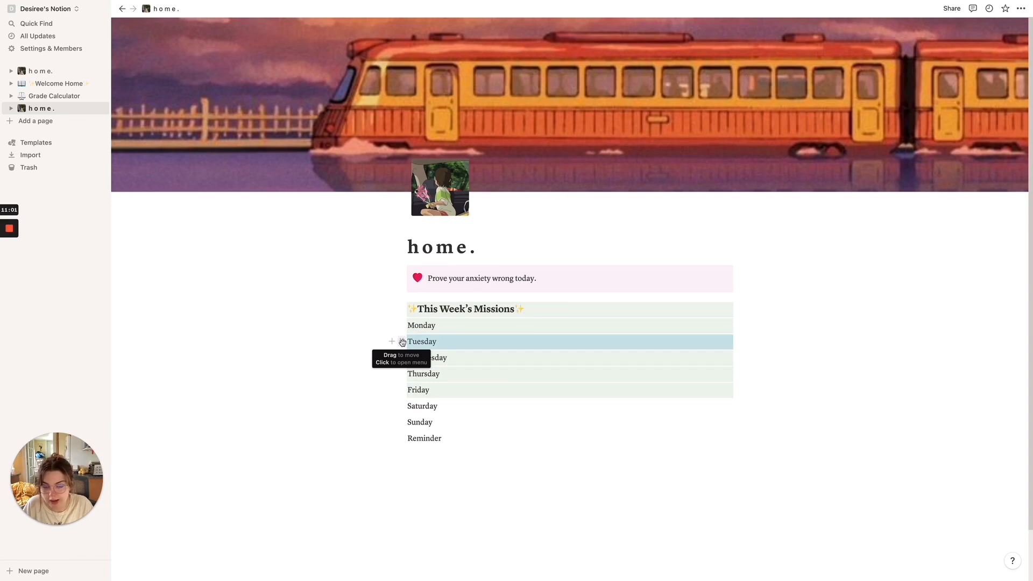
{"action": "left_click_drag", "start_coordinate": [402, 342], "coordinate": [735, 330]}
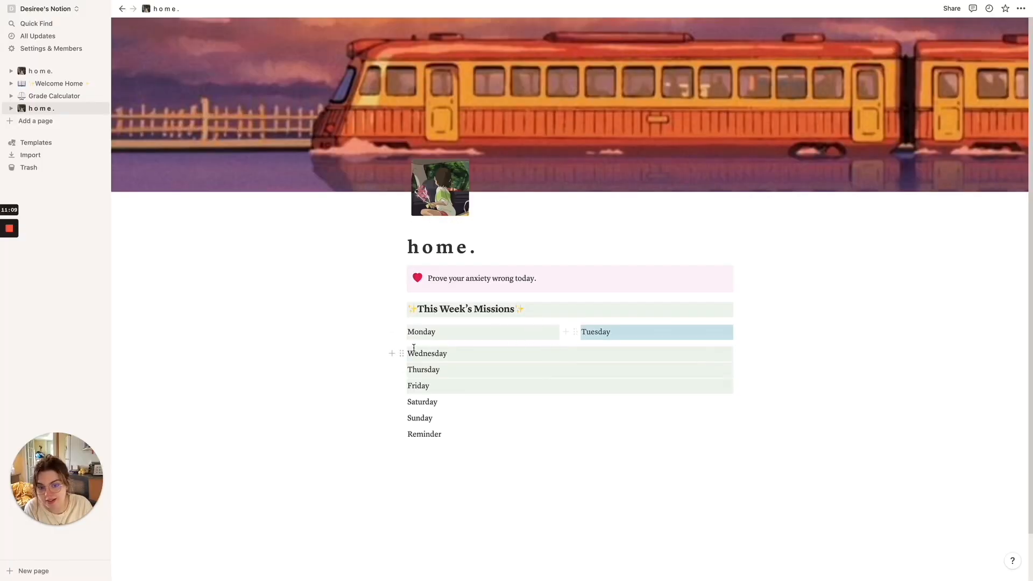
{"action": "left_click_drag", "start_coordinate": [401, 353], "coordinate": [739, 335]}
{"action": "left_click_drag", "start_coordinate": [402, 353], "coordinate": [745, 338]}
Give the Saturday, Sunday and Reminder lines a pink background.
{"action": "left_click_drag", "start_coordinate": [429, 420], "coordinate": [408, 371]}
{"action": "left_click", "coordinate": [402, 369]}
{"action": "mouse_move", "coordinate": [380, 414]}
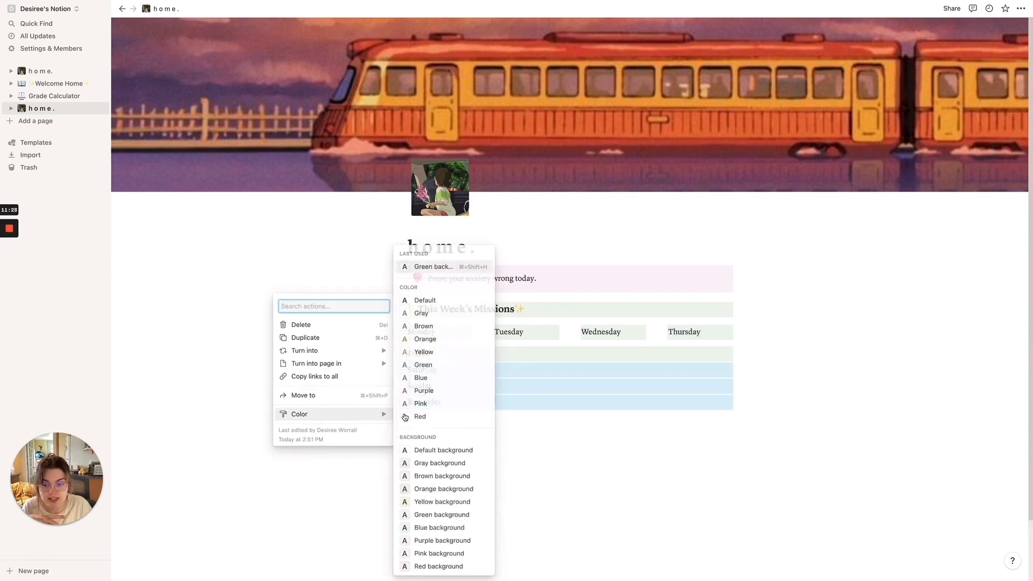
{"action": "left_click", "coordinate": [439, 553]}
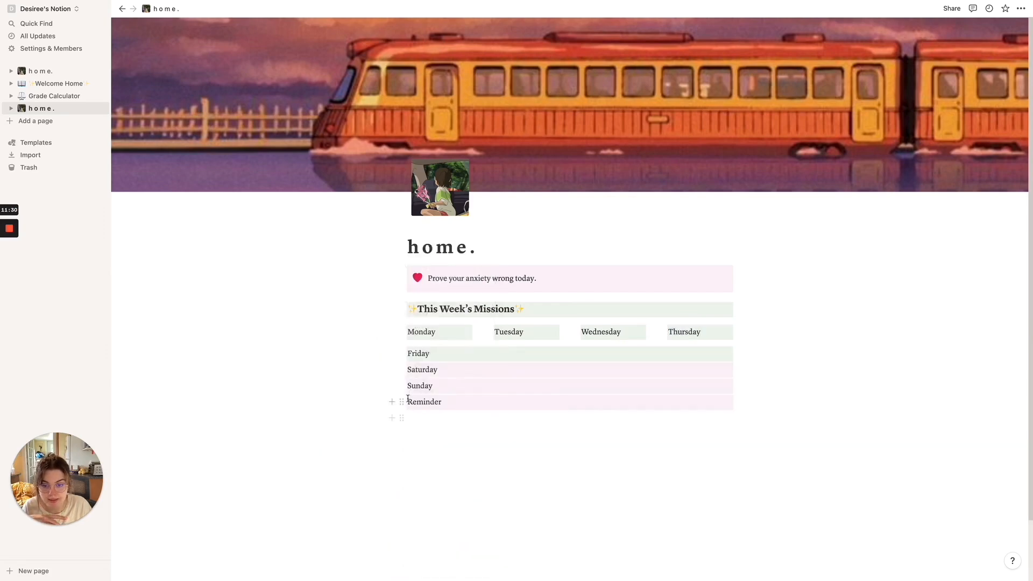
Arrange Friday, Saturday, Sunday and Reminder side by side in a second four-column row.
{"action": "left_click_drag", "start_coordinate": [401, 385], "coordinate": [736, 359]}
{"action": "left_click_drag", "start_coordinate": [402, 381], "coordinate": [737, 359]}
{"action": "left_click_drag", "start_coordinate": [402, 381], "coordinate": [737, 359]}
{"action": "left_click", "coordinate": [694, 382]}
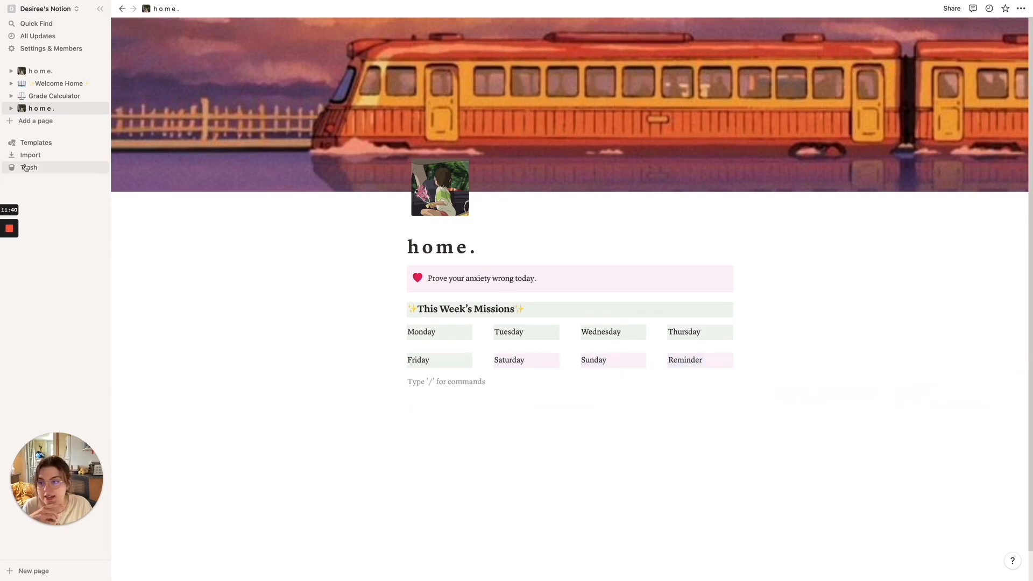
Add an empty line with a pink background beneath "Reminder" in its column, following the Reminders column on the existing home page.
{"action": "left_click", "coordinate": [39, 74]}
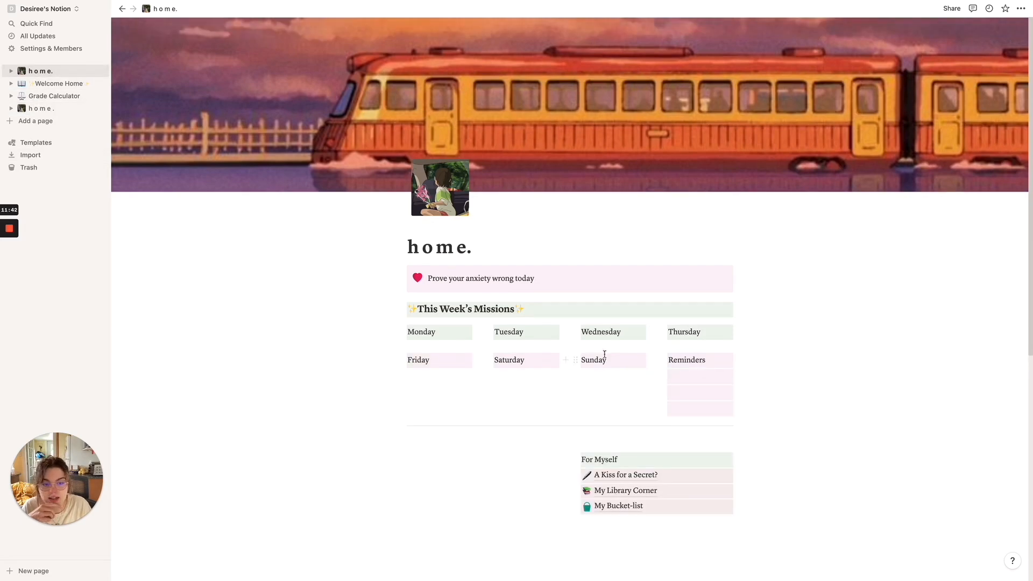
{"action": "left_click", "coordinate": [689, 380]}
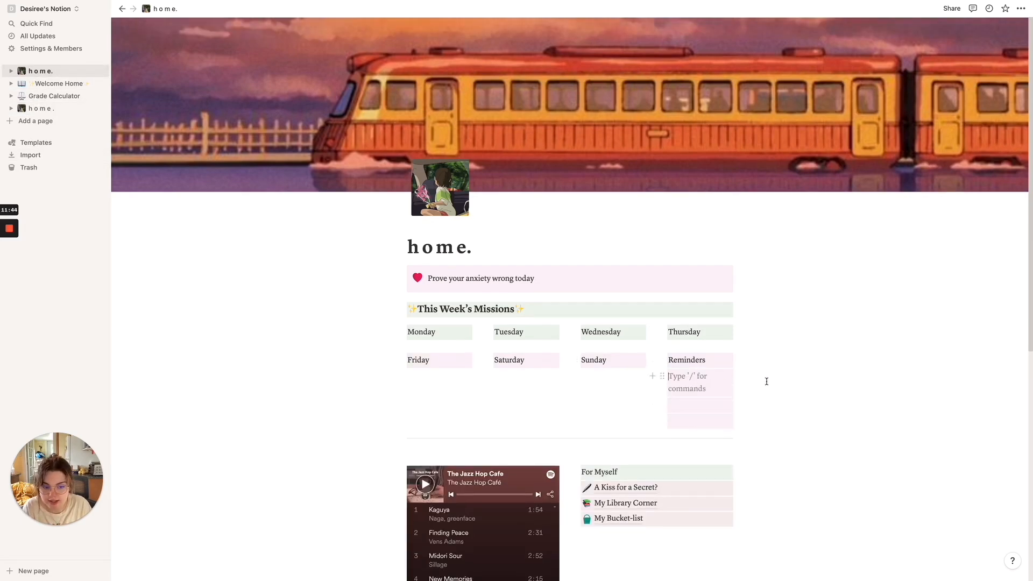
{"action": "left_click", "coordinate": [47, 109]}
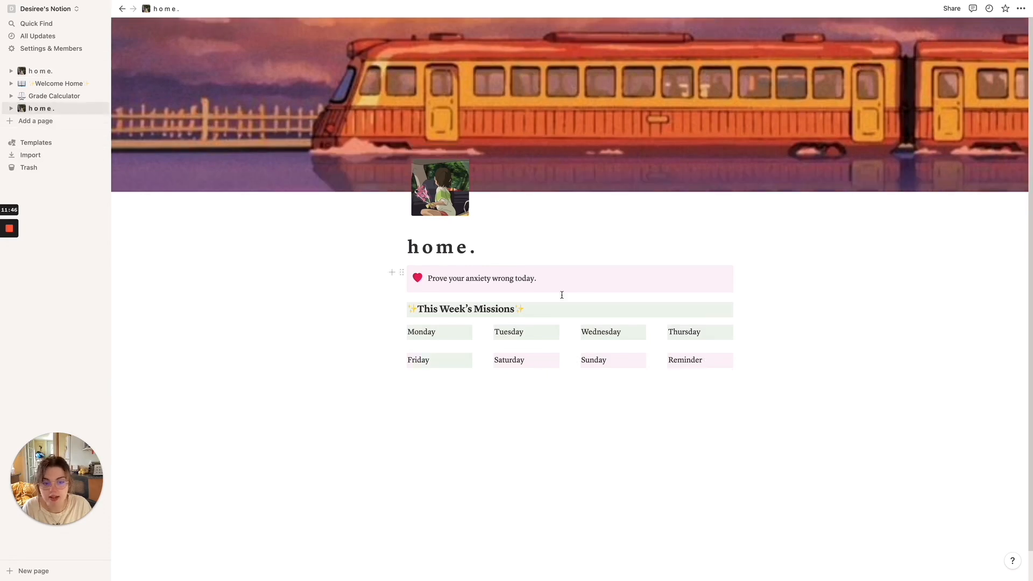
{"action": "left_click", "coordinate": [698, 380]}
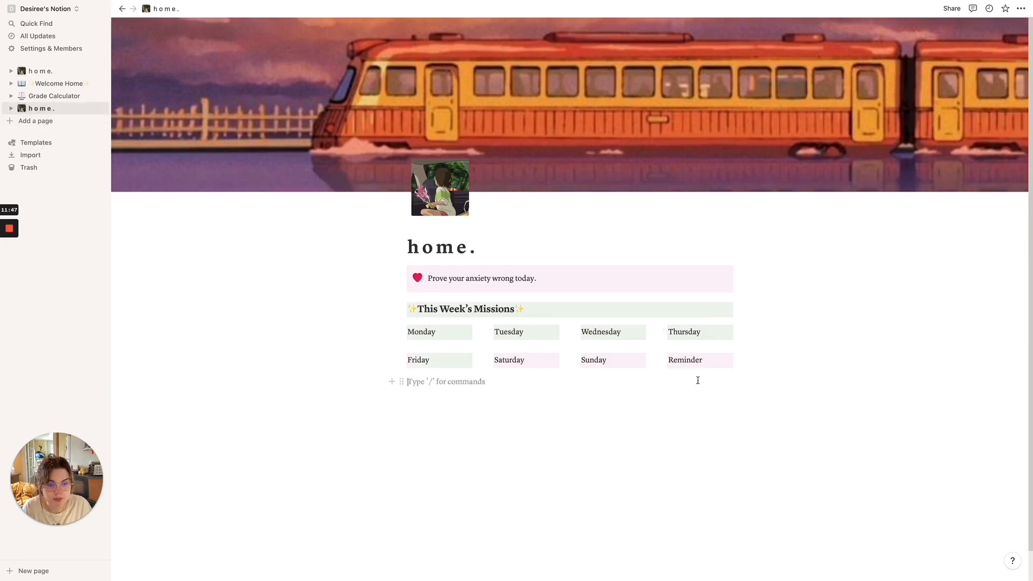
{"action": "left_click", "coordinate": [399, 381]}
{"action": "mouse_move", "coordinate": [353, 435]}
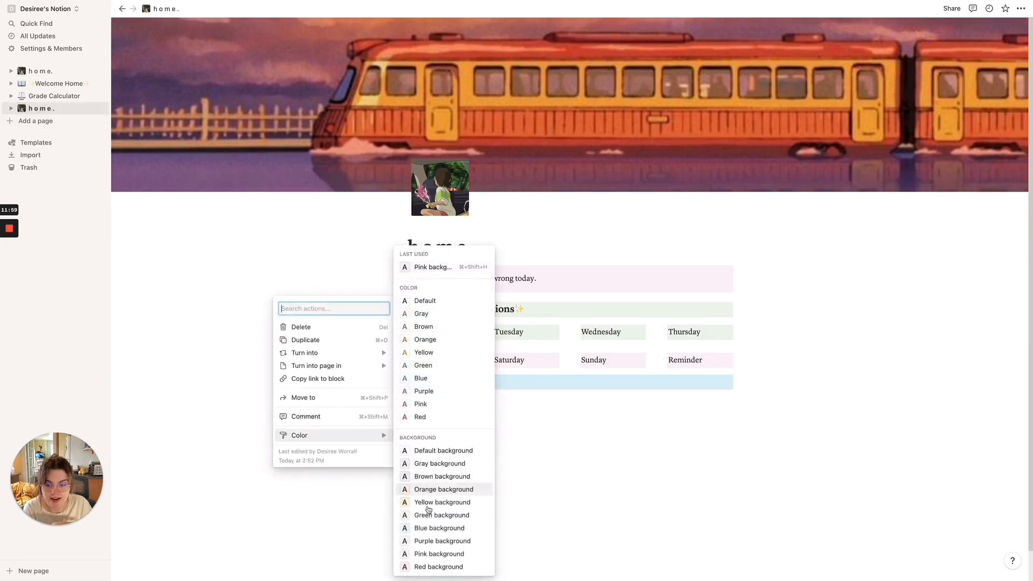
{"action": "left_click", "coordinate": [431, 554]}
{"action": "left_click_drag", "start_coordinate": [399, 381], "coordinate": [667, 369]}
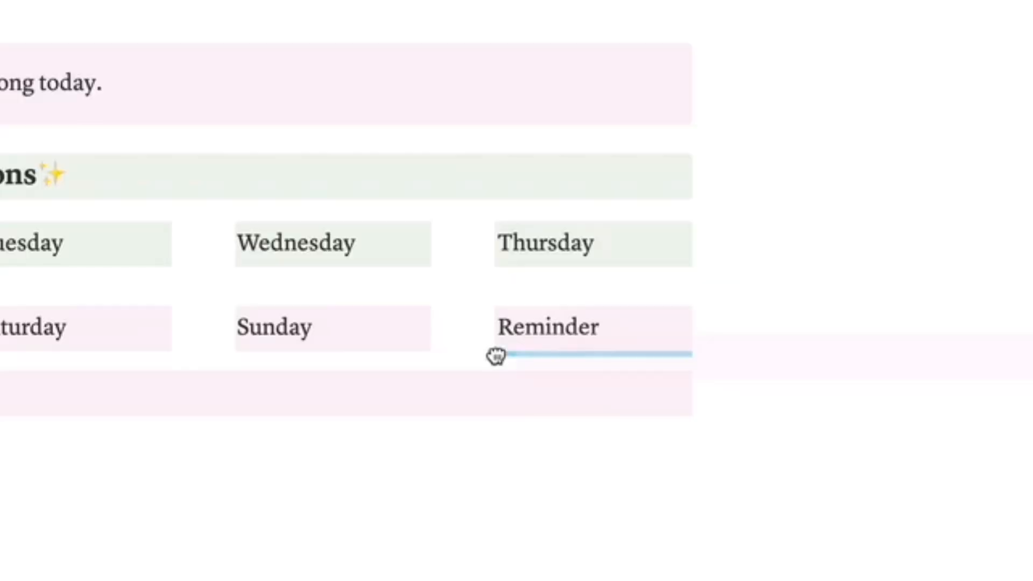
{"action": "left_click_drag", "start_coordinate": [496, 356], "coordinate": [496, 354]}
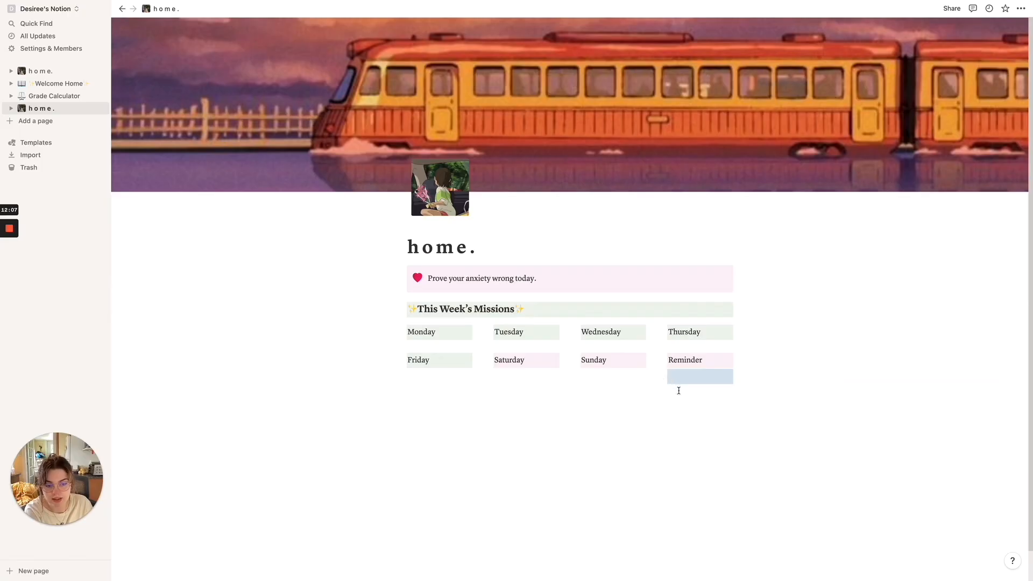
Add two more empty pink lines beneath "Reminder" so that its column holds three blank lines.
{"action": "left_click", "coordinate": [679, 391]}
{"action": "left_click", "coordinate": [662, 376]}
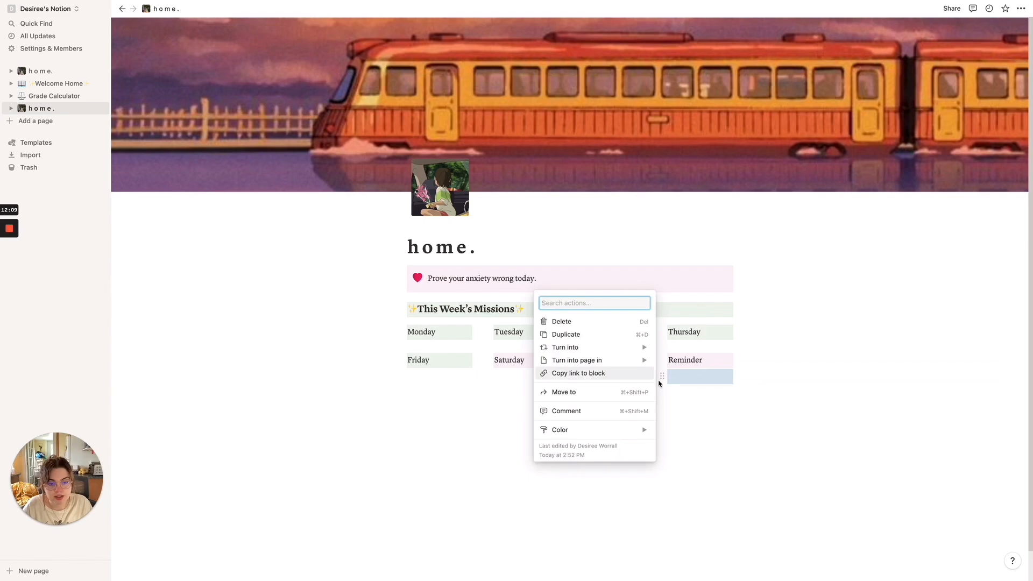
{"action": "key", "text": "Escape"}
{"action": "left_click", "coordinate": [684, 394]}
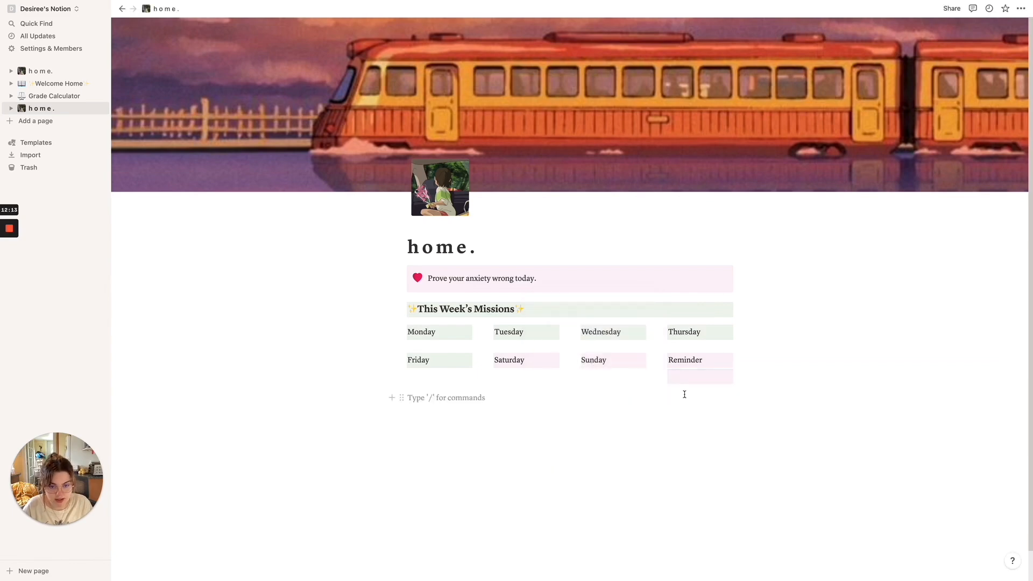
{"action": "key", "text": "Escape"}
{"action": "left_click_drag", "start_coordinate": [402, 398], "coordinate": [669, 387]}
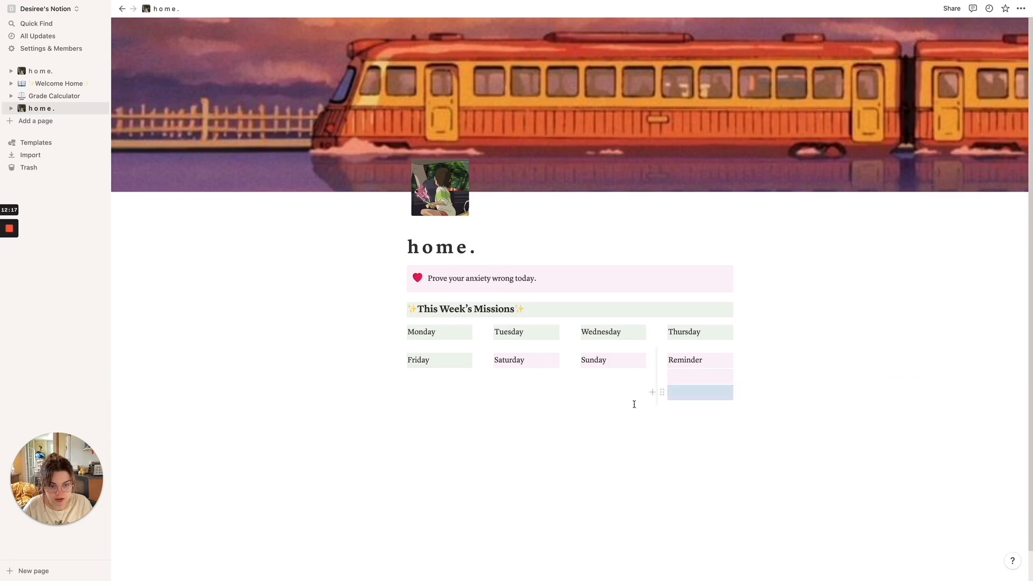
{"action": "left_click", "coordinate": [665, 414]}
{"action": "key", "text": "Escape"}
{"action": "left_click_drag", "start_coordinate": [403, 414], "coordinate": [671, 402]}
{"action": "left_click", "coordinate": [754, 441]}
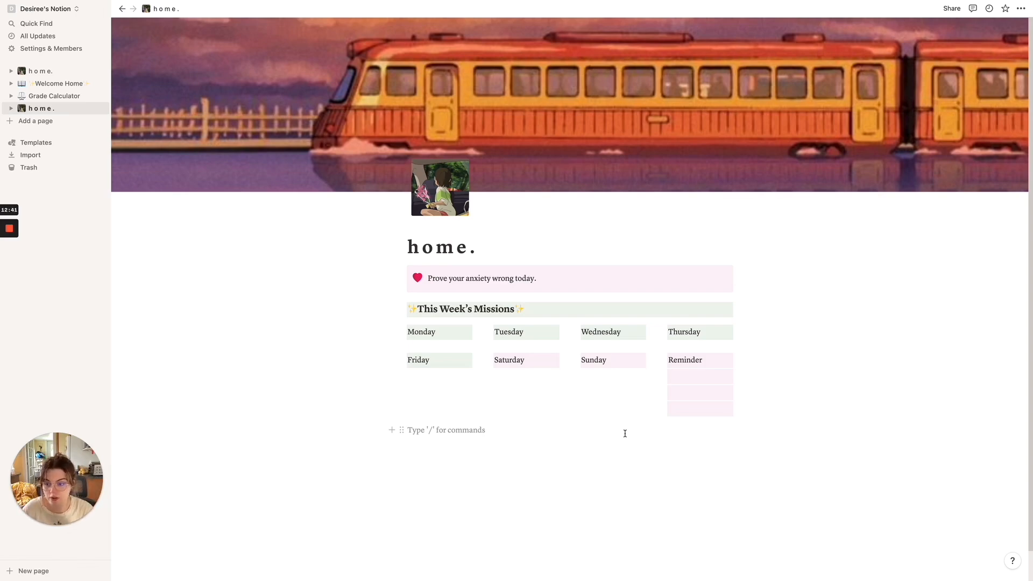
Examine the sections below the weekday rows on the existing home page and its "A Kiss for a Secret?" page, and return to the new page.
{"action": "left_click", "coordinate": [60, 73]}
{"action": "scroll", "coordinate": [539, 310], "scroll_direction": "down", "scroll_amount": 4}
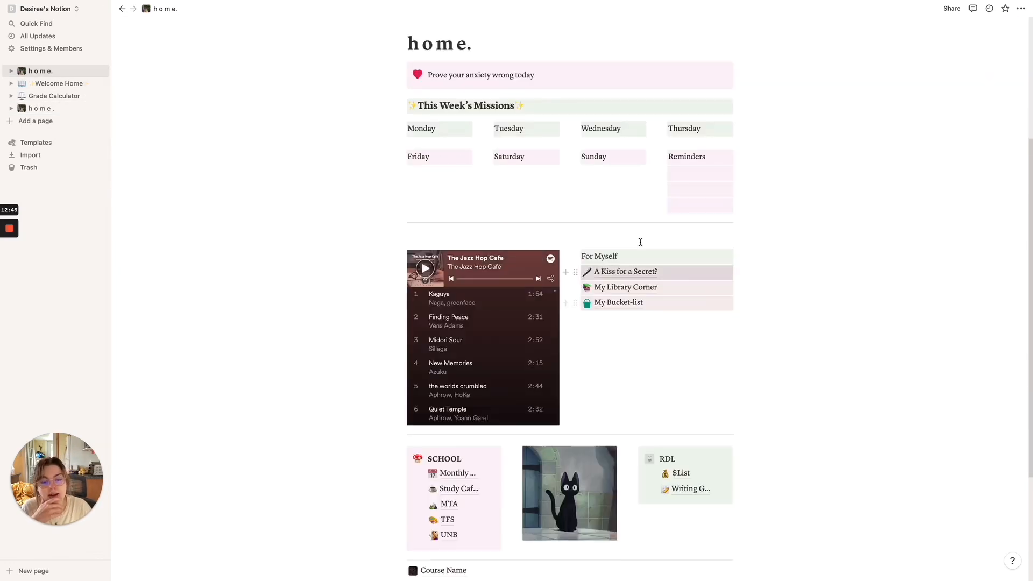
{"action": "scroll", "coordinate": [645, 259], "scroll_direction": "down", "scroll_amount": 3}
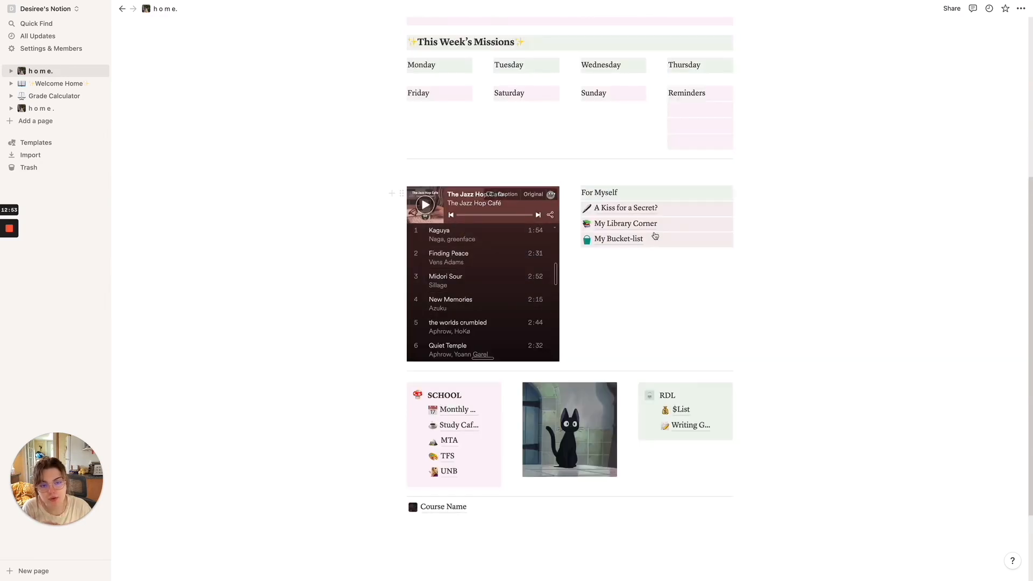
{"action": "left_click", "coordinate": [644, 208]}
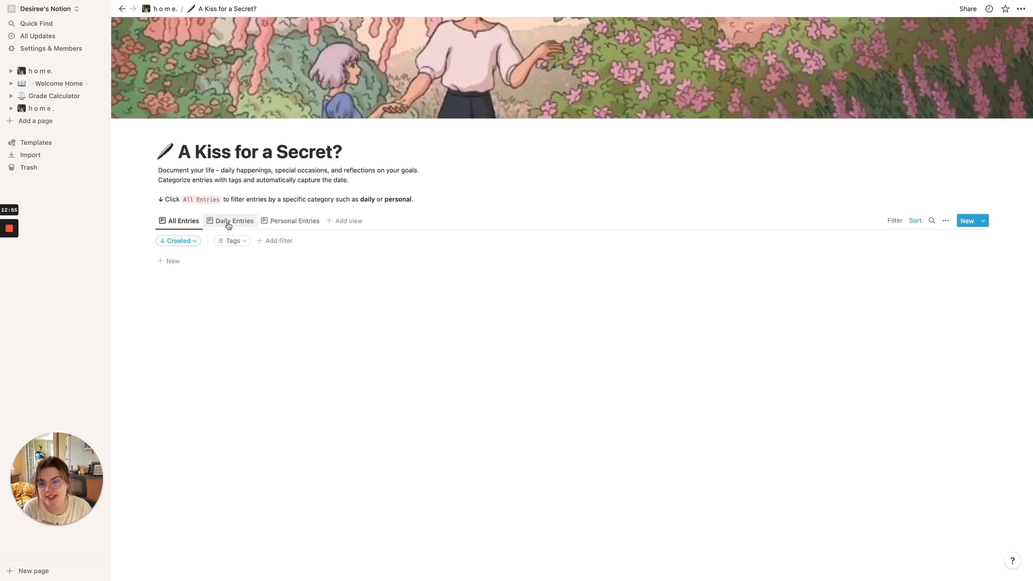
{"action": "left_click", "coordinate": [161, 9]}
{"action": "scroll", "coordinate": [614, 458], "scroll_direction": "down", "scroll_amount": 5}
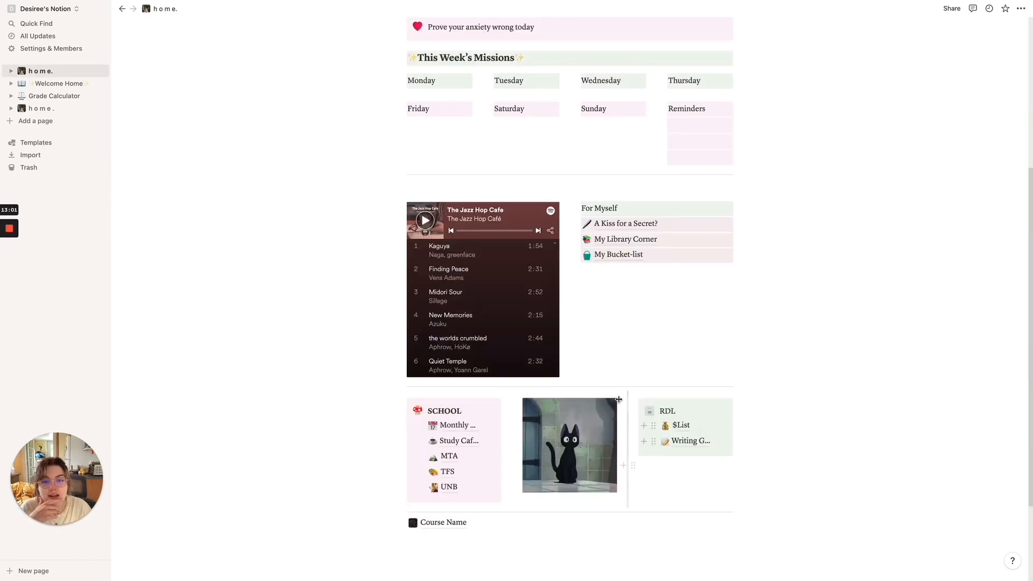
{"action": "scroll", "coordinate": [618, 458], "scroll_direction": "up", "scroll_amount": 3}
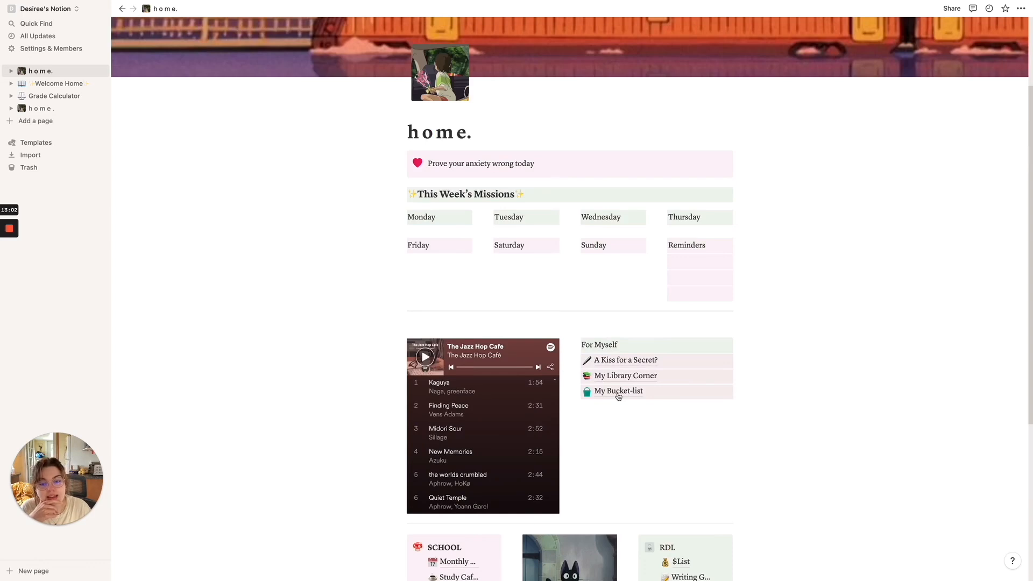
{"action": "left_click", "coordinate": [32, 109]}
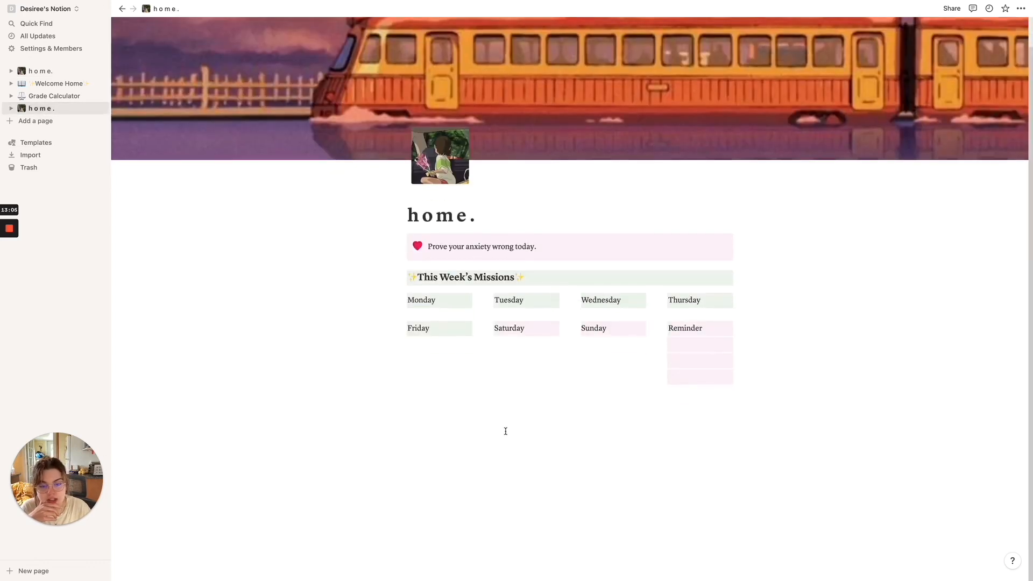
Insert a calendar view based on a new database below the weekday rows.
{"action": "left_click", "coordinate": [446, 417]}
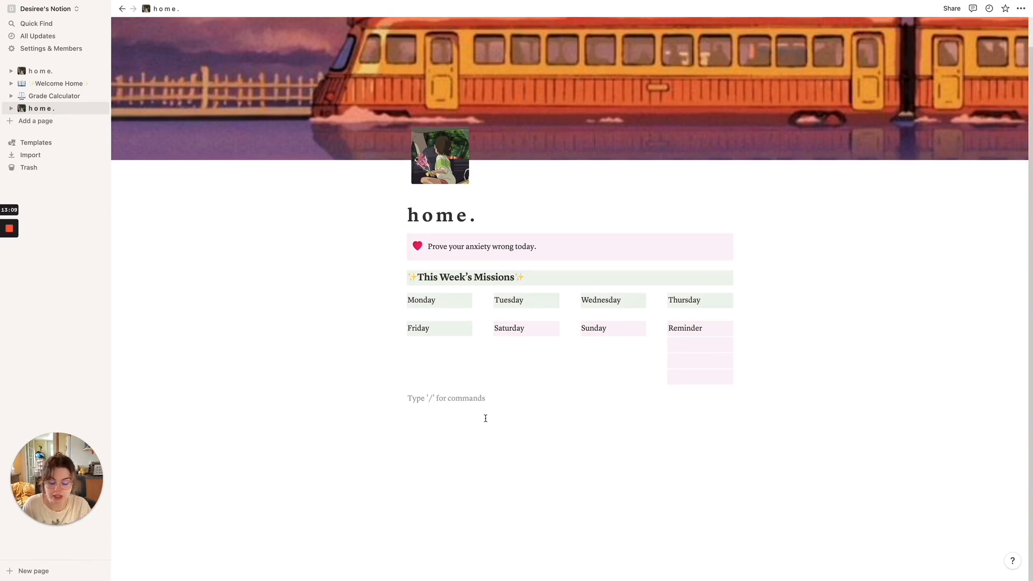
{"action": "type", "text": "/calendar"}
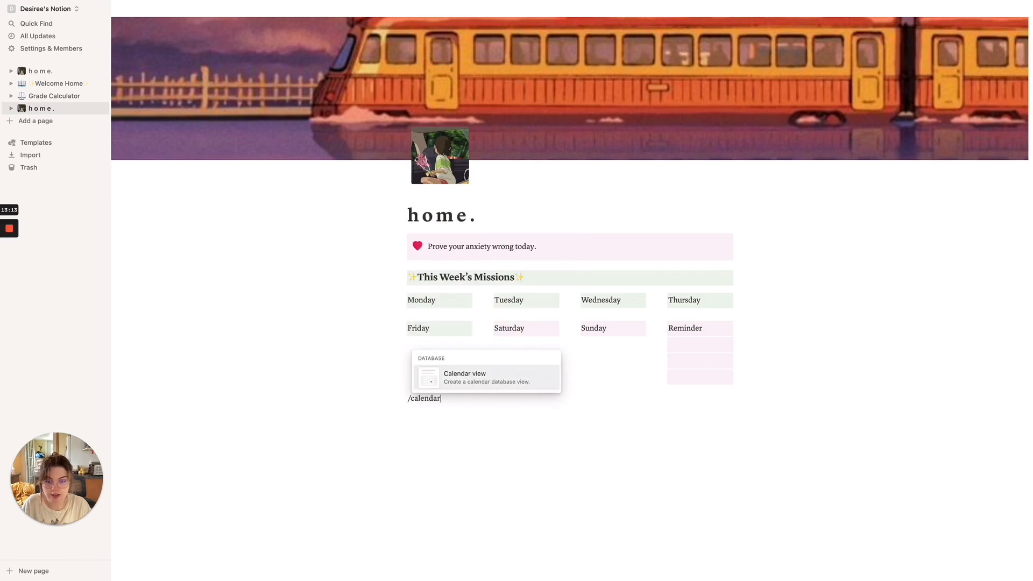
{"action": "key", "text": "Return"}
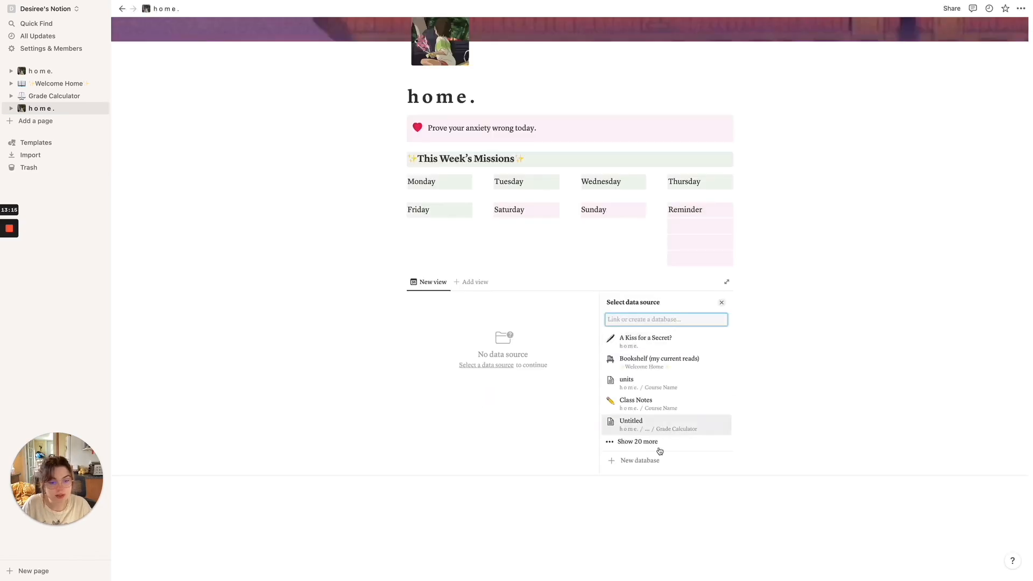
{"action": "left_click", "coordinate": [636, 461]}
{"action": "scroll", "coordinate": [393, 183], "scroll_direction": "down", "scroll_amount": 3}
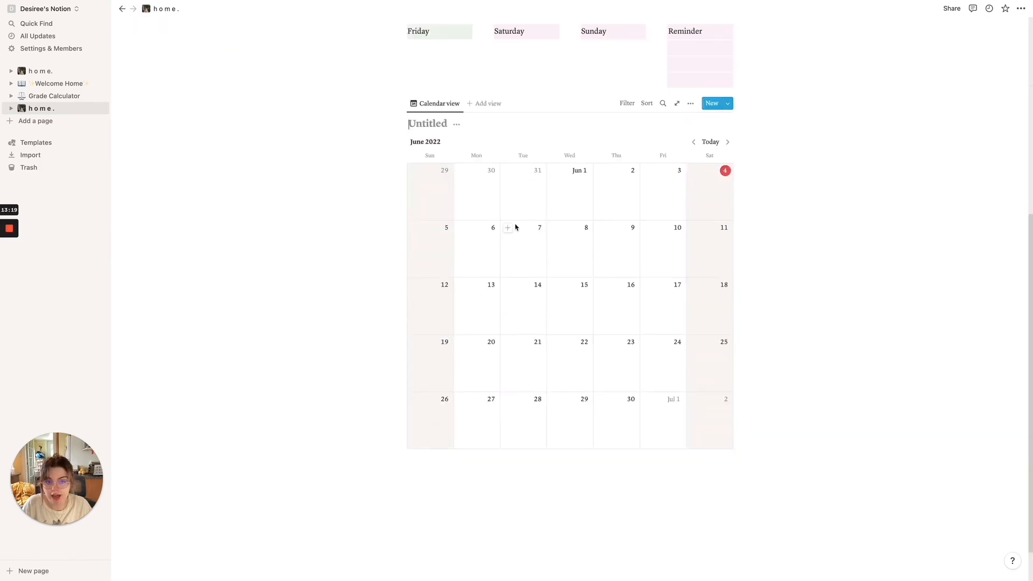
{"action": "scroll", "coordinate": [515, 227], "scroll_direction": "up", "scroll_amount": 2}
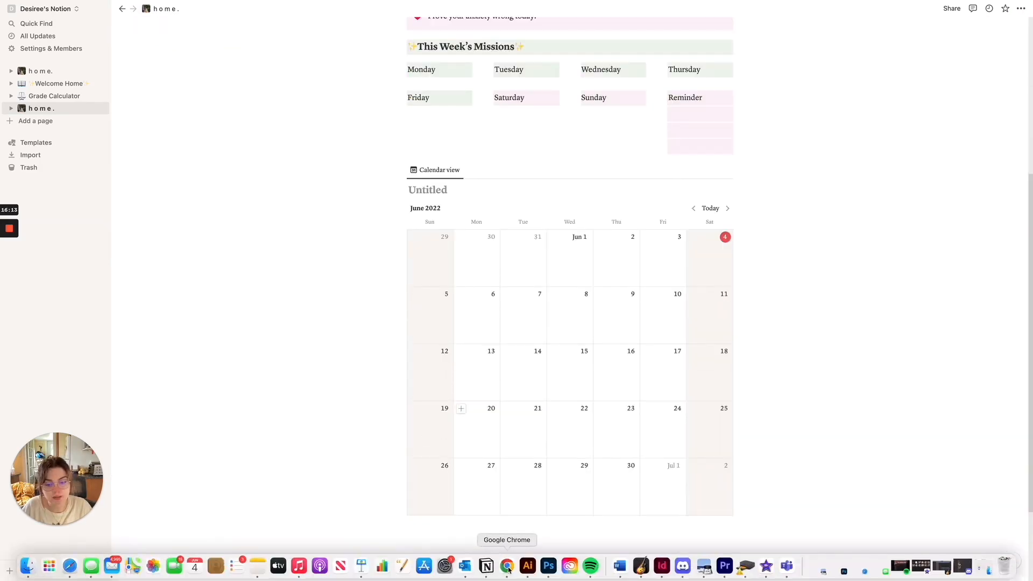
Title the untitled calendar database "c a l e n d a r", with spaced letters like the page title.
{"action": "left_click", "coordinate": [508, 566]}
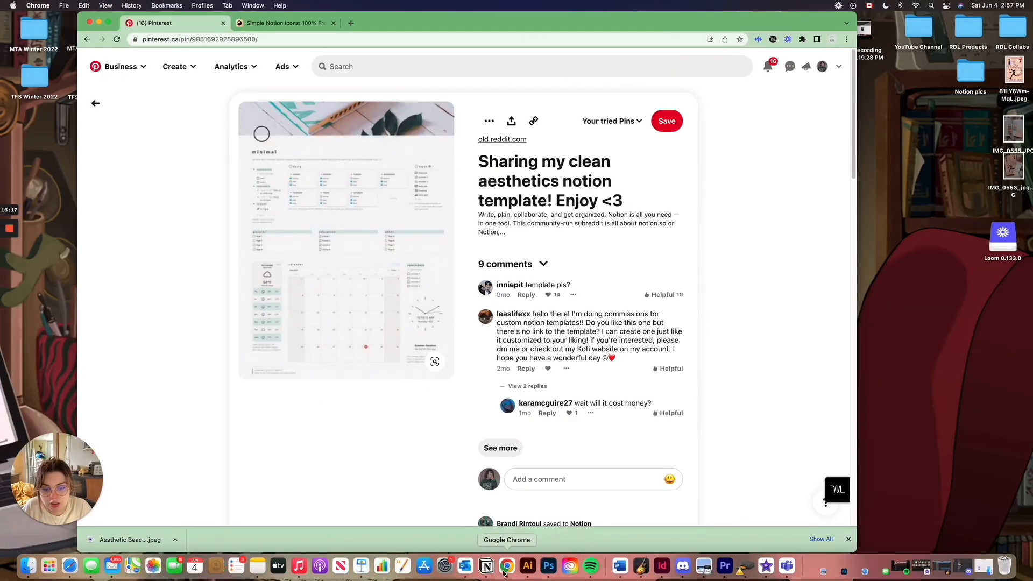
{"action": "left_click", "coordinate": [487, 567]}
{"action": "left_click", "coordinate": [433, 189]}
{"action": "type", "text": "calendar"}
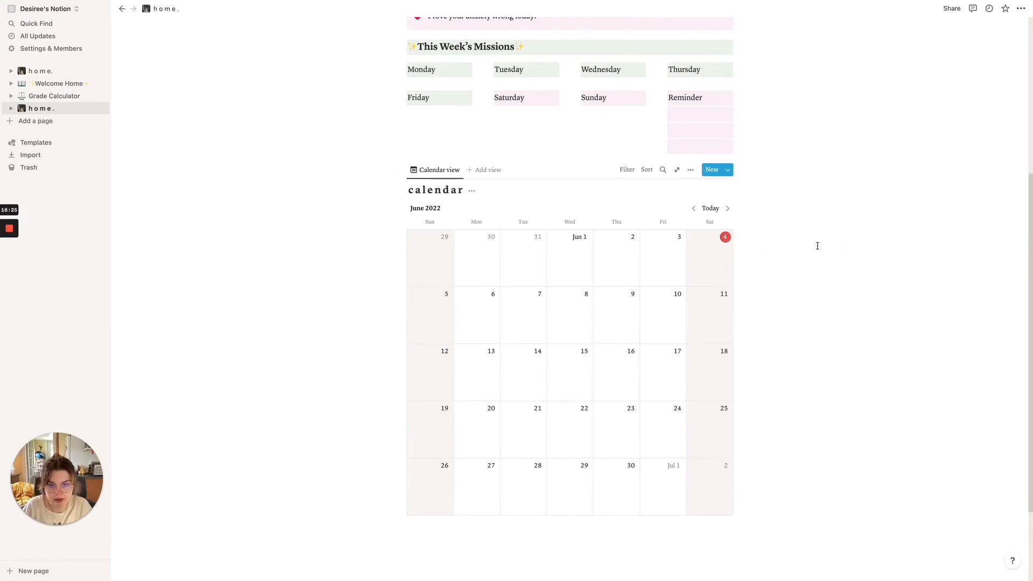
{"action": "scroll", "coordinate": [763, 225], "scroll_direction": "down", "scroll_amount": 3}
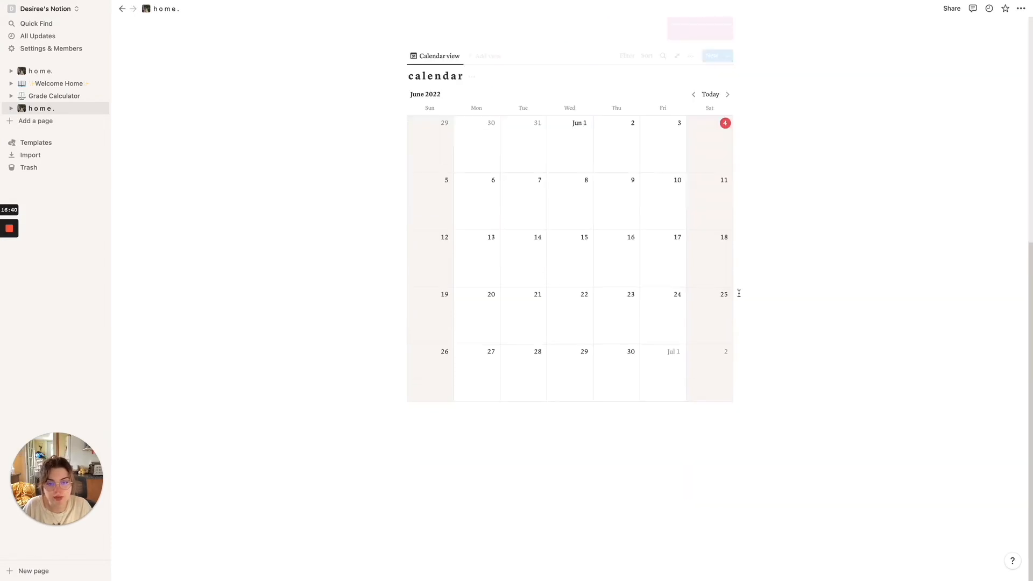
{"action": "mouse_move", "coordinate": [424, 569]}
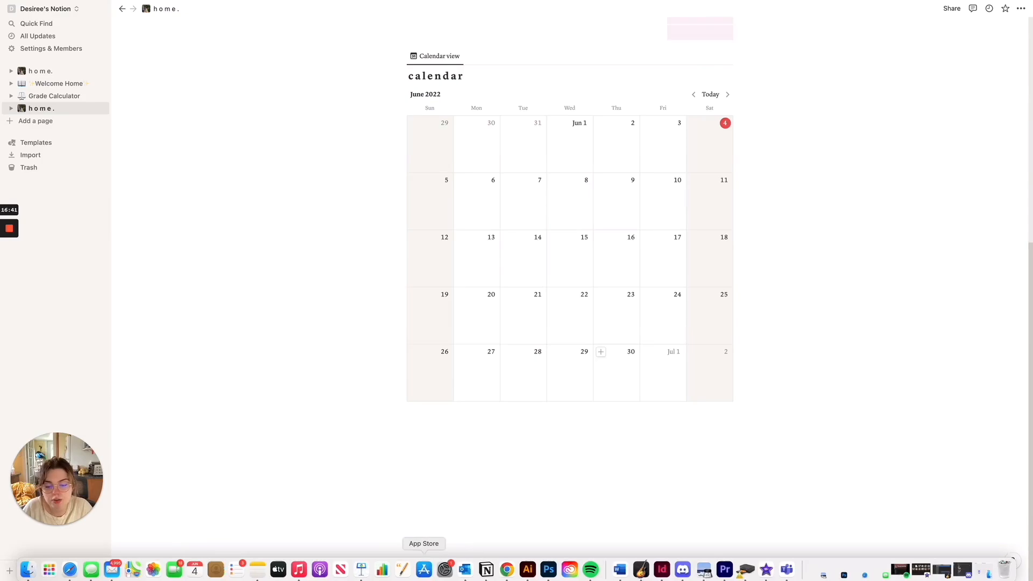
Switch to Chrome, search the web for "notion widgets" in a new tab, and open the Indify site from the results.
{"action": "left_click", "coordinate": [507, 569]}
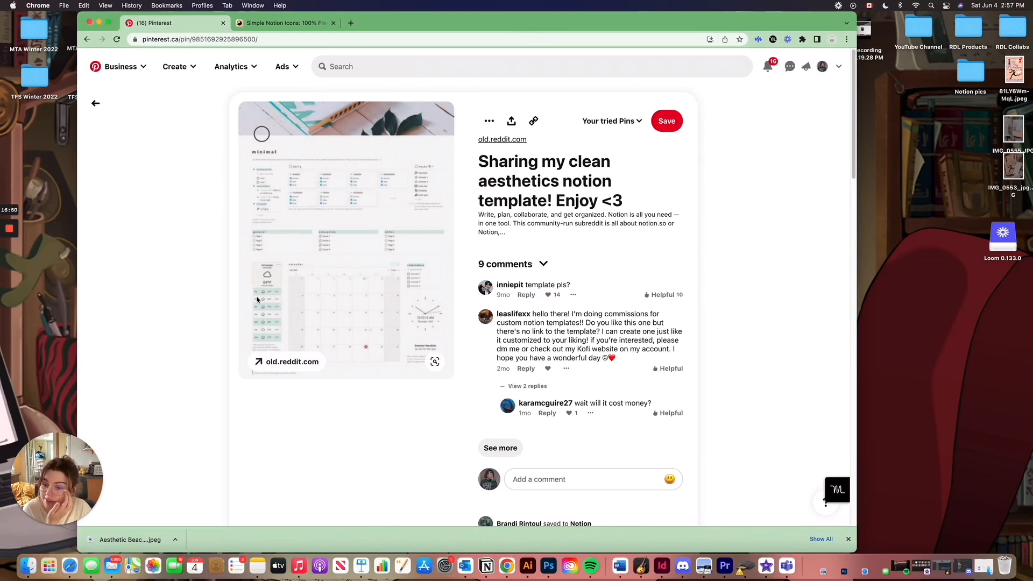
{"action": "left_click", "coordinate": [848, 539]}
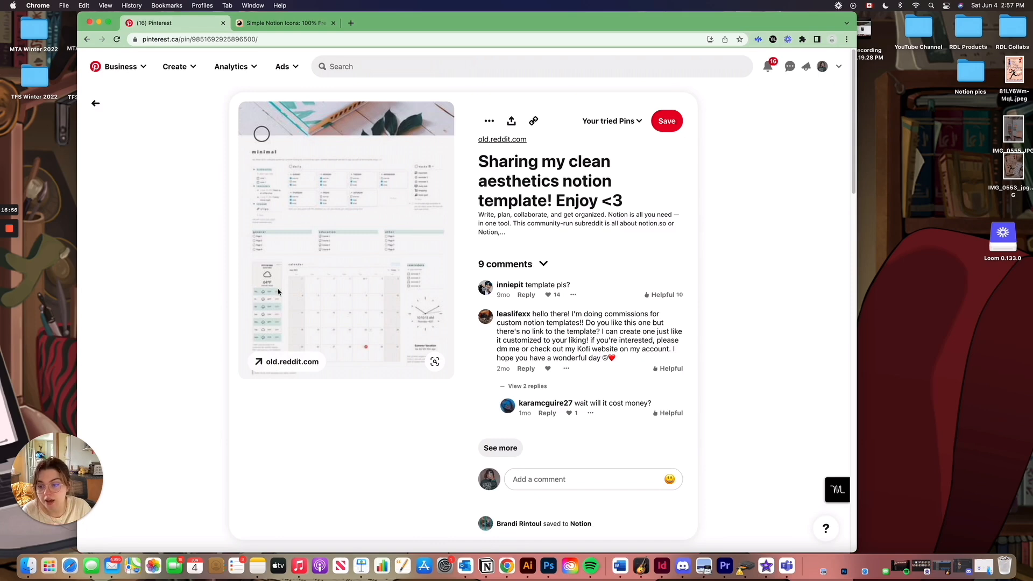
{"action": "left_click", "coordinate": [351, 22]}
{"action": "type", "text": "notion w"}
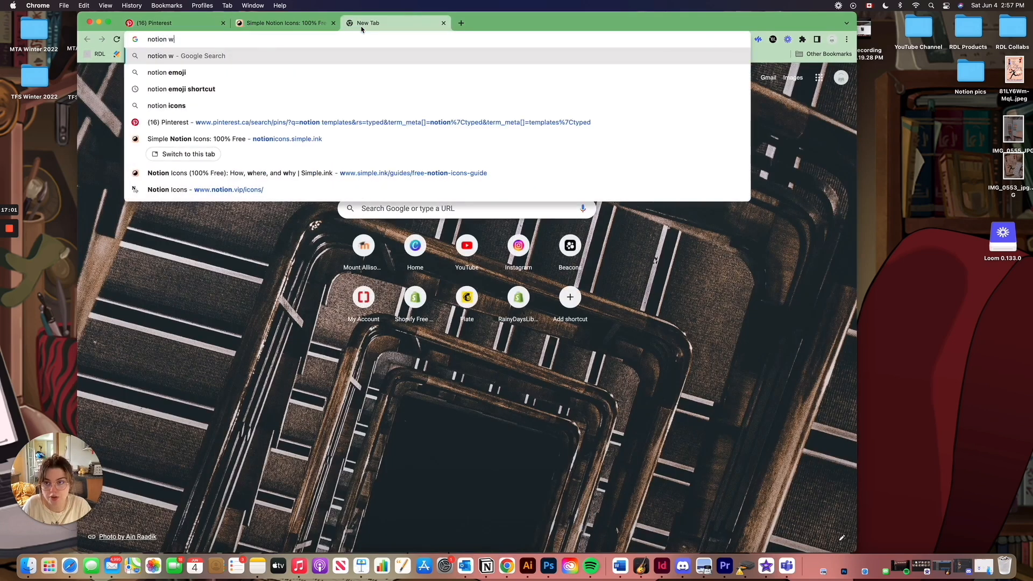
{"action": "type", "text": "idgets"}
{"action": "key", "text": "Return"}
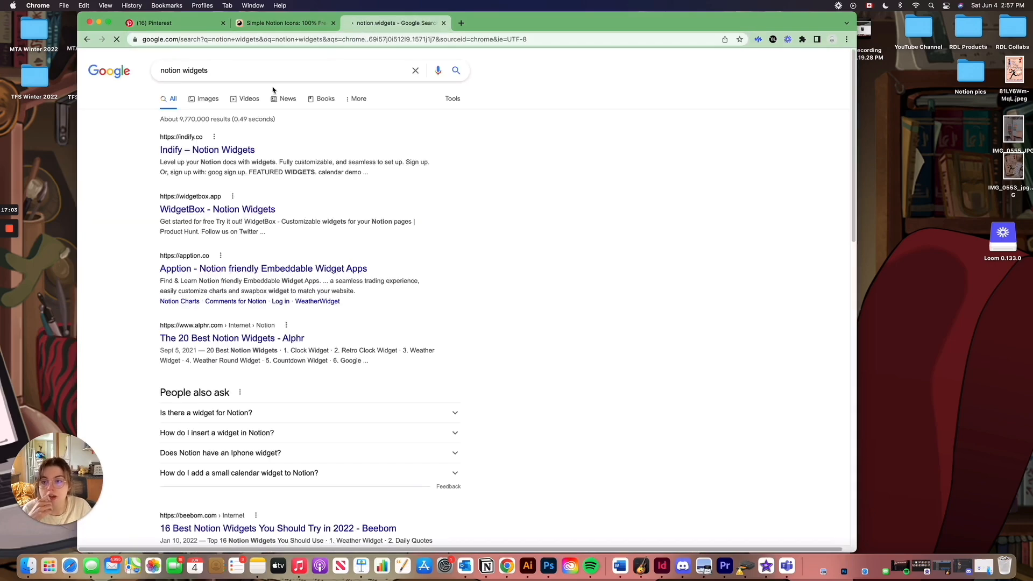
{"action": "left_click", "coordinate": [217, 150]}
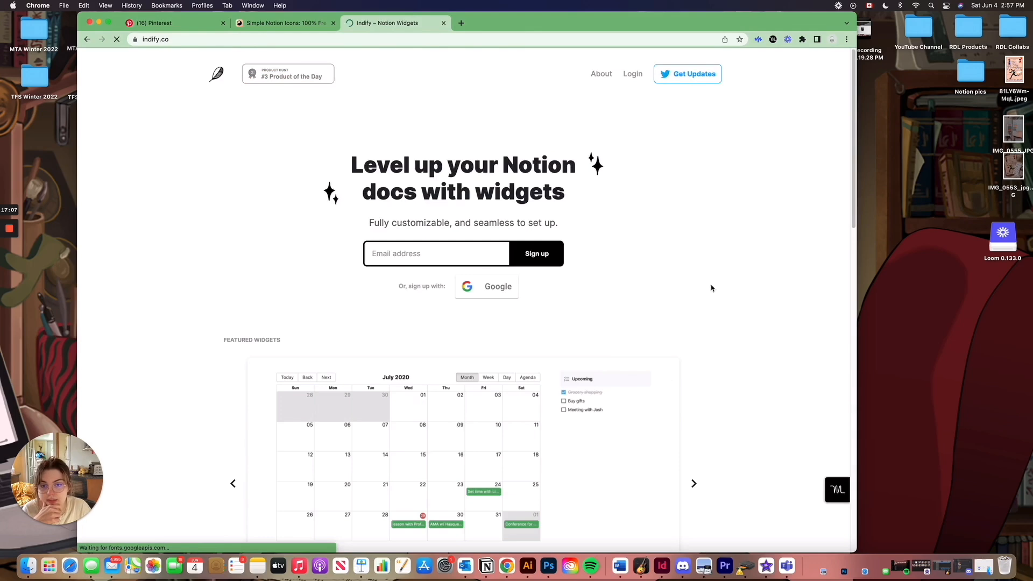
Examine the featured widgets on the Indify home page, going through the whole carousel and the sections below it.
{"action": "scroll", "coordinate": [664, 325], "scroll_direction": "down", "scroll_amount": 3}
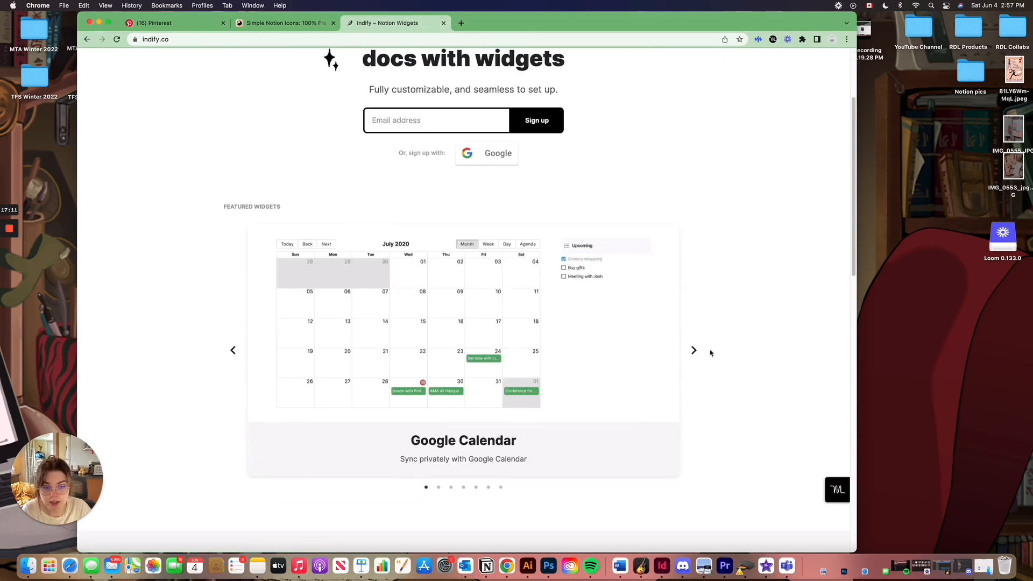
{"action": "left_click", "coordinate": [694, 350]}
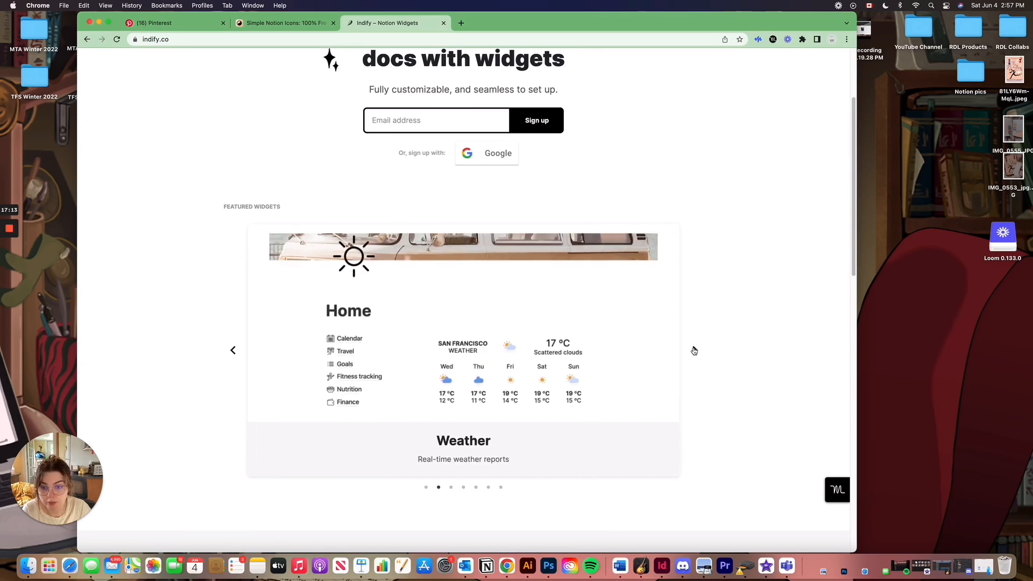
{"action": "left_click", "coordinate": [693, 351]}
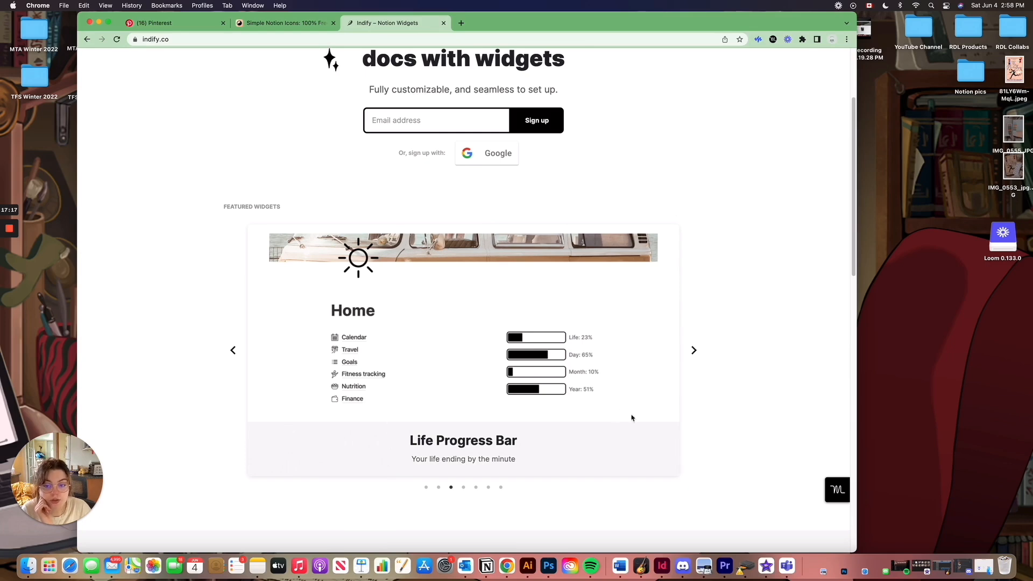
{"action": "left_click", "coordinate": [693, 350]}
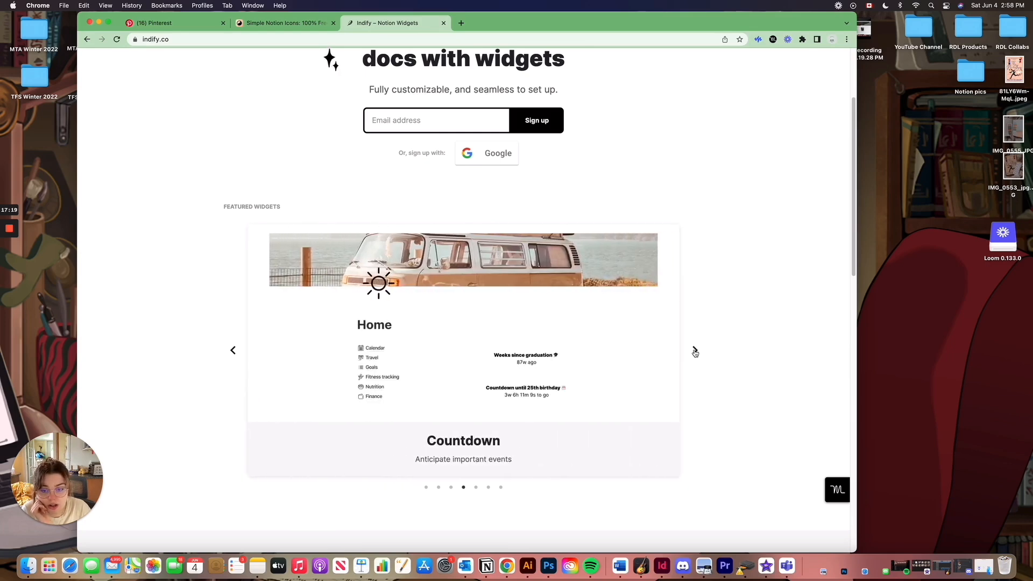
{"action": "double_click", "coordinate": [694, 351]}
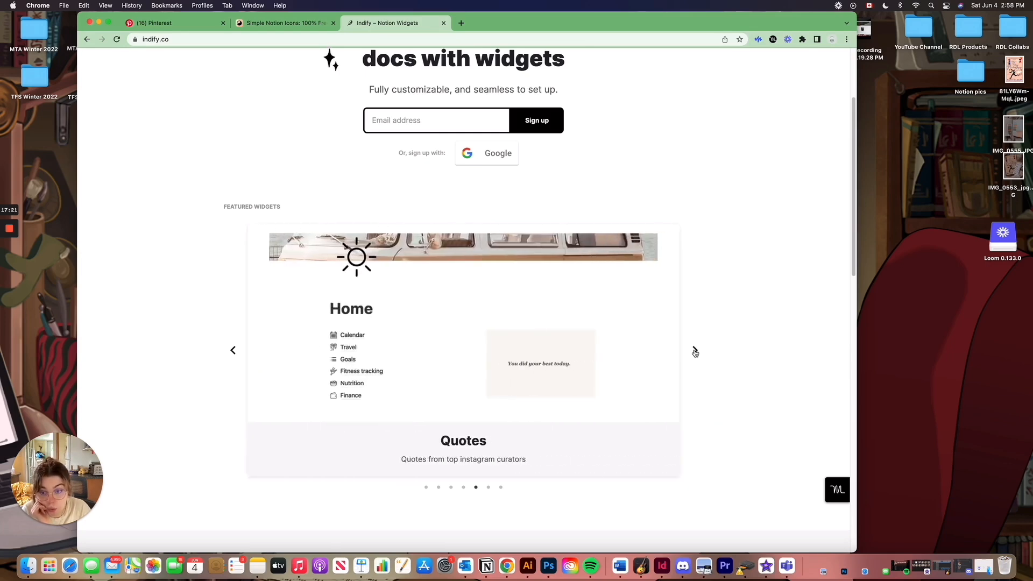
{"action": "left_click", "coordinate": [695, 351]}
{"action": "left_click", "coordinate": [695, 351]}
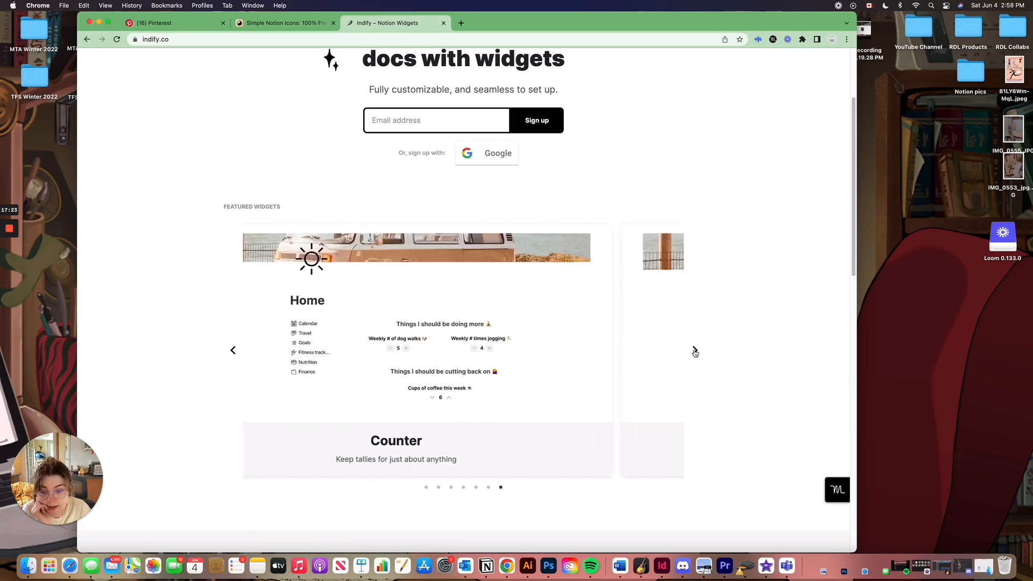
{"action": "left_click", "coordinate": [695, 351]}
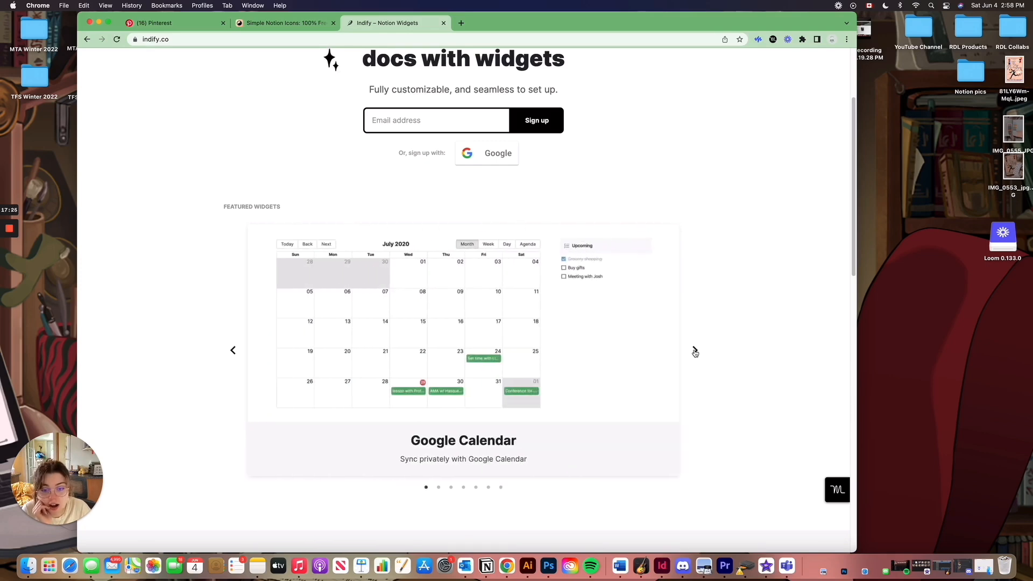
{"action": "scroll", "coordinate": [450, 323], "scroll_direction": "down", "scroll_amount": 8}
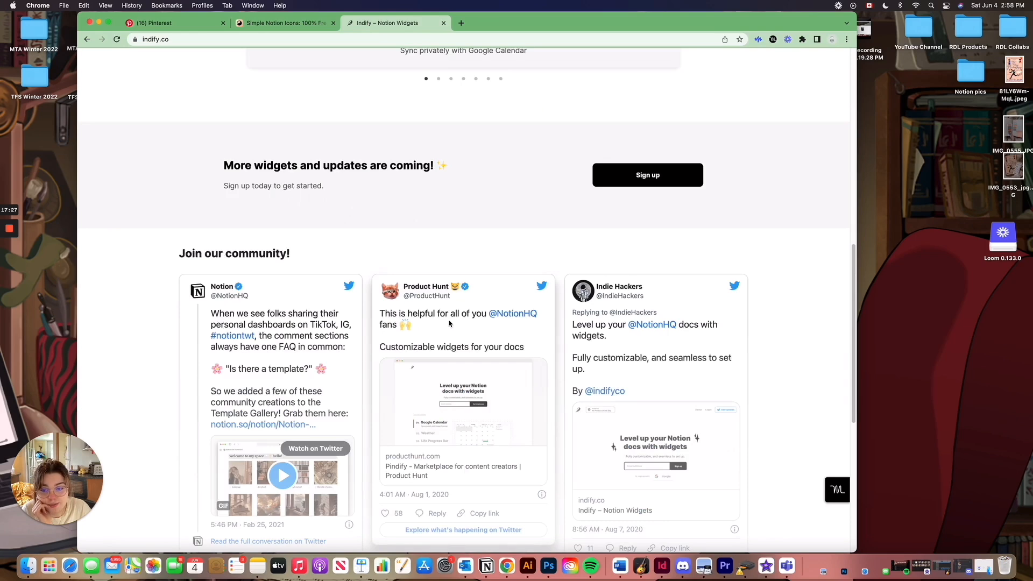
{"action": "scroll", "coordinate": [450, 323], "scroll_direction": "up", "scroll_amount": 10}
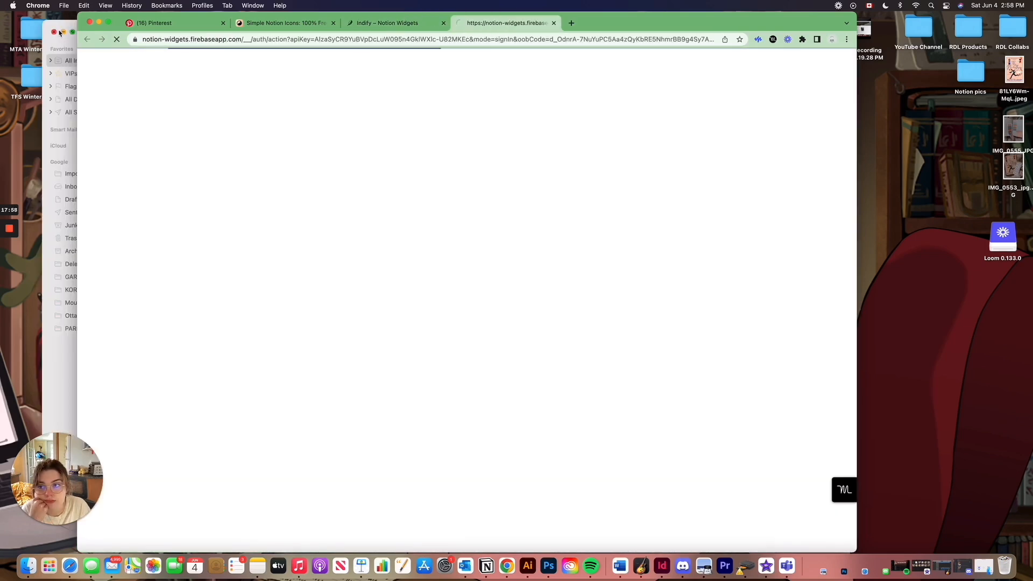
Close the mail window and the duplicate Indify tab, and copy the embed link of the saved WEATHER widget.
{"action": "left_click", "coordinate": [54, 33]}
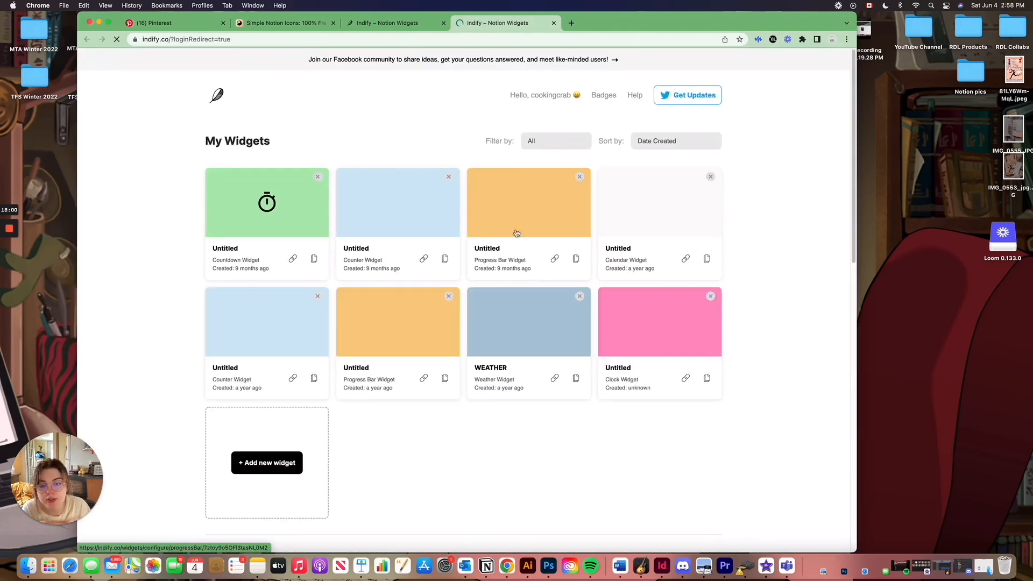
{"action": "left_click", "coordinate": [444, 23]}
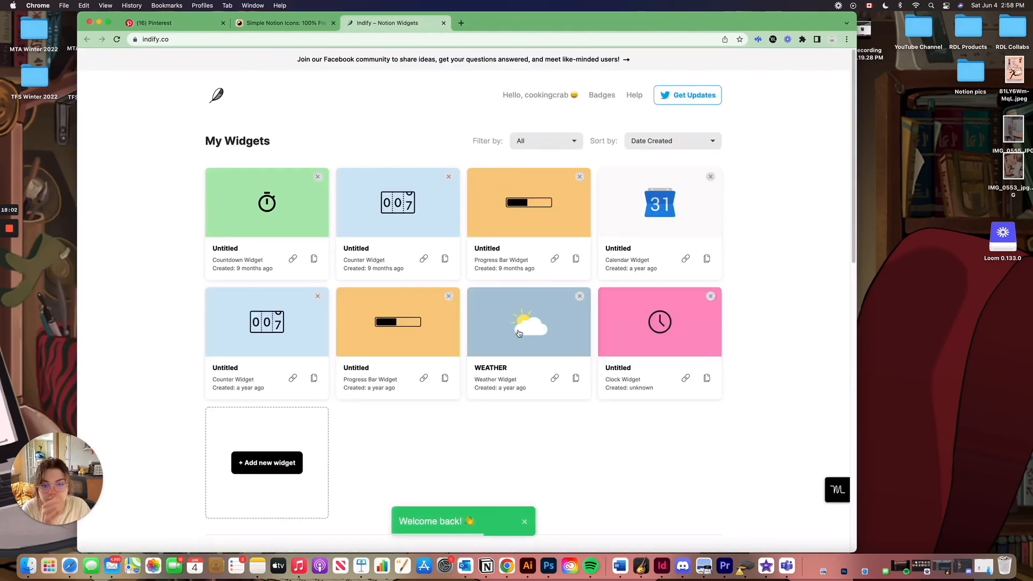
{"action": "scroll", "coordinate": [517, 346], "scroll_direction": "down", "scroll_amount": 5}
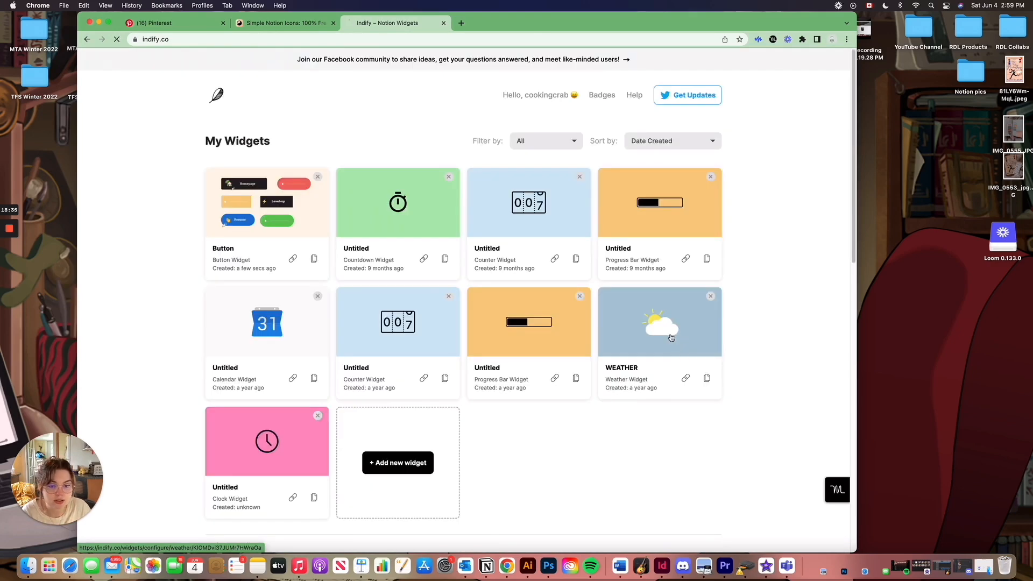
{"action": "left_click", "coordinate": [671, 337]}
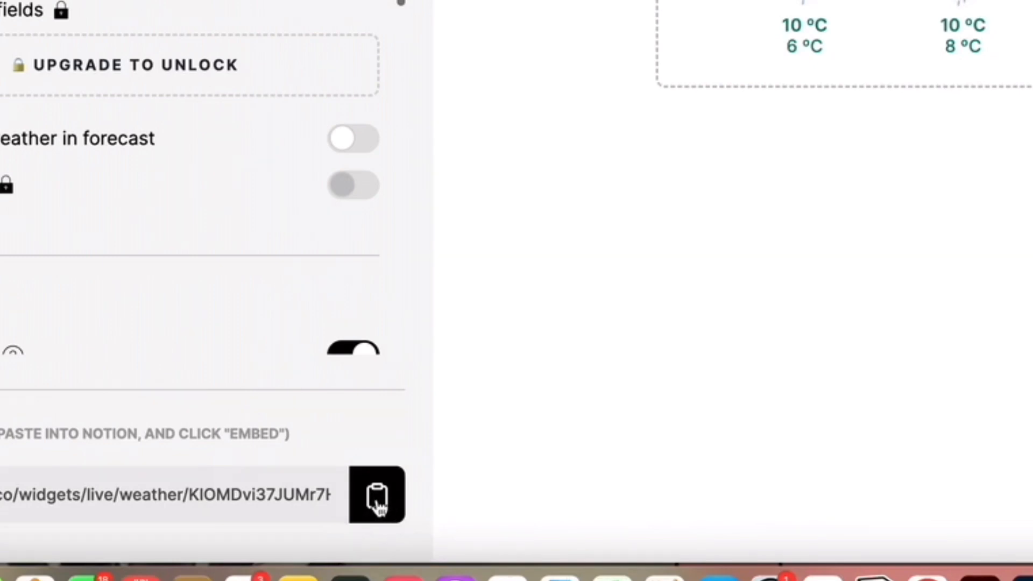
{"action": "left_click", "coordinate": [290, 529]}
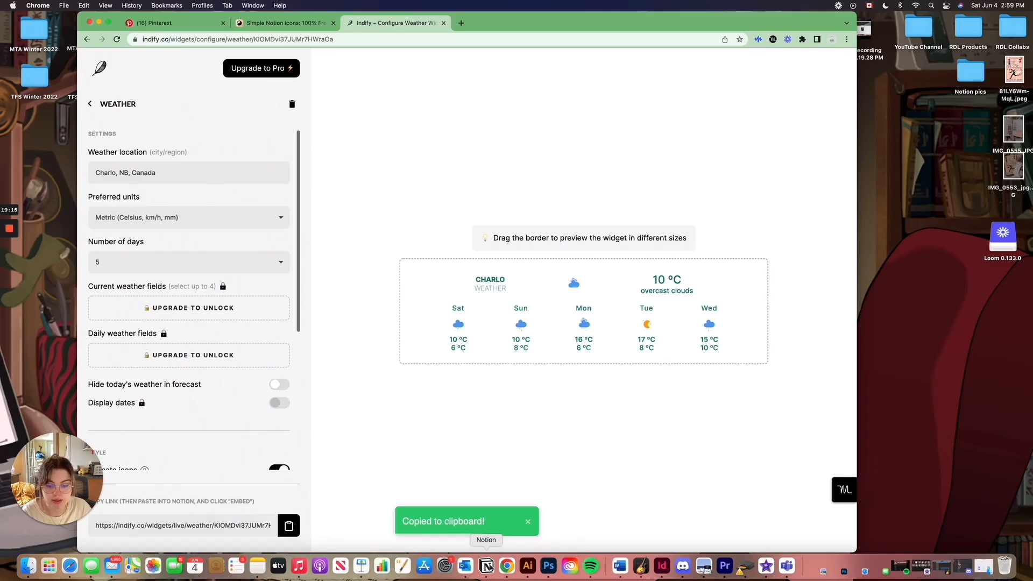
Return to the new home page in Notion and embed the copied weather widget link below the calendar.
{"action": "left_click", "coordinate": [875, 577]}
{"action": "scroll", "coordinate": [546, 458], "scroll_direction": "up", "scroll_amount": 3}
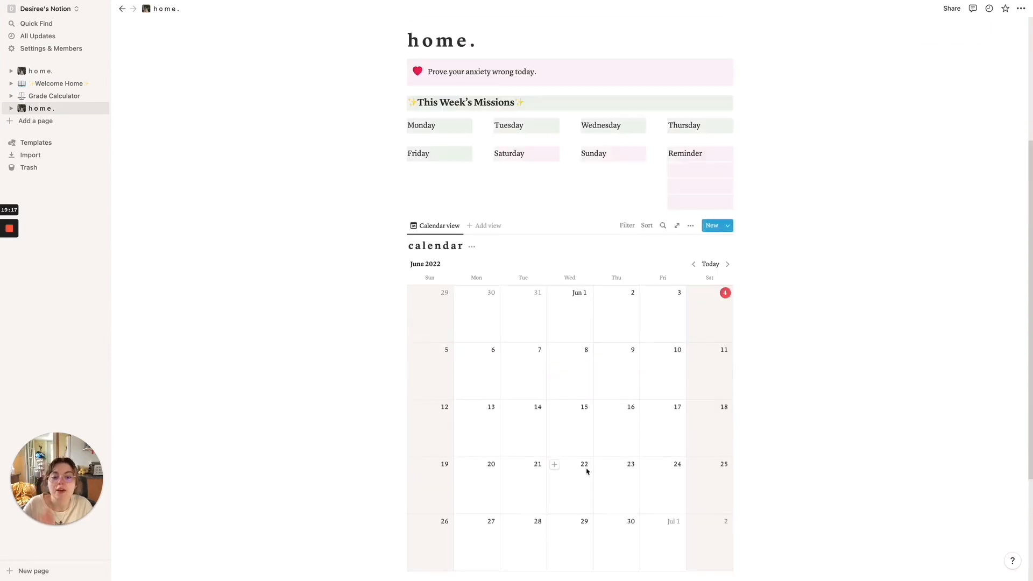
{"action": "scroll", "coordinate": [579, 471], "scroll_direction": "down", "scroll_amount": 3}
{"action": "scroll", "coordinate": [456, 461], "scroll_direction": "up", "scroll_amount": 1}
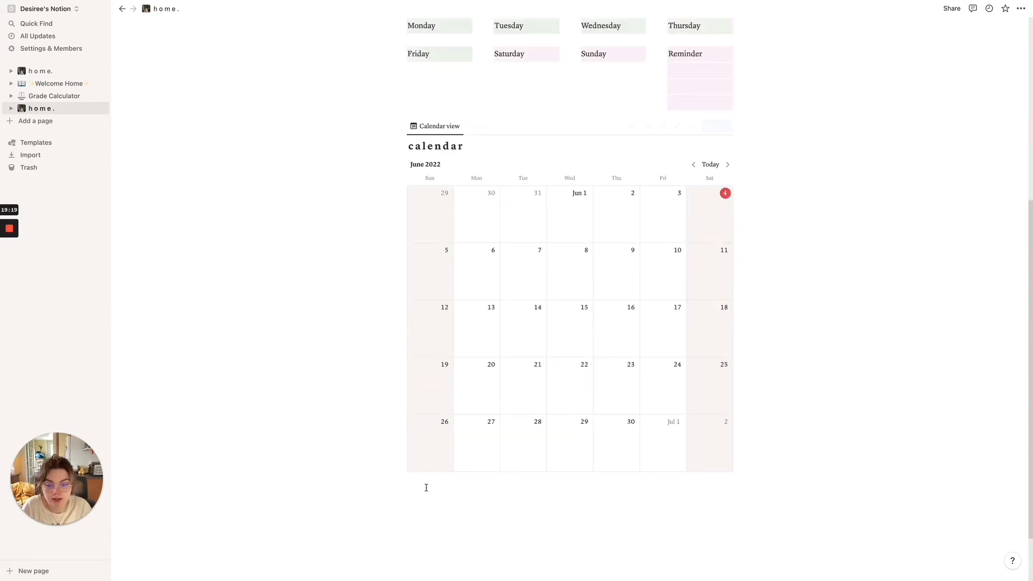
{"action": "left_click", "coordinate": [392, 128]}
{"action": "key", "text": "Down"}
{"action": "key", "text": "Down"}
{"action": "key", "text": "Down"}
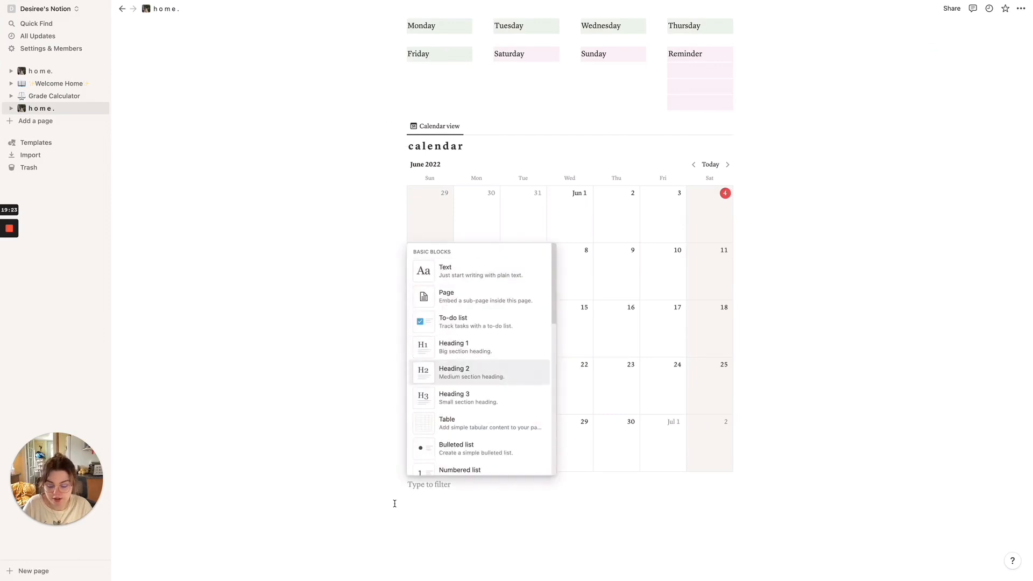
{"action": "key", "text": "ctrl+v"}
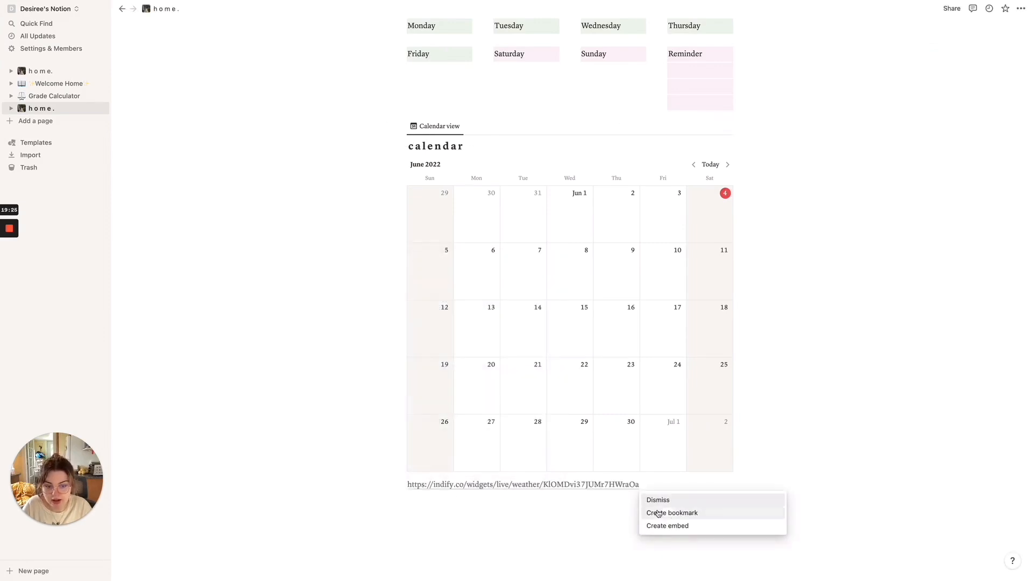
{"action": "left_click", "coordinate": [686, 528]}
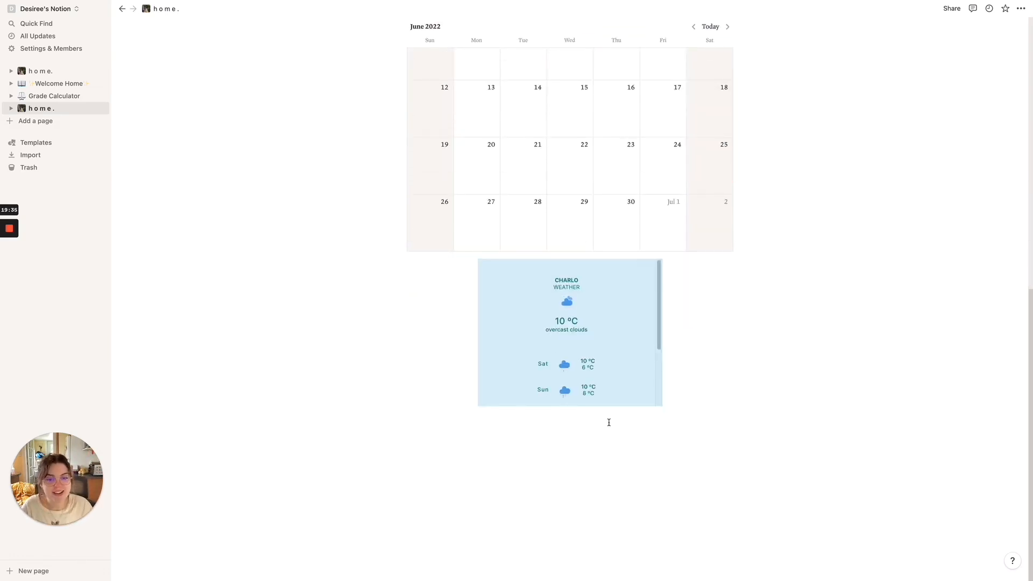
Try to move the weather embed up beside the inline calendar.
{"action": "scroll", "coordinate": [597, 425], "scroll_direction": "up", "scroll_amount": 3}
{"action": "scroll", "coordinate": [538, 452], "scroll_direction": "down", "scroll_amount": 2}
{"action": "scroll", "coordinate": [564, 490], "scroll_direction": "down", "scroll_amount": 3}
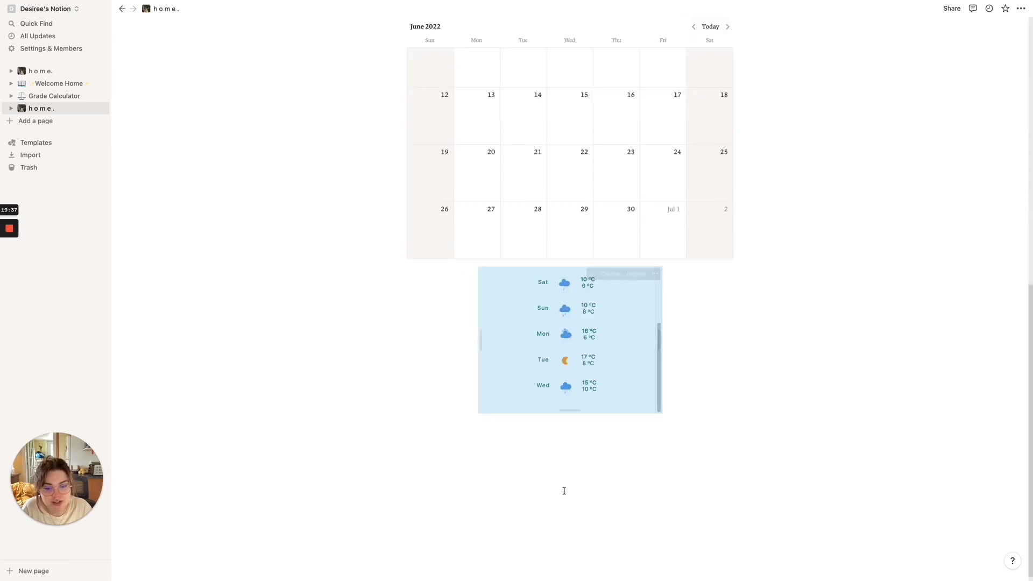
{"action": "scroll", "coordinate": [564, 484], "scroll_direction": "up", "scroll_amount": 1}
{"action": "scroll", "coordinate": [567, 380], "scroll_direction": "up", "scroll_amount": 4}
{"action": "left_click_drag", "start_coordinate": [472, 292], "coordinate": [645, 410]}
{"action": "scroll", "coordinate": [604, 301], "scroll_direction": "up", "scroll_amount": 5}
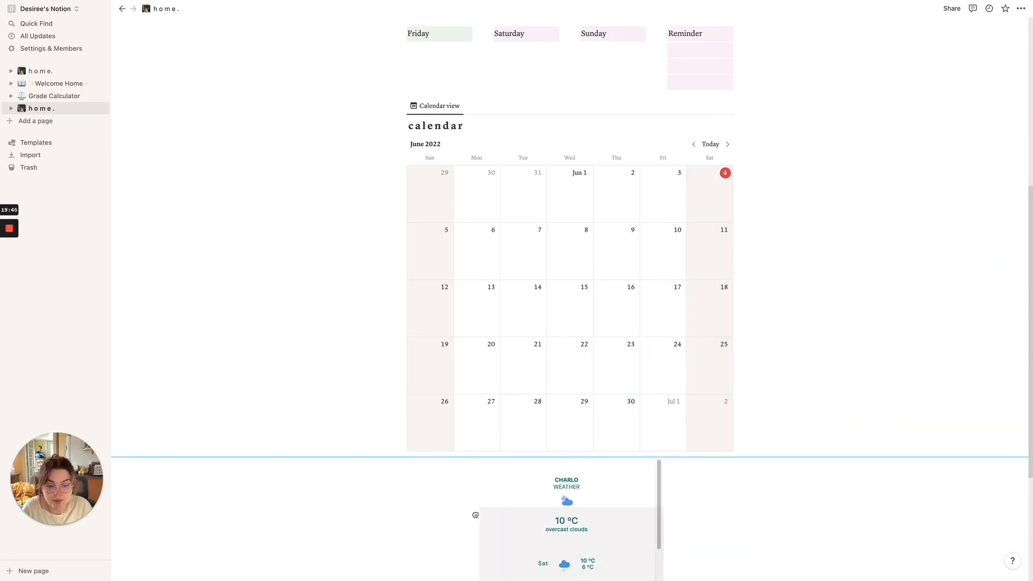
Turn the inline calendar database into a page and place the weather embed in a column beside it.
{"action": "left_click", "coordinate": [400, 107]}
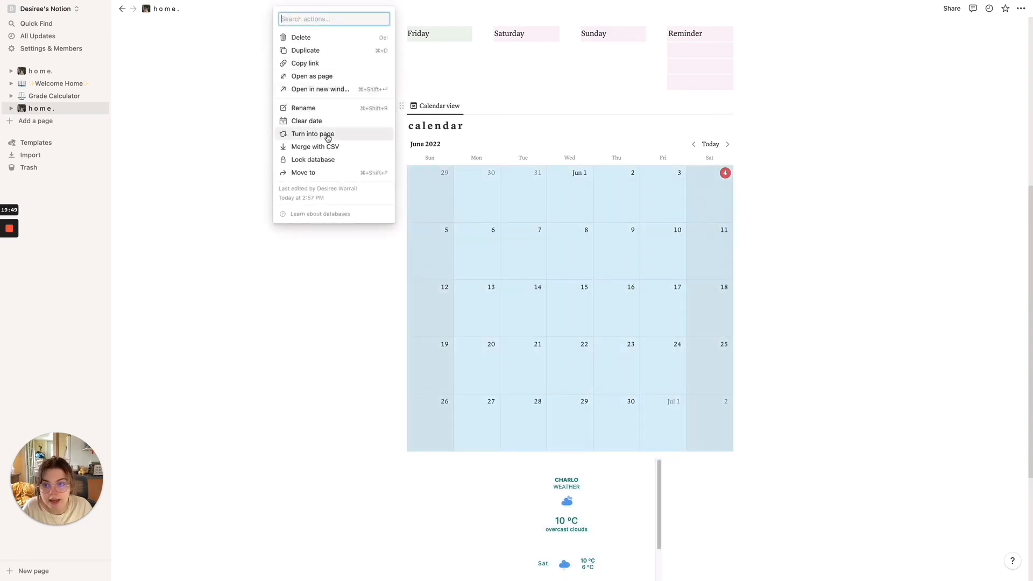
{"action": "left_click", "coordinate": [326, 135]}
{"action": "left_click_drag", "start_coordinate": [402, 247], "coordinate": [426, 301]}
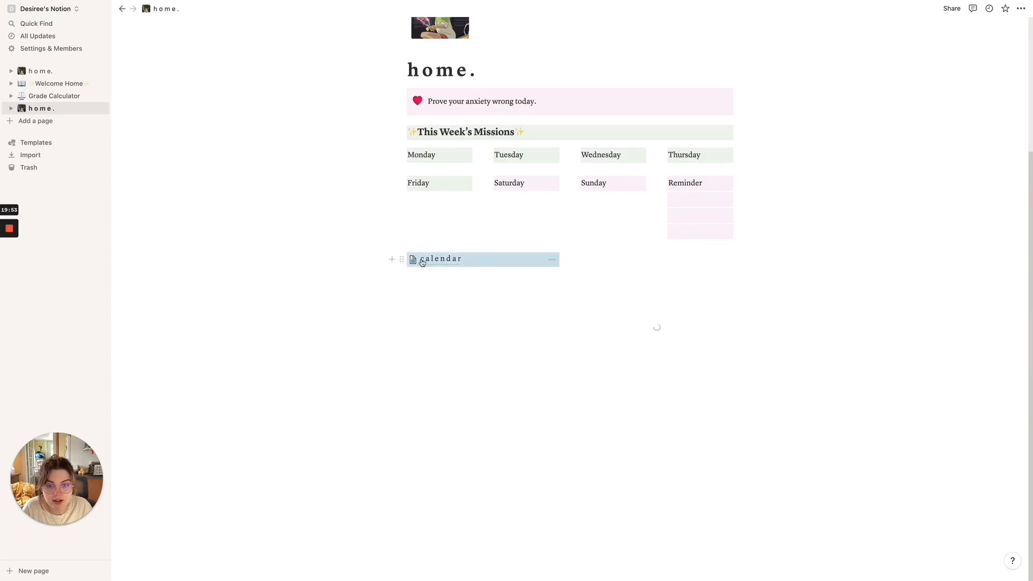
Turn the "c a l e n d a r" page back into an inline database and widen its column against the weather embed.
{"action": "left_click", "coordinate": [402, 259]}
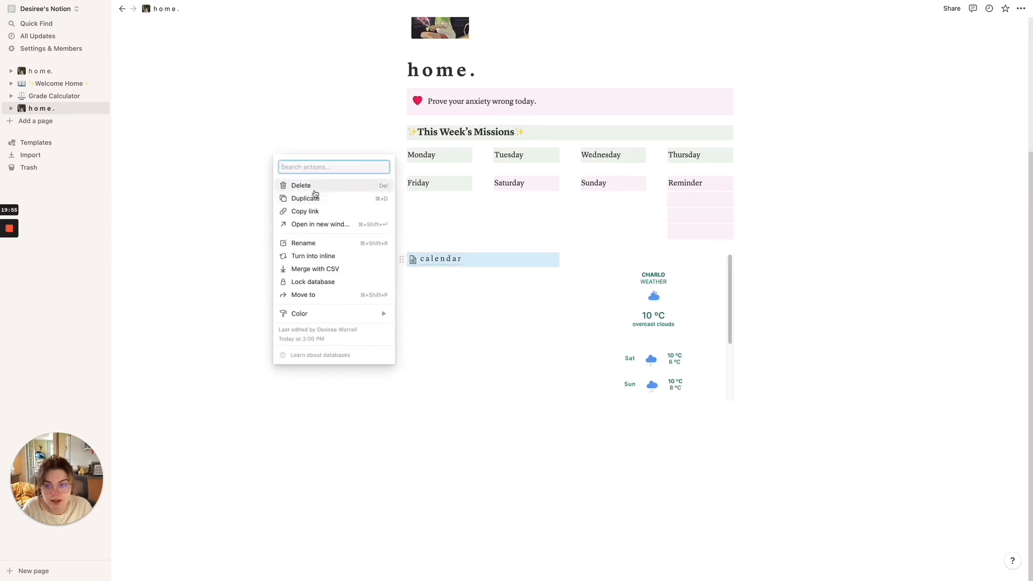
{"action": "left_click", "coordinate": [321, 256]}
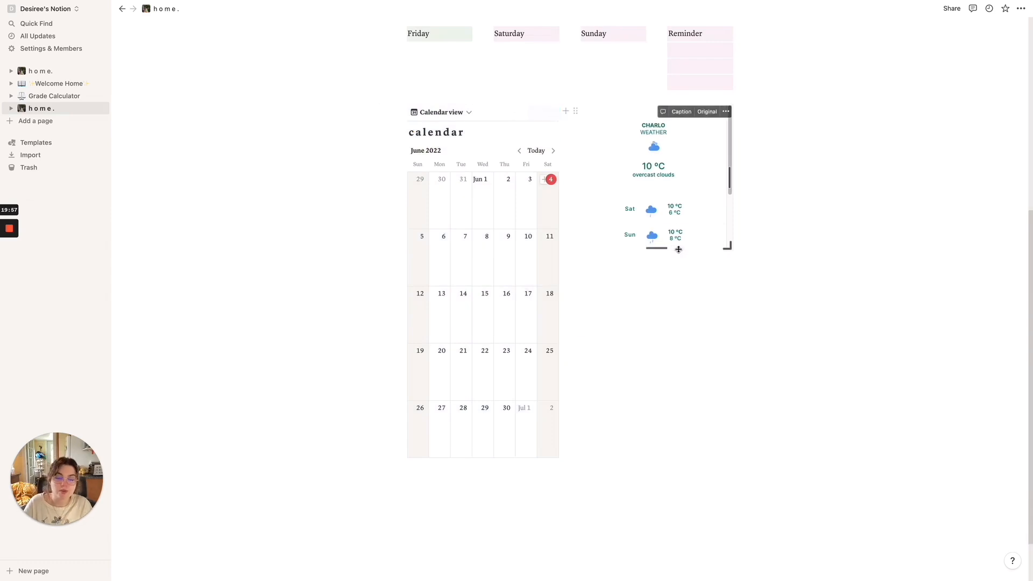
{"action": "left_click_drag", "start_coordinate": [571, 262], "coordinate": [631, 258]}
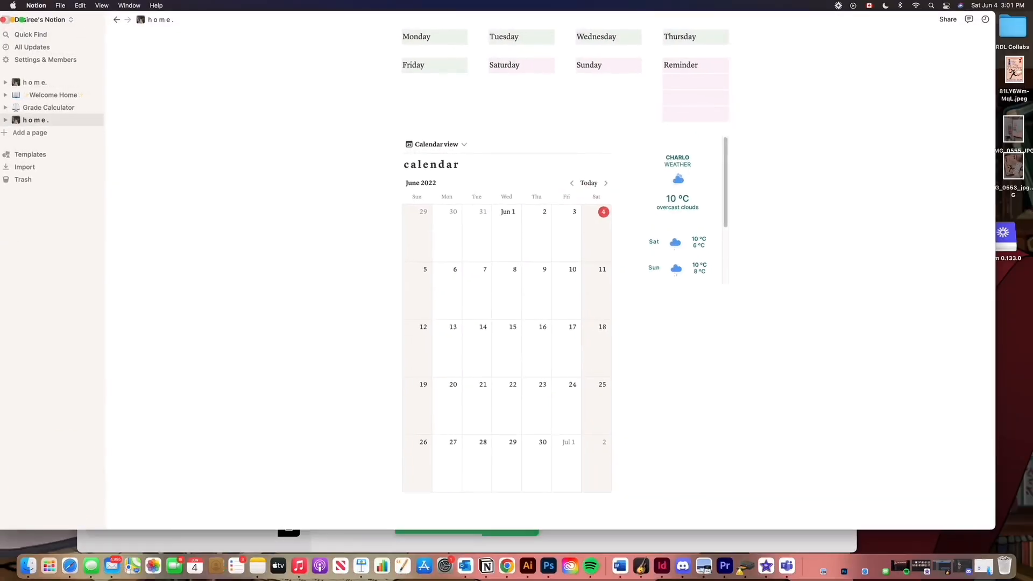
Review the Pinterest template's calendar and widget layout in Chrome, and return to the new page in Notion.
{"action": "left_click", "coordinate": [507, 566]}
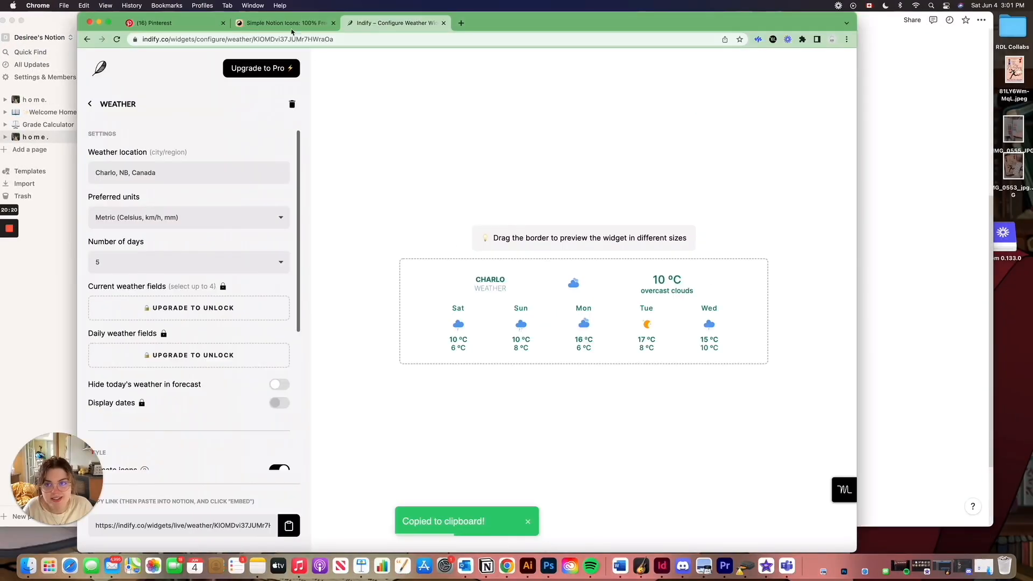
{"action": "left_click", "coordinate": [168, 23]}
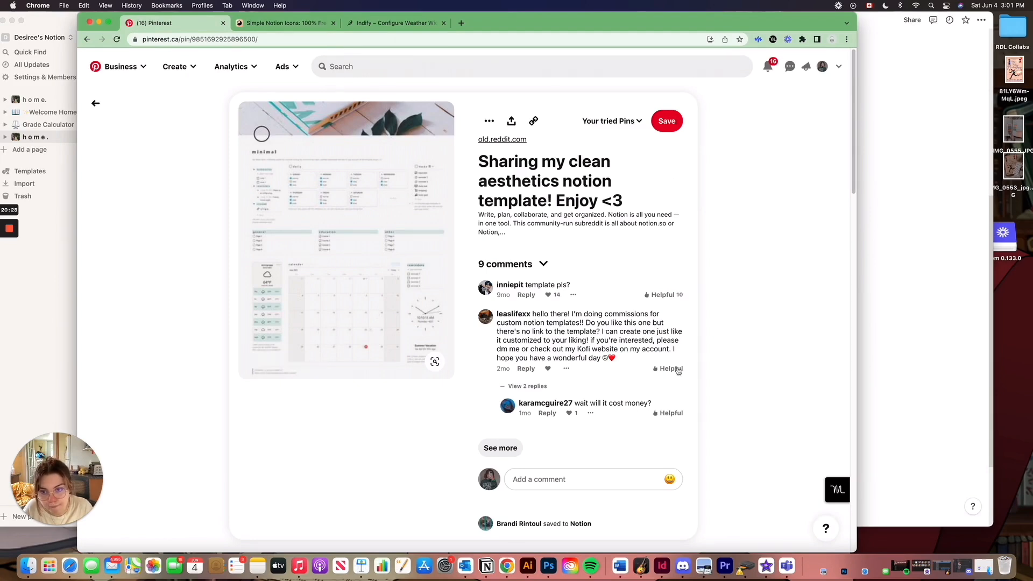
{"action": "left_click", "coordinate": [887, 346]}
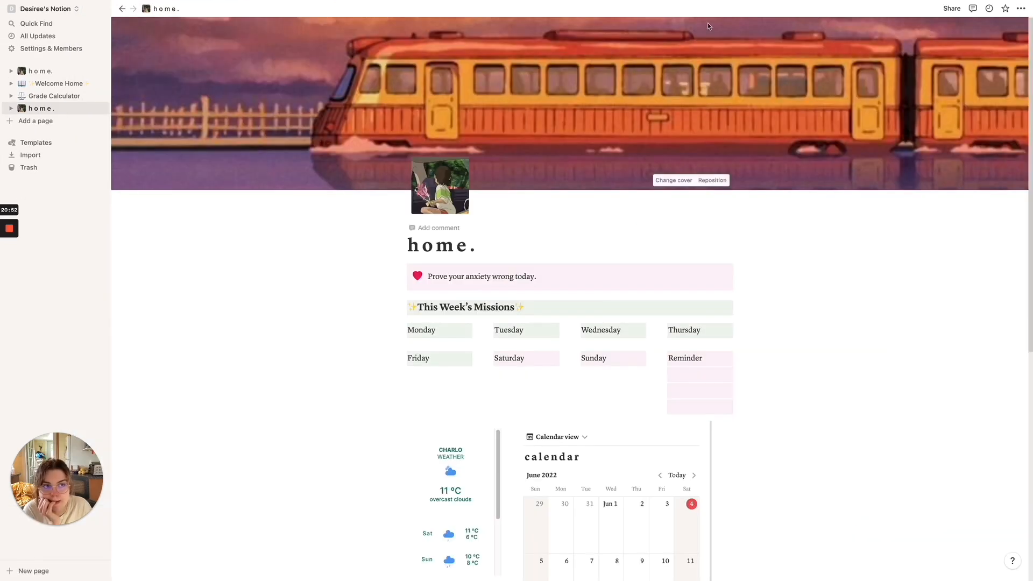
Turn on full width for the new home page, comparing it with the narrow layout.
{"action": "left_click", "coordinate": [1021, 8]}
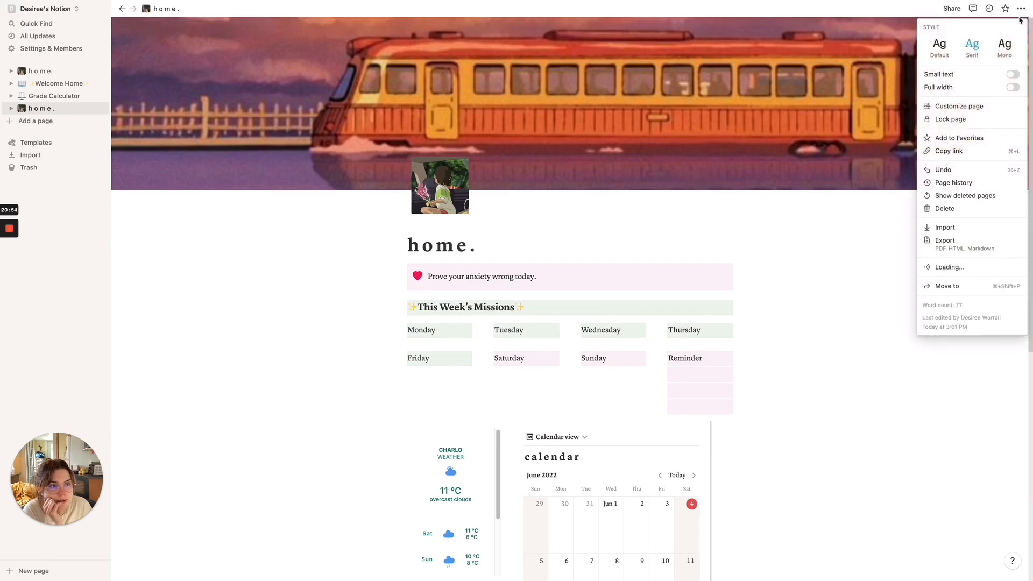
{"action": "left_click", "coordinate": [1011, 88]}
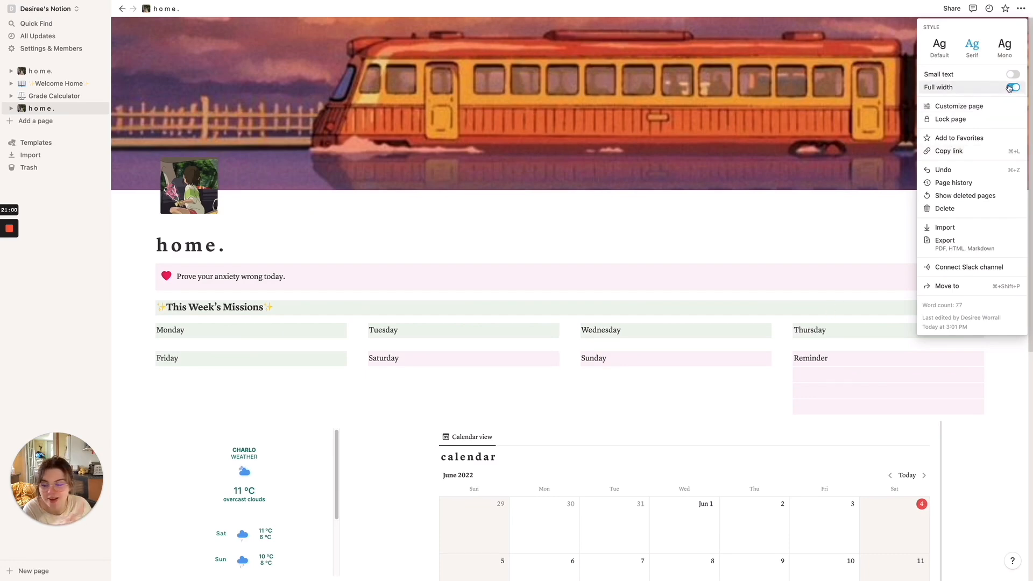
{"action": "left_click", "coordinate": [1014, 88]}
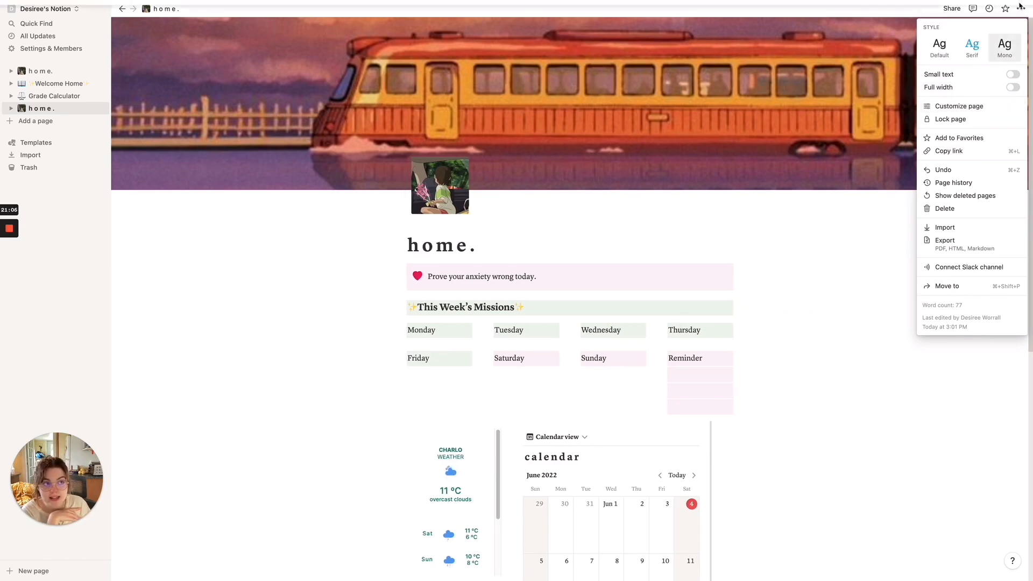
{"action": "left_click", "coordinate": [1014, 88]}
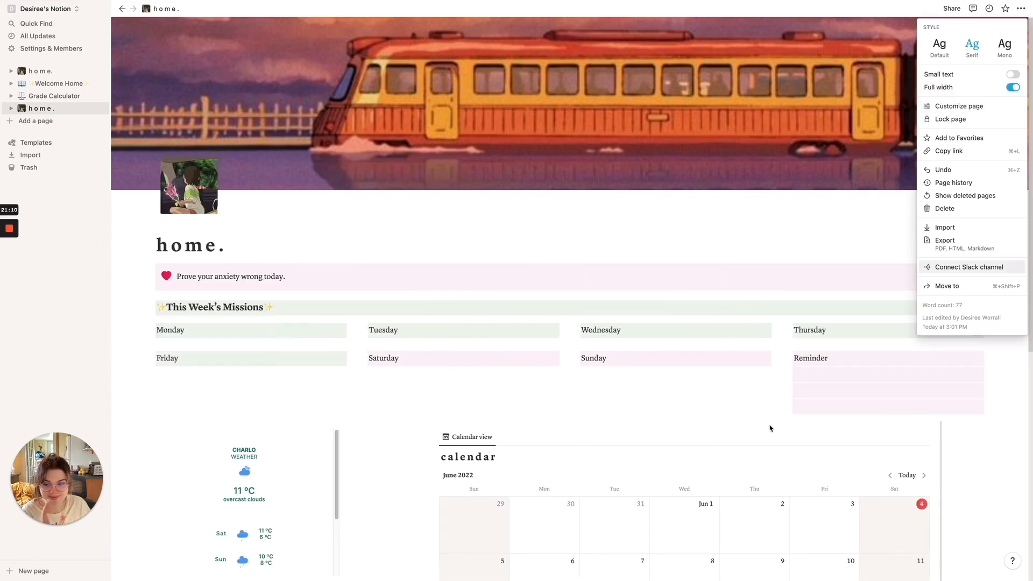
{"action": "left_click", "coordinate": [957, 433]}
Make the weather embed narrow and tall enough for the whole forecast, and widen the calendar's column against it.
{"action": "scroll", "coordinate": [958, 434], "scroll_direction": "down", "scroll_amount": 5}
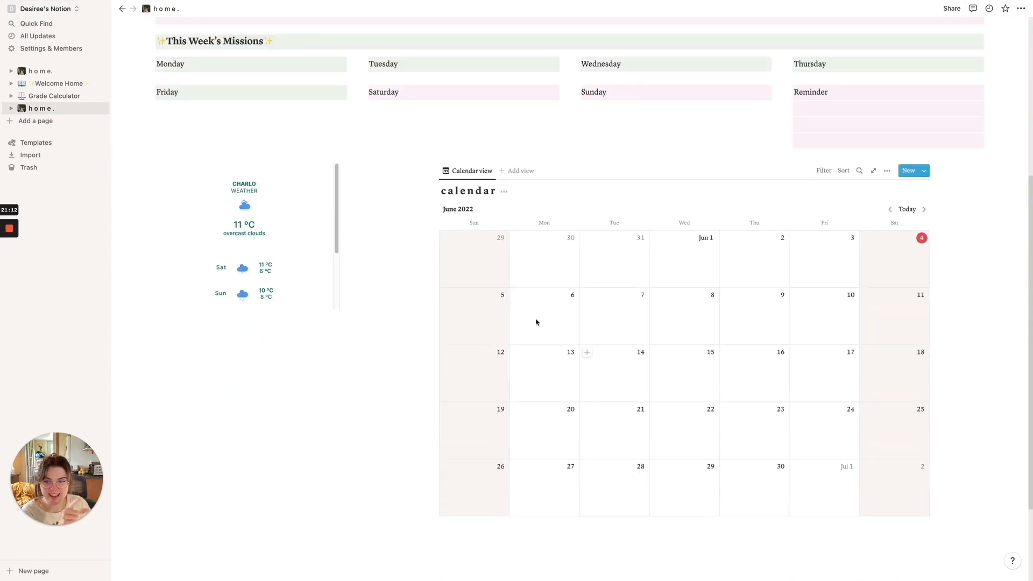
{"action": "left_click_drag", "start_coordinate": [336, 244], "coordinate": [414, 247]}
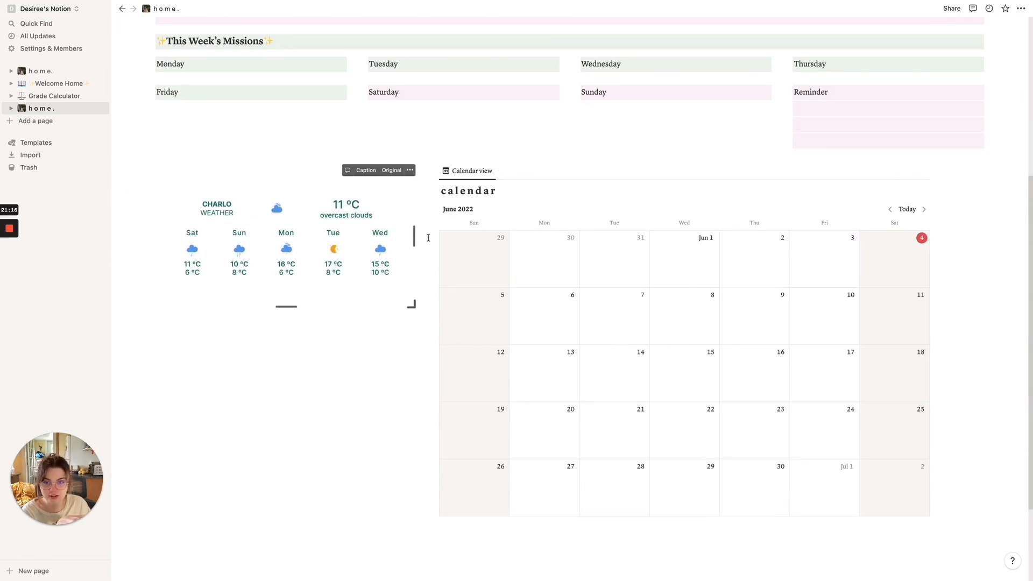
{"action": "left_click_drag", "start_coordinate": [415, 240], "coordinate": [263, 238]}
{"action": "left_click_drag", "start_coordinate": [214, 307], "coordinate": [219, 501]}
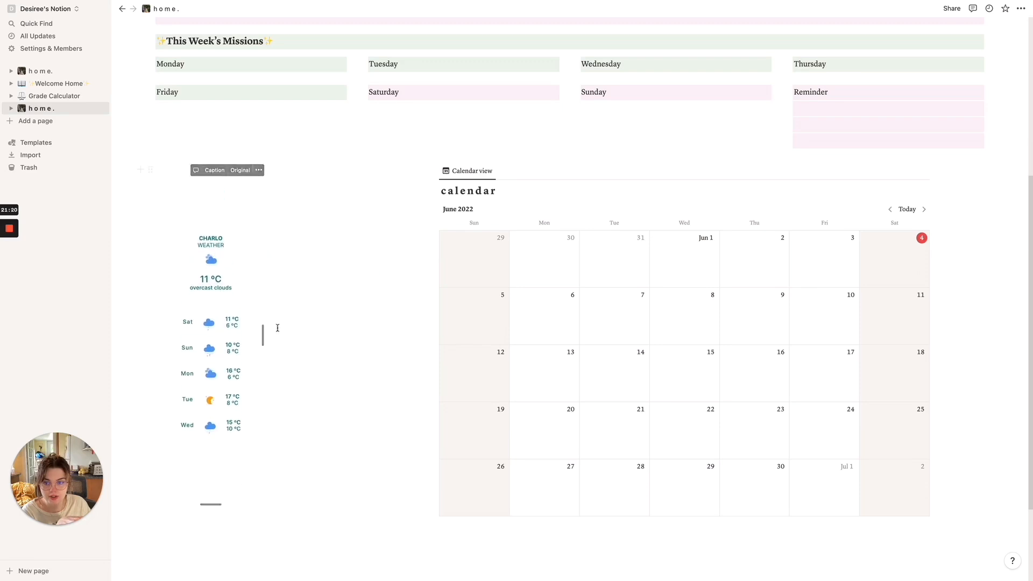
{"action": "left_click_drag", "start_coordinate": [425, 258], "coordinate": [254, 293]}
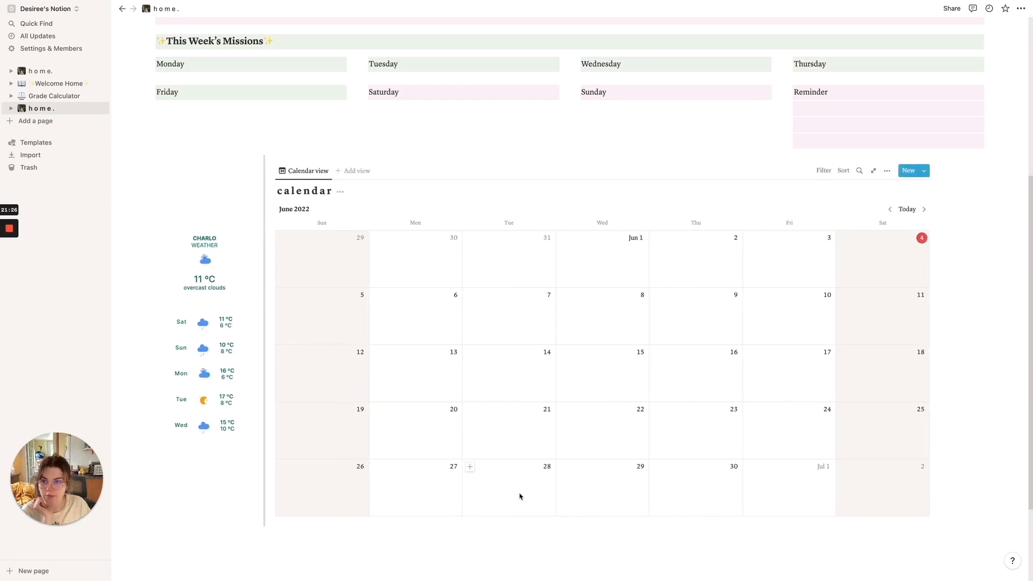
Review the full-width page layout against the Pinterest template in Chrome, and return to the page in Notion.
{"action": "scroll", "coordinate": [563, 427], "scroll_direction": "up", "scroll_amount": 5}
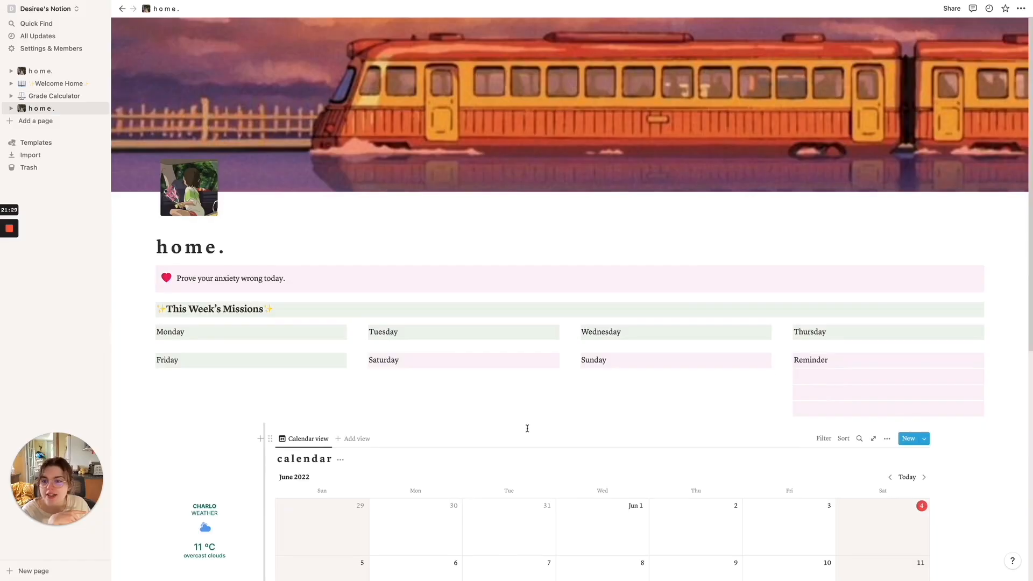
{"action": "scroll", "coordinate": [529, 431], "scroll_direction": "down", "scroll_amount": 2}
{"action": "scroll", "coordinate": [530, 433], "scroll_direction": "down", "scroll_amount": 4}
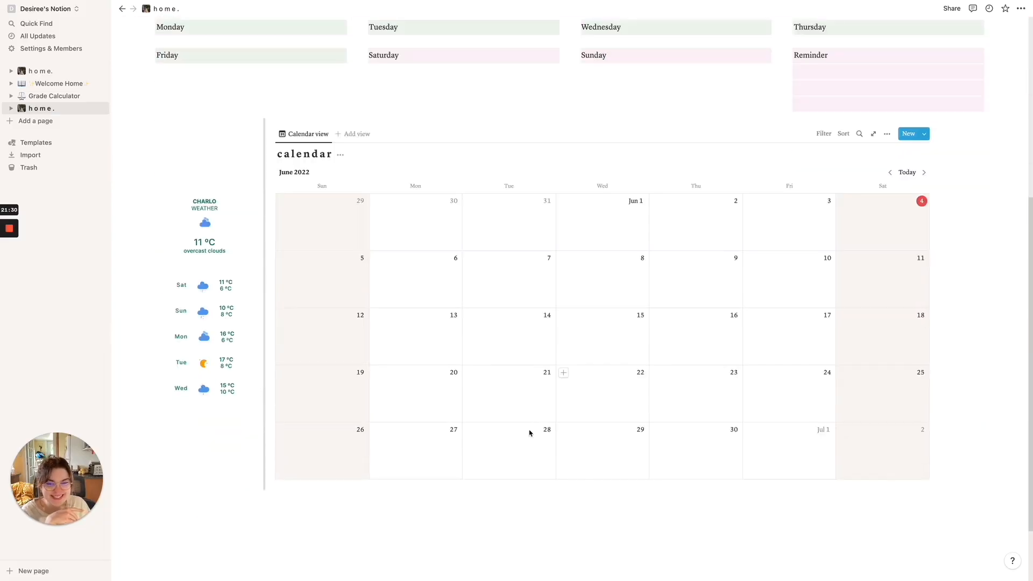
{"action": "scroll", "coordinate": [529, 432], "scroll_direction": "up", "scroll_amount": 4}
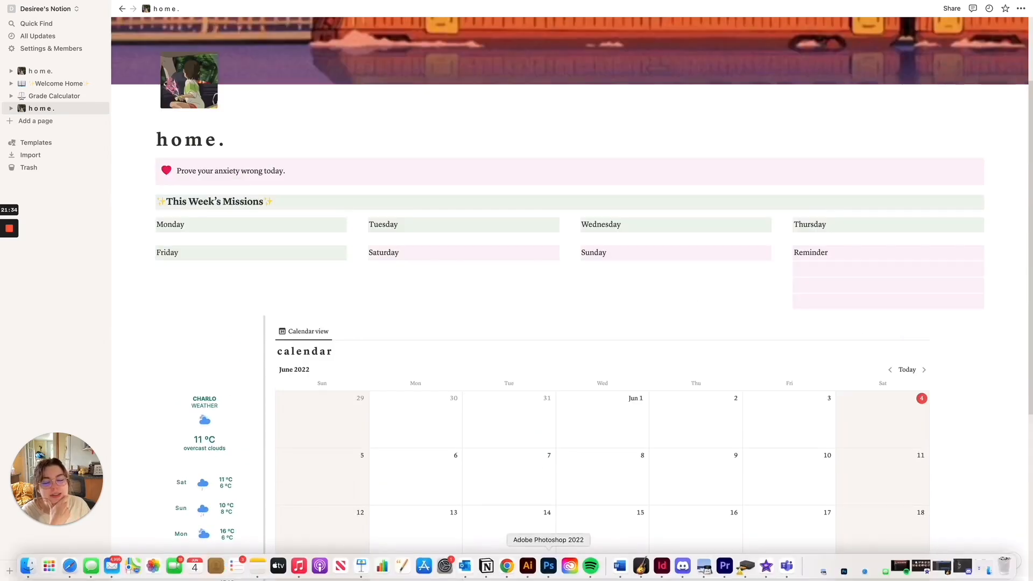
{"action": "left_click", "coordinate": [507, 564]}
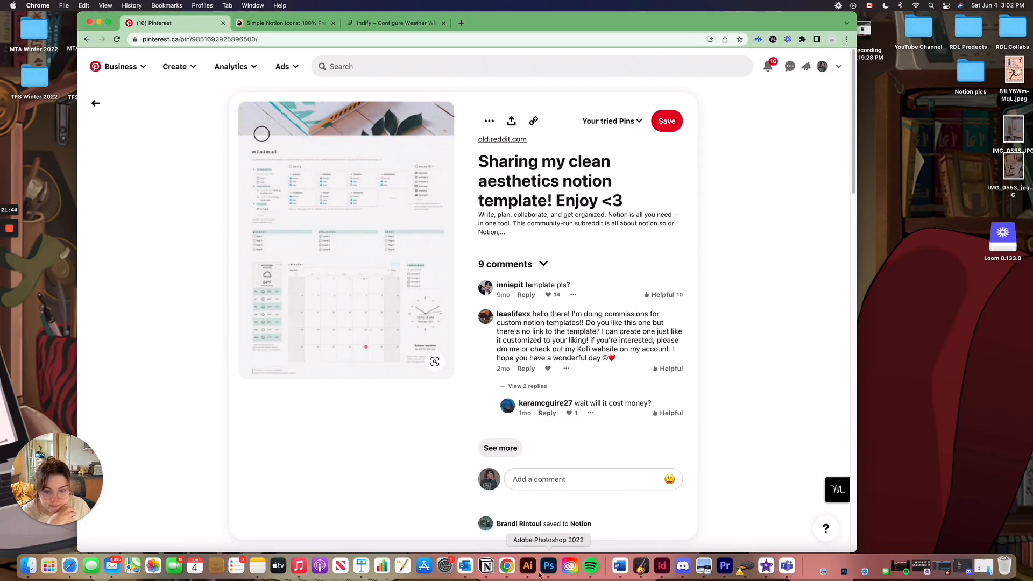
{"action": "left_click", "coordinate": [486, 566]}
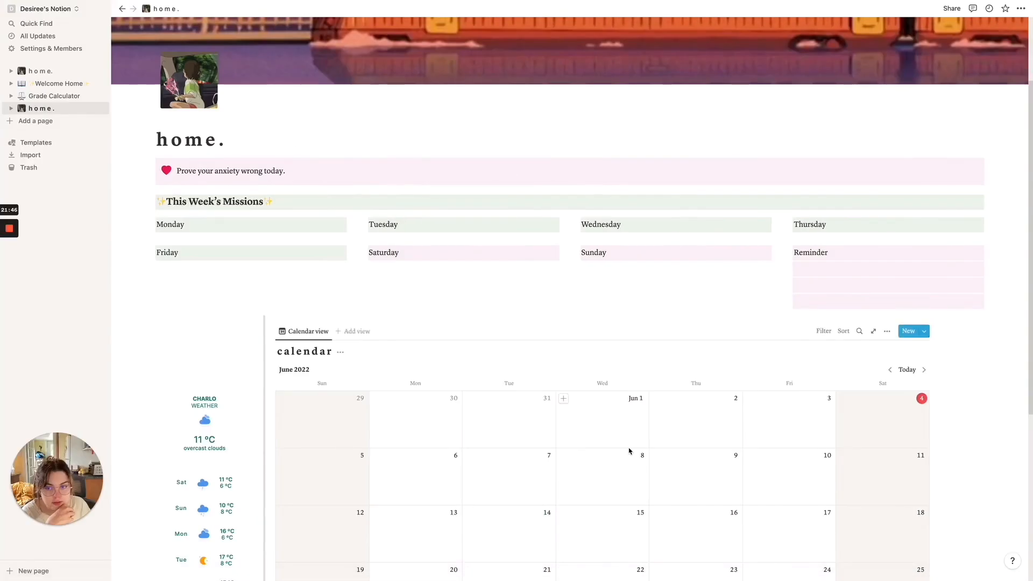
{"action": "scroll", "coordinate": [629, 450], "scroll_direction": "down", "scroll_amount": 5}
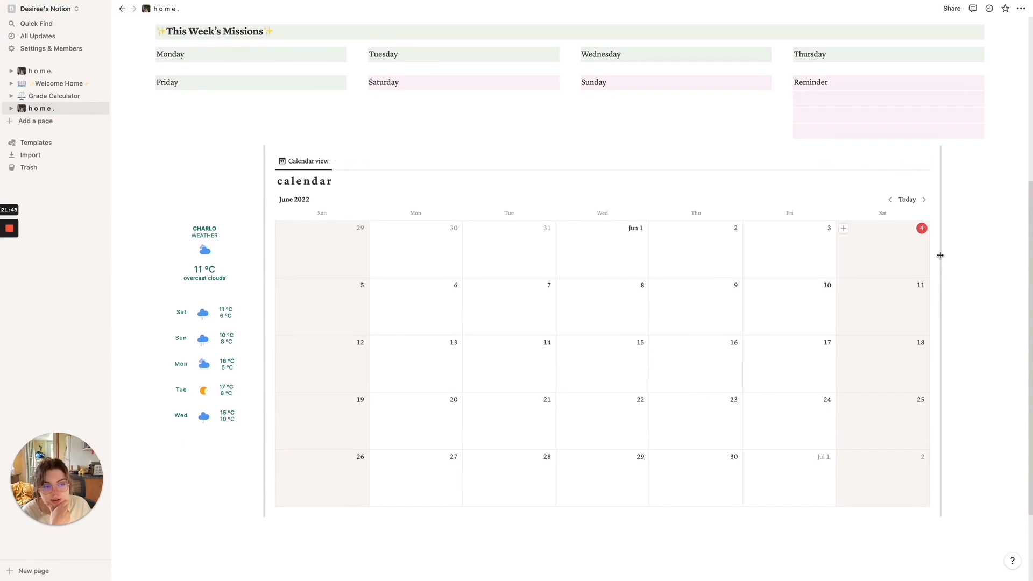
{"action": "scroll", "coordinate": [942, 229], "scroll_direction": "down", "scroll_amount": 1}
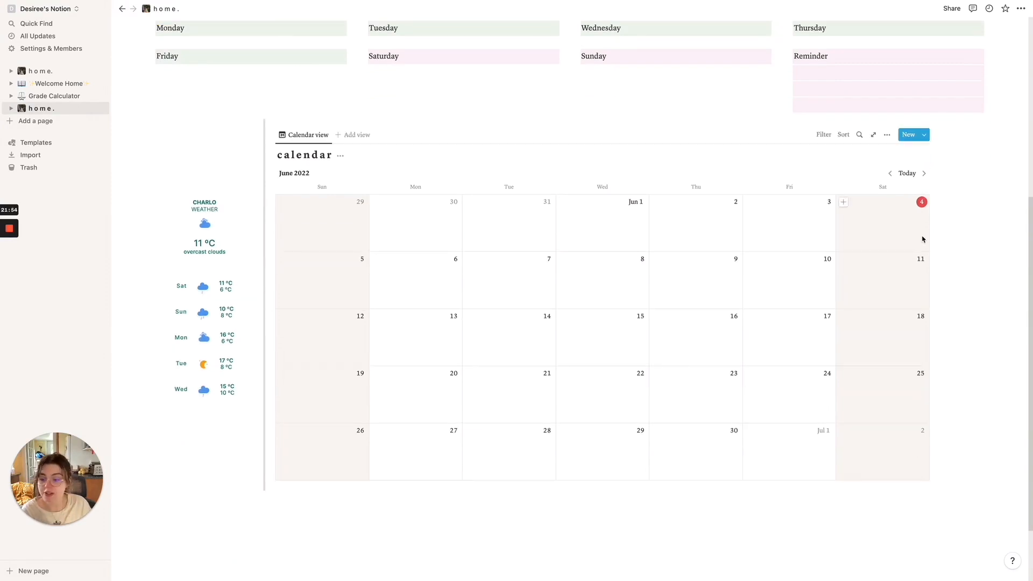
Insert an image block beneath the inline calendar and open the file chooser for its upload.
{"action": "scroll", "coordinate": [923, 240], "scroll_direction": "down", "scroll_amount": 1}
{"action": "left_click", "coordinate": [413, 478]}
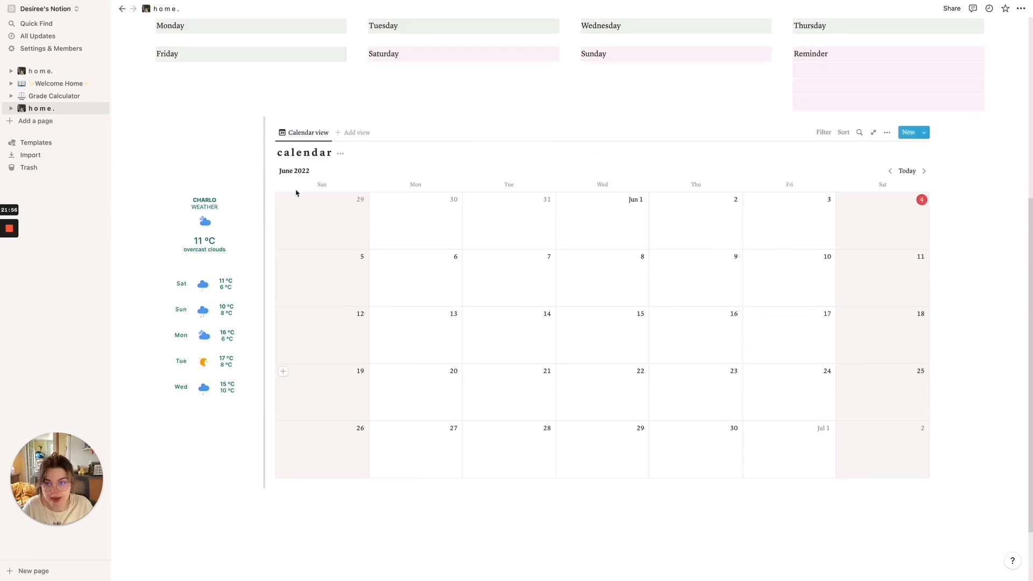
{"action": "left_click", "coordinate": [260, 132]}
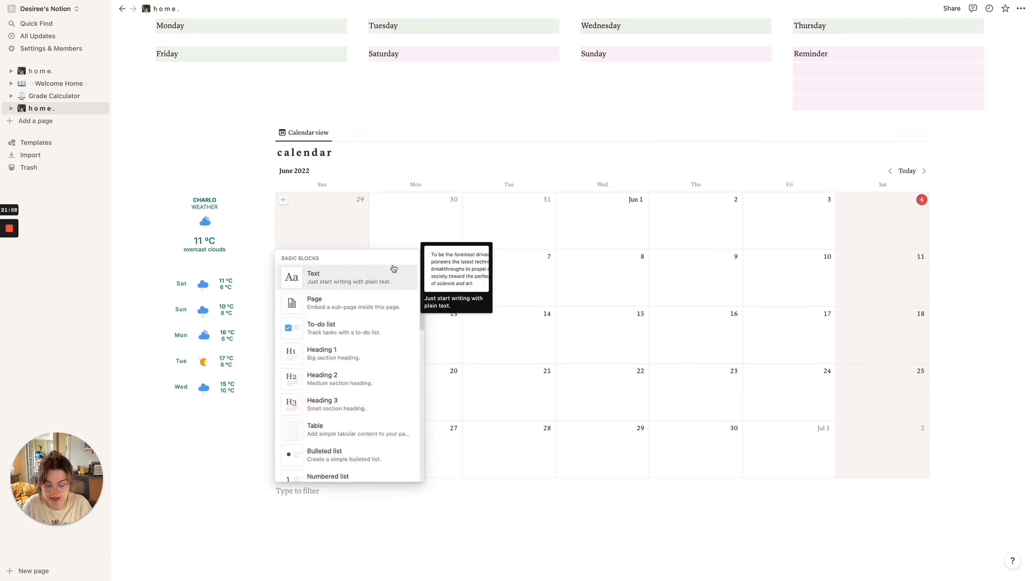
{"action": "type", "text": "ima"}
{"action": "key", "text": "Return"}
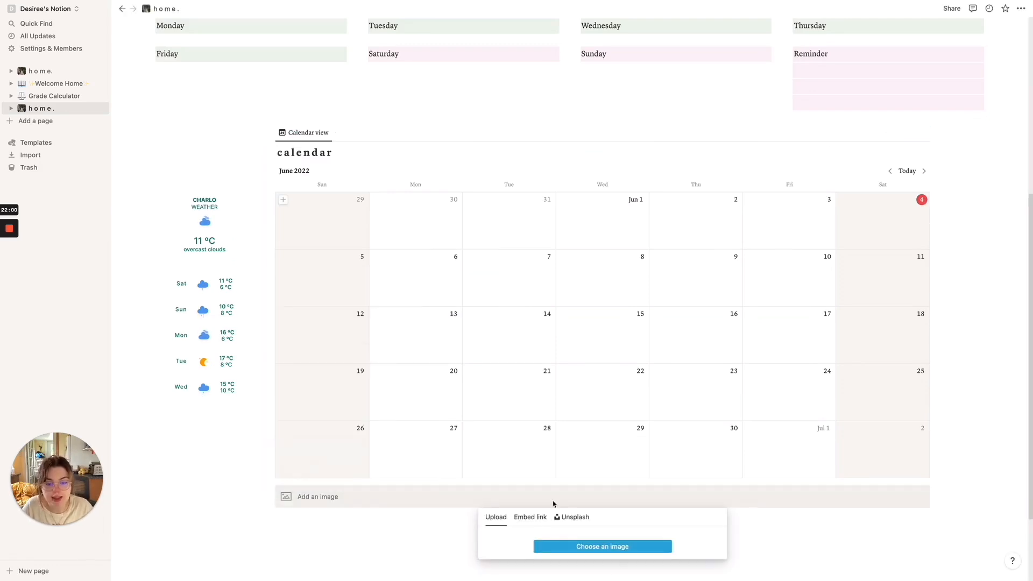
{"action": "left_click", "coordinate": [615, 547]}
Browse the pictures in the "Notion pics" folder and upload IMG_0517.JPG into the image block.
{"action": "left_click", "coordinate": [459, 287]}
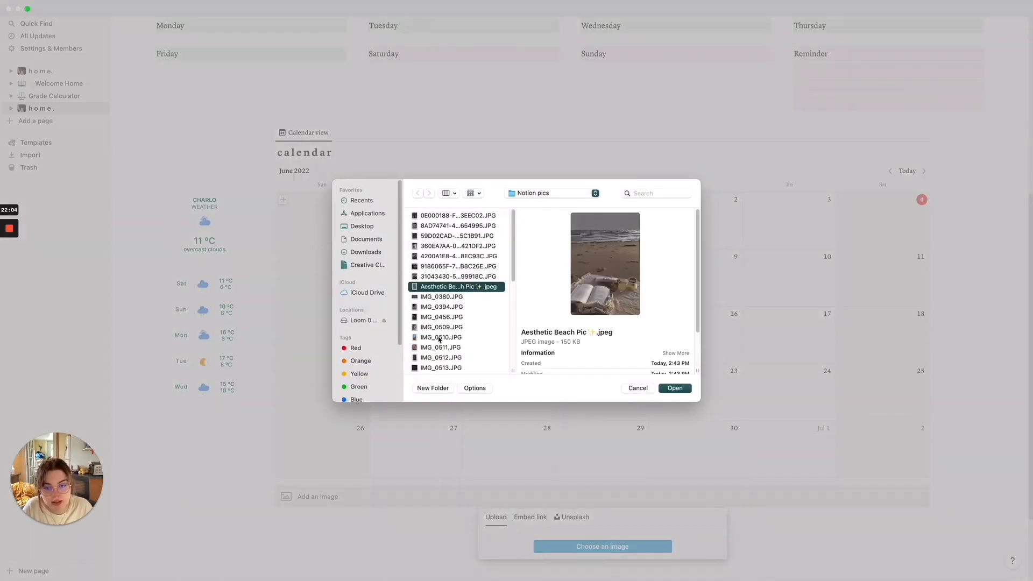
{"action": "left_click", "coordinate": [439, 340]}
{"action": "key", "text": "Down"}
{"action": "key", "text": "Down"}
{"action": "key", "text": "Up"}
{"action": "key", "text": "Up"}
{"action": "key", "text": "Up"}
{"action": "key", "text": "Up"}
{"action": "key", "text": "Up"}
{"action": "key", "text": "Up"}
{"action": "key", "text": "Up"}
{"action": "key", "text": "Up"}
{"action": "key", "text": "Up"}
{"action": "key", "text": "Up"}
{"action": "key", "text": "Up"}
{"action": "key", "text": "Up"}
{"action": "key", "text": "Up"}
{"action": "key", "text": "Up"}
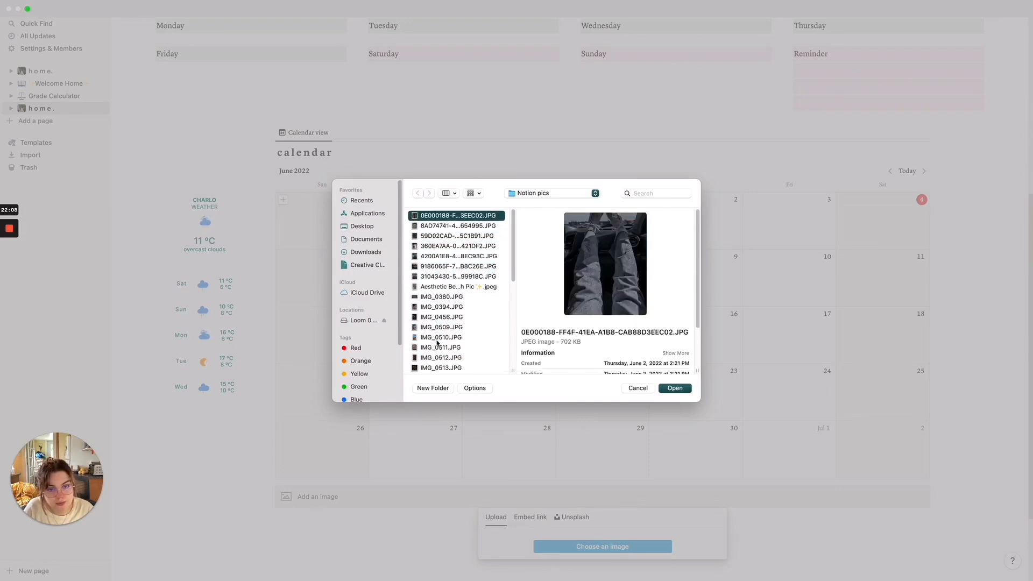
{"action": "key", "text": "Down"}
{"action": "key", "text": "Down"}
{"action": "key", "text": "Down"}
{"action": "key", "text": "Down"}
{"action": "key", "text": "Down"}
{"action": "key", "text": "Down"}
{"action": "key", "text": "Down"}
{"action": "key", "text": "Down"}
{"action": "key", "text": "Down"}
{"action": "key", "text": "Down"}
{"action": "key", "text": "Down"}
{"action": "key", "text": "Down"}
{"action": "key", "text": "Down"}
{"action": "key", "text": "Down"}
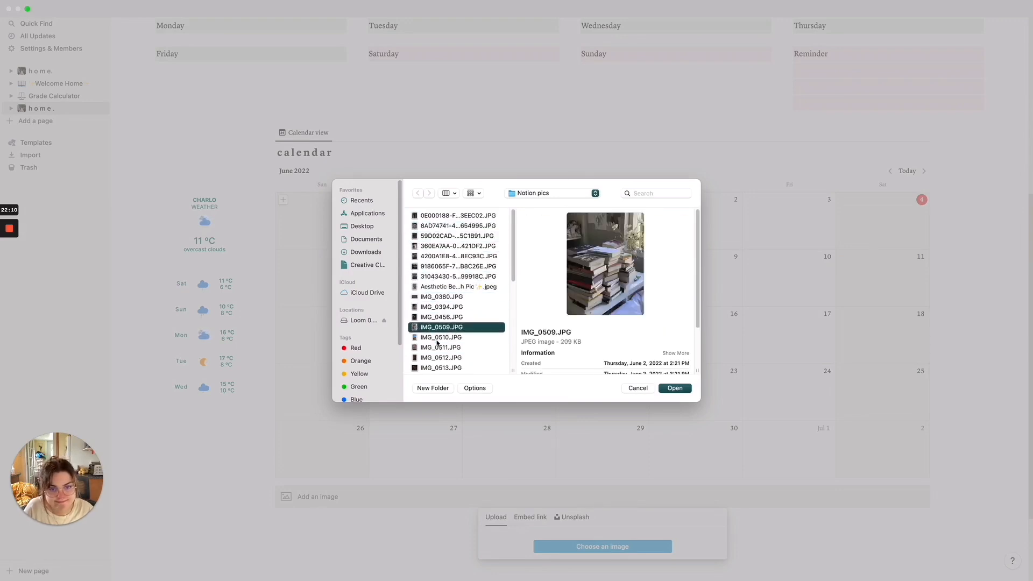
{"action": "key", "text": "Down"}
{"action": "key", "text": "Down"}
{"action": "key", "text": "Down"}
{"action": "key", "text": "Down"}
{"action": "key", "text": "Down"}
{"action": "key", "text": "Down"}
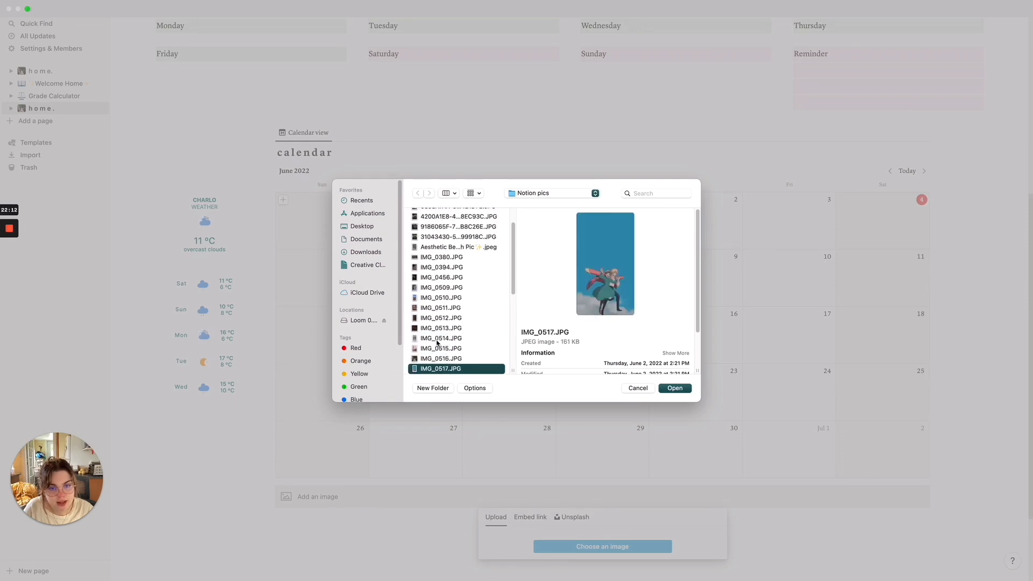
{"action": "key", "text": "Down"}
{"action": "key", "text": "Up"}
{"action": "key", "text": "Up"}
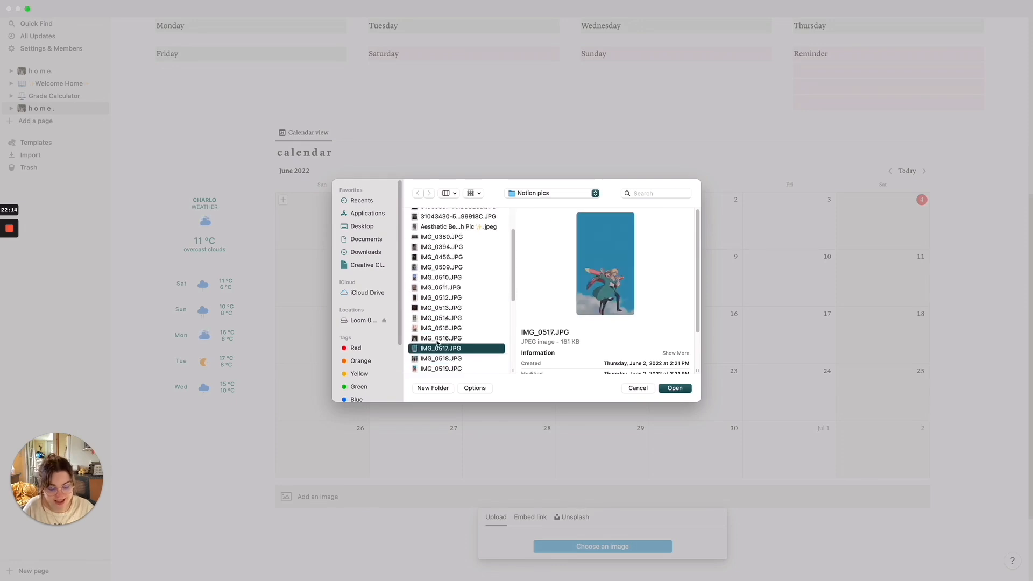
{"action": "key", "text": "Return"}
Try to place the uploaded image beside the inline calendar, and move it back beneath the columns.
{"action": "scroll", "coordinate": [414, 443], "scroll_direction": "down", "scroll_amount": 15}
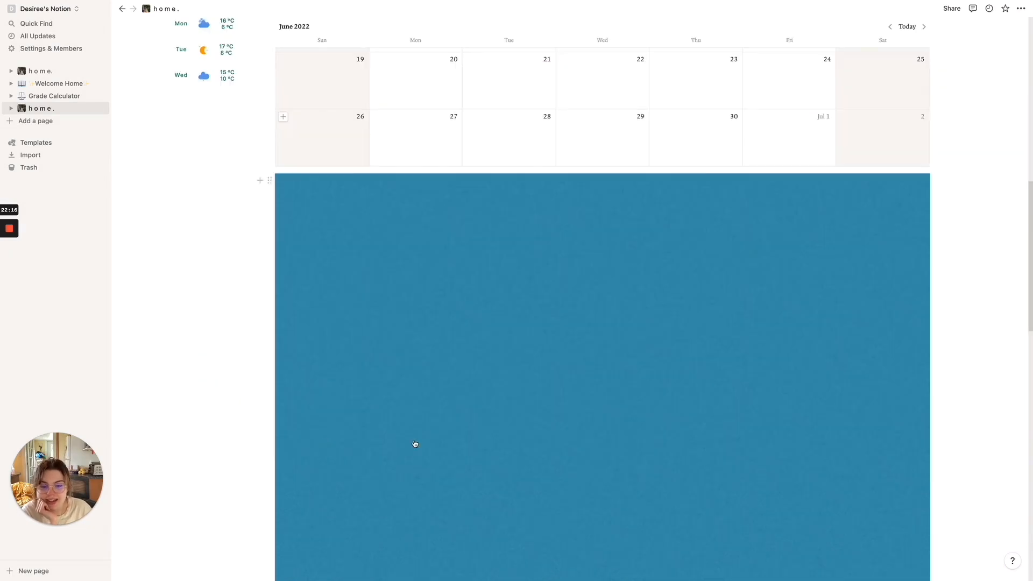
{"action": "scroll", "coordinate": [619, 301], "scroll_direction": "up", "scroll_amount": 5}
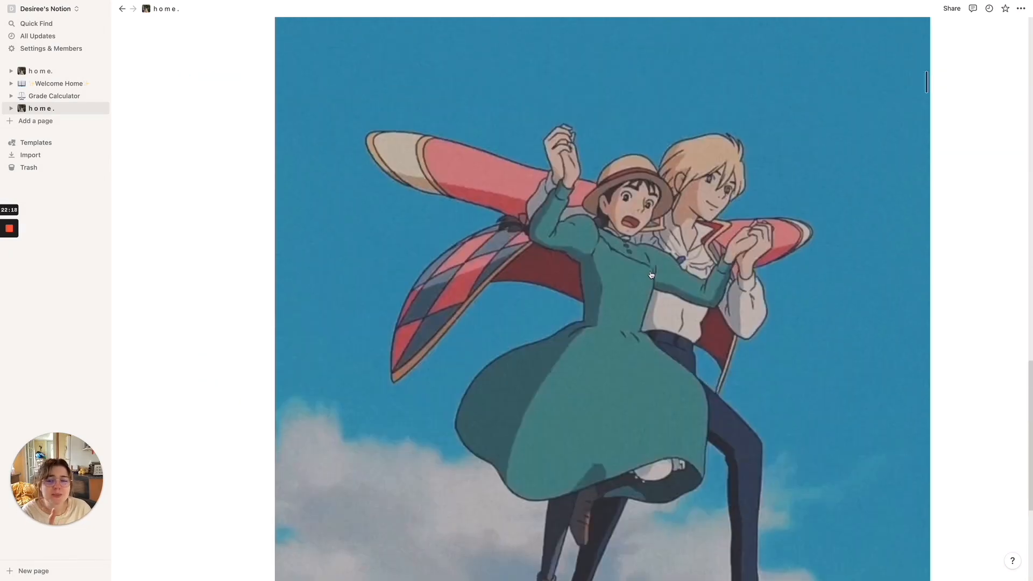
{"action": "scroll", "coordinate": [538, 242], "scroll_direction": "up", "scroll_amount": 10}
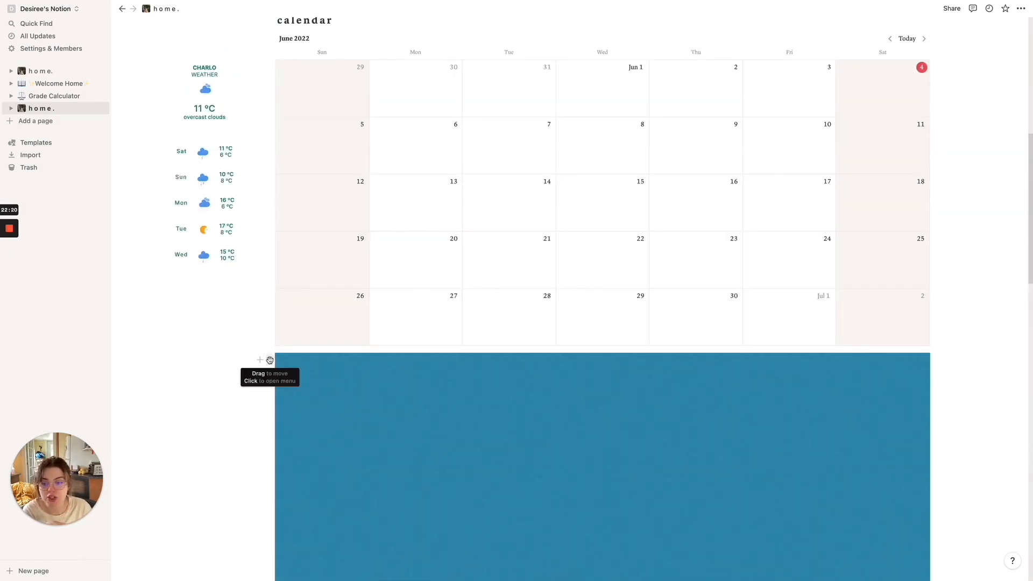
{"action": "left_click_drag", "start_coordinate": [428, 442], "coordinate": [972, 94]}
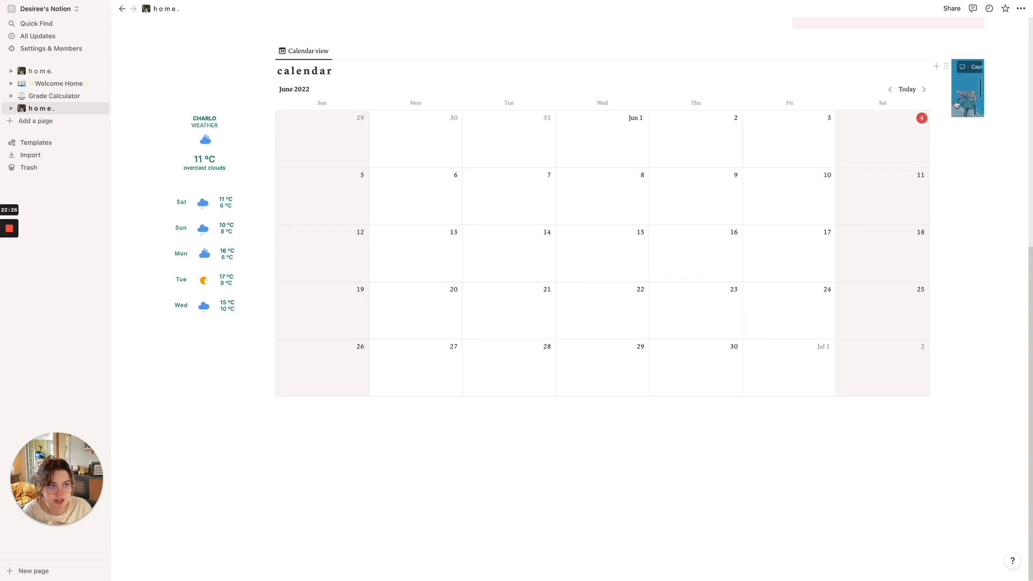
{"action": "left_click_drag", "start_coordinate": [948, 80], "coordinate": [399, 370]}
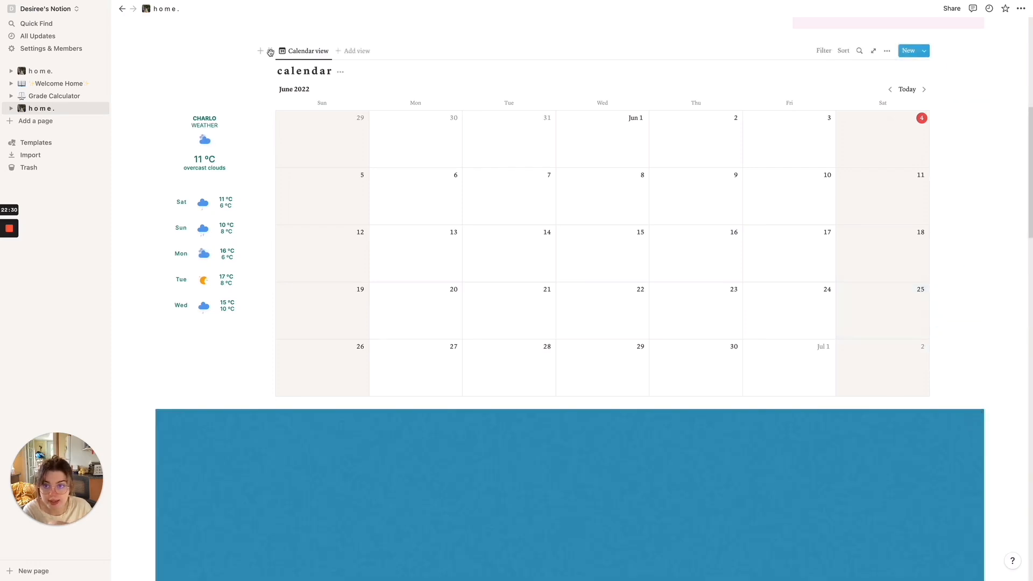
Turn the inline calendar database into a page and place the uploaded image in a column to its right.
{"action": "left_click", "coordinate": [270, 51]}
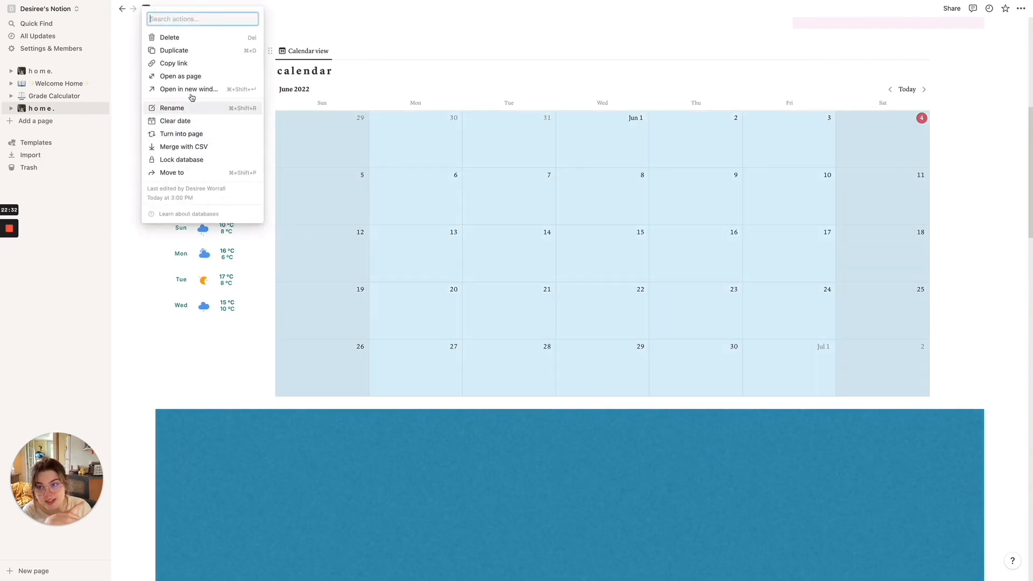
{"action": "left_click", "coordinate": [194, 133]}
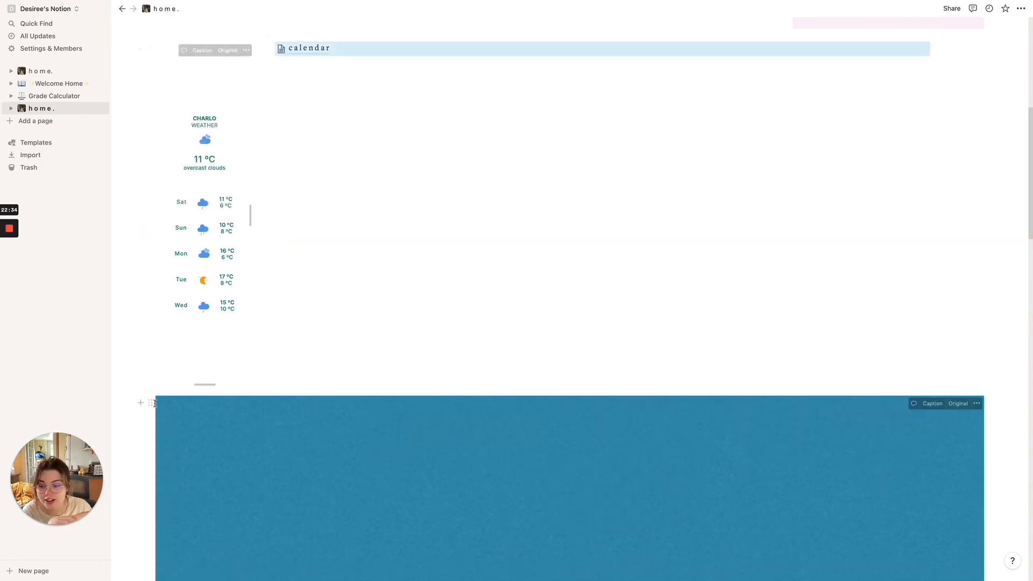
{"action": "left_click_drag", "start_coordinate": [152, 405], "coordinate": [934, 129]}
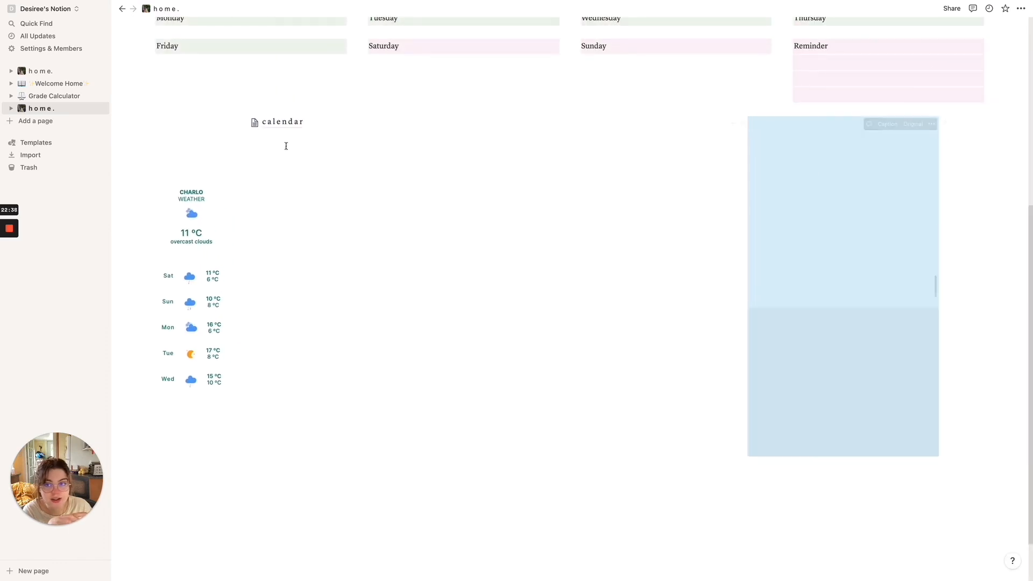
Turn the calendar page back into an inline database and widen its column against the image.
{"action": "left_click", "coordinate": [243, 122]}
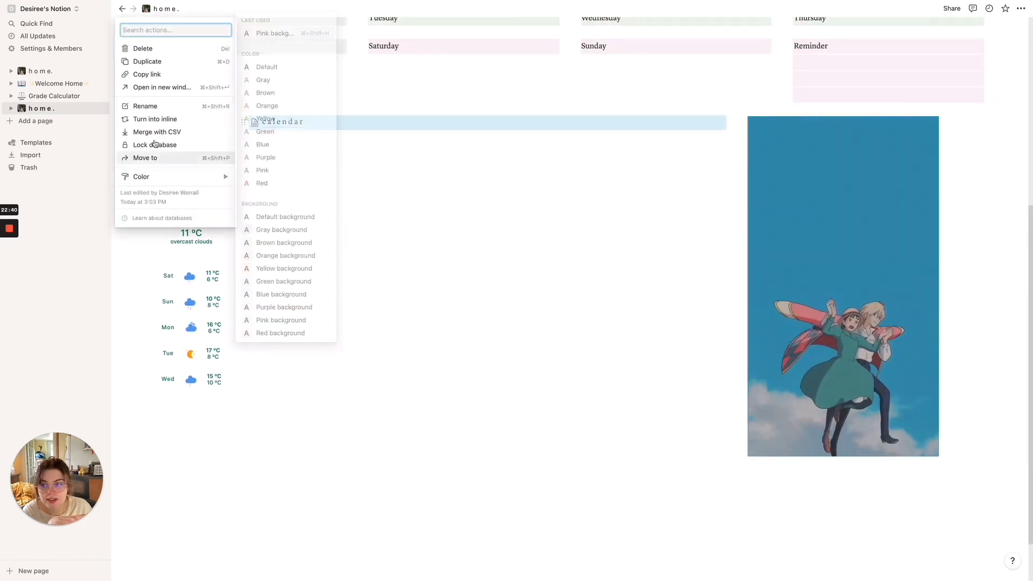
{"action": "left_click", "coordinate": [159, 119]}
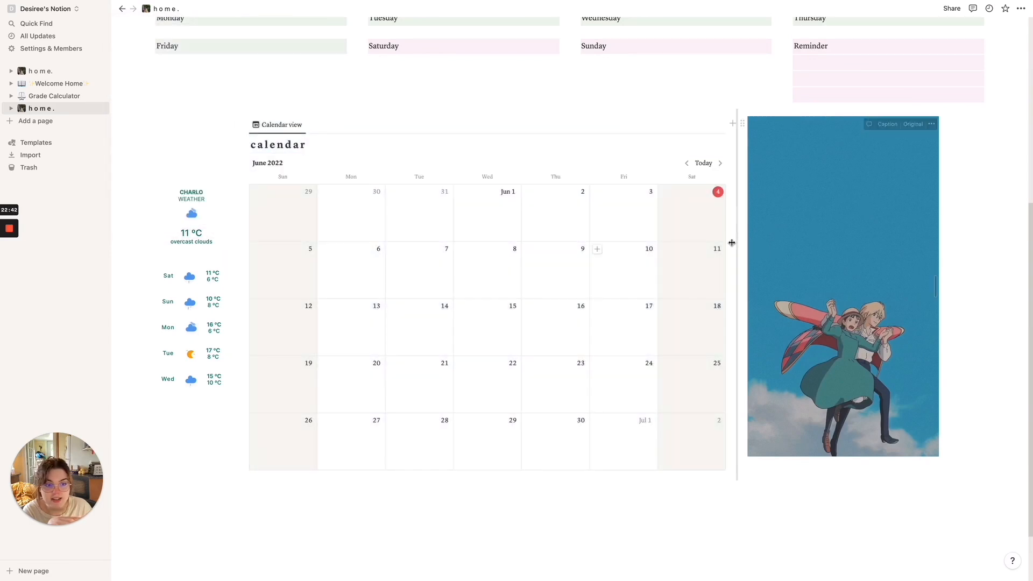
{"action": "left_click_drag", "start_coordinate": [741, 244], "coordinate": [796, 249]}
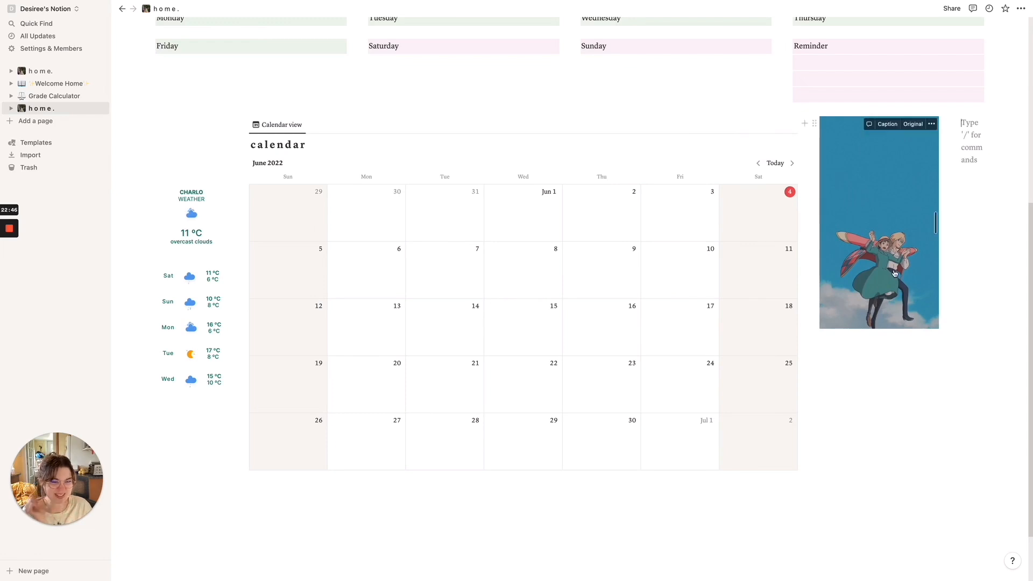
{"action": "scroll", "coordinate": [891, 273], "scroll_direction": "down", "scroll_amount": 2}
{"action": "scroll", "coordinate": [499, 492], "scroll_direction": "up", "scroll_amount": 2}
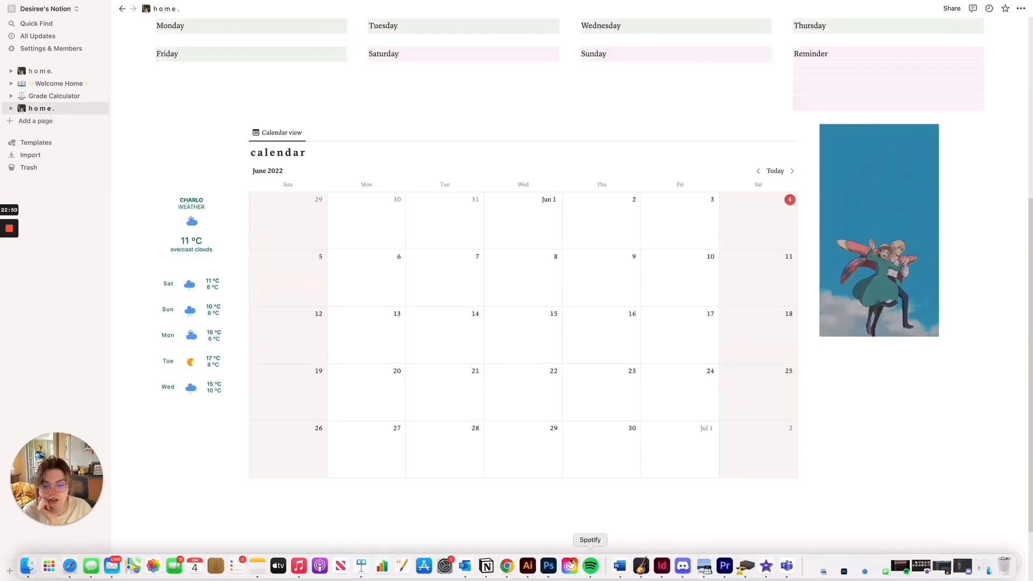
Switch to the Indify site in Chrome, return to the widget overview, and open the existing clock widget's configuration.
{"action": "left_click", "coordinate": [506, 565]}
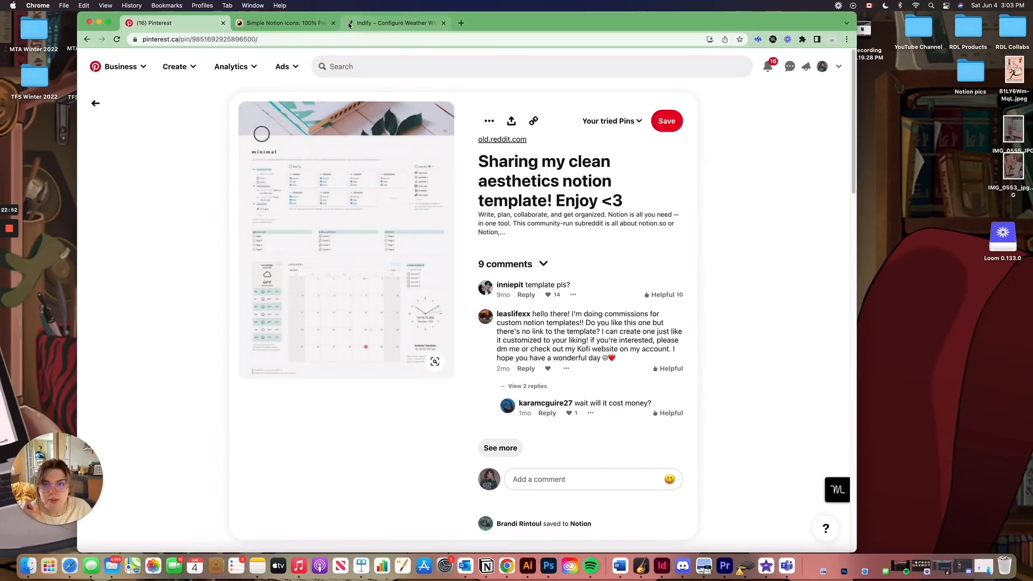
{"action": "left_click", "coordinate": [387, 27]}
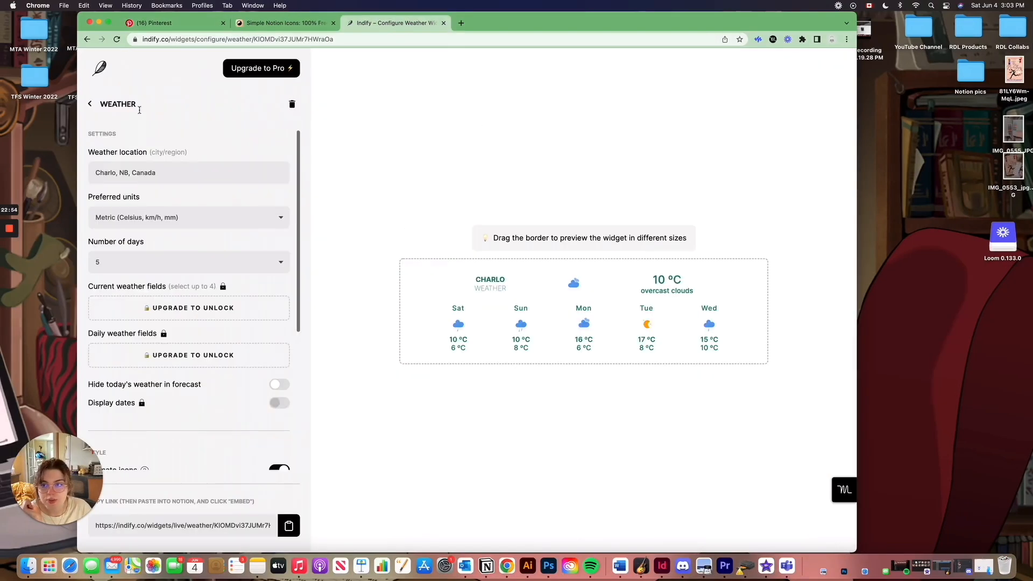
{"action": "left_click", "coordinate": [91, 103]}
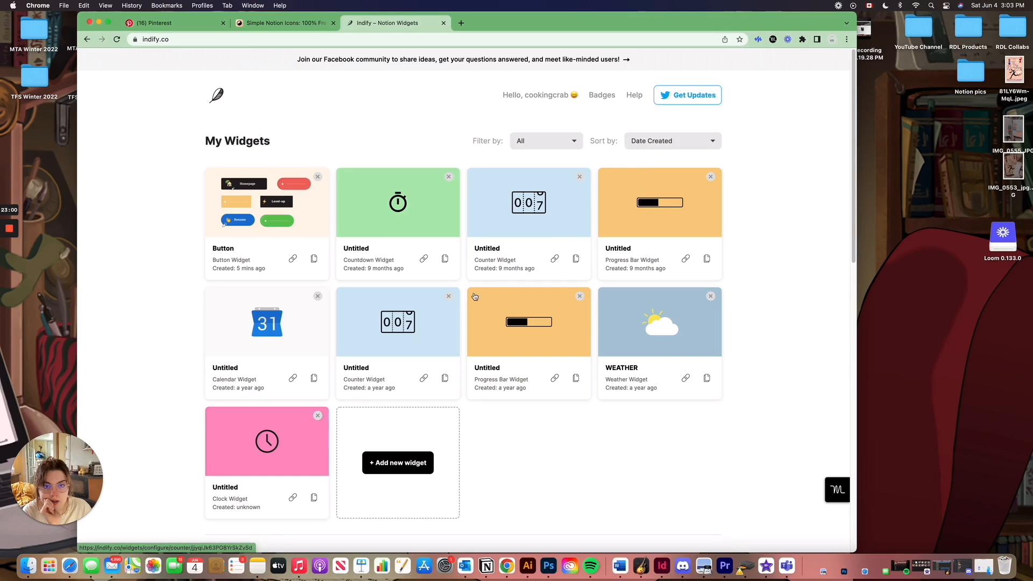
{"action": "left_click", "coordinate": [267, 439]}
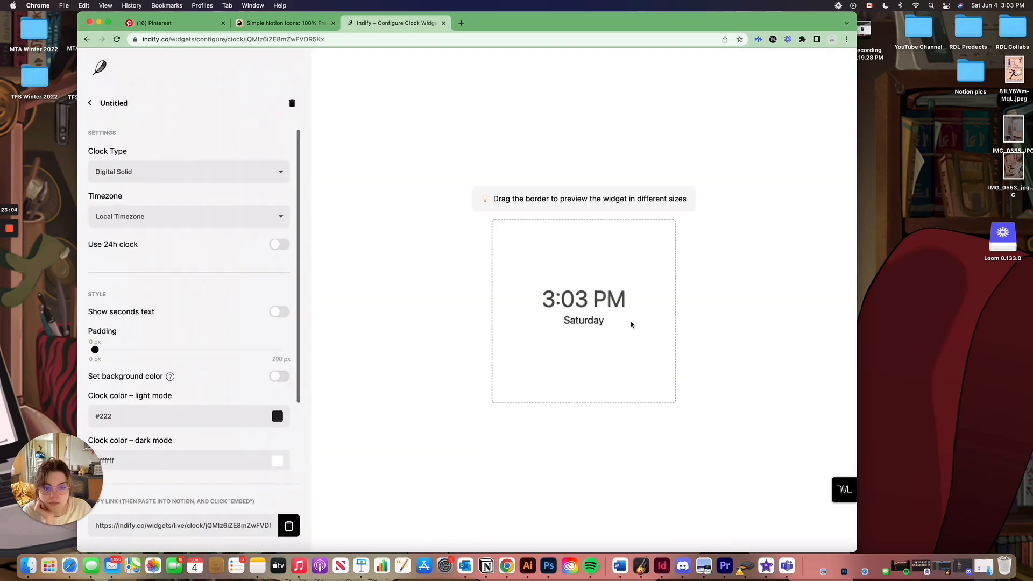
Try the Analog Numbers, Analog Smooth, Analog Tick, Digital Roulette and Digital Solid clock types on the clock widget.
{"action": "left_click", "coordinate": [228, 180]}
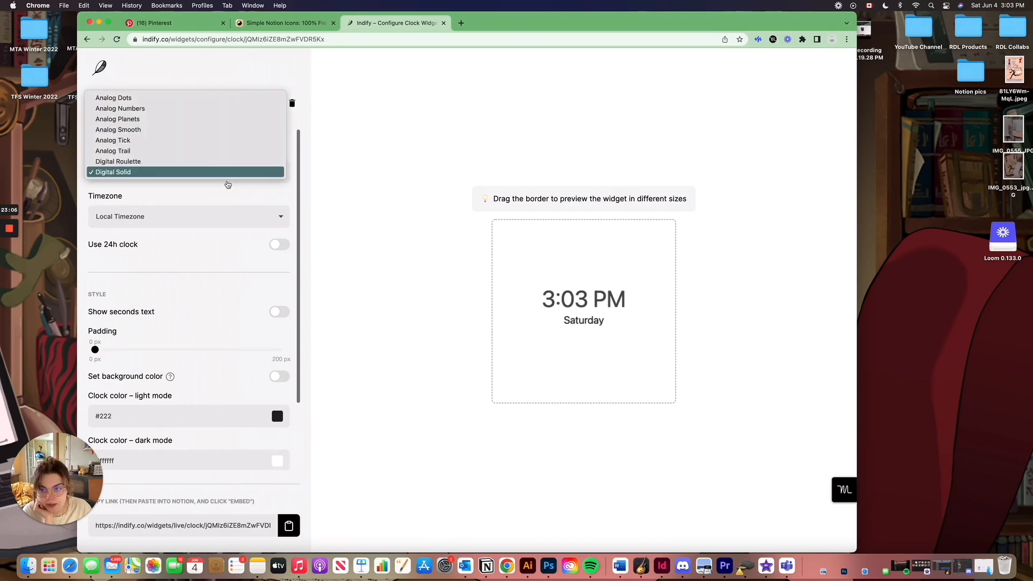
{"action": "left_click", "coordinate": [188, 106]}
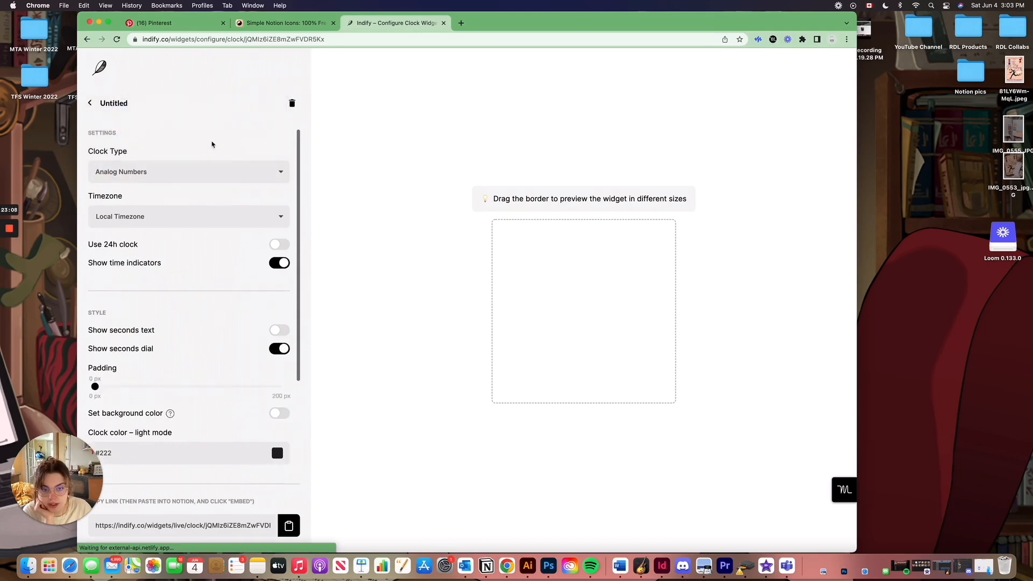
{"action": "left_click", "coordinate": [244, 173]}
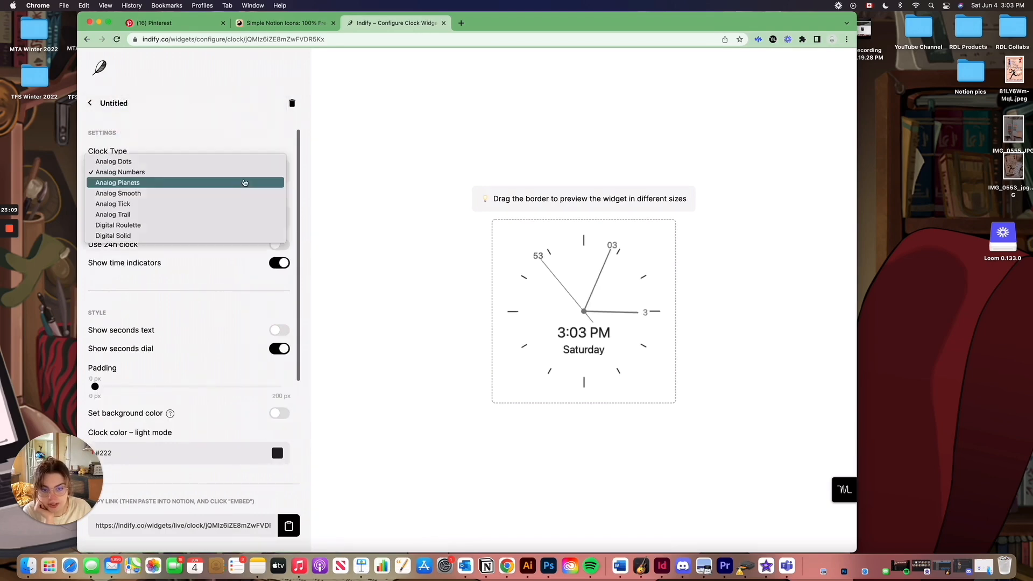
{"action": "left_click", "coordinate": [171, 199]}
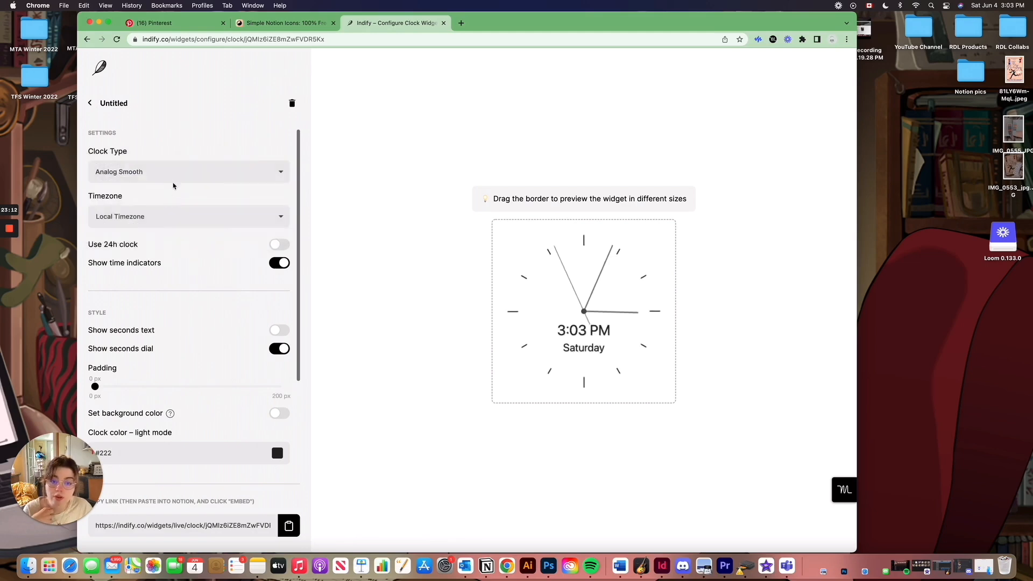
{"action": "left_click", "coordinate": [220, 175]}
{"action": "left_click", "coordinate": [202, 186]}
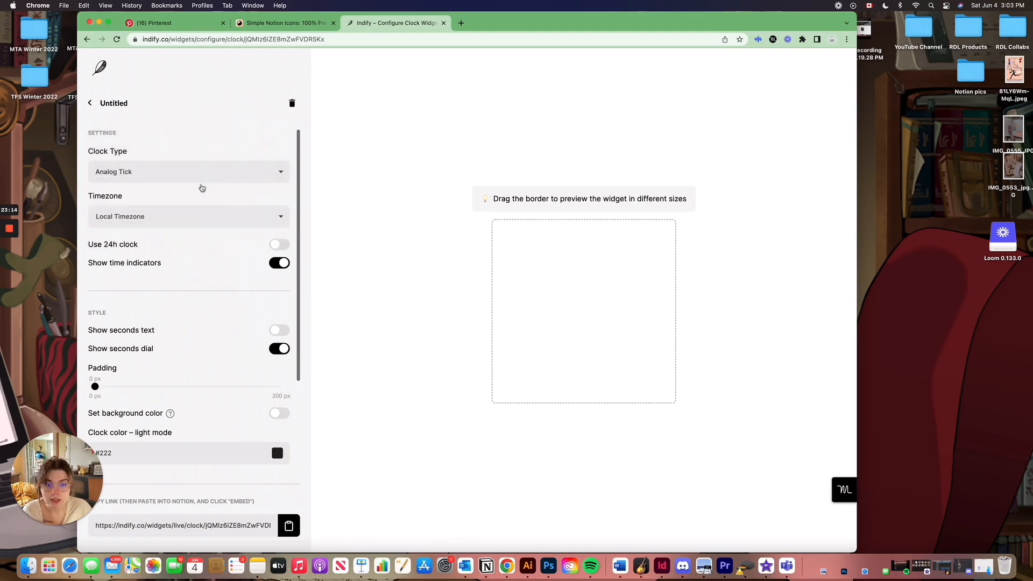
{"action": "left_click", "coordinate": [201, 180]}
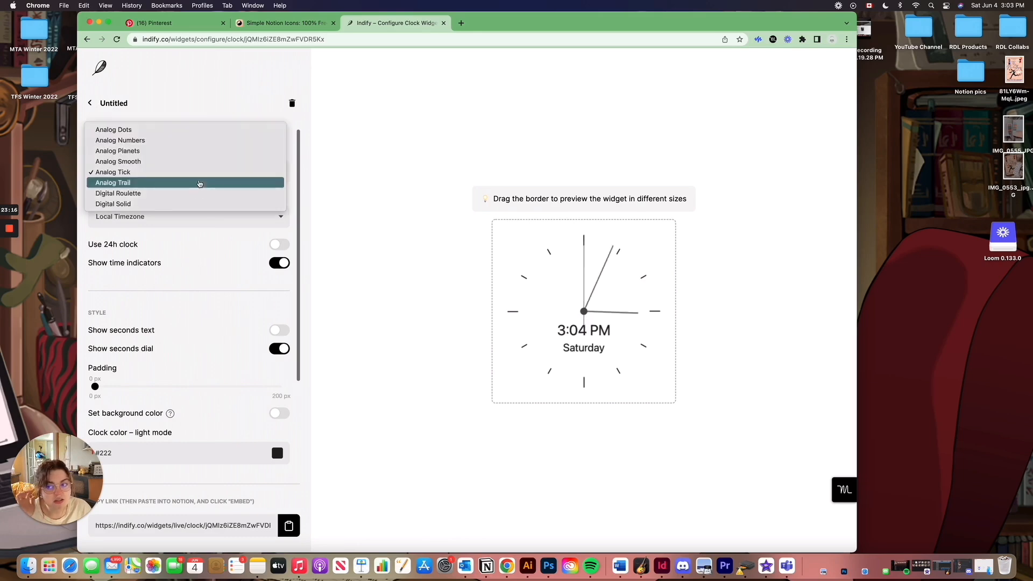
{"action": "left_click", "coordinate": [197, 192]}
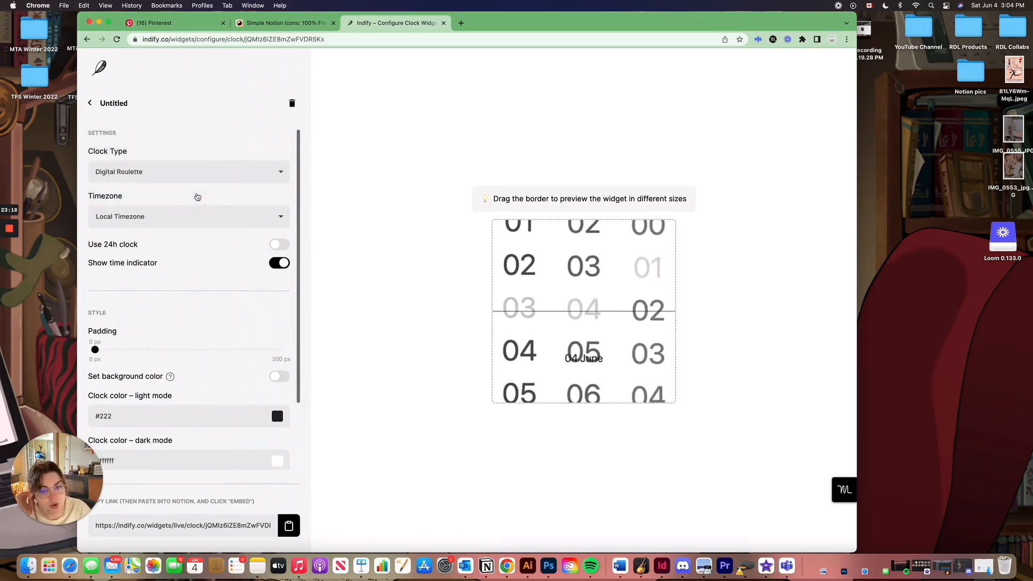
{"action": "left_click", "coordinate": [181, 167]}
{"action": "left_click", "coordinate": [182, 184]}
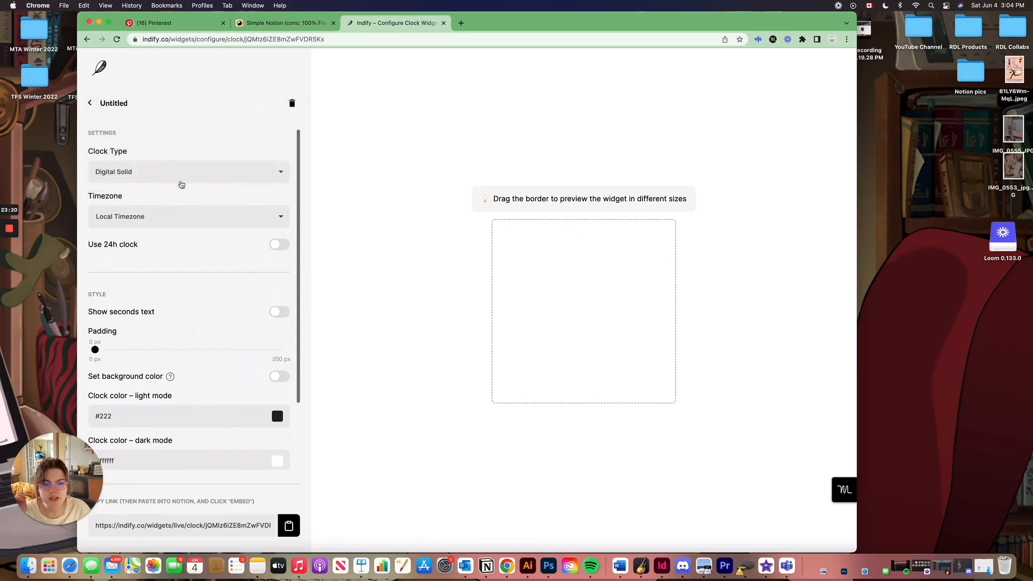
Preview the clock widget as Analog Numbers, Analog Dots, Analog Planets, Analog Tick and Analog Trail.
{"action": "left_click", "coordinate": [191, 180]}
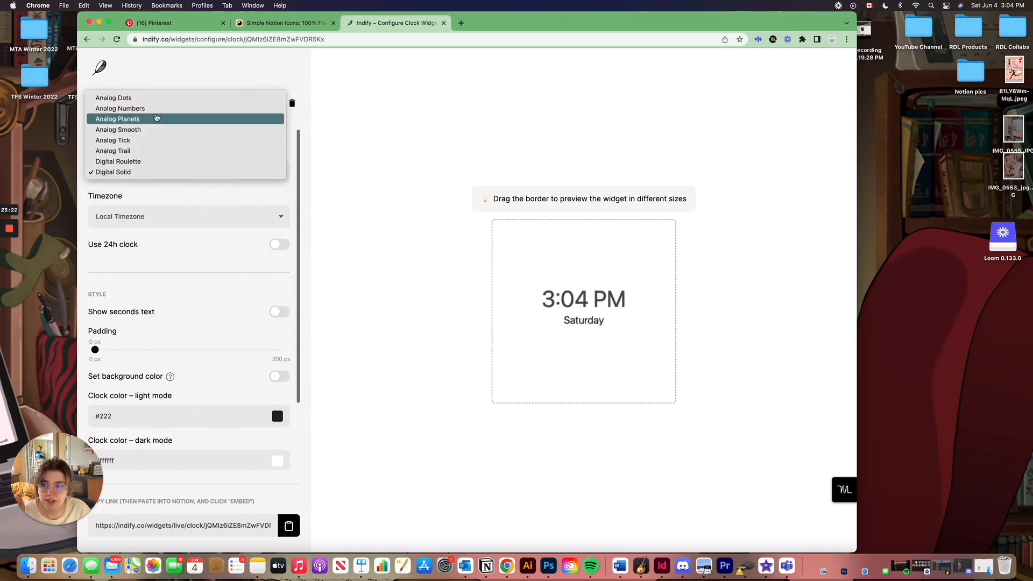
{"action": "left_click", "coordinate": [154, 106]}
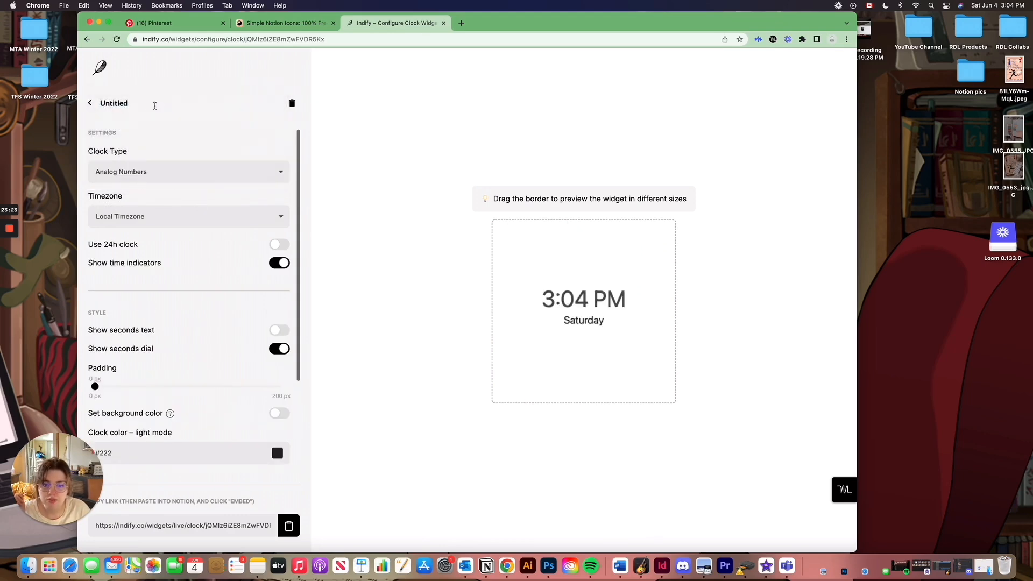
{"action": "left_click", "coordinate": [193, 171]}
{"action": "left_click", "coordinate": [170, 159]}
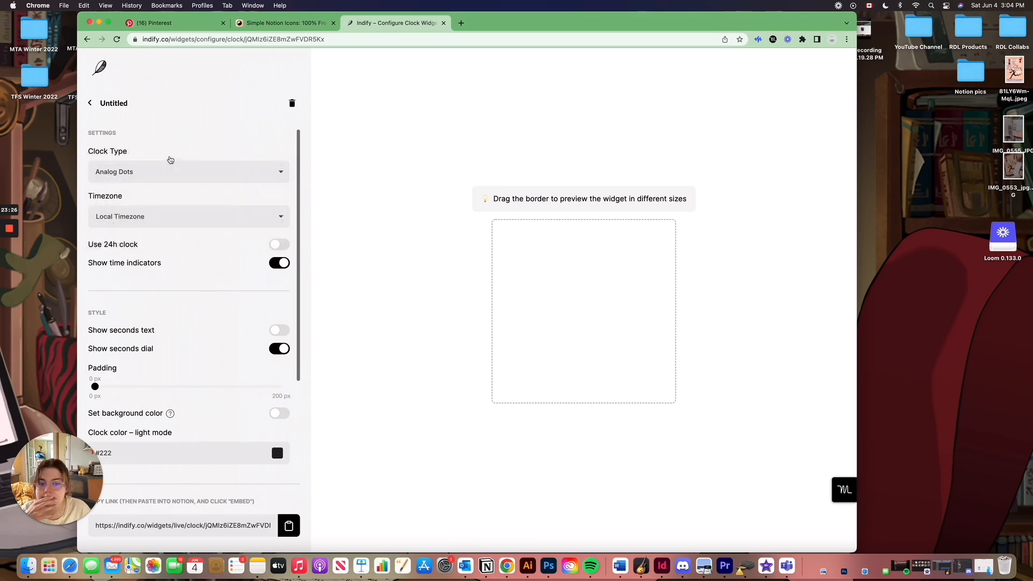
{"action": "left_click", "coordinate": [183, 169]}
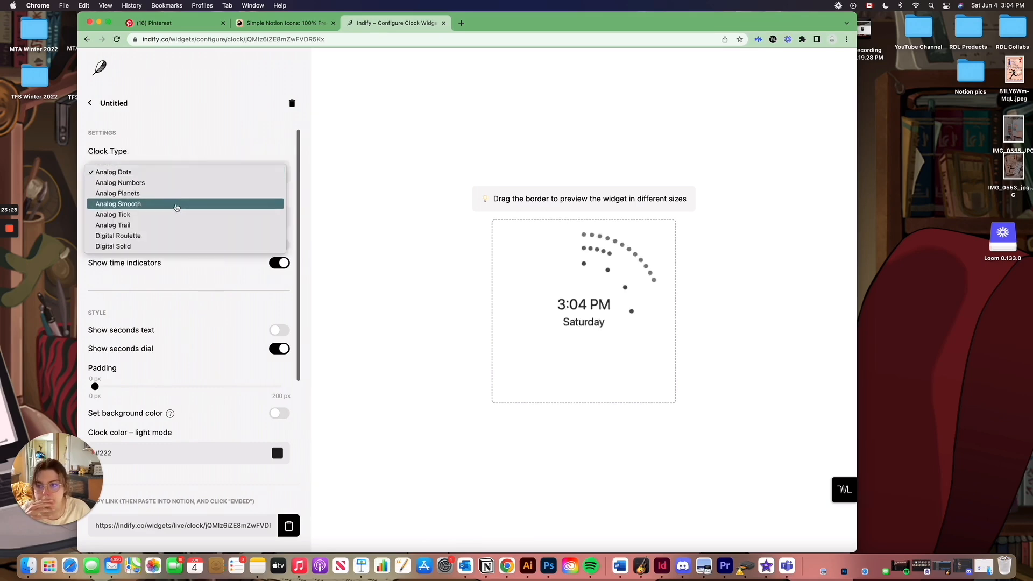
{"action": "left_click", "coordinate": [171, 196]}
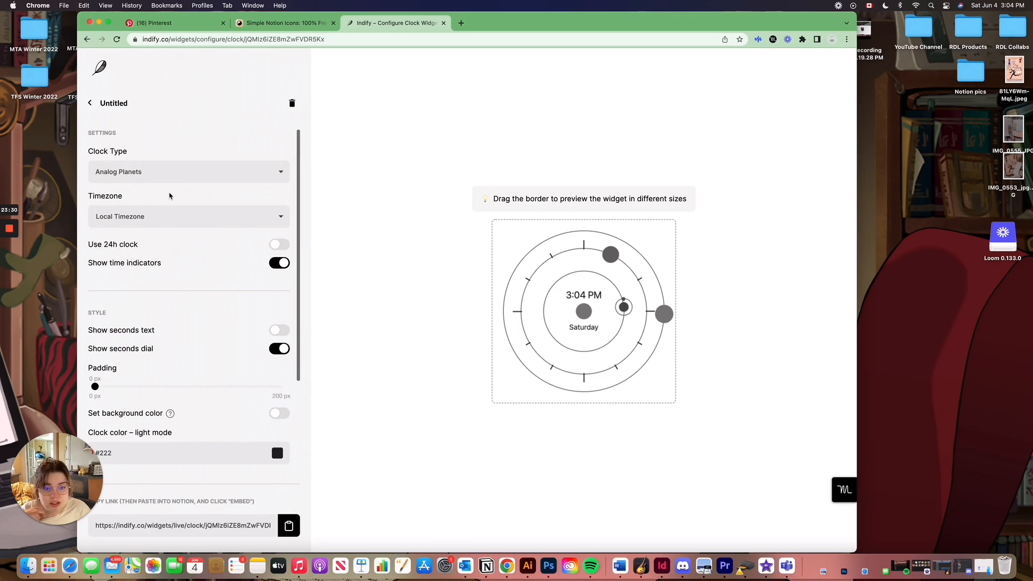
{"action": "left_click", "coordinate": [171, 184]}
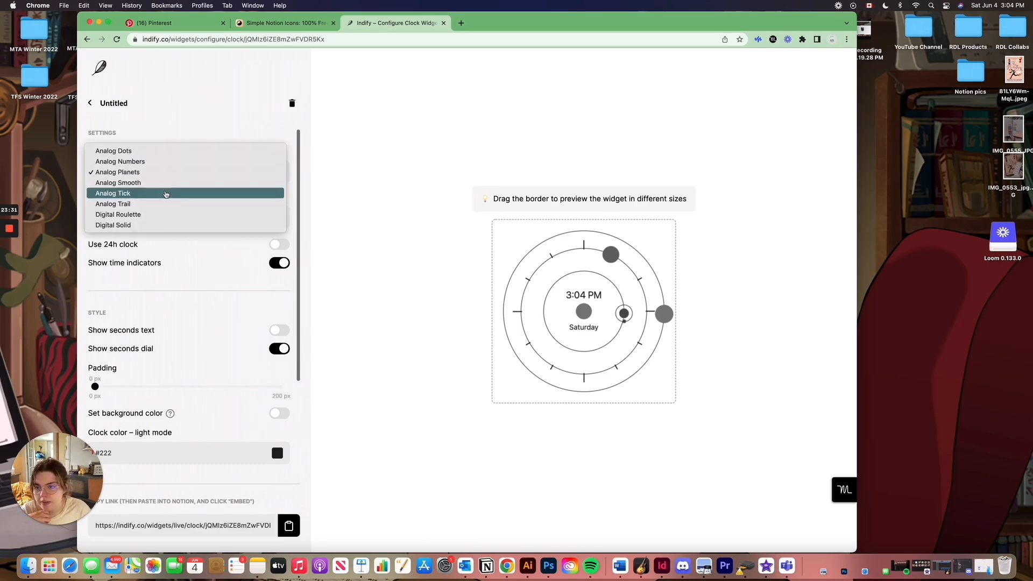
{"action": "left_click", "coordinate": [166, 193]}
{"action": "left_click", "coordinate": [159, 176]}
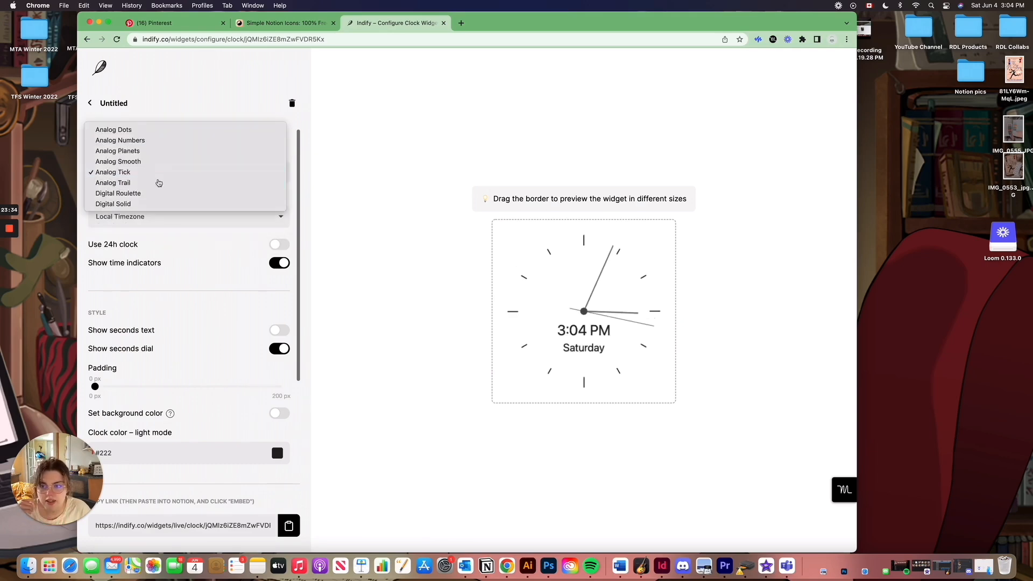
{"action": "left_click", "coordinate": [159, 183]}
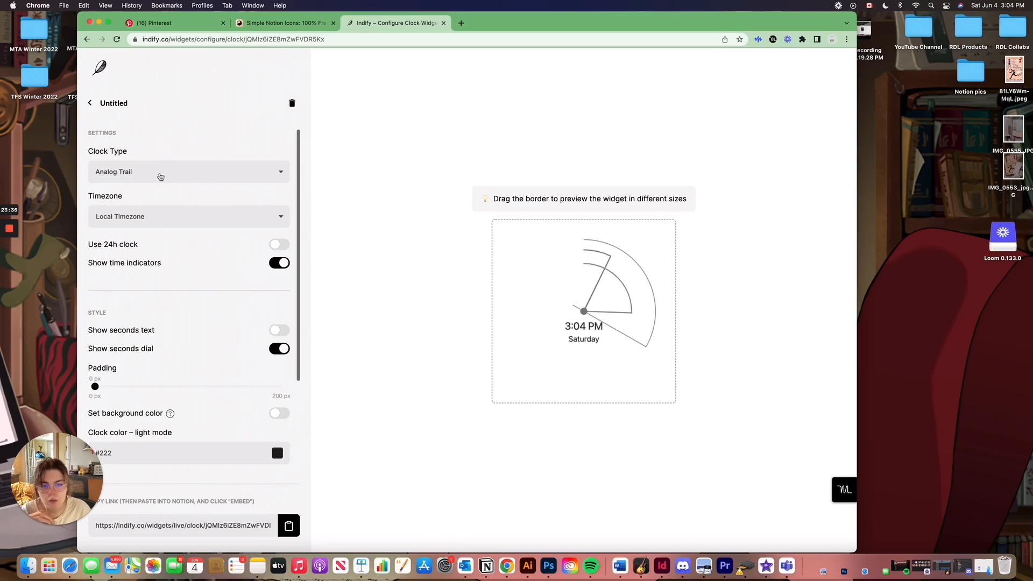
Set the clock type to Digital Solid and its light-mode colour to green #0f7b6c.
{"action": "left_click", "coordinate": [160, 176]}
{"action": "left_click", "coordinate": [155, 196]}
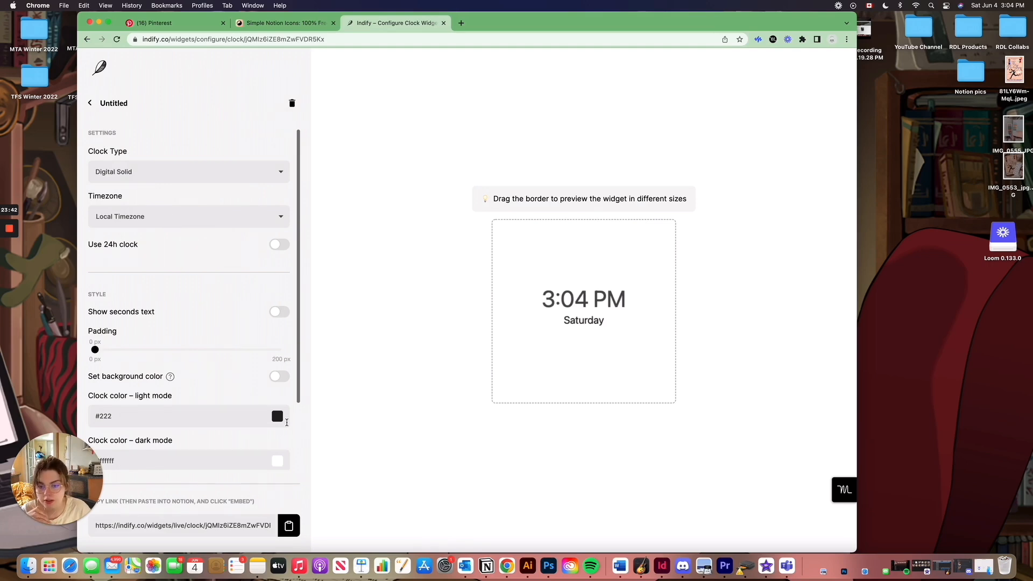
{"action": "left_click", "coordinate": [285, 419]}
{"action": "left_click", "coordinate": [347, 425]}
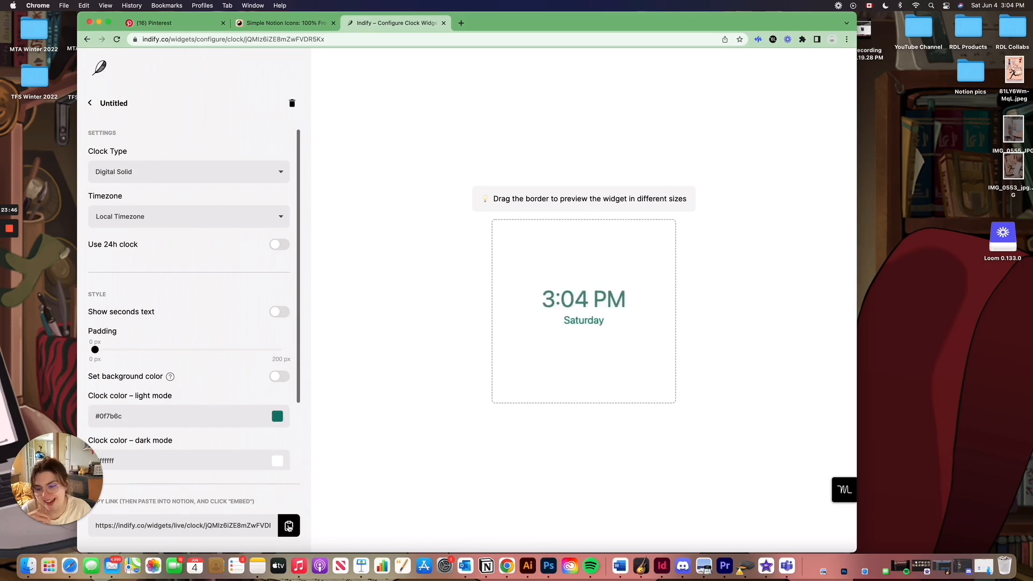
Copy the clock widget's link and embed it beneath the image beside the calendar on the Notion home page.
{"action": "left_click", "coordinate": [289, 526]}
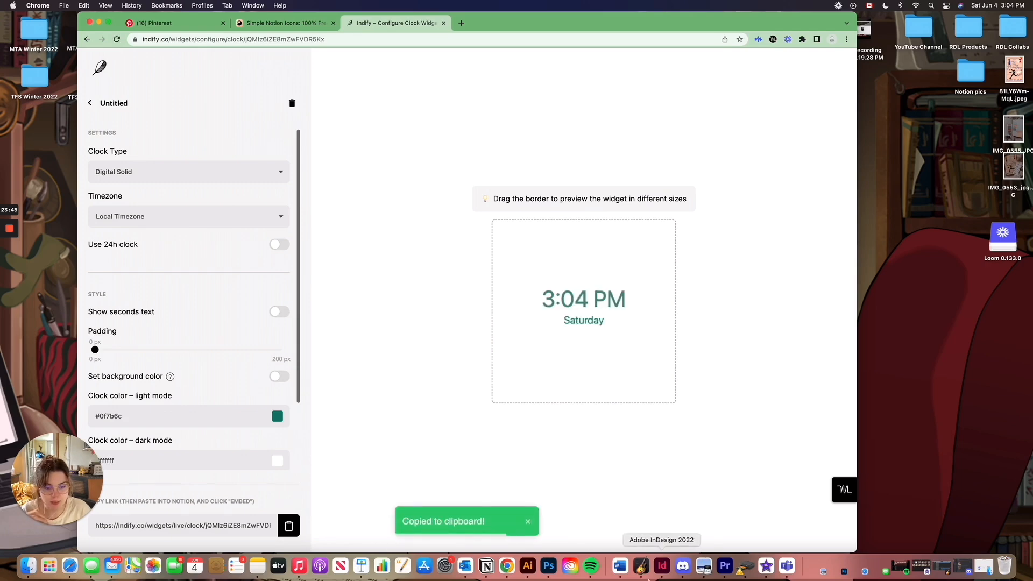
{"action": "left_click", "coordinate": [488, 566]}
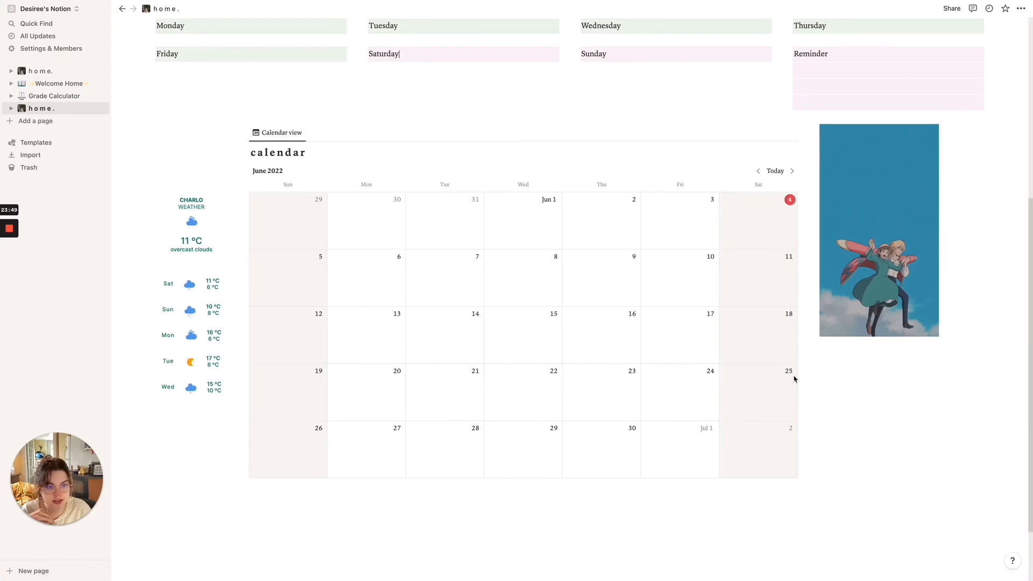
{"action": "left_click", "coordinate": [804, 130]}
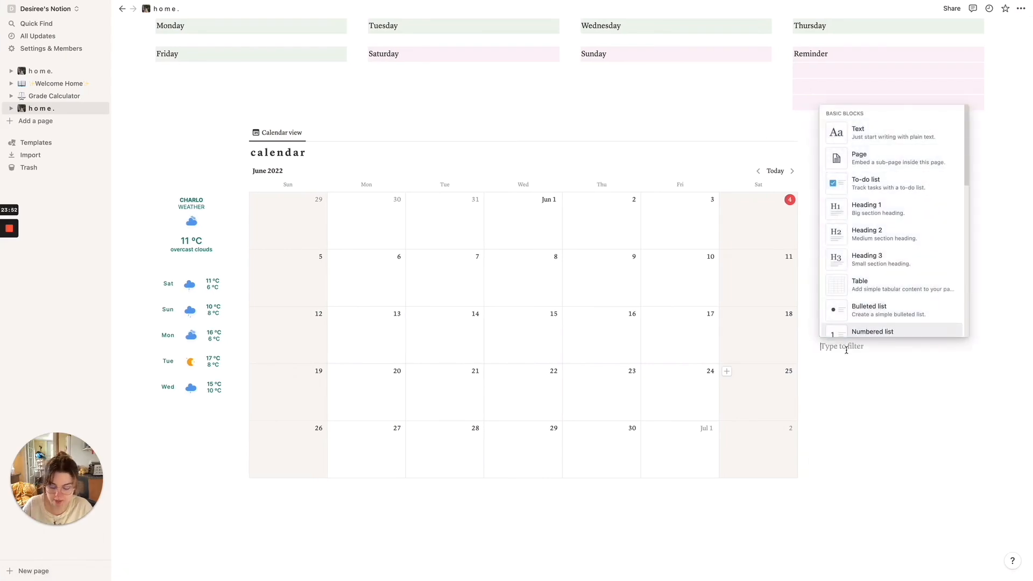
{"action": "key", "text": "super+v"}
{"action": "left_click", "coordinate": [914, 401]}
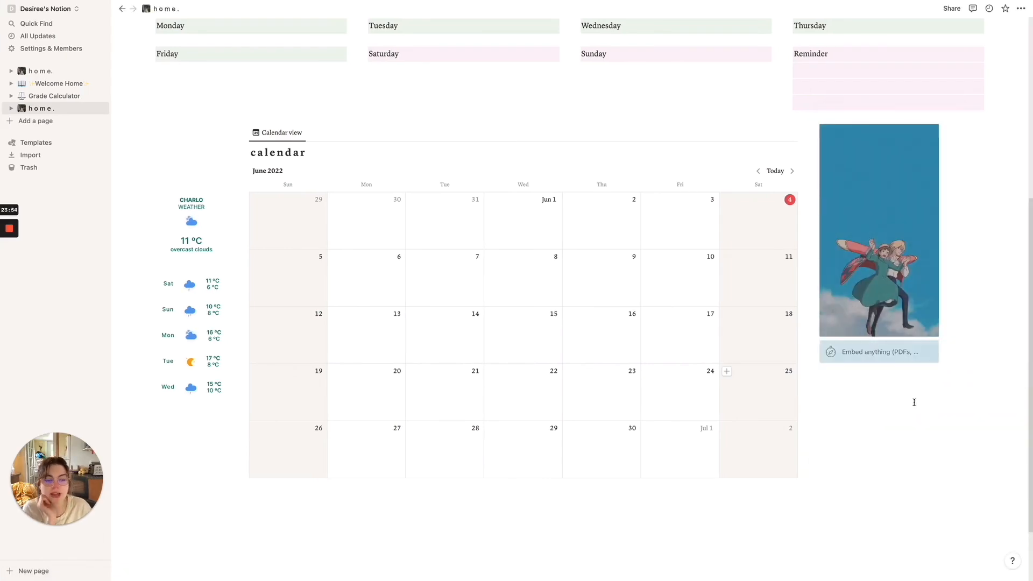
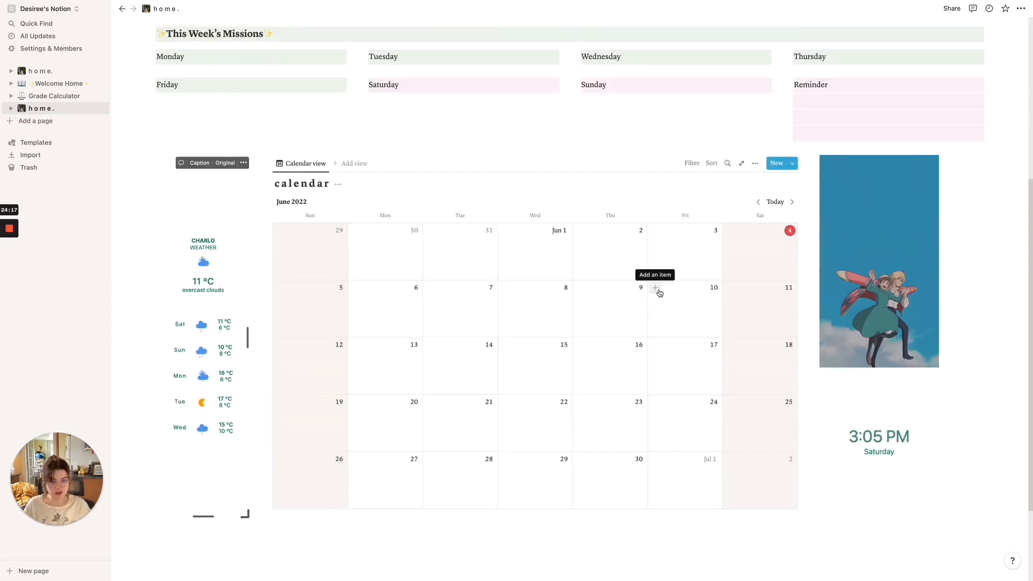
Add a new item to June 10 in the calendar and open its page.
{"action": "left_click", "coordinate": [656, 288]}
{"action": "left_click", "coordinate": [747, 333]}
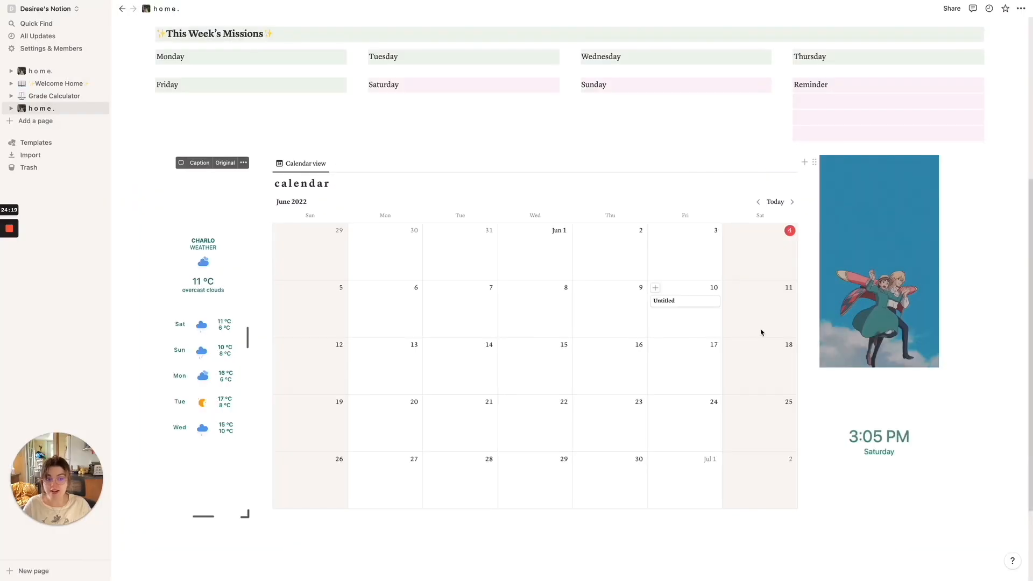
{"action": "left_click", "coordinate": [667, 301]}
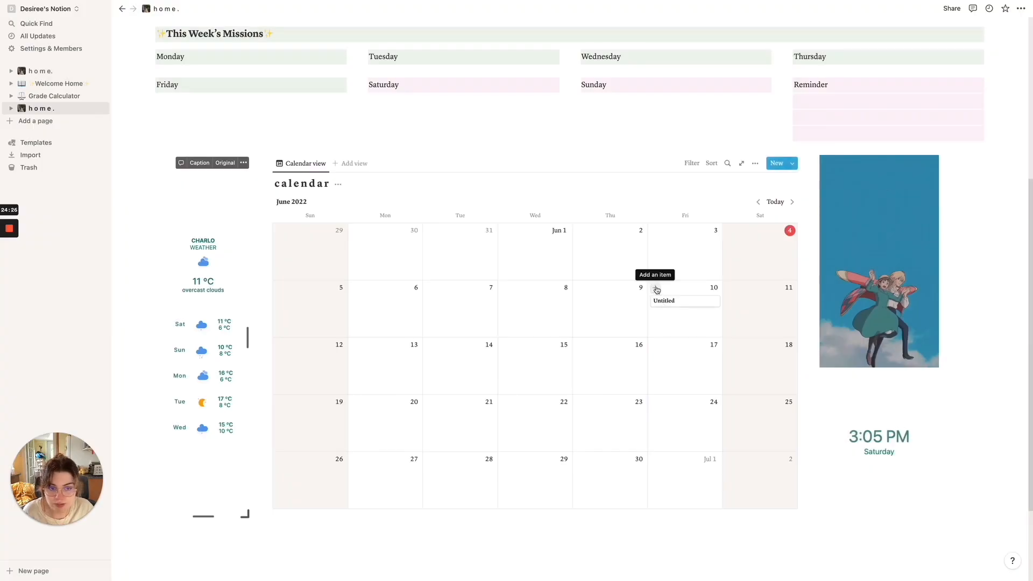
{"action": "left_click", "coordinate": [666, 302]}
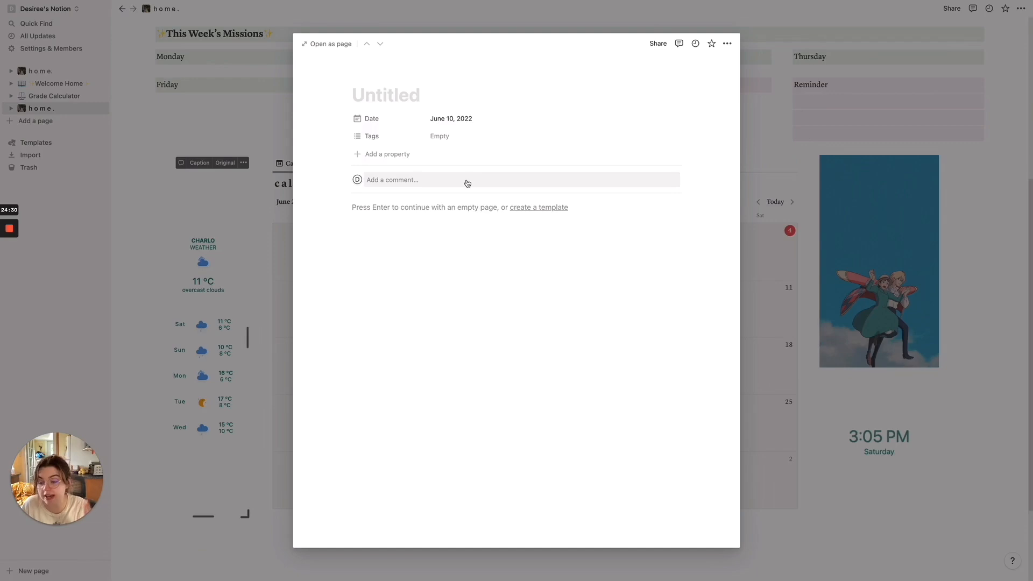
Title the June 10 item "Trip Halifax", add the body text "Beyond Van Gogh Experience", and close its page.
{"action": "type", "text": "Trip Ga"}
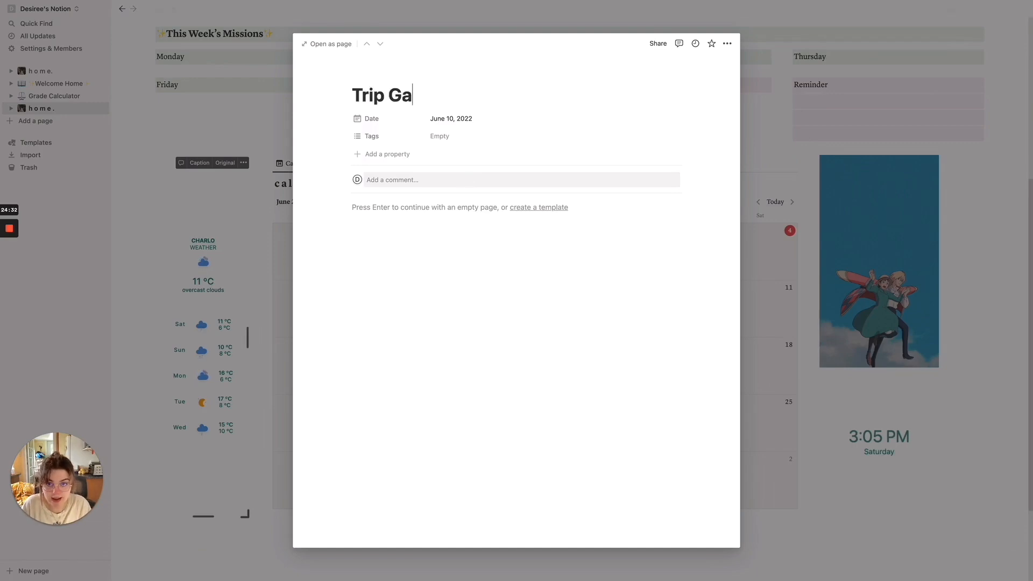
{"action": "key", "text": "BackSpace"}
{"action": "key", "text": "BackSpace"}
{"action": "type", "text": "Halifax"}
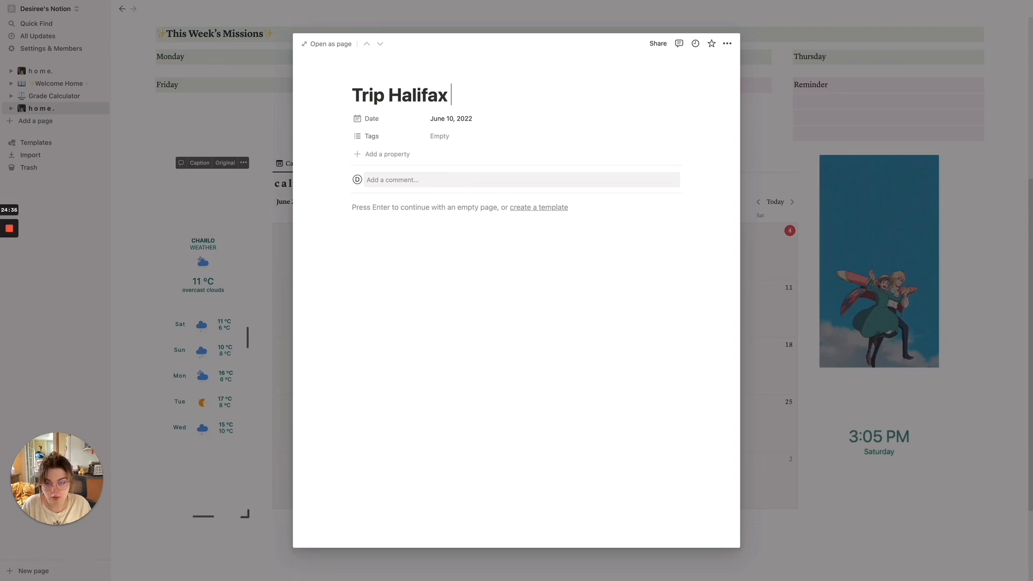
{"action": "key", "text": "Return"}
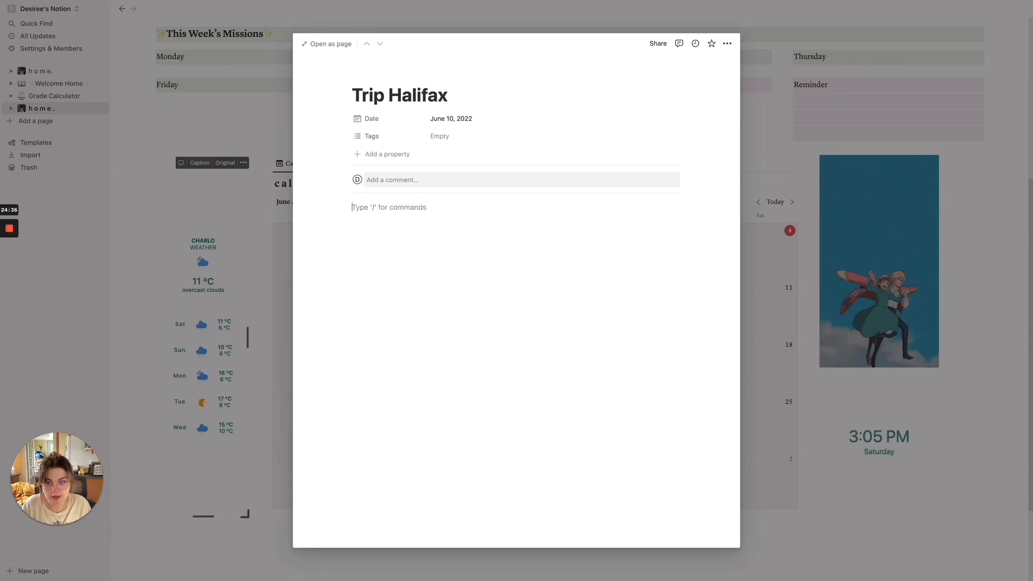
{"action": "type", "text": "Beyond Van Gogh Experience"}
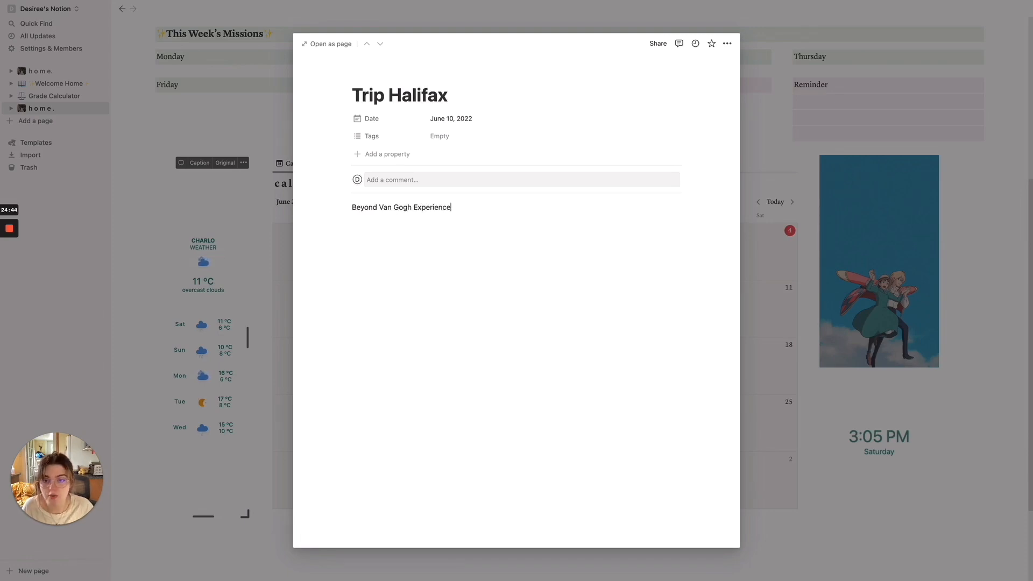
{"action": "left_click", "coordinate": [764, 166]}
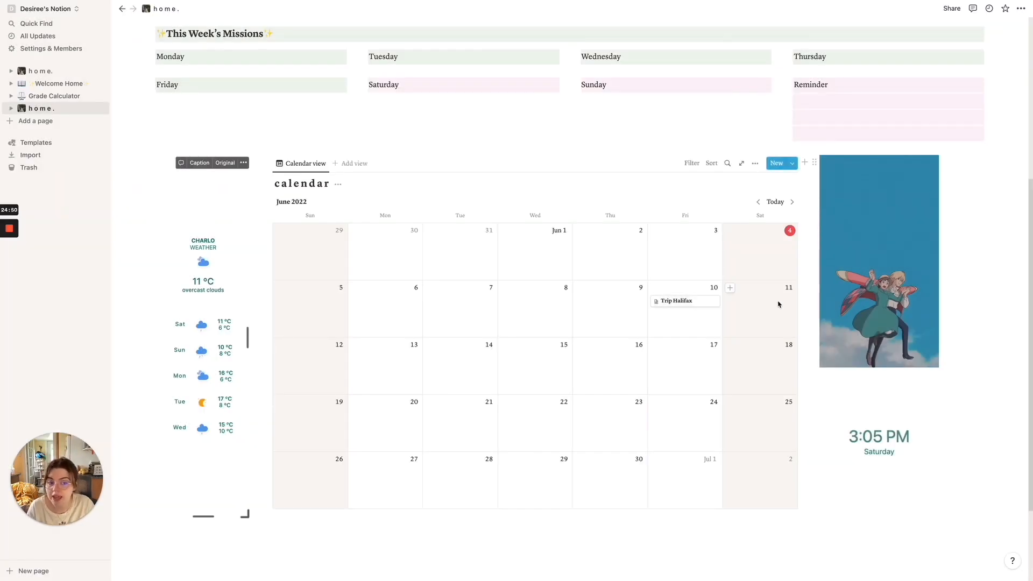
Add a new item to June 11 in the calendar and open its page.
{"action": "left_click", "coordinate": [730, 288]}
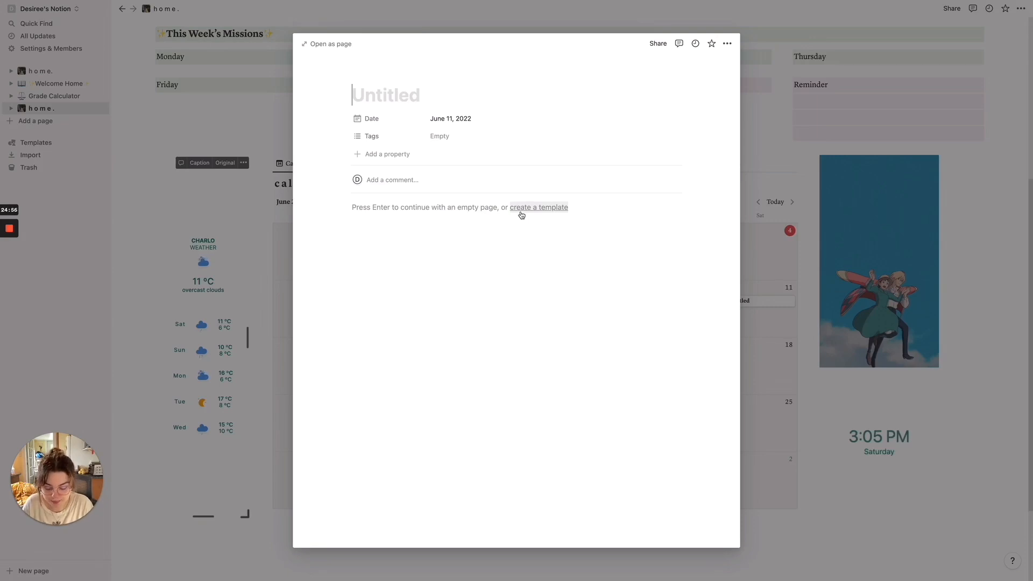
{"action": "type", "text": "Cardia"}
{"action": "key", "text": "BackSpace"}
{"action": "key", "text": "BackSpace"}
{"action": "key", "text": "BackSpace"}
{"action": "key", "text": "BackSpace"}
{"action": "key", "text": "BackSpace"}
{"action": "key", "text": "BackSpace"}
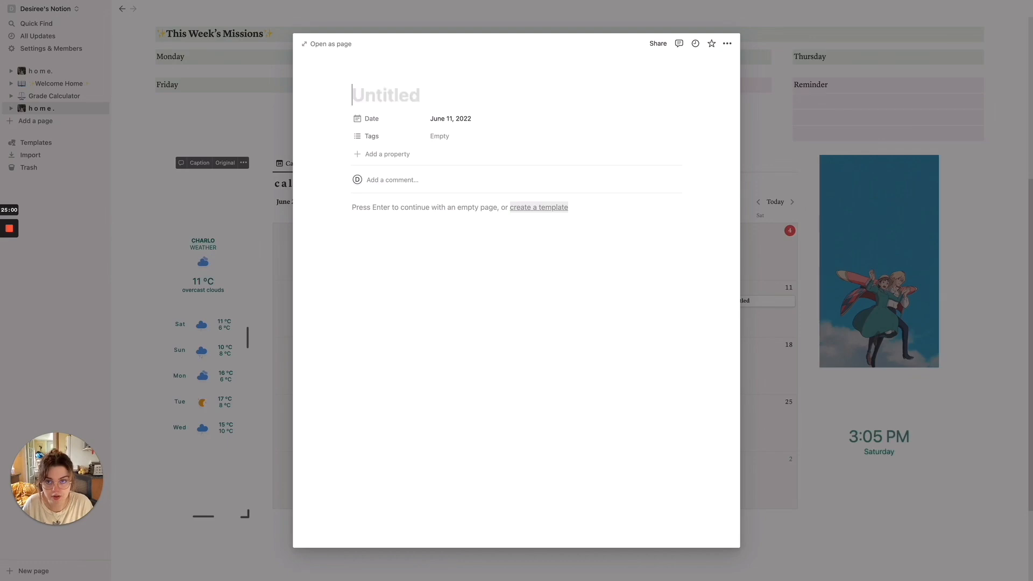
Title the June 11 item "Workshop Meeting" and delete the Time property from its page.
{"action": "type", "text": "Workshop Mee"}
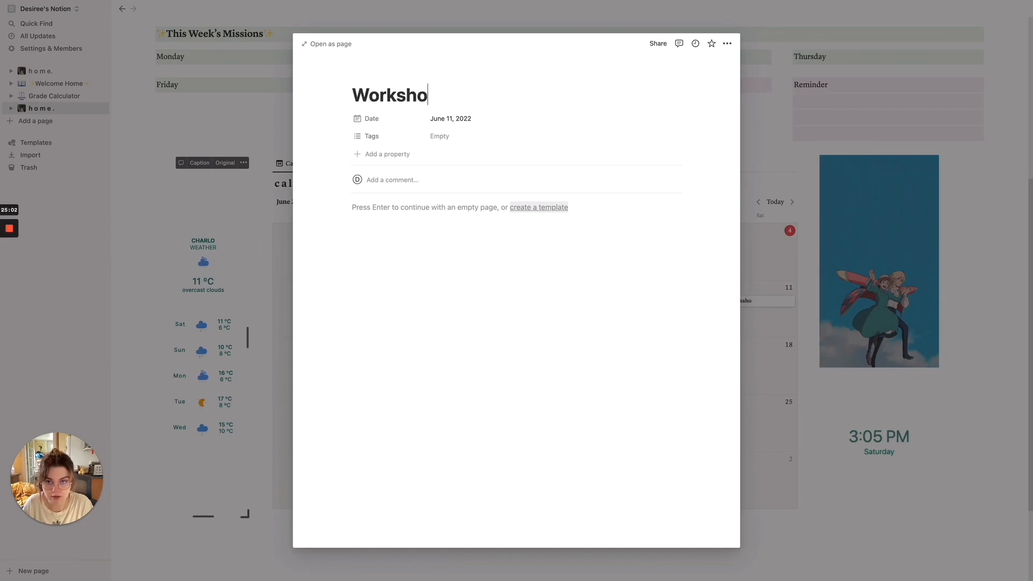
{"action": "type", "text": "ting"}
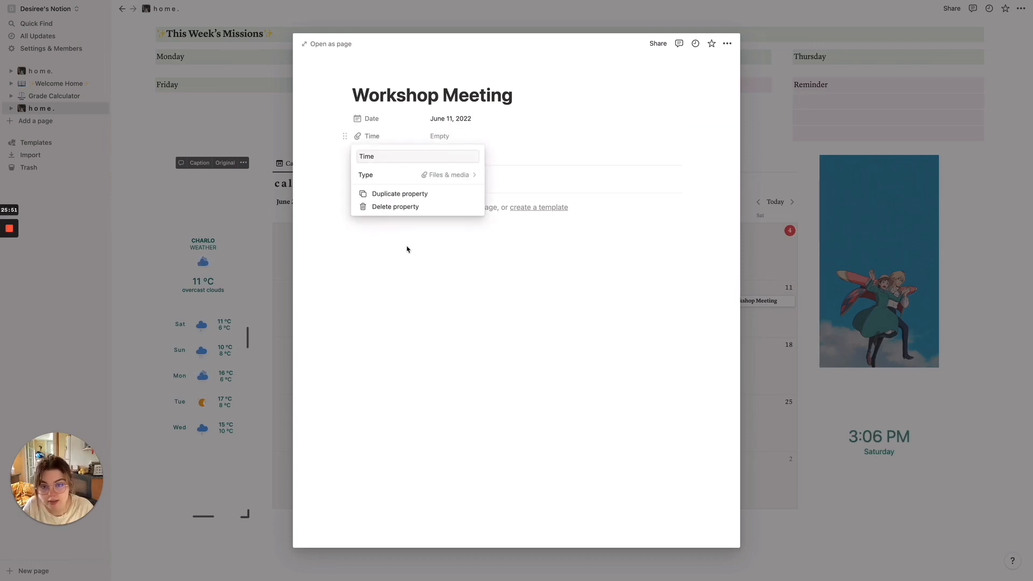
{"action": "left_click", "coordinate": [408, 206]}
{"action": "left_click", "coordinate": [522, 297]}
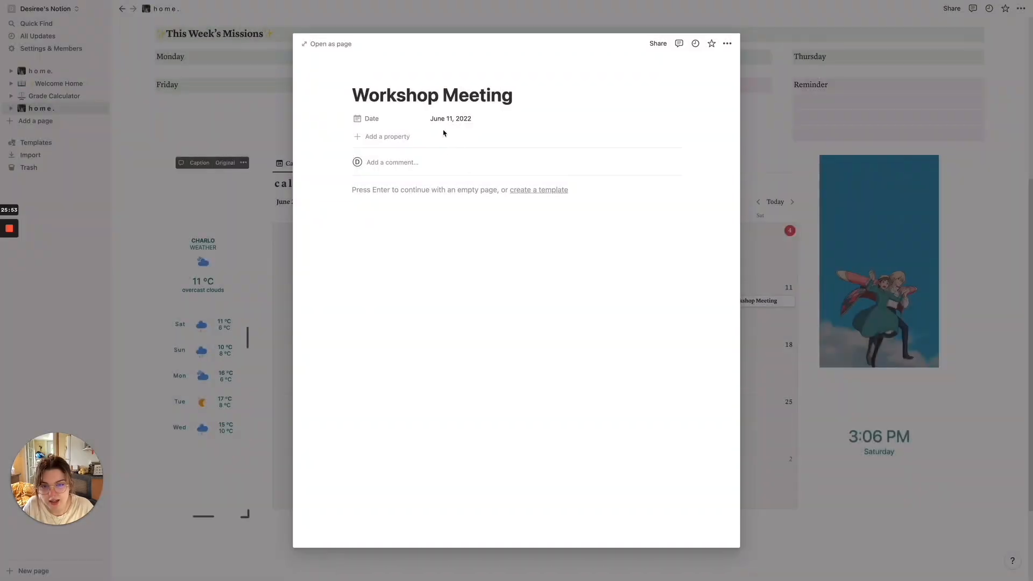
Include a time in the Workshop Meeting date, set it to 11:00 AM, and close the item's page.
{"action": "left_click", "coordinate": [449, 118]}
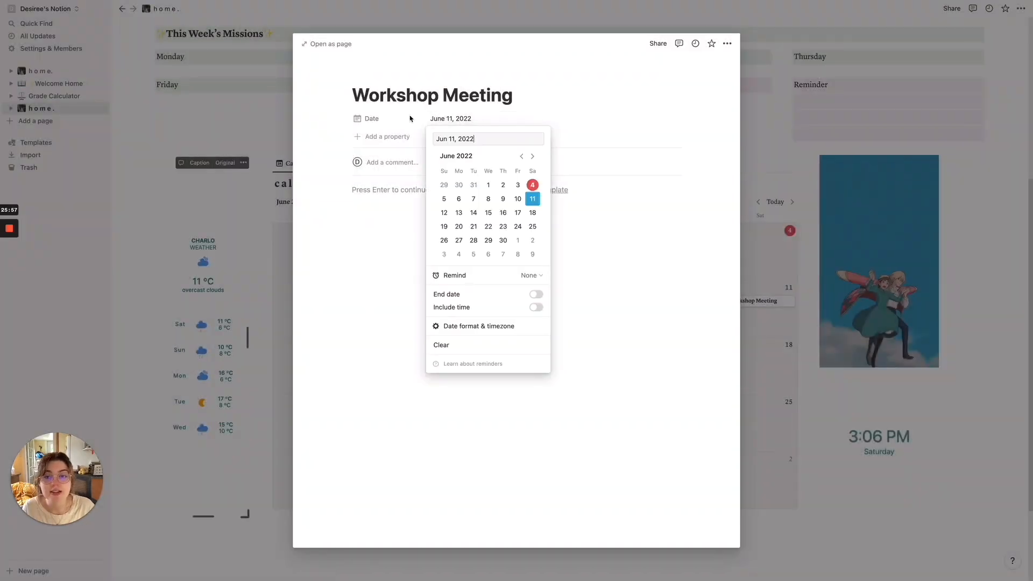
{"action": "left_click", "coordinate": [390, 132]}
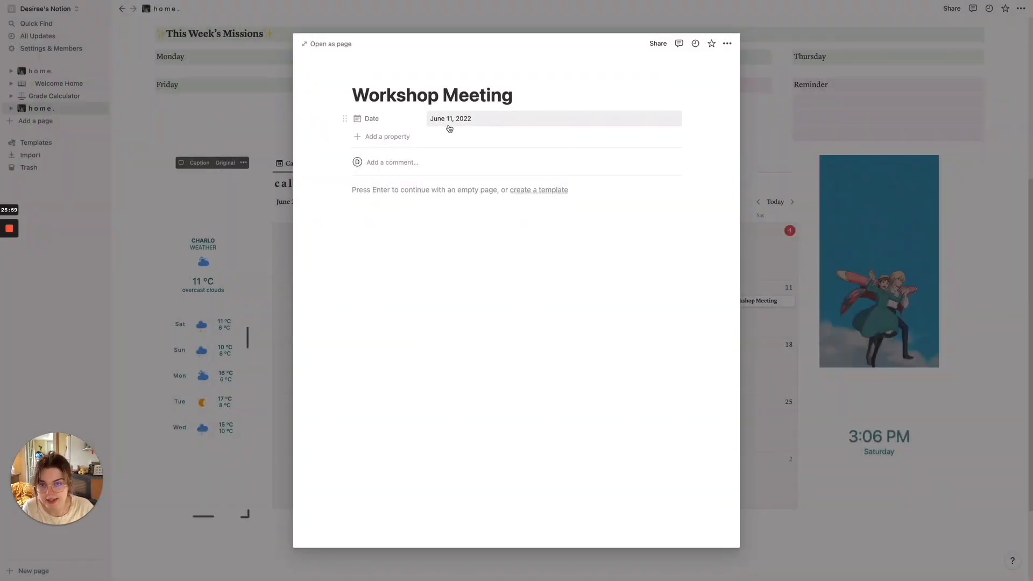
{"action": "left_click", "coordinate": [461, 121]}
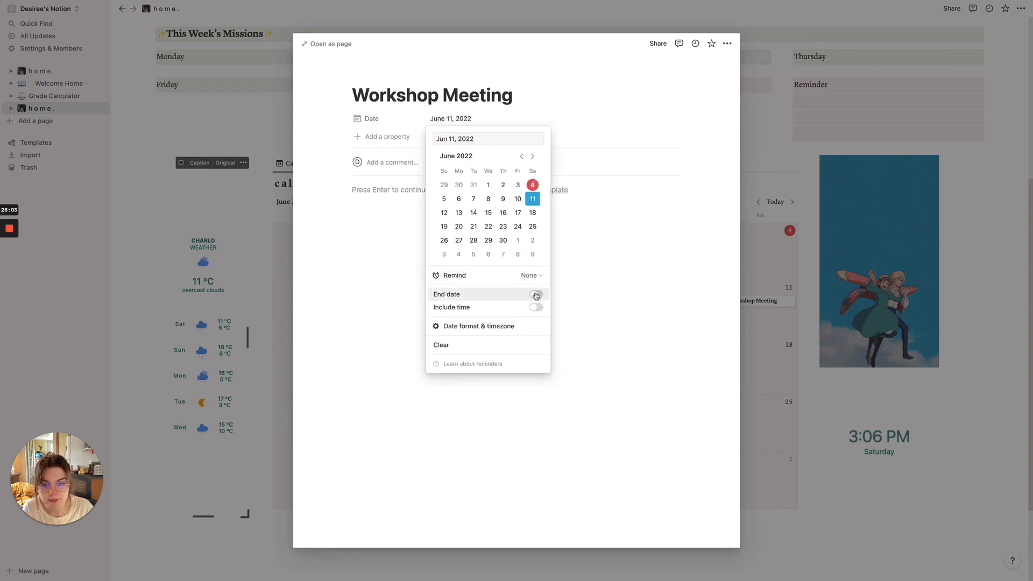
{"action": "left_click", "coordinate": [536, 307]}
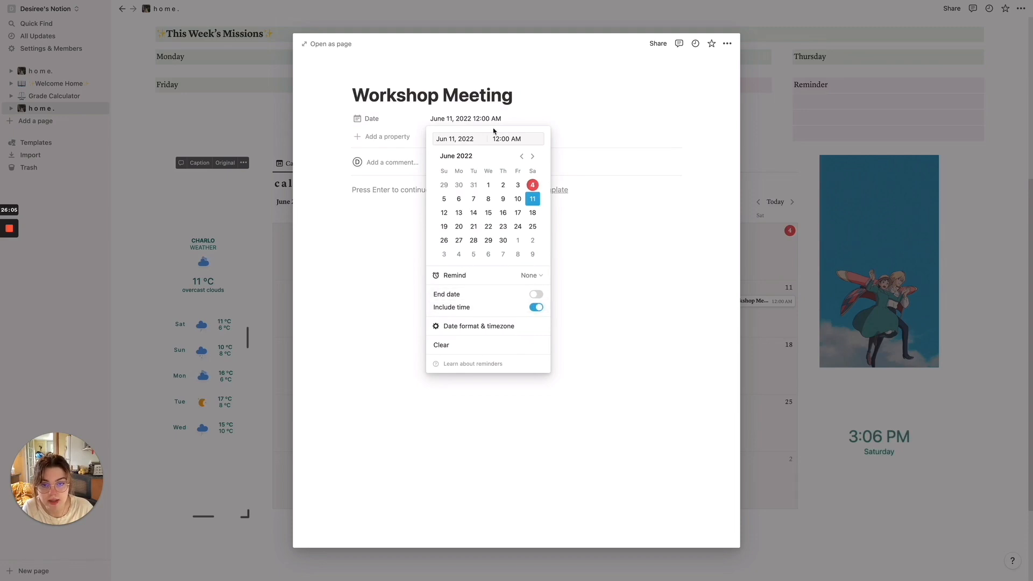
{"action": "key", "text": "BackSpace"}
{"action": "type", "text": "1"}
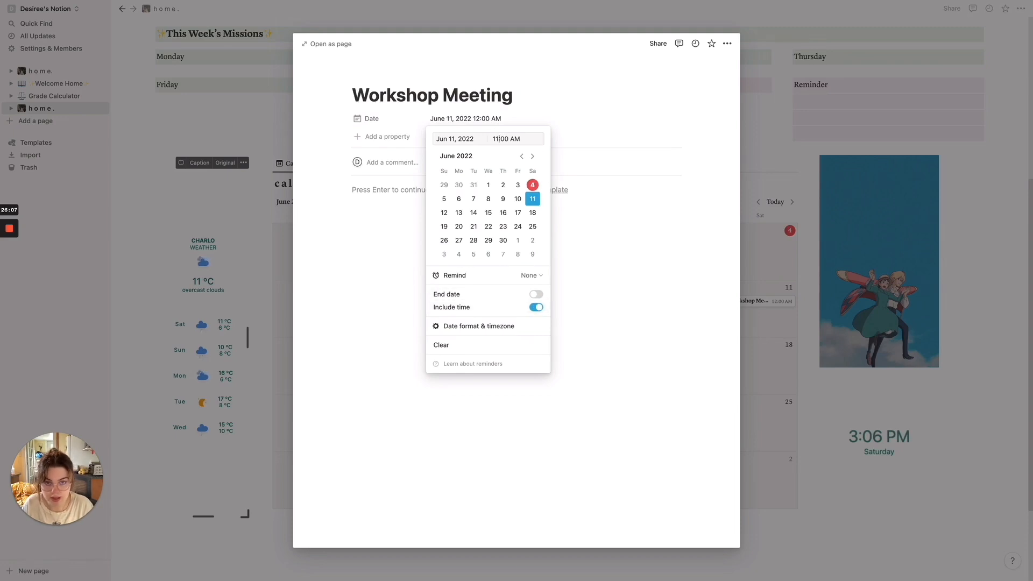
{"action": "left_click", "coordinate": [611, 270]}
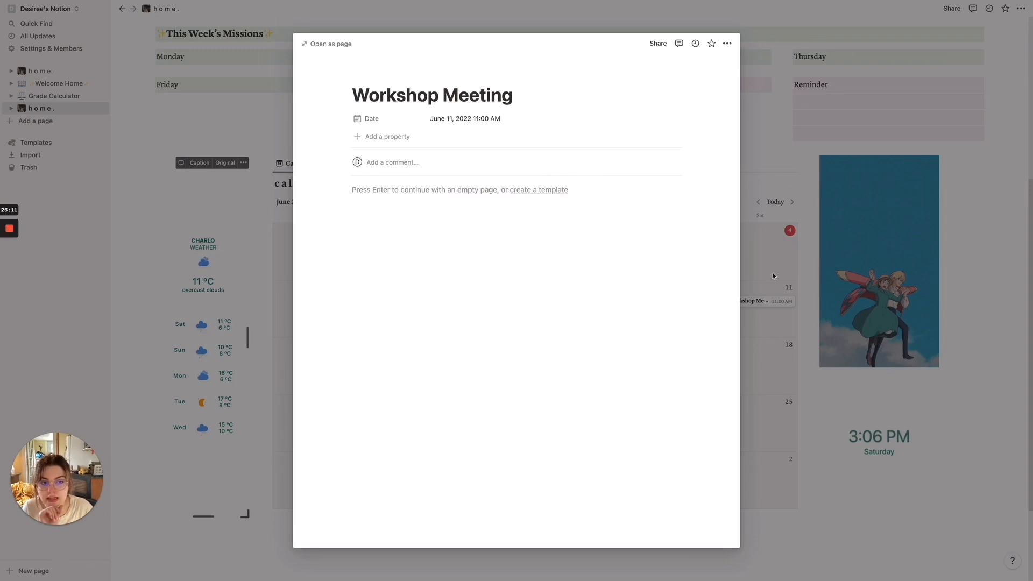
{"action": "left_click", "coordinate": [784, 178]}
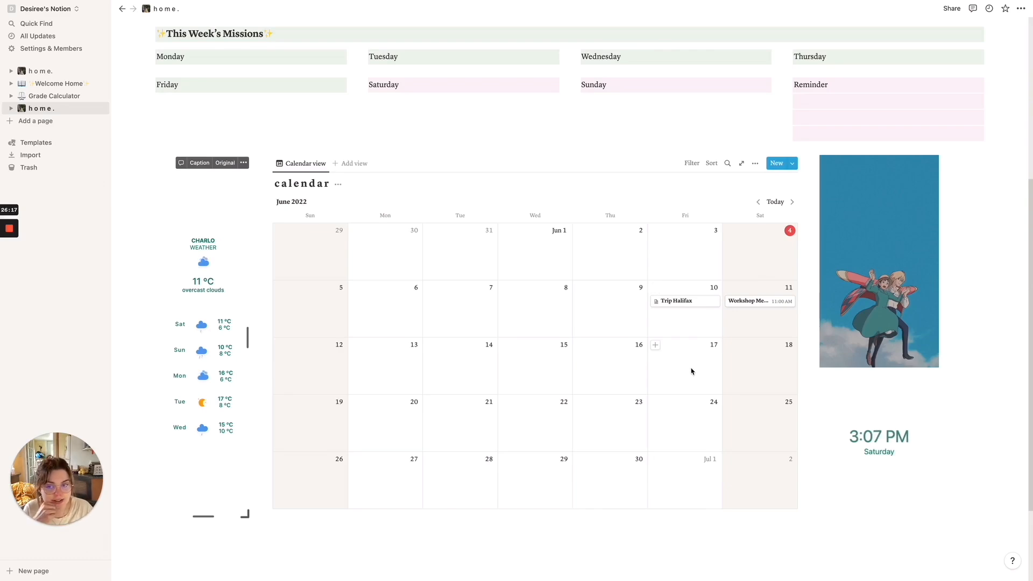
Review the layouts of the old home page, the Welcome Home page and the new home page with the calendar.
{"action": "scroll", "coordinate": [645, 366], "scroll_direction": "up", "scroll_amount": 5}
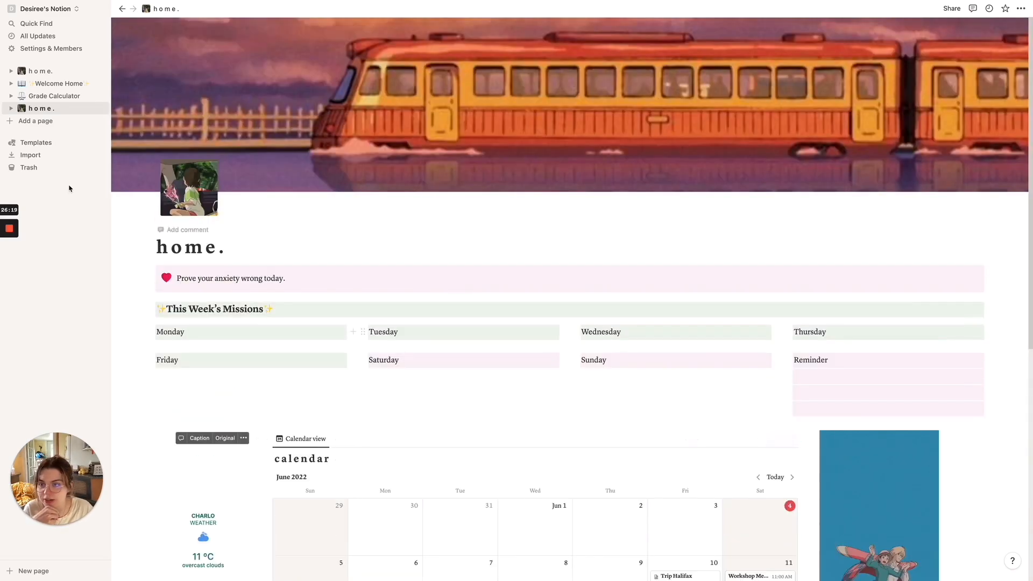
{"action": "left_click", "coordinate": [34, 72]}
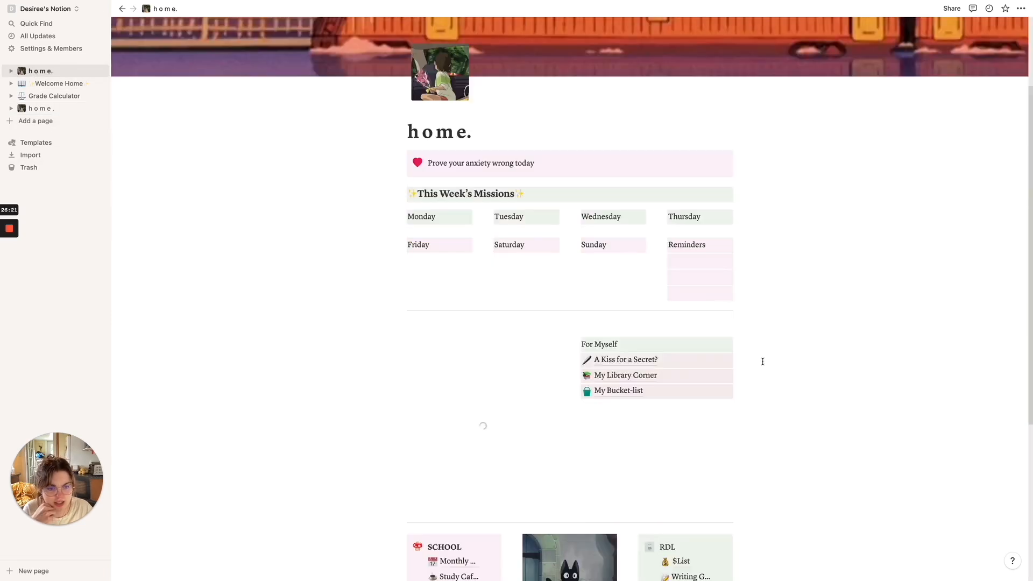
{"action": "scroll", "coordinate": [762, 361], "scroll_direction": "down", "scroll_amount": 1}
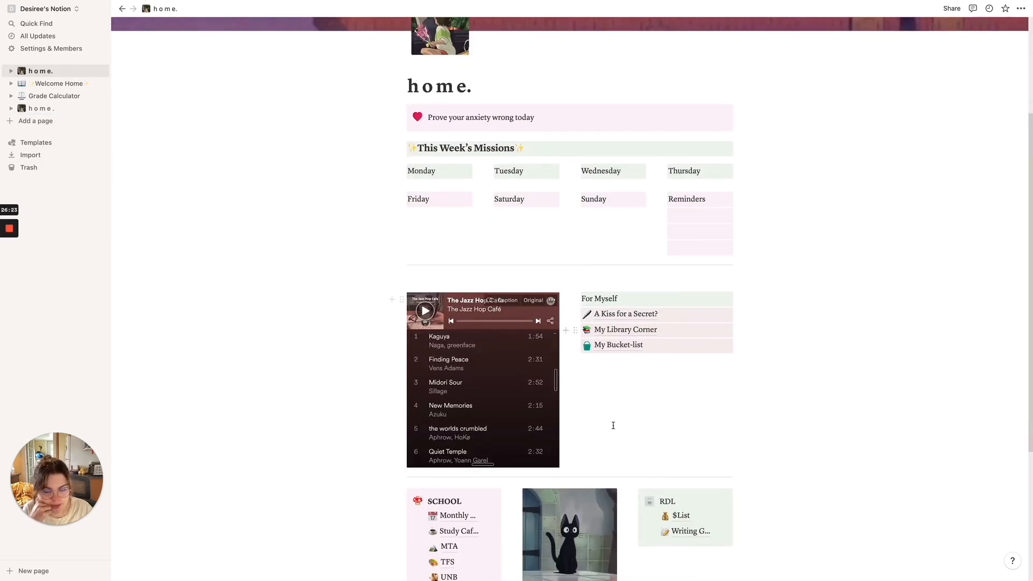
{"action": "scroll", "coordinate": [566, 458], "scroll_direction": "down", "scroll_amount": 3}
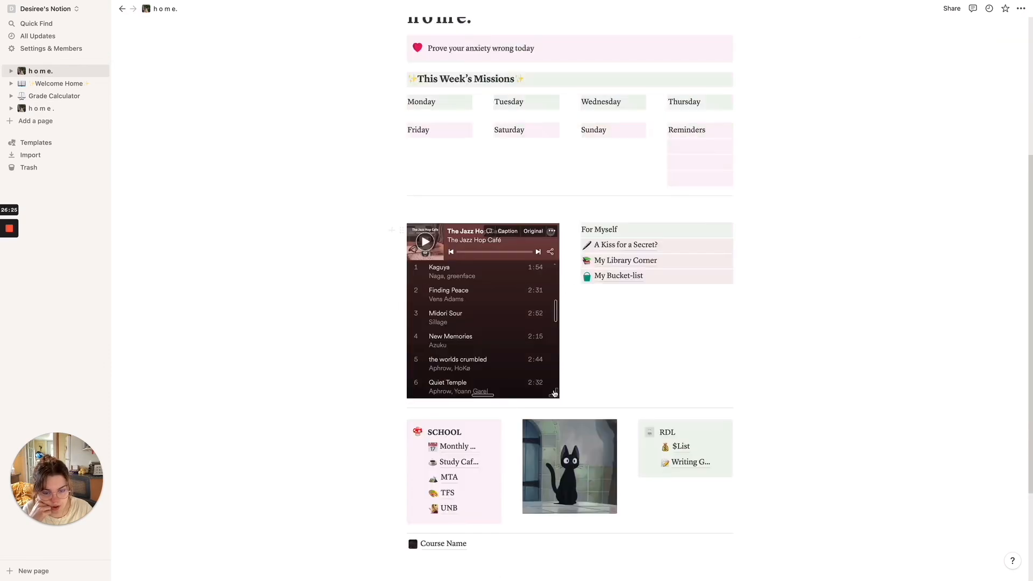
{"action": "left_click", "coordinate": [48, 85]}
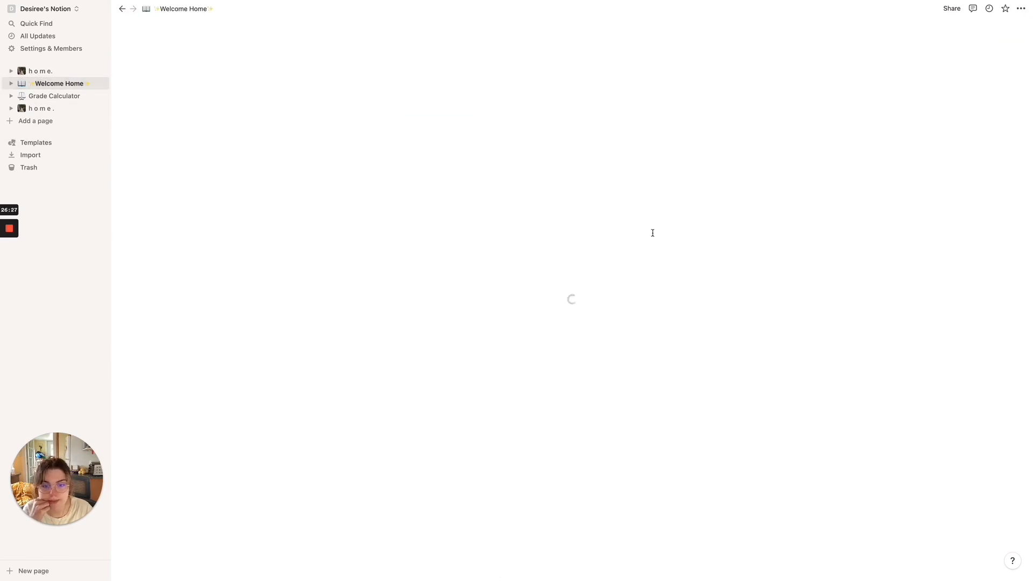
{"action": "scroll", "coordinate": [161, 127], "scroll_direction": "down", "scroll_amount": 4}
{"action": "left_click", "coordinate": [43, 109]}
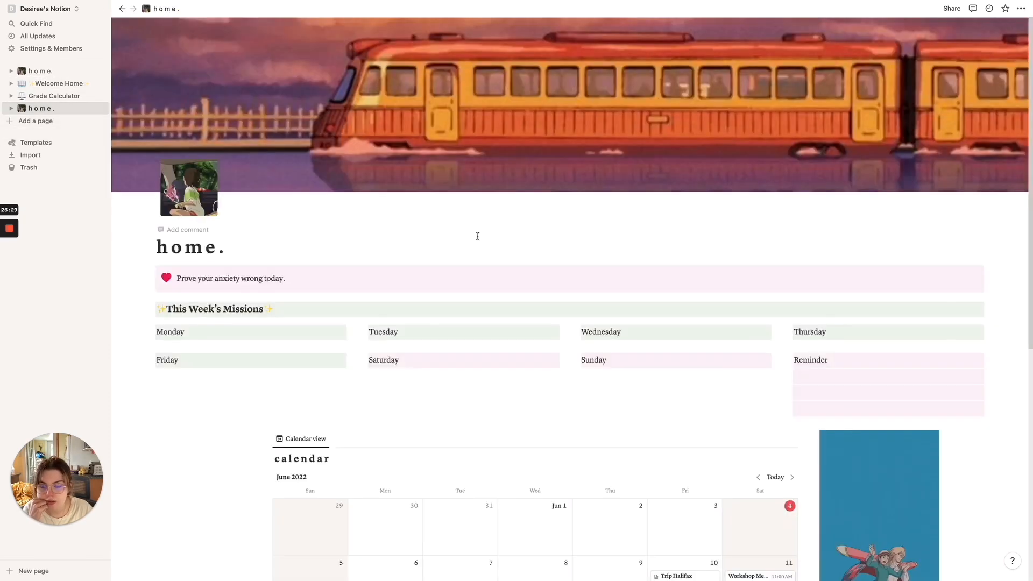
{"action": "scroll", "coordinate": [719, 371], "scroll_direction": "down", "scroll_amount": 5}
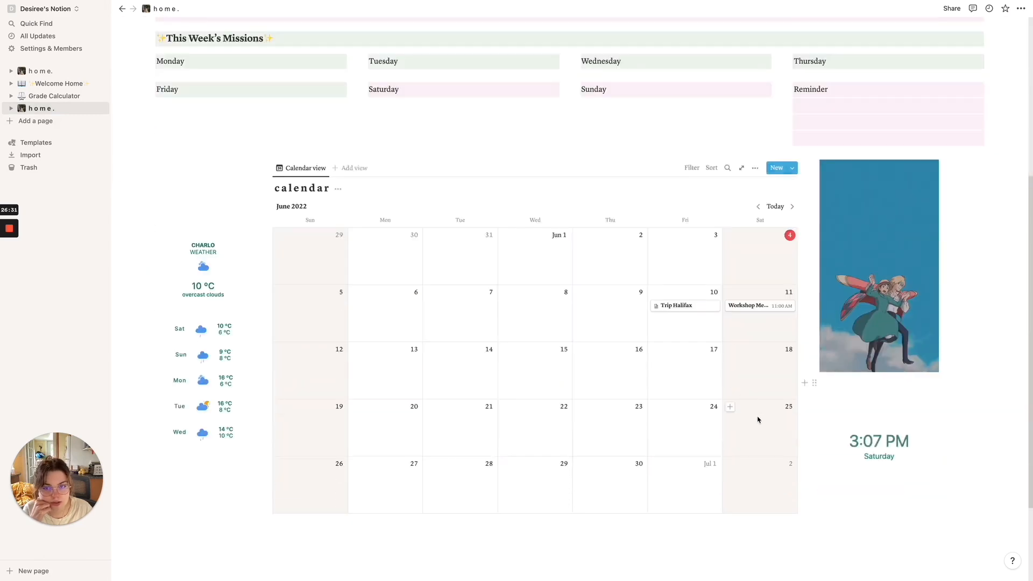
{"action": "scroll", "coordinate": [199, 411], "scroll_direction": "up", "scroll_amount": 5}
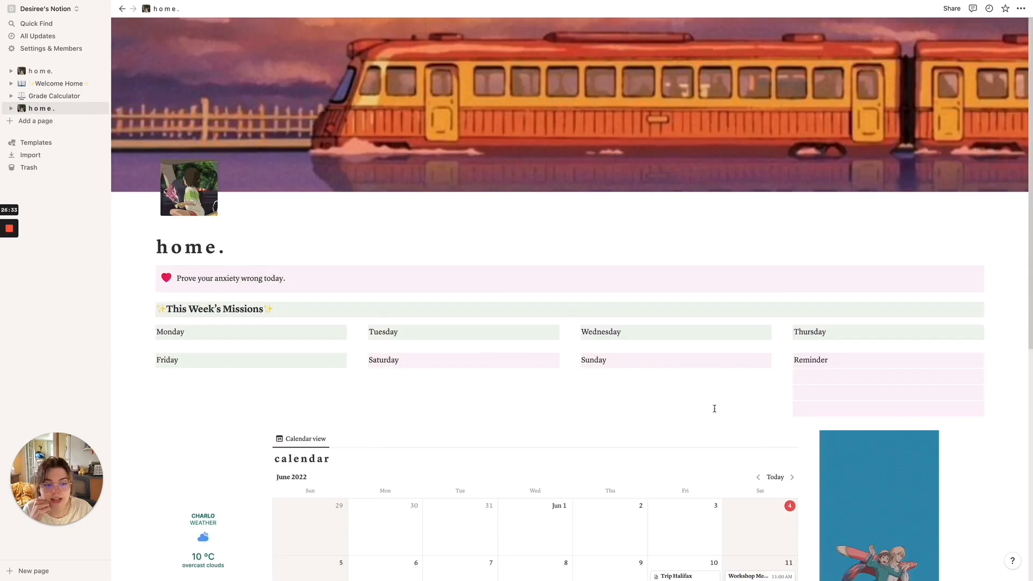
{"action": "scroll", "coordinate": [843, 437], "scroll_direction": "down", "scroll_amount": 5}
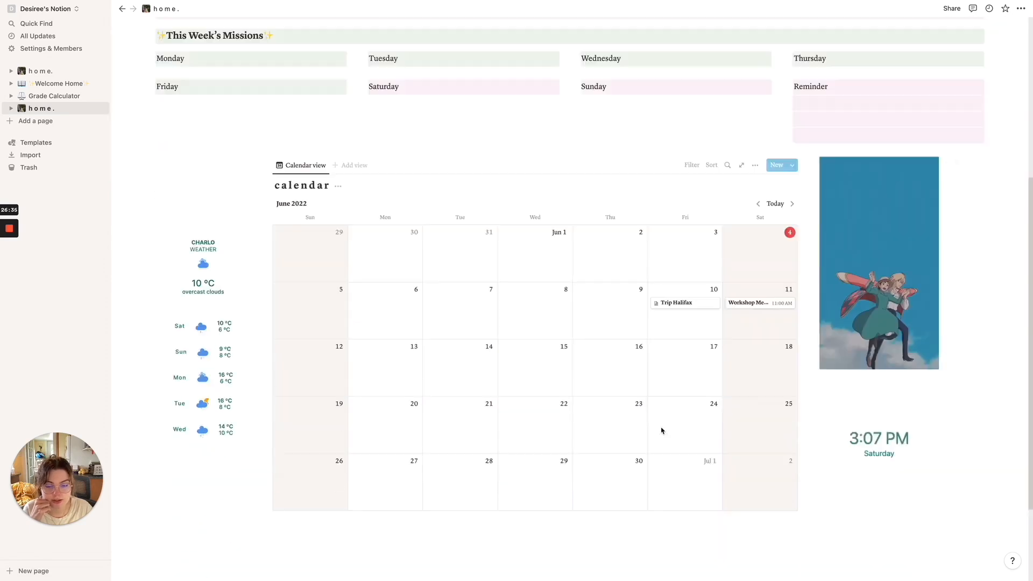
Insert a divider and place it across the full page width between the weekly missions section and the calendar.
{"action": "left_click", "coordinate": [777, 86]}
{"action": "type", "text": "divi"}
{"action": "key", "text": "Return"}
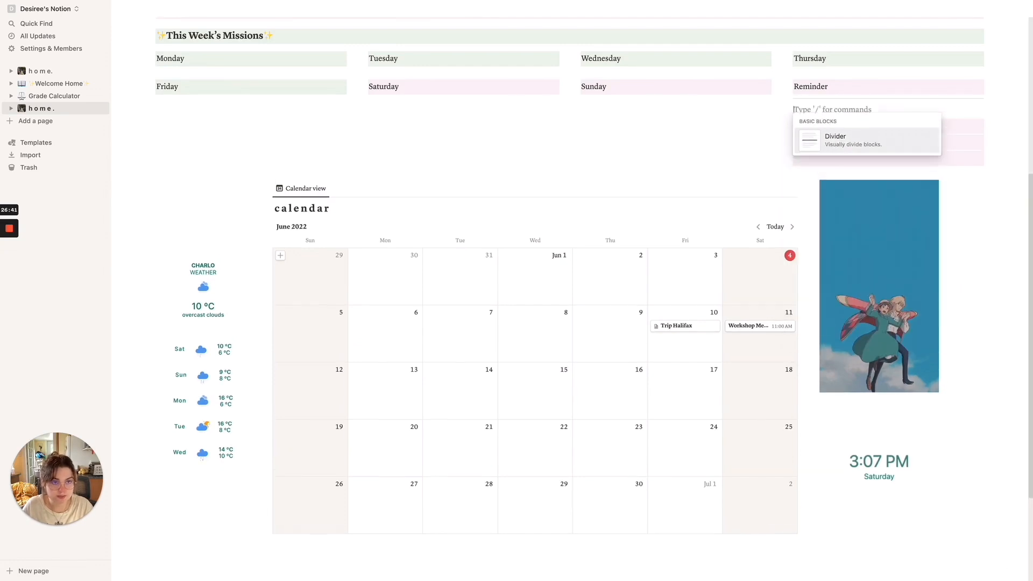
{"action": "left_click_drag", "start_coordinate": [786, 98], "coordinate": [758, 171]}
{"action": "scroll", "coordinate": [344, 209], "scroll_direction": "up", "scroll_amount": 3}
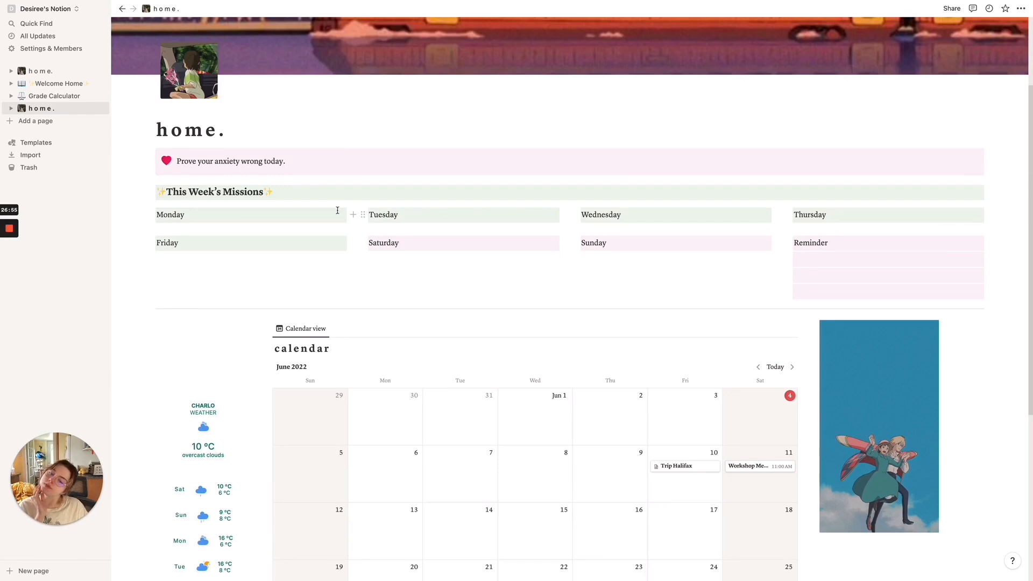
Examine the old home page's sections, switch to Pinterest in Chrome and browse the "notion templates" search results for ideas.
{"action": "left_click", "coordinate": [40, 71]}
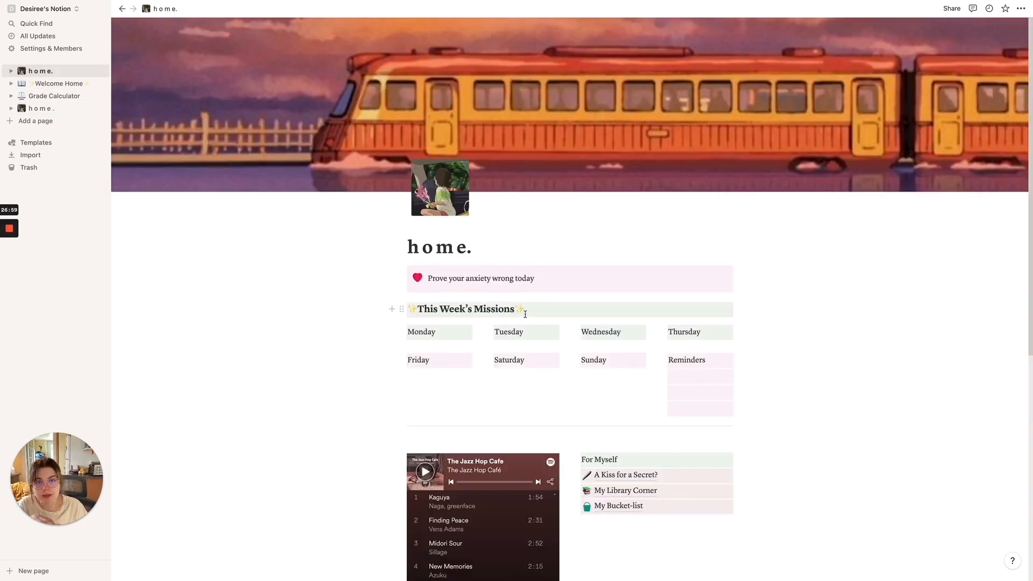
{"action": "scroll", "coordinate": [776, 279], "scroll_direction": "down", "scroll_amount": 3}
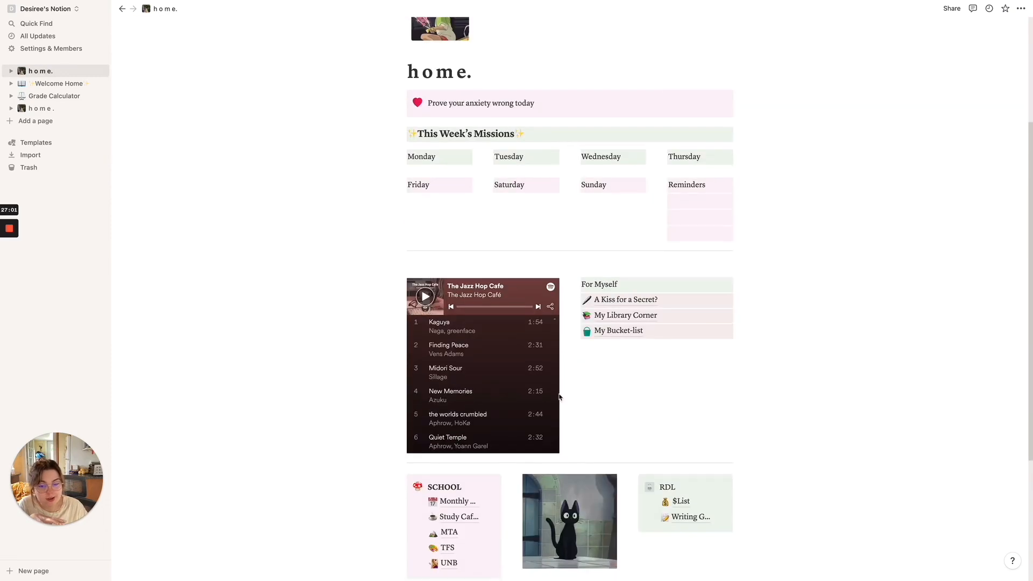
{"action": "mouse_move", "coordinate": [506, 575]}
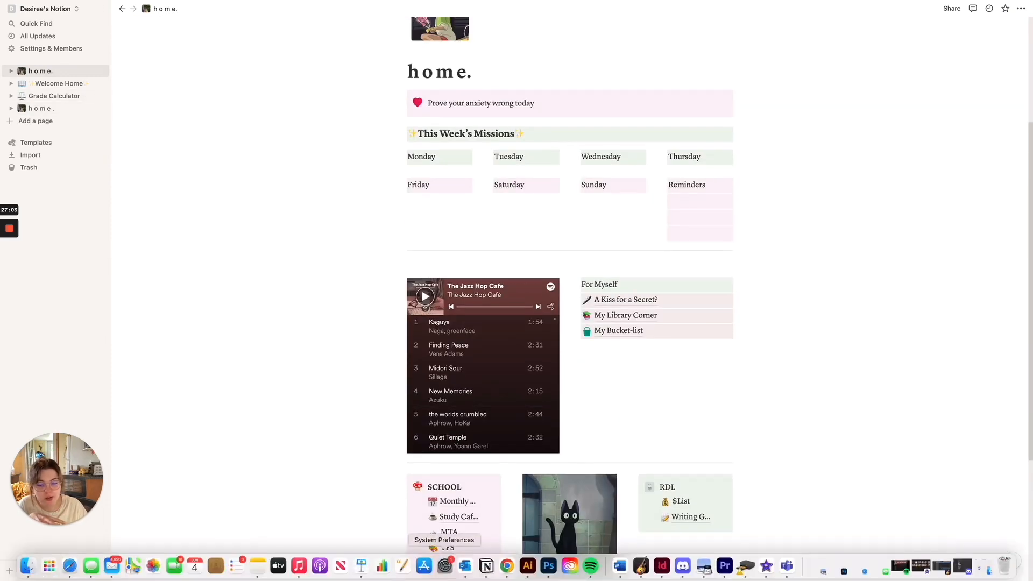
{"action": "left_click", "coordinate": [506, 566]}
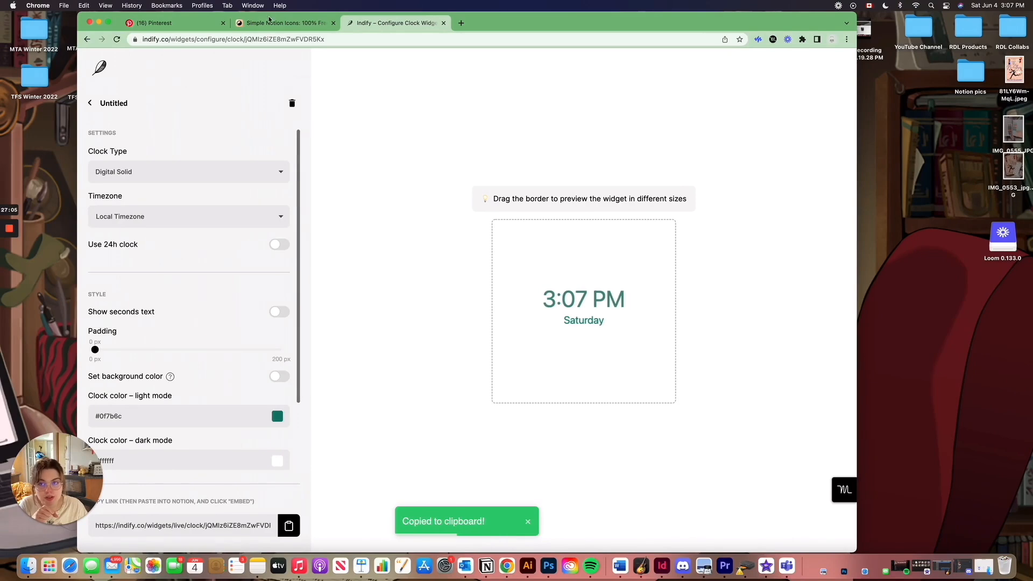
{"action": "left_click", "coordinate": [194, 26]}
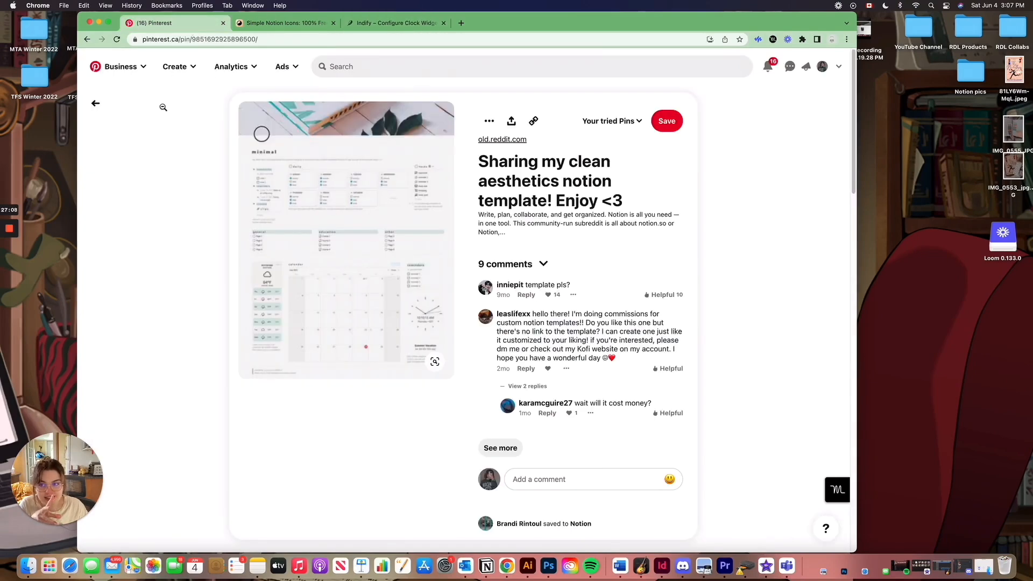
{"action": "left_click", "coordinate": [95, 103]}
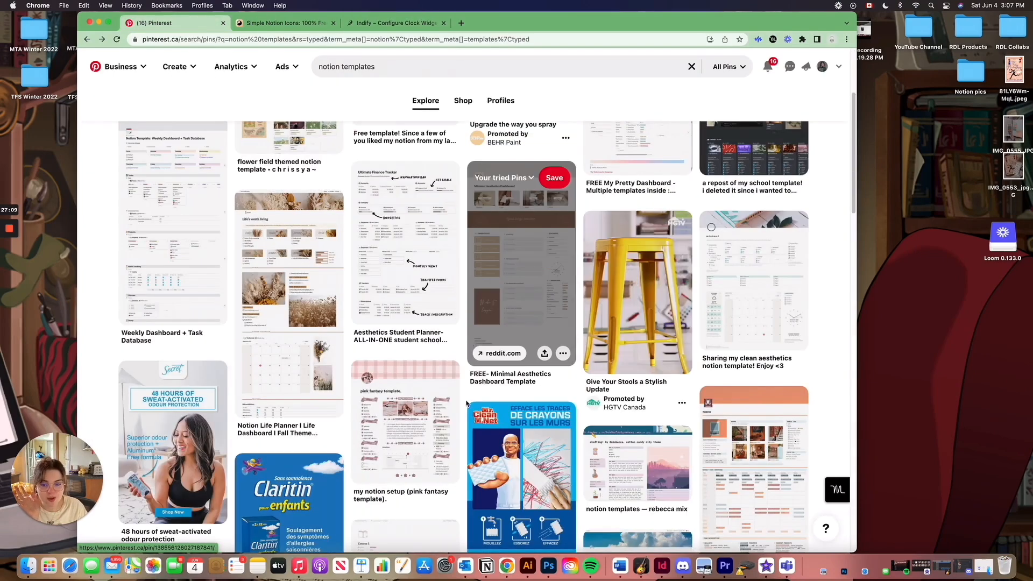
{"action": "scroll", "coordinate": [458, 413], "scroll_direction": "down", "scroll_amount": 5}
{"action": "scroll", "coordinate": [459, 413], "scroll_direction": "down", "scroll_amount": 2}
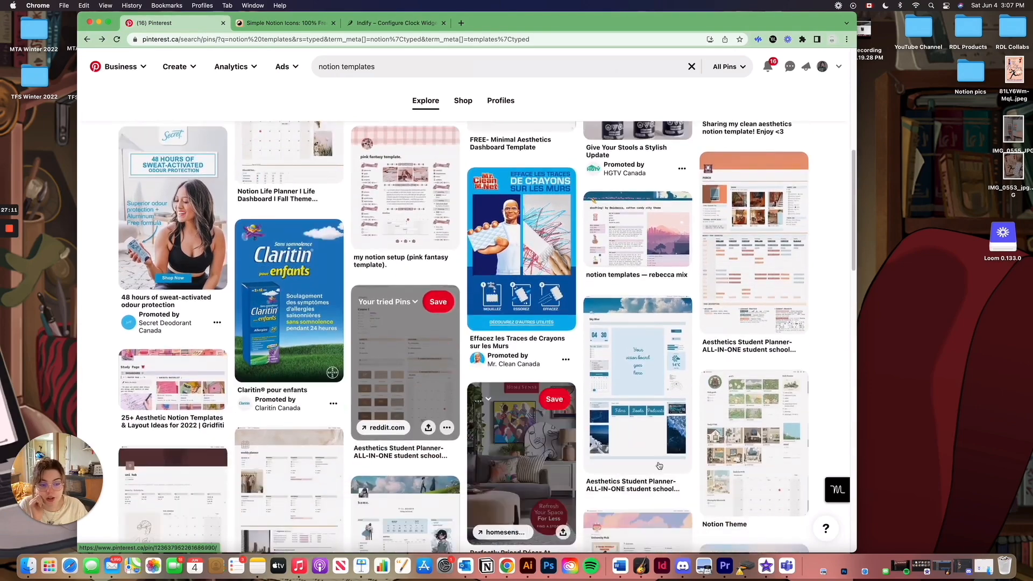
Study the layouts in the "Notion Theme" and "Minimalist Student Notion Template" pins.
{"action": "left_click", "coordinate": [767, 452]}
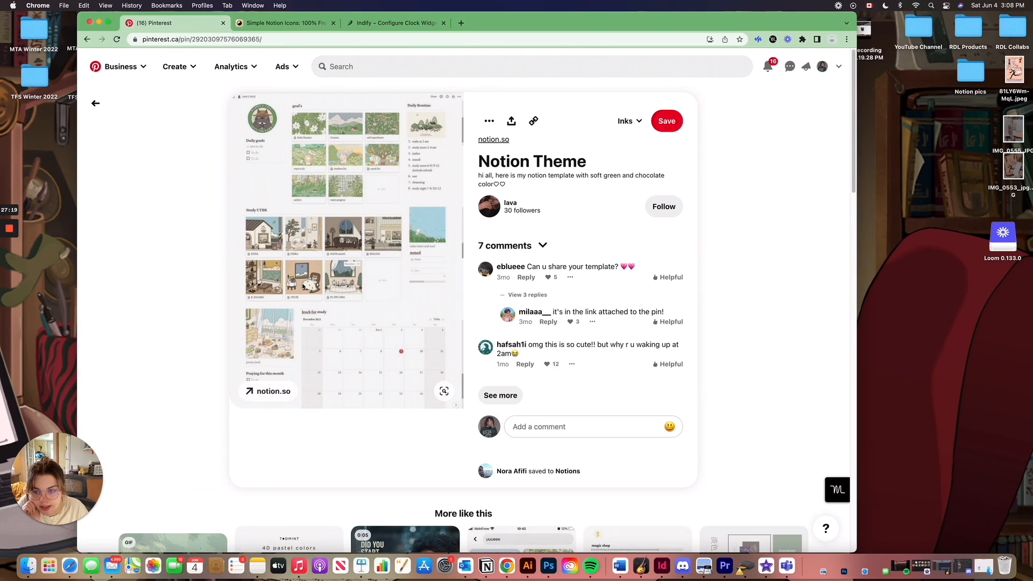
{"action": "left_click", "coordinate": [95, 103]}
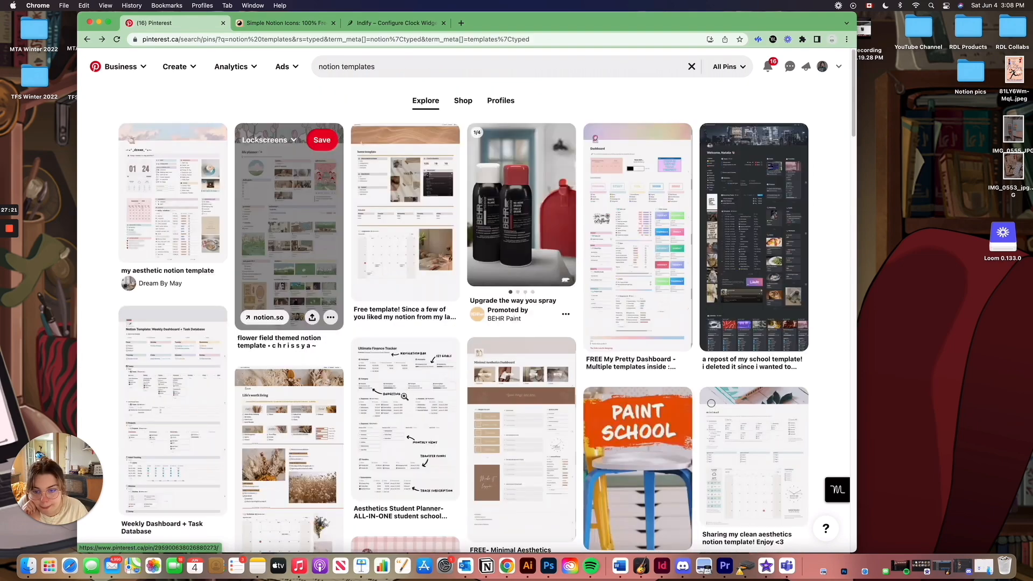
{"action": "scroll", "coordinate": [428, 396], "scroll_direction": "down", "scroll_amount": 5}
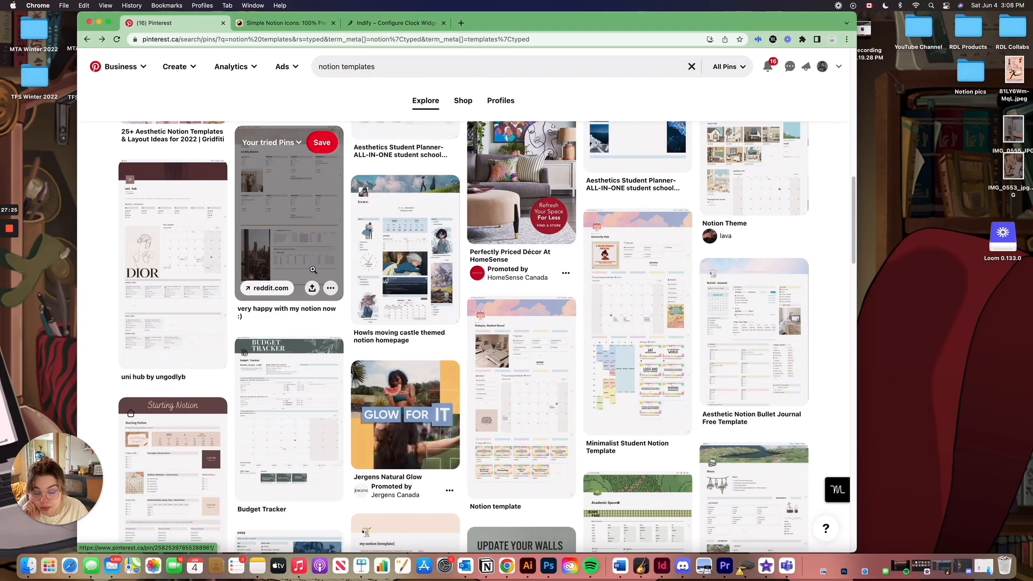
{"action": "left_click", "coordinate": [625, 376]}
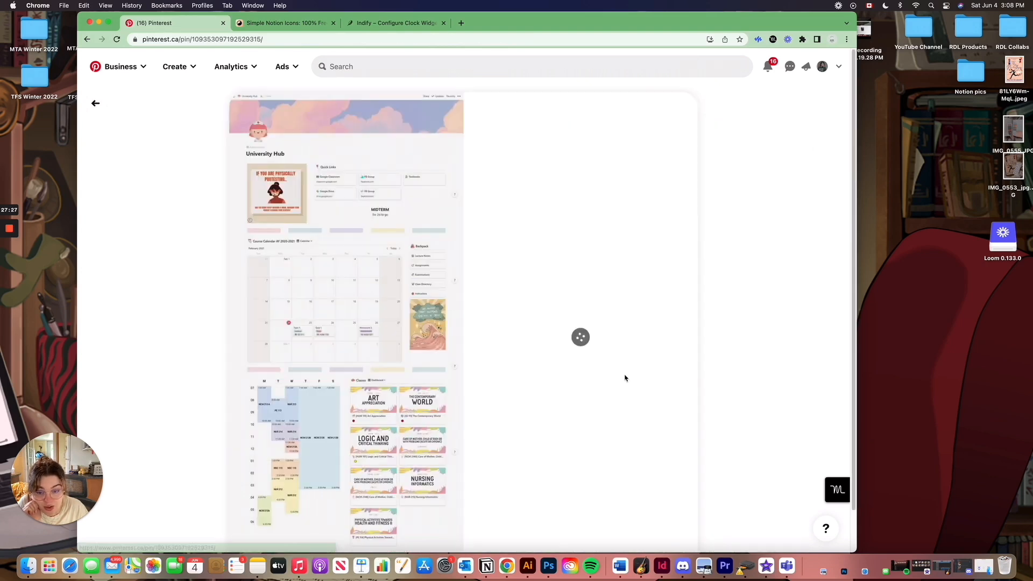
{"action": "scroll", "coordinate": [299, 469], "scroll_direction": "down", "scroll_amount": 3}
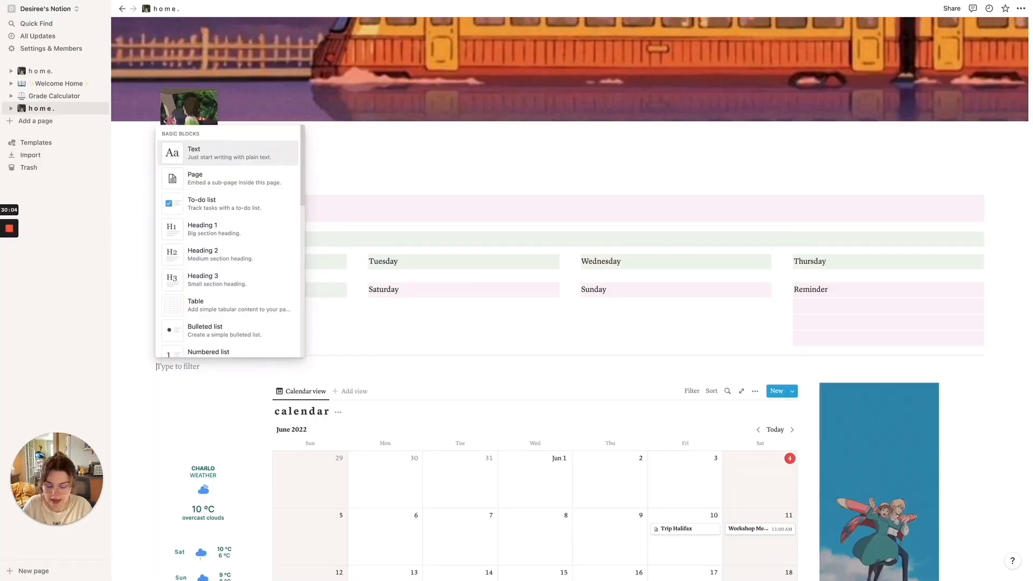
Turn the empty block between the divider and the calendar on the new Notion home page into a Heading 2.
{"action": "type", "text": "heading 2"}
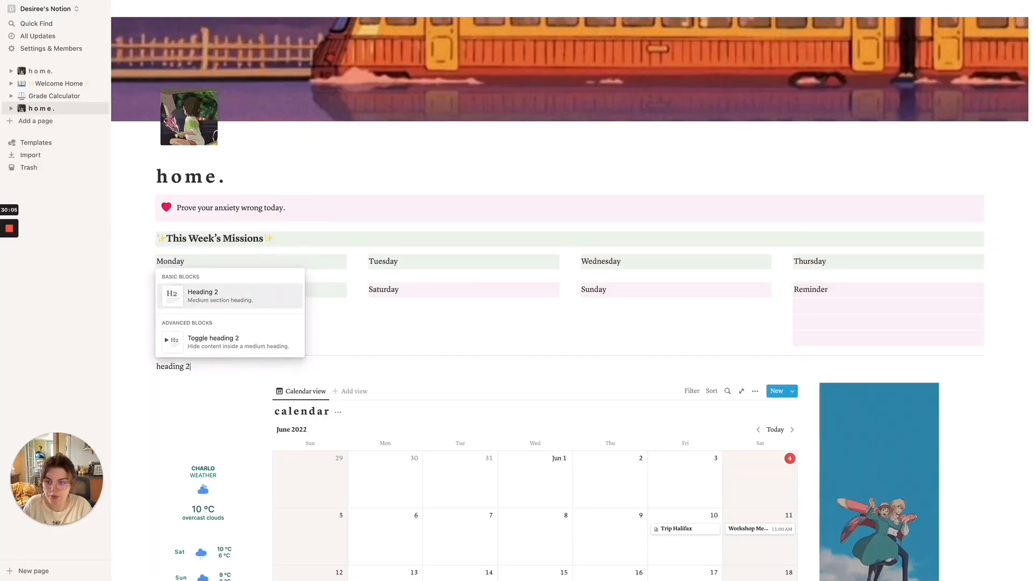
{"action": "key", "text": "Return"}
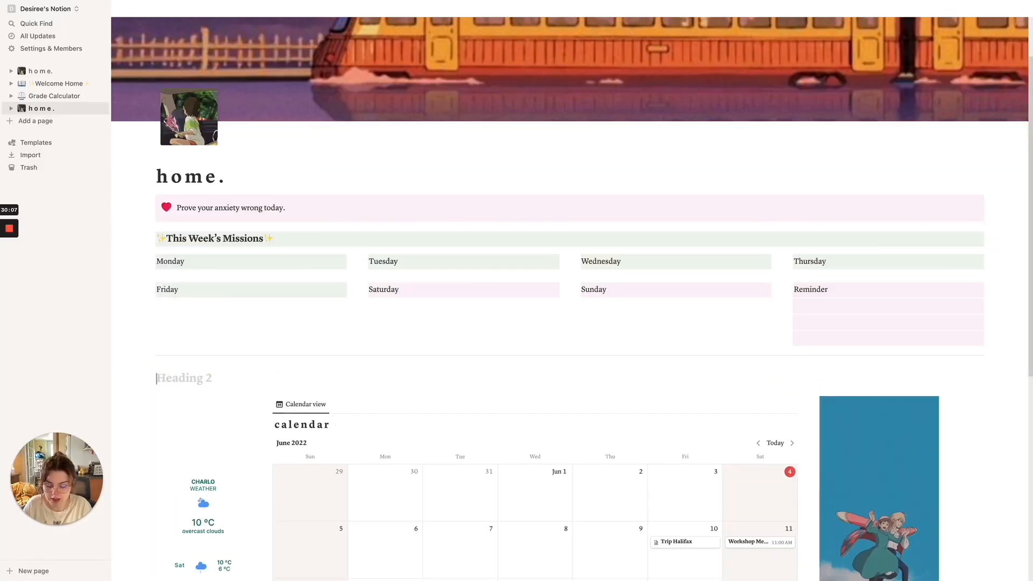
{"action": "type", "text": "m e s"}
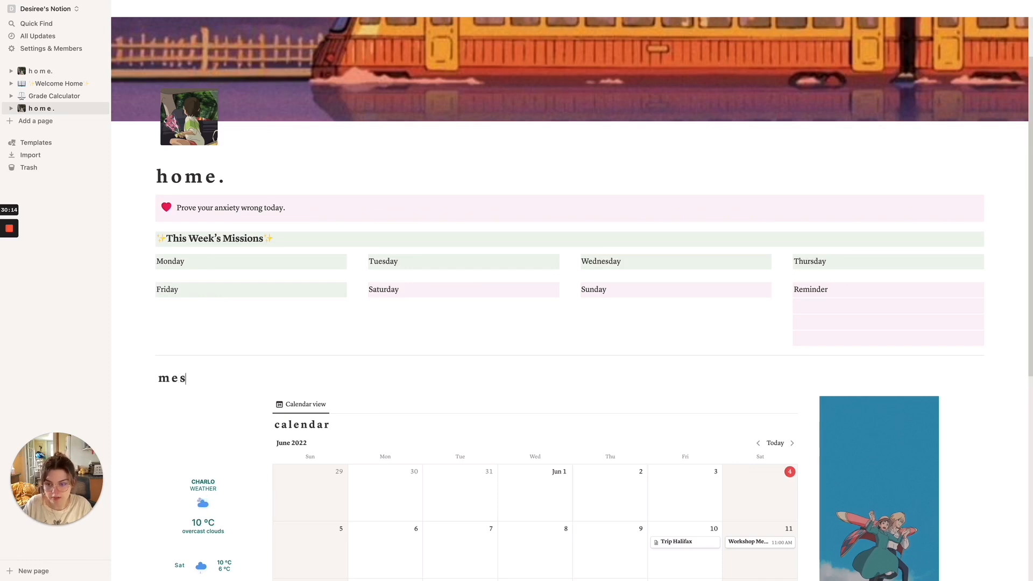
{"action": "type", "text": " e c t i"}
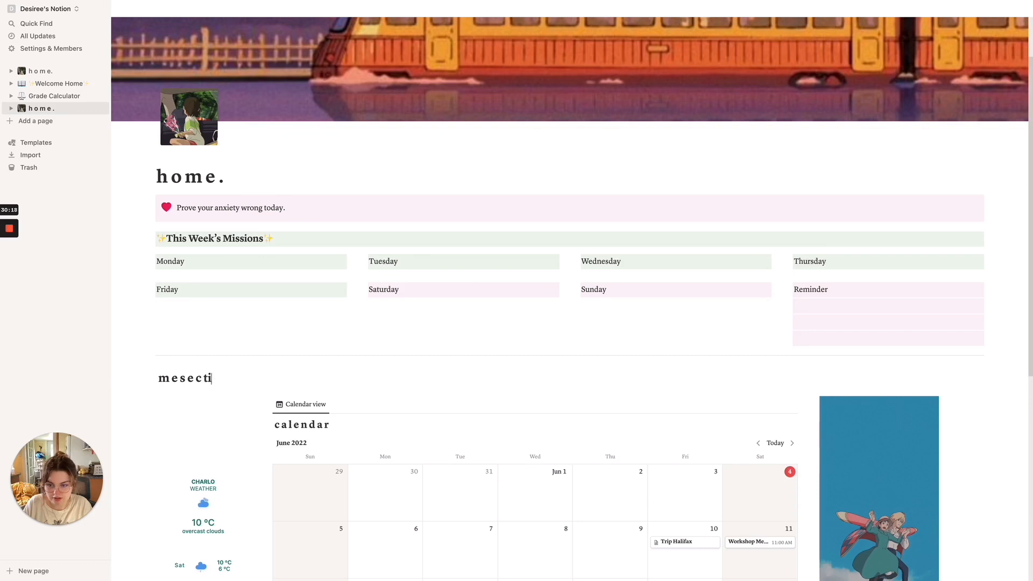
{"action": "key", "text": "BackSpace"}
{"action": "key", "text": "BackSpace"}
{"action": "key", "text": "BackSpace"}
{"action": "key", "text": "BackSpace"}
{"action": "key", "text": "BackSpace"}
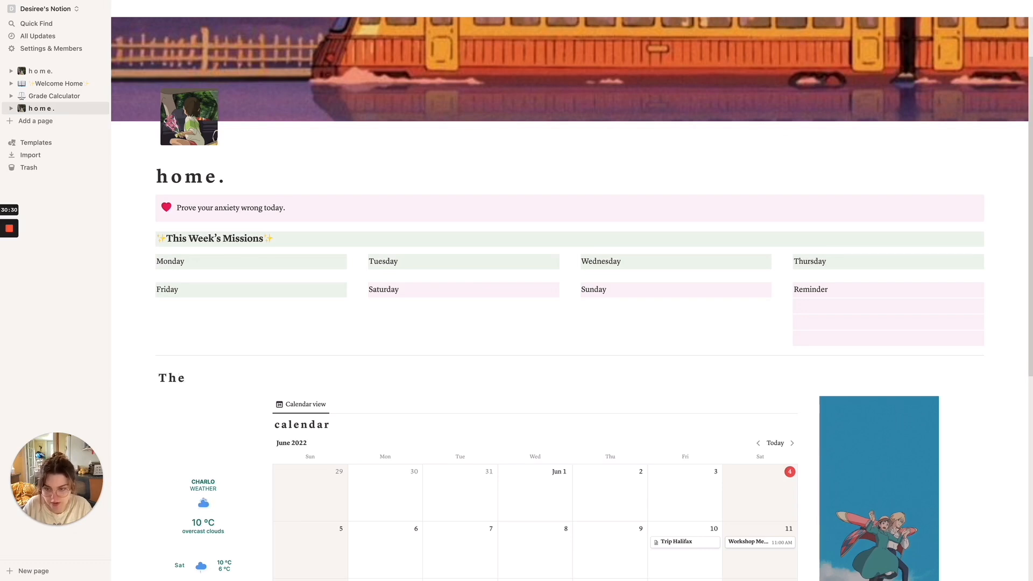
Title the heading "The me corner" in letter-spaced text with gaps between the words, and add an empty text line beneath it.
{"action": "type", "text": "corner"}
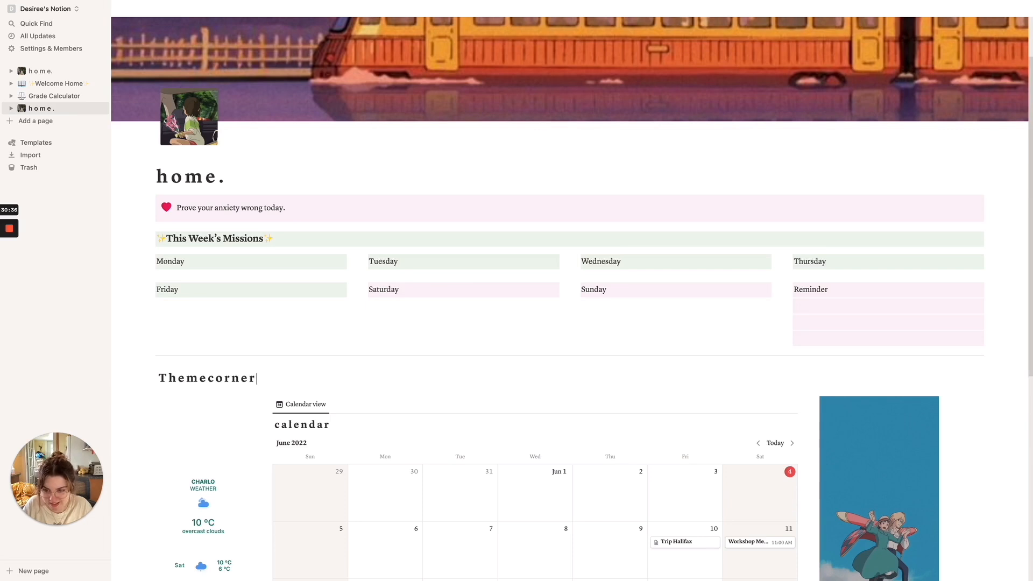
{"action": "left_click", "coordinate": [186, 378]}
{"action": "left_click", "coordinate": [208, 378]}
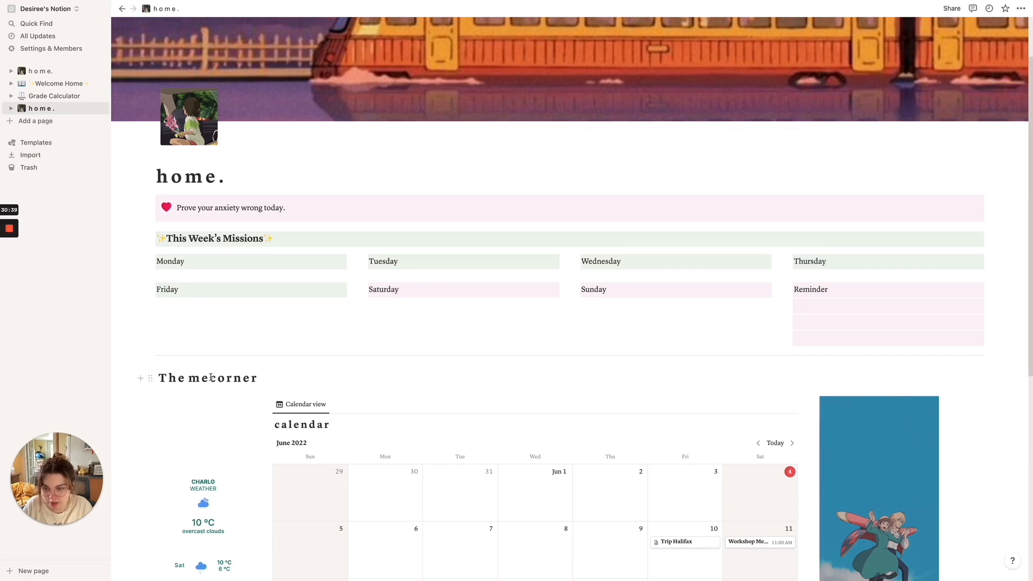
{"action": "left_click", "coordinate": [315, 385]}
{"action": "key", "text": "Return"}
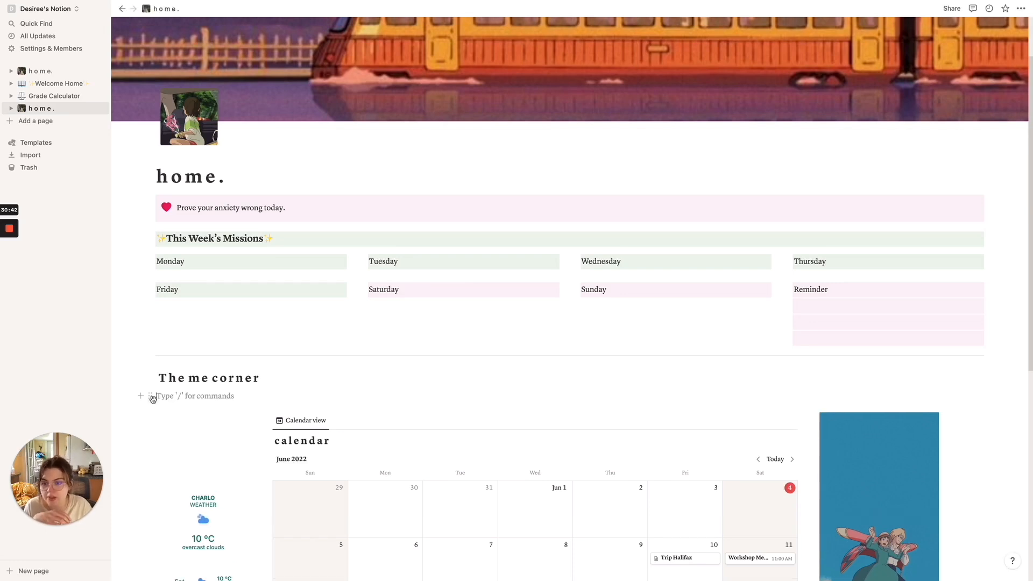
{"action": "left_click", "coordinate": [200, 177]}
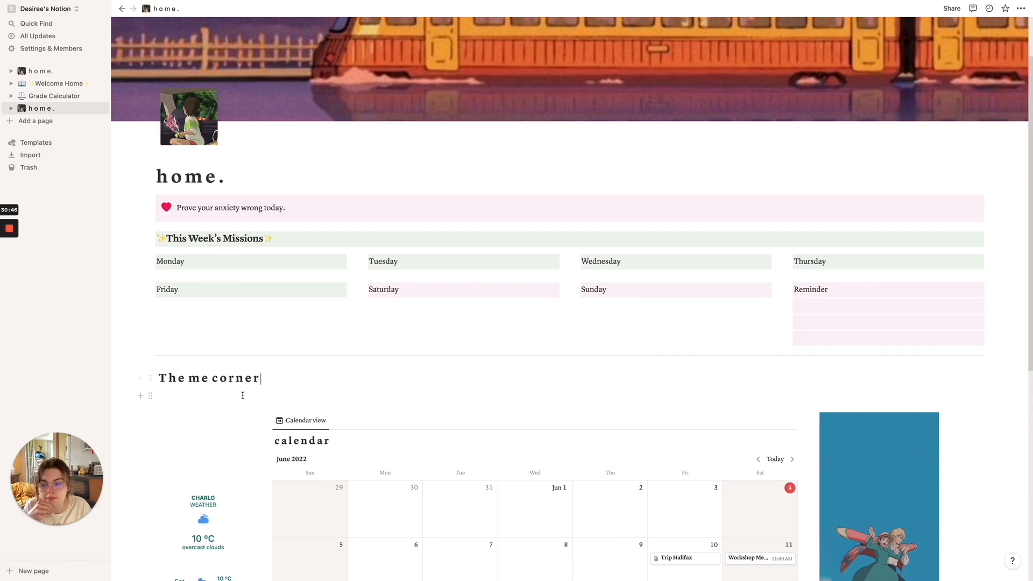
Open the "A Kiss for a Secret?" page from the For Myself list on the old home page.
{"action": "left_click", "coordinate": [70, 72]}
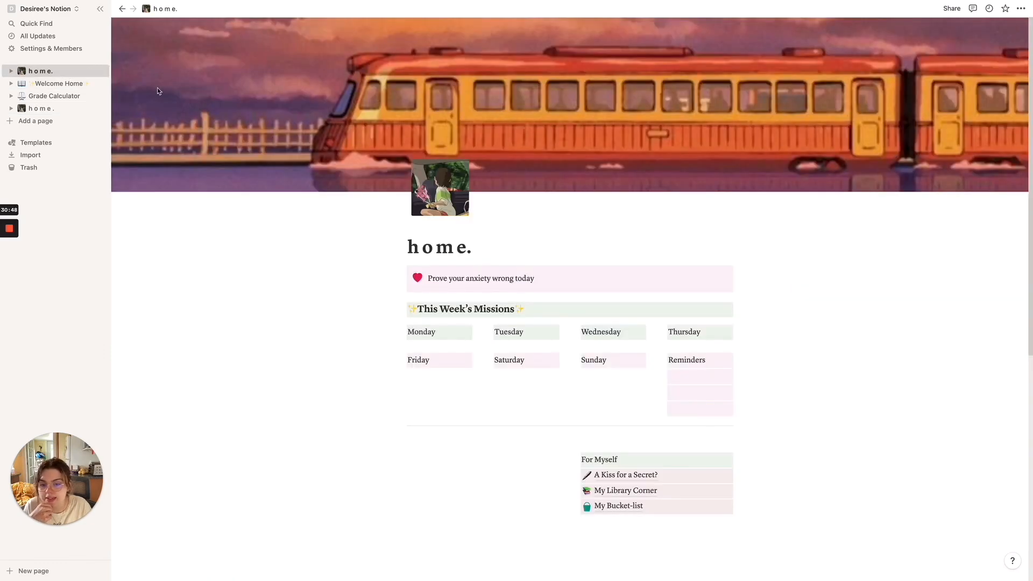
{"action": "scroll", "coordinate": [698, 431], "scroll_direction": "down", "scroll_amount": 3}
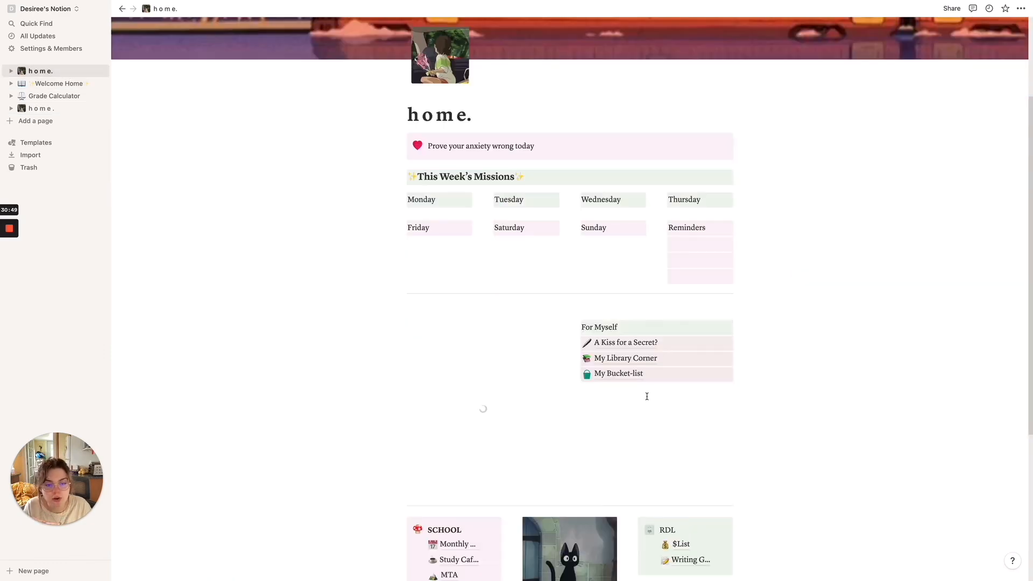
{"action": "left_click", "coordinate": [621, 344]}
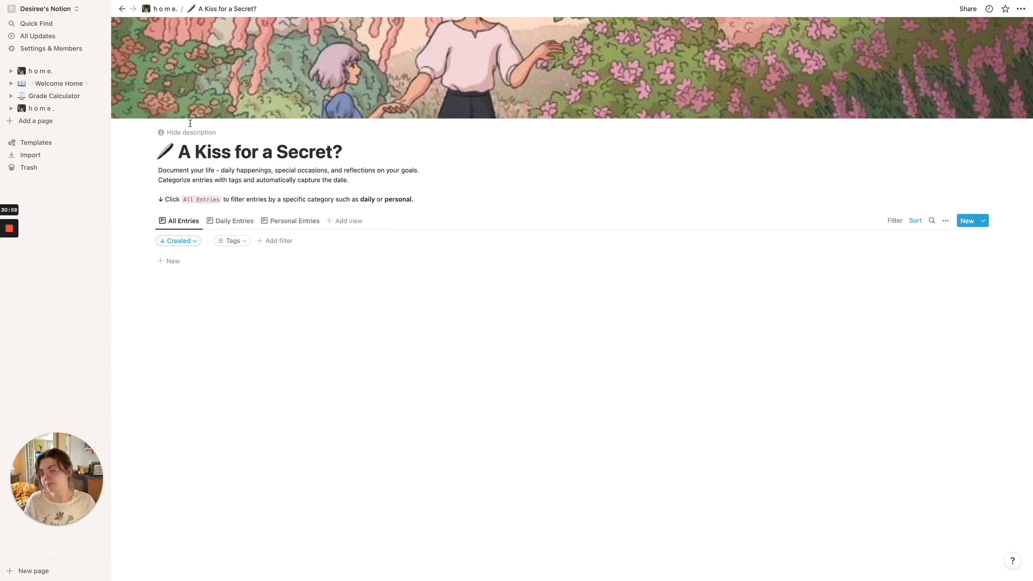
Return to the new home page and insert a sub-page on a new line beneath "The me corner" heading.
{"action": "left_click", "coordinate": [55, 109]}
{"action": "scroll", "coordinate": [280, 280], "scroll_direction": "down", "scroll_amount": 5}
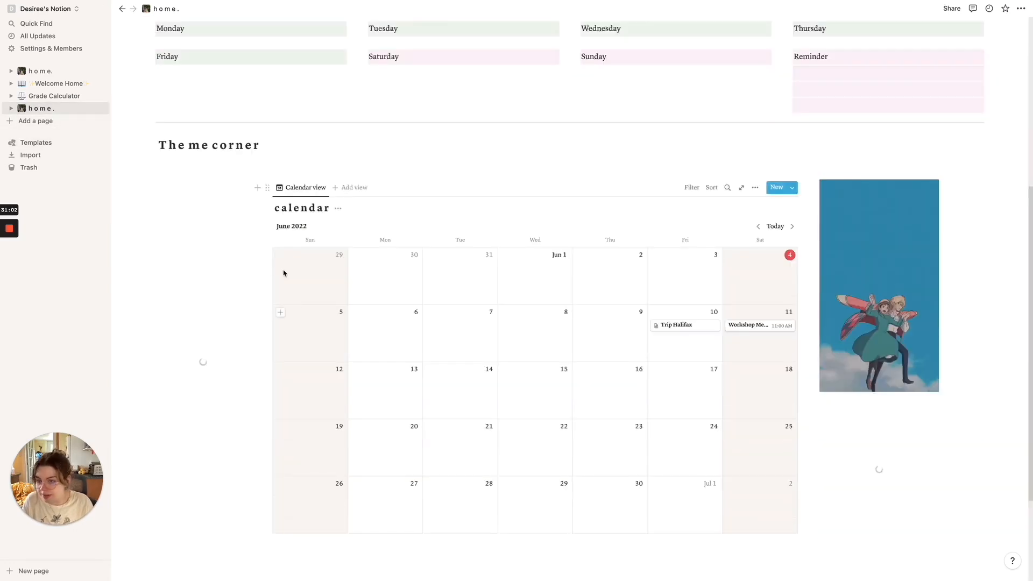
{"action": "left_click", "coordinate": [285, 148]}
{"action": "key", "text": "Return"}
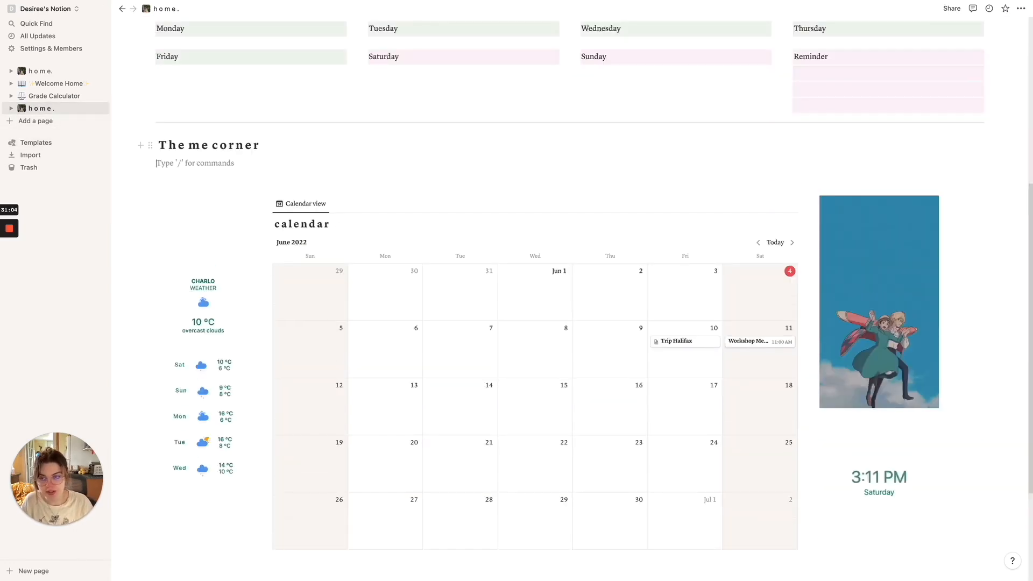
{"action": "type", "text": "/"}
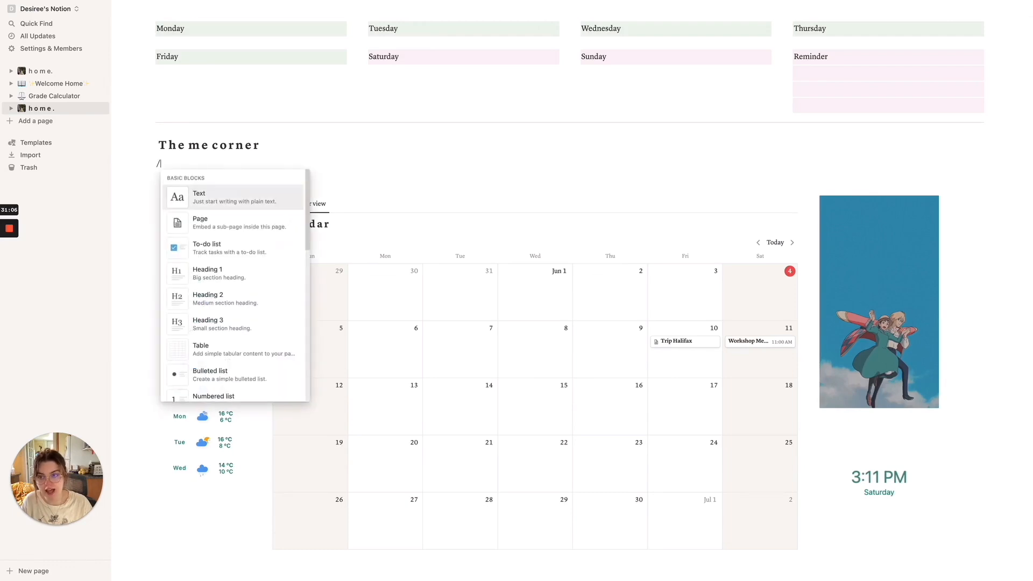
{"action": "left_click", "coordinate": [224, 223]}
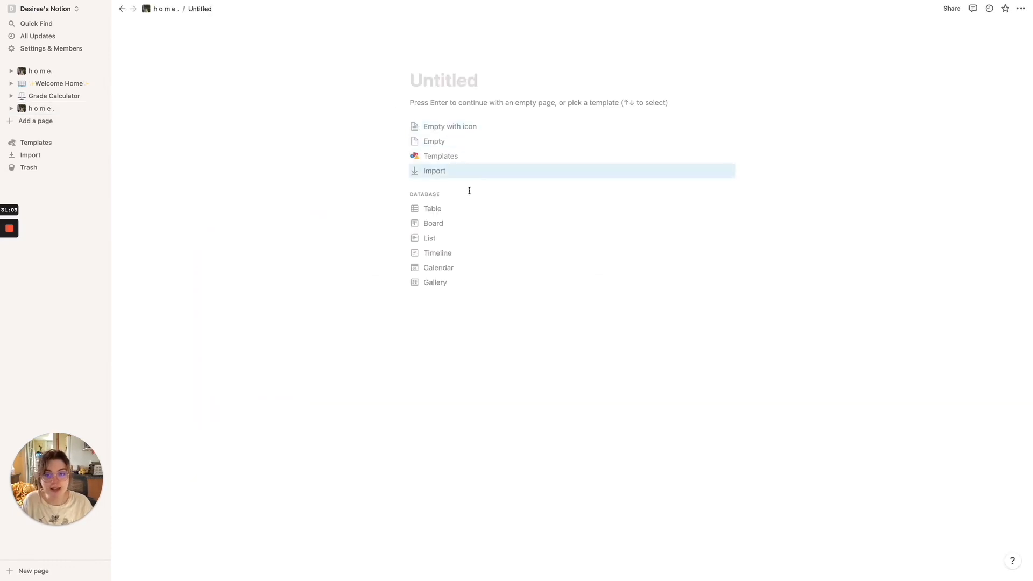
Browse the template categories and apply the Journal template from the Personal category to the new sub-page.
{"action": "left_click", "coordinate": [437, 156]}
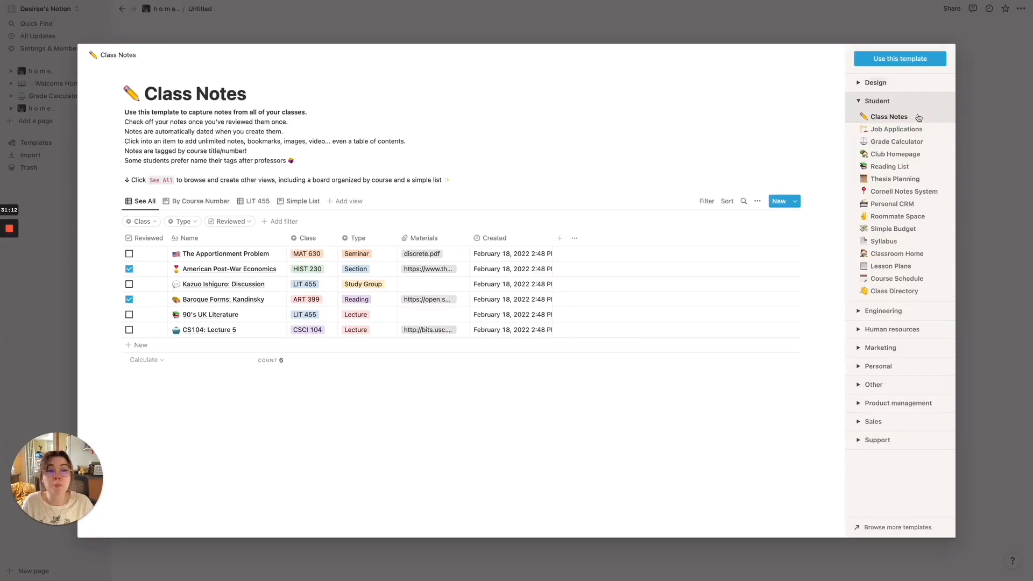
{"action": "left_click", "coordinate": [861, 102]}
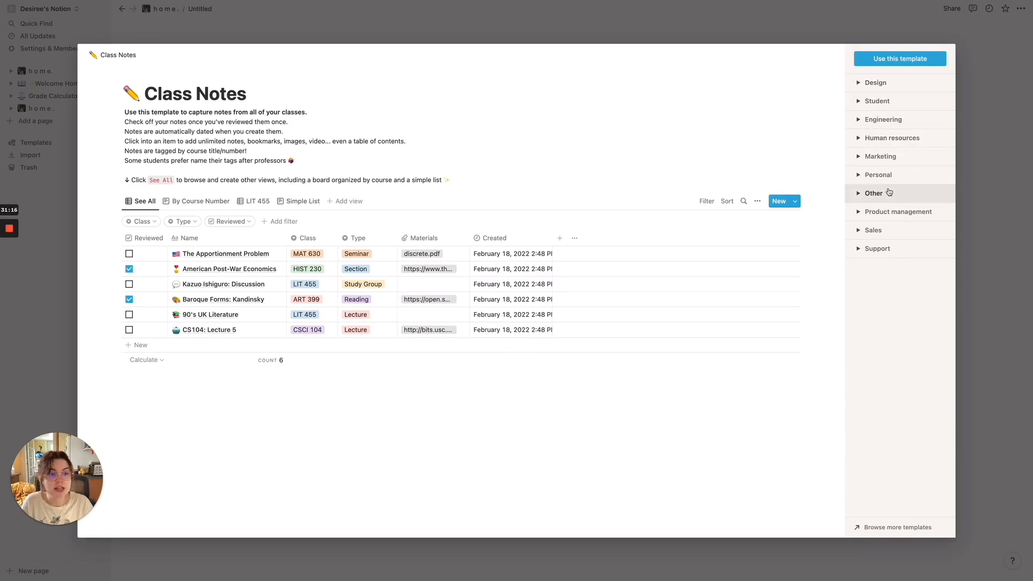
{"action": "left_click", "coordinate": [875, 84]}
{"action": "left_click", "coordinate": [866, 83]}
{"action": "left_click", "coordinate": [877, 118]}
{"action": "left_click", "coordinate": [877, 100]}
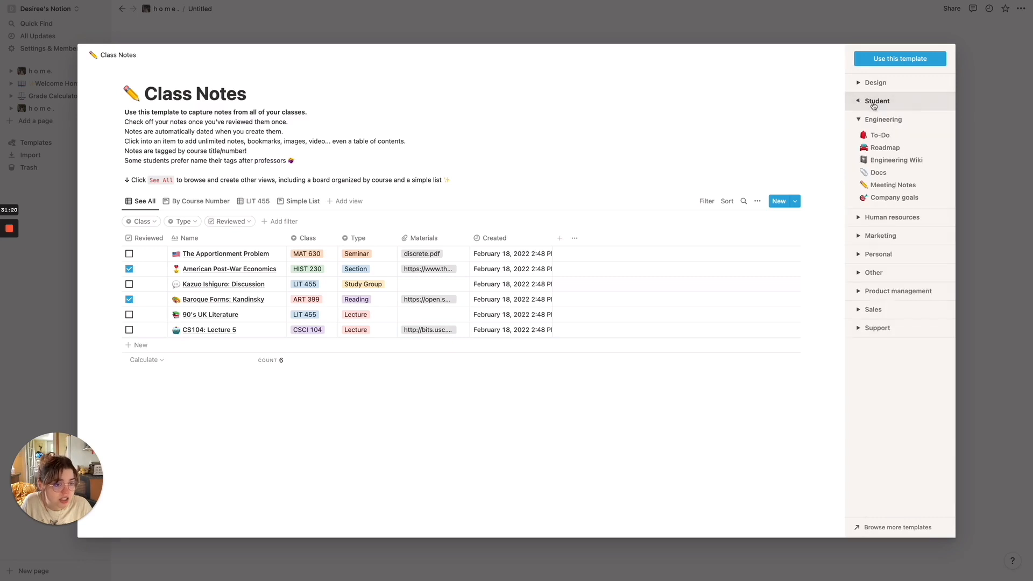
{"action": "left_click", "coordinate": [883, 119]}
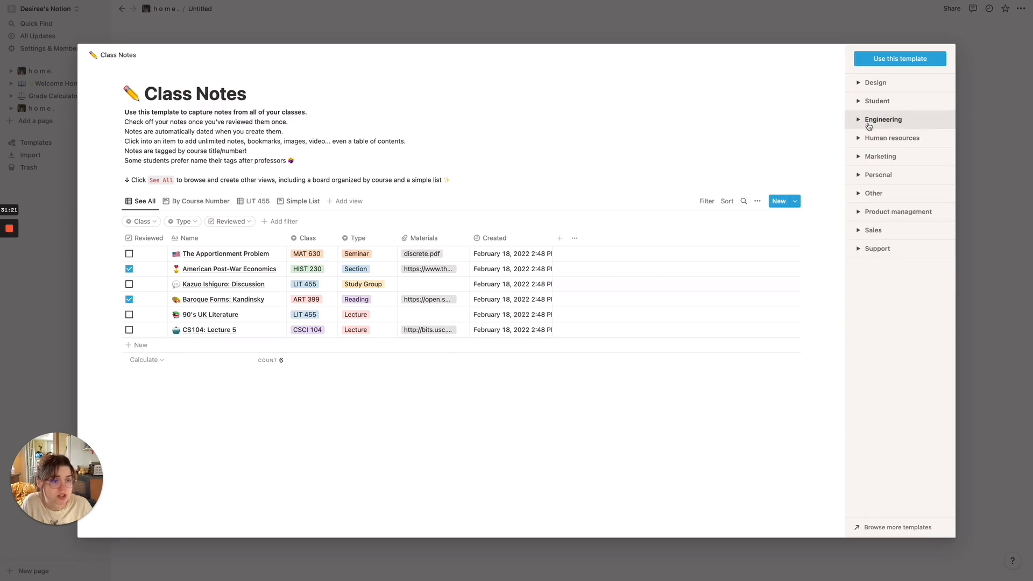
{"action": "left_click", "coordinate": [878, 175]}
{"action": "left_click", "coordinate": [888, 229]}
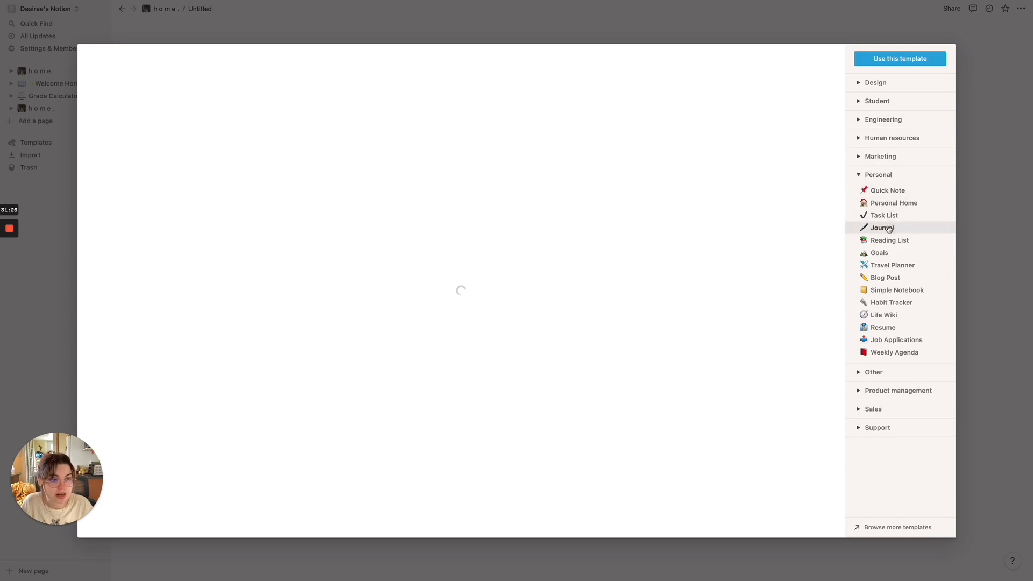
{"action": "left_click", "coordinate": [893, 59]}
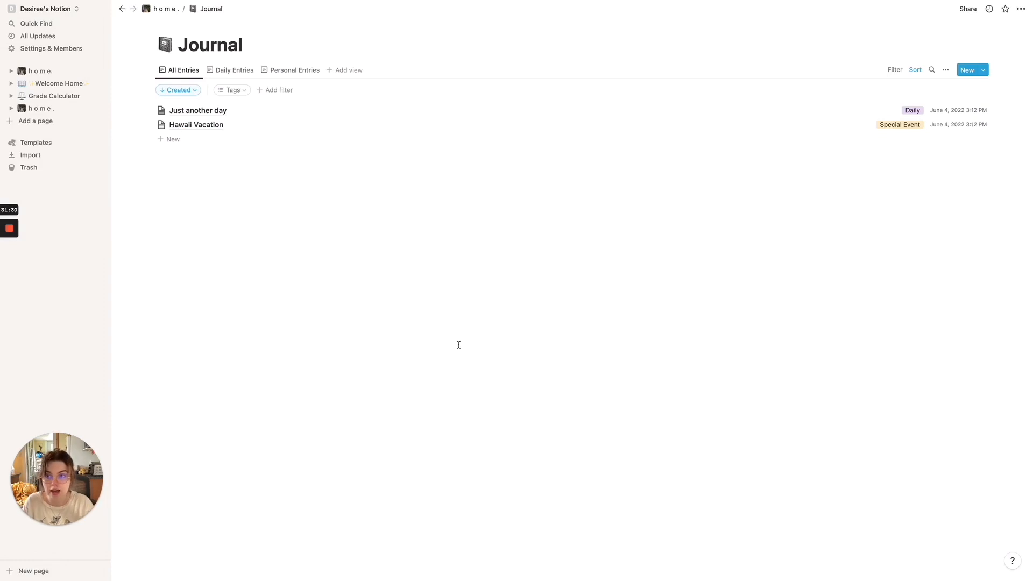
Delete the sample entries "Just another day" and "Hawaii Vacation" from the Journal, and add a cover to the page.
{"action": "left_click_drag", "start_coordinate": [943, 166], "coordinate": [254, 115]}
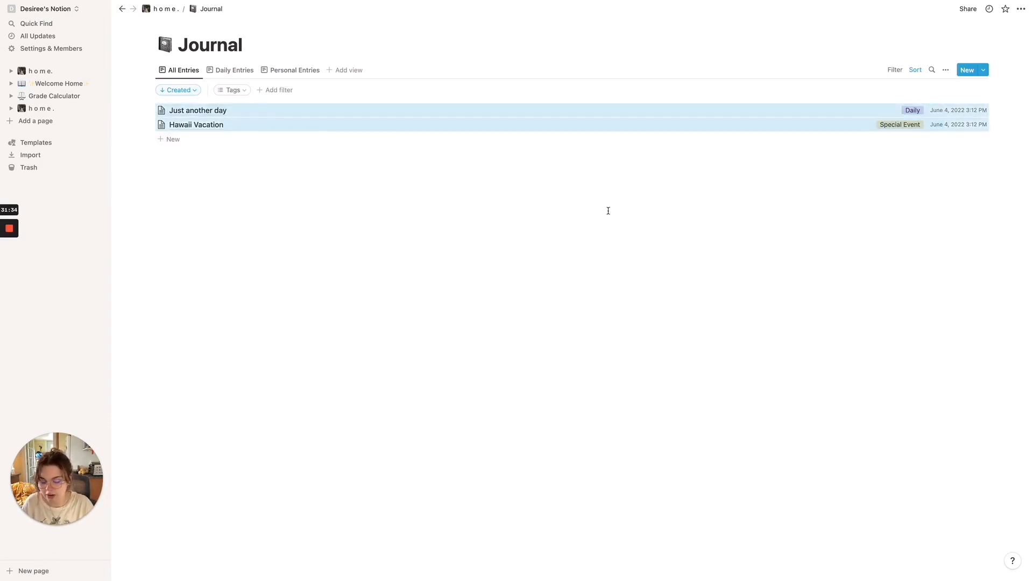
{"action": "key", "text": "Delete"}
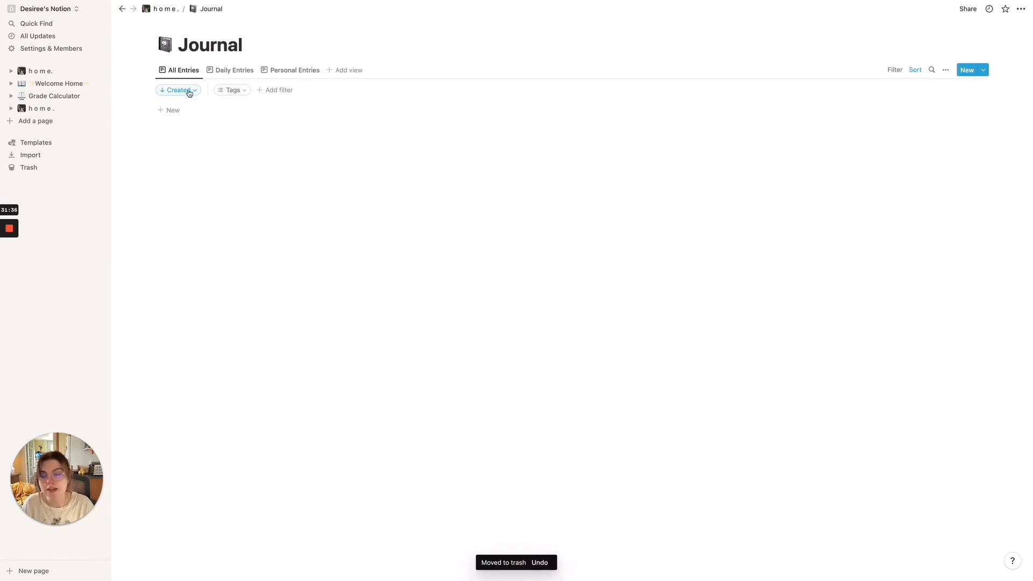
{"action": "left_click", "coordinate": [171, 25]}
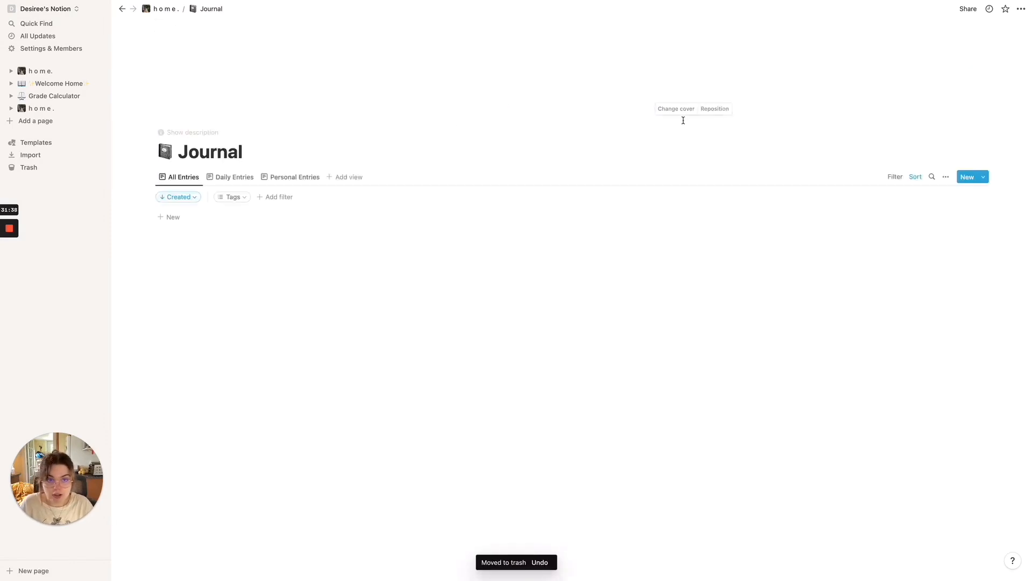
Reopen the "A Kiss for a Secret?" page from the old home page to compare its design.
{"action": "left_click", "coordinate": [65, 71]}
{"action": "scroll", "coordinate": [671, 399], "scroll_direction": "down", "scroll_amount": 5}
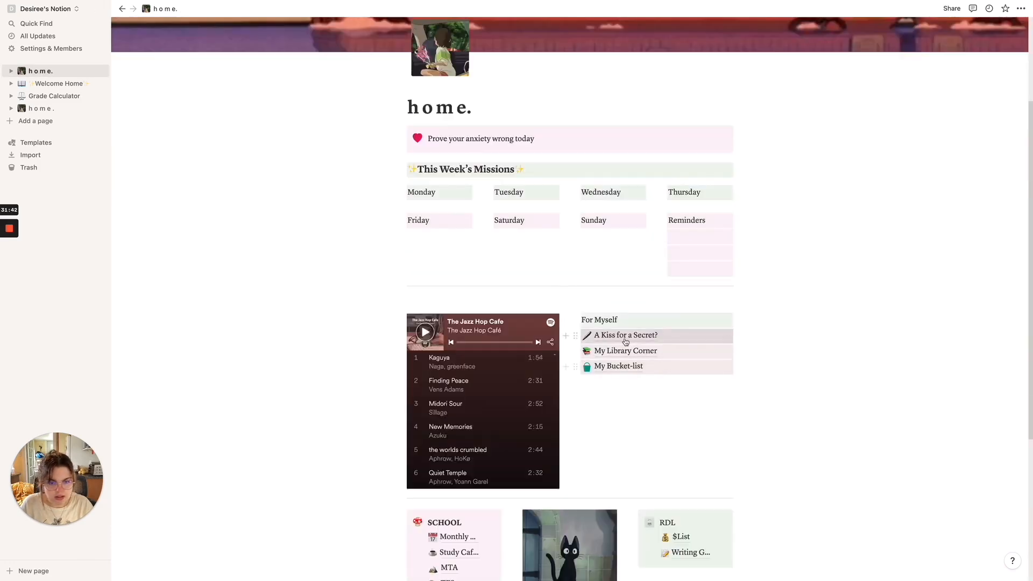
{"action": "left_click", "coordinate": [625, 334]}
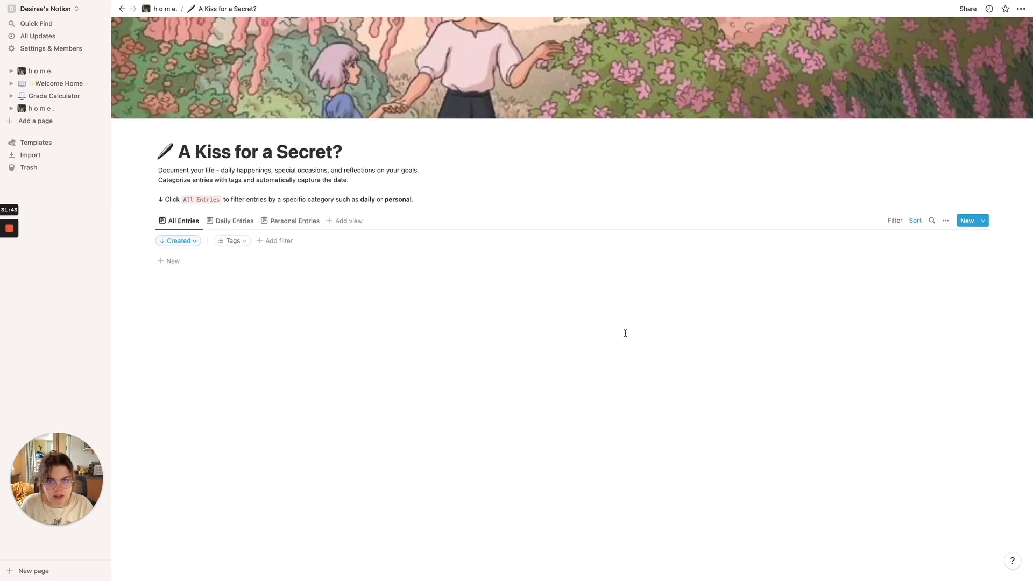
Go back to the new home page, look over its layout, and open the Journal page under "The me corner".
{"action": "left_click", "coordinate": [60, 109]}
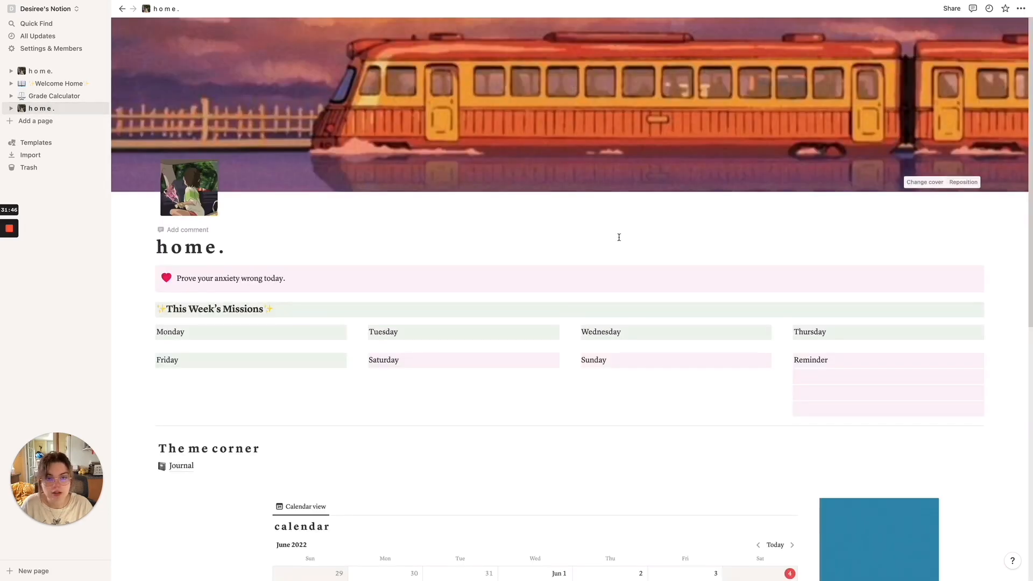
{"action": "scroll", "coordinate": [369, 357], "scroll_direction": "down", "scroll_amount": 5}
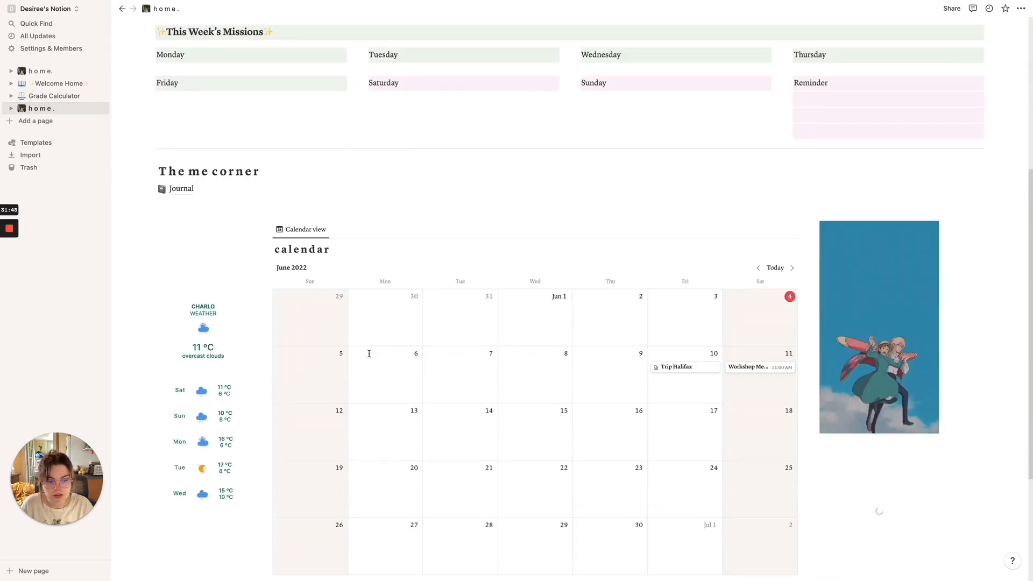
{"action": "scroll", "coordinate": [369, 356], "scroll_direction": "down", "scroll_amount": 3}
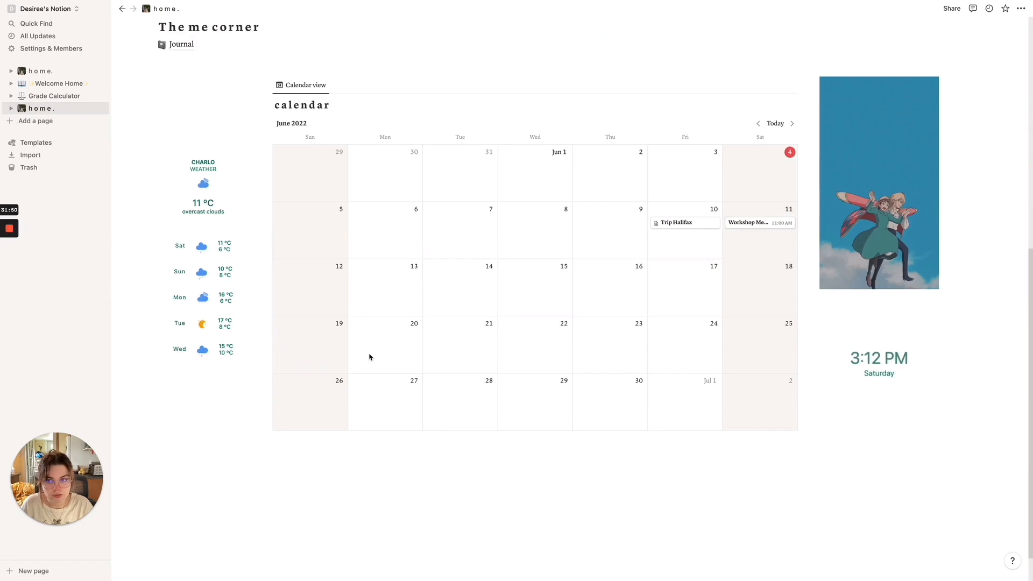
{"action": "scroll", "coordinate": [369, 357], "scroll_direction": "up", "scroll_amount": 8}
{"action": "scroll", "coordinate": [459, 216], "scroll_direction": "down", "scroll_amount": 3}
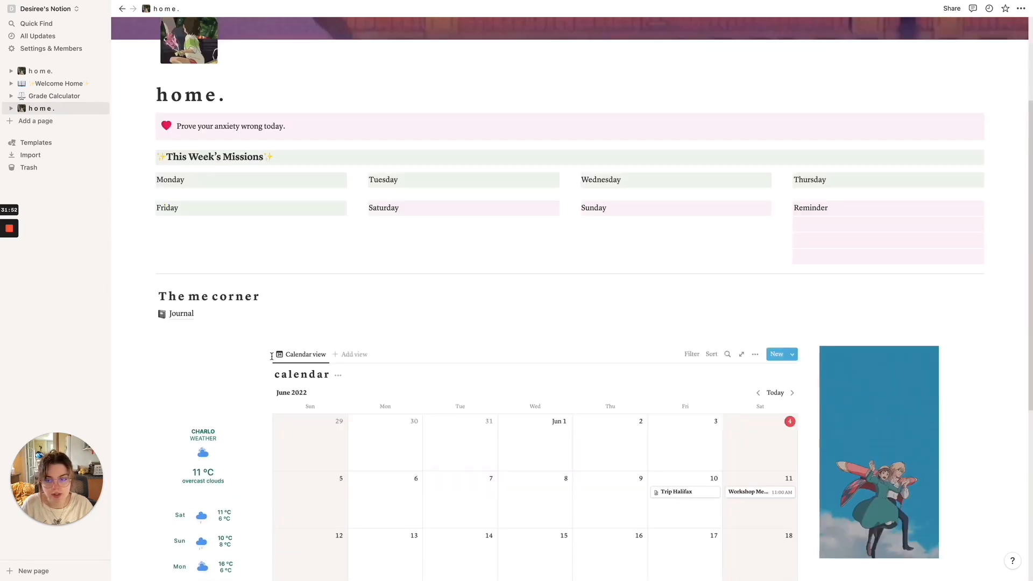
{"action": "left_click", "coordinate": [191, 317]}
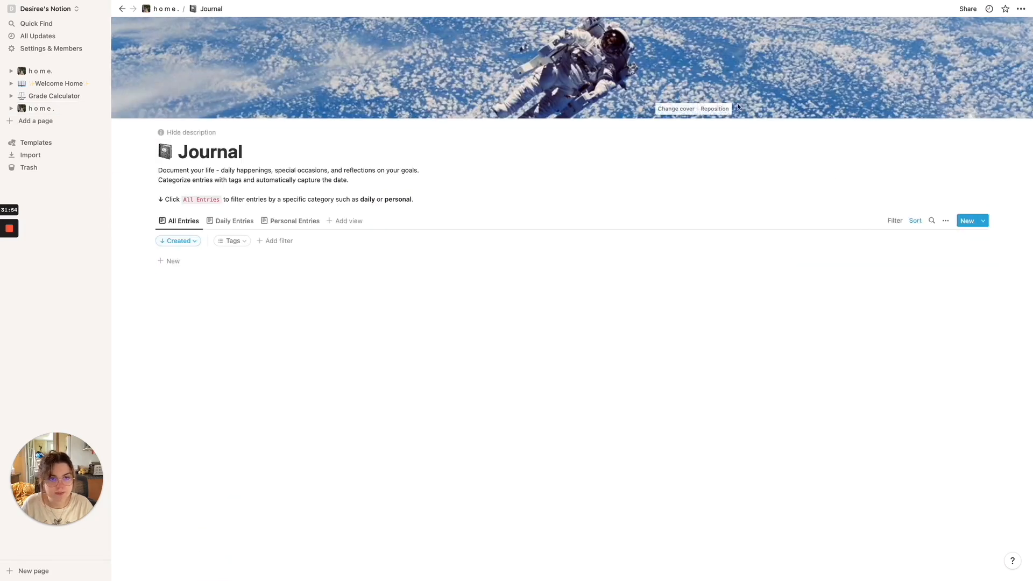
Replace the Journal cover with an uploaded picture of an open book from the "Notion pics" folder.
{"action": "left_click", "coordinate": [676, 109]}
{"action": "left_click", "coordinate": [598, 125]}
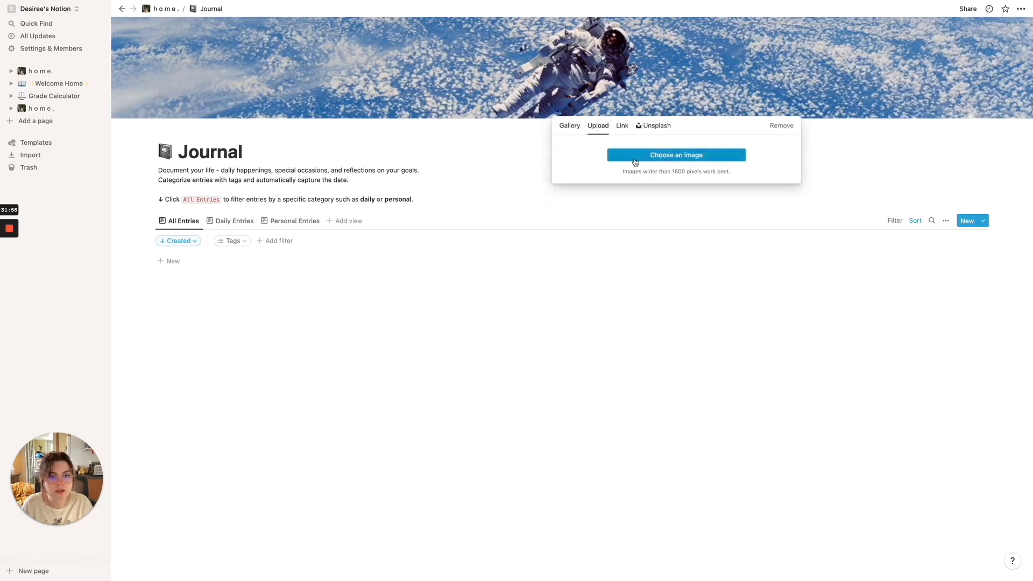
{"action": "left_click", "coordinate": [609, 160]}
{"action": "left_click", "coordinate": [454, 308]}
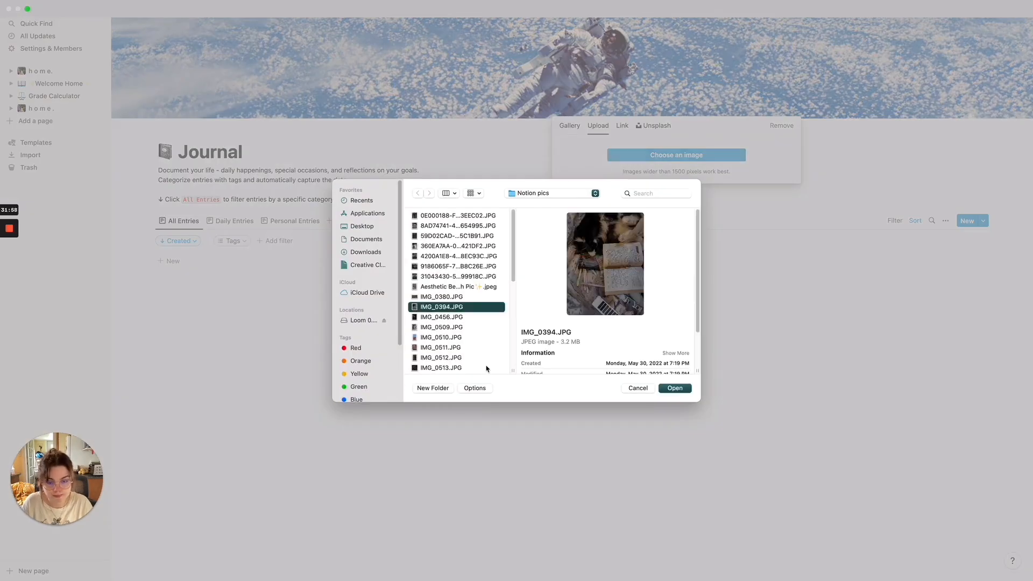
{"action": "key", "text": "Down"}
{"action": "key", "text": "Down"}
{"action": "key", "text": "Down"}
{"action": "key", "text": "Down"}
{"action": "key", "text": "Up"}
{"action": "key", "text": "Up"}
{"action": "key", "text": "Up"}
{"action": "key", "text": "Up"}
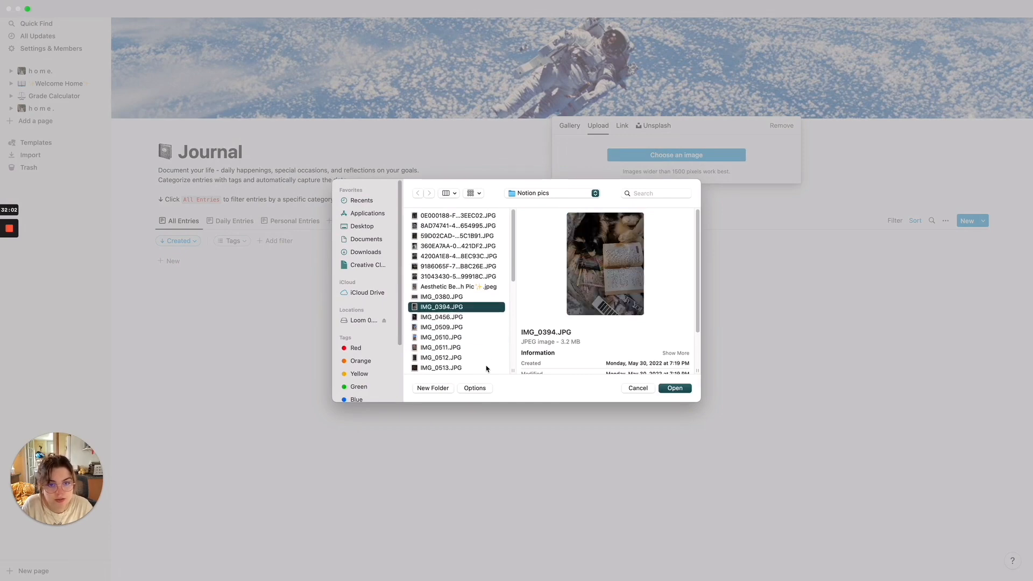
{"action": "key", "text": "Up"}
{"action": "key", "text": "Up"}
{"action": "key", "text": "Down"}
{"action": "key", "text": "Down"}
{"action": "key", "text": "Up"}
{"action": "key", "text": "Up"}
{"action": "key", "text": "Up"}
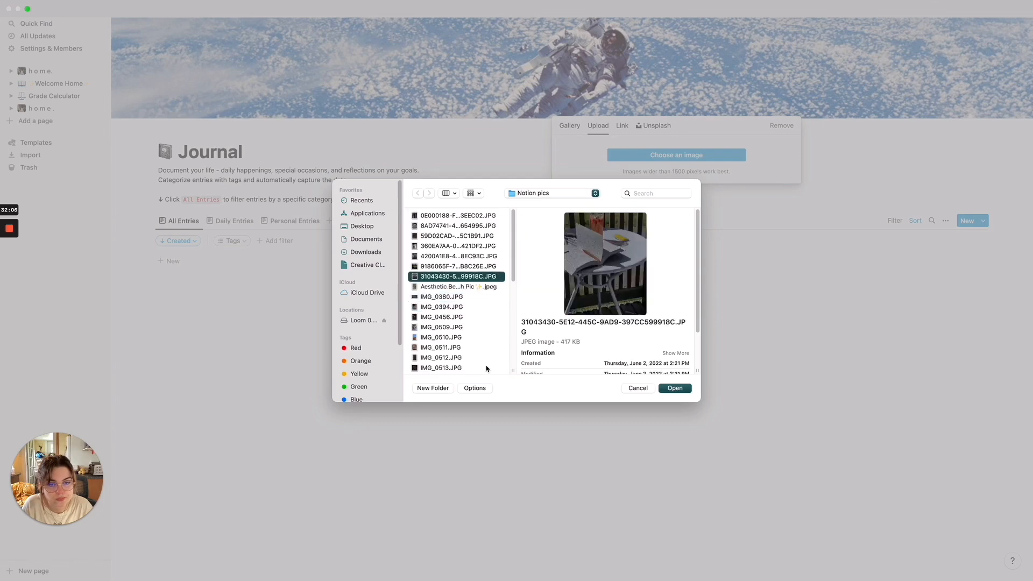
{"action": "key", "text": "Down"}
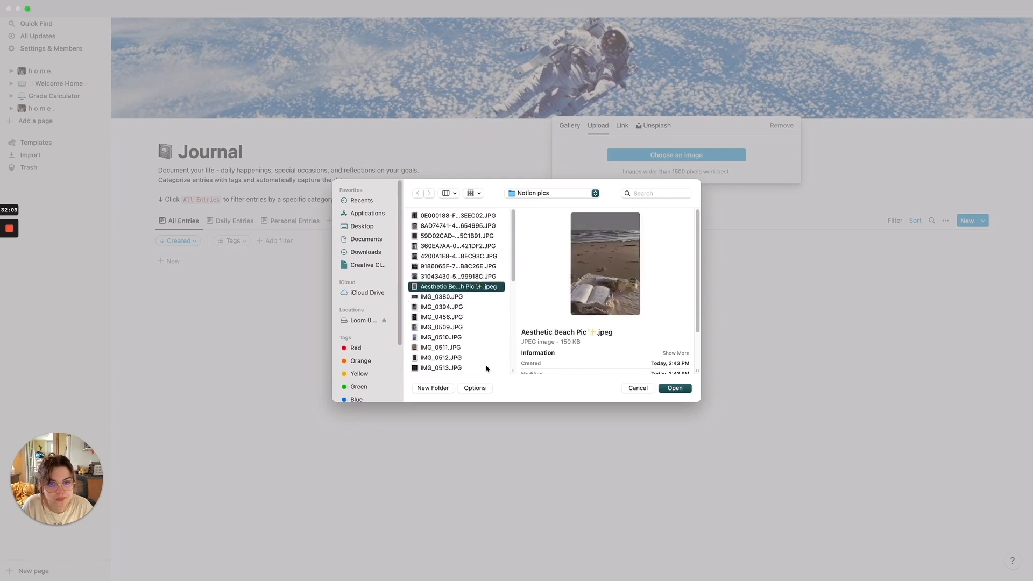
{"action": "key", "text": "Down"}
{"action": "key", "text": "Down"}
{"action": "key", "text": "Down"}
{"action": "key", "text": "Return"}
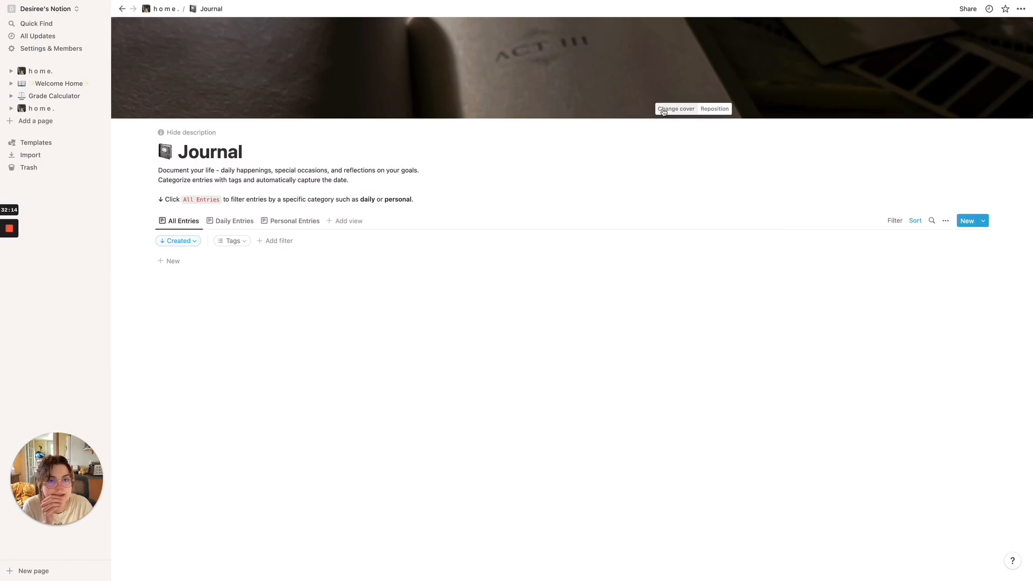
Reposition the Journal cover so the "ACT III" text is out of the frame and the blurred book pages show.
{"action": "left_click", "coordinate": [667, 108]}
{"action": "left_click", "coordinate": [718, 90]}
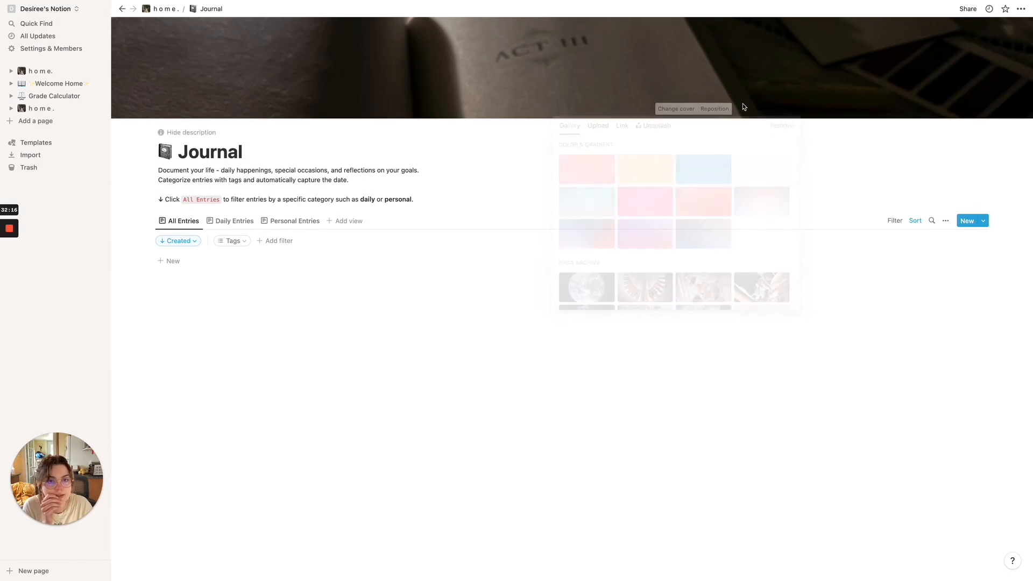
{"action": "left_click", "coordinate": [715, 108]}
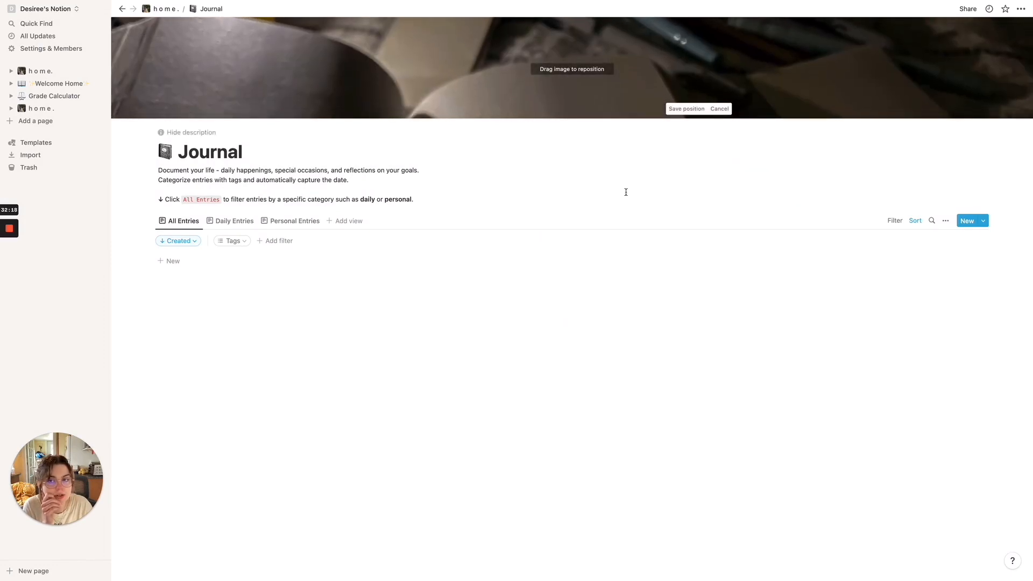
Clear the whole description of the Journal page and change its icon to the open book emoji.
{"action": "left_click", "coordinate": [243, 180]}
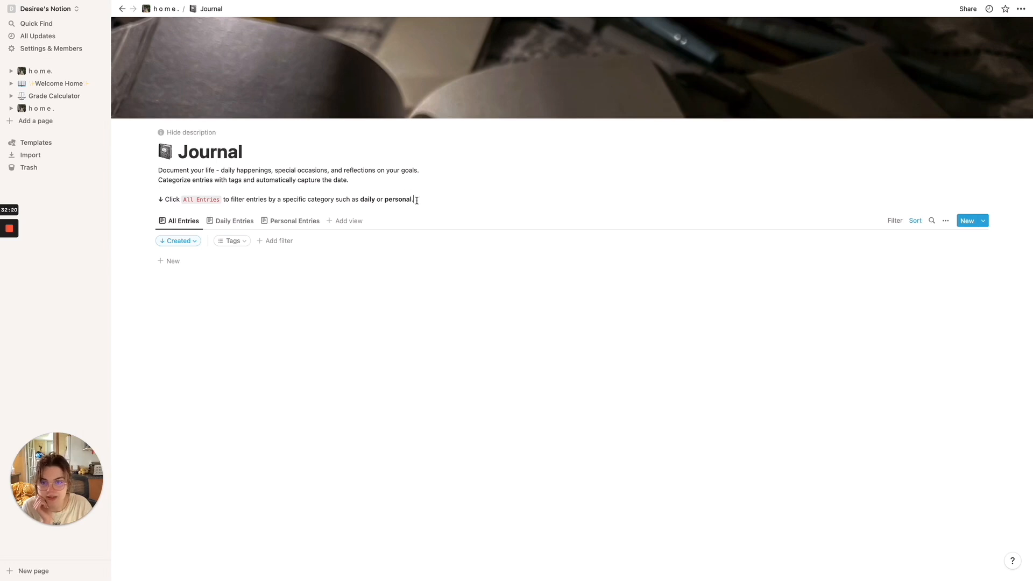
{"action": "key", "text": "super+a"}
{"action": "key", "text": "BackSpace"}
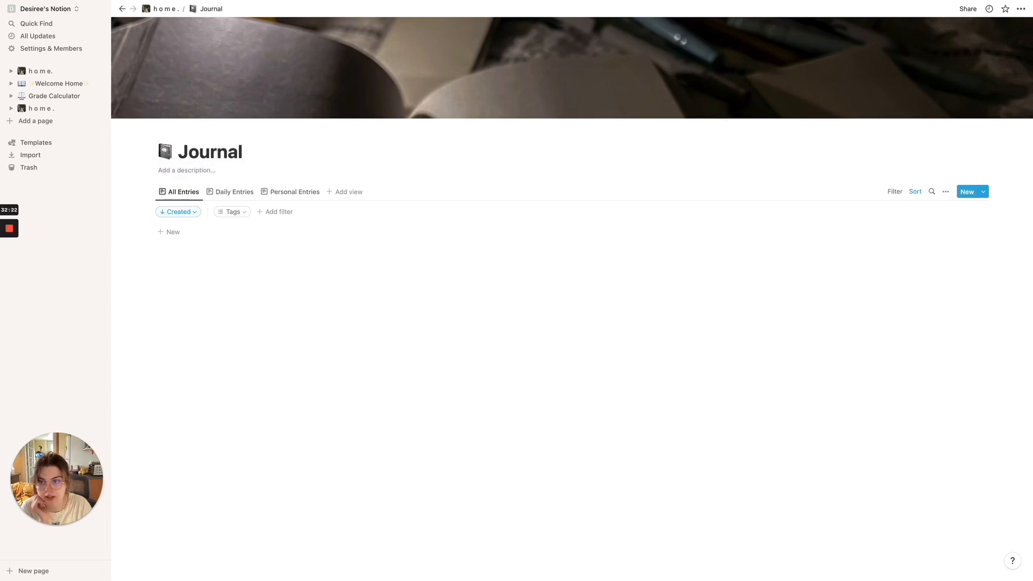
{"action": "left_click", "coordinate": [164, 151]}
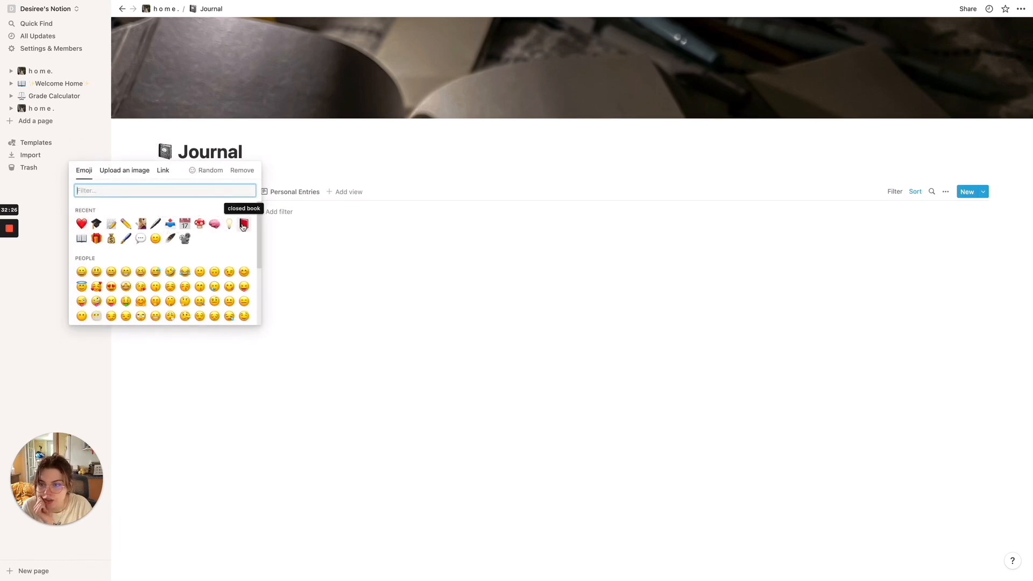
{"action": "left_click", "coordinate": [81, 238]}
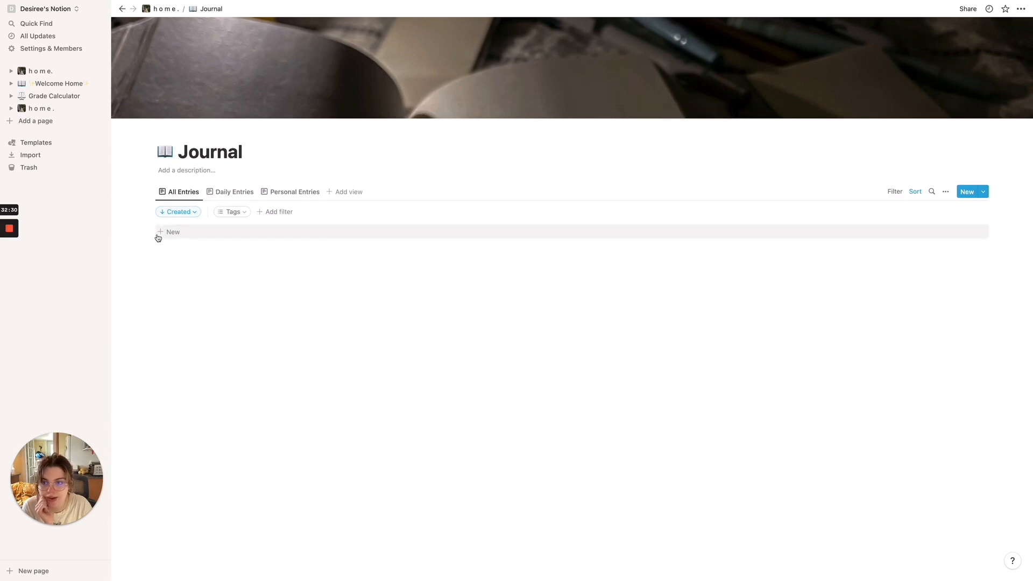
Check the Daily Entries and Personal Entries views of the Journal, and add a new entry in All Entries.
{"action": "left_click", "coordinate": [243, 195]}
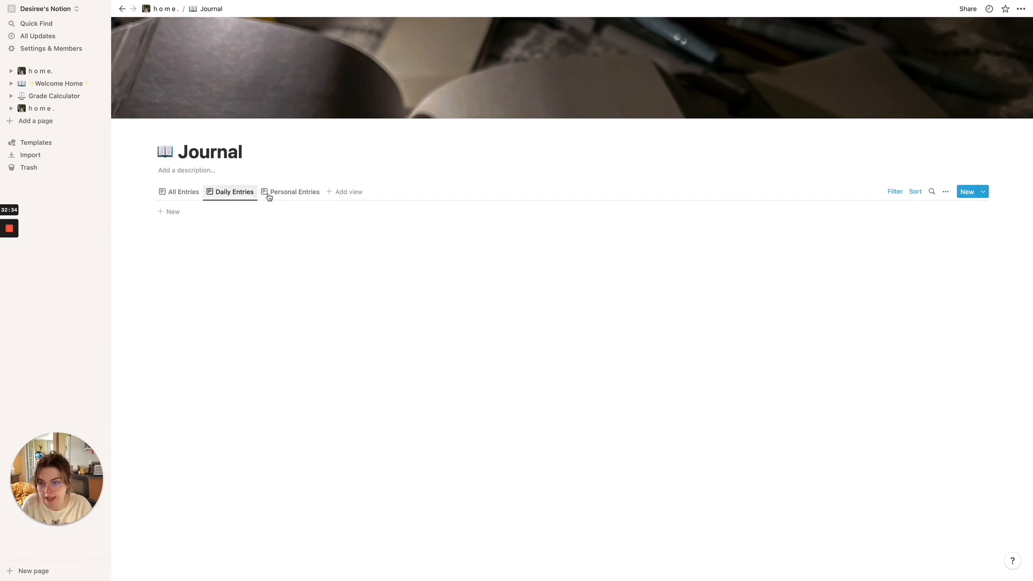
{"action": "left_click", "coordinate": [273, 193]}
{"action": "left_click", "coordinate": [228, 197]}
{"action": "left_click", "coordinate": [180, 195]}
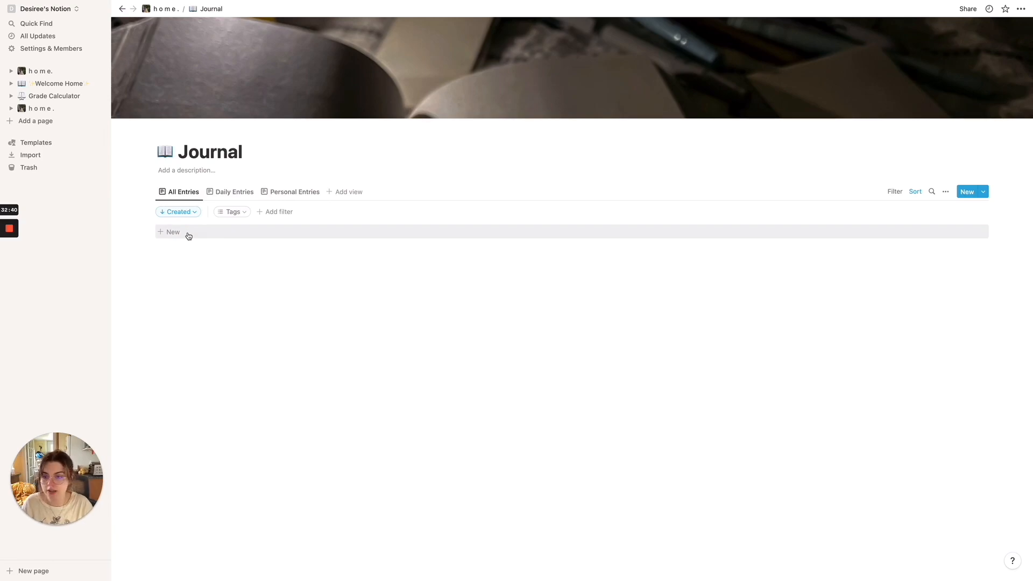
{"action": "left_click", "coordinate": [188, 234]}
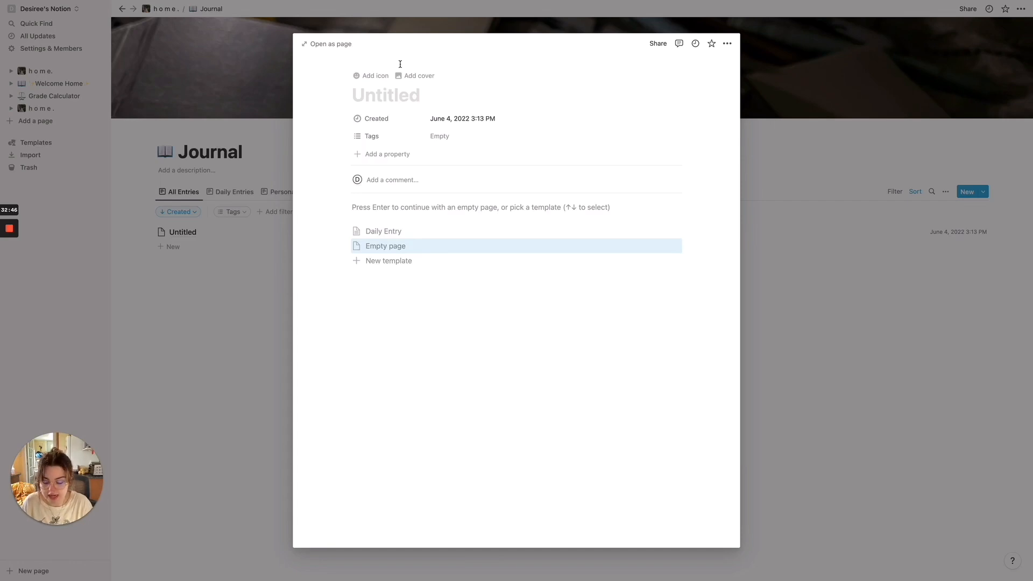
Title the new journal entry "Saturday, June 4th, 2022" and apply the Daily Entry template to it.
{"action": "type", "text": "Saturday, "}
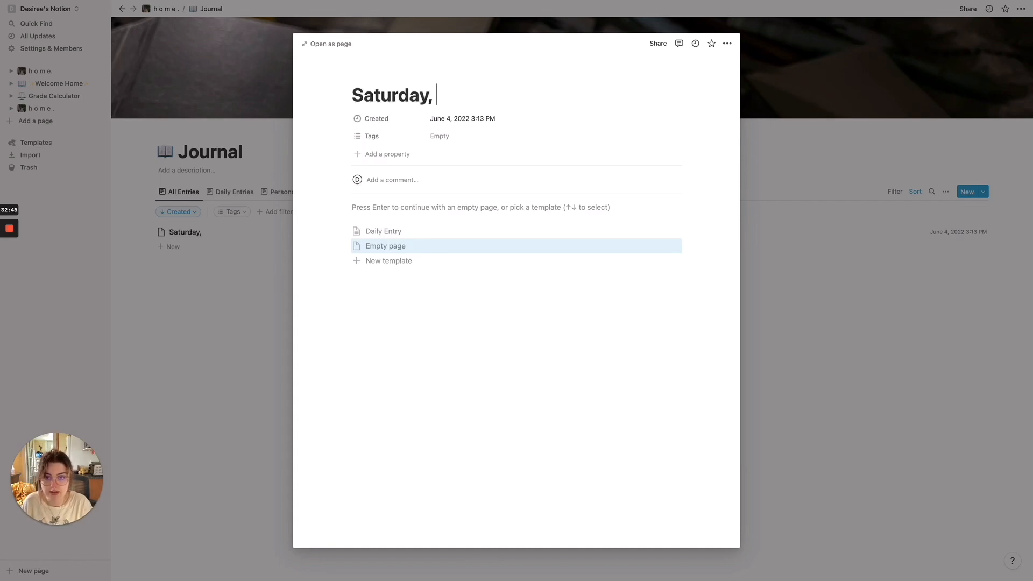
{"action": "type", "text": "June 4th, 2022"}
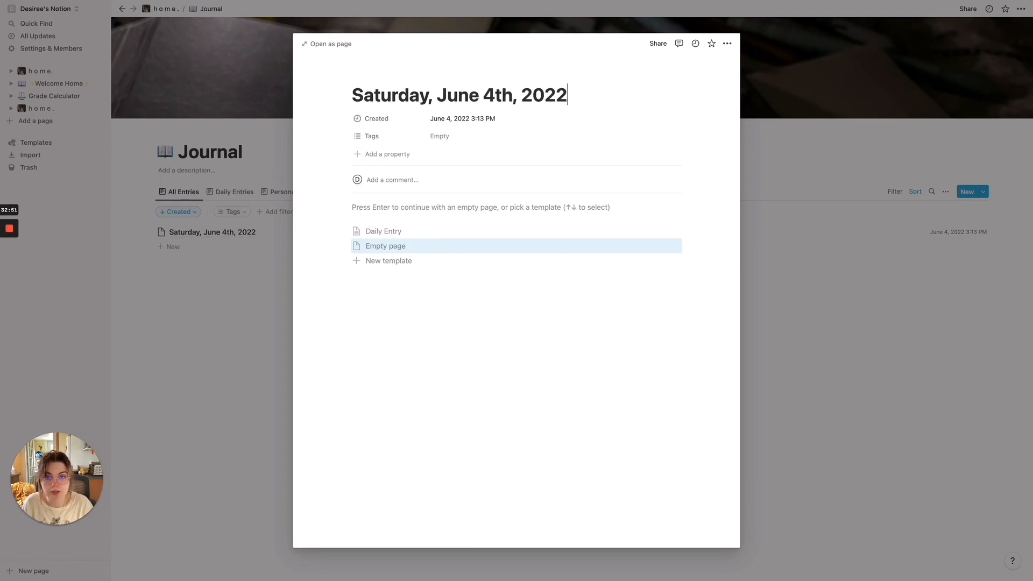
{"action": "left_click", "coordinate": [396, 138]}
{"action": "left_click", "coordinate": [439, 139]}
{"action": "left_click", "coordinate": [440, 138]}
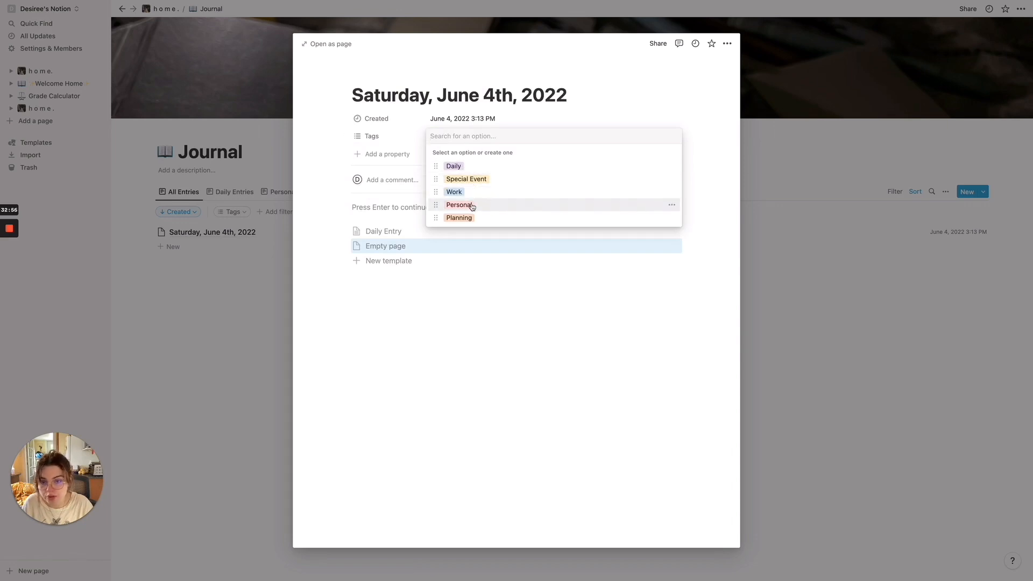
{"action": "left_click", "coordinate": [421, 312]}
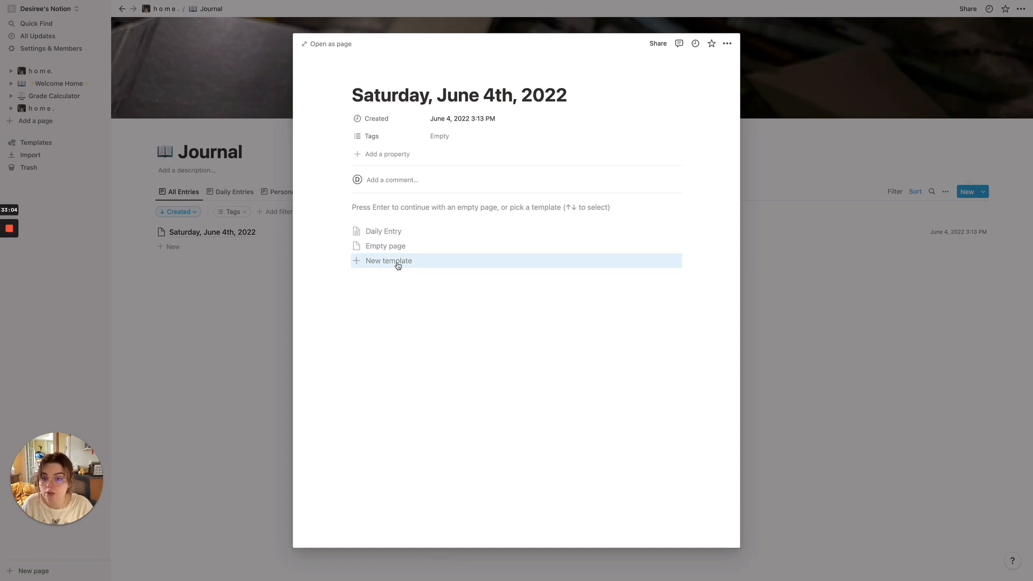
{"action": "left_click", "coordinate": [396, 236]}
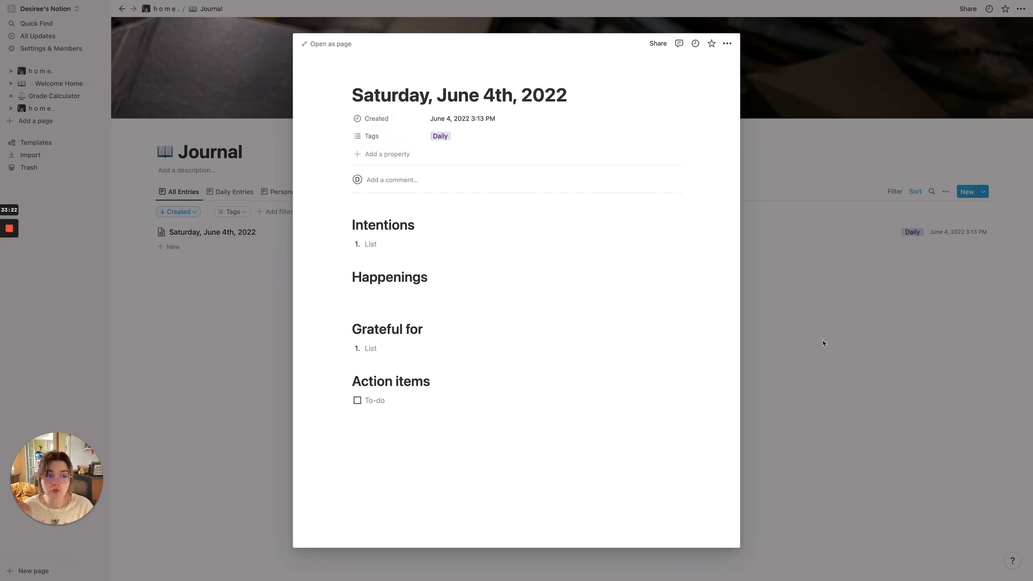
Replace all the template content of the entry with the line "Today was an awesome day!" and close the entry.
{"action": "left_click_drag", "start_coordinate": [387, 447], "coordinate": [362, 207]}
{"action": "key", "text": "BackSpace"}
{"action": "left_click", "coordinate": [403, 232]}
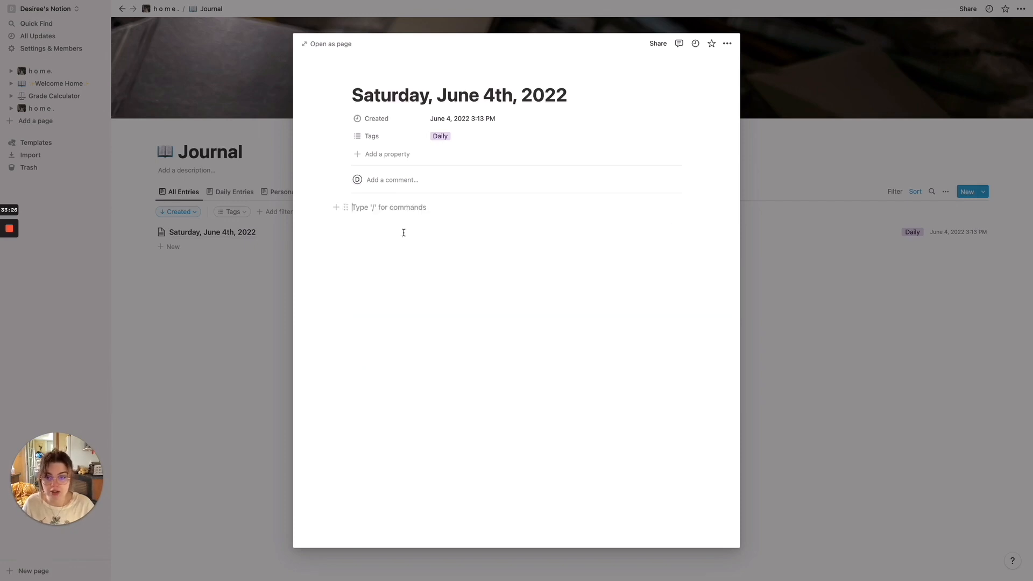
{"action": "type", "text": "Today was an a"}
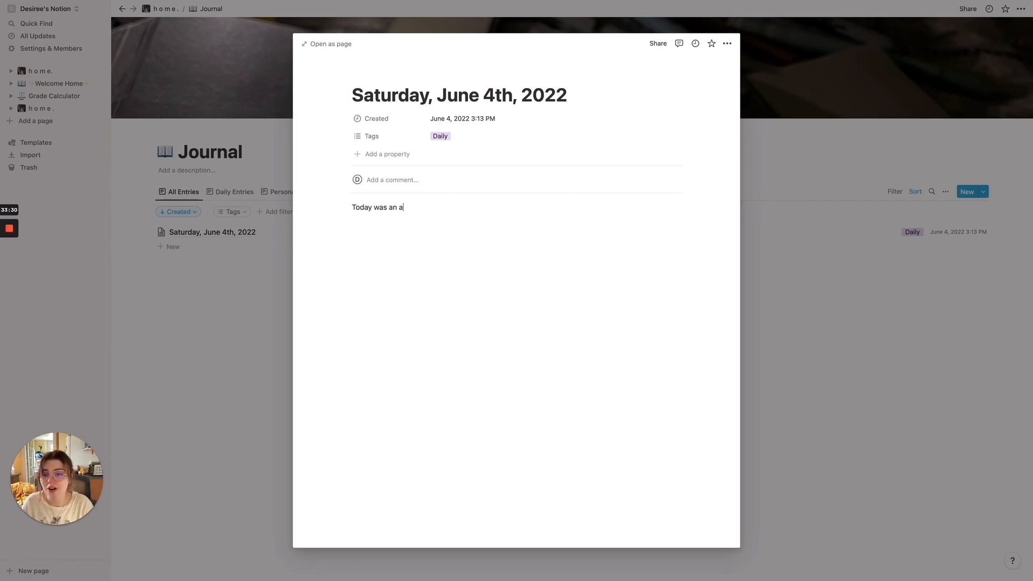
{"action": "type", "text": "wesome day!"}
{"action": "key", "text": "Return"}
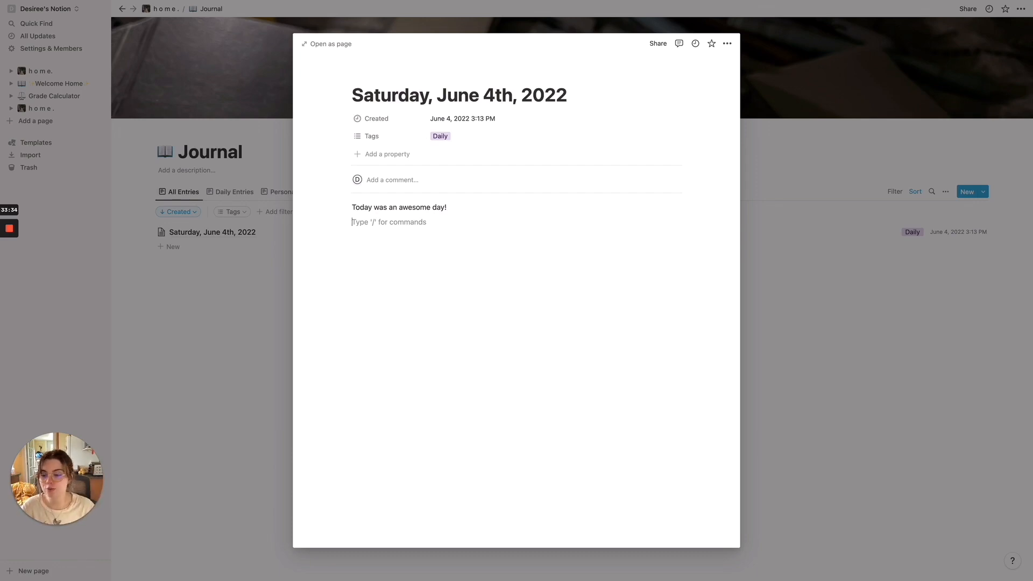
{"action": "left_click", "coordinate": [893, 302]}
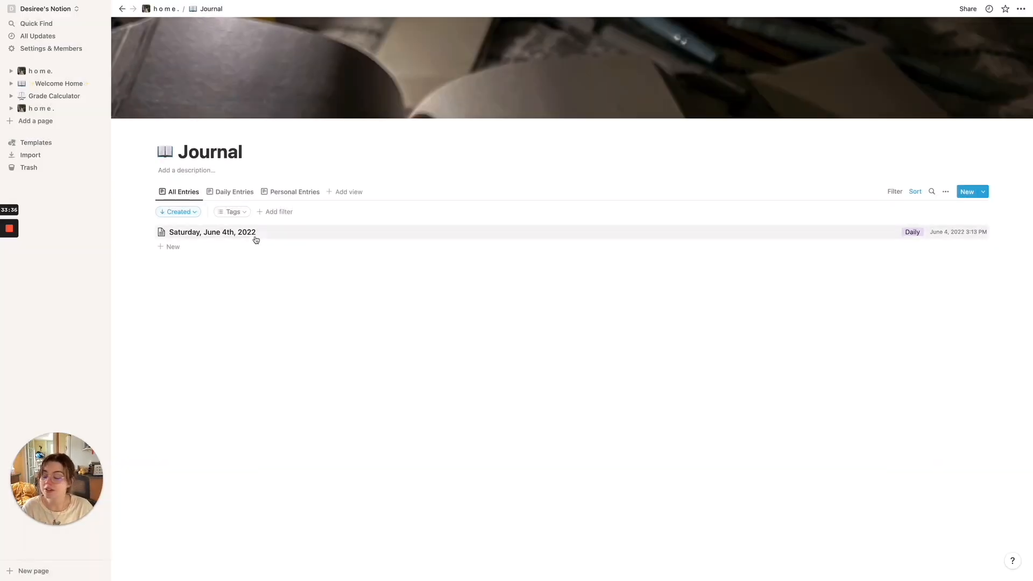
Reopen the June 4th entry, give it a red heart icon and close it.
{"action": "left_click", "coordinate": [163, 232]}
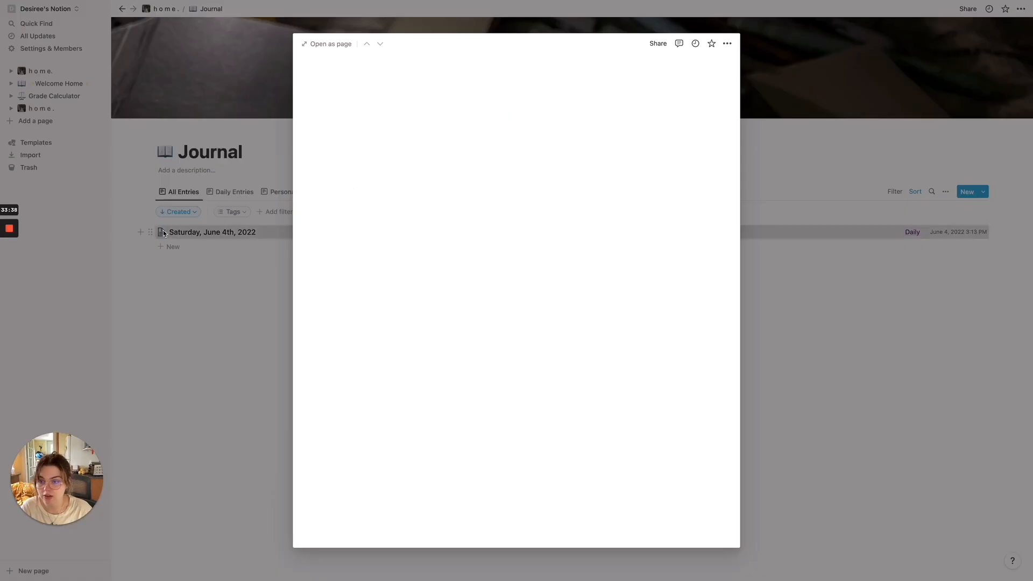
{"action": "left_click", "coordinate": [370, 74]}
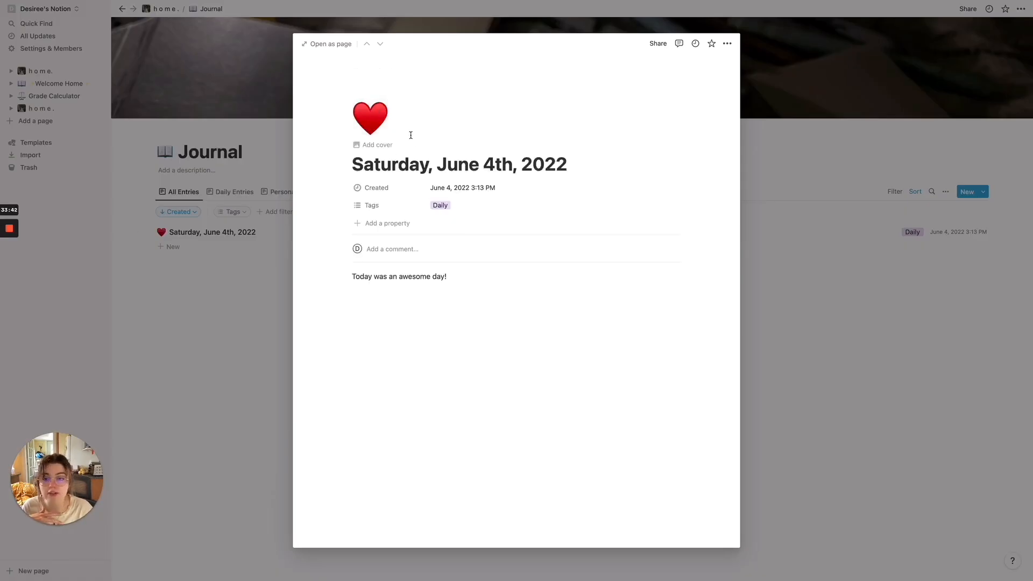
{"action": "left_click", "coordinate": [245, 345]}
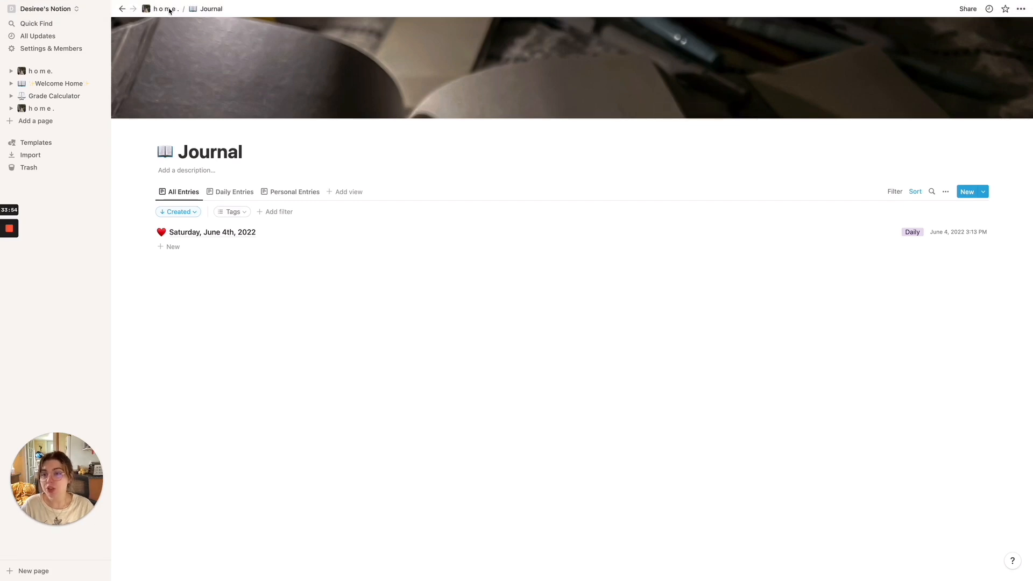
Return to the new home page, reopen the Journal under "The me corner" and rename it "A Kiss for a Secret".
{"action": "left_click", "coordinate": [165, 9]}
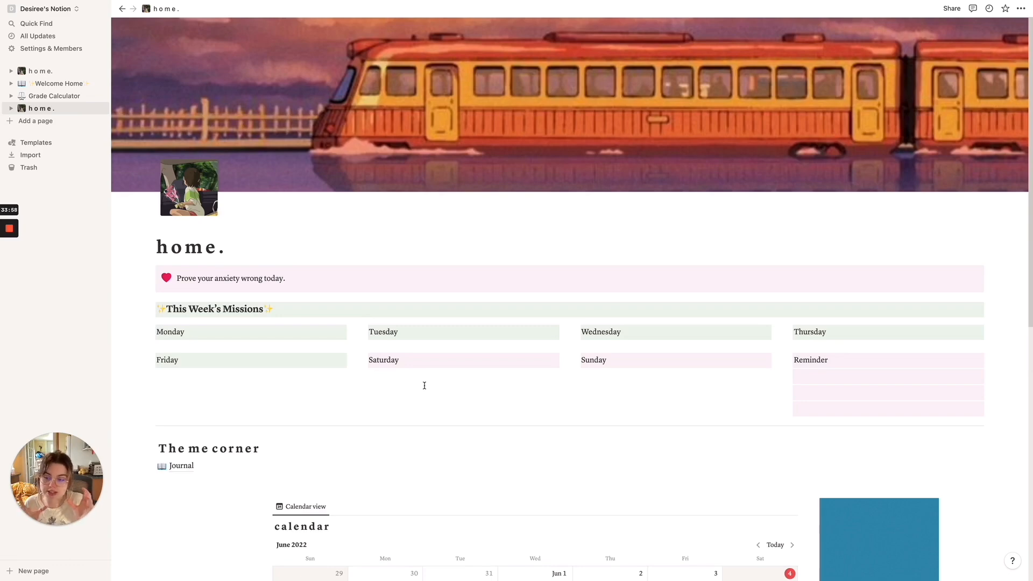
{"action": "scroll", "coordinate": [424, 386], "scroll_direction": "down", "scroll_amount": 6}
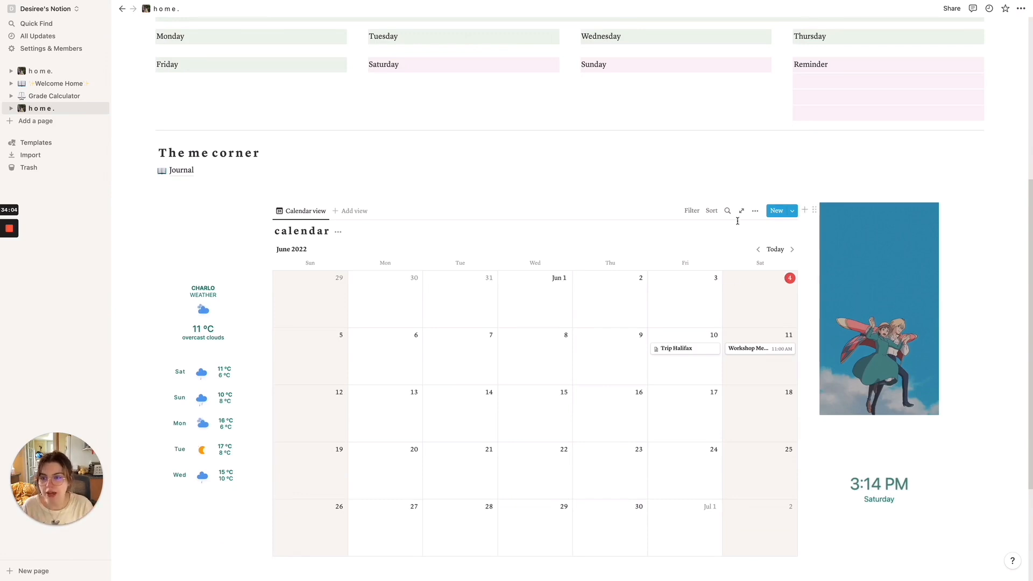
{"action": "left_click", "coordinate": [205, 171]}
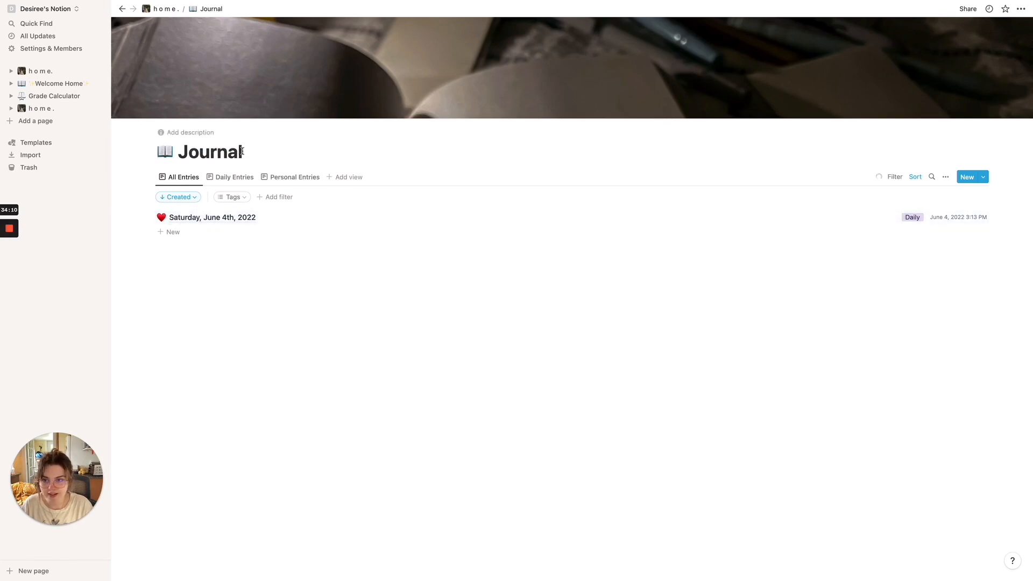
{"action": "key", "text": "BackSpace"}
{"action": "key", "text": "BackSpace"}
{"action": "key", "text": "BackSpace"}
{"action": "key", "text": "BackSpace"}
{"action": "key", "text": "BackSpace"}
{"action": "key", "text": "BackSpace"}
{"action": "key", "text": "BackSpace"}
{"action": "type", "text": "A "}
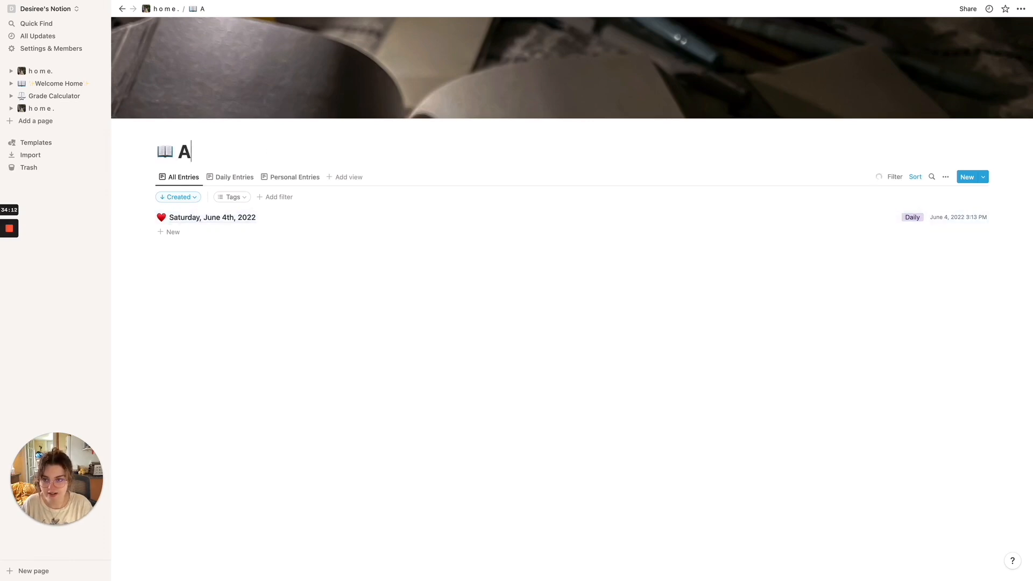
{"action": "type", "text": "Kiss for a "}
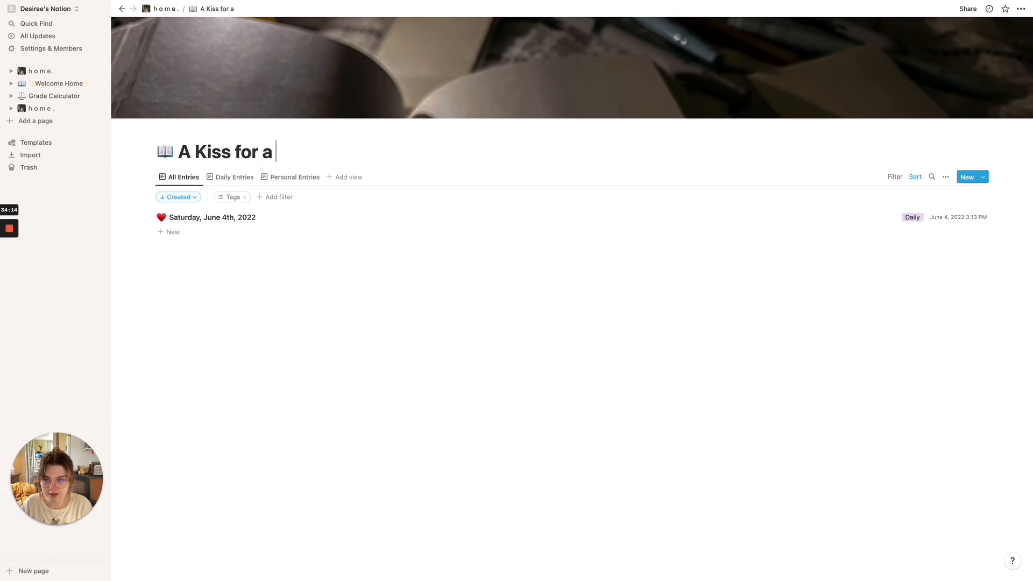
{"action": "type", "text": "Secret"}
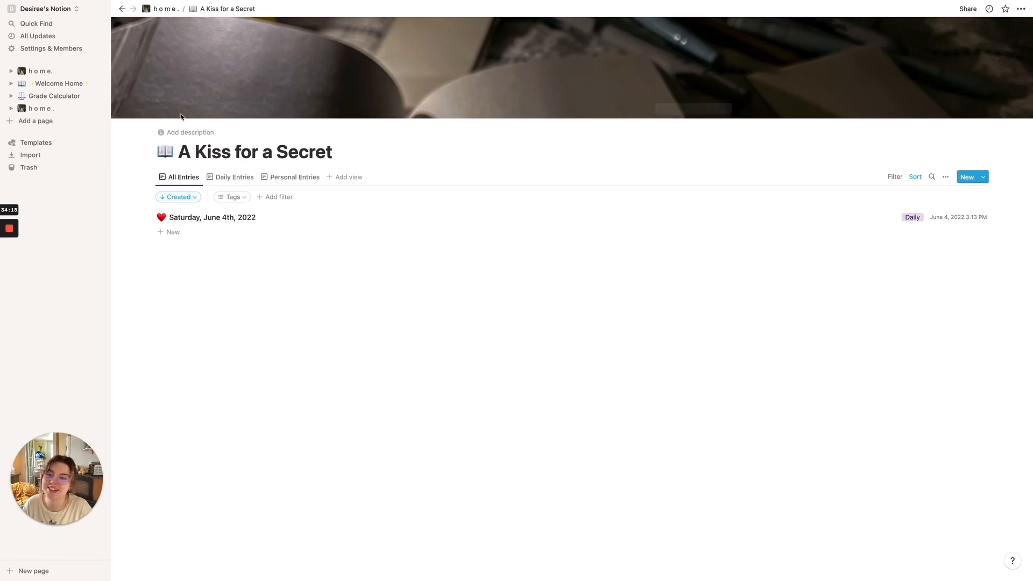
Open My Library Corner from the old home page and examine its layout from the cover down to the books gallery.
{"action": "left_click", "coordinate": [164, 8]}
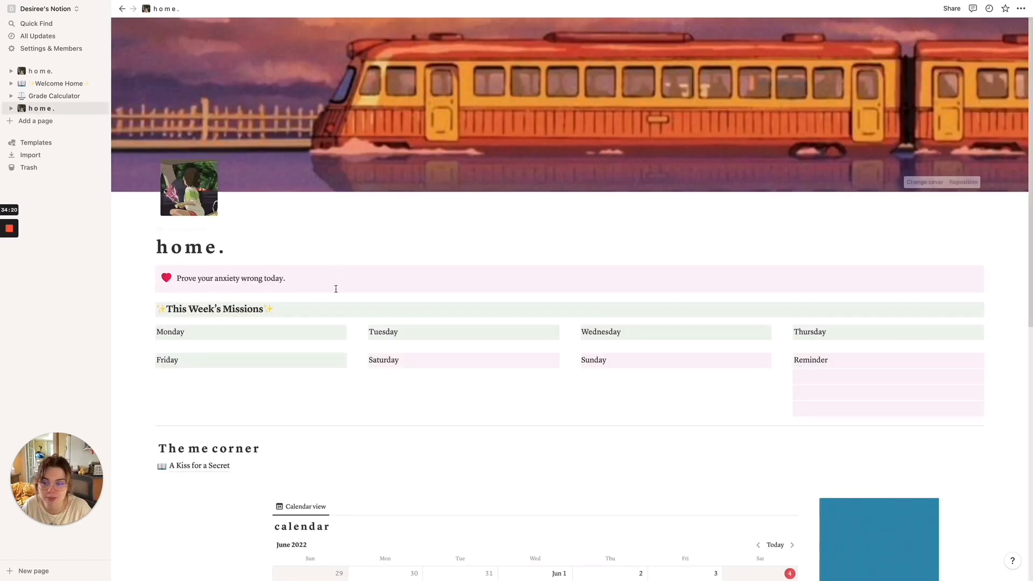
{"action": "left_click", "coordinate": [40, 71]}
{"action": "scroll", "coordinate": [573, 384], "scroll_direction": "down", "scroll_amount": 1}
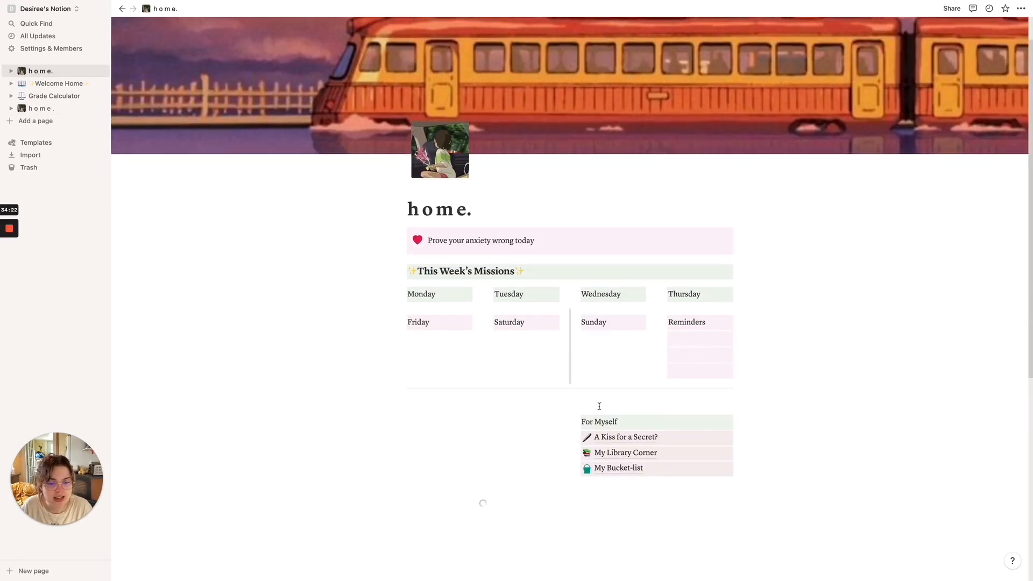
{"action": "left_click", "coordinate": [632, 457]}
{"action": "scroll", "coordinate": [779, 411], "scroll_direction": "down", "scroll_amount": 15}
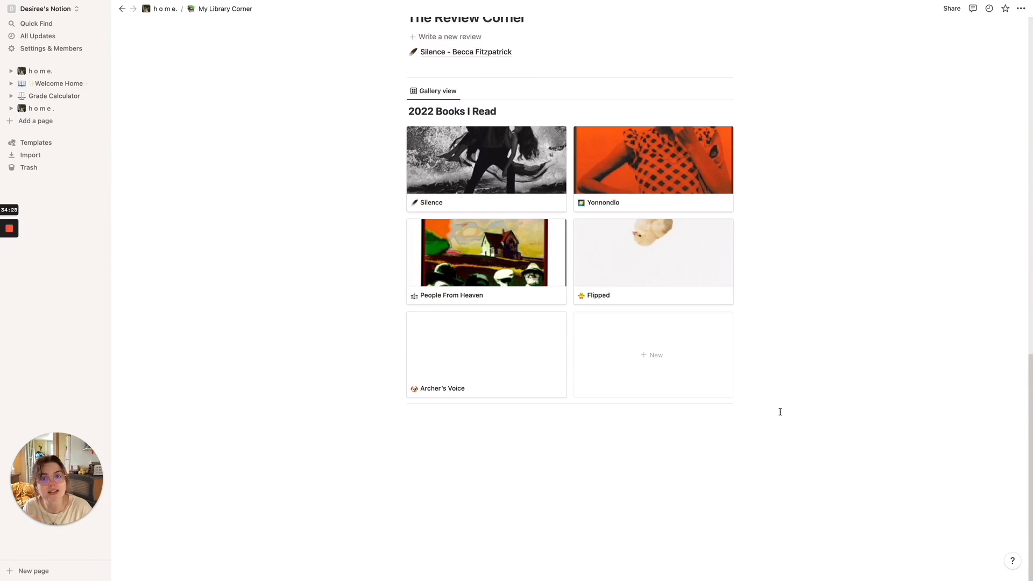
{"action": "scroll", "coordinate": [780, 411], "scroll_direction": "up", "scroll_amount": 15}
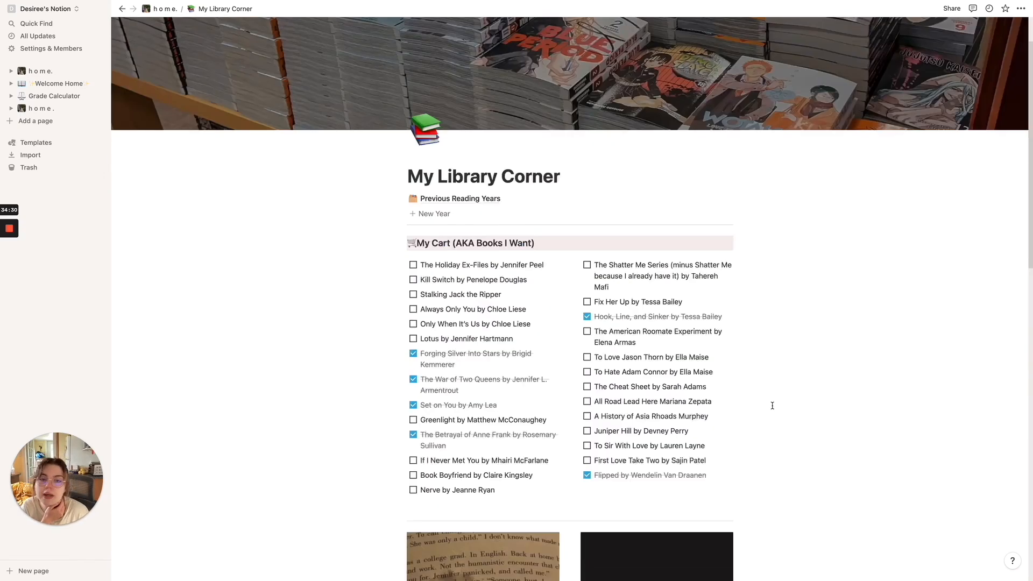
{"action": "scroll", "coordinate": [772, 405], "scroll_direction": "up", "scroll_amount": 2}
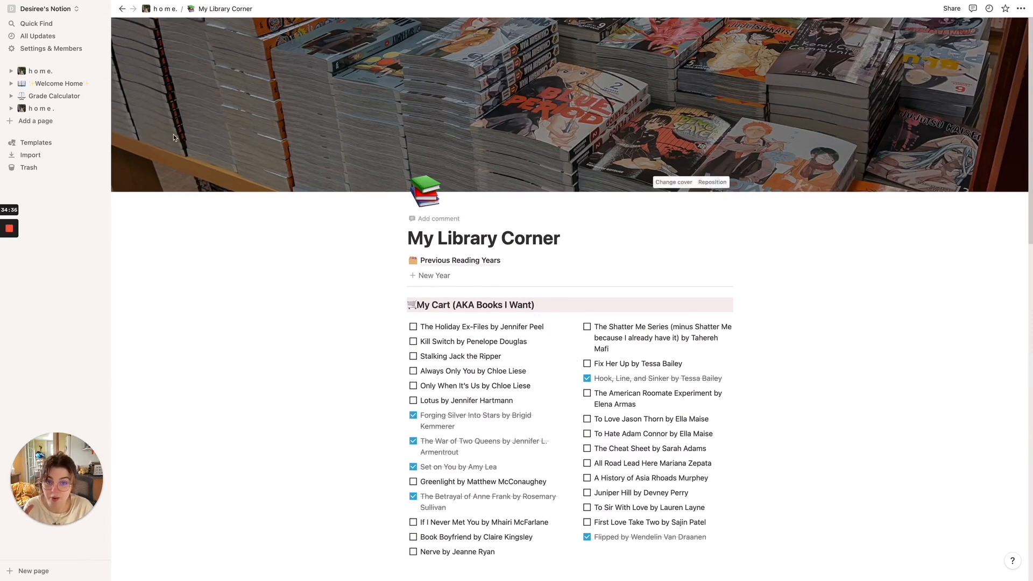
{"action": "scroll", "coordinate": [584, 348], "scroll_direction": "down", "scroll_amount": 10}
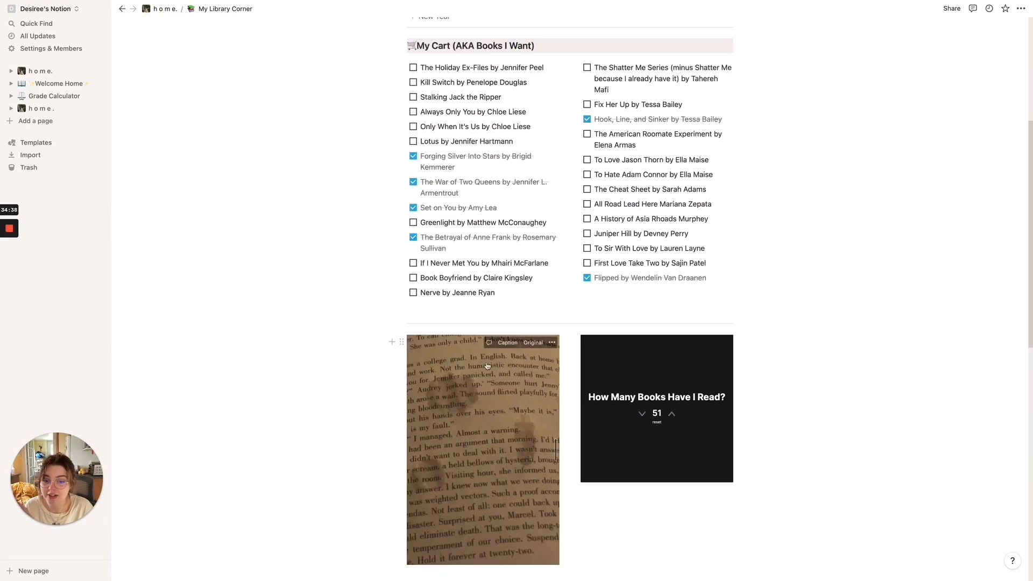
{"action": "scroll", "coordinate": [585, 348], "scroll_direction": "down", "scroll_amount": 1}
{"action": "scroll", "coordinate": [605, 297], "scroll_direction": "down", "scroll_amount": 3}
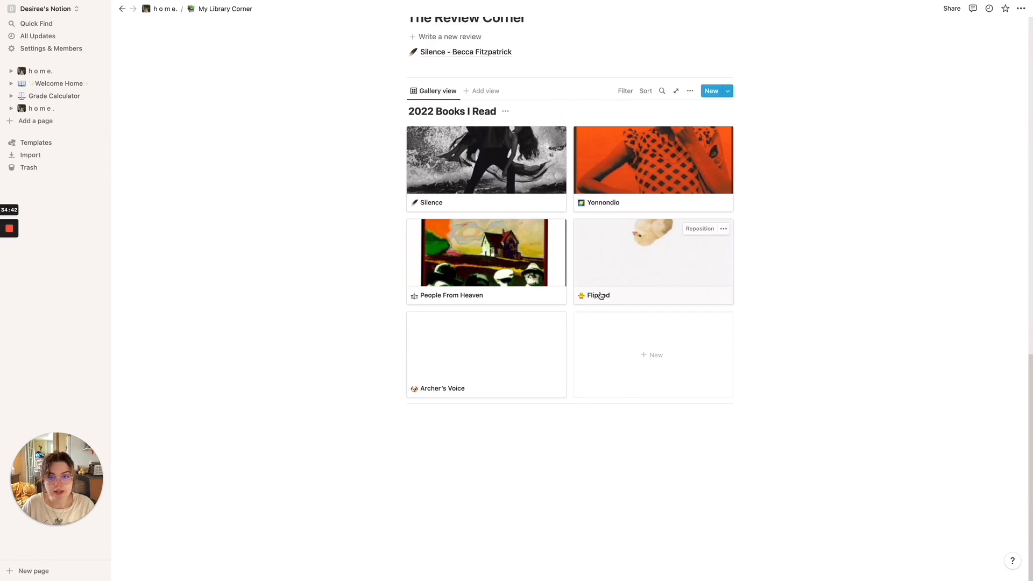
{"action": "scroll", "coordinate": [605, 297], "scroll_direction": "up", "scroll_amount": 20}
Add a subpage named "Reading Nook" below "A Kiss for a Secret" on the new home page.
{"action": "left_click", "coordinate": [49, 107]}
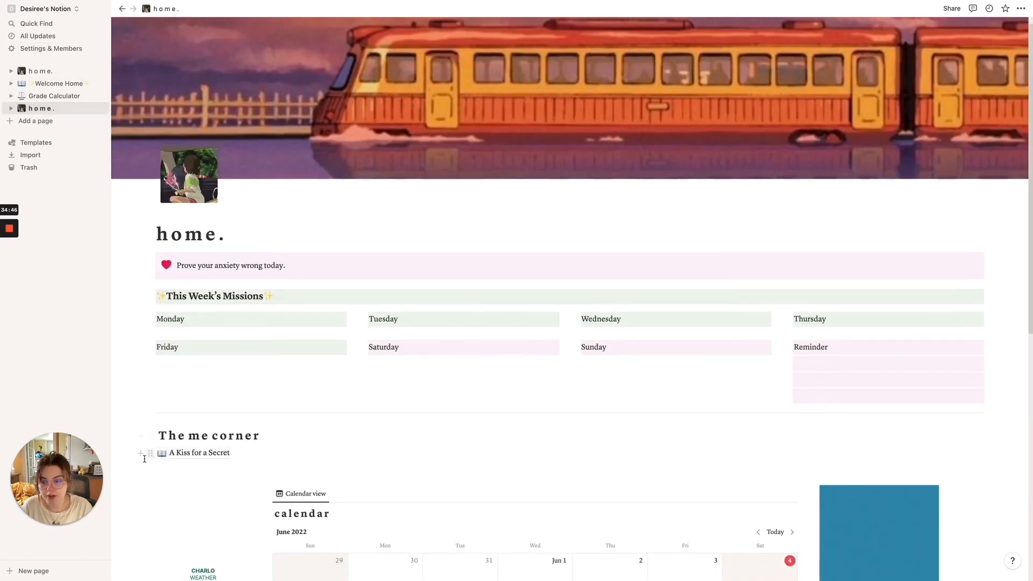
{"action": "left_click", "coordinate": [141, 454]}
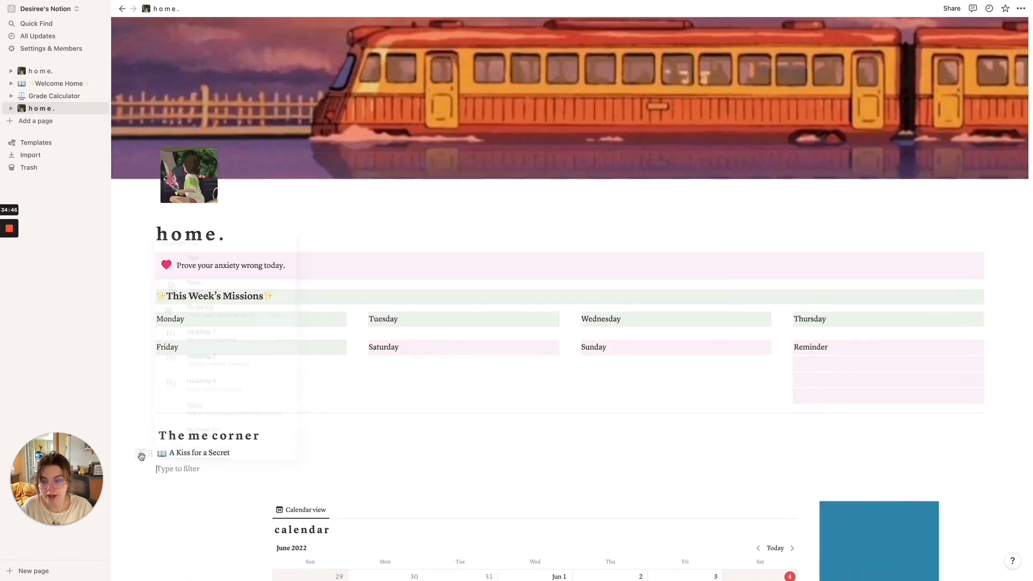
{"action": "left_click", "coordinate": [199, 279]}
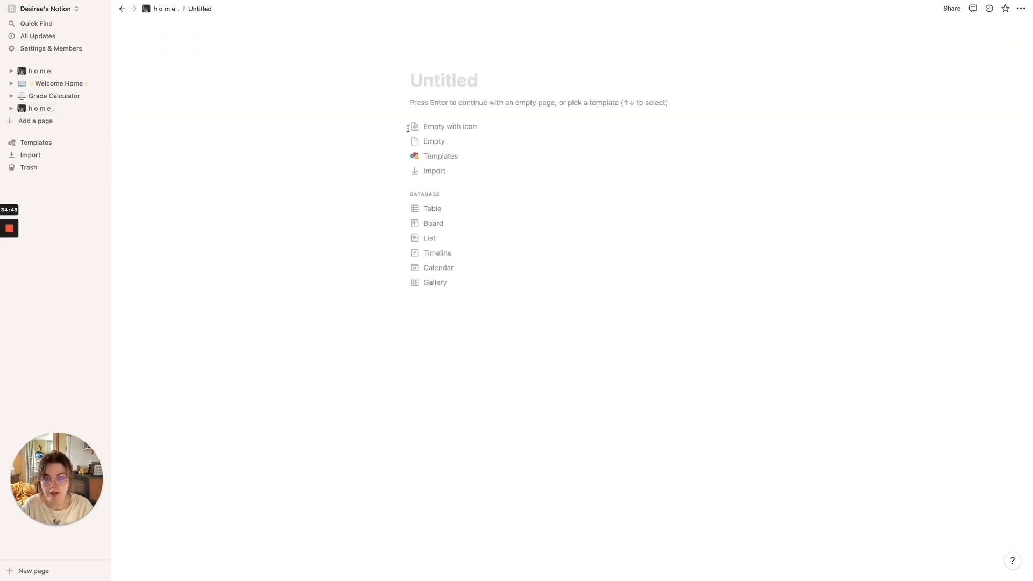
{"action": "type", "text": "My Lib"}
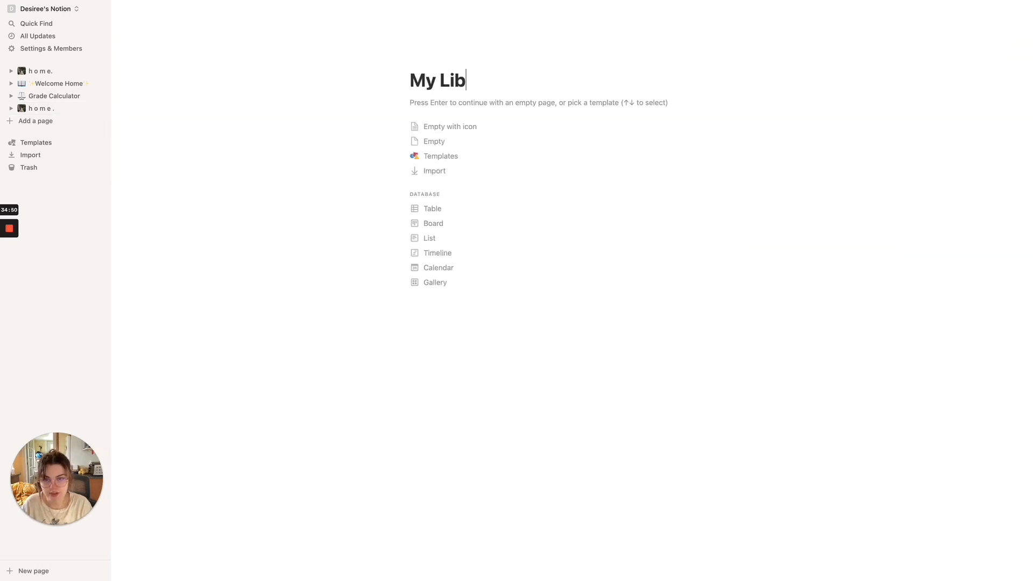
{"action": "key", "text": "BackSpace"}
{"action": "type", "text": "Reading Nook"}
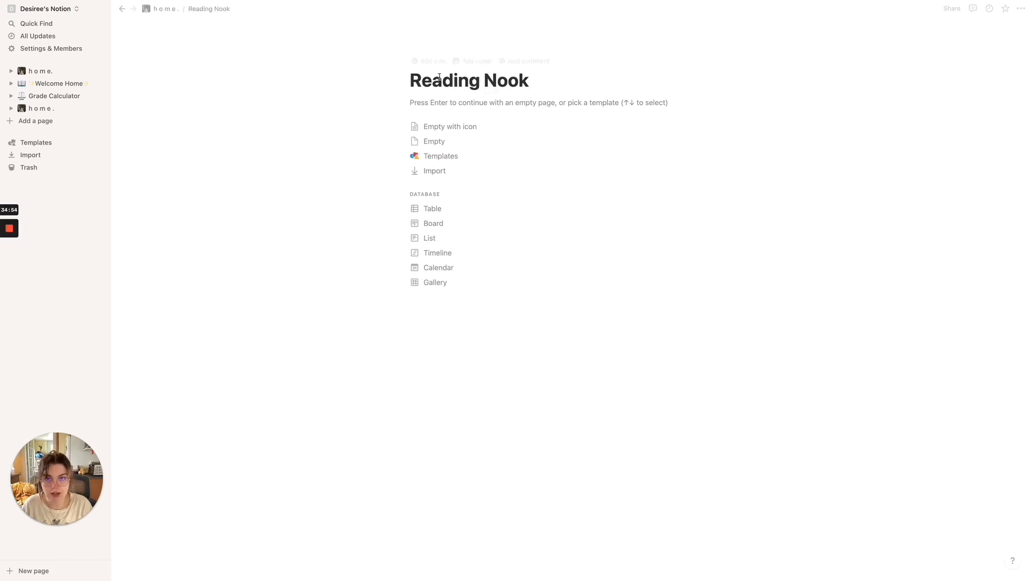
Give the Reading Nook page an icon from the "Notion pics" folder, using the picture 9186065F-77E9-43EB-8D5D-6F3CA1B8C26E.JPG of a person reading outdoors.
{"action": "left_click", "coordinate": [428, 60]}
{"action": "left_click", "coordinate": [427, 80]}
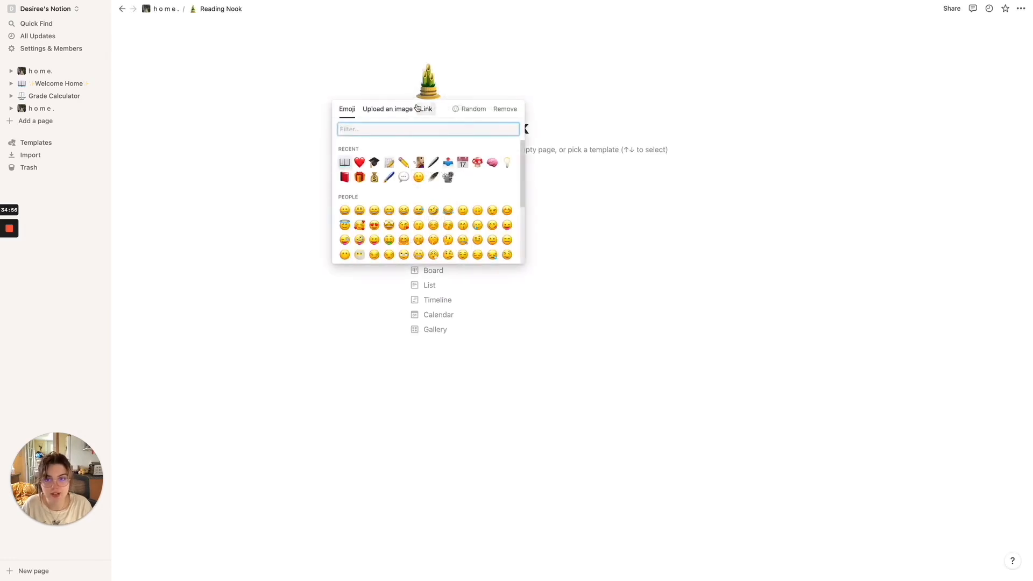
{"action": "left_click", "coordinate": [418, 109]}
{"action": "left_click", "coordinate": [426, 139]}
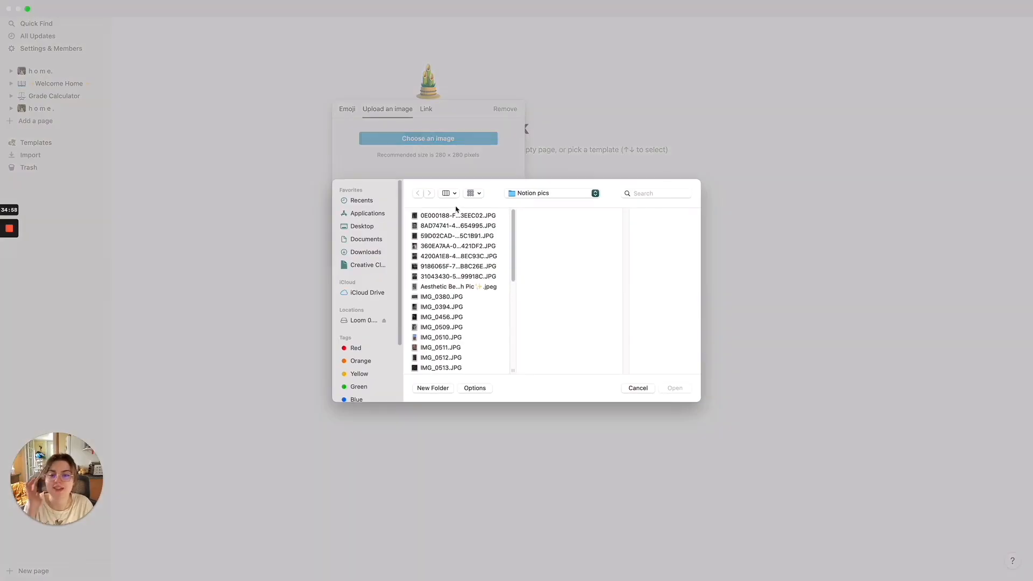
{"action": "left_click", "coordinate": [492, 278]}
{"action": "key", "text": "Up"}
{"action": "key", "text": "Up"}
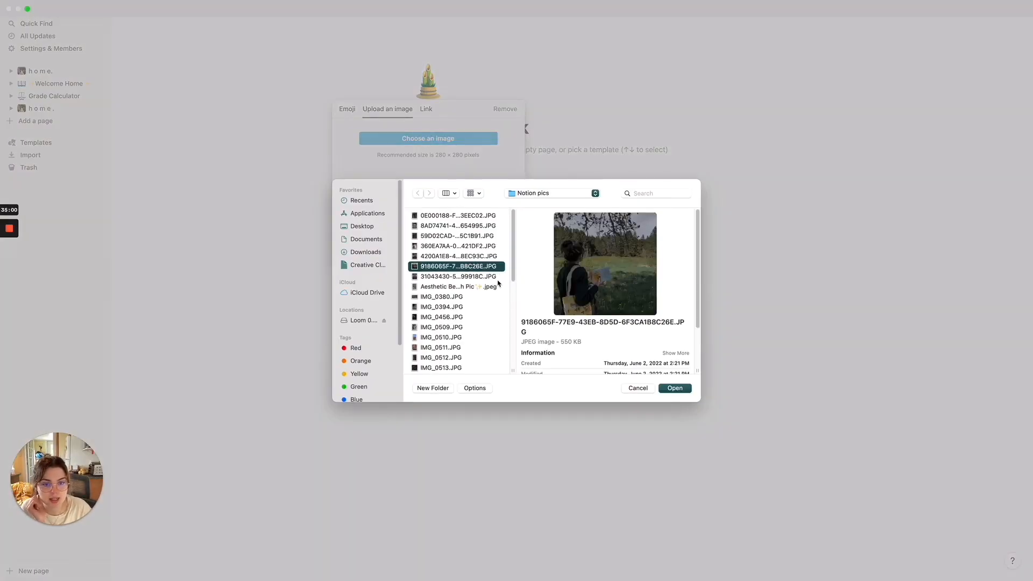
{"action": "key", "text": "Down"}
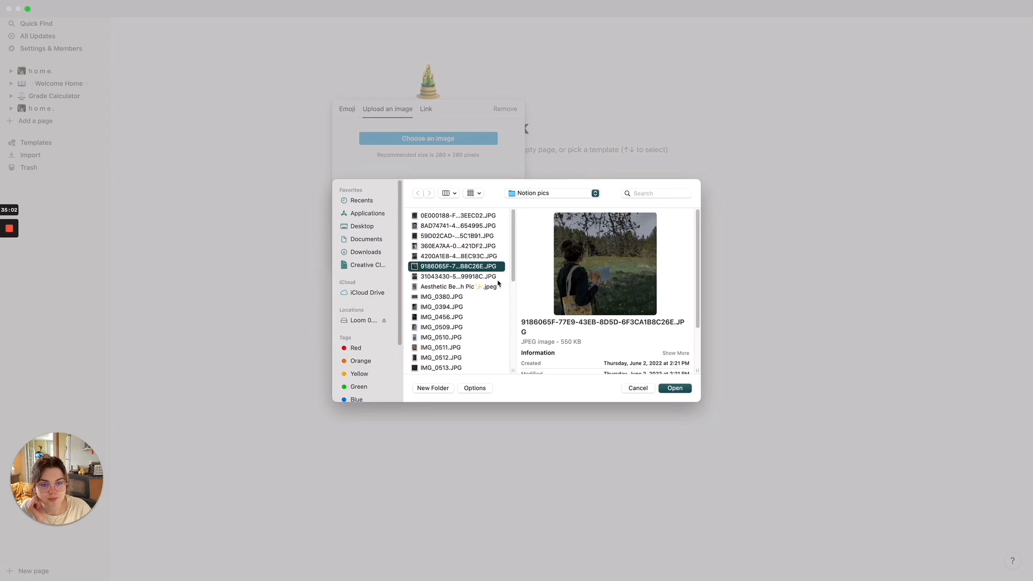
{"action": "key", "text": "Return"}
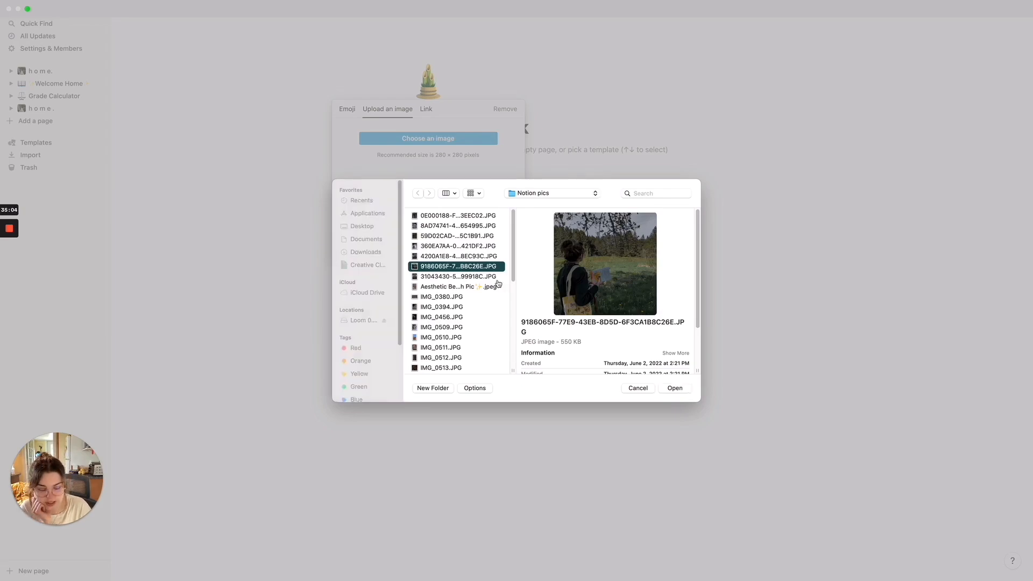
Add a cover to the Reading Nook page, uploading the photo of stacked manga volumes from the "Notion pics" folder.
{"action": "left_click", "coordinate": [434, 136]}
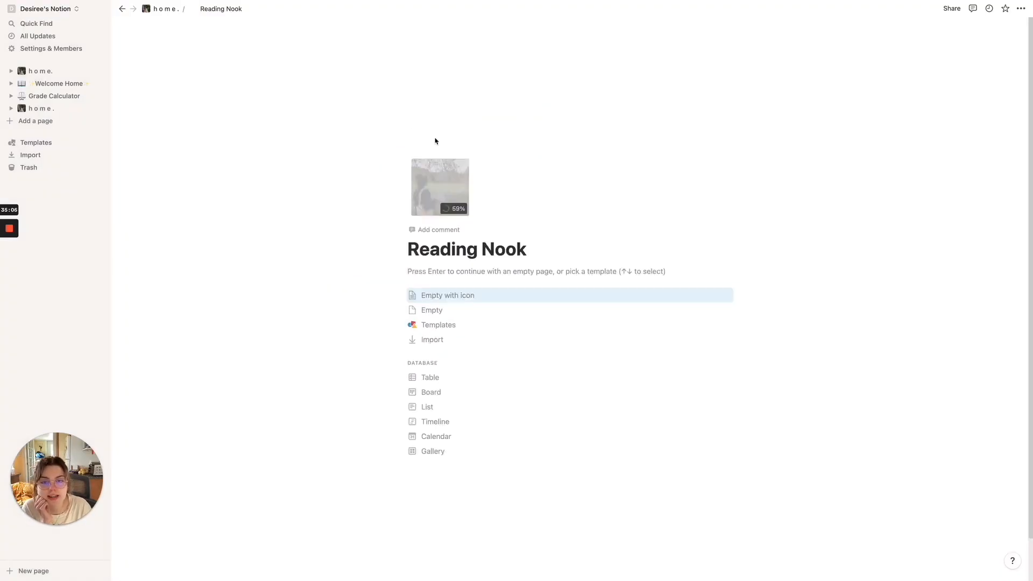
{"action": "left_click", "coordinate": [670, 186]}
{"action": "left_click", "coordinate": [594, 200]}
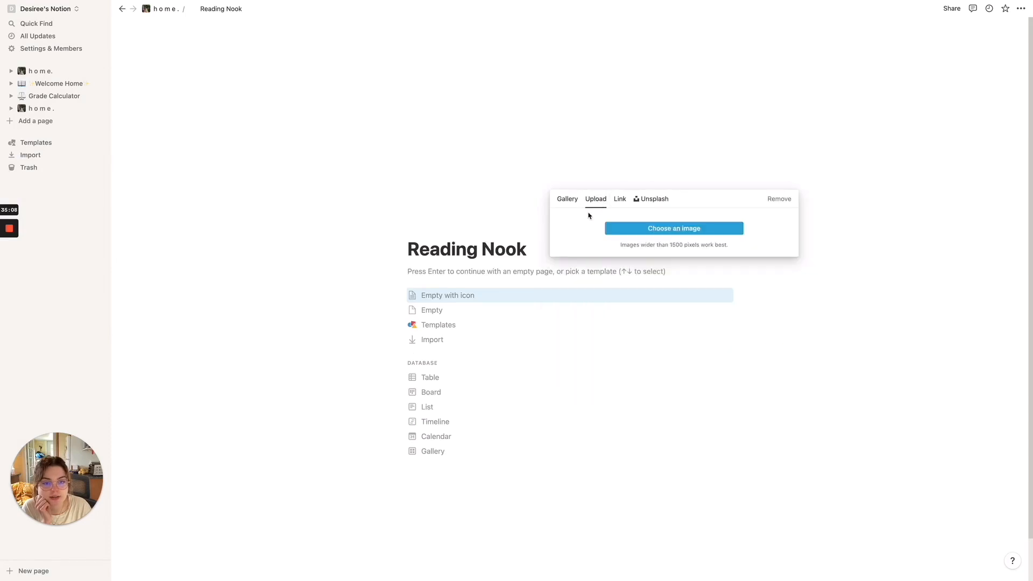
{"action": "left_click", "coordinate": [630, 232]}
{"action": "left_click", "coordinate": [472, 228]}
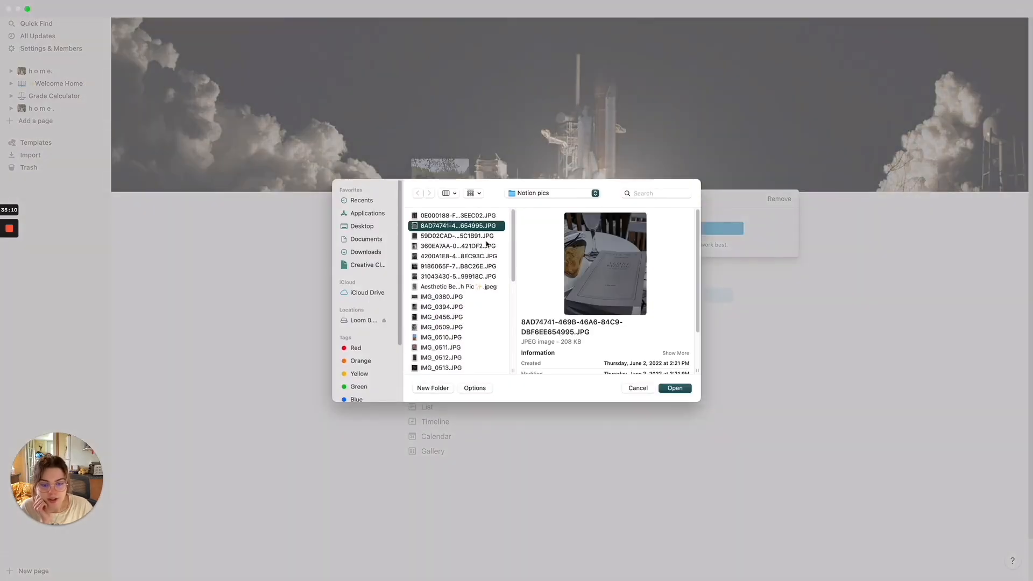
{"action": "key", "text": "Down"}
{"action": "key", "text": "Down"}
{"action": "key", "text": "Down"}
{"action": "key", "text": "Down"}
{"action": "key", "text": "Down"}
{"action": "key", "text": "Down"}
{"action": "key", "text": "Down"}
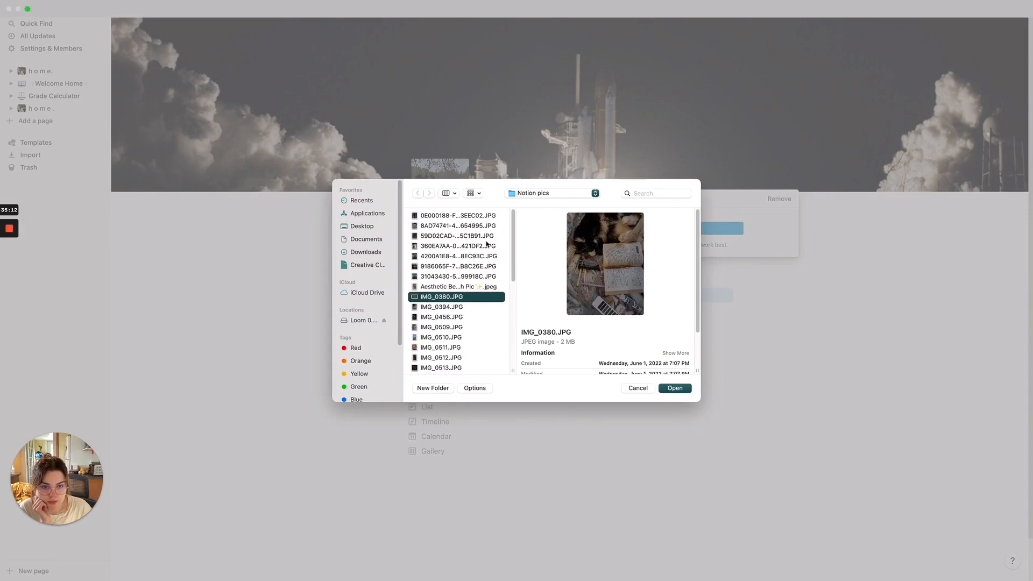
{"action": "key", "text": "Return"}
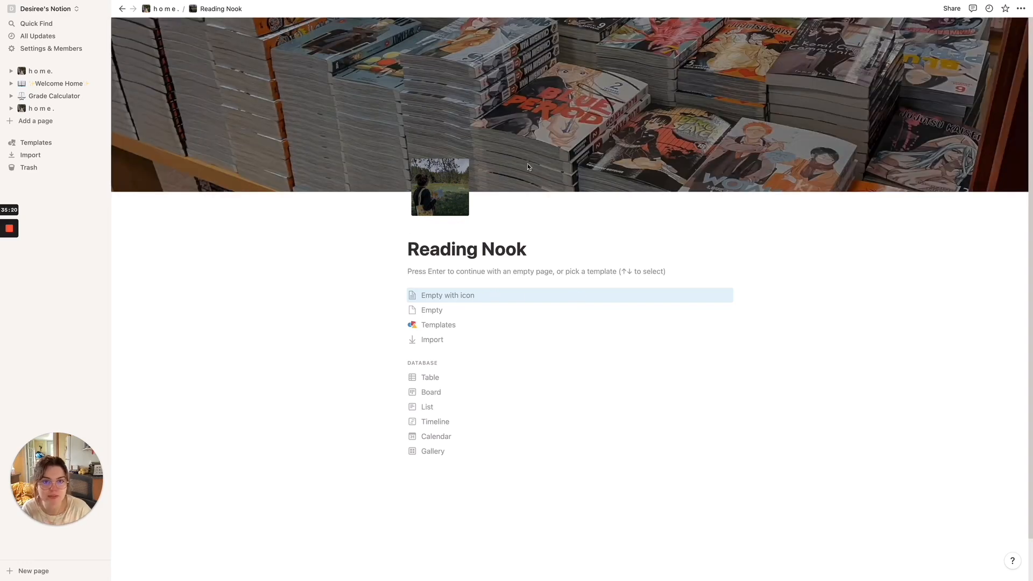
Open Previous Reading Years in My Library Corner from the old home page and examine its 2021 Books gallery.
{"action": "left_click", "coordinate": [63, 74]}
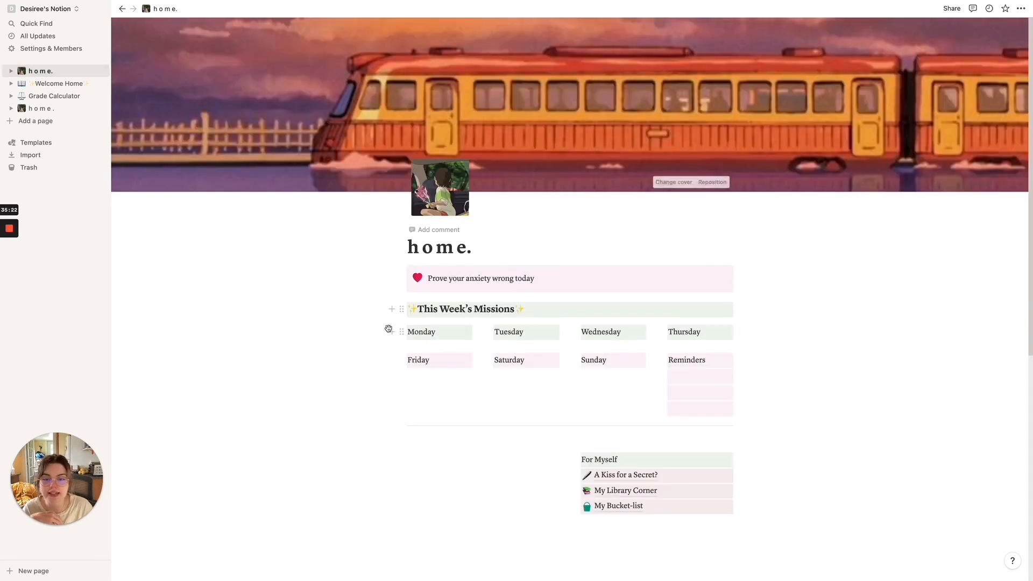
{"action": "left_click", "coordinate": [613, 490]}
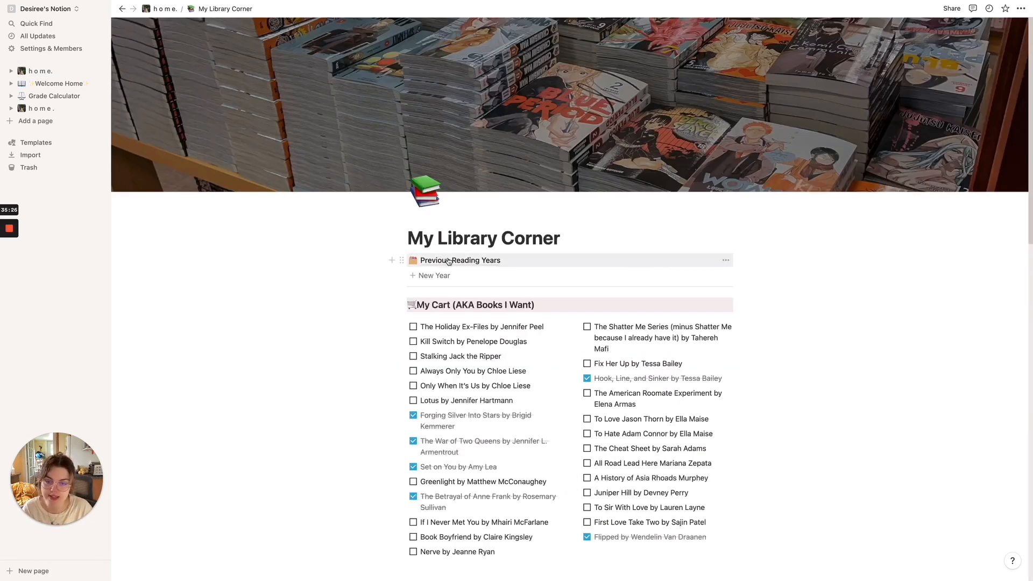
{"action": "left_click", "coordinate": [449, 261]}
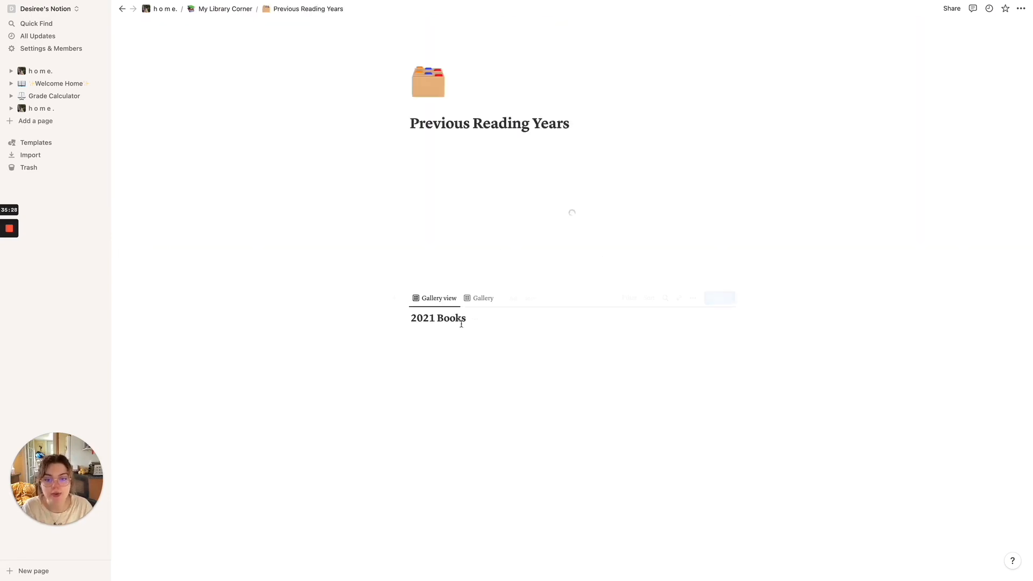
{"action": "scroll", "coordinate": [658, 320], "scroll_direction": "down", "scroll_amount": 10}
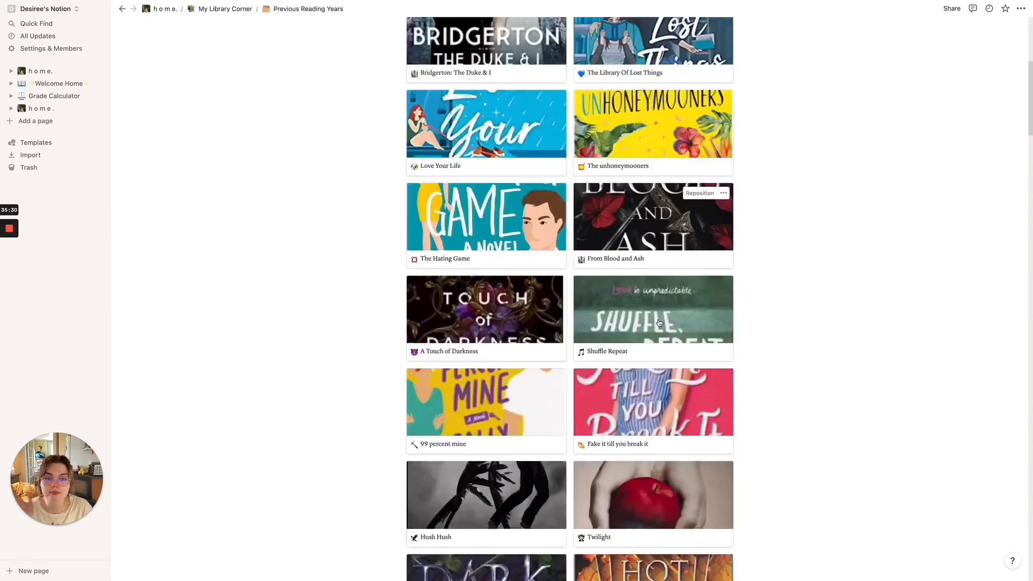
{"action": "scroll", "coordinate": [649, 324], "scroll_direction": "down", "scroll_amount": 19}
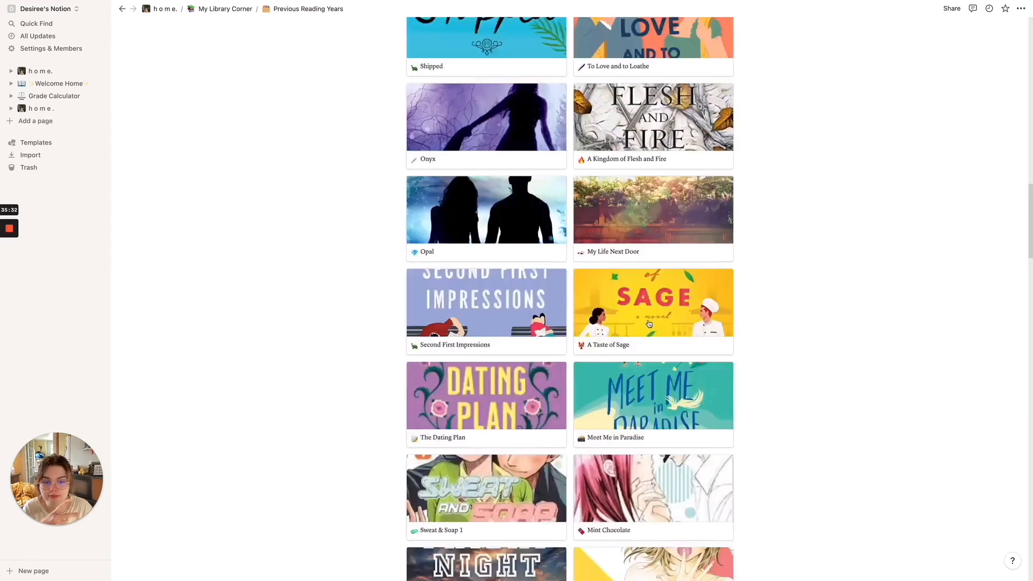
{"action": "scroll", "coordinate": [649, 323], "scroll_direction": "down", "scroll_amount": 20}
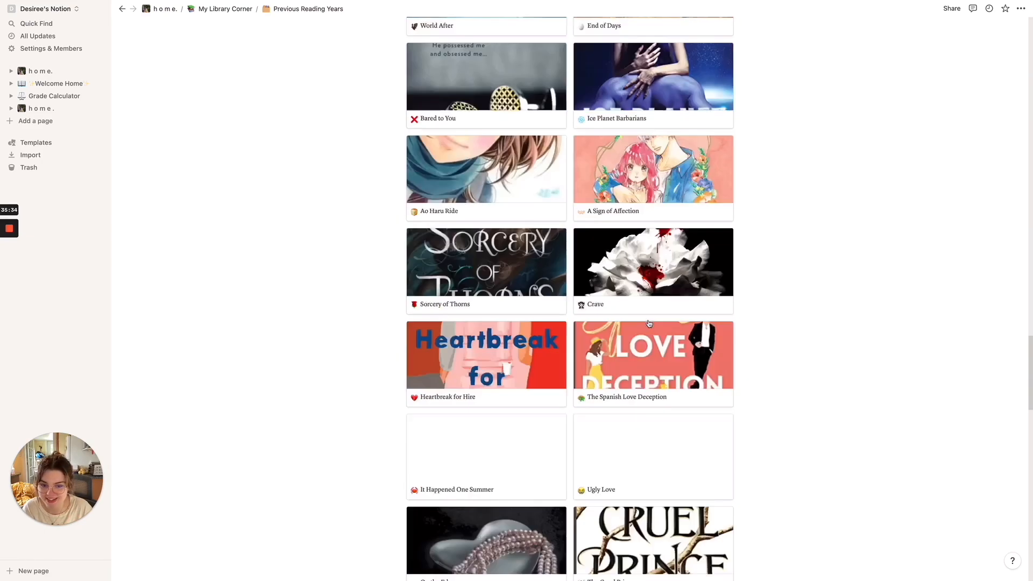
{"action": "scroll", "coordinate": [649, 323], "scroll_direction": "down", "scroll_amount": 20}
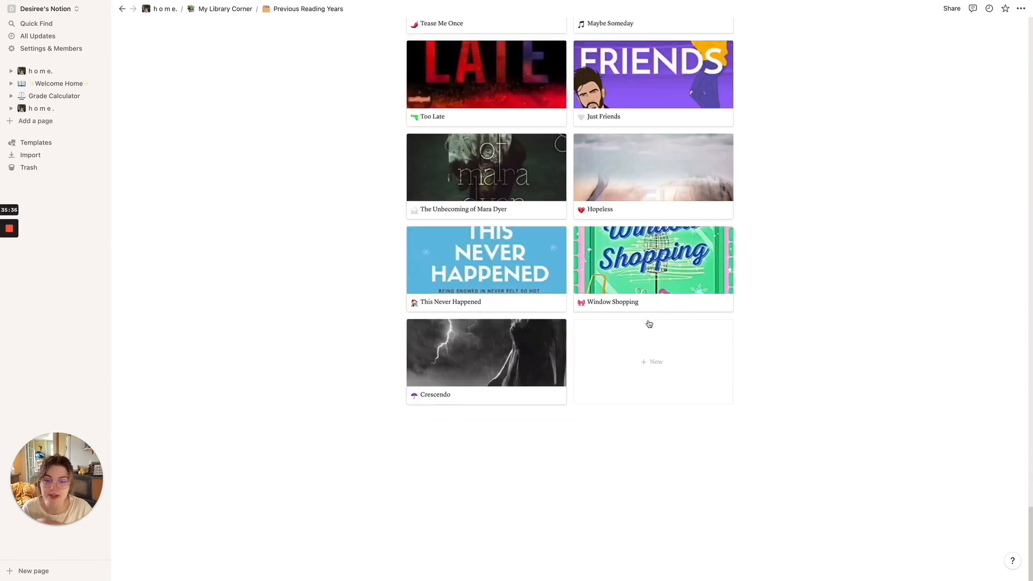
{"action": "scroll", "coordinate": [648, 321], "scroll_direction": "up", "scroll_amount": 20}
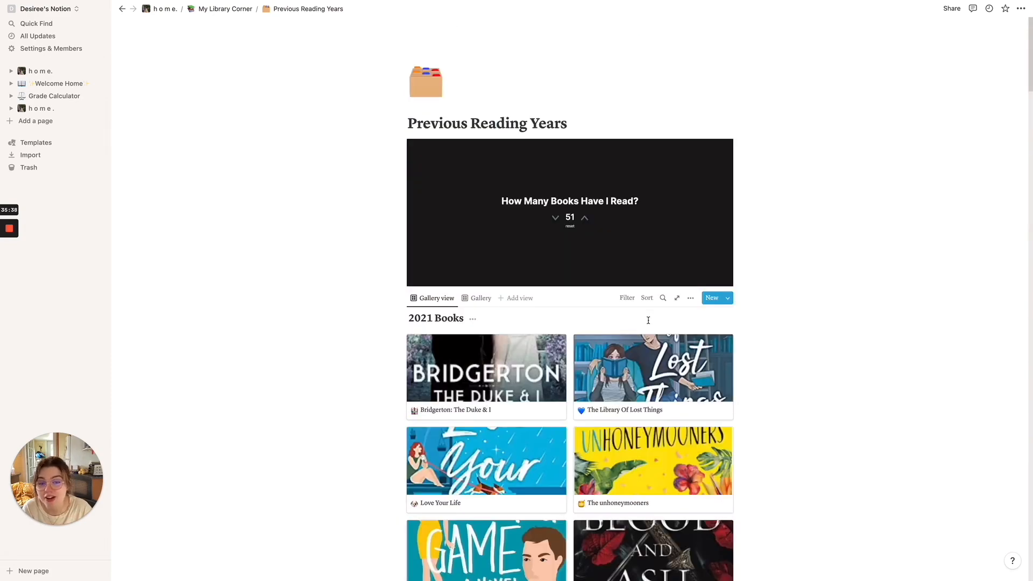
{"action": "left_click", "coordinate": [225, 9]}
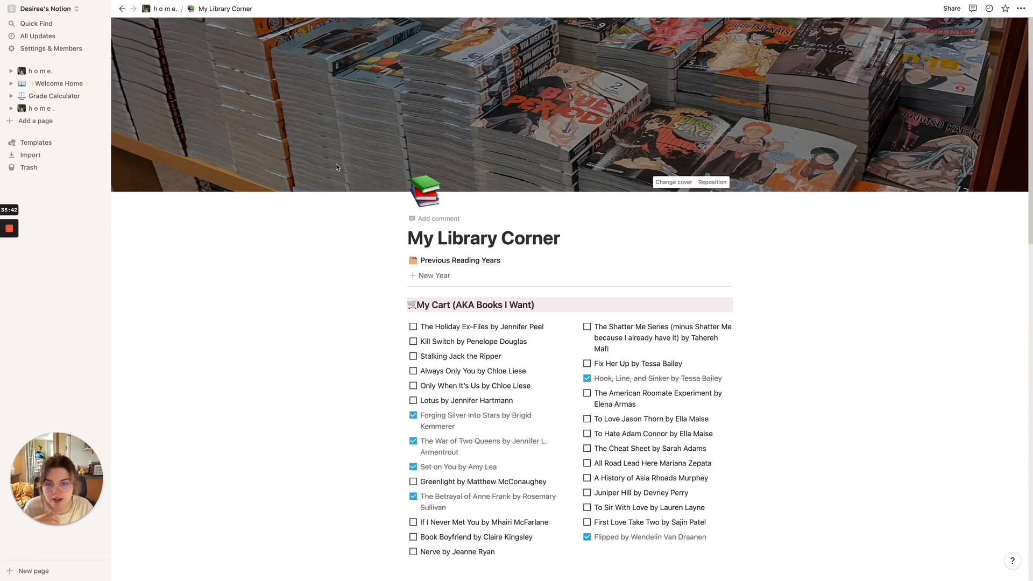
Reopen Reading Nook from the new home page and add a subpage named "Previous Reading Years" in its body.
{"action": "left_click", "coordinate": [47, 110]}
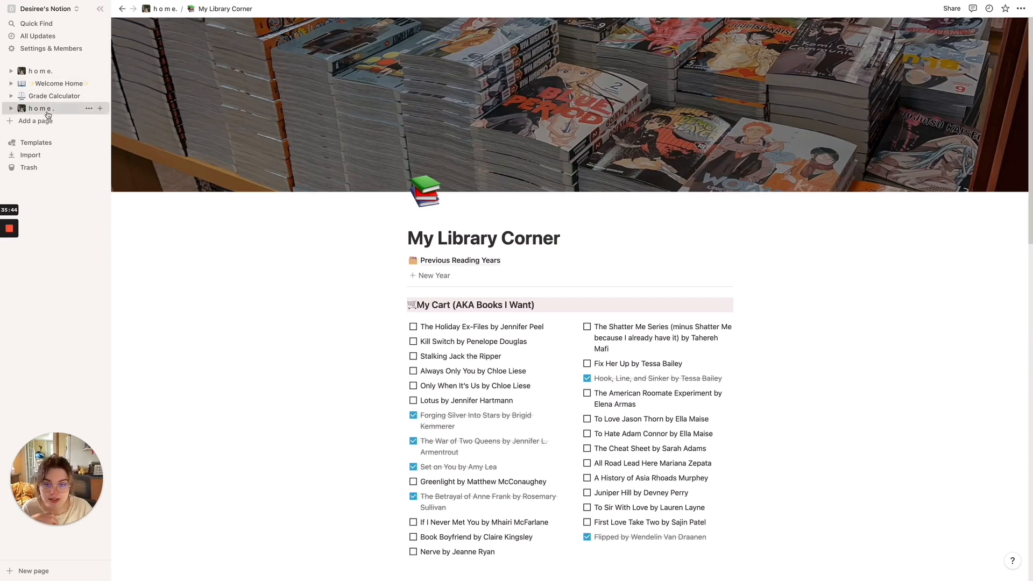
{"action": "scroll", "coordinate": [368, 397], "scroll_direction": "down", "scroll_amount": 3}
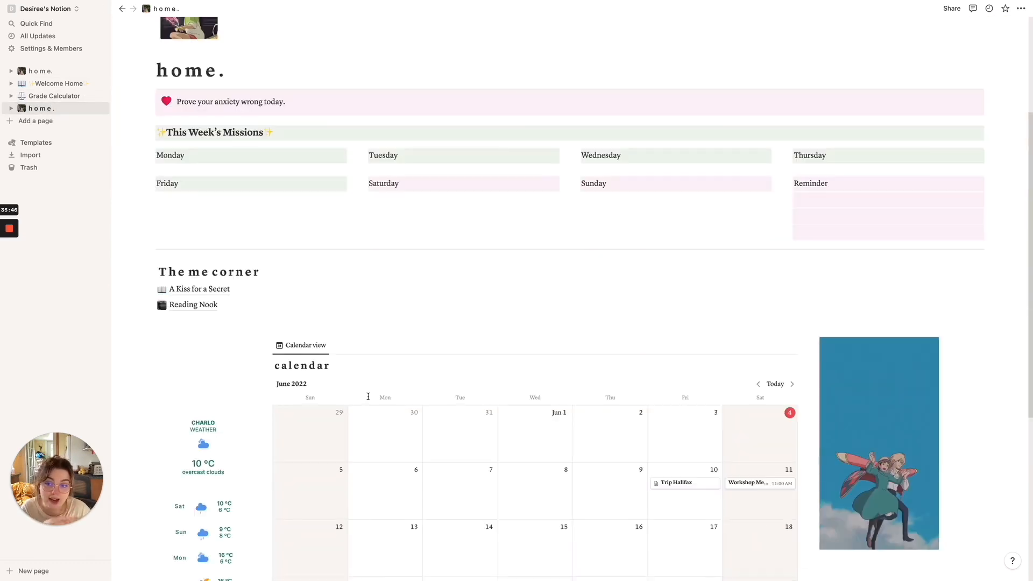
{"action": "scroll", "coordinate": [368, 396], "scroll_direction": "down", "scroll_amount": 1}
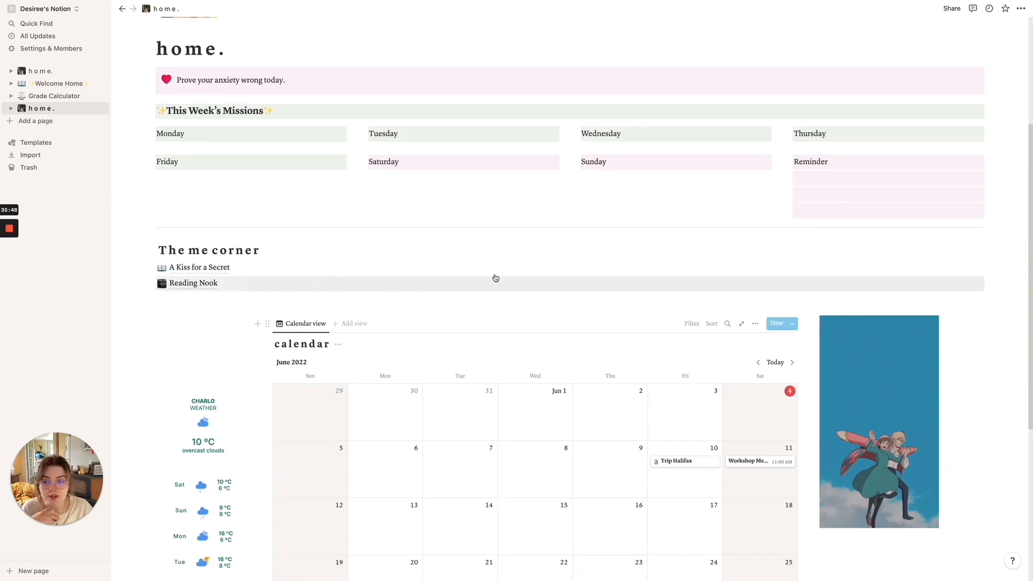
{"action": "left_click", "coordinate": [232, 287]}
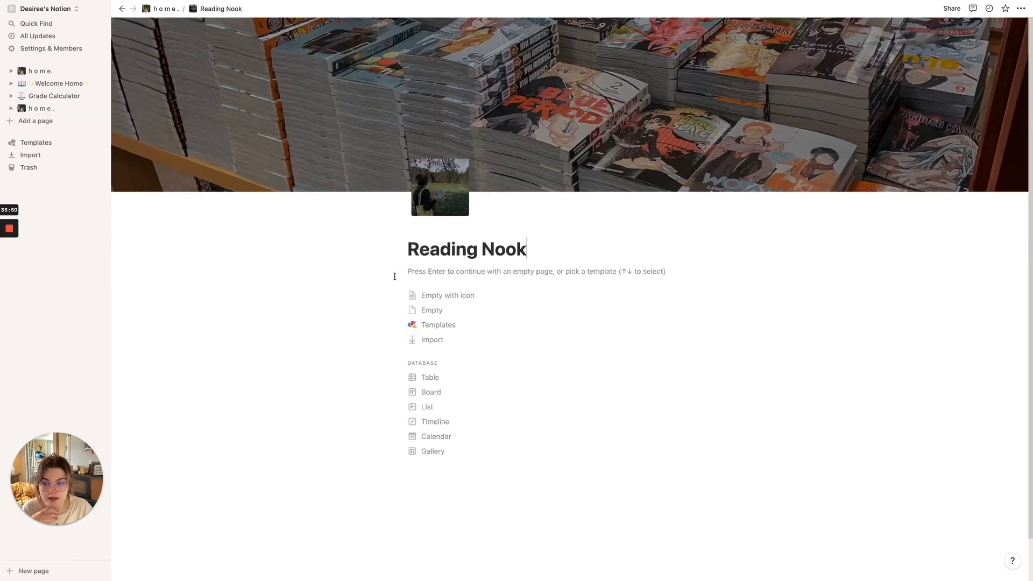
{"action": "left_click", "coordinate": [451, 271]}
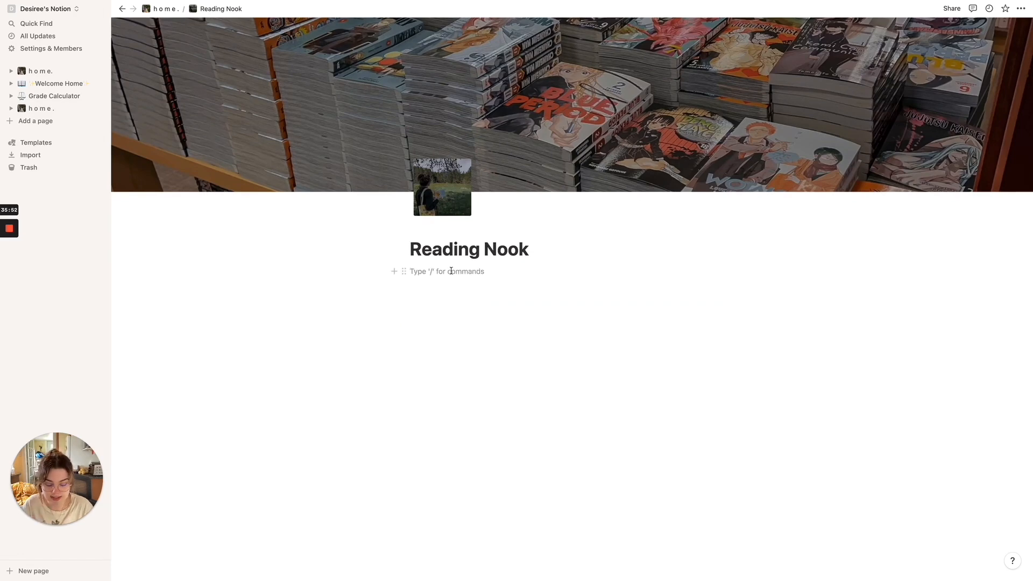
{"action": "type", "text": "/page"}
{"action": "key", "text": "Return"}
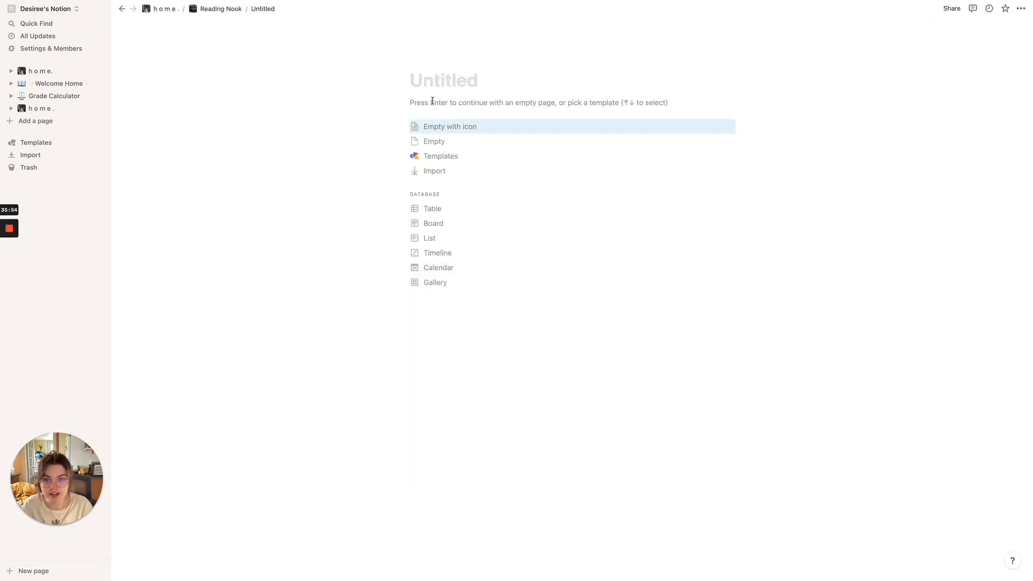
{"action": "type", "text": "Previous "}
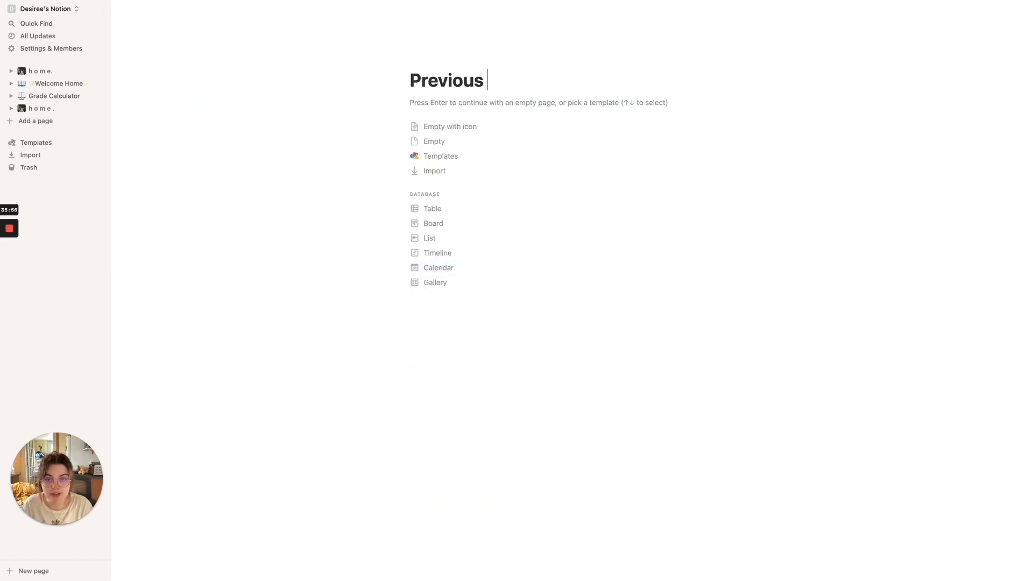
{"action": "type", "text": "Reading Years"}
{"action": "key", "text": "Return"}
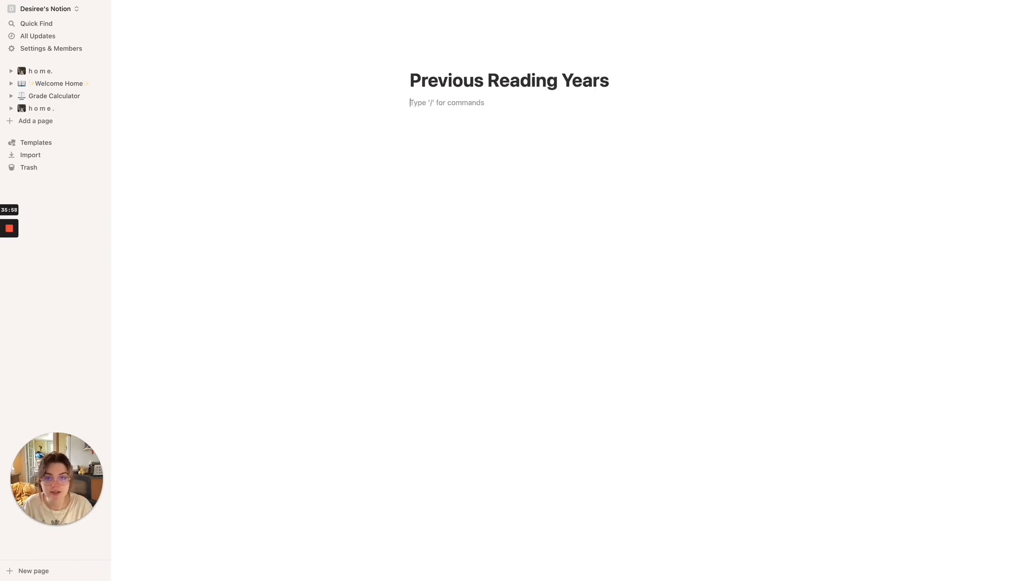
Add an icon to the Previous Reading Years page and look through the emoji for a folder.
{"action": "left_click", "coordinate": [425, 60]}
{"action": "left_click", "coordinate": [431, 82]}
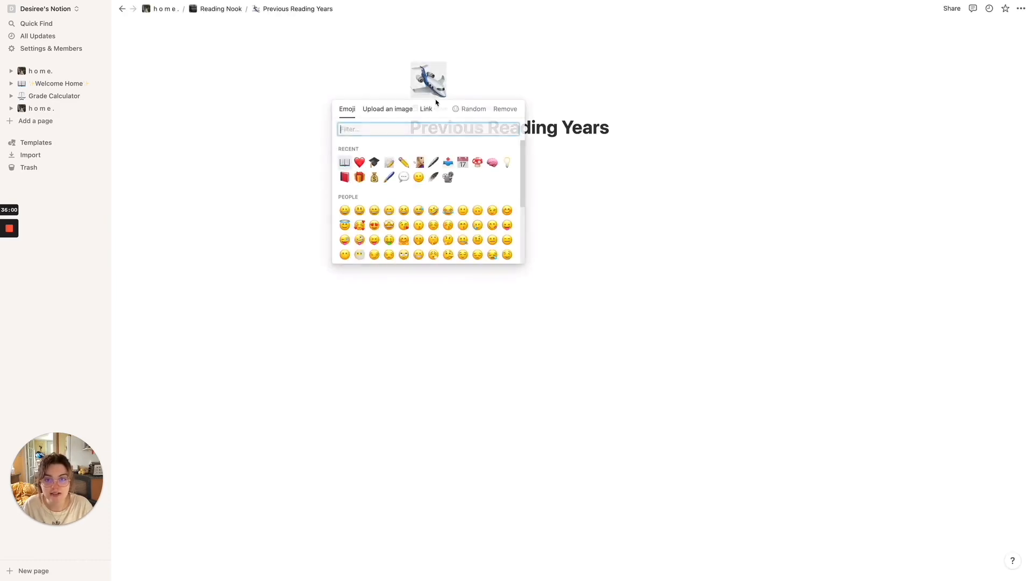
{"action": "type", "text": "folder"}
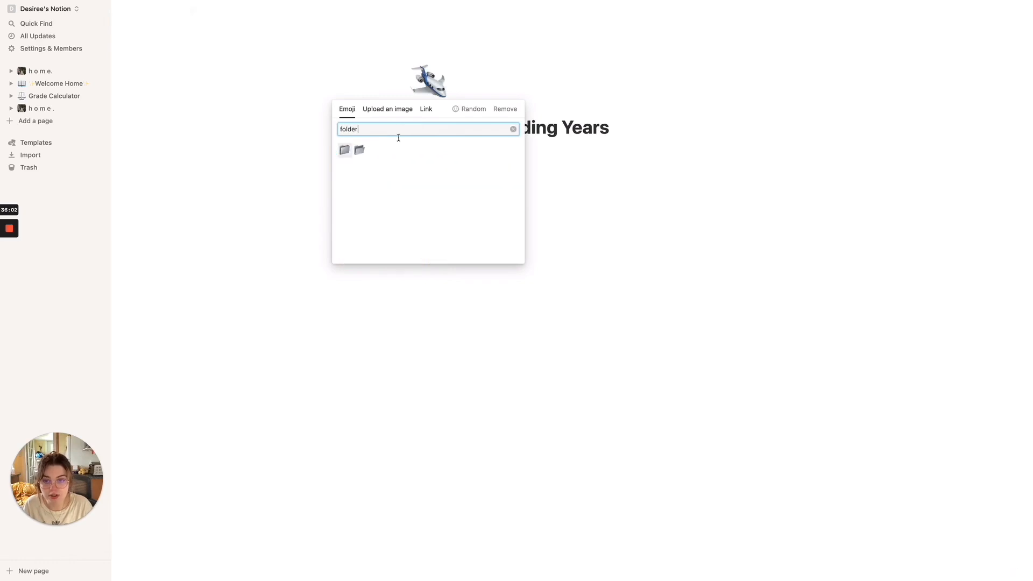
{"action": "key", "text": "BackSpace"}
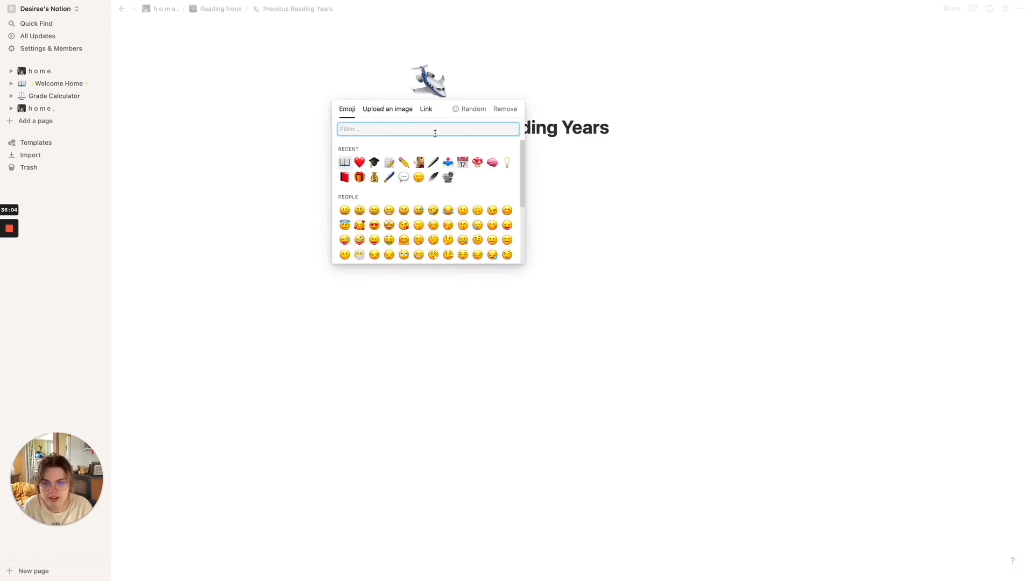
{"action": "scroll", "coordinate": [479, 199], "scroll_direction": "down", "scroll_amount": 5}
{"action": "scroll", "coordinate": [478, 199], "scroll_direction": "down", "scroll_amount": 10}
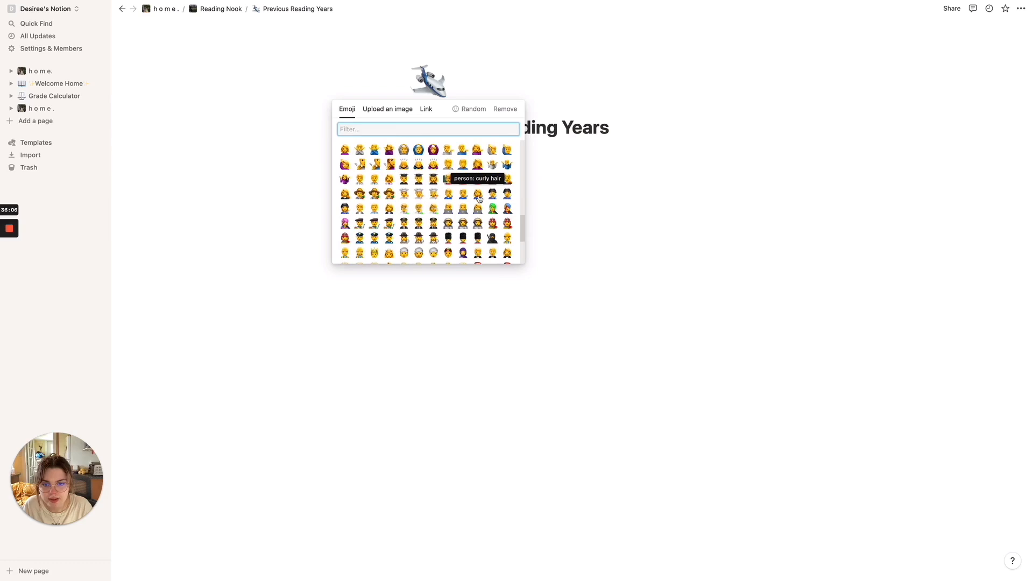
{"action": "left_click", "coordinate": [527, 371]}
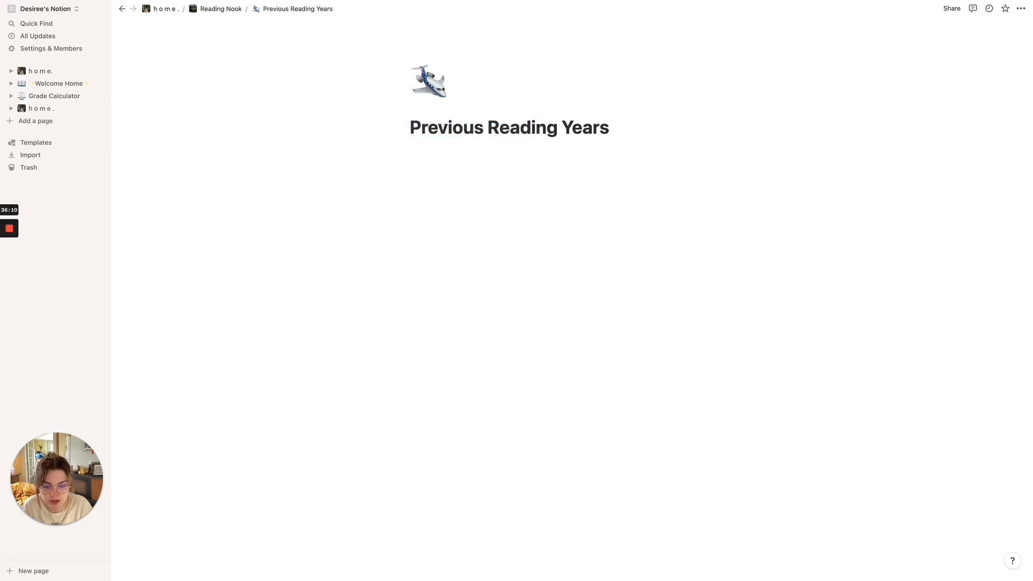
{"action": "left_click", "coordinate": [493, 494]}
{"action": "key", "text": "Escape"}
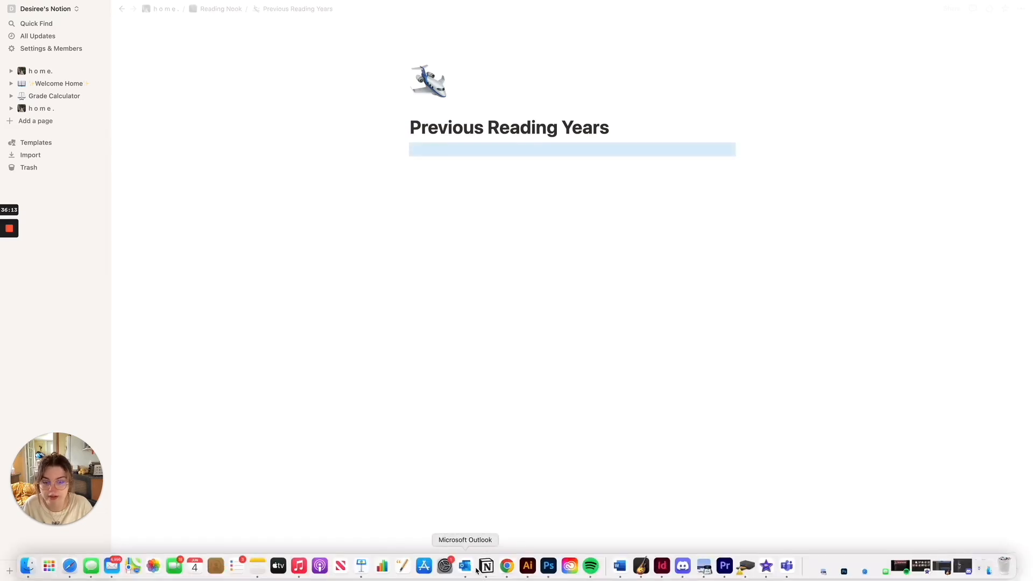
Switch to the Simple Notion Icons site in Chrome, search for "folder" and set the icon color to teal #009688.
{"action": "left_click", "coordinate": [507, 565]}
{"action": "left_click", "coordinate": [397, 23]}
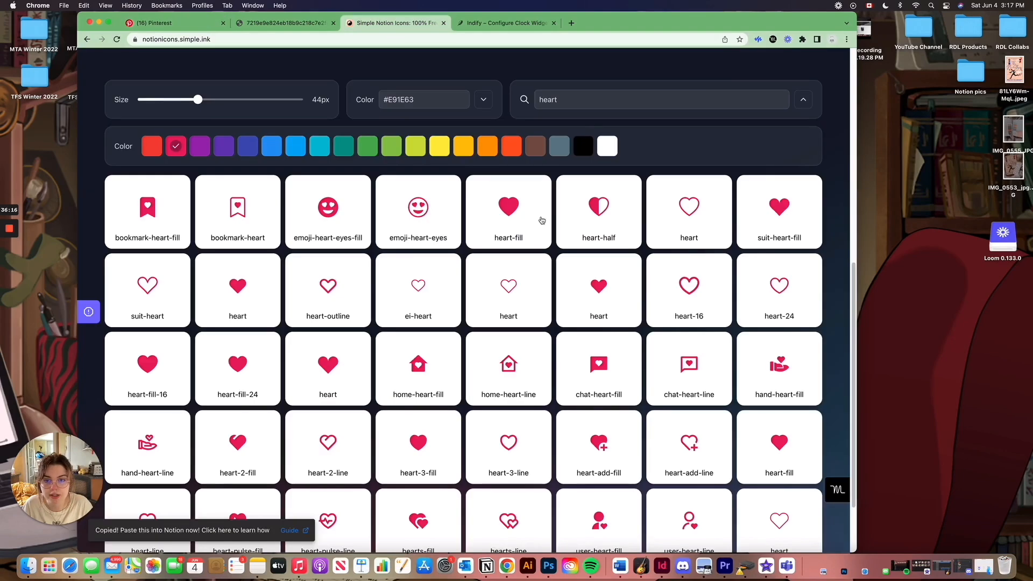
{"action": "left_click_drag", "start_coordinate": [623, 100], "coordinate": [482, 89]}
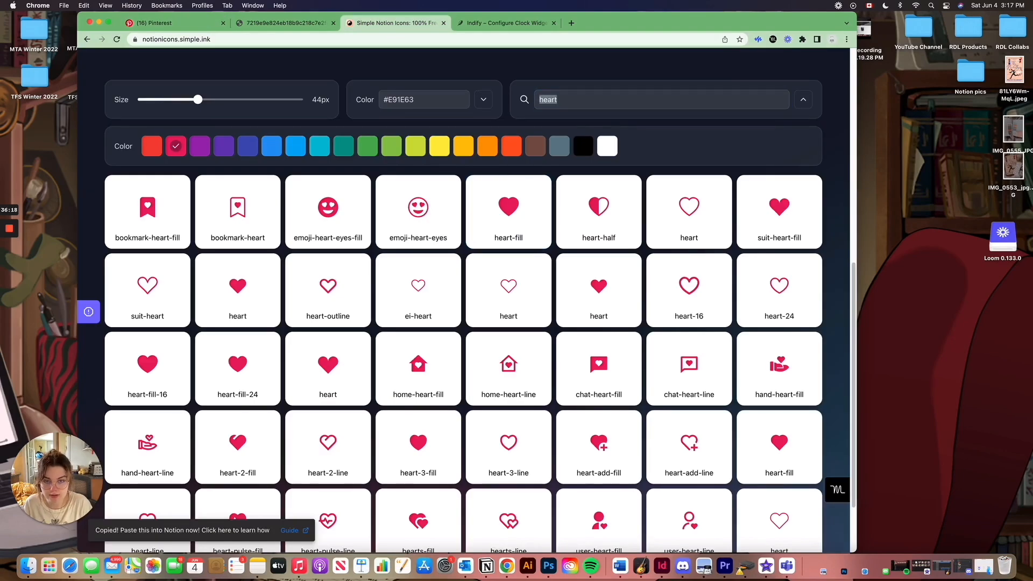
{"action": "type", "text": "folder"}
{"action": "left_click", "coordinate": [344, 146]}
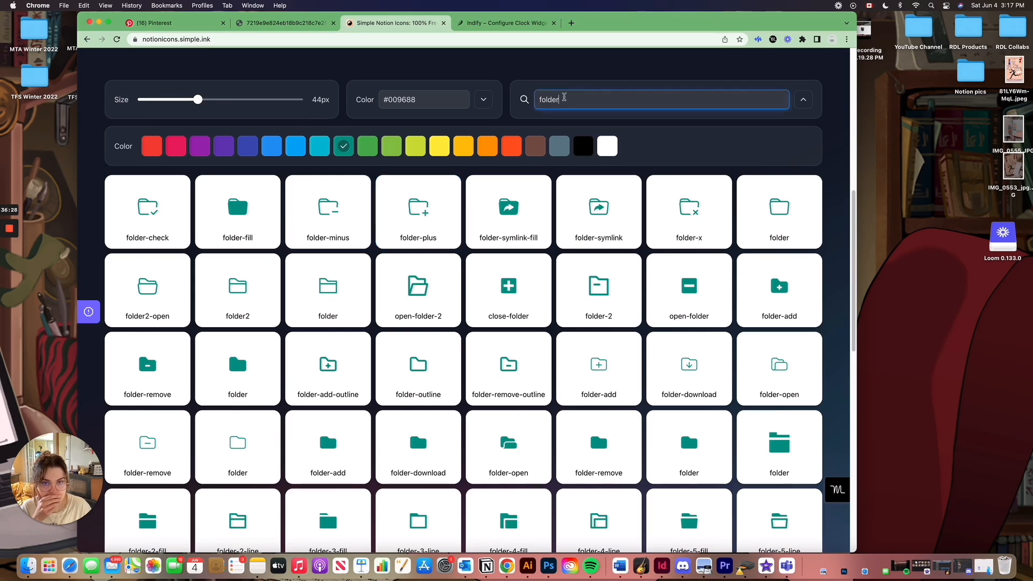
Search the icons for "archive", copy the teal archived-item icon and switch back to Notion.
{"action": "left_click_drag", "start_coordinate": [571, 98], "coordinate": [483, 97]}
{"action": "key", "text": "super+c"}
{"action": "type", "text": "ar"}
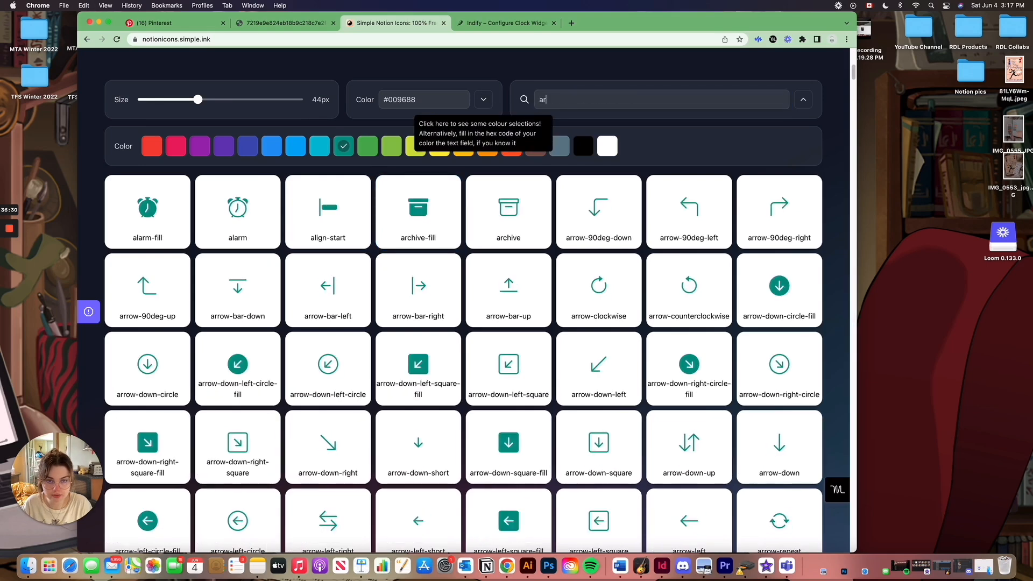
{"action": "type", "text": "chive"}
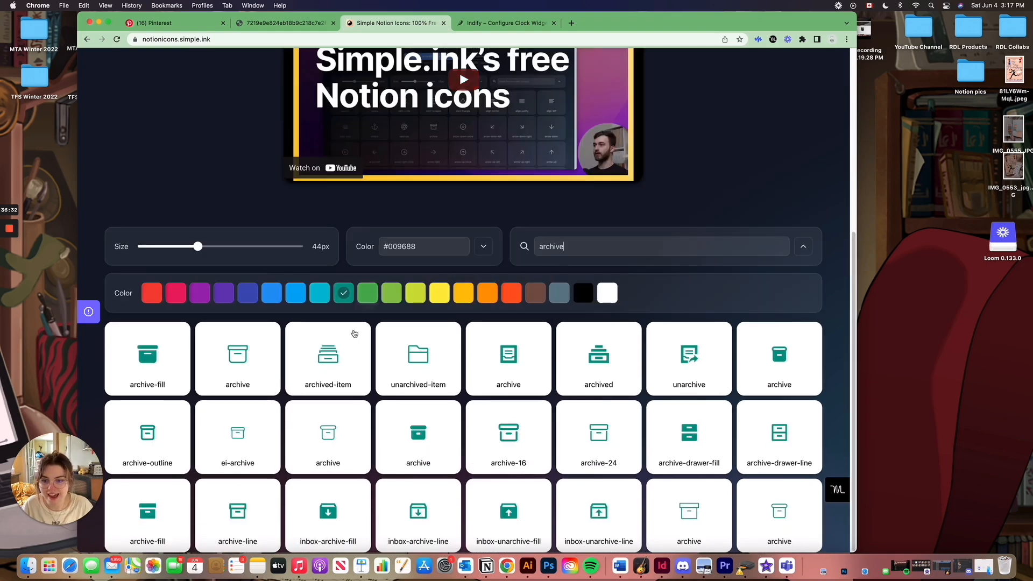
{"action": "left_click", "coordinate": [339, 359]}
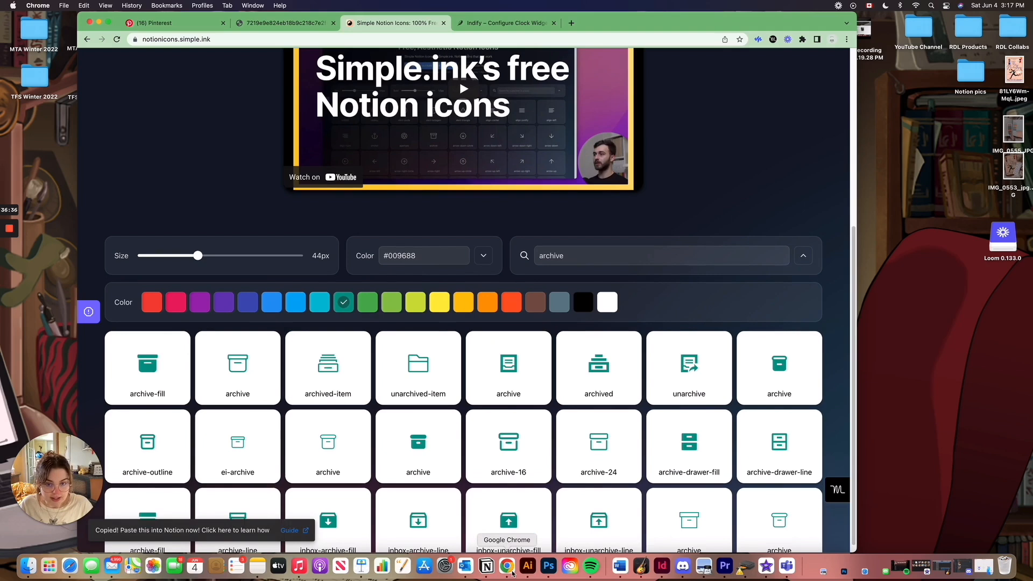
{"action": "left_click", "coordinate": [486, 565]}
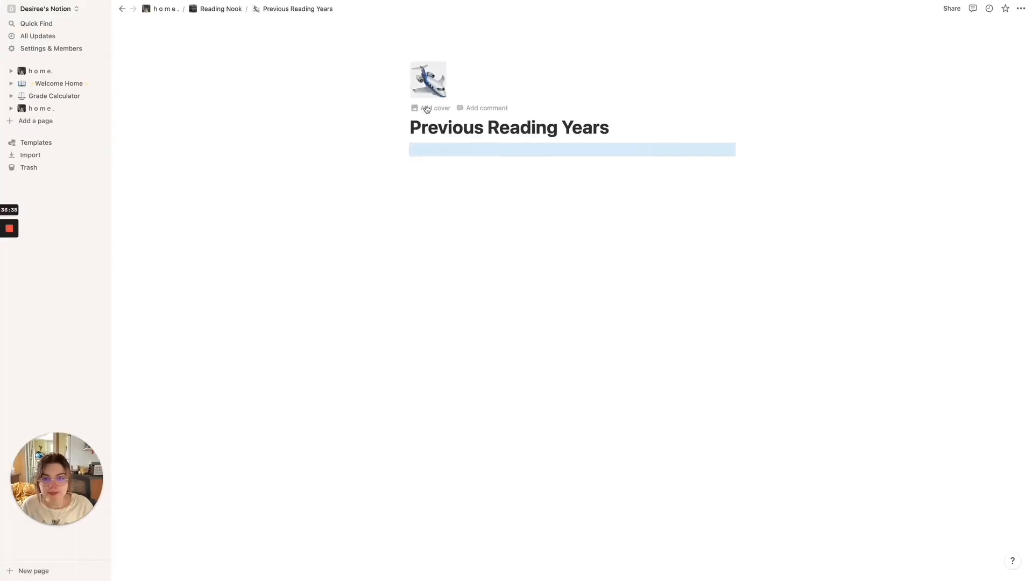
Replace the Previous Reading Years page icon with the copied teal archive icon by its image link.
{"action": "left_click", "coordinate": [425, 96]}
{"action": "left_click", "coordinate": [424, 110]}
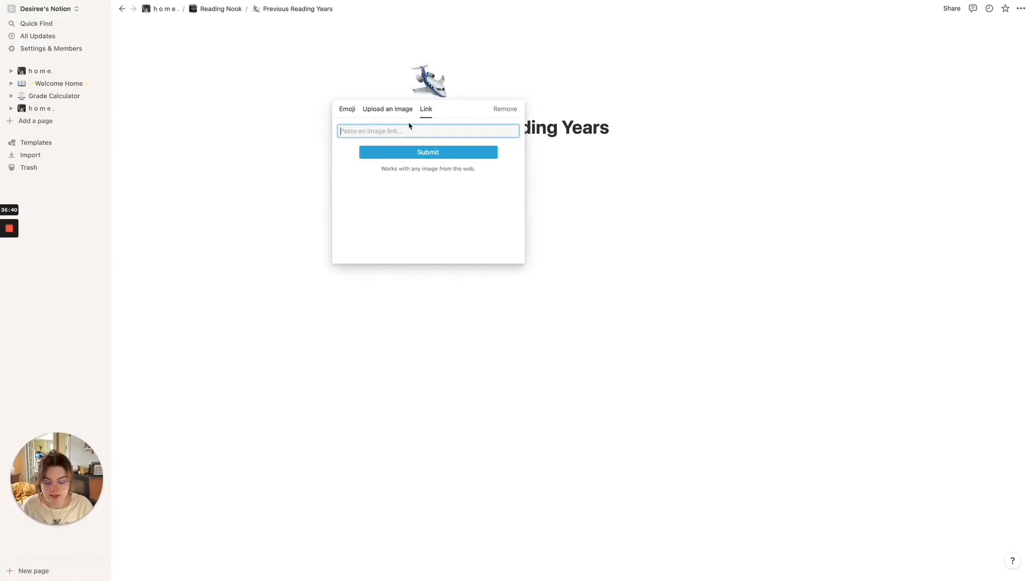
{"action": "key", "text": "super+v"}
{"action": "key", "text": "Return"}
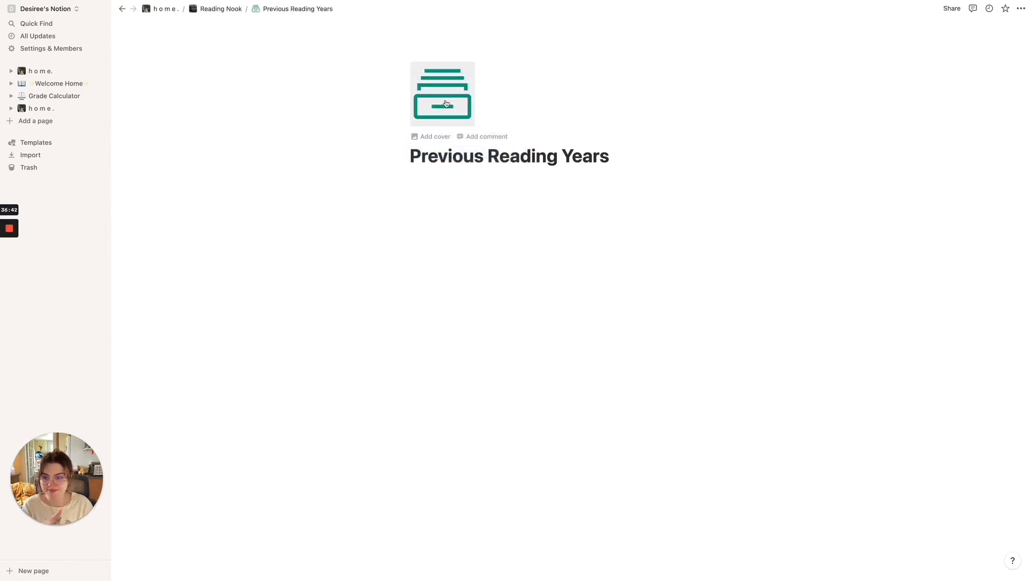
Add a cover to the Previous Reading Years page and upload a photo from the Notion pics folder for it.
{"action": "left_click", "coordinate": [430, 137]}
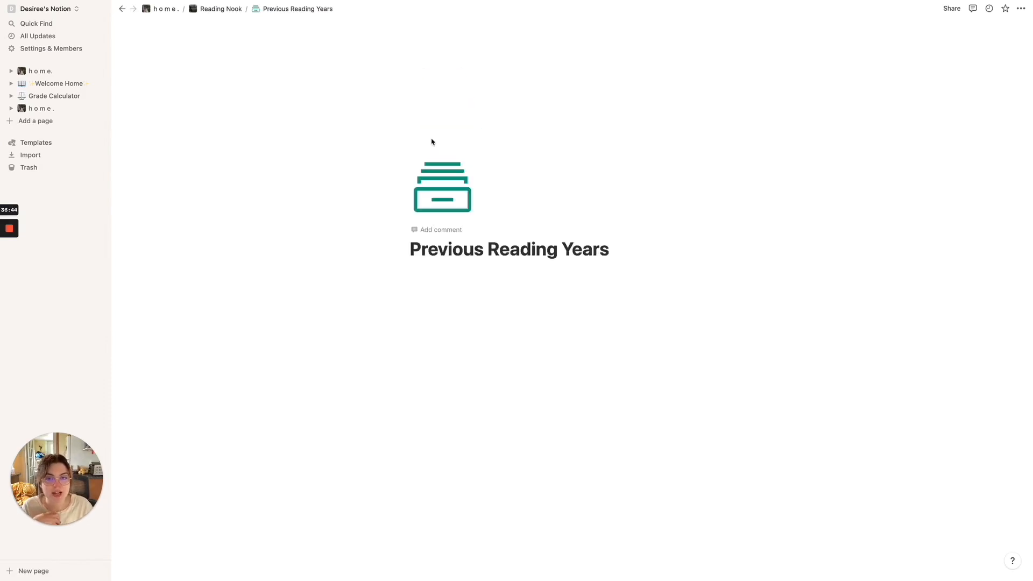
{"action": "left_click", "coordinate": [681, 185]}
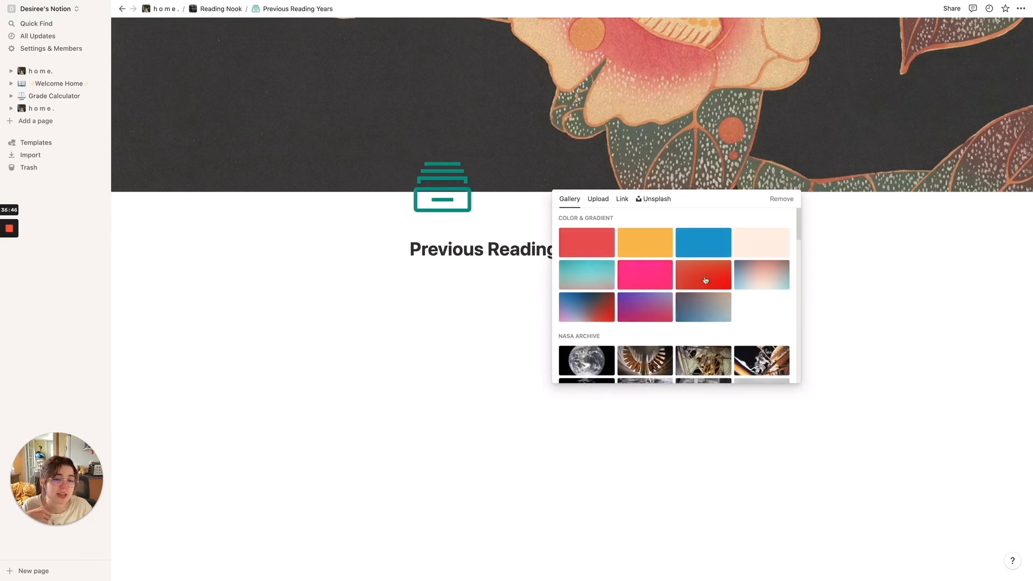
{"action": "left_click", "coordinate": [598, 199]}
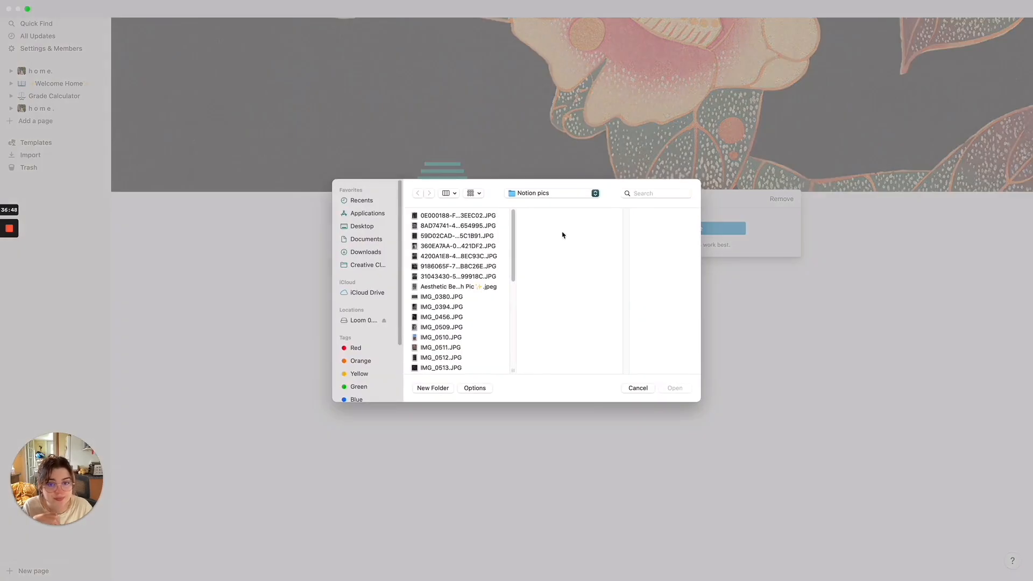
{"action": "left_click", "coordinate": [469, 239]}
{"action": "double_click", "coordinate": [468, 235]}
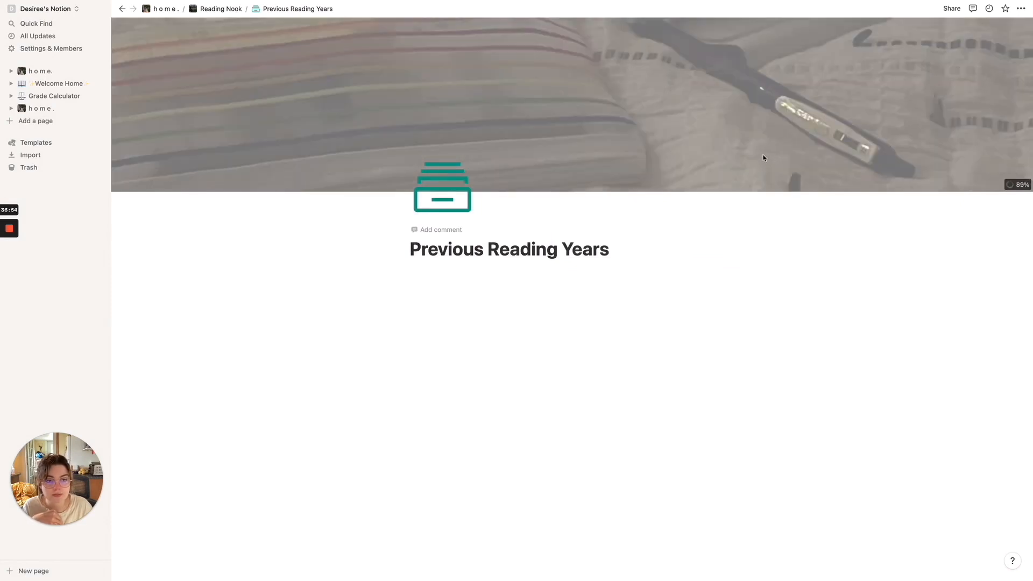
Reposition the cover photo to show the eyeglasses and book, and return to the Reading Nook page body.
{"action": "left_click", "coordinate": [702, 182]}
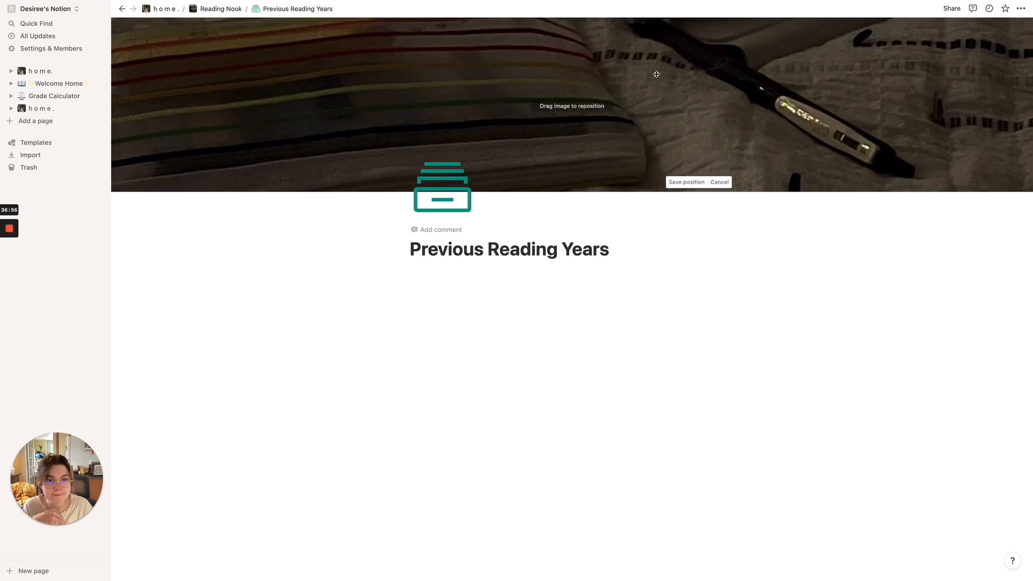
{"action": "left_click_drag", "start_coordinate": [657, 81], "coordinate": [638, 334]}
{"action": "left_click_drag", "start_coordinate": [630, 88], "coordinate": [627, 135]}
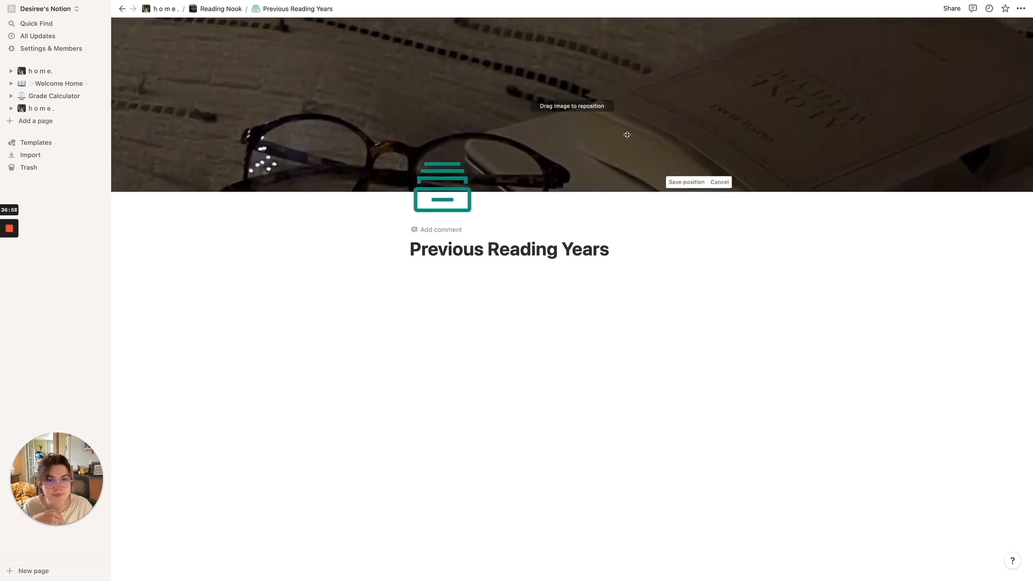
{"action": "left_click", "coordinate": [459, 289]}
{"action": "left_click", "coordinate": [220, 9]}
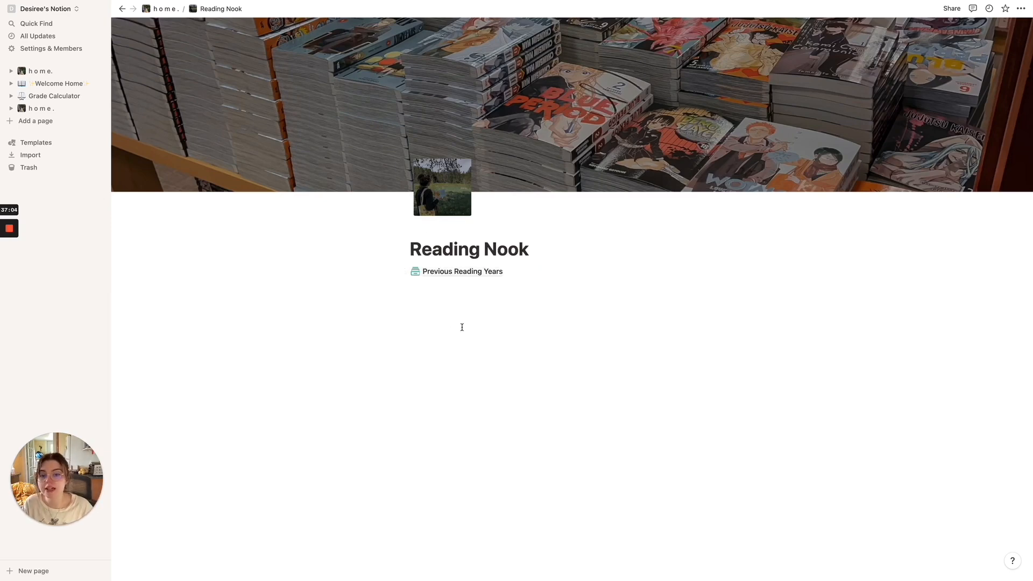
{"action": "left_click_drag", "start_coordinate": [396, 292], "coordinate": [389, 317]}
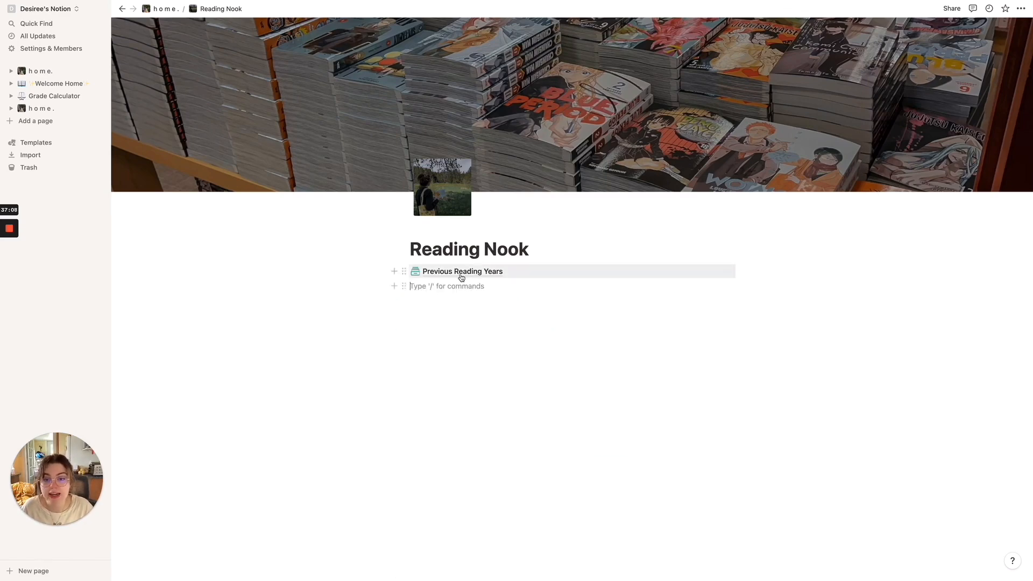
Open My Library Corner from the old home page, try its New Year template button and undo the inserted blocks.
{"action": "left_click", "coordinate": [49, 71]}
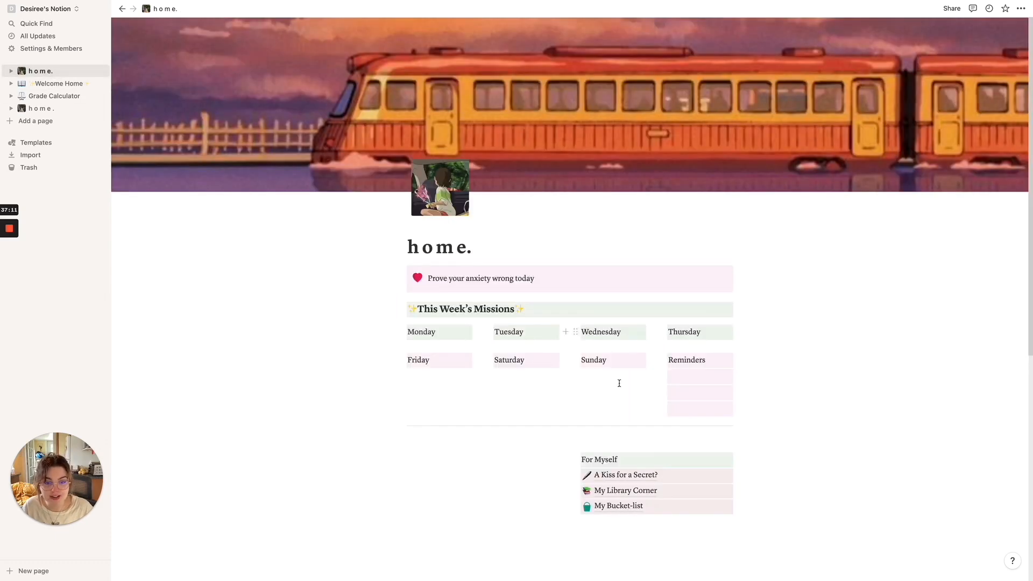
{"action": "left_click", "coordinate": [630, 491]}
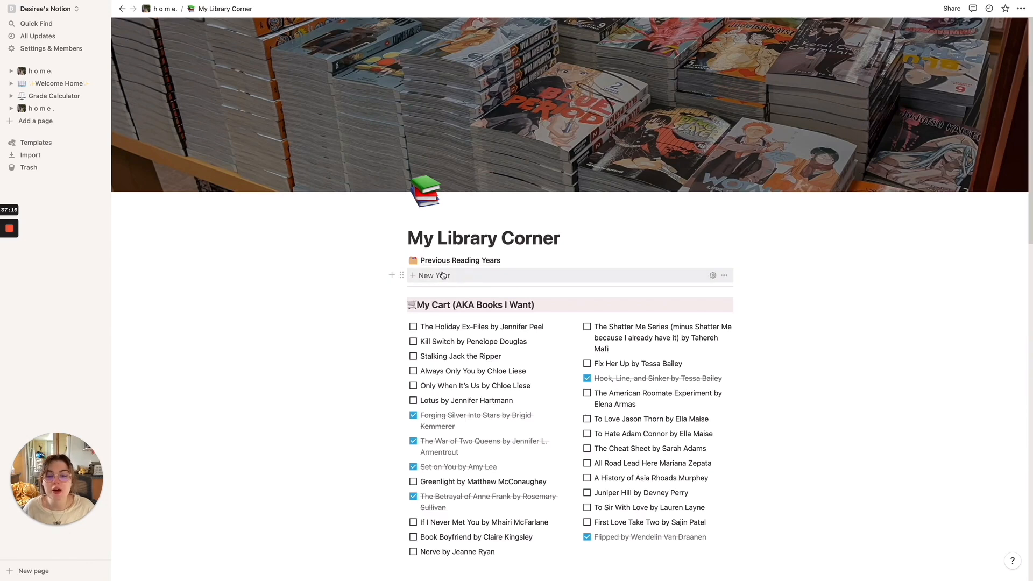
{"action": "left_click", "coordinate": [419, 278]}
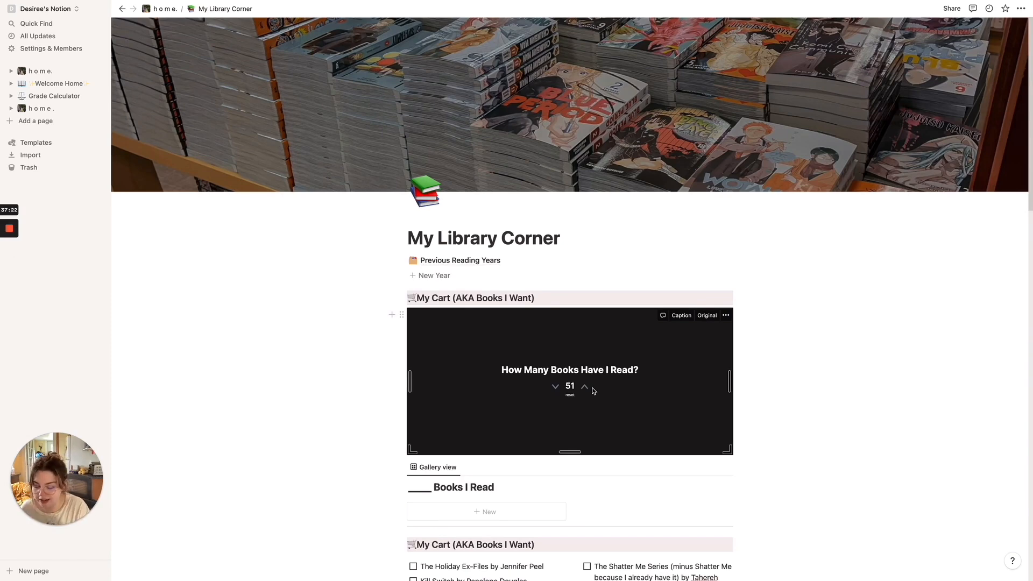
{"action": "key", "text": "super+z"}
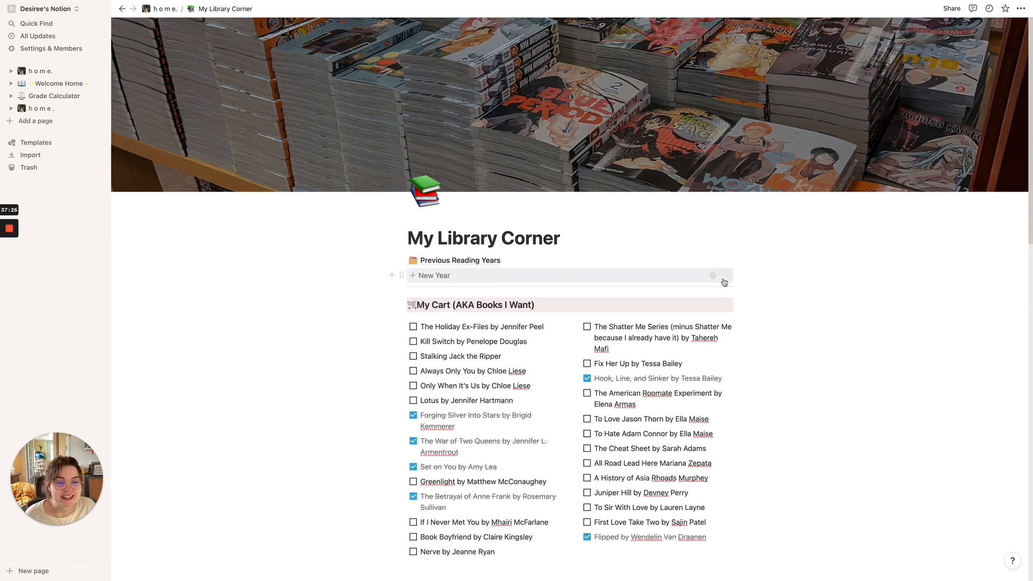
Examine the configuration of the New Year template button in My Library Corner and close it.
{"action": "left_click", "coordinate": [724, 276]}
{"action": "left_click", "coordinate": [756, 353]}
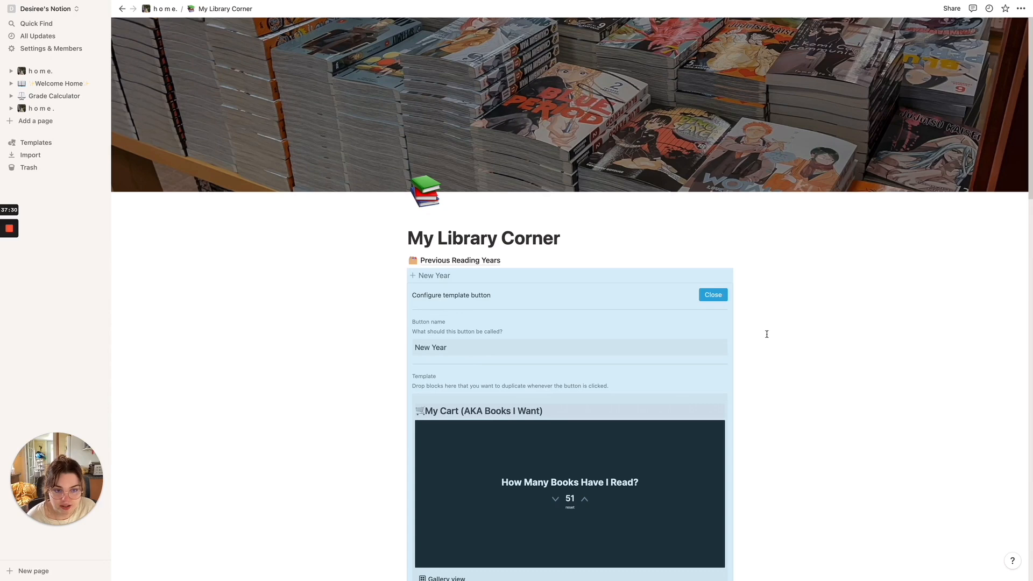
{"action": "left_click", "coordinate": [766, 334]}
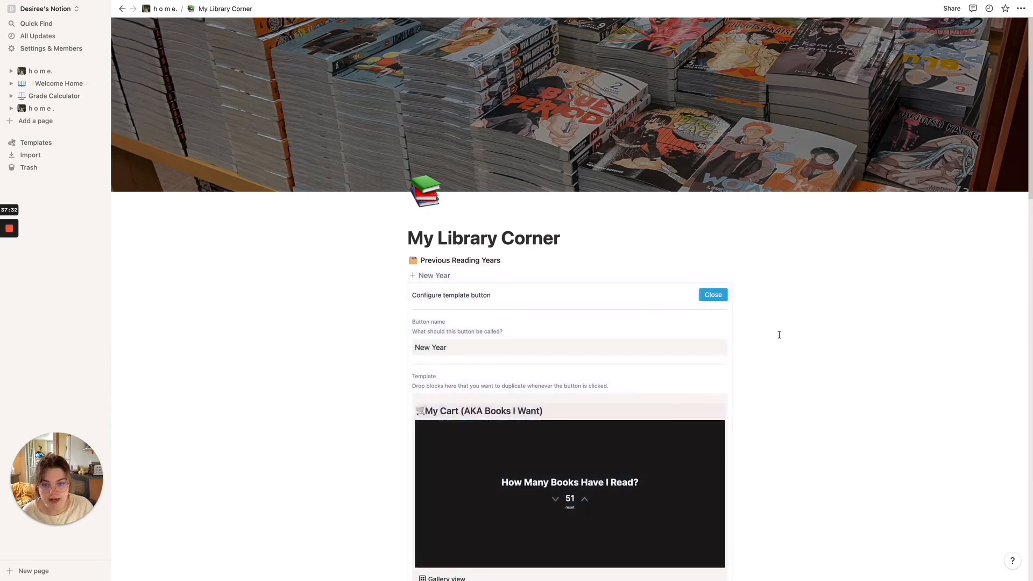
{"action": "left_click", "coordinate": [718, 299]}
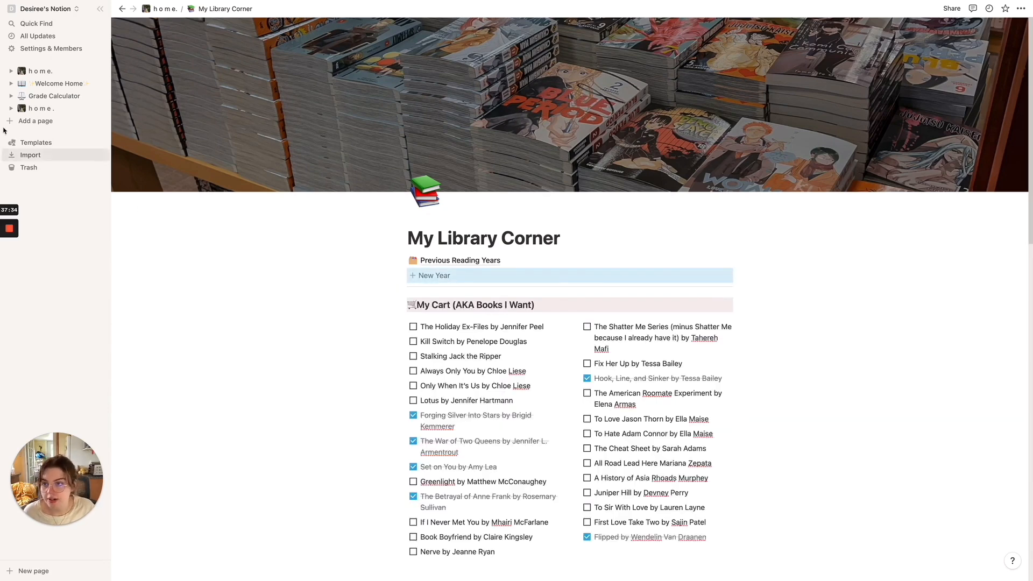
Return to Reading Nook from the new home page and insert a template button below Previous Reading Years.
{"action": "left_click", "coordinate": [22, 108]}
{"action": "left_click", "coordinate": [260, 300]}
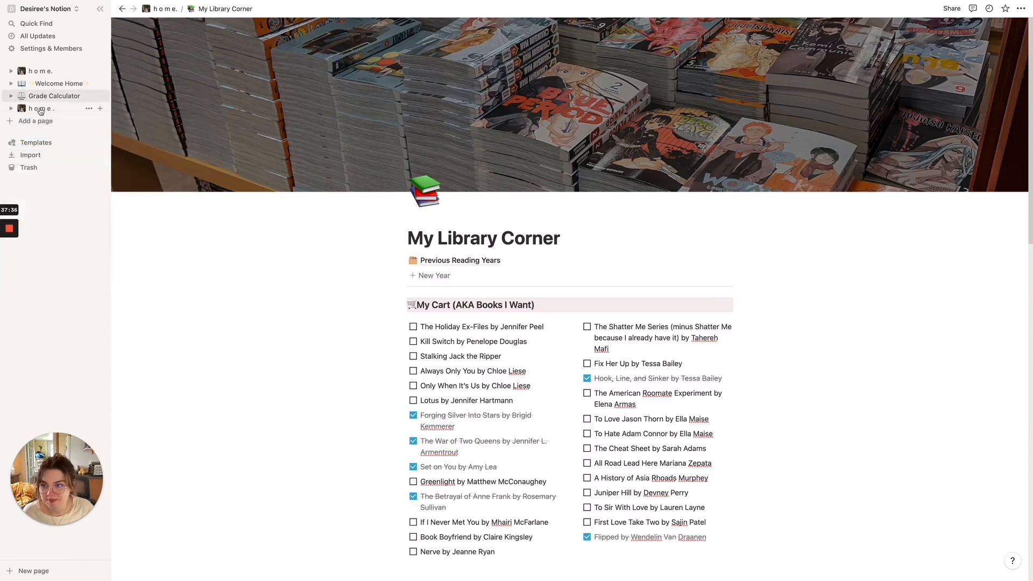
{"action": "left_click", "coordinate": [41, 108]}
{"action": "left_click", "coordinate": [202, 330]}
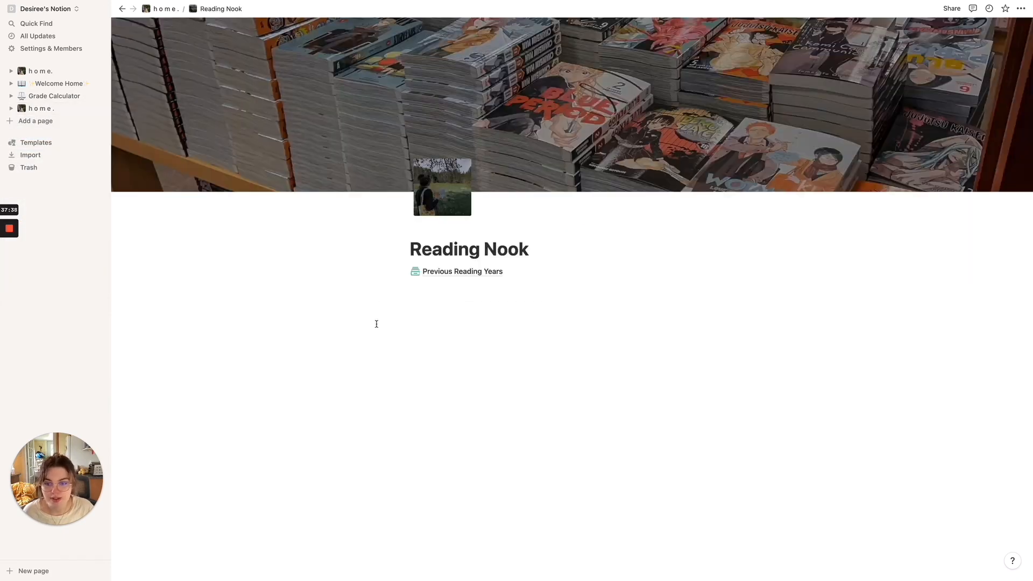
{"action": "type", "text": "/template"}
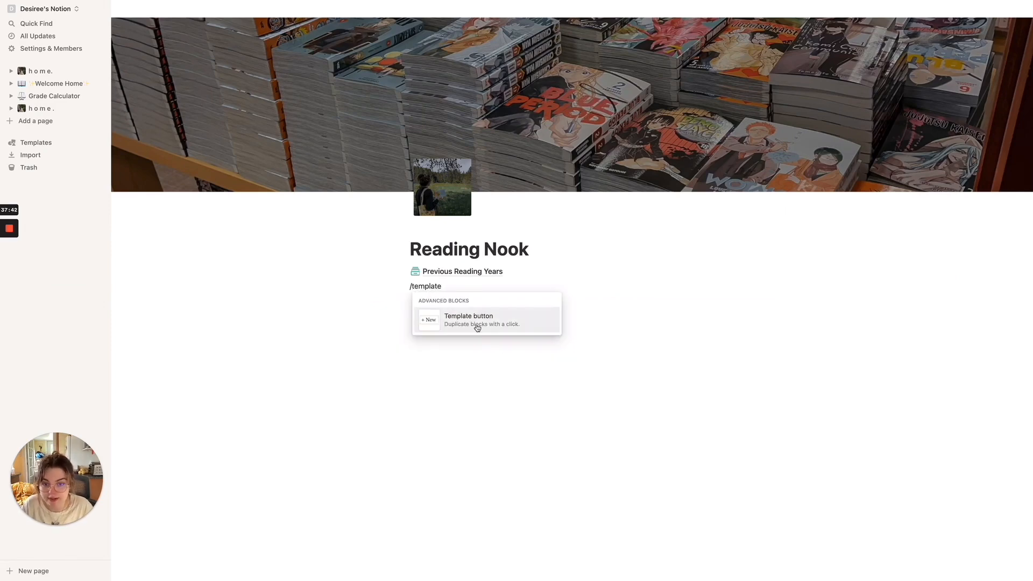
{"action": "left_click", "coordinate": [478, 328]}
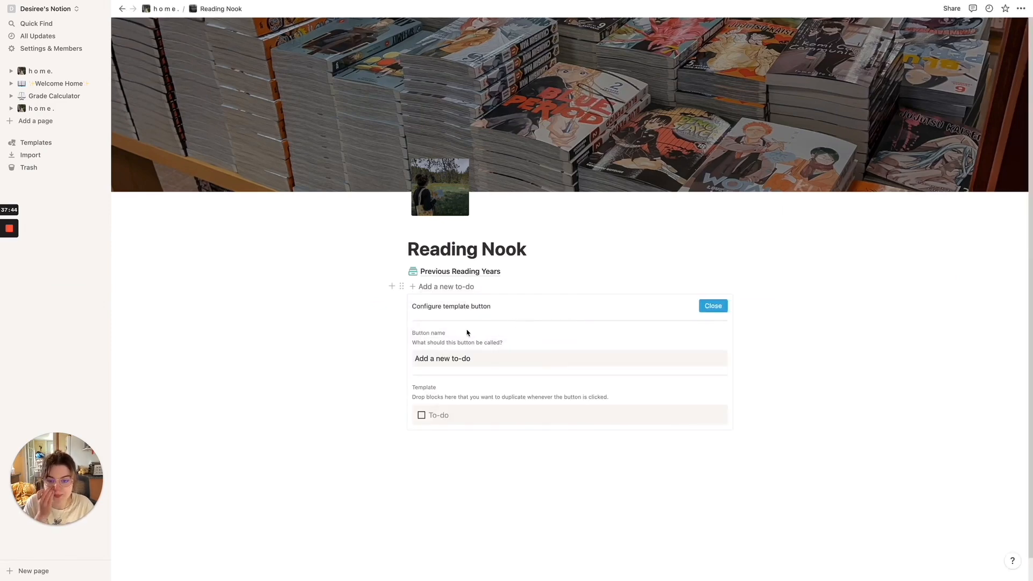
Name the template button "New Reading Year".
{"action": "left_click_drag", "start_coordinate": [490, 363], "coordinate": [416, 354]}
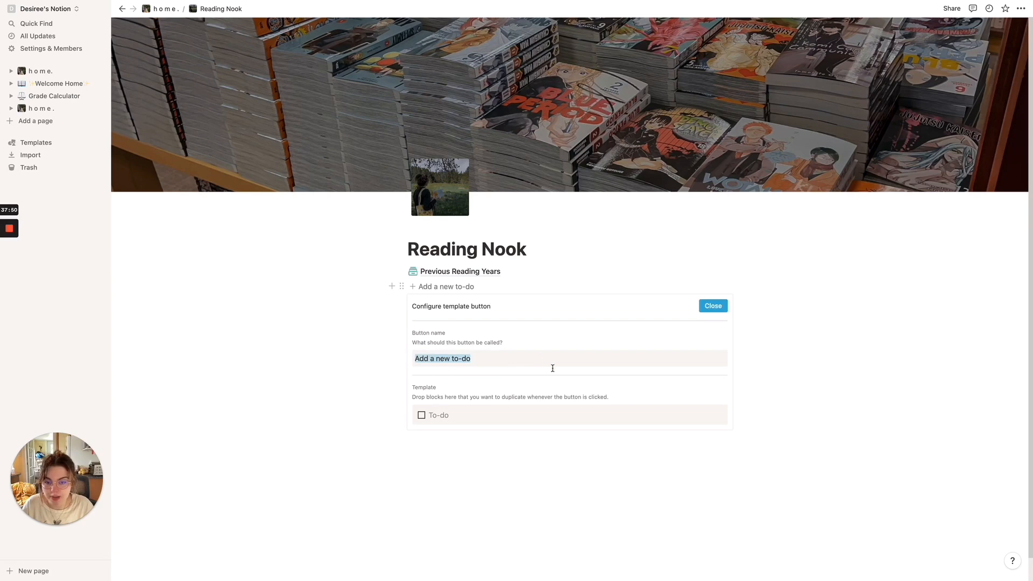
{"action": "type", "text": "New REadin"}
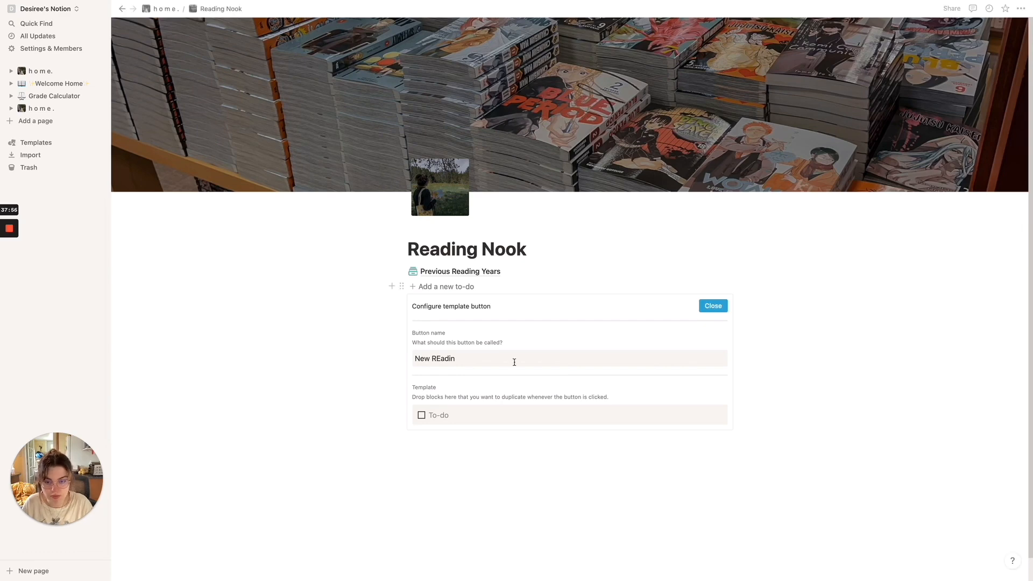
{"action": "key", "text": "ctrl+z"}
{"action": "key", "text": "ctrl+a"}
{"action": "type", "text": "Reading Year"}
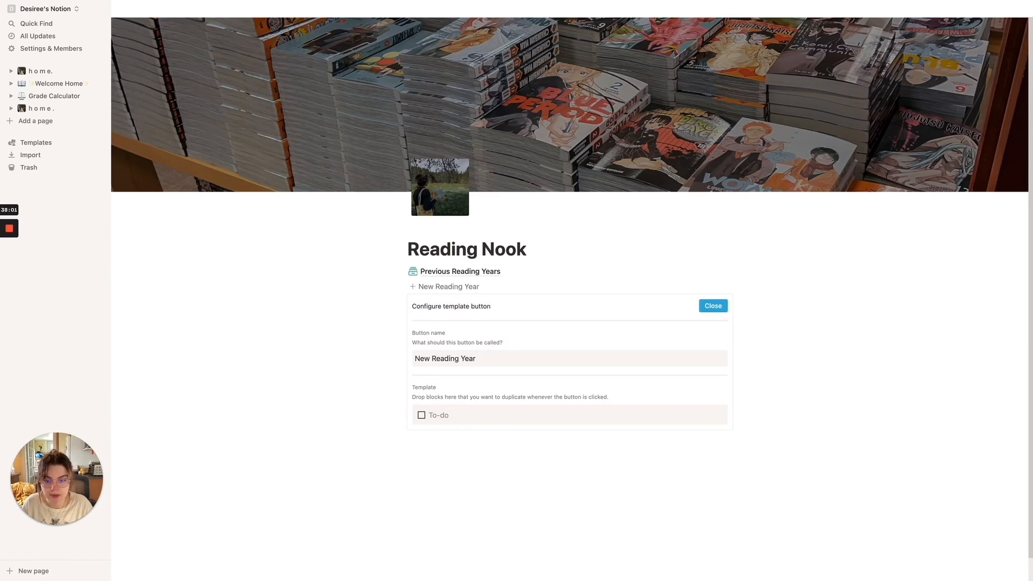
Remove the default to-do from the button's template and close its configuration.
{"action": "left_click", "coordinate": [472, 419]}
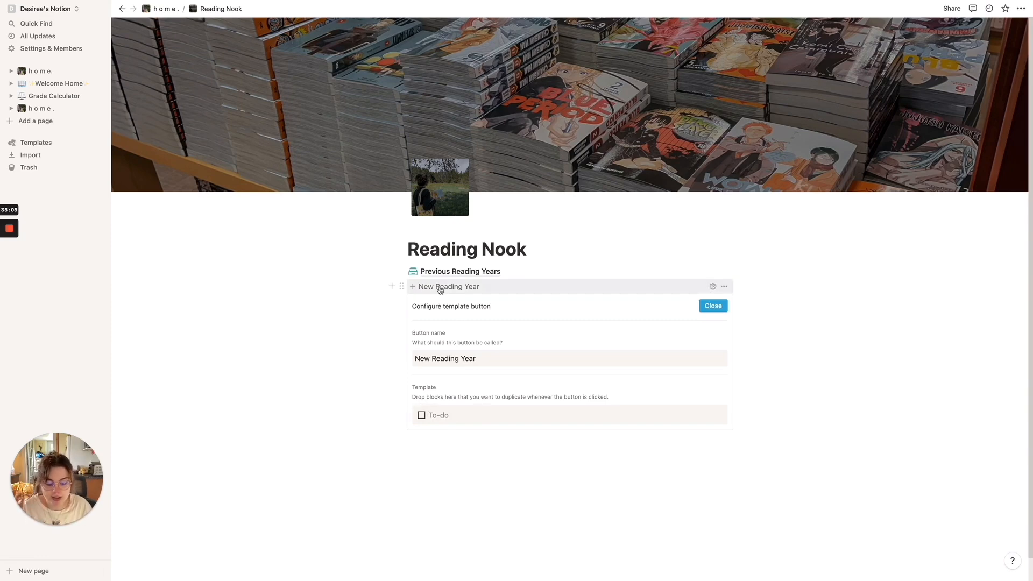
{"action": "key", "text": "BackSpace"}
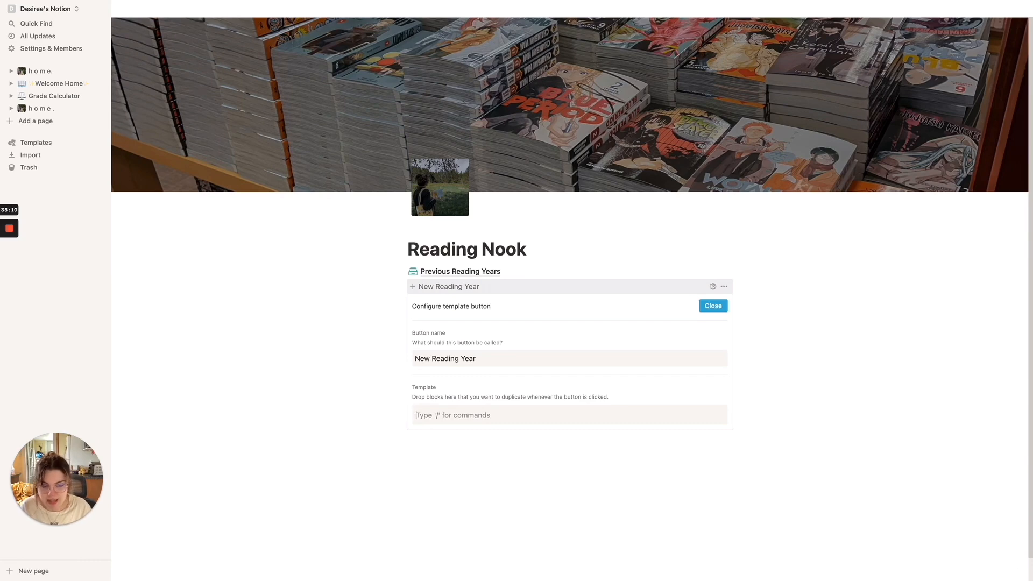
{"action": "left_click", "coordinate": [713, 306]}
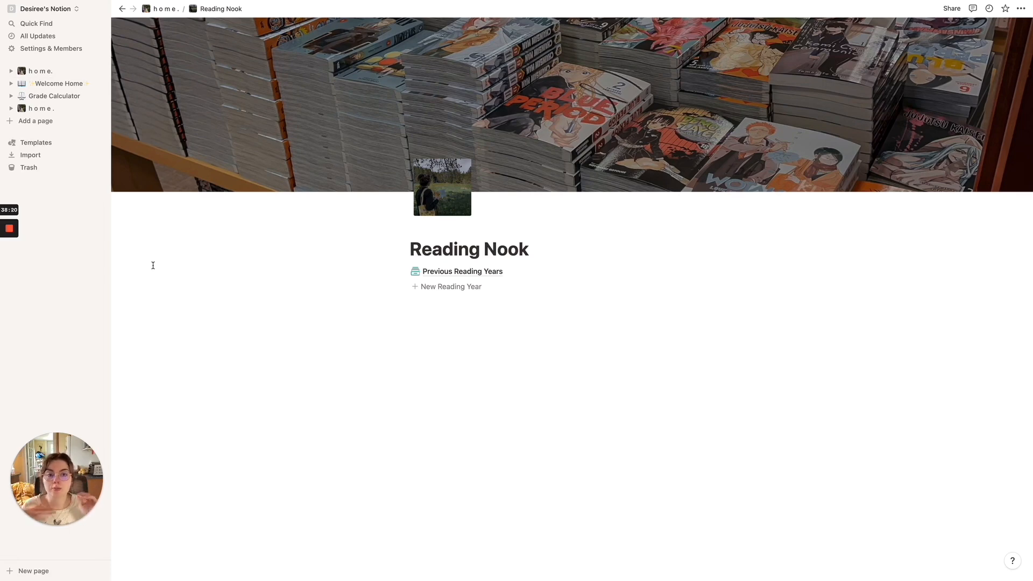
Add an empty line below the New Reading Year button and review the book cart section of My Library Corner.
{"action": "left_click", "coordinate": [434, 330]}
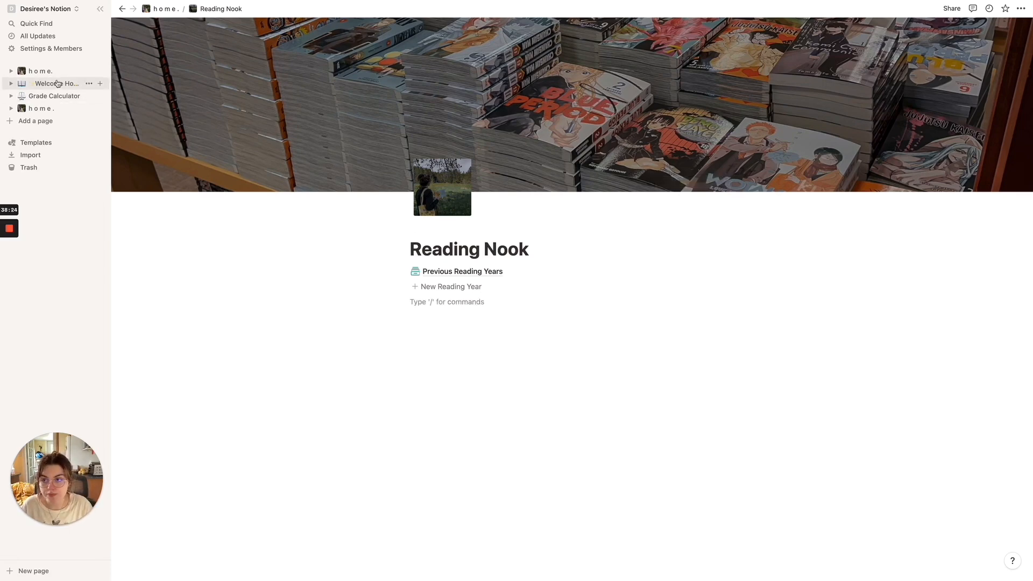
{"action": "left_click", "coordinate": [41, 71]}
{"action": "left_click", "coordinate": [624, 491]}
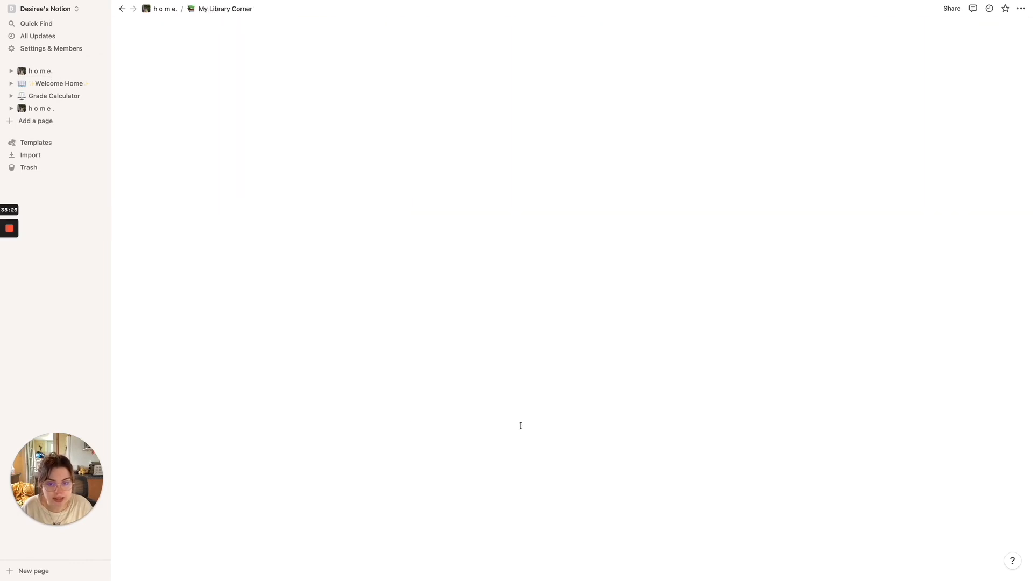
{"action": "scroll", "coordinate": [528, 350], "scroll_direction": "down", "scroll_amount": 3}
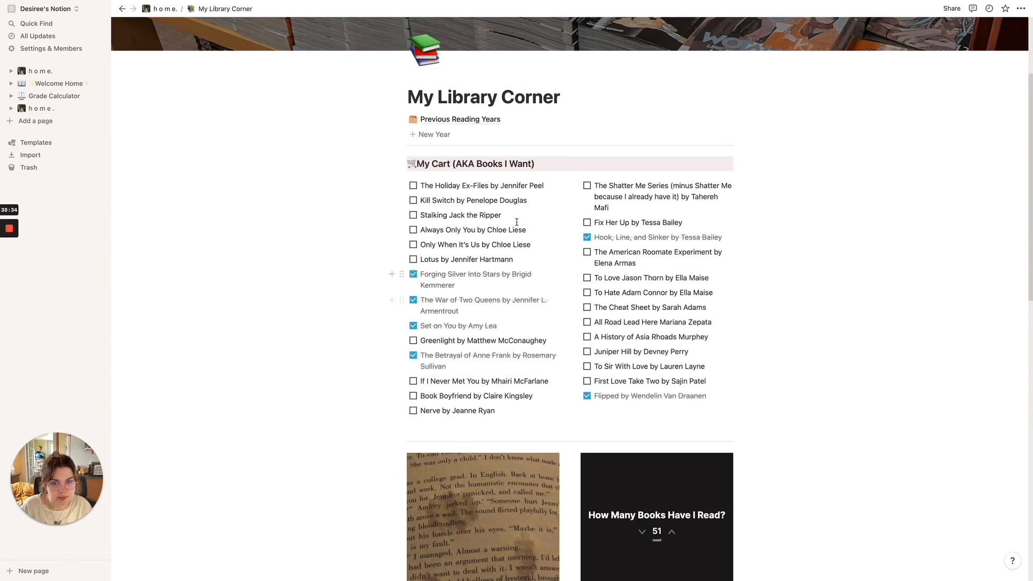
Return to Reading Nook and add a Heading 3 reading "My Wishlist" below the New Reading Year button.
{"action": "left_click", "coordinate": [63, 108]}
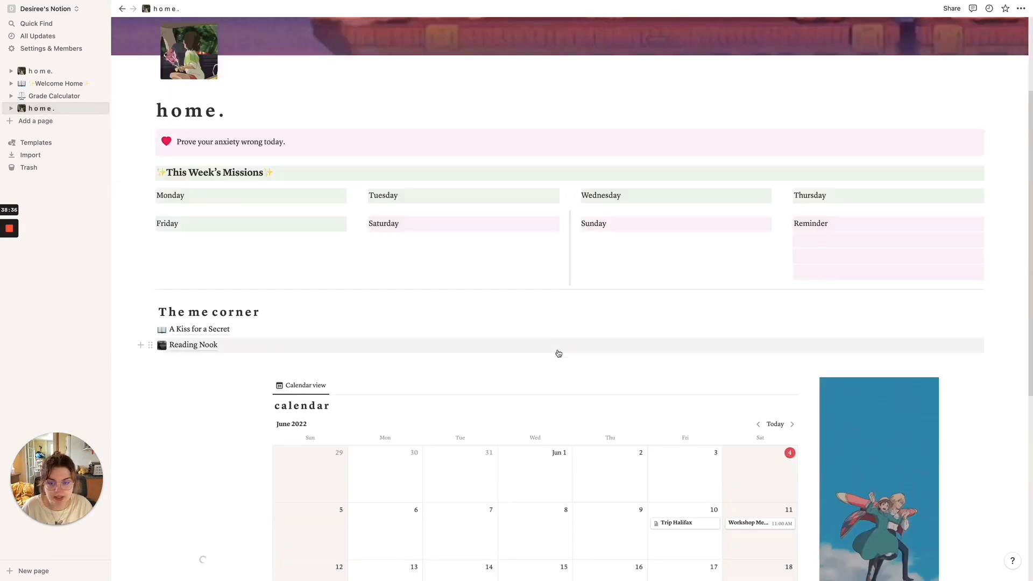
{"action": "left_click", "coordinate": [377, 347]}
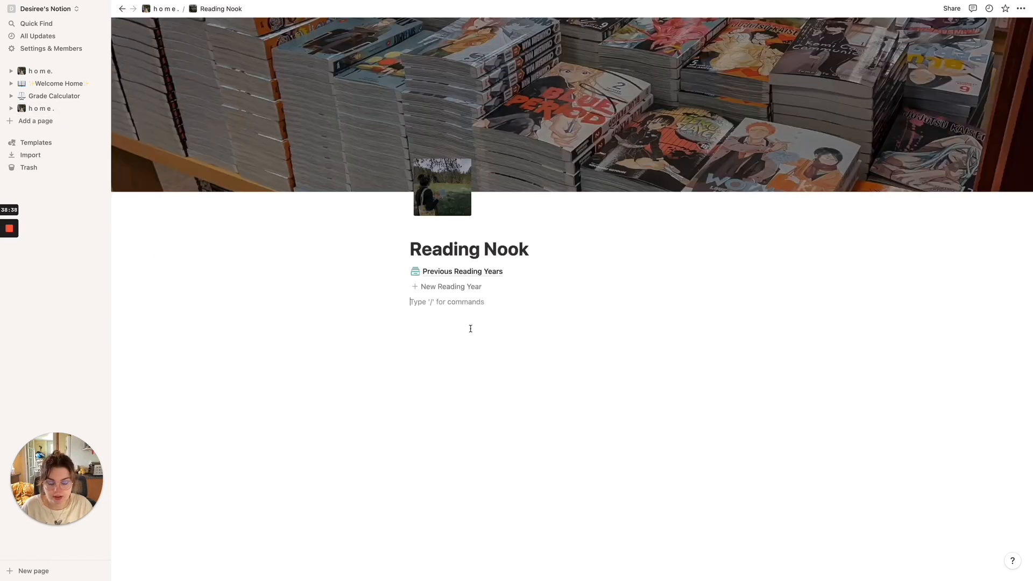
{"action": "type", "text": "/heading 3"}
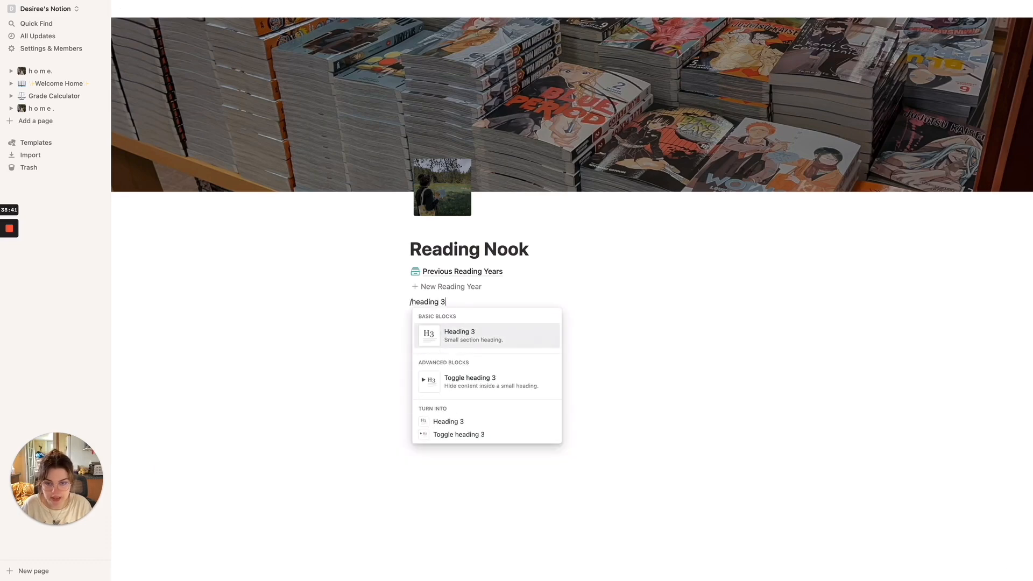
{"action": "key", "text": "Return"}
{"action": "type", "text": "My Wishlist"}
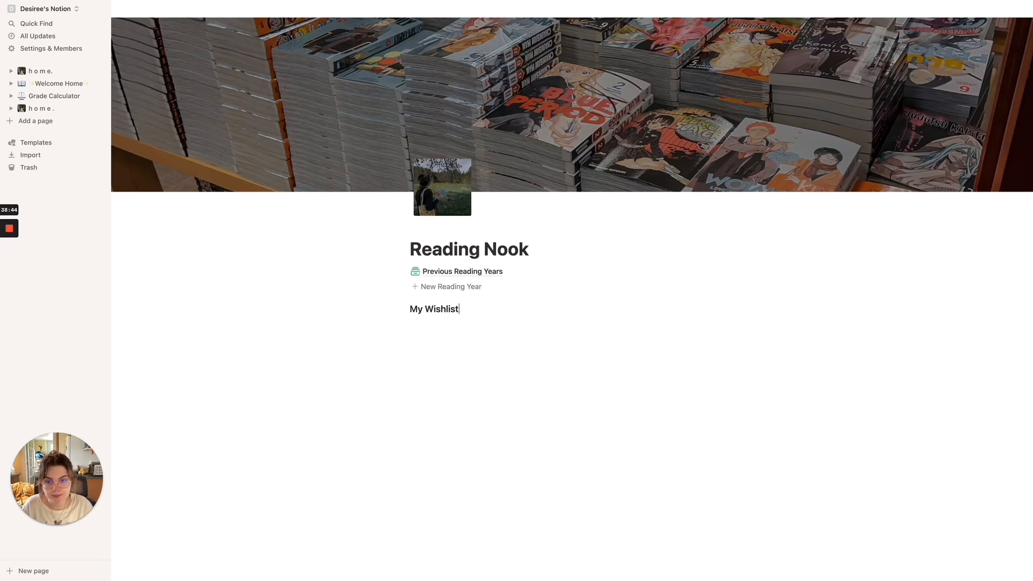
{"action": "key", "text": "Return"}
Insert a shopping cart emoji in front of the "My Wishlist" heading.
{"action": "left_click", "coordinate": [404, 309]}
{"action": "left_click", "coordinate": [411, 310]}
{"action": "left_click", "coordinate": [412, 310]}
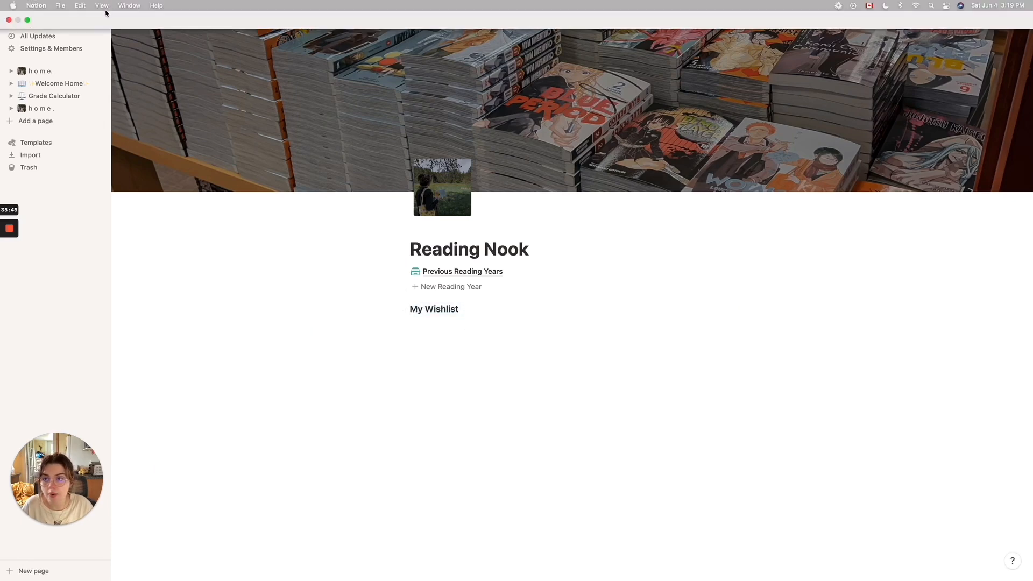
{"action": "left_click", "coordinate": [159, 7]}
{"action": "left_click", "coordinate": [161, 7]}
{"action": "left_click", "coordinate": [163, 8]}
{"action": "left_click", "coordinate": [164, 7]}
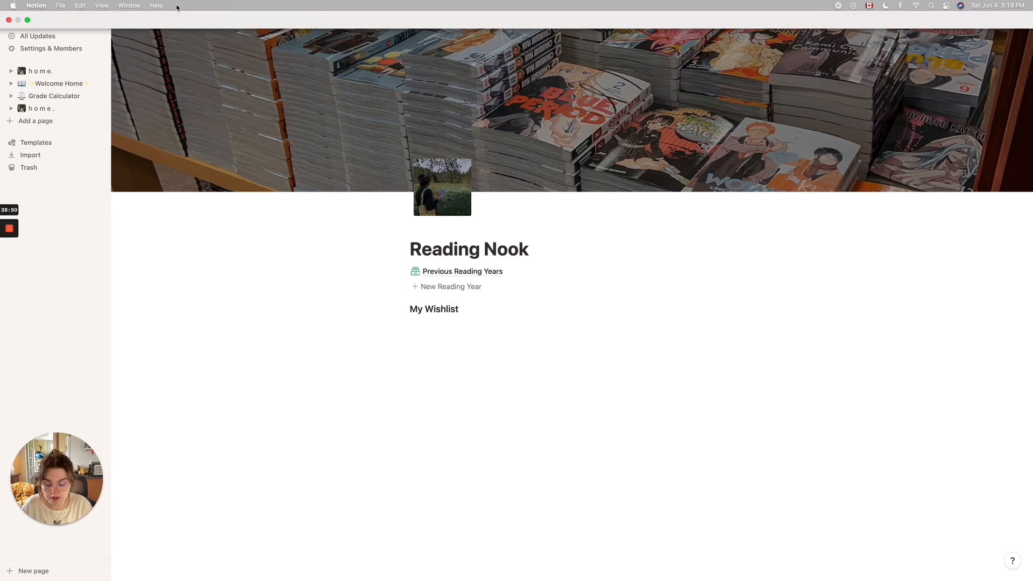
{"action": "left_click", "coordinate": [161, 7]}
{"action": "left_click", "coordinate": [163, 7]}
{"action": "left_click", "coordinate": [164, 7]}
{"action": "type", "text": "emoji"}
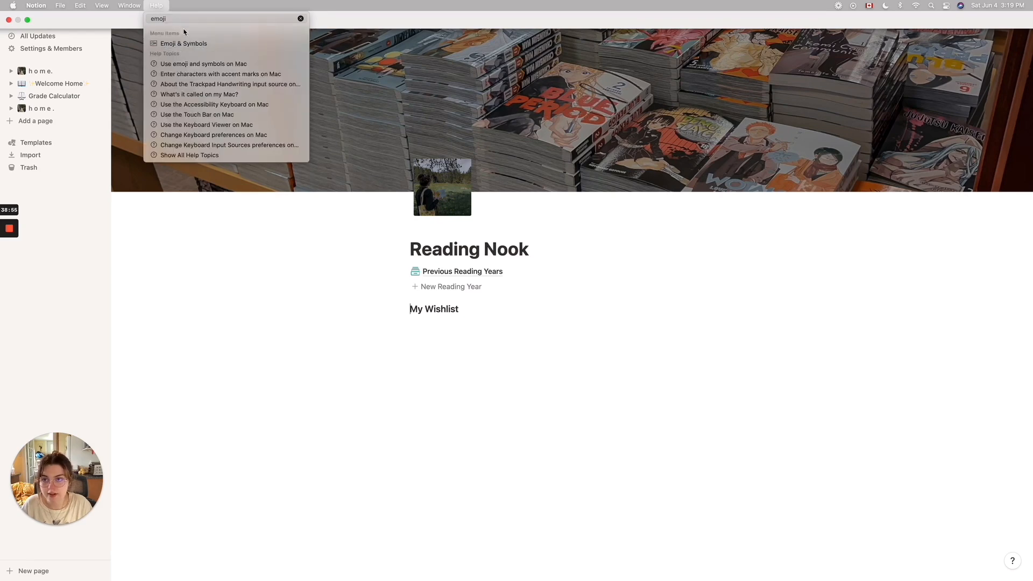
{"action": "left_click", "coordinate": [189, 46]}
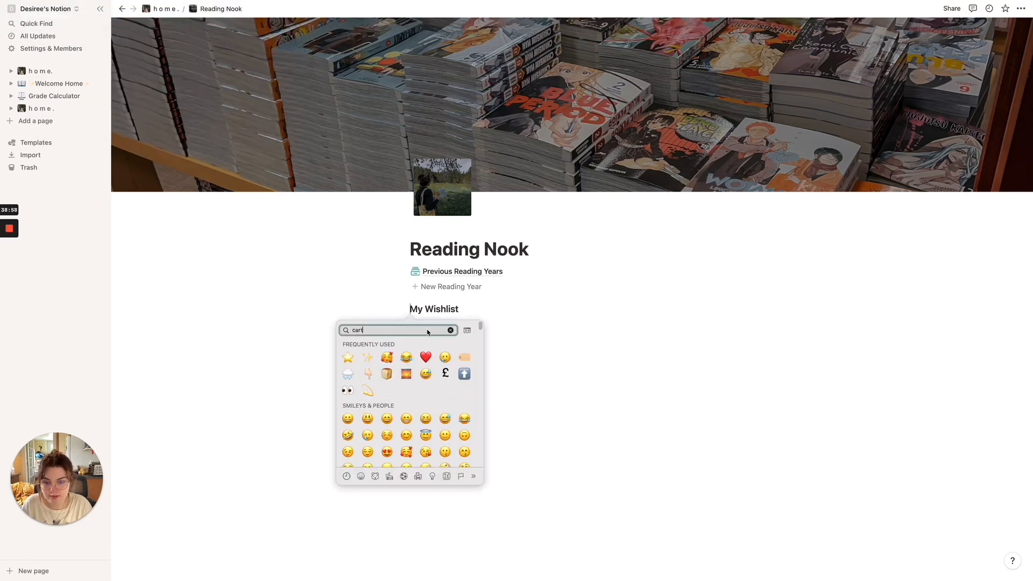
{"action": "left_click", "coordinate": [347, 347]}
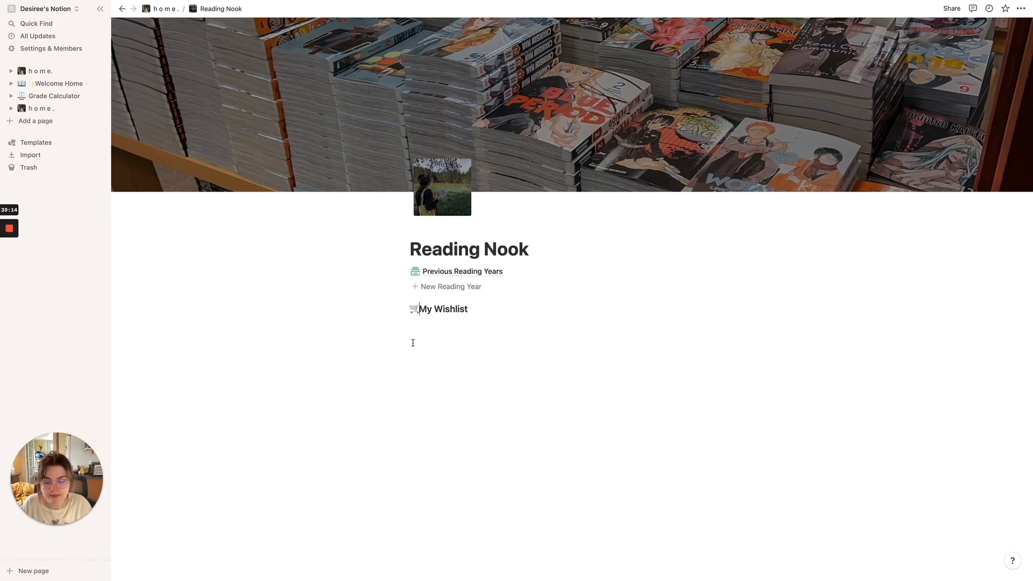
Give the My Wishlist heading a green background and start an empty line below it.
{"action": "left_click", "coordinate": [404, 309]}
{"action": "mouse_move", "coordinate": [350, 362]}
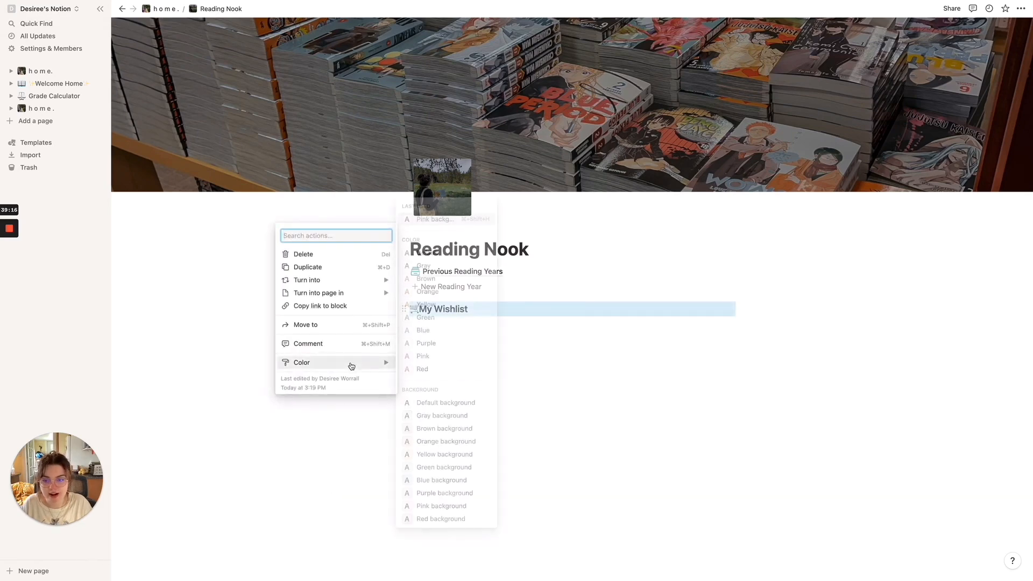
{"action": "left_click", "coordinate": [448, 468]}
{"action": "left_click", "coordinate": [465, 333]}
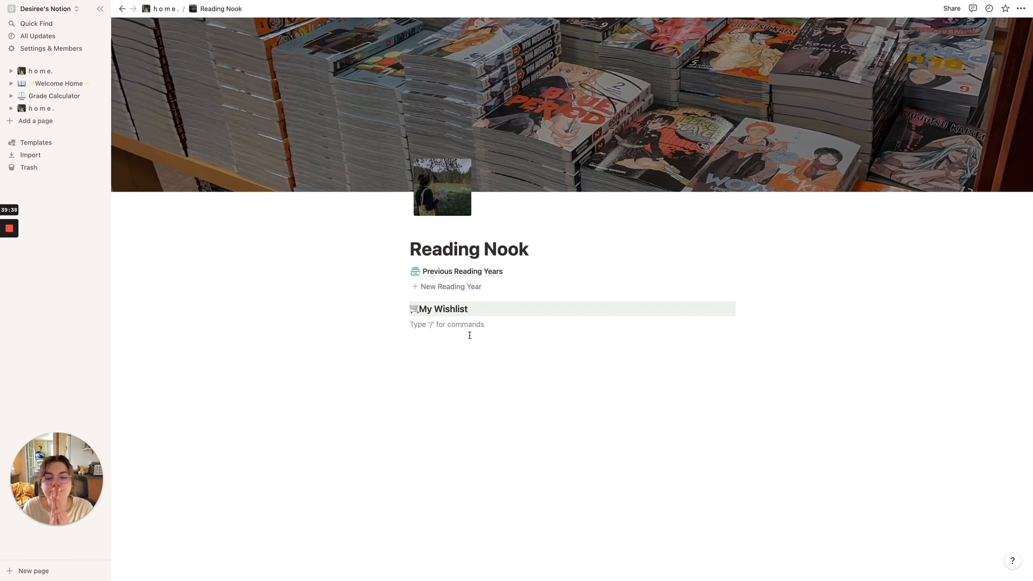
Try a gallery view with a new database below the My Wishlist heading and delete it.
{"action": "type", "text": "/linked"}
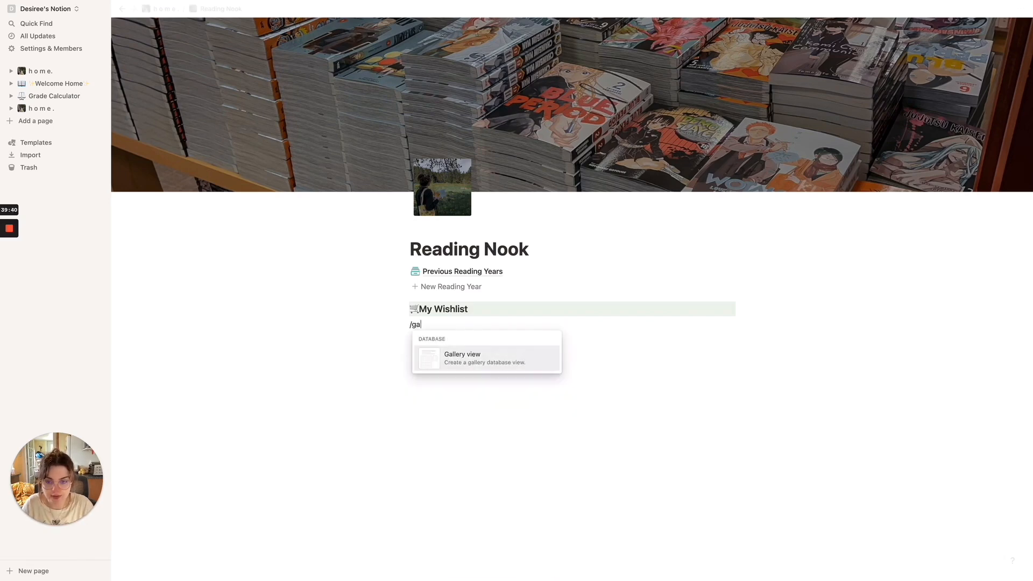
{"action": "key", "text": "Return"}
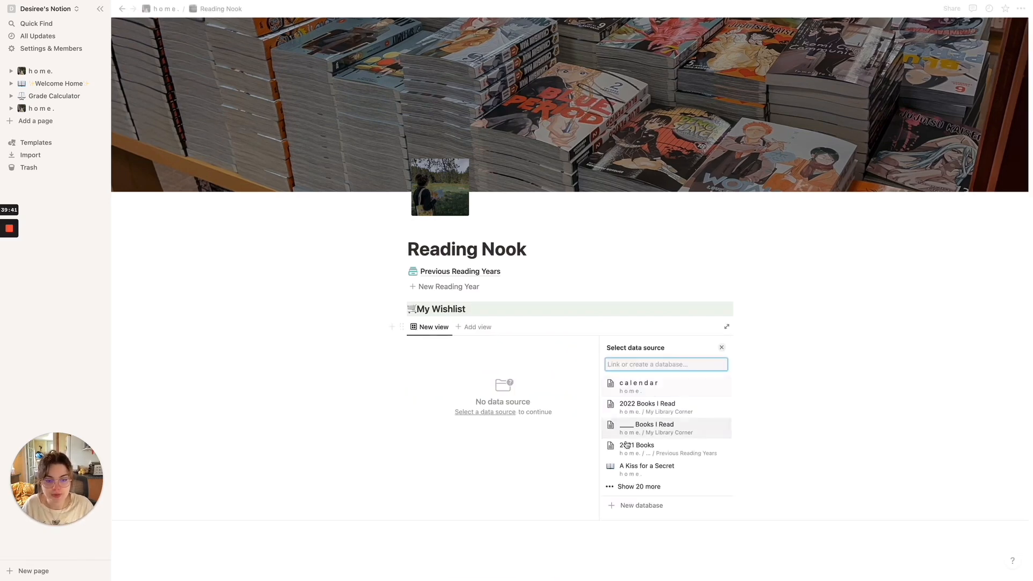
{"action": "left_click", "coordinate": [637, 505]}
{"action": "scroll", "coordinate": [546, 436], "scroll_direction": "down", "scroll_amount": 3}
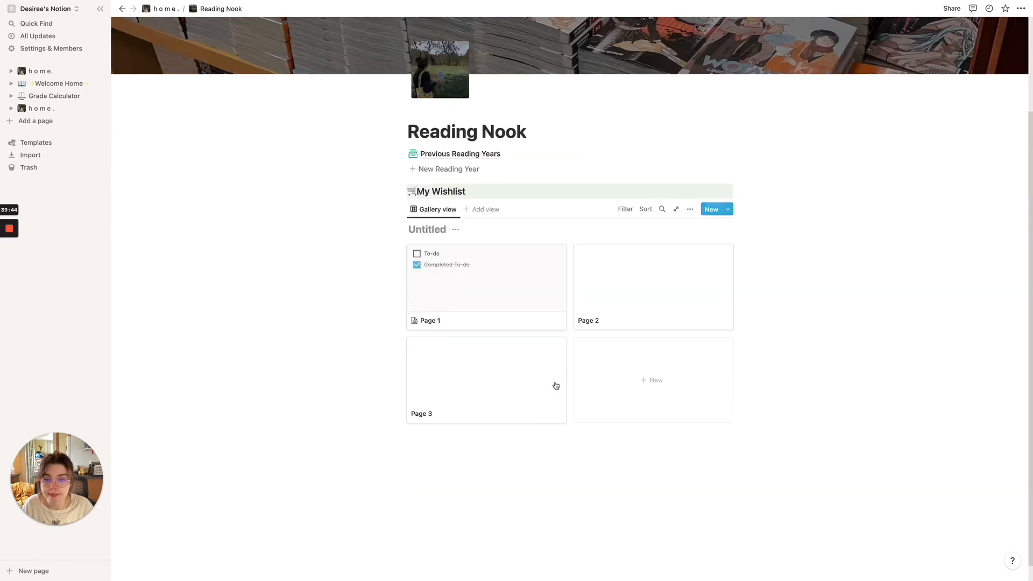
{"action": "left_click", "coordinate": [403, 211]}
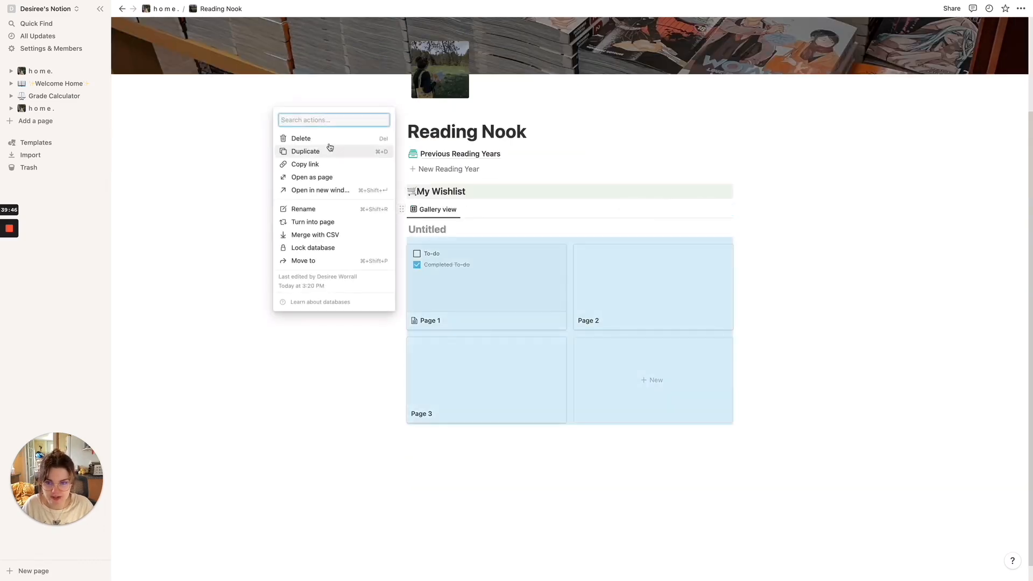
{"action": "left_click", "coordinate": [301, 139]}
Try a simple table below the My Wishlist heading and delete it.
{"action": "type", "text": "/table"}
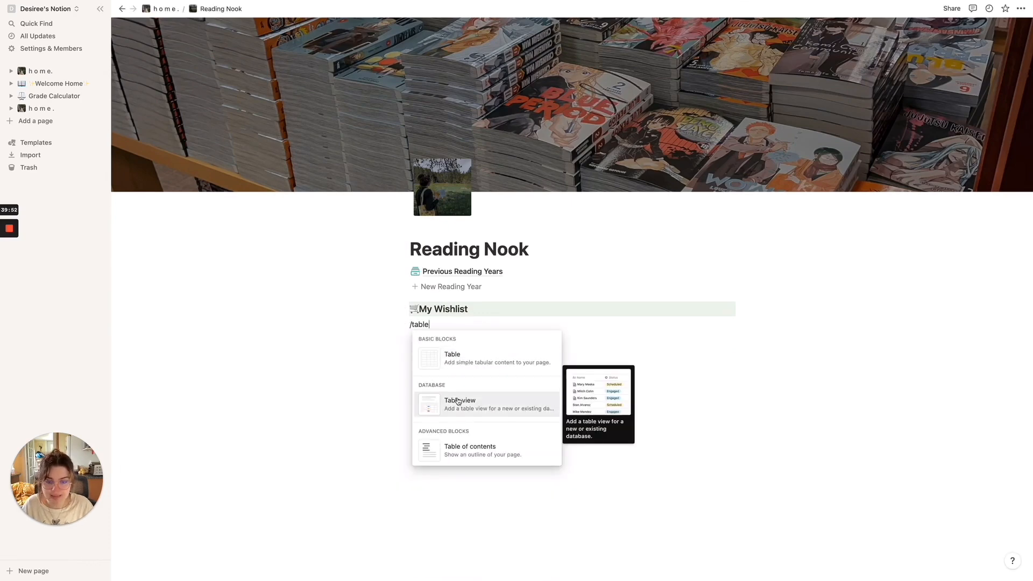
{"action": "left_click", "coordinate": [449, 366]}
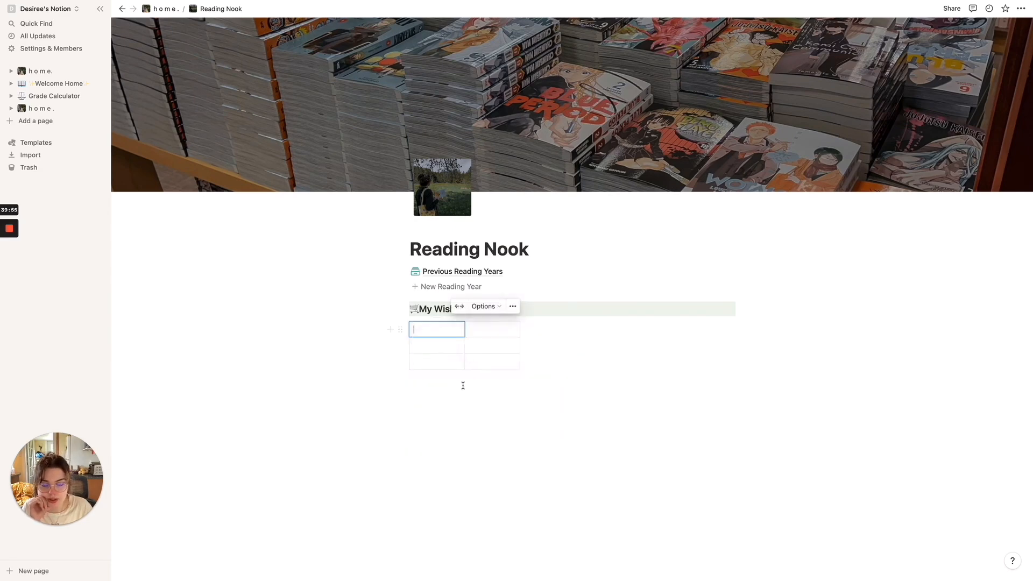
{"action": "left_click", "coordinate": [402, 328]}
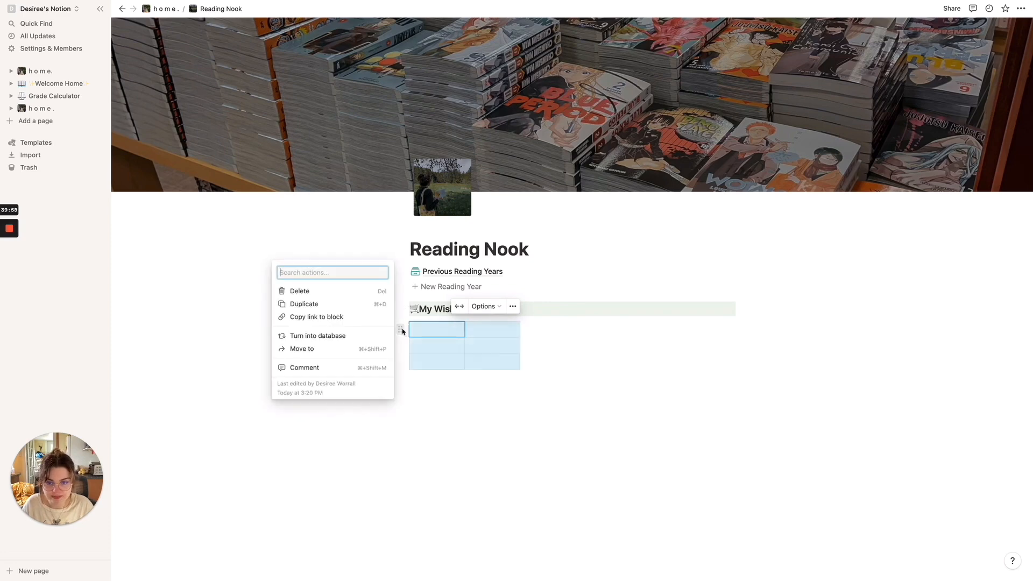
{"action": "left_click", "coordinate": [362, 292]}
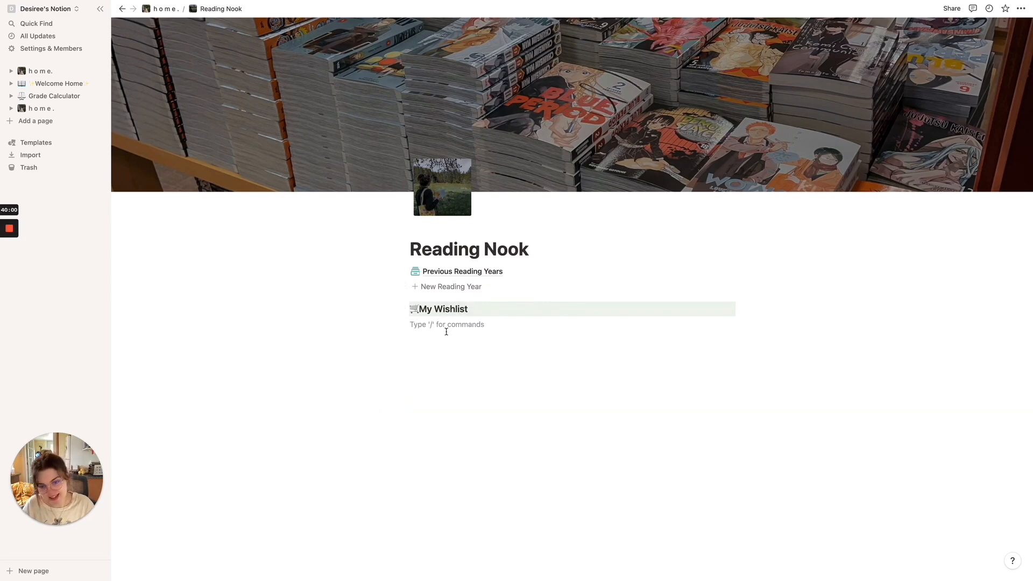
Start a to-do list below My Wishlist and copy the two-column book checklist from My Library Corner's cart section.
{"action": "type", "text": "/to"}
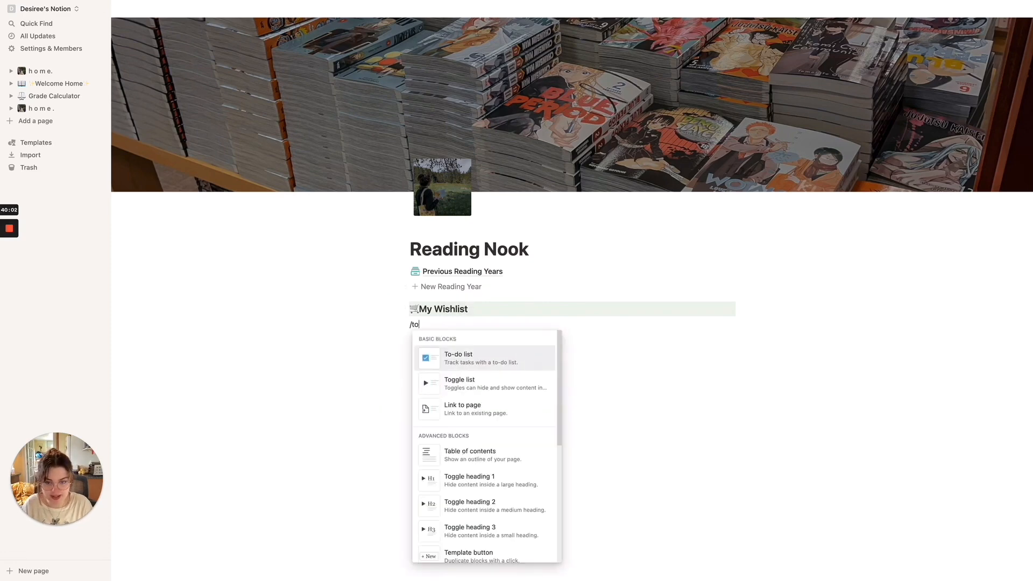
{"action": "key", "text": "Return"}
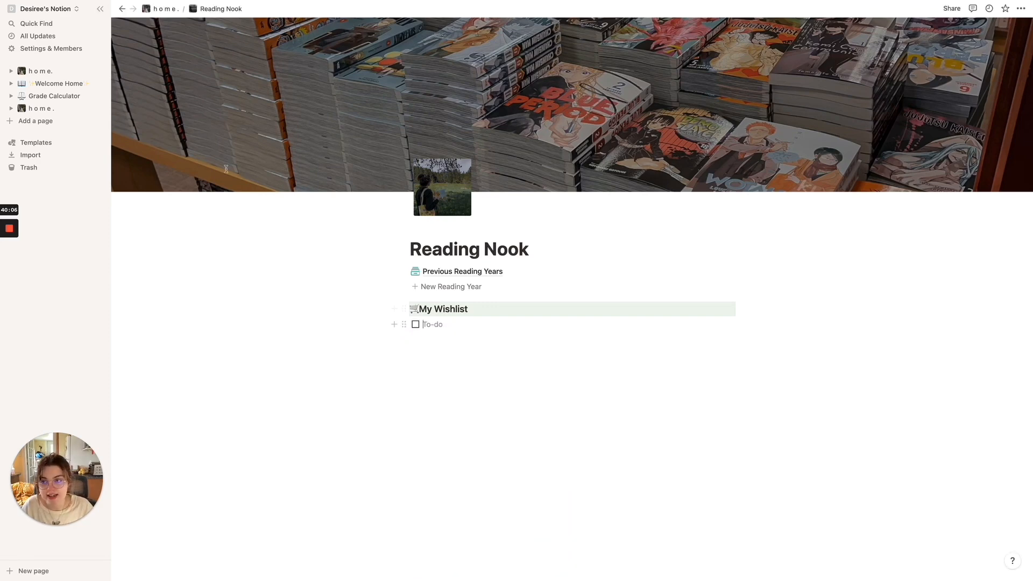
{"action": "left_click", "coordinate": [41, 71]}
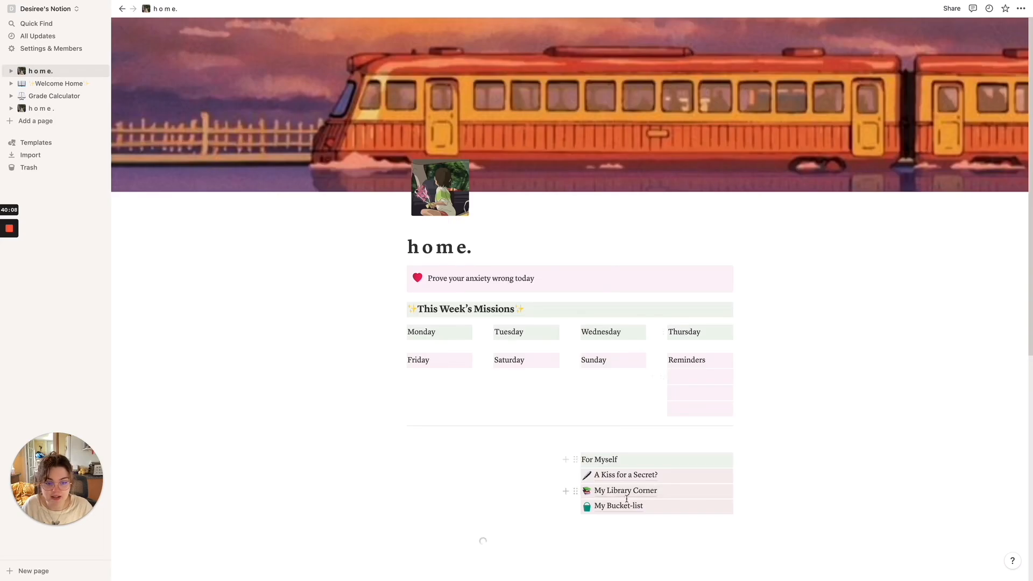
{"action": "left_click", "coordinate": [626, 494]}
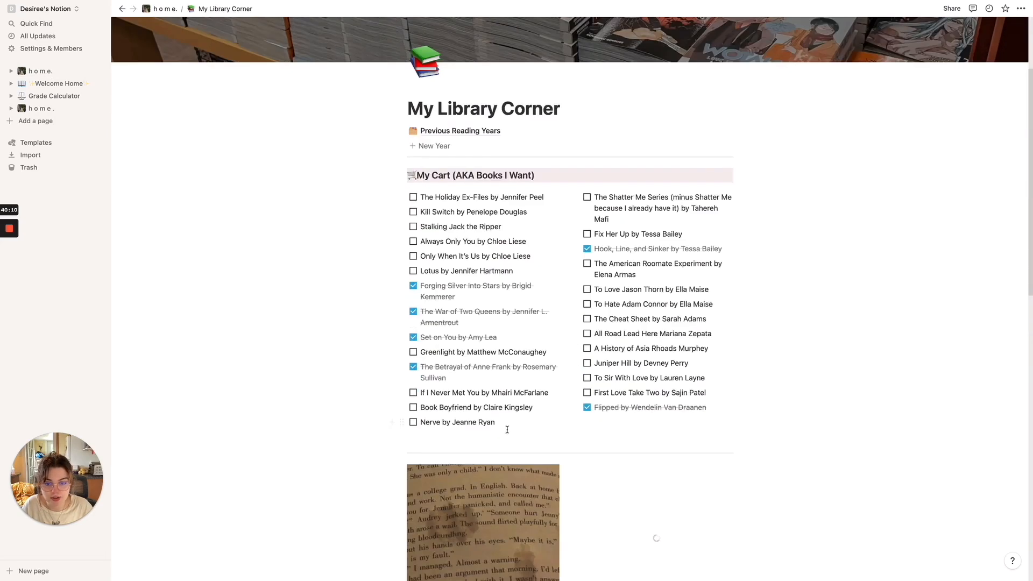
{"action": "left_click_drag", "start_coordinate": [704, 426], "coordinate": [457, 201]}
Paste the copied book checklist under My Wishlist in Reading Nook and remove the empty to-do above it.
{"action": "left_click", "coordinate": [81, 110]}
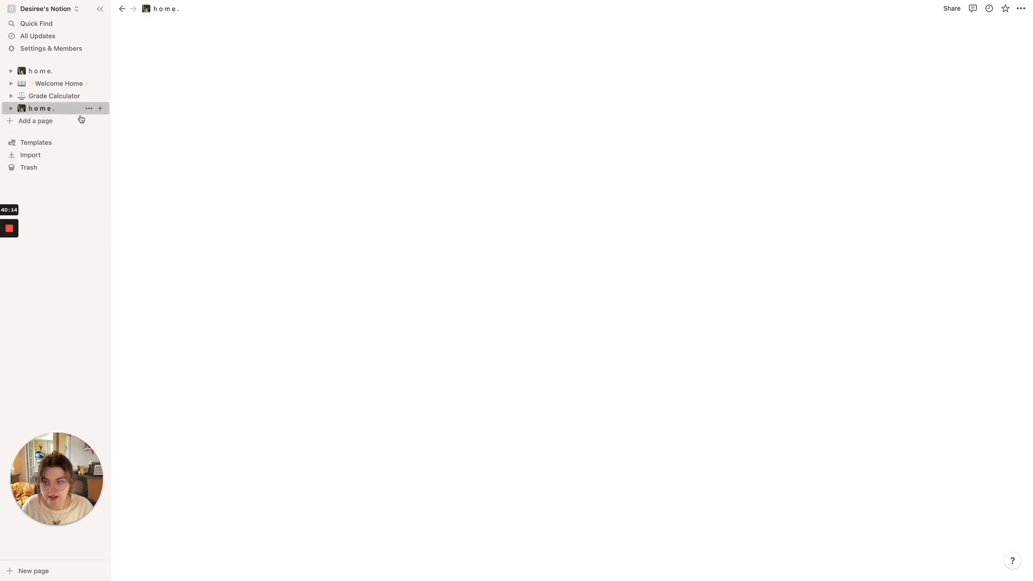
{"action": "scroll", "coordinate": [188, 330], "scroll_direction": "down", "scroll_amount": 3}
{"action": "left_click", "coordinate": [188, 330]}
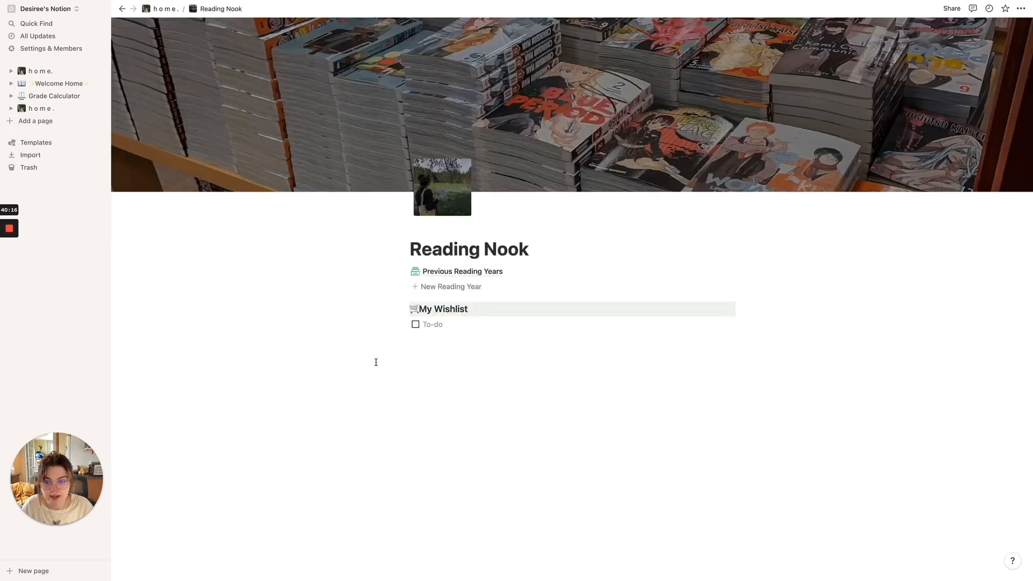
{"action": "key", "text": "super+v"}
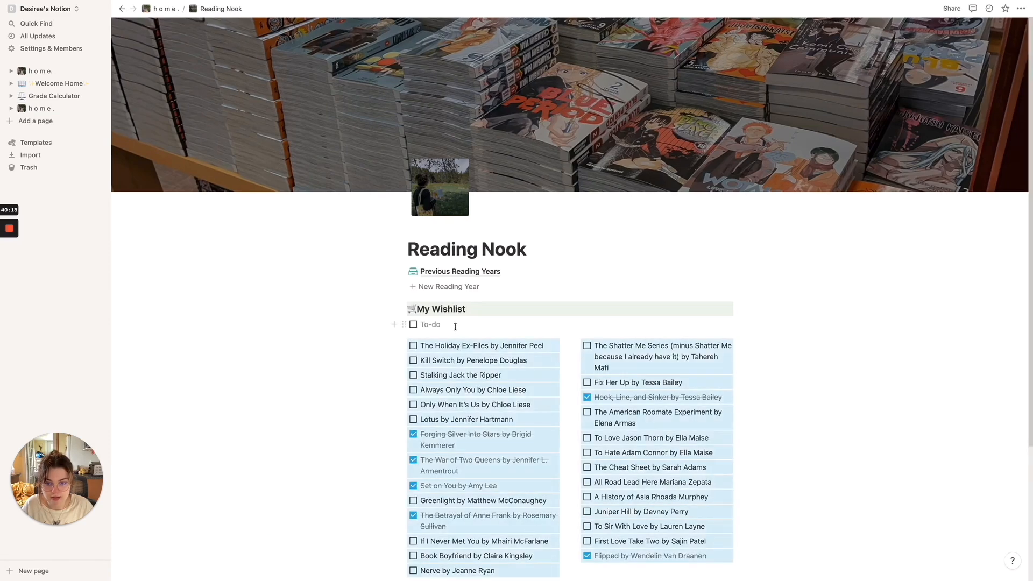
{"action": "key", "text": "BackSpace"}
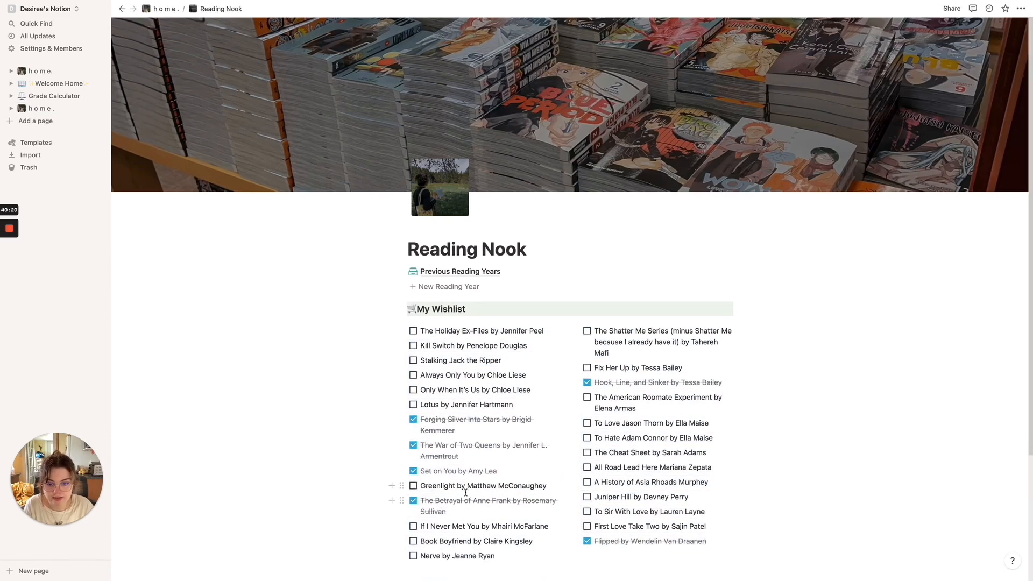
{"action": "left_click_drag", "start_coordinate": [455, 513], "coordinate": [413, 500]}
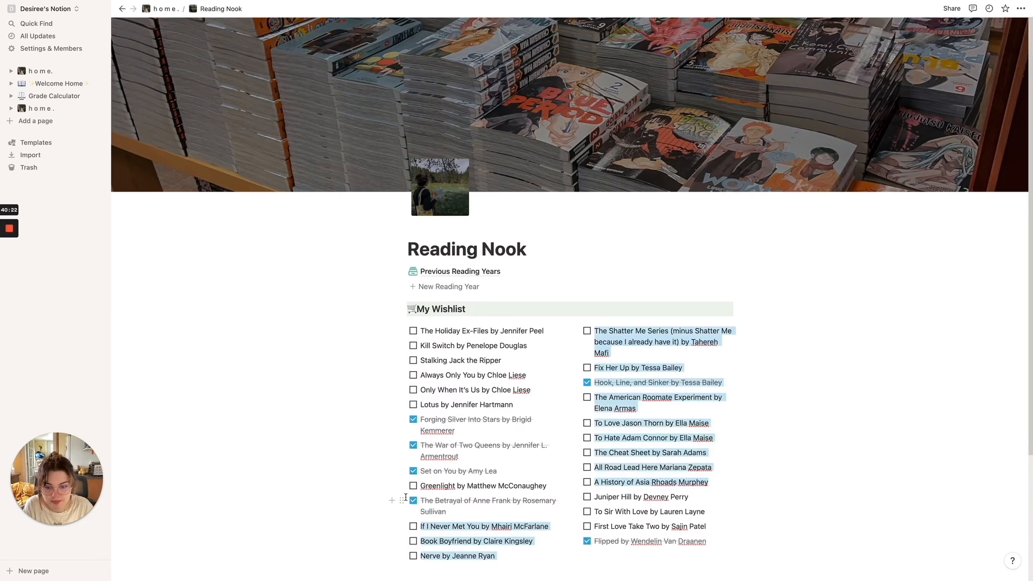
{"action": "key", "text": "BackSpace"}
{"action": "key", "text": "super+z"}
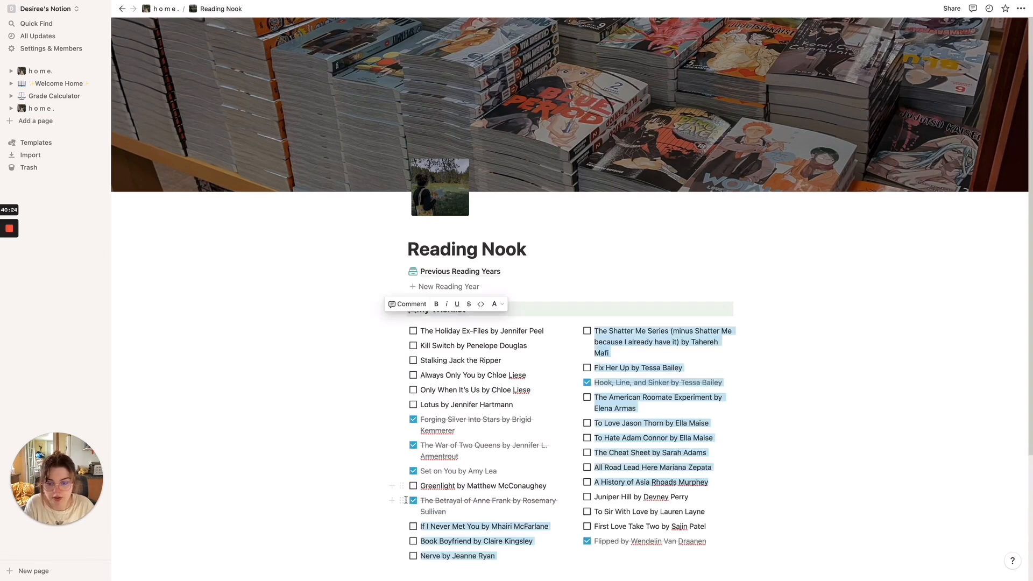
{"action": "left_click", "coordinate": [401, 501]}
{"action": "left_click", "coordinate": [352, 455]}
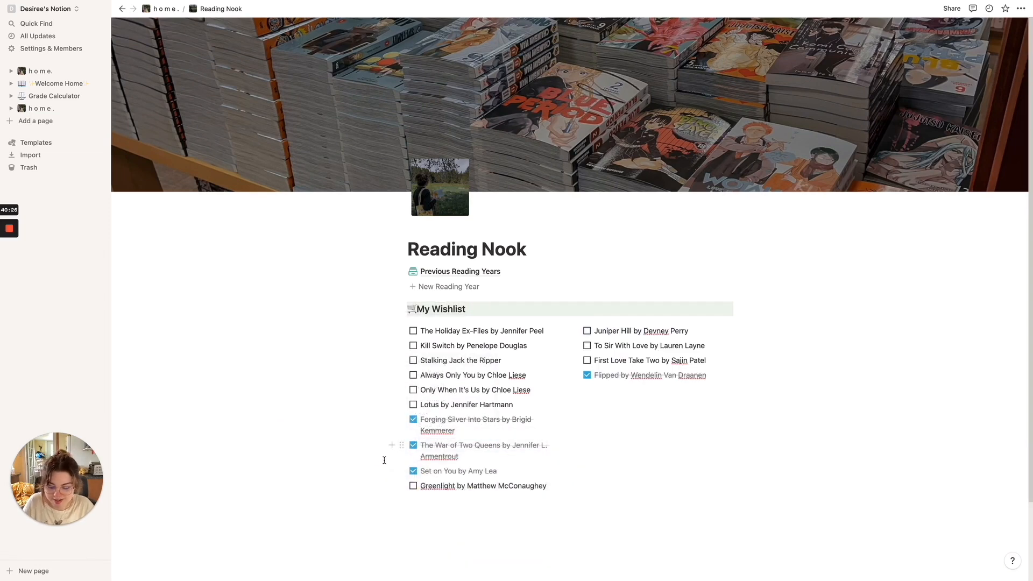
{"action": "key", "text": "super+z"}
{"action": "left_click", "coordinate": [438, 508]}
Delete The Betrayal of Anne Frank, Set on You, The War of Two Queens and Forging Silver Into Stars from the wishlist.
{"action": "left_click", "coordinate": [401, 500]}
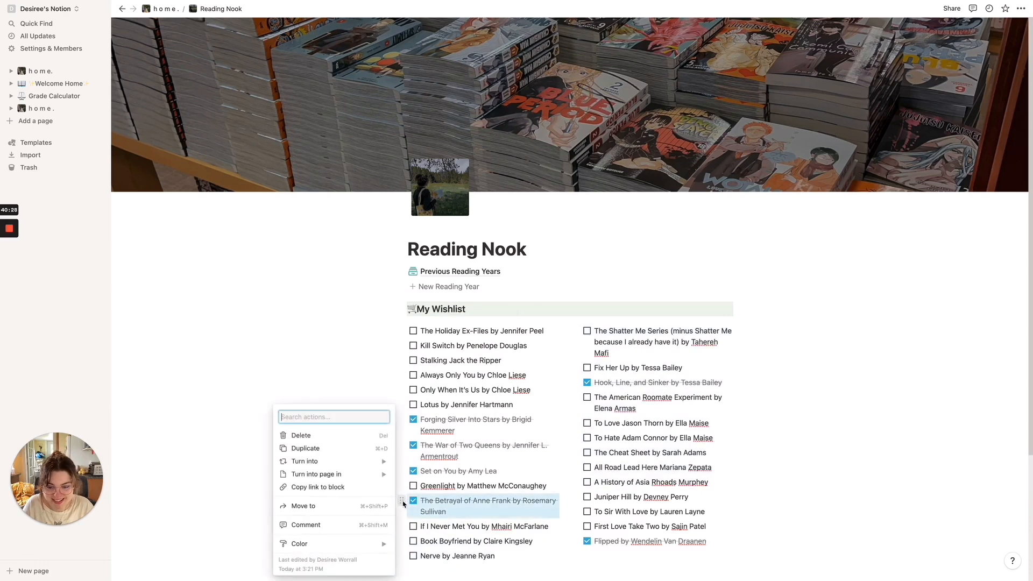
{"action": "left_click", "coordinate": [329, 435]}
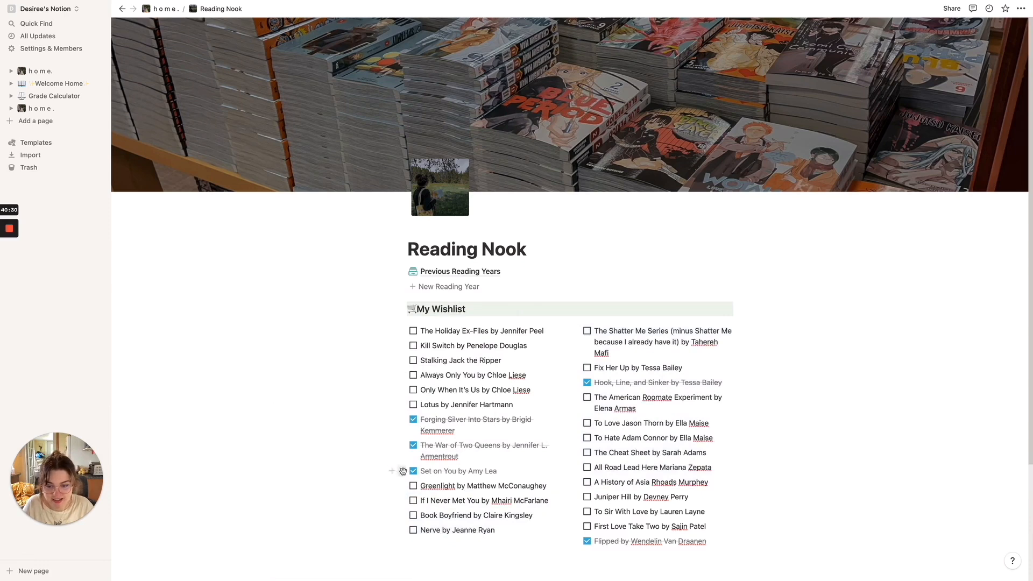
{"action": "left_click", "coordinate": [401, 470]}
{"action": "left_click", "coordinate": [328, 416]}
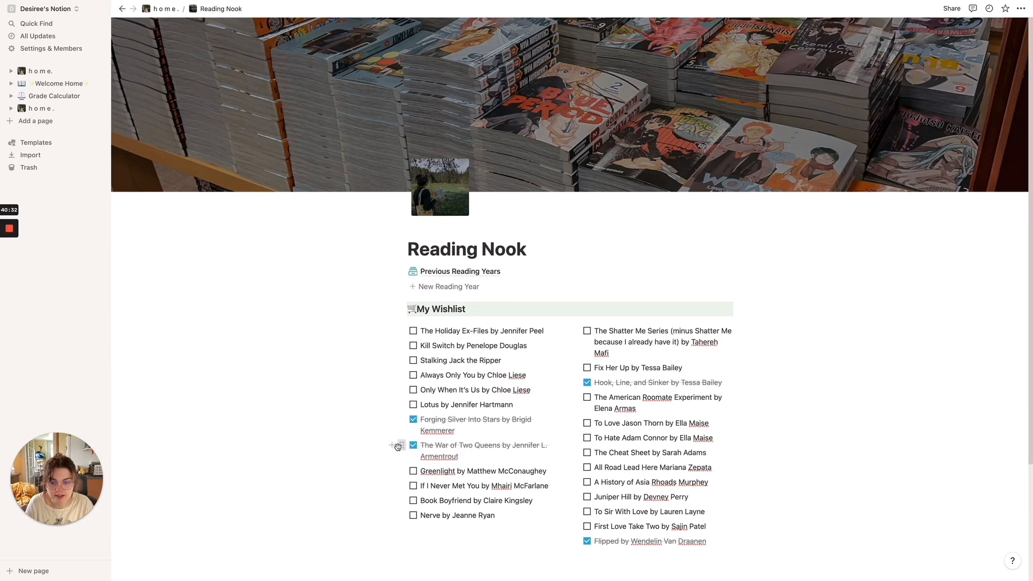
{"action": "left_click", "coordinate": [402, 445]}
{"action": "left_click", "coordinate": [335, 391]}
{"action": "left_click", "coordinate": [401, 419]}
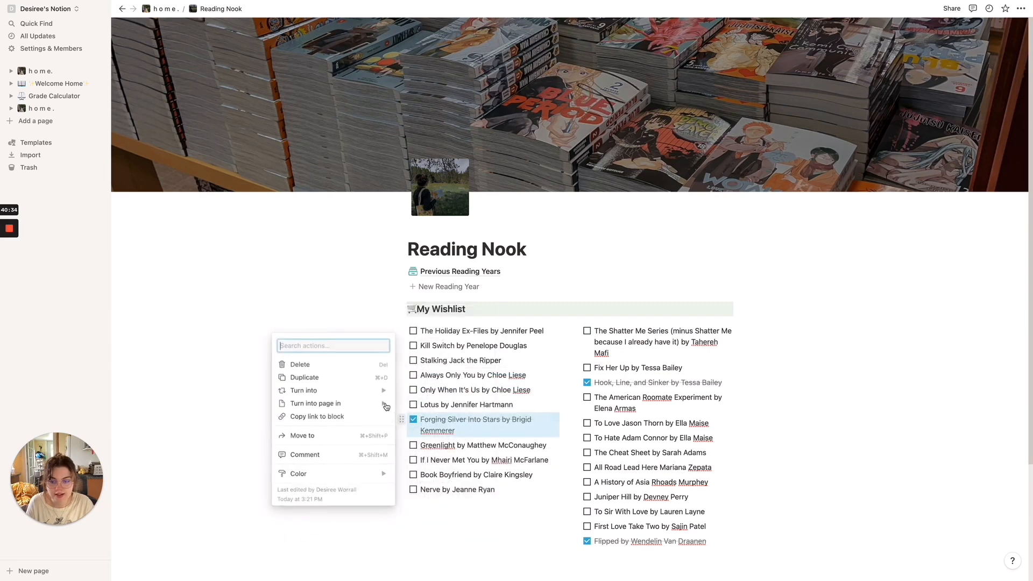
{"action": "left_click", "coordinate": [354, 362]}
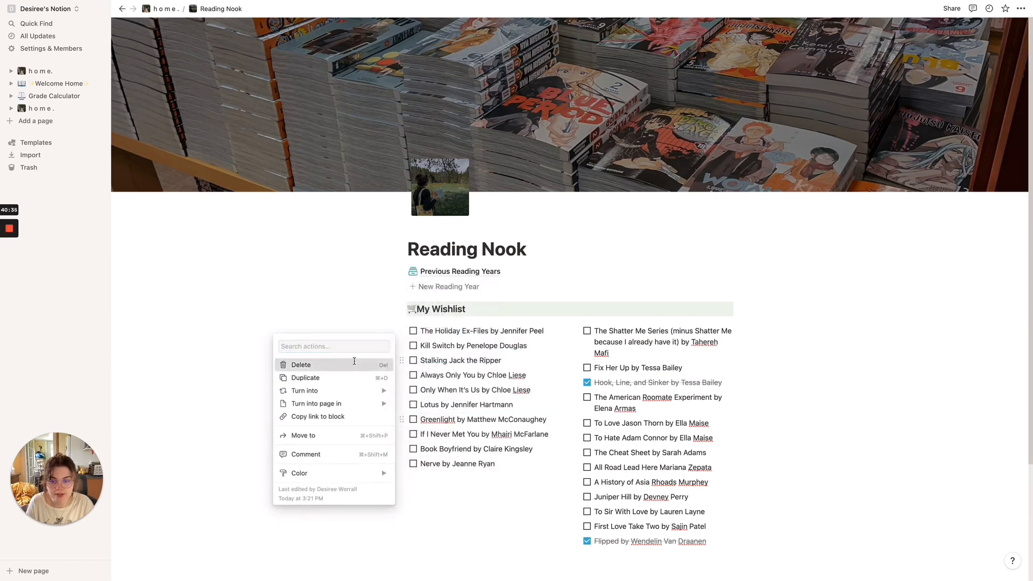
Delete the checked books Hook, Line, and Sinker and Flipped from the wishlist's second column.
{"action": "left_click", "coordinate": [575, 382]}
{"action": "left_click", "coordinate": [480, 328]}
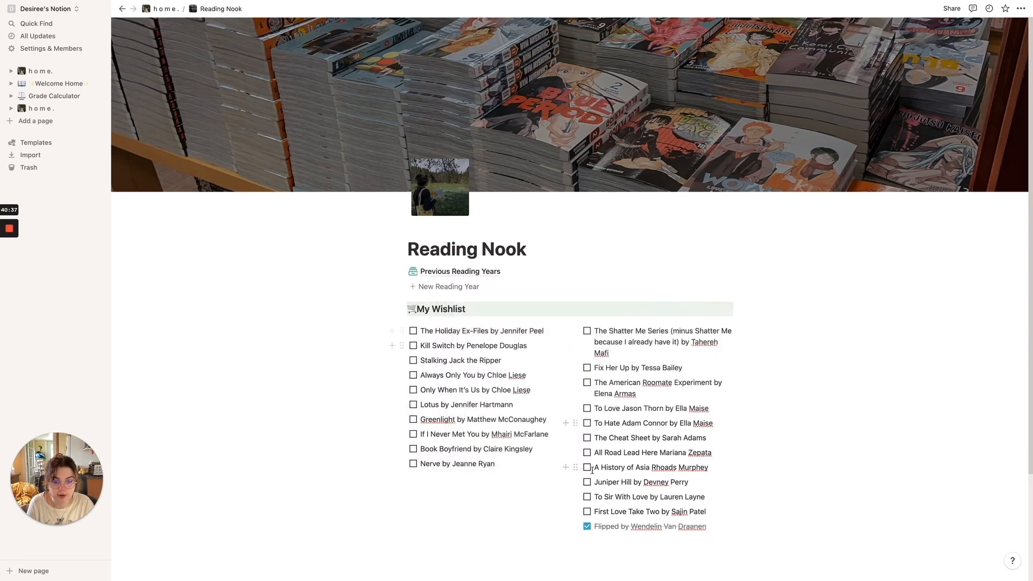
{"action": "left_click", "coordinate": [575, 526]}
{"action": "left_click", "coordinate": [530, 436]}
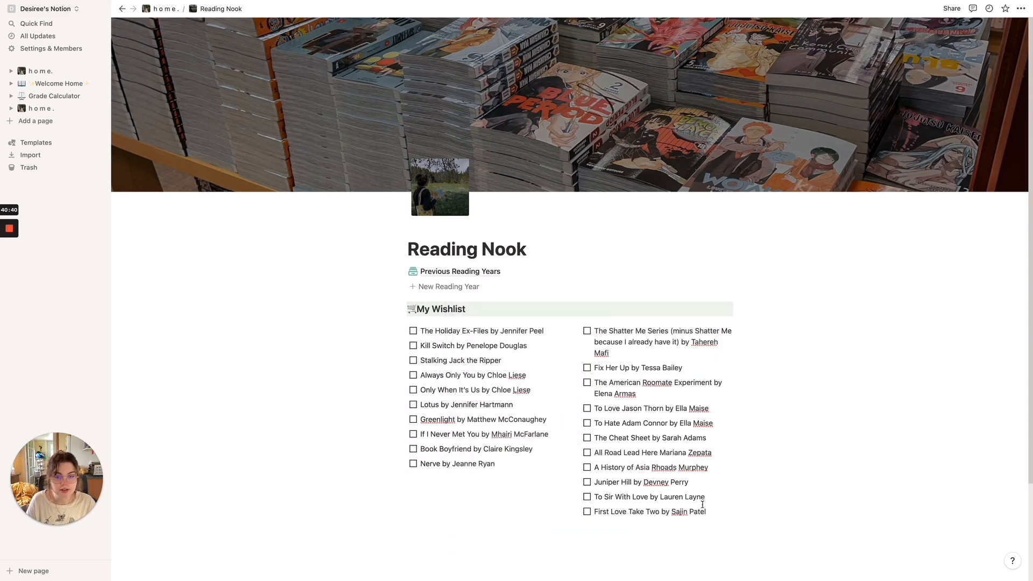
Move Juniper Hill from the wishlist's second column to the end of the first column, below Nerve.
{"action": "scroll", "coordinate": [639, 515], "scroll_direction": "down", "scroll_amount": 1}
{"action": "left_click_drag", "start_coordinate": [623, 522], "coordinate": [619, 466]}
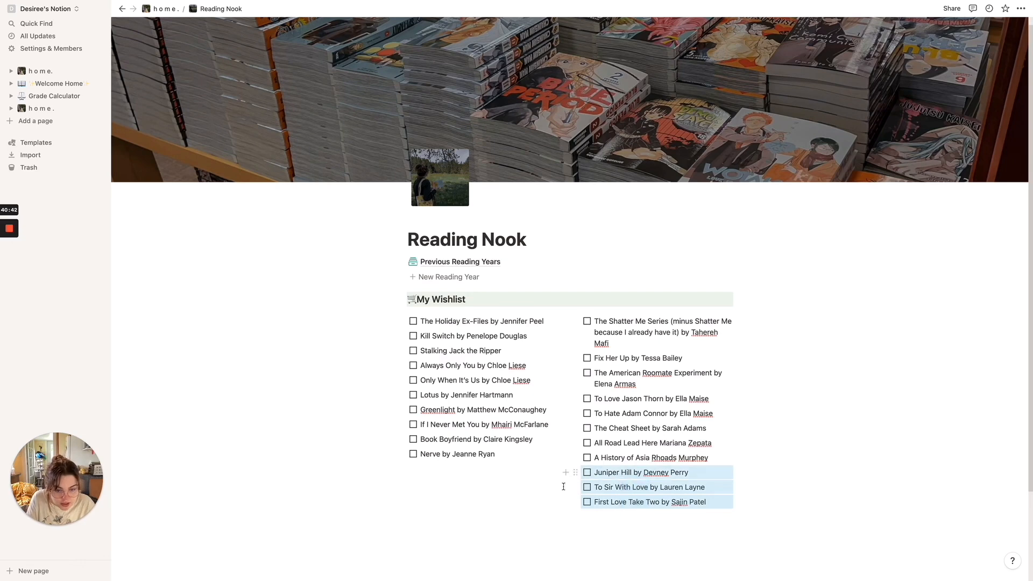
{"action": "left_click", "coordinate": [611, 518]}
{"action": "left_click_drag", "start_coordinate": [575, 474], "coordinate": [409, 476]}
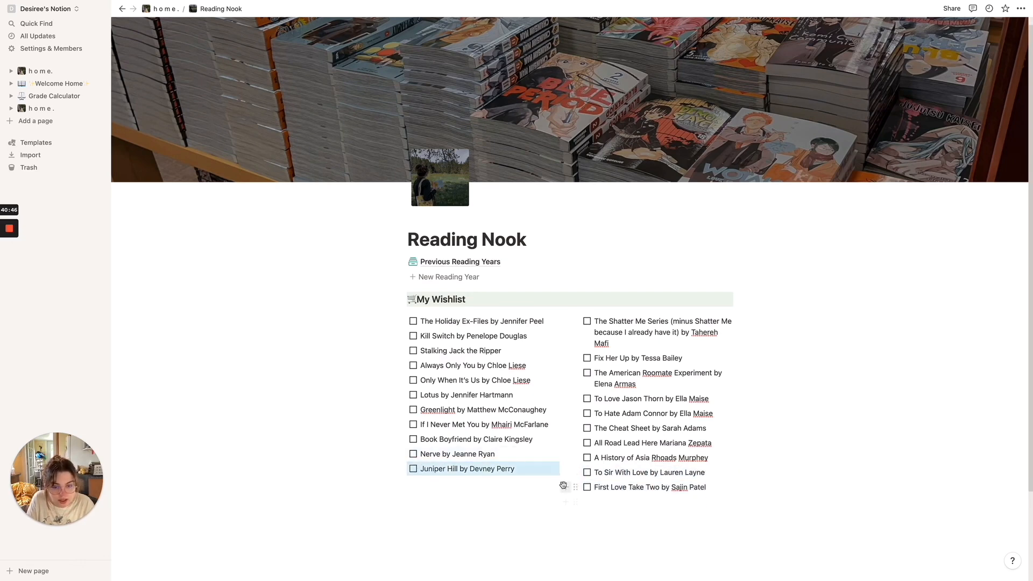
Try to move First Love Take Two from the wishlist's second column to below Juniper Hill, and undo the move.
{"action": "left_click_drag", "start_coordinate": [573, 488], "coordinate": [420, 487]}
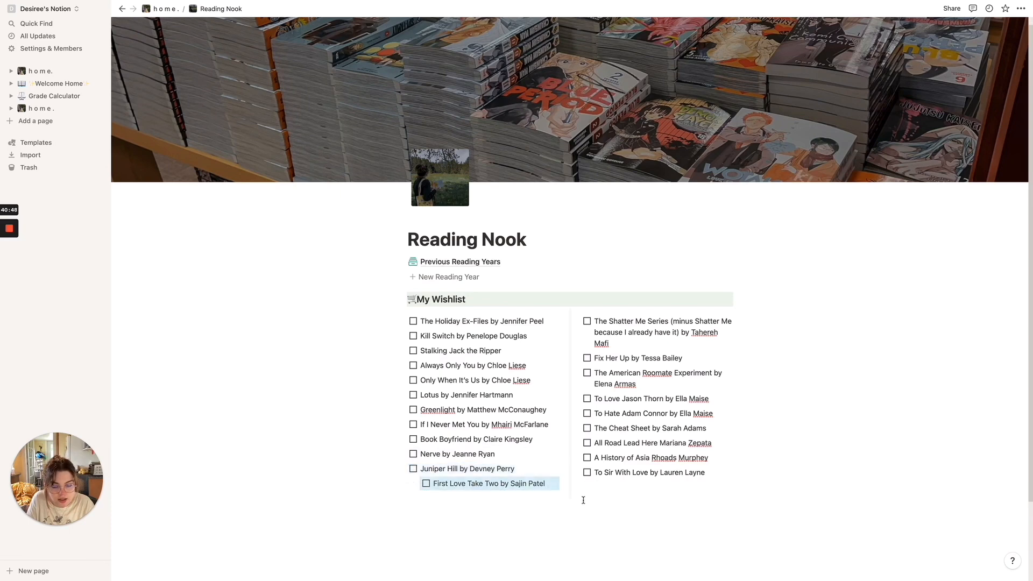
{"action": "key", "text": "super+z"}
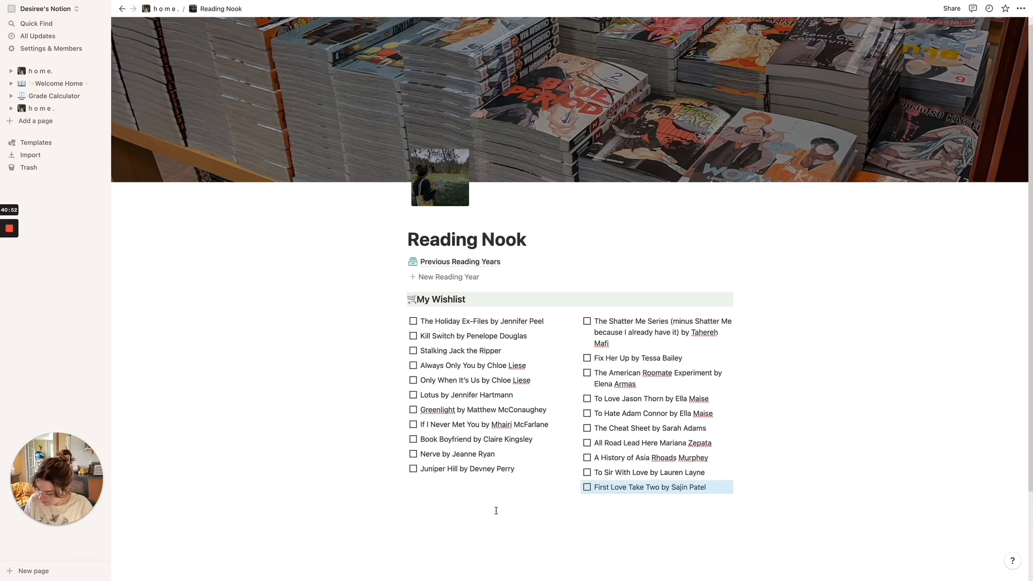
{"action": "left_click", "coordinate": [852, 466]}
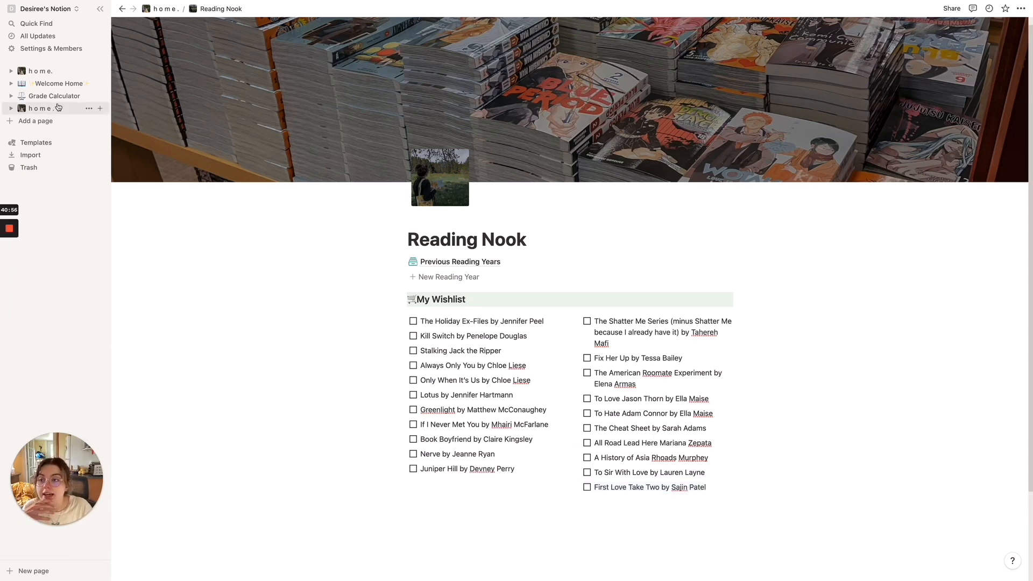
Open My Library Corner from the original home page and examine the book counter below its wishlist.
{"action": "left_click", "coordinate": [39, 71]}
{"action": "scroll", "coordinate": [527, 373], "scroll_direction": "down", "scroll_amount": 2}
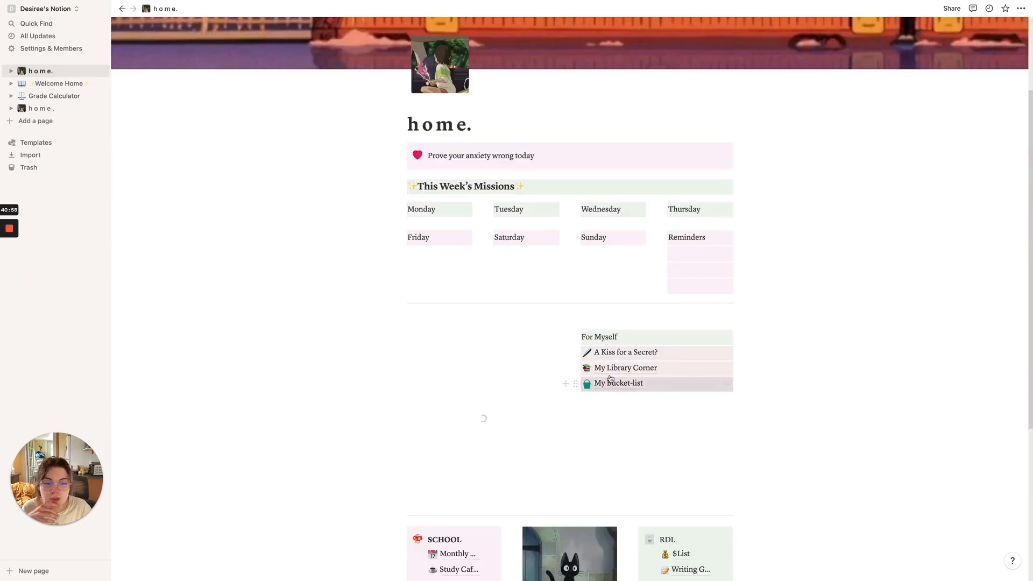
{"action": "left_click", "coordinate": [618, 367]}
{"action": "scroll", "coordinate": [606, 418], "scroll_direction": "down", "scroll_amount": 5}
{"action": "scroll", "coordinate": [605, 418], "scroll_direction": "down", "scroll_amount": 1}
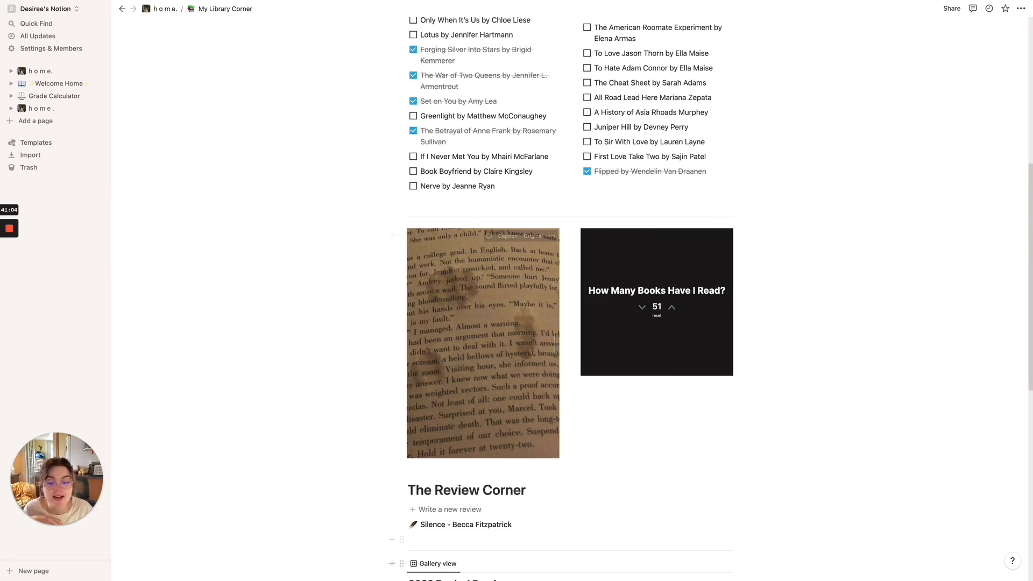
Switch to Chrome and open the existing How Many Books Have I Read? counter widget in Indify for configuration.
{"action": "mouse_move", "coordinate": [435, 573]}
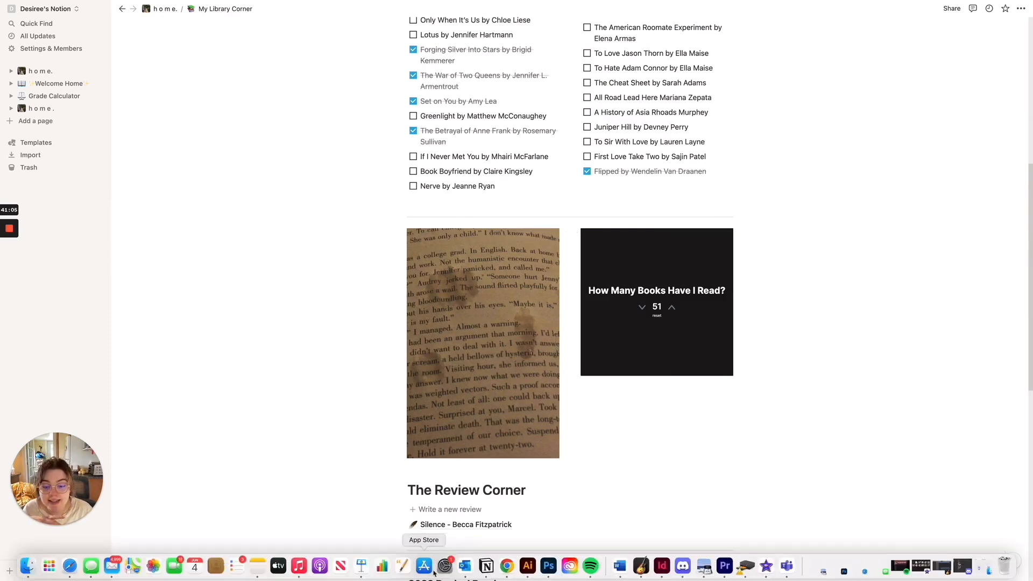
{"action": "left_click", "coordinate": [505, 569]}
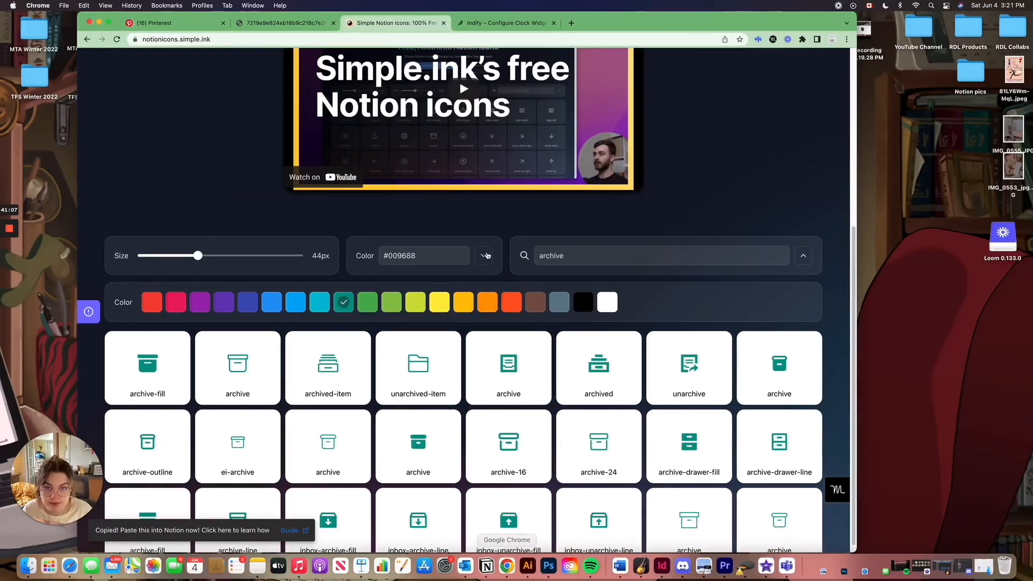
{"action": "left_click", "coordinate": [496, 22]}
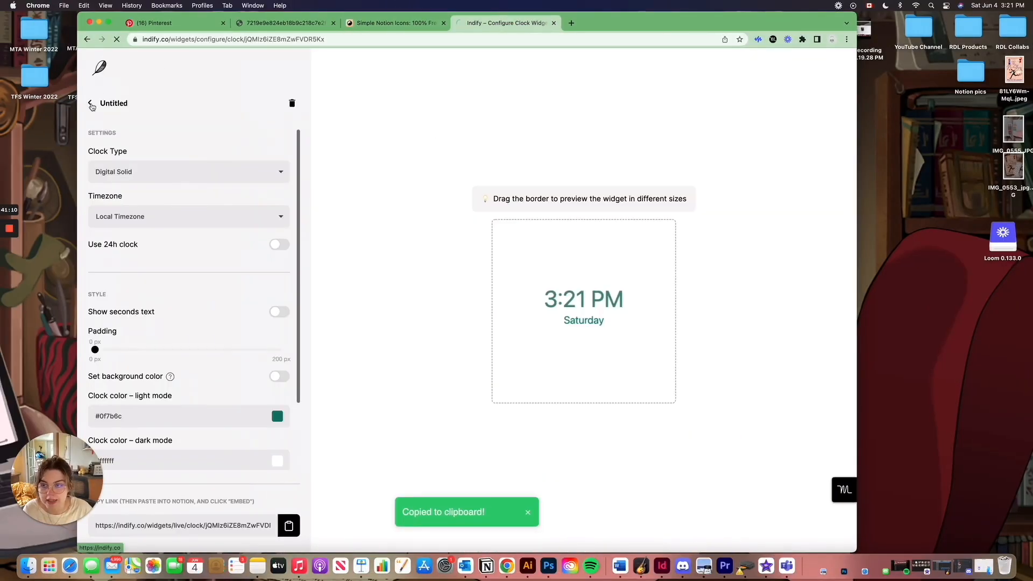
{"action": "left_click", "coordinate": [91, 105]}
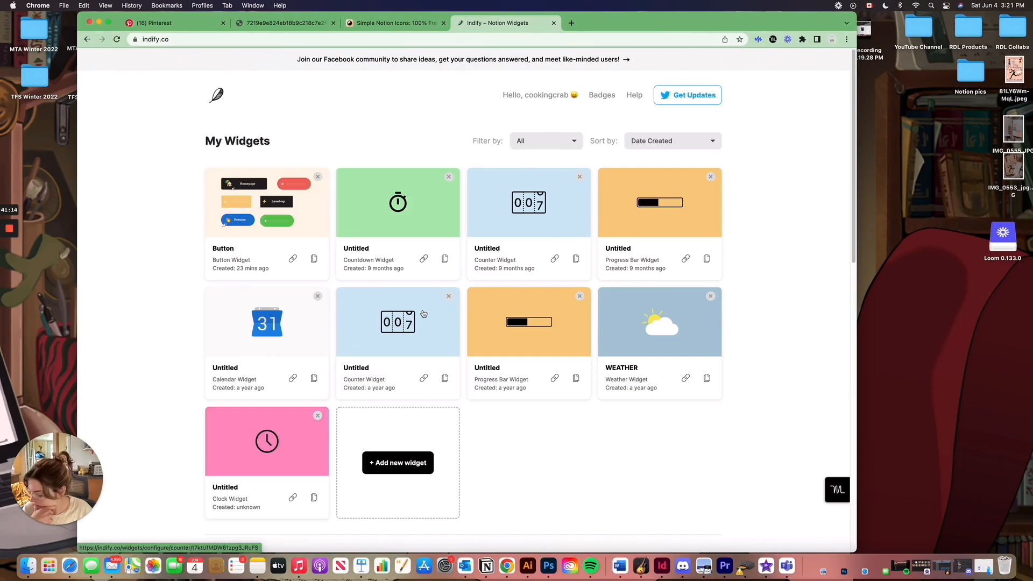
{"action": "left_click", "coordinate": [405, 327]}
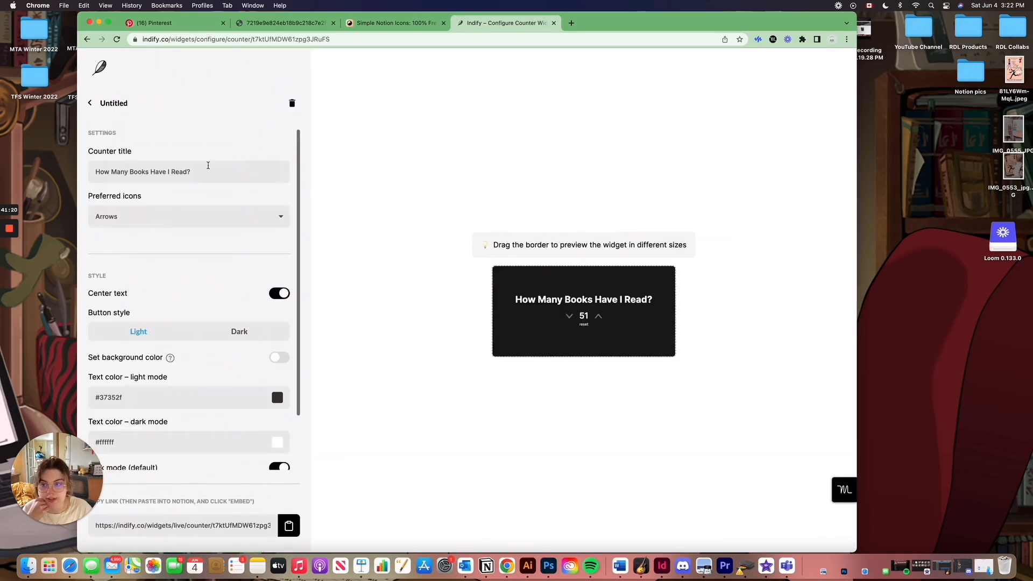
Set the book counter's preferred icons to Plus and minus.
{"action": "left_click", "coordinate": [284, 218]}
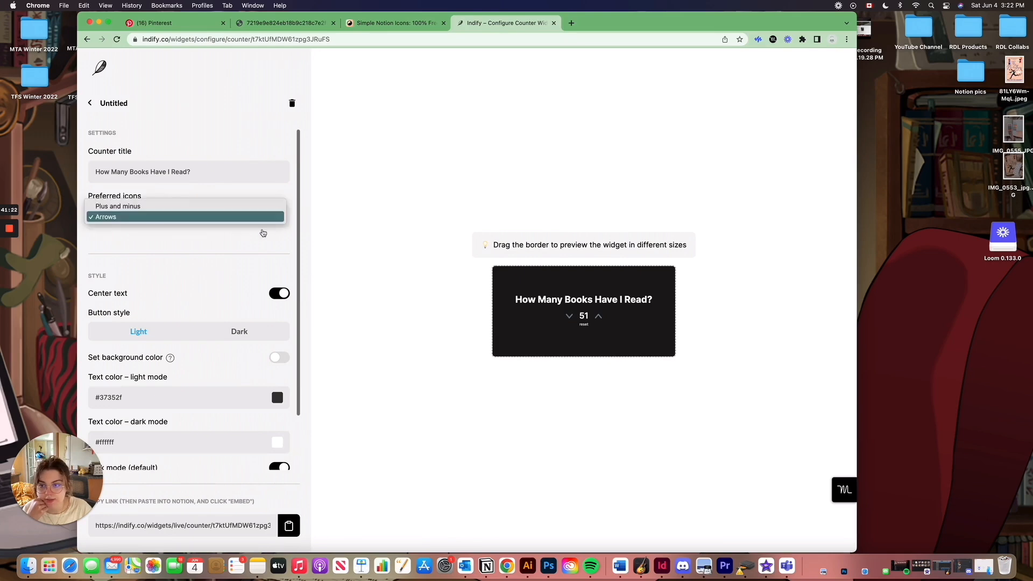
{"action": "left_click", "coordinate": [161, 246]}
{"action": "left_click", "coordinate": [183, 219]}
{"action": "left_click", "coordinate": [167, 209]}
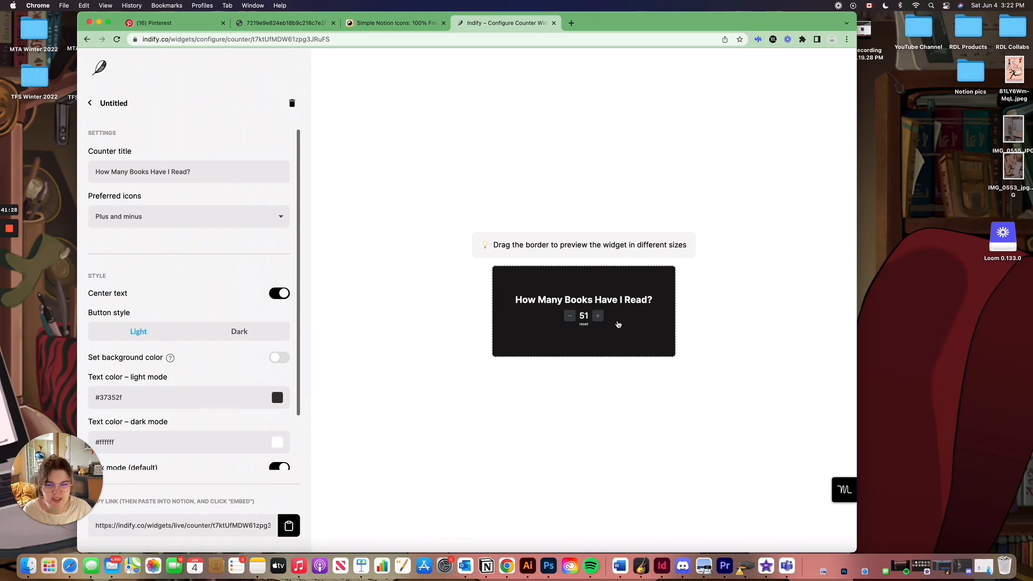
Compare the light and dark button styles on the book counter and choose Dark.
{"action": "left_click", "coordinate": [215, 338]}
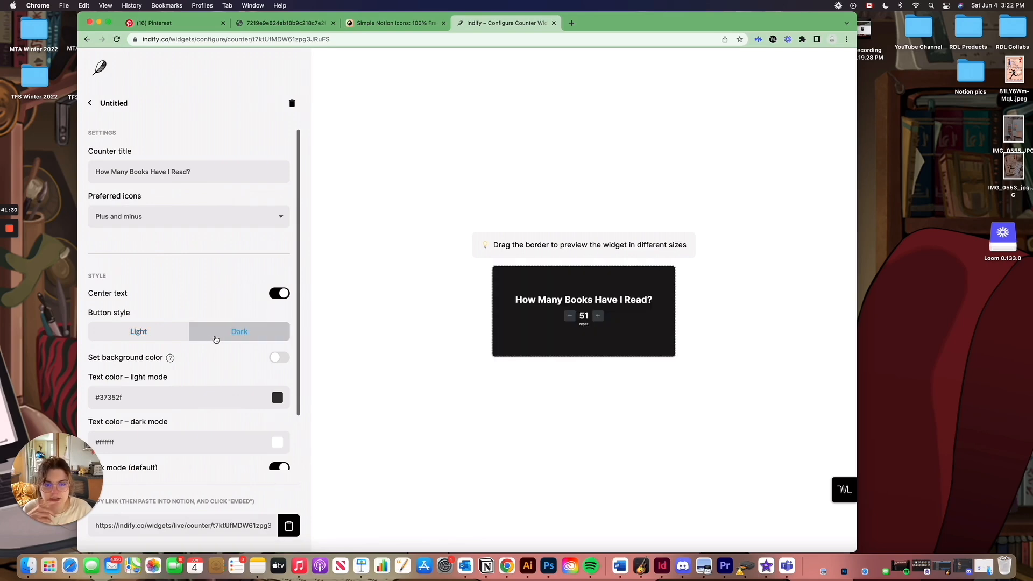
{"action": "left_click", "coordinate": [139, 332]}
{"action": "left_click", "coordinate": [249, 334]}
{"action": "left_click", "coordinate": [181, 340]}
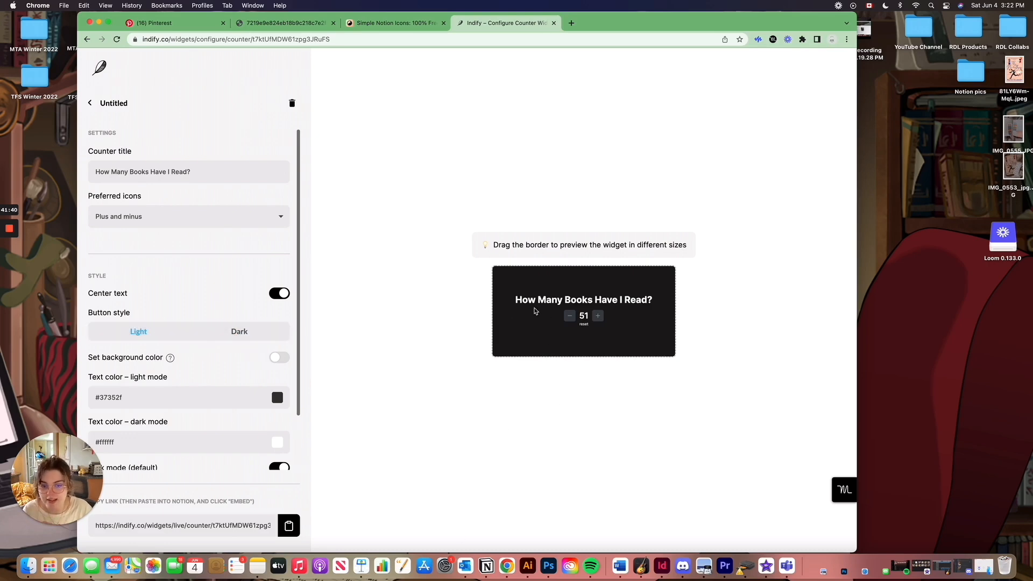
{"action": "left_click", "coordinate": [239, 332]}
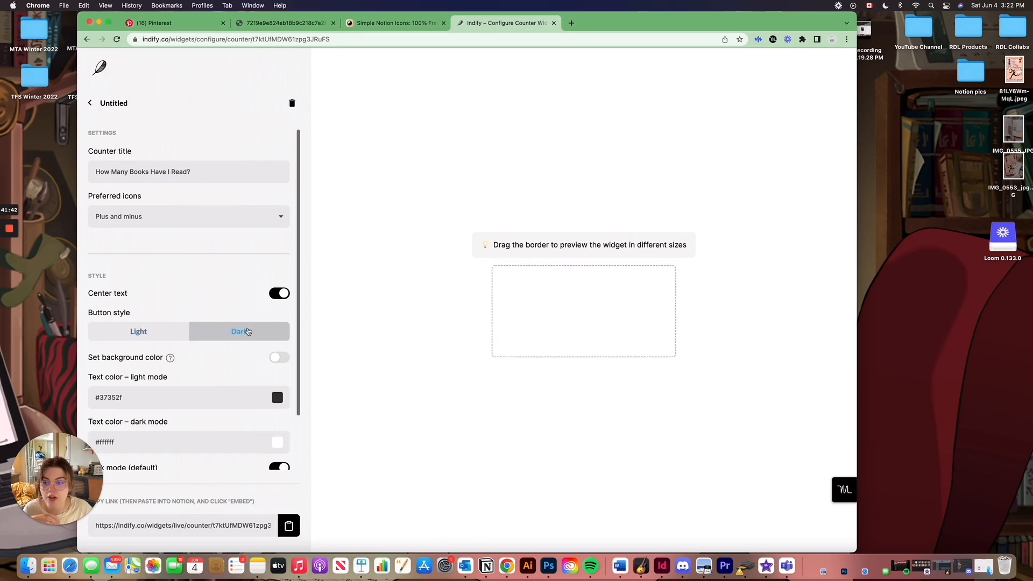
Enable a custom background color for the book counter and choose the light teal #ddedea.
{"action": "left_click", "coordinate": [283, 358]}
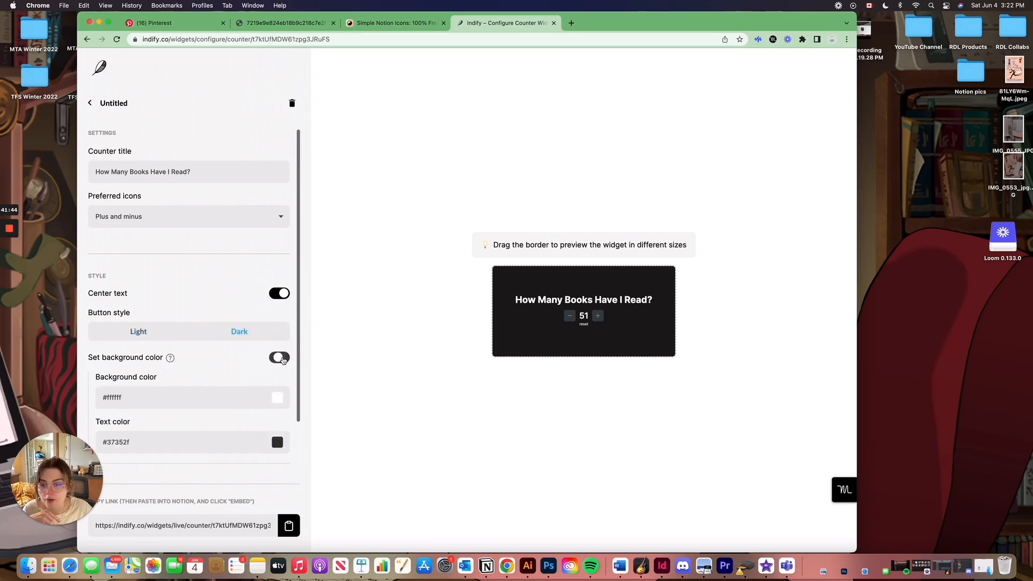
{"action": "left_click", "coordinate": [279, 398]}
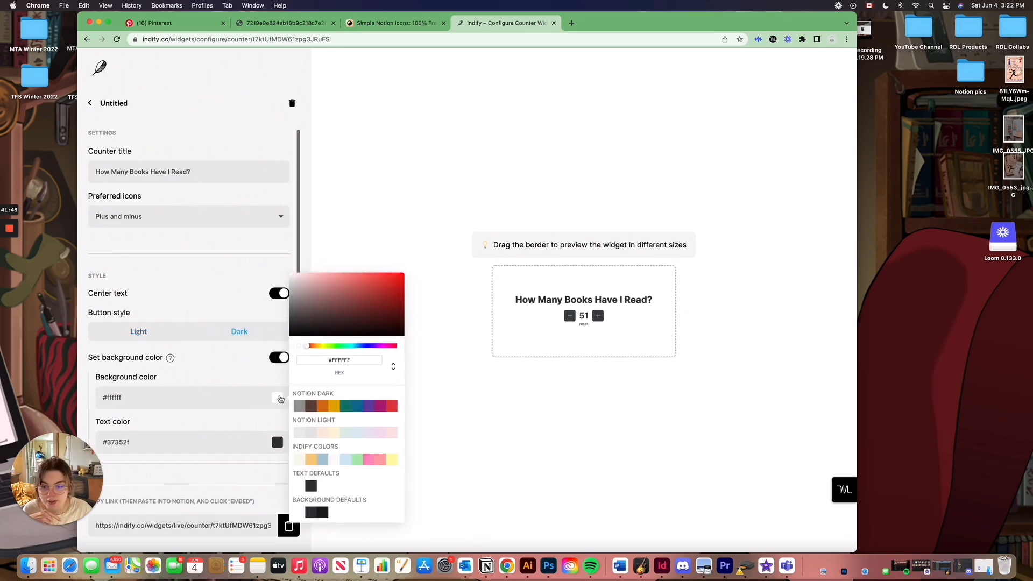
{"action": "left_click", "coordinate": [346, 431]}
{"action": "left_click", "coordinate": [566, 339]}
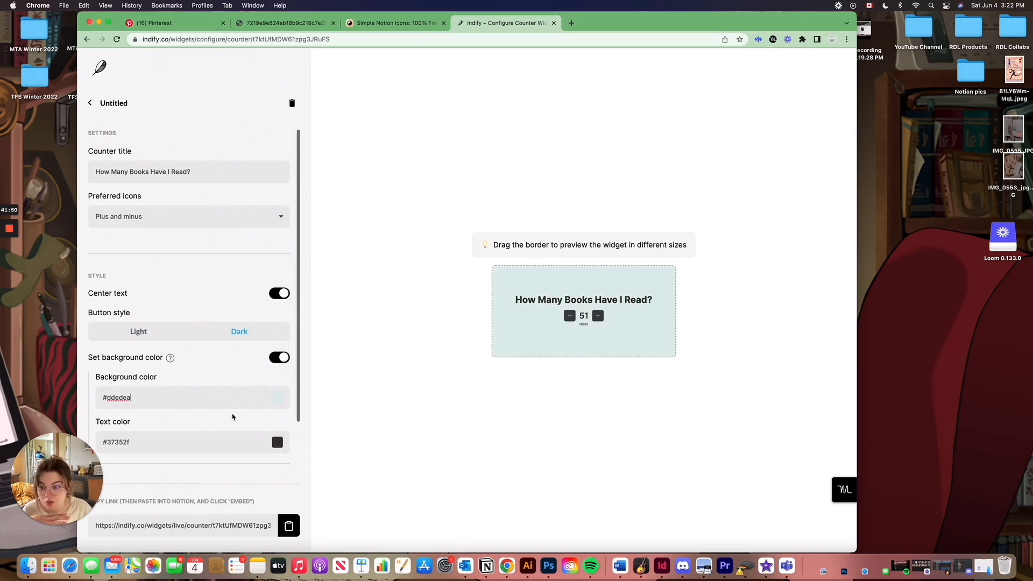
Adjust the counter's background color to the muted sage green #b9cbc4.
{"action": "left_click", "coordinate": [284, 391]}
{"action": "left_click", "coordinate": [277, 398]}
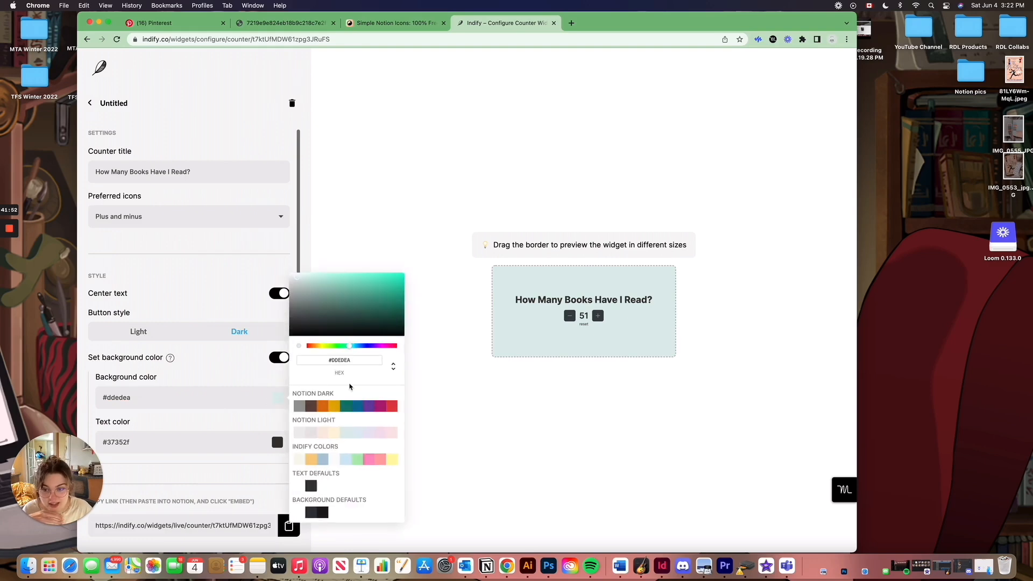
{"action": "left_click_drag", "start_coordinate": [351, 347], "coordinate": [348, 348]}
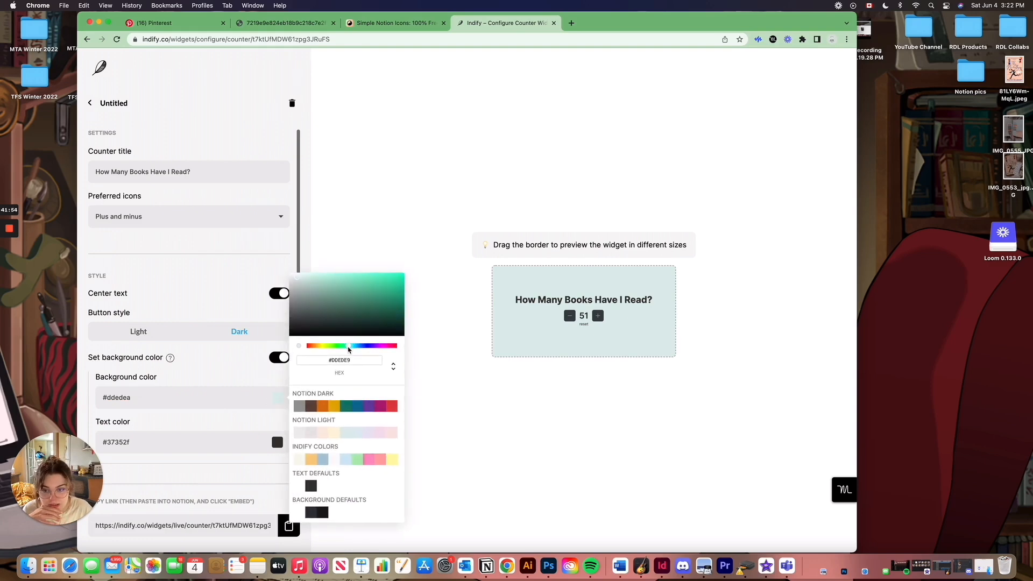
{"action": "left_click_drag", "start_coordinate": [317, 289], "coordinate": [302, 283]}
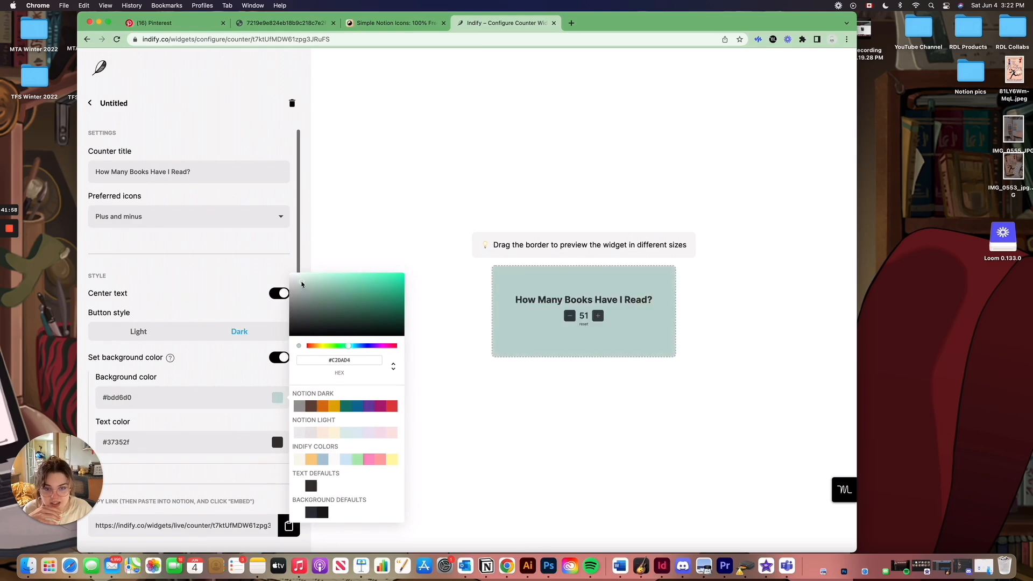
{"action": "left_click_drag", "start_coordinate": [299, 284], "coordinate": [300, 289]}
{"action": "left_click_drag", "start_coordinate": [347, 348], "coordinate": [345, 347]}
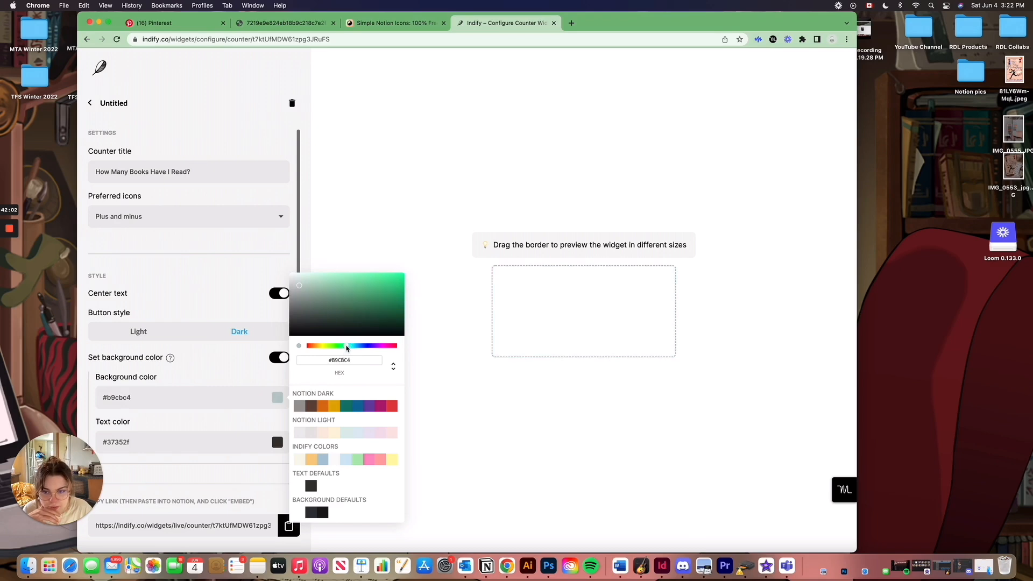
{"action": "left_click", "coordinate": [194, 396]}
Set the counter's text color to the off-white #fafafa and check the remaining style options.
{"action": "left_click", "coordinate": [277, 441]}
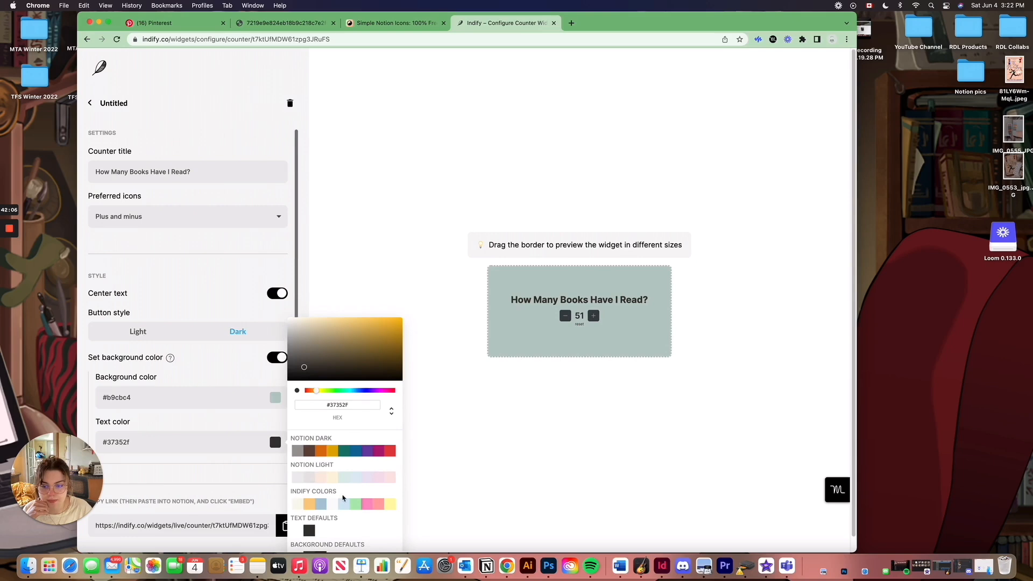
{"action": "left_click", "coordinate": [331, 507]}
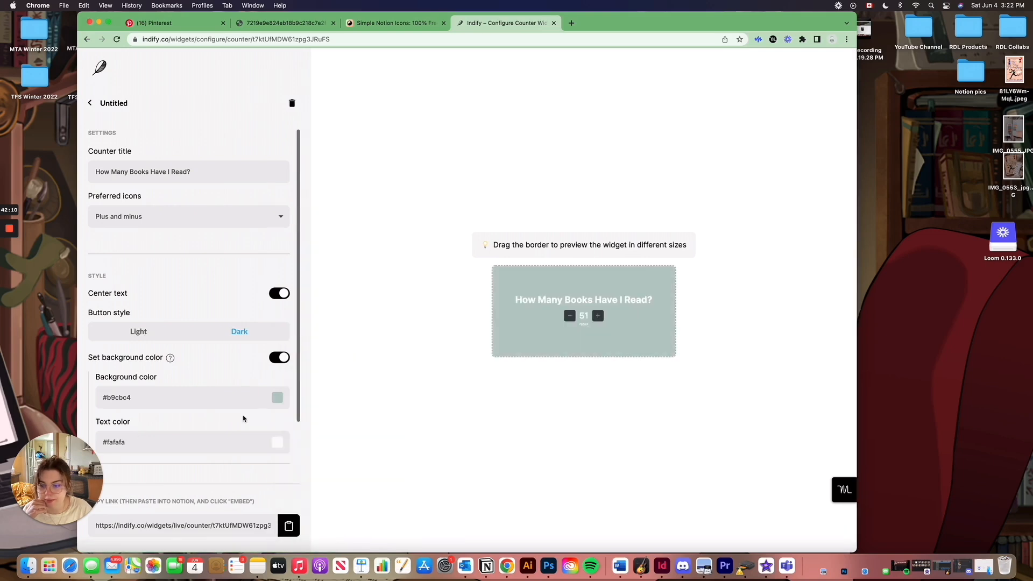
{"action": "scroll", "coordinate": [243, 419], "scroll_direction": "down", "scroll_amount": 2}
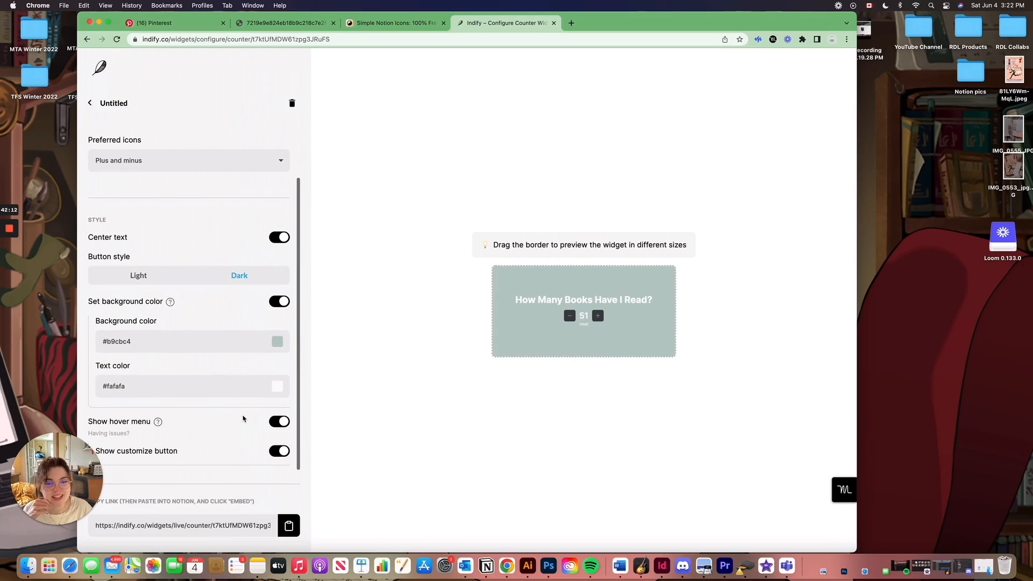
{"action": "scroll", "coordinate": [244, 418], "scroll_direction": "up", "scroll_amount": 2}
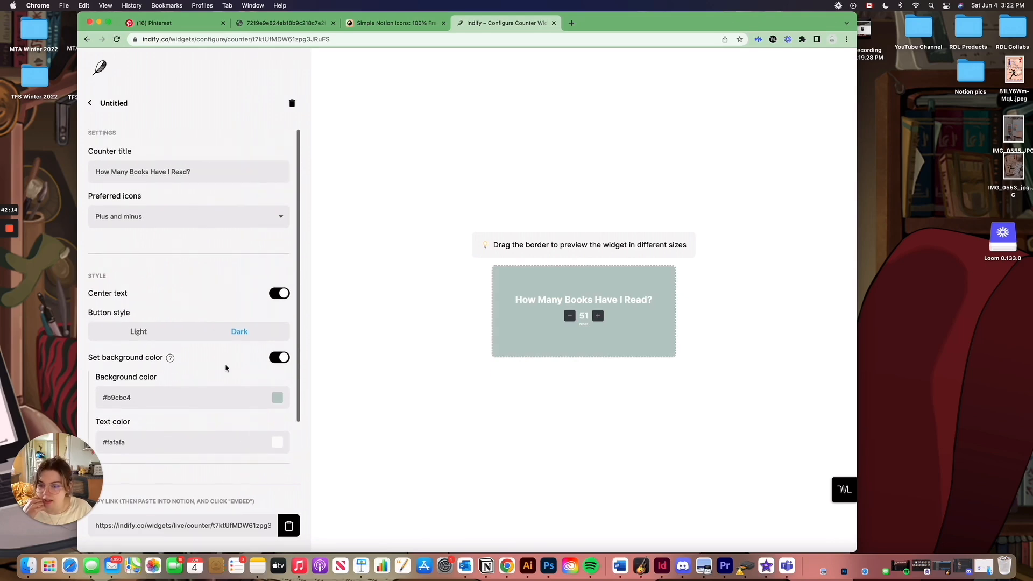
Copy the counter widget's link, switch to Notion and open Reading Nook from the new home page.
{"action": "left_click", "coordinate": [293, 529]}
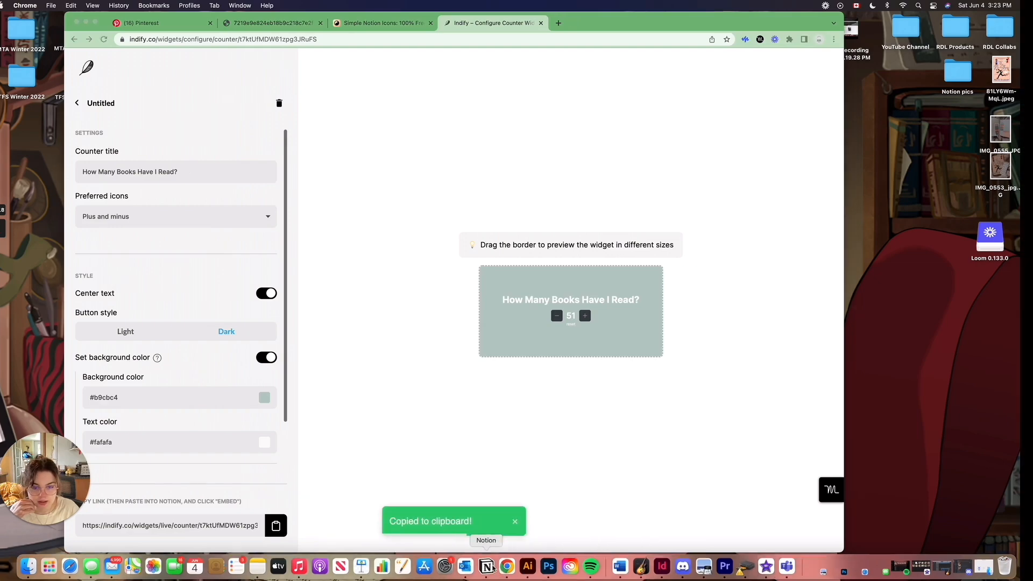
{"action": "left_click", "coordinate": [487, 566]}
{"action": "left_click", "coordinate": [40, 108]}
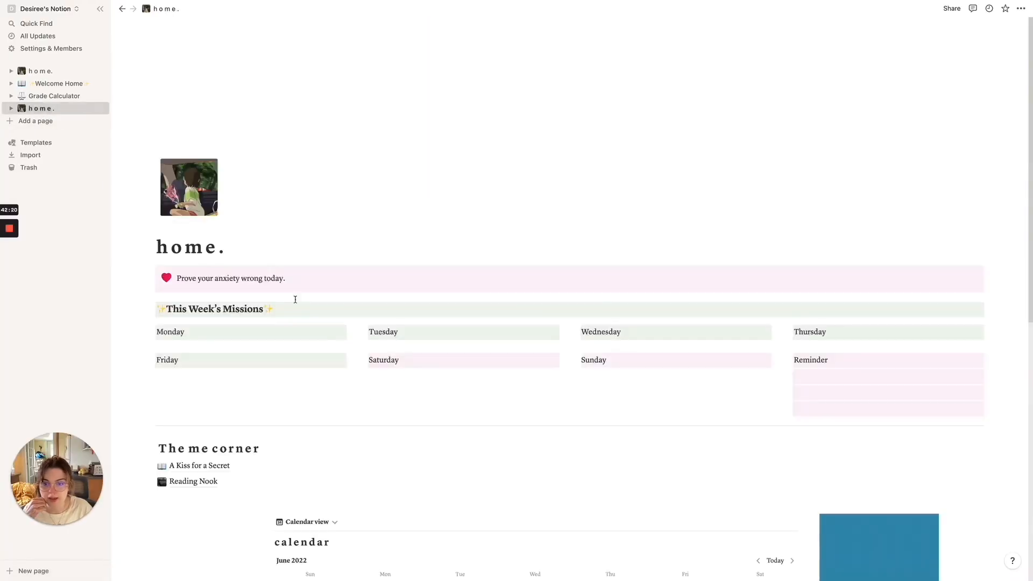
{"action": "scroll", "coordinate": [408, 437], "scroll_direction": "down", "scroll_amount": 2}
{"action": "left_click", "coordinate": [191, 367]}
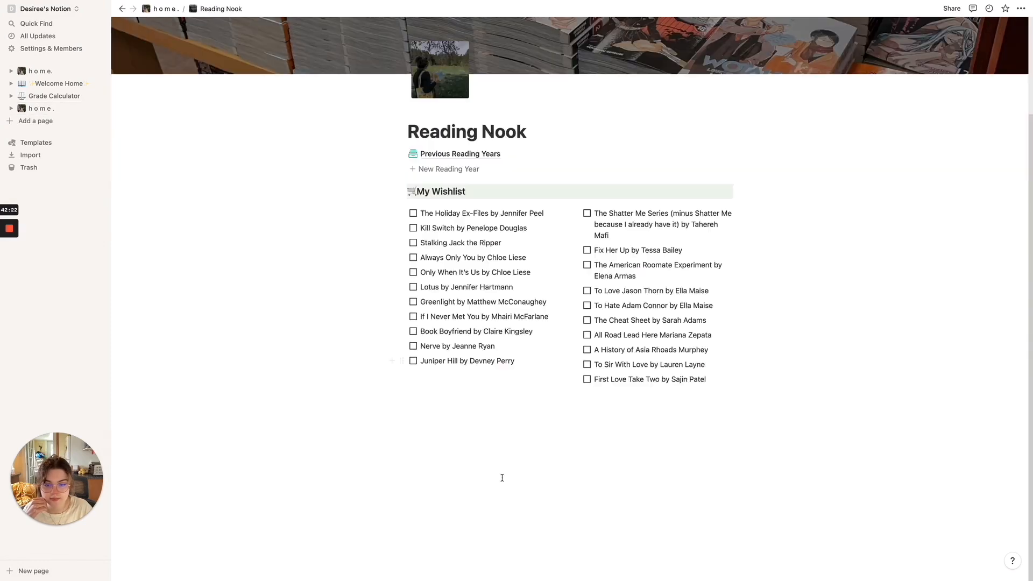
Embed the copied book counter below Juniper Hill and move it beneath both wishlist columns.
{"action": "left_click", "coordinate": [392, 361]}
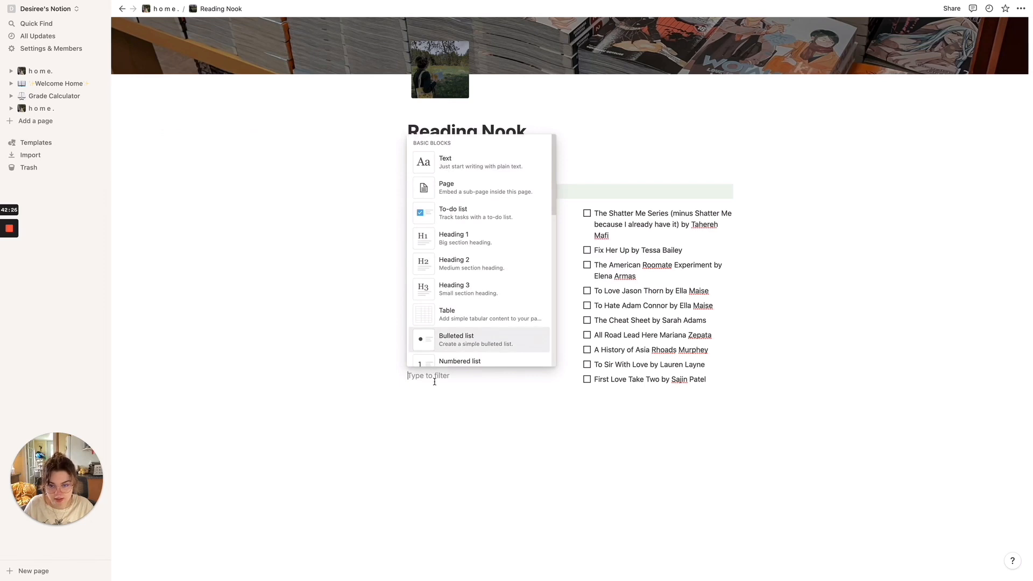
{"action": "key", "text": "Escape"}
{"action": "key", "text": "super+v"}
{"action": "left_click", "coordinate": [473, 426]}
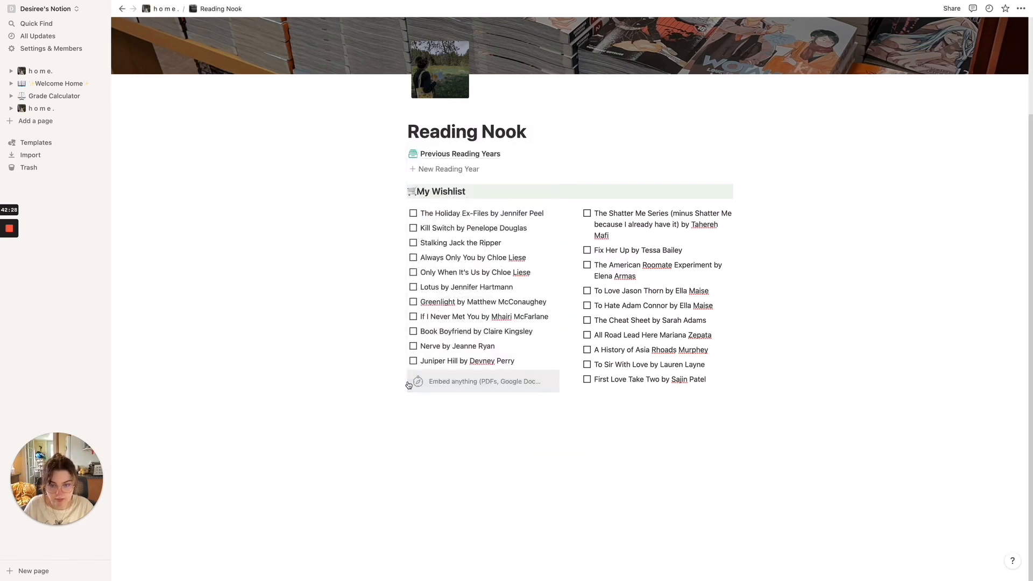
{"action": "scroll", "coordinate": [526, 441], "scroll_direction": "down", "scroll_amount": 2}
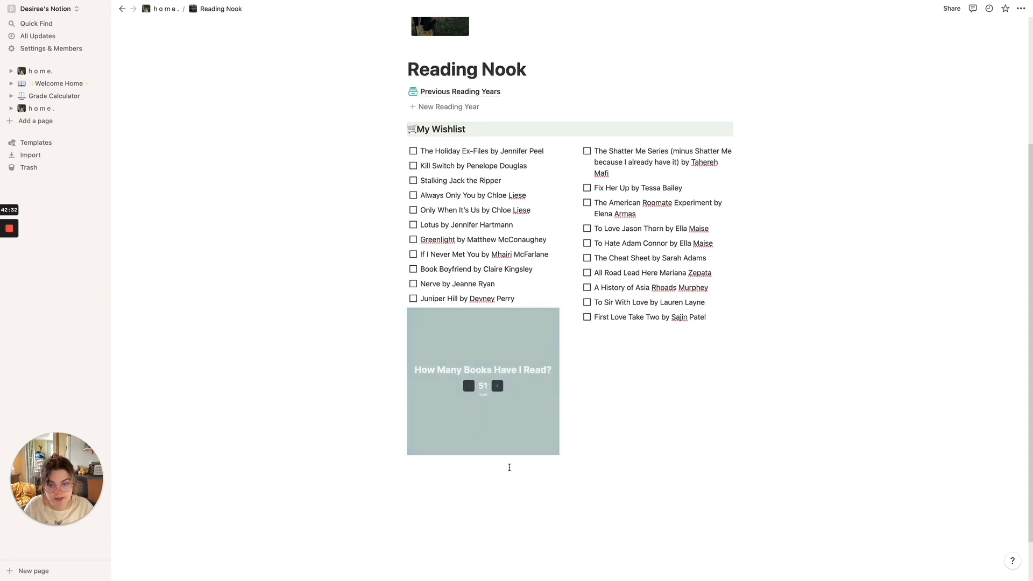
{"action": "left_click_drag", "start_coordinate": [401, 316], "coordinate": [599, 456]}
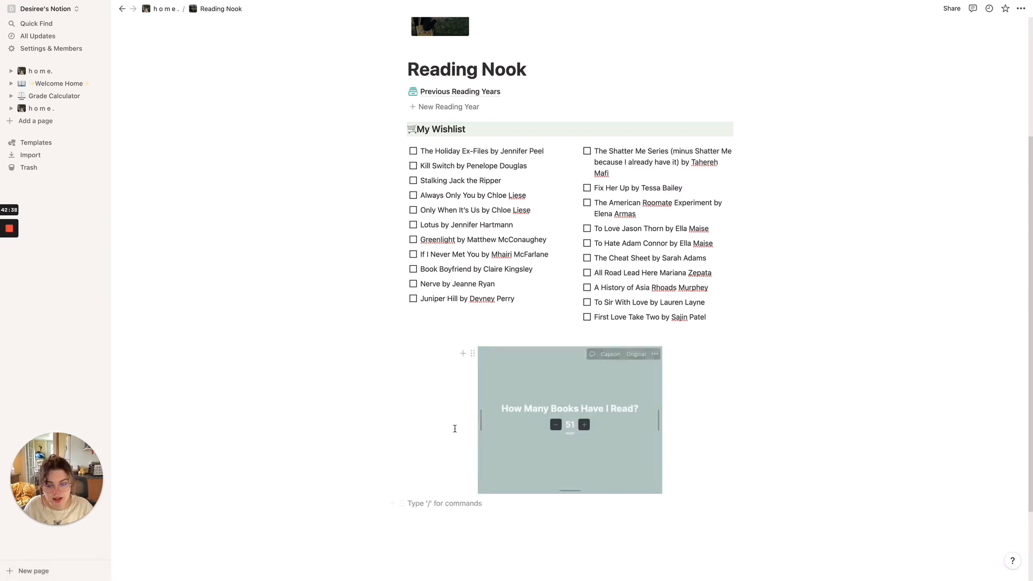
Insert the open-book photo 360EA7AA-0...421DF2.JPG from the Notion pics folder as an image below the book counter.
{"action": "type", "text": "/image"}
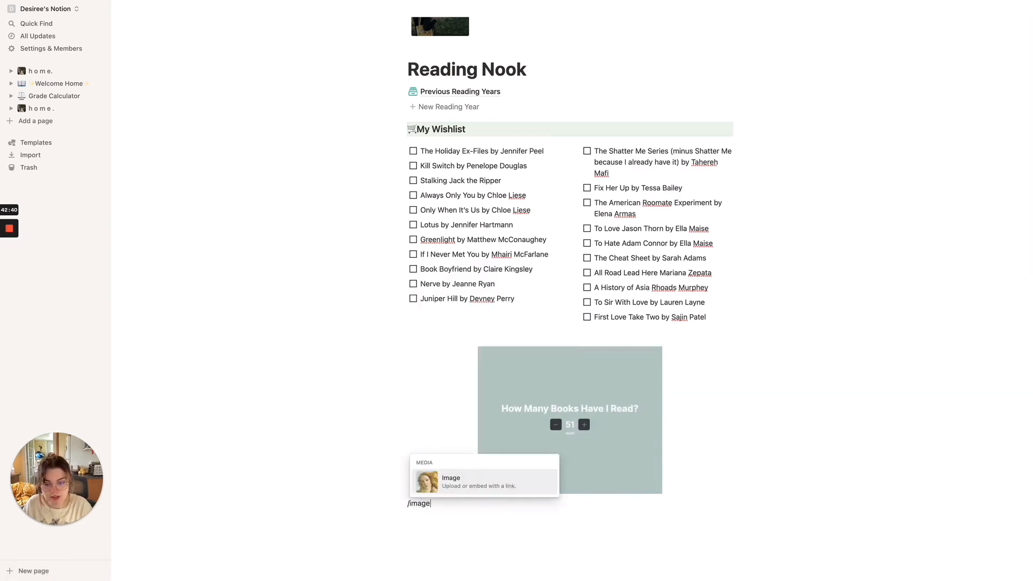
{"action": "key", "text": "Return"}
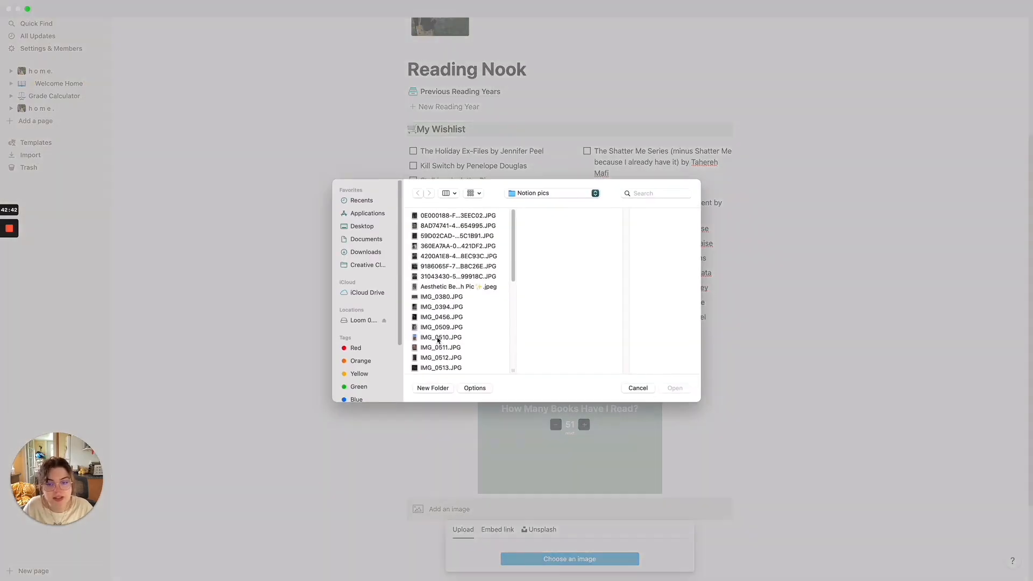
{"action": "left_click", "coordinate": [441, 275]}
{"action": "left_click", "coordinate": [440, 248]}
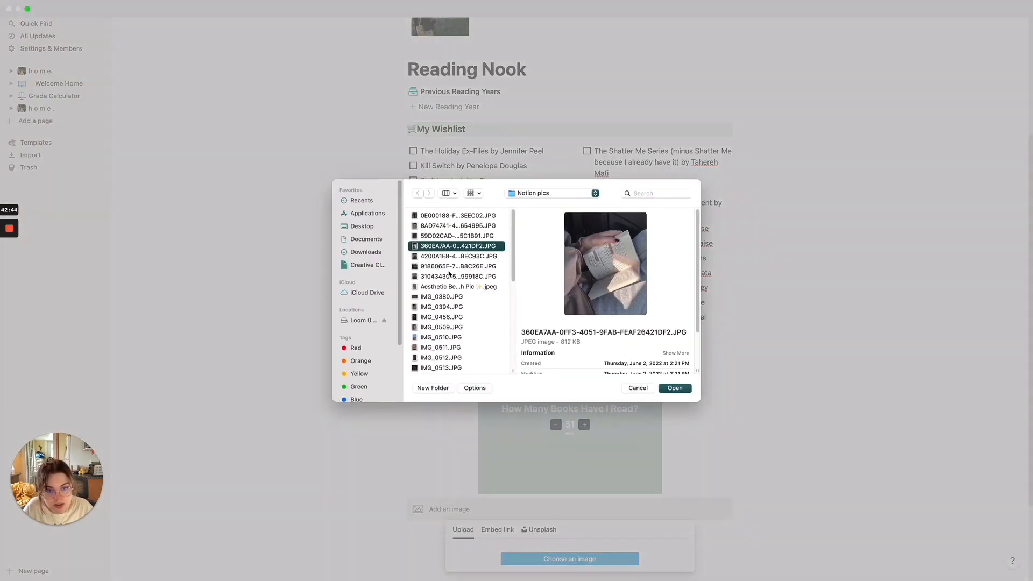
{"action": "key", "text": "Return"}
{"action": "scroll", "coordinate": [437, 476], "scroll_direction": "down", "scroll_amount": 2}
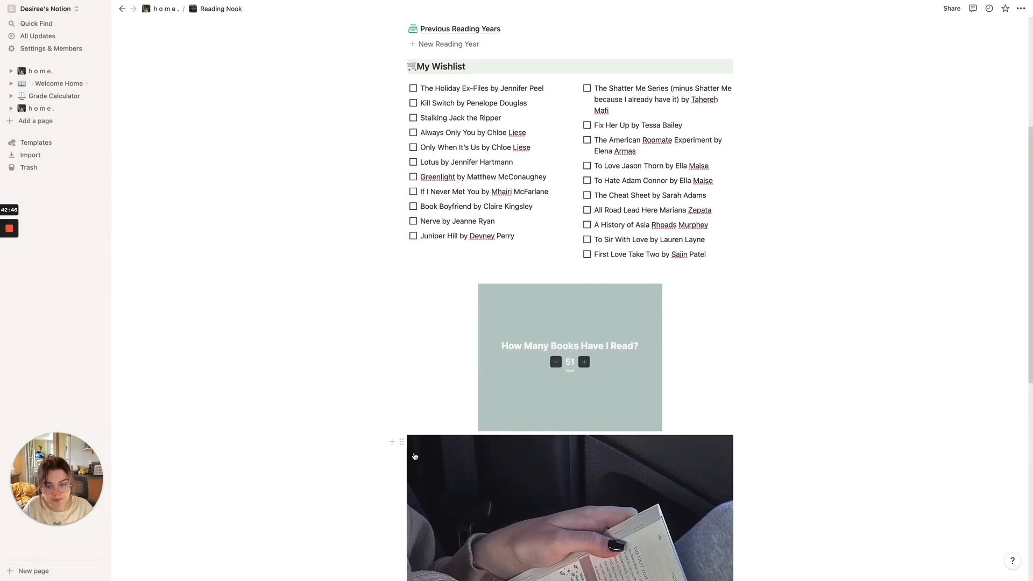
Move the open-book photo beside the book counter to form two columns and add an empty line below the photo.
{"action": "left_click_drag", "start_coordinate": [404, 442], "coordinate": [694, 334]}
{"action": "scroll", "coordinate": [774, 408], "scroll_direction": "down", "scroll_amount": 1}
{"action": "scroll", "coordinate": [774, 408], "scroll_direction": "down", "scroll_amount": 2}
{"action": "left_click", "coordinate": [739, 428]}
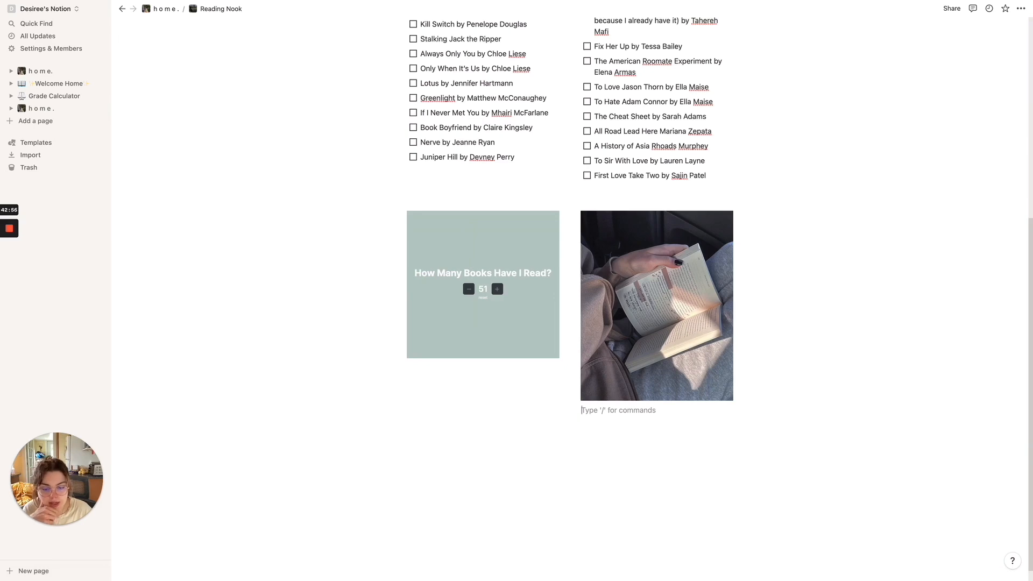
Switch to Indify in Chrome, return to the widget overview and create a Quotes widget titled quote.
{"action": "left_click", "coordinate": [506, 566]}
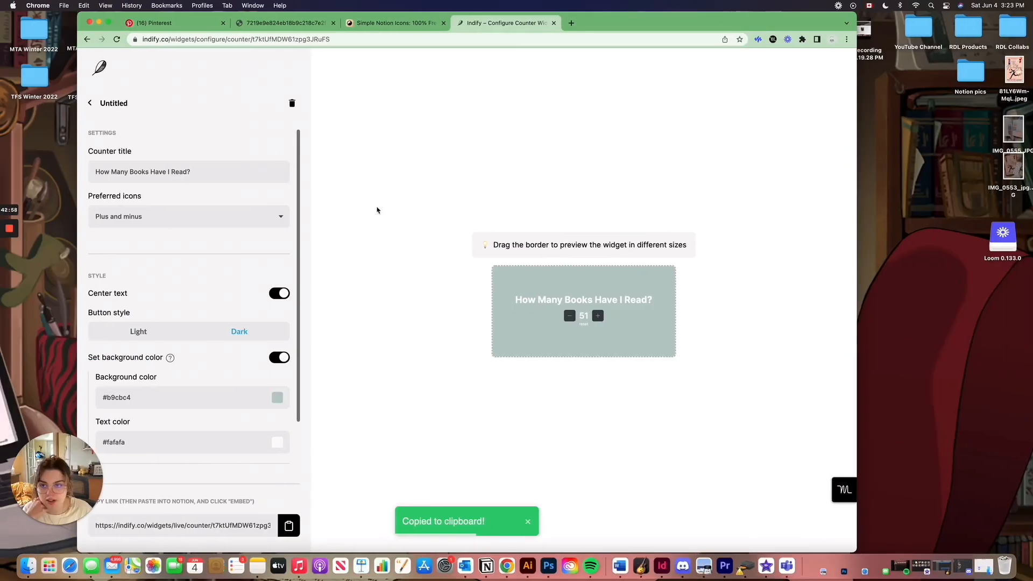
{"action": "left_click", "coordinate": [90, 103]}
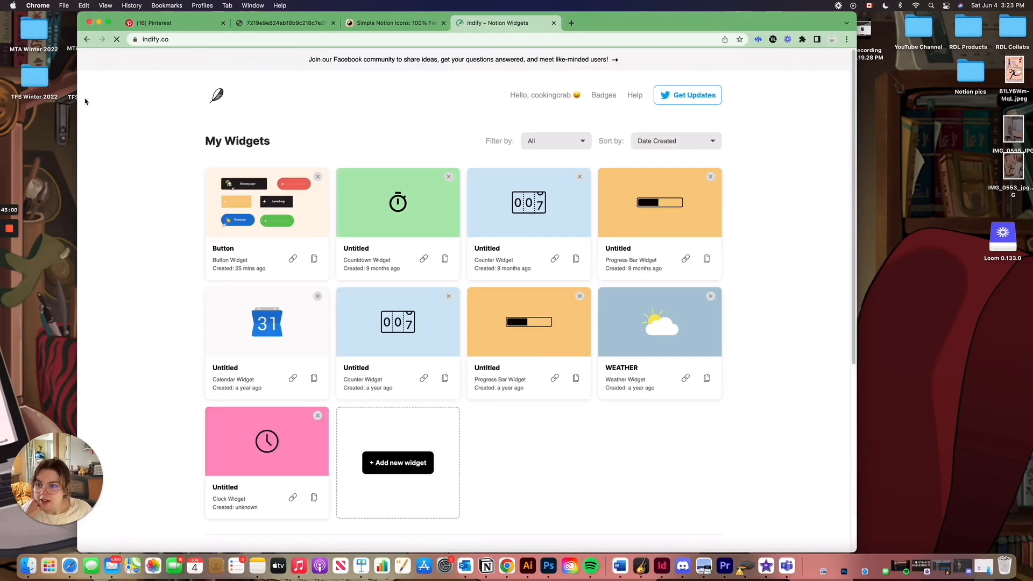
{"action": "scroll", "coordinate": [402, 441], "scroll_direction": "down", "scroll_amount": 2}
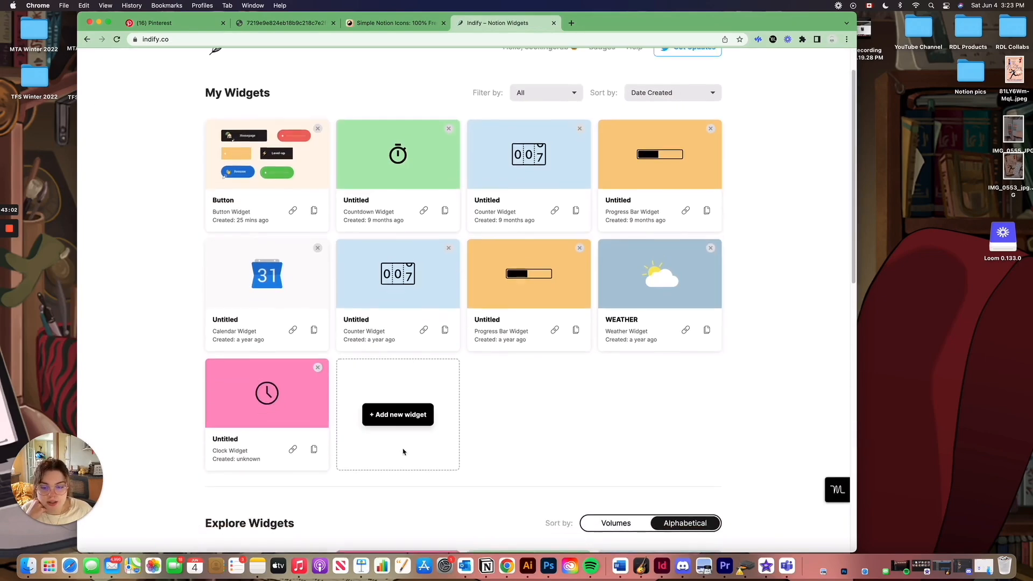
{"action": "scroll", "coordinate": [400, 414], "scroll_direction": "down", "scroll_amount": 15}
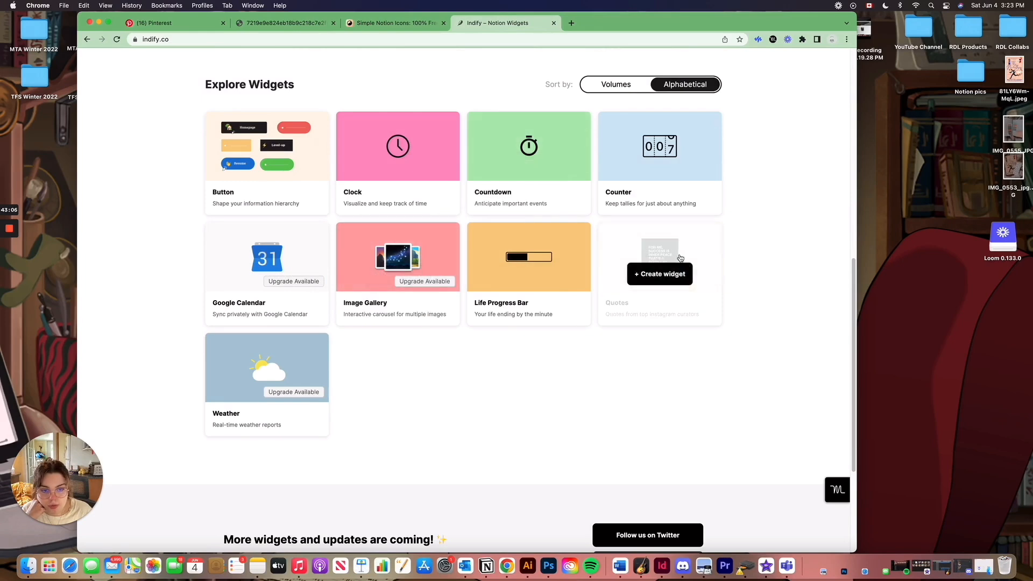
{"action": "left_click", "coordinate": [676, 270]}
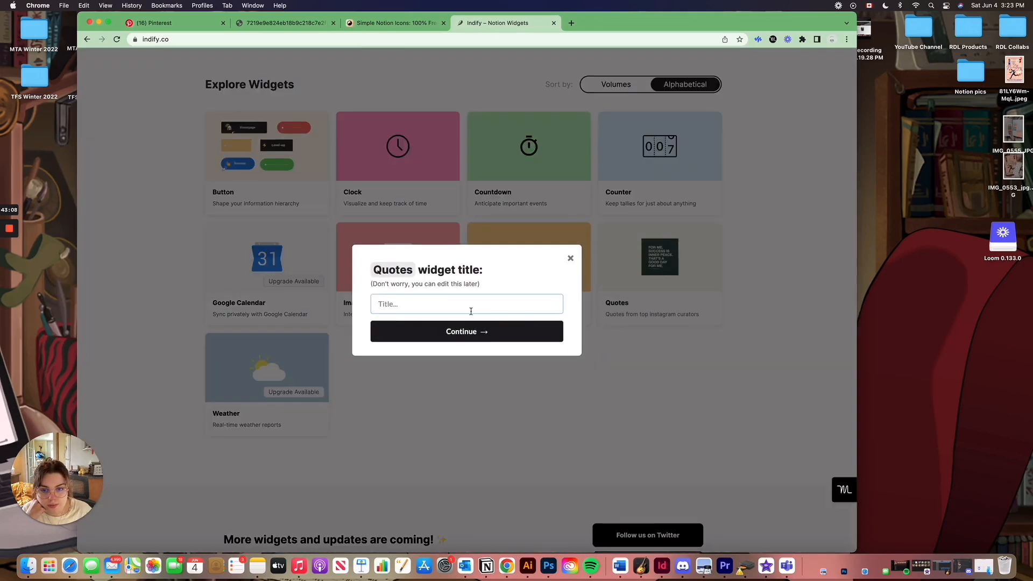
{"action": "type", "text": "Qwu"}
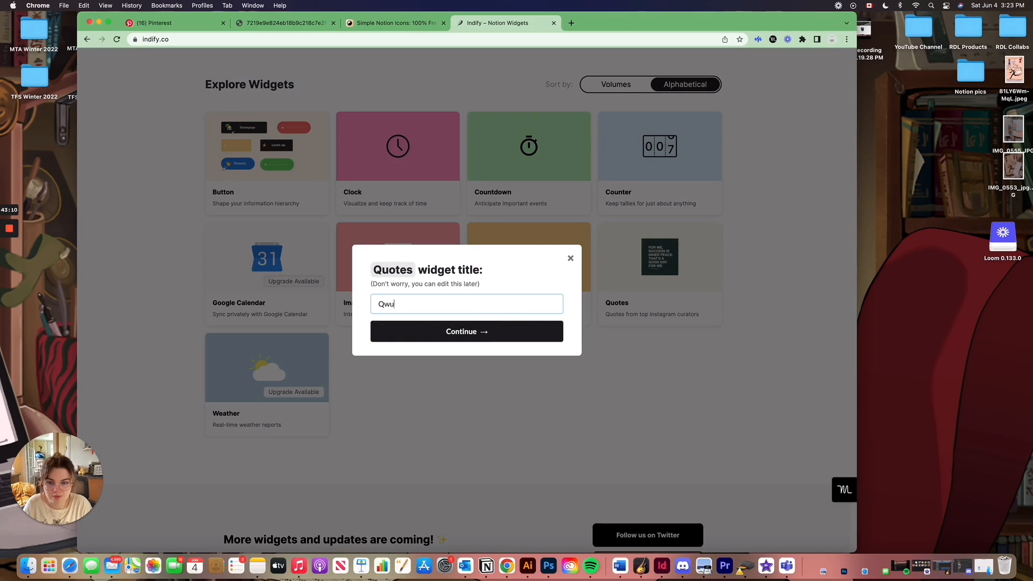
{"action": "key", "text": "Return"}
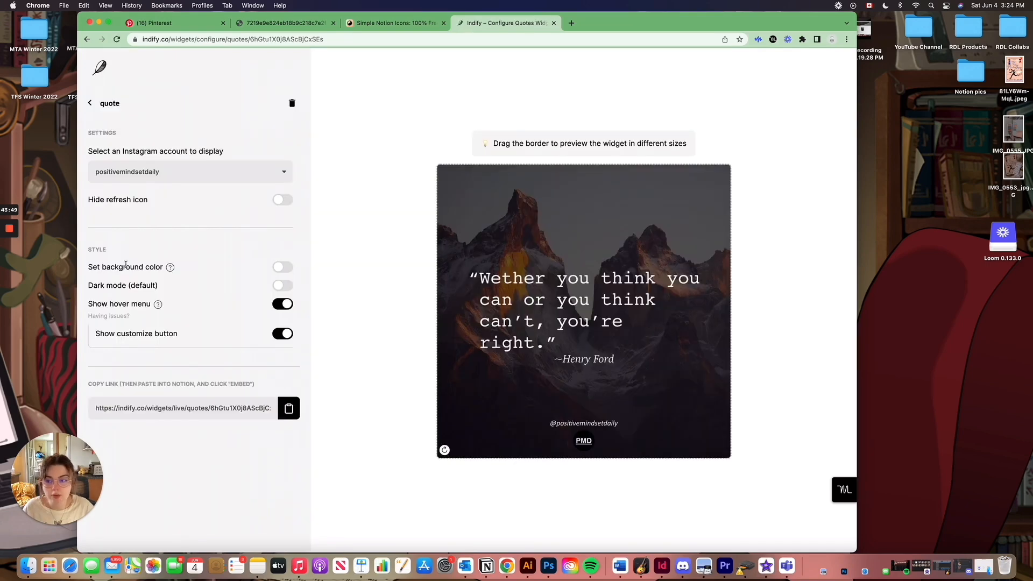
Set the quote widget to display the rupikaur_ Instagram account and refresh it repeatedly to preview different quotes.
{"action": "left_click", "coordinate": [205, 181]}
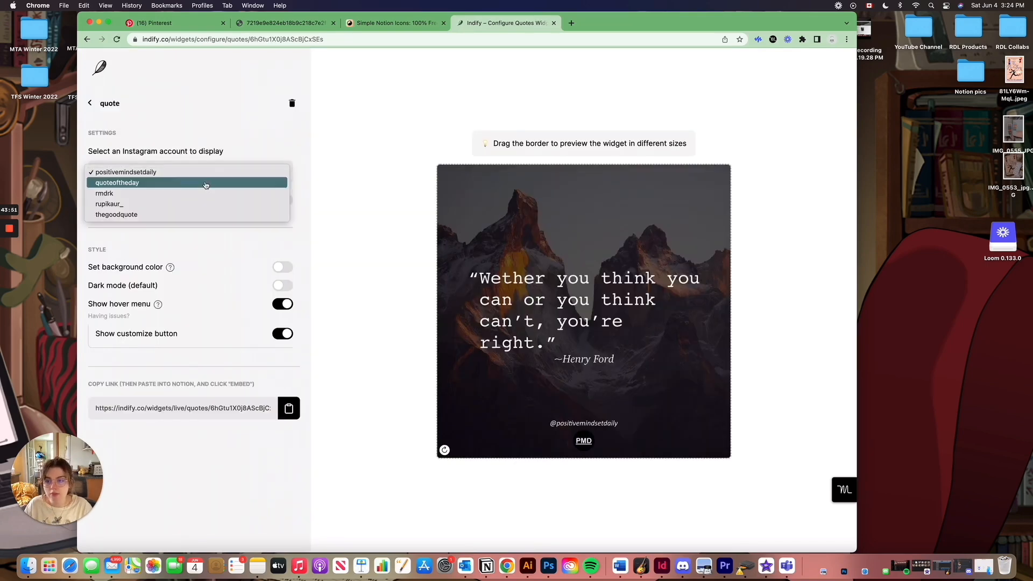
{"action": "left_click", "coordinate": [192, 204]}
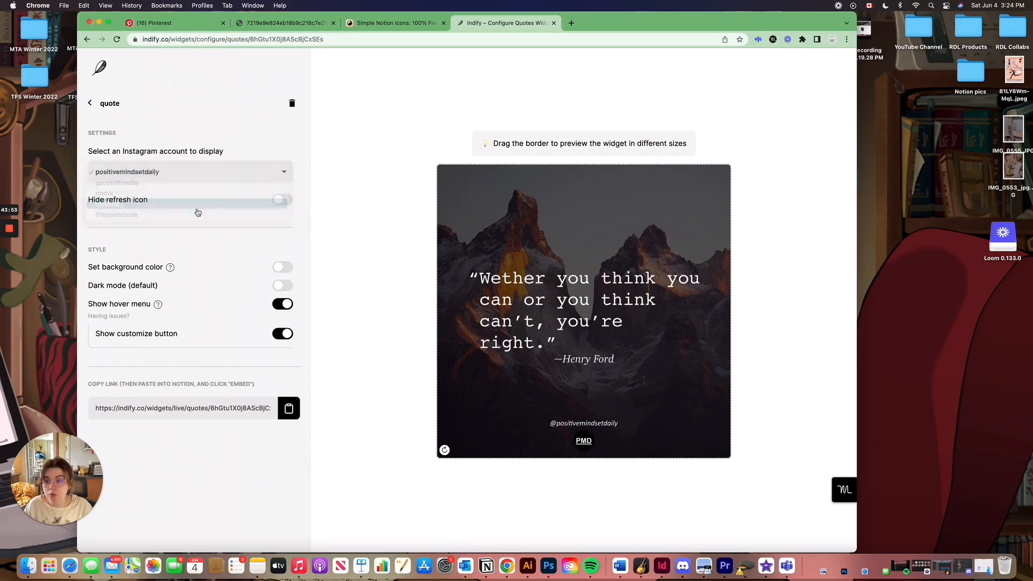
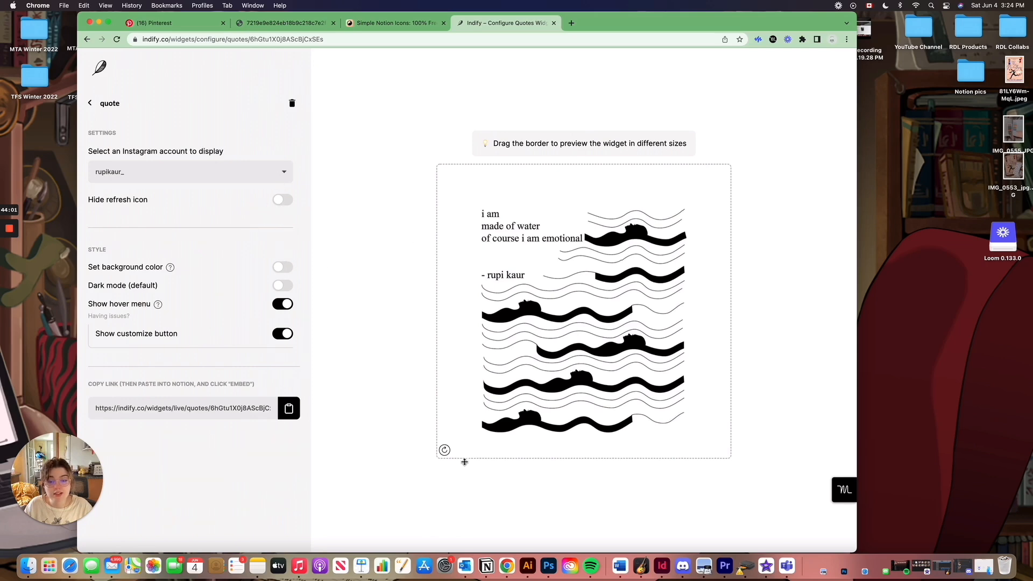
{"action": "left_click", "coordinate": [444, 450]}
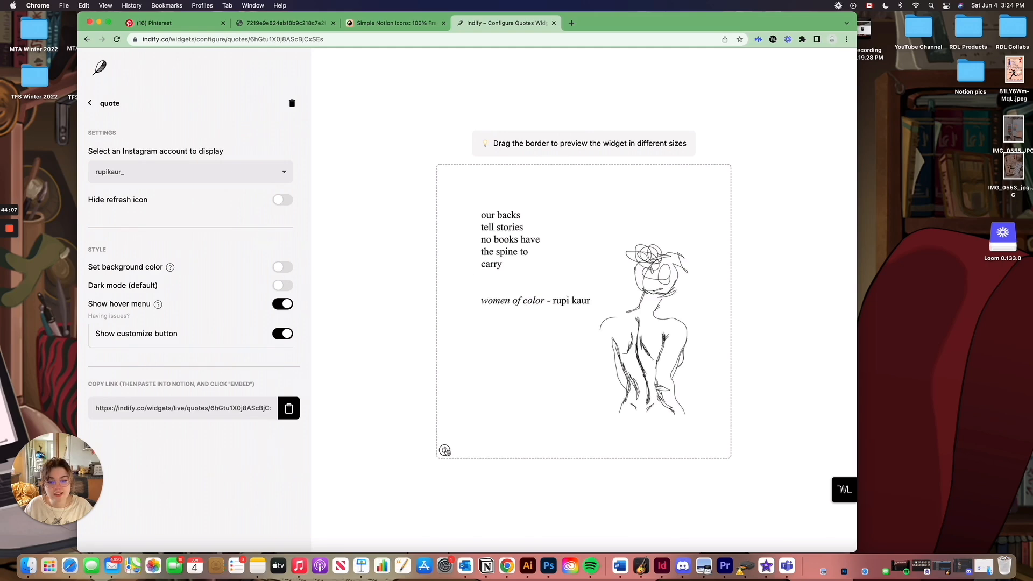
{"action": "left_click", "coordinate": [444, 451]}
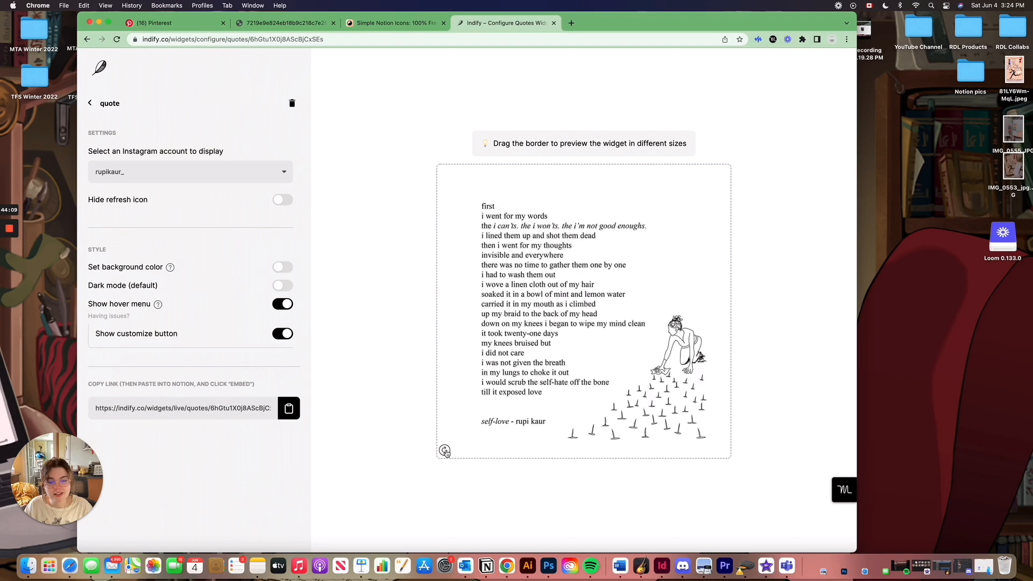
{"action": "left_click", "coordinate": [445, 450]}
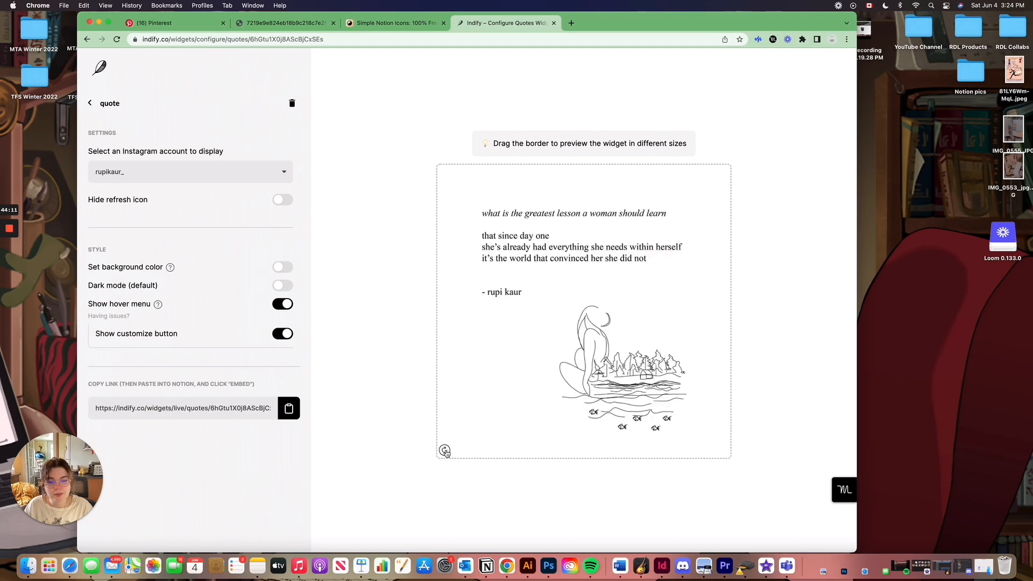
{"action": "left_click", "coordinate": [444, 450]}
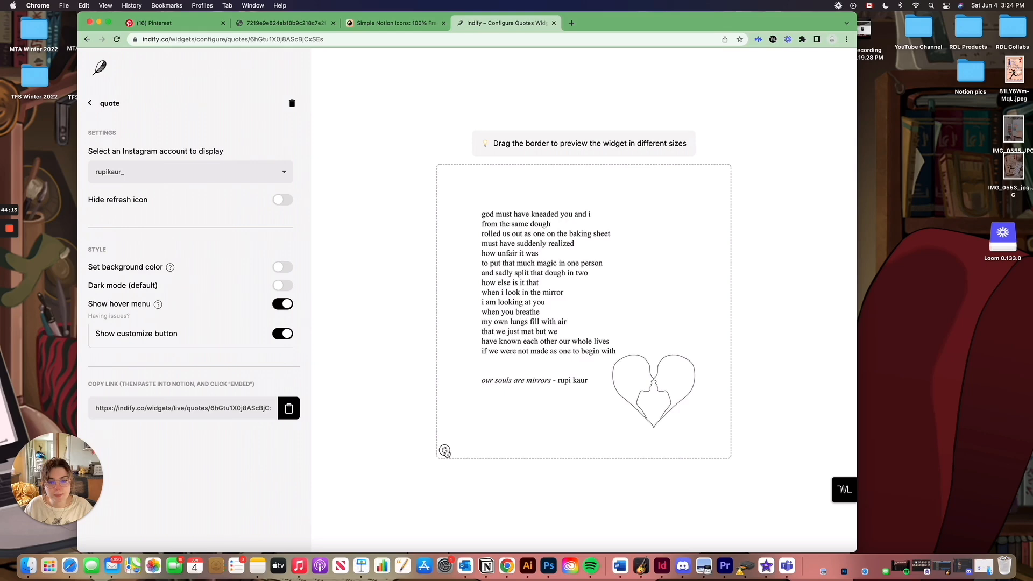
{"action": "left_click", "coordinate": [444, 450]}
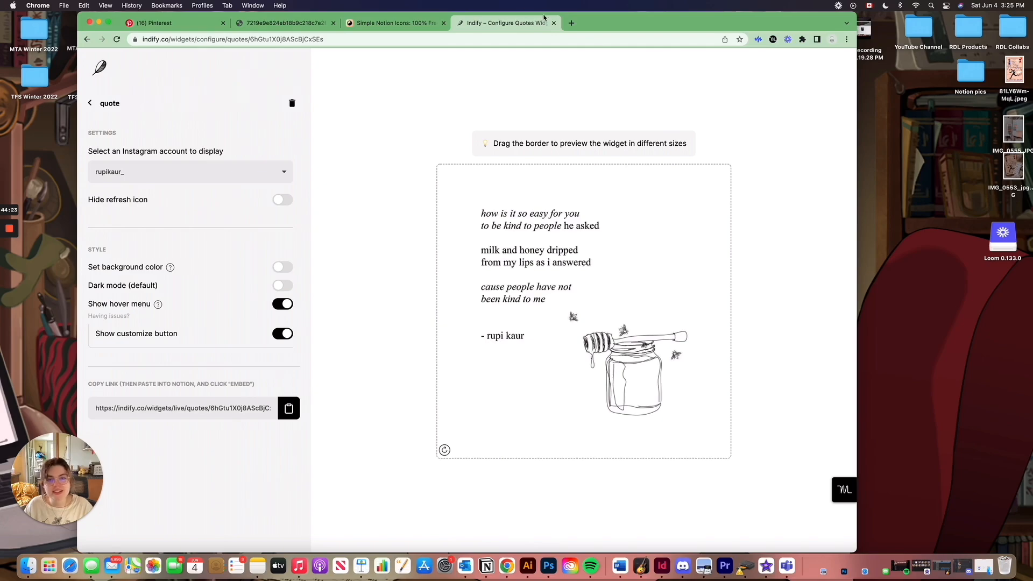
Search Google Images for bookish quotes in a separate browser page and close it after viewing the results.
{"action": "left_click", "coordinate": [571, 24]}
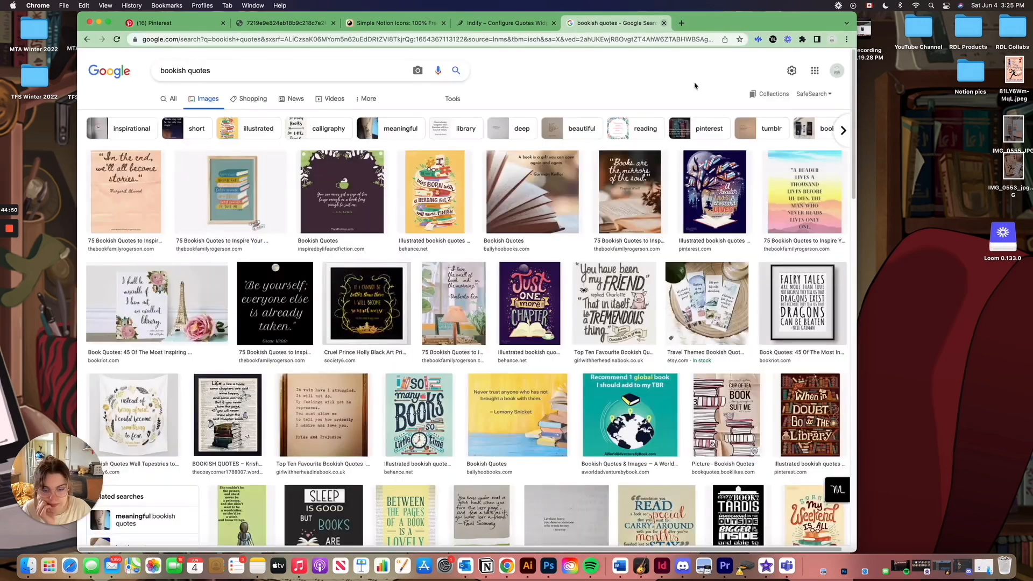
{"action": "key", "text": "super+w"}
Switch to Notion and insert an empty quote block below the book counter.
{"action": "left_click", "coordinate": [486, 566]}
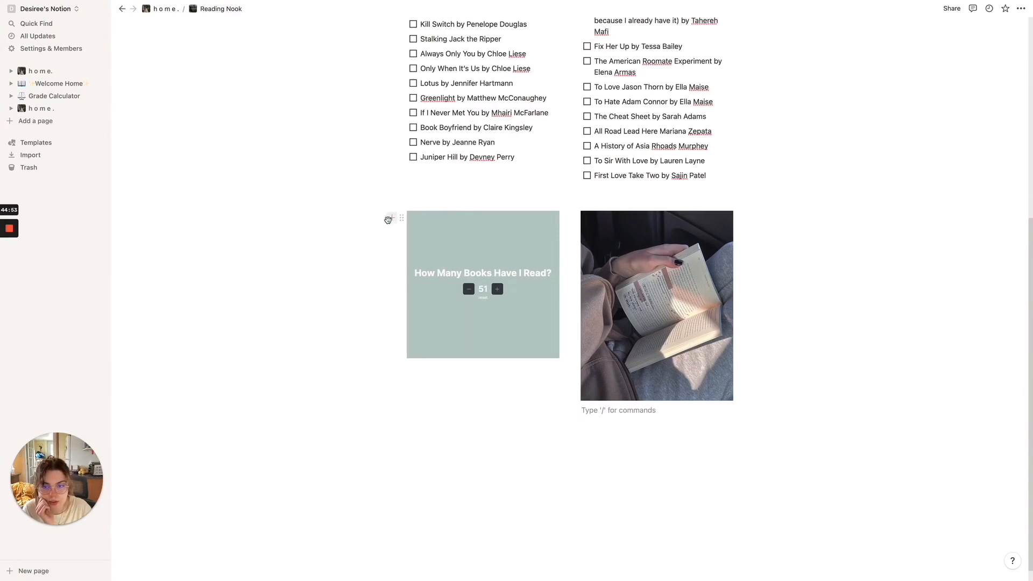
{"action": "left_click", "coordinate": [392, 218]}
{"action": "type", "text": "quote"}
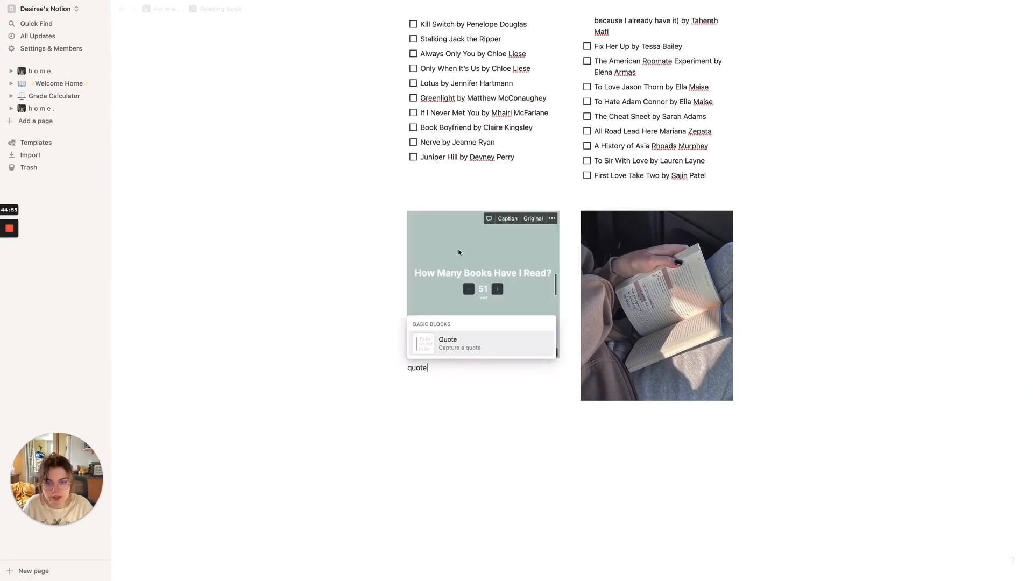
{"action": "left_click", "coordinate": [482, 340]}
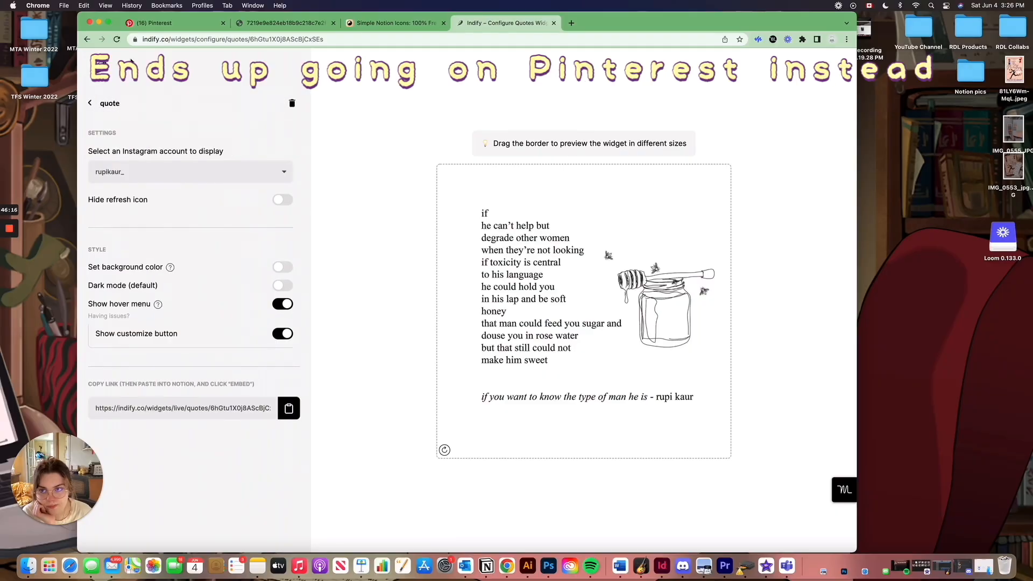
Switch to Pinterest in Chrome and search for "quotes for readers".
{"action": "left_click", "coordinate": [153, 23]}
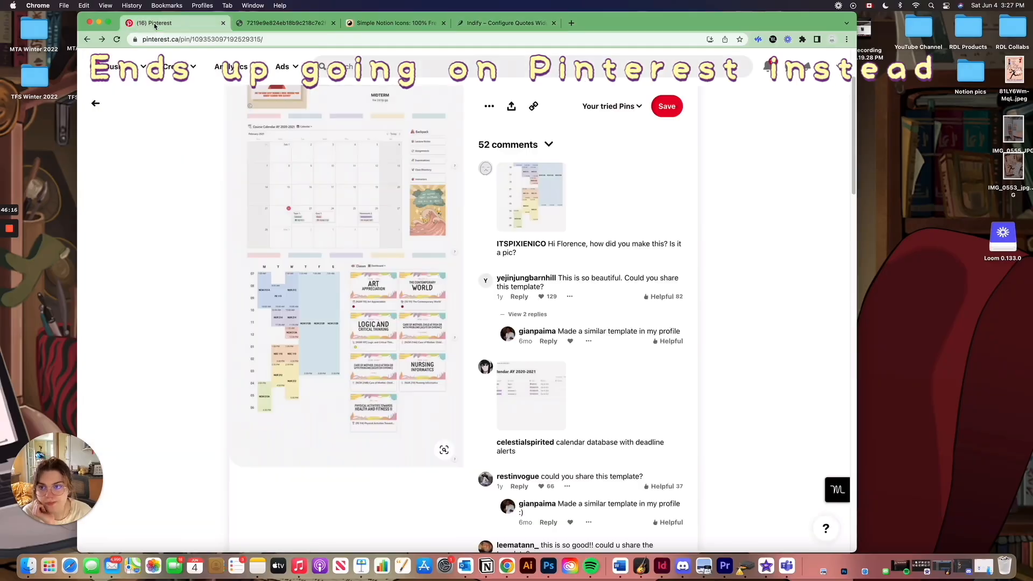
{"action": "left_click", "coordinate": [359, 65]}
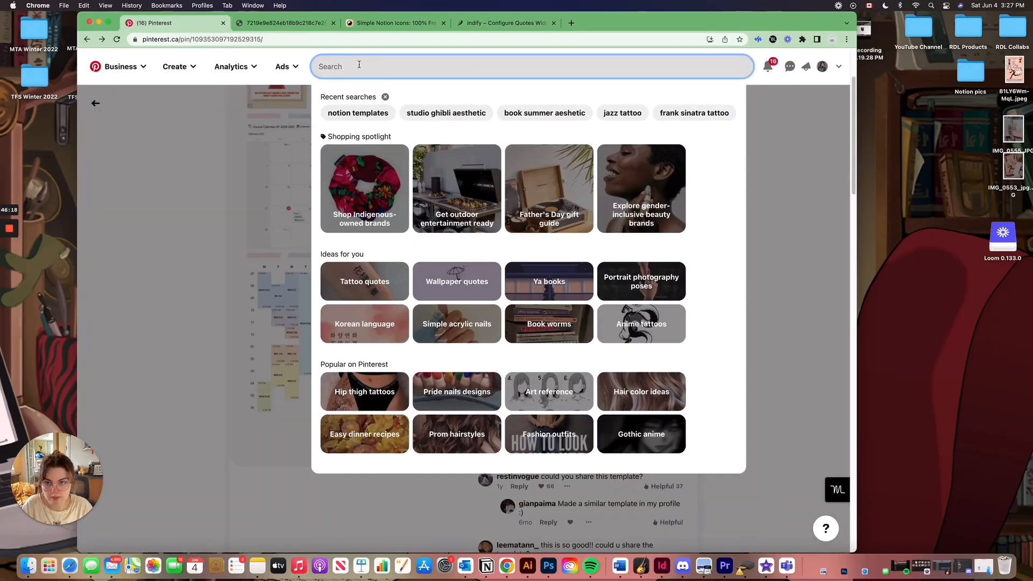
{"action": "type", "text": "quotes for readers"}
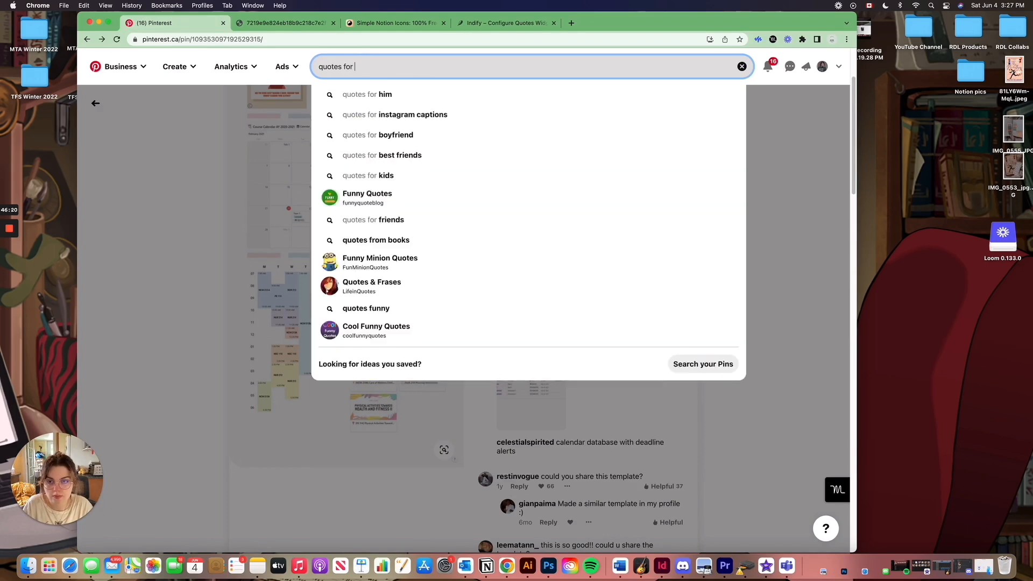
{"action": "key", "text": "Return"}
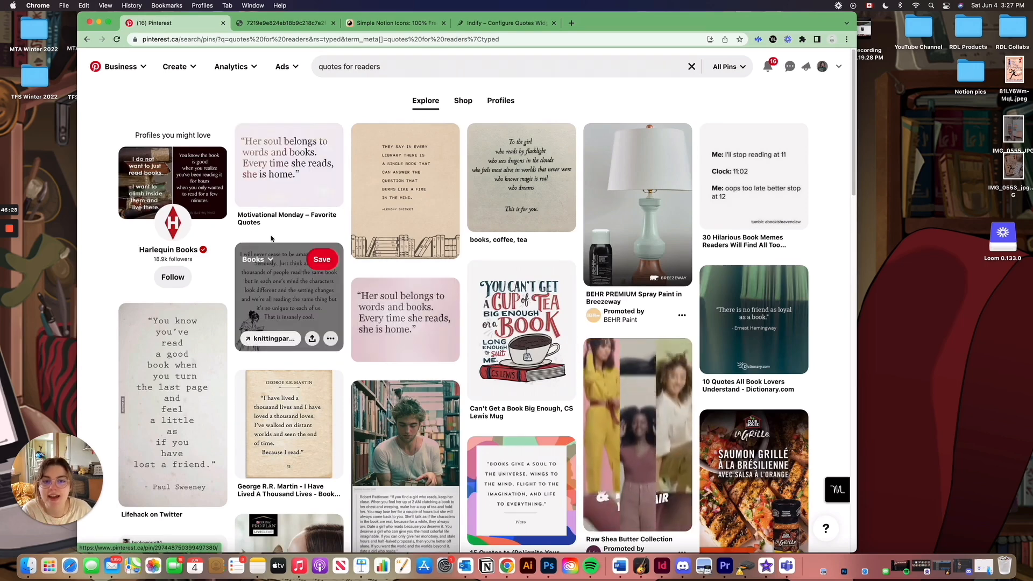
Open the "Her soul belongs to words and books" pin, download its image and place a copy on the desktop.
{"action": "left_click", "coordinate": [301, 160]}
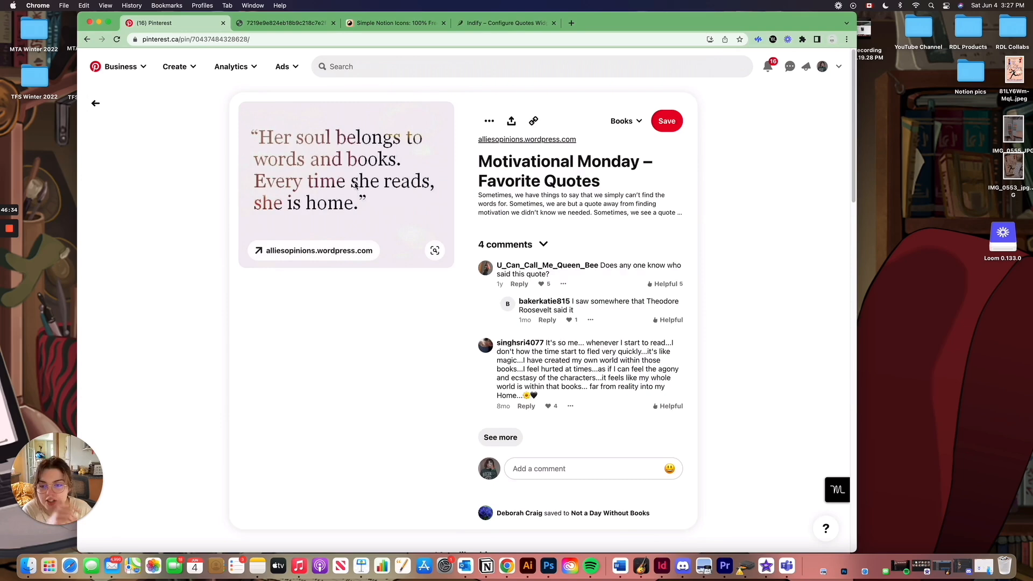
{"action": "left_click", "coordinate": [489, 120]}
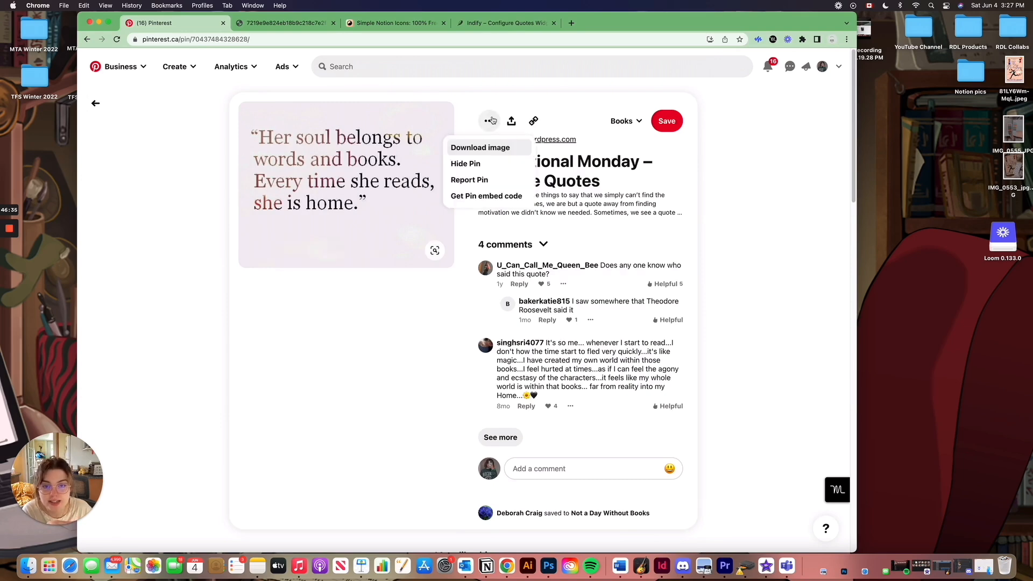
{"action": "left_click", "coordinate": [487, 146]}
{"action": "left_click_drag", "start_coordinate": [123, 539], "coordinate": [939, 339]}
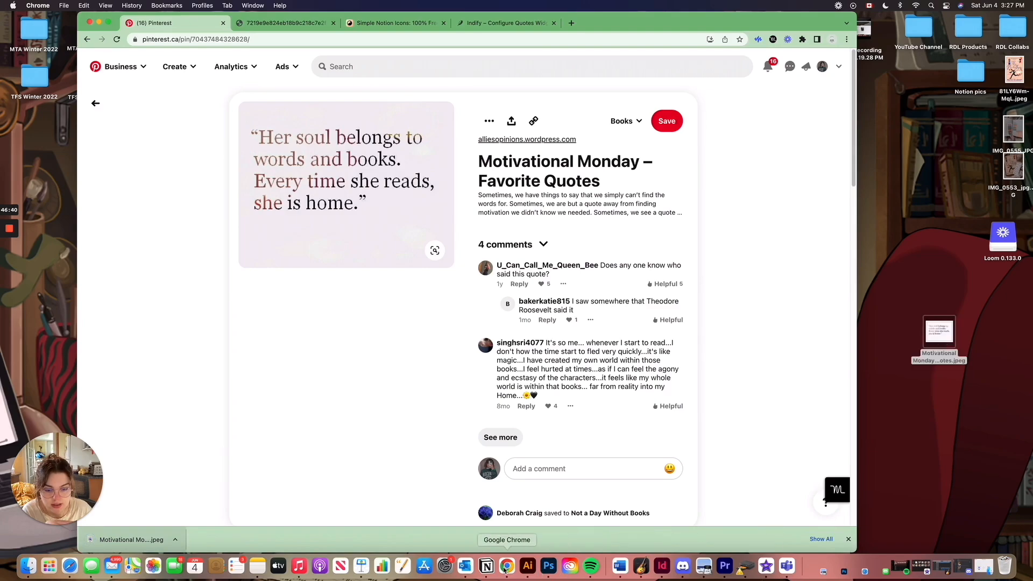
Switch to Notion and replace the empty quote block below the book counter with the Motivational Monday quotes image from the desktop.
{"action": "left_click", "coordinate": [487, 565]}
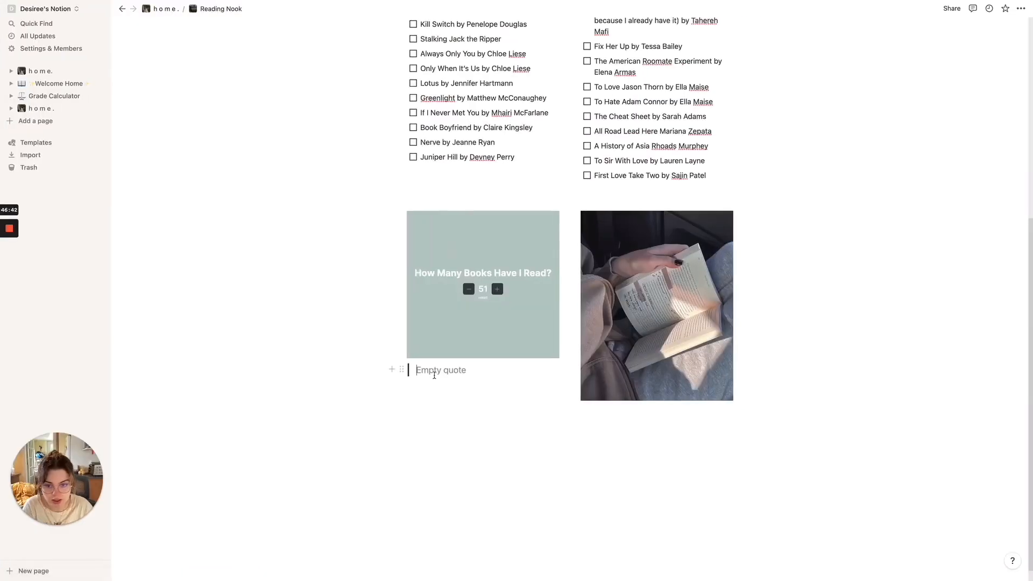
{"action": "key", "text": "BackSpace"}
{"action": "type", "text": "/image"}
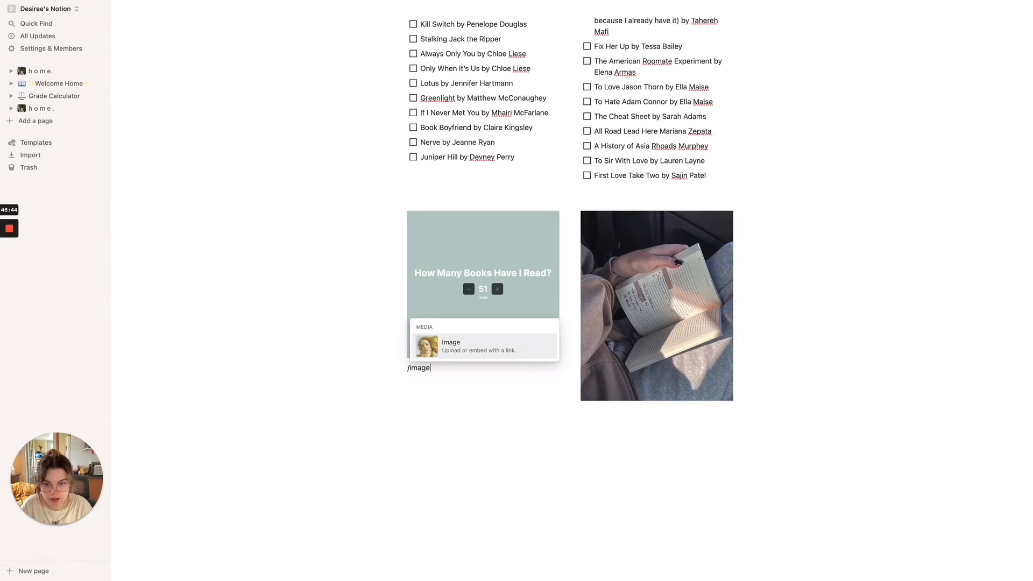
{"action": "key", "text": "Return"}
{"action": "left_click", "coordinate": [490, 425]}
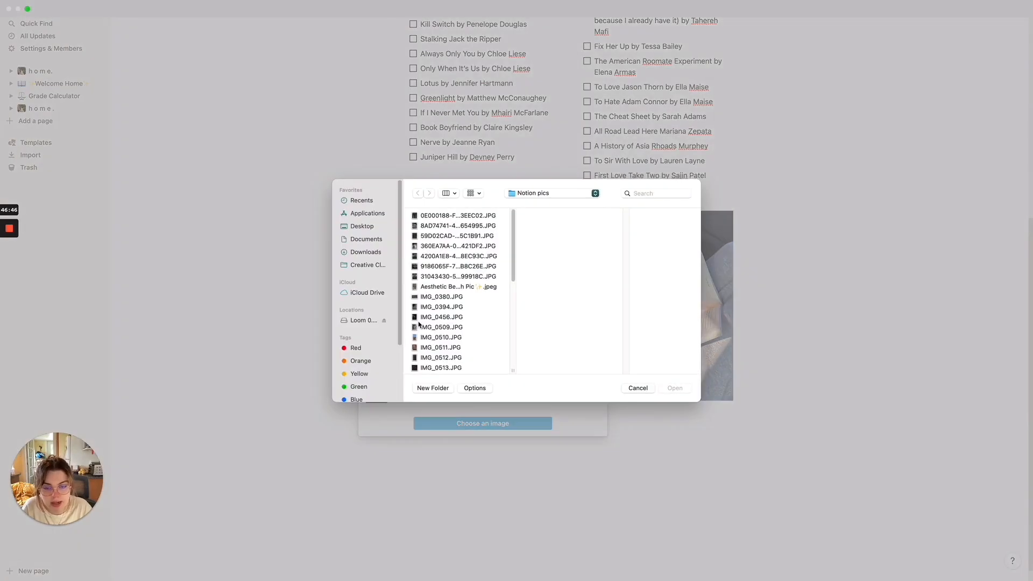
{"action": "left_click", "coordinate": [365, 226]}
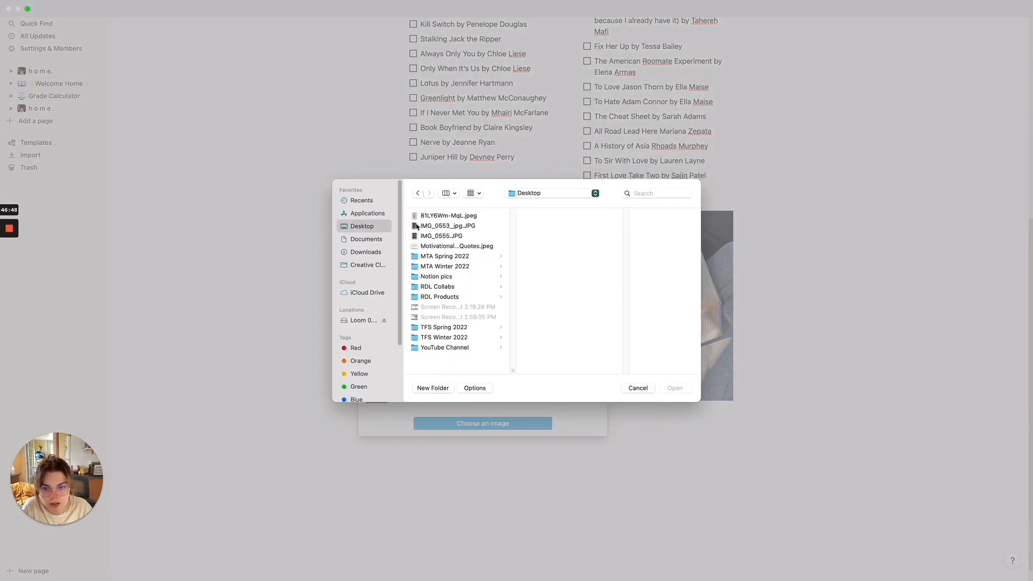
{"action": "left_click", "coordinate": [435, 246]}
{"action": "double_click", "coordinate": [435, 246]}
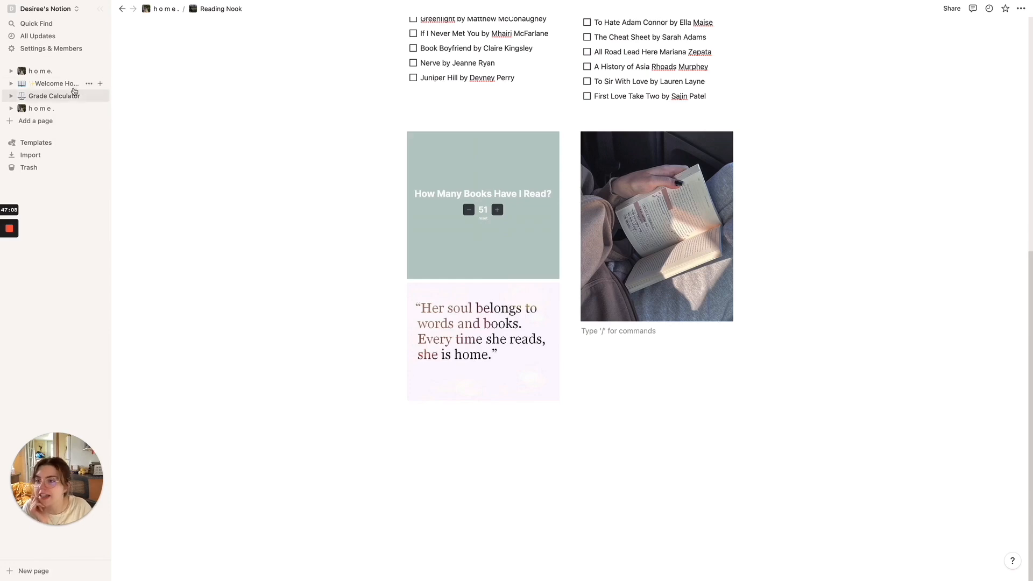
Open My Library Corner from the original home page and generate a sample review with the "Write a new review" template in The Review Corner.
{"action": "left_click", "coordinate": [40, 71]}
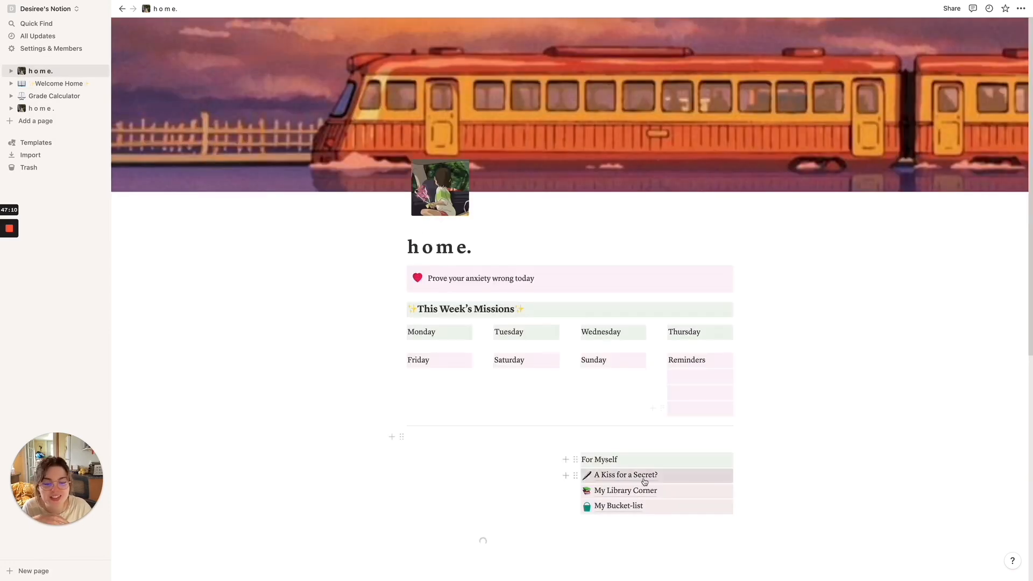
{"action": "left_click", "coordinate": [605, 491]}
{"action": "scroll", "coordinate": [590, 454], "scroll_direction": "down", "scroll_amount": 10}
{"action": "scroll", "coordinate": [589, 455], "scroll_direction": "down", "scroll_amount": 5}
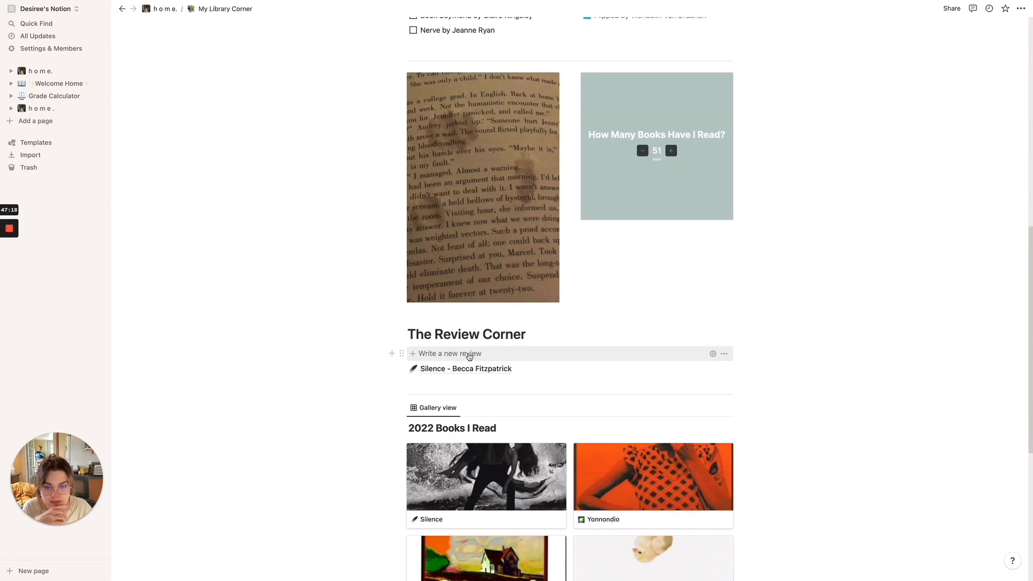
{"action": "left_click", "coordinate": [469, 354]}
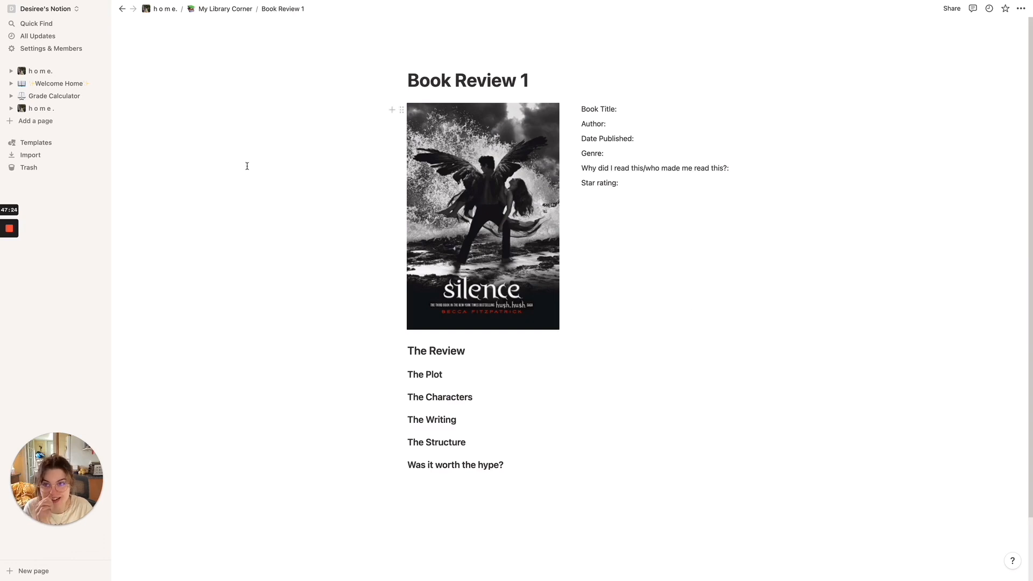
Return to My Library Corner and delete the Book Review 1 page along with the blank line above the Silence review.
{"action": "left_click", "coordinate": [226, 9]}
{"action": "scroll", "coordinate": [655, 385], "scroll_direction": "down", "scroll_amount": 10}
{"action": "scroll", "coordinate": [557, 352], "scroll_direction": "down", "scroll_amount": 3}
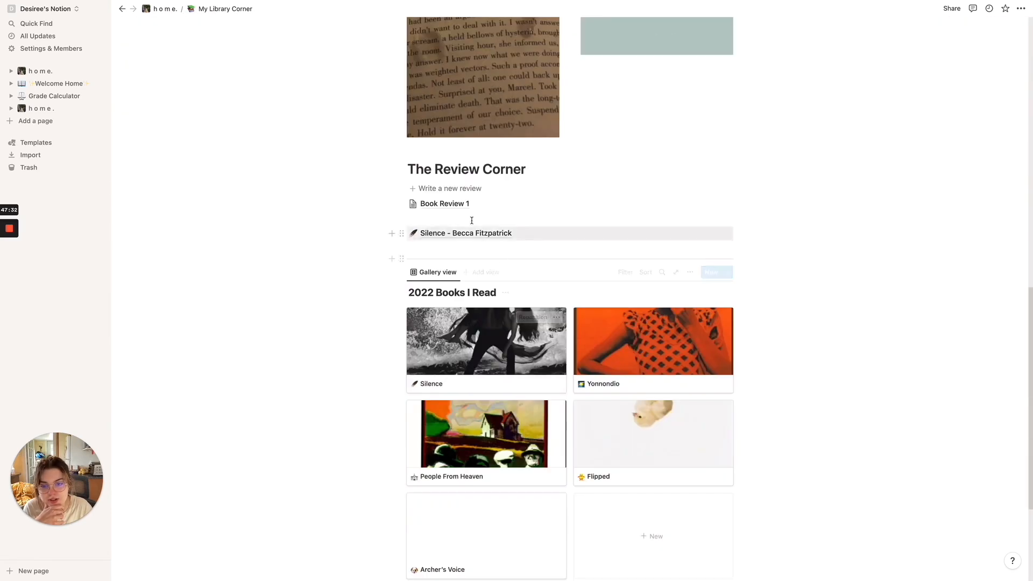
{"action": "left_click", "coordinate": [401, 203]}
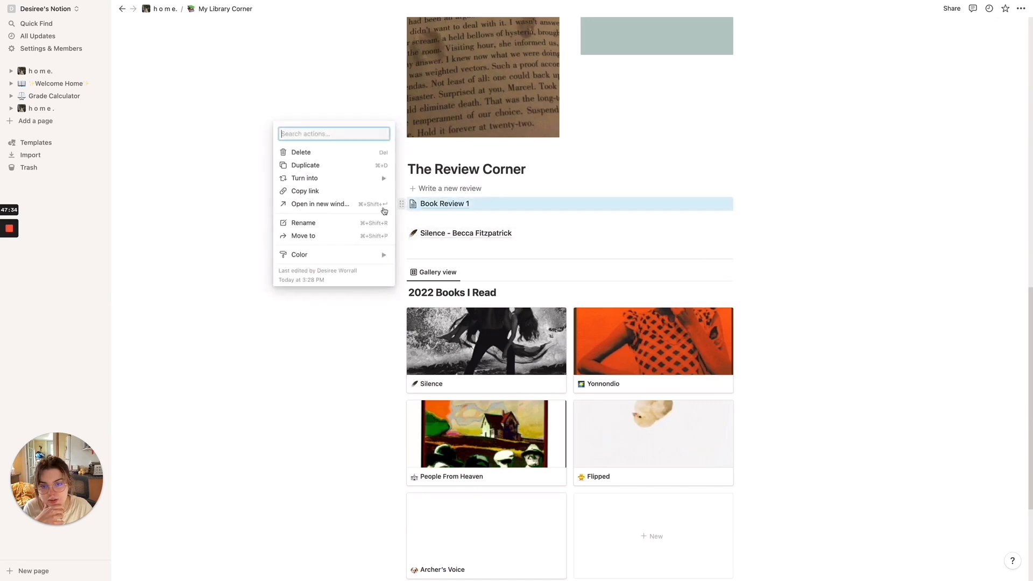
{"action": "left_click", "coordinate": [309, 150]}
{"action": "left_click", "coordinate": [425, 204]}
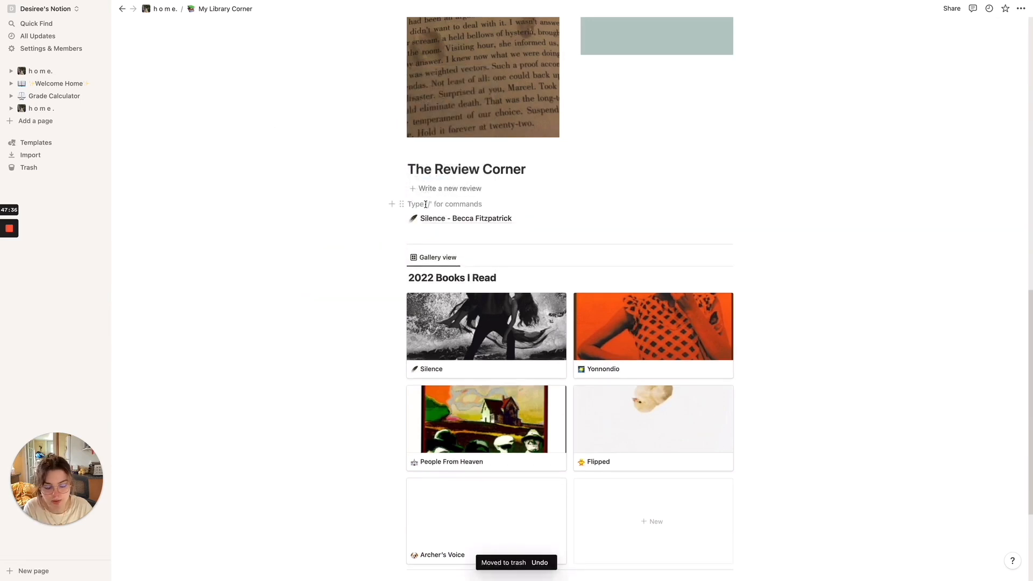
{"action": "key", "text": "BackSpace"}
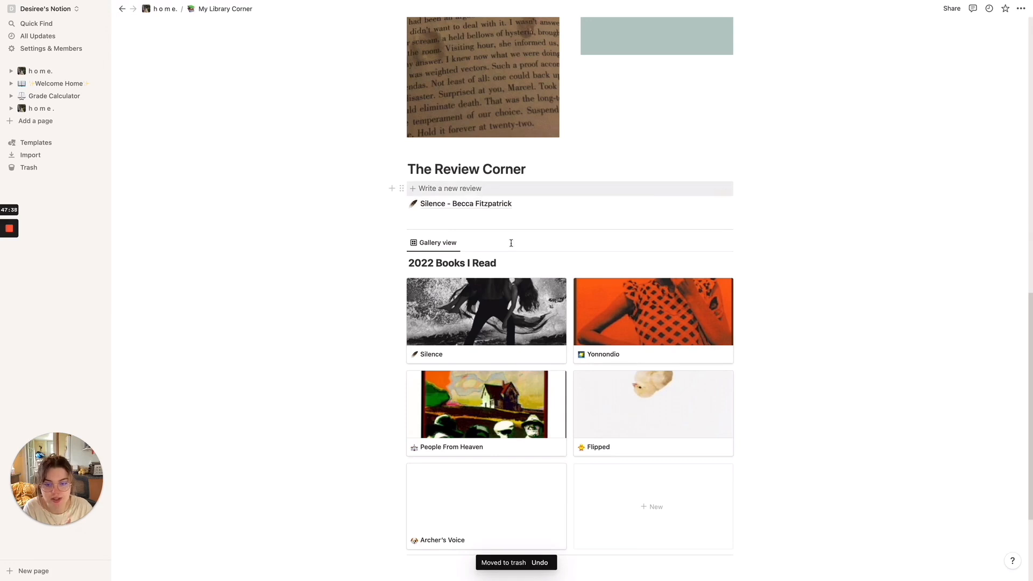
Open the Reading Nook page from the last h o m e . page and go to its end.
{"action": "scroll", "coordinate": [511, 243], "scroll_direction": "down", "scroll_amount": 3}
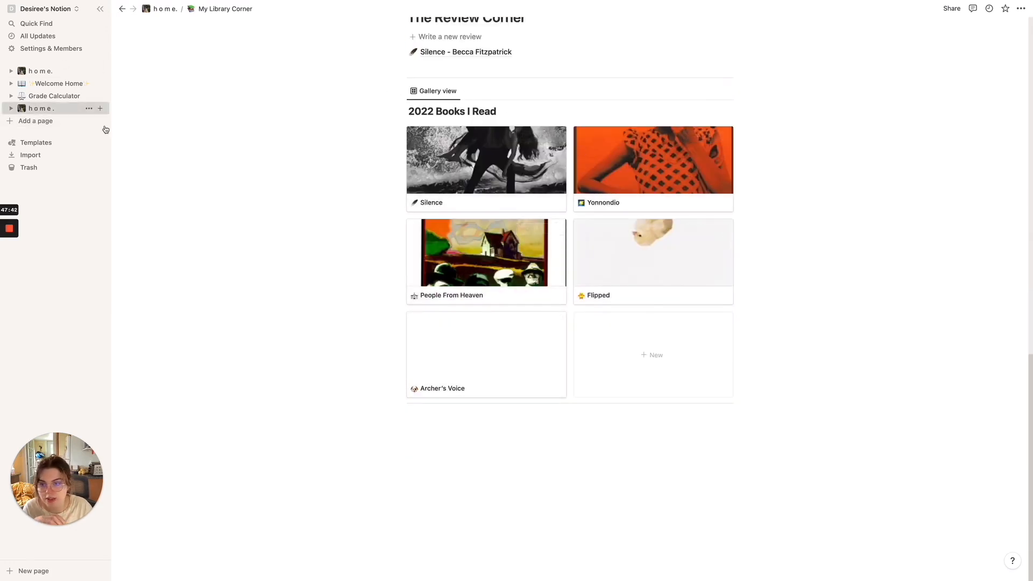
{"action": "left_click", "coordinate": [70, 110]}
{"action": "scroll", "coordinate": [493, 378], "scroll_direction": "down", "scroll_amount": 5}
{"action": "left_click", "coordinate": [188, 196]}
{"action": "scroll", "coordinate": [417, 367], "scroll_direction": "down", "scroll_amount": 8}
{"action": "left_click", "coordinate": [493, 435]}
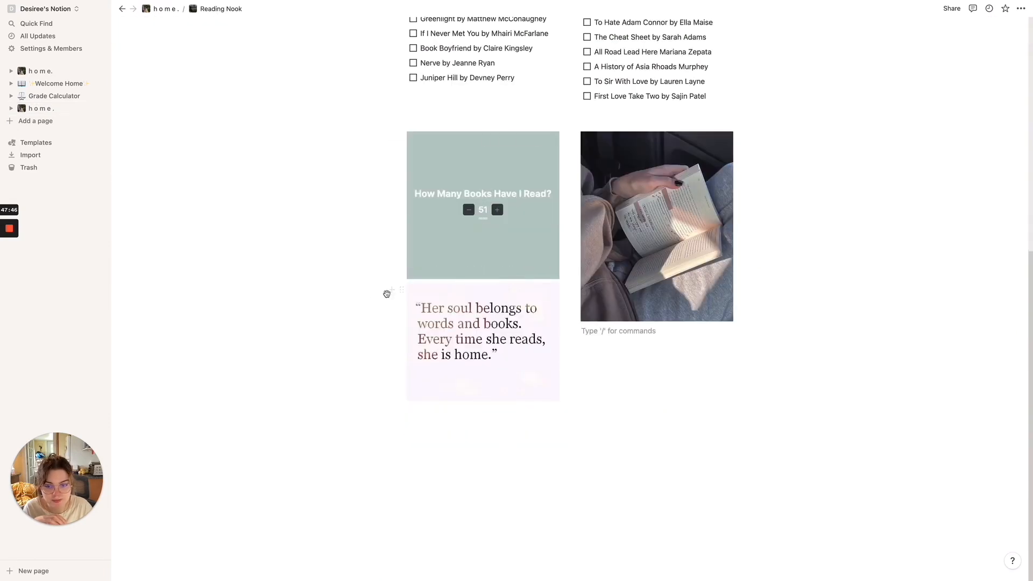
Add a divider below the quote image and place it across the full page width beneath both columns.
{"action": "left_click", "coordinate": [391, 289]}
{"action": "type", "text": "div"}
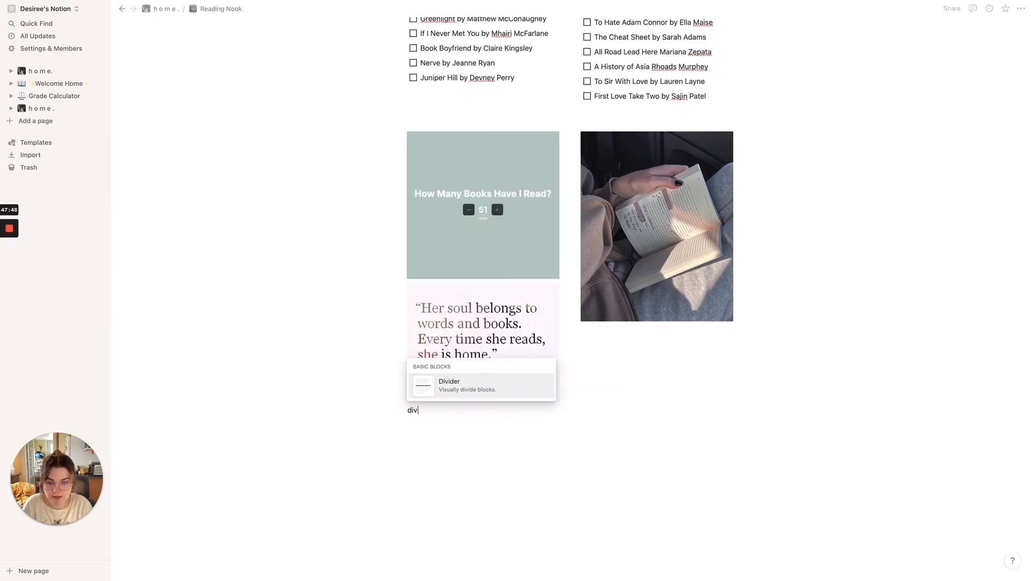
{"action": "key", "text": "Return"}
{"action": "left_click_drag", "start_coordinate": [399, 406], "coordinate": [419, 431]}
{"action": "left_click", "coordinate": [526, 449]}
Turn on full width for the Reading Nook page.
{"action": "left_click", "coordinate": [1020, 10]}
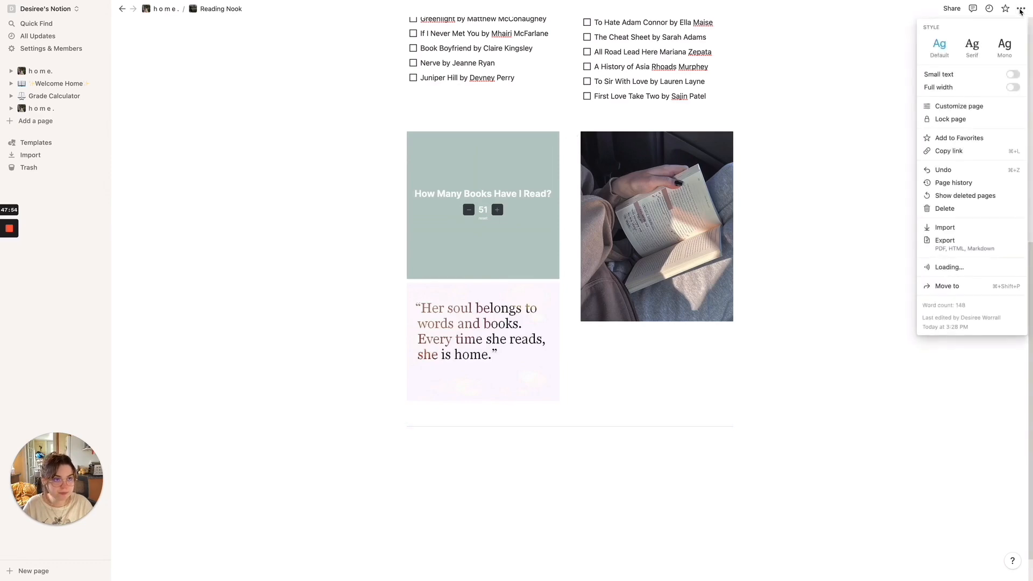
{"action": "left_click", "coordinate": [1014, 88]}
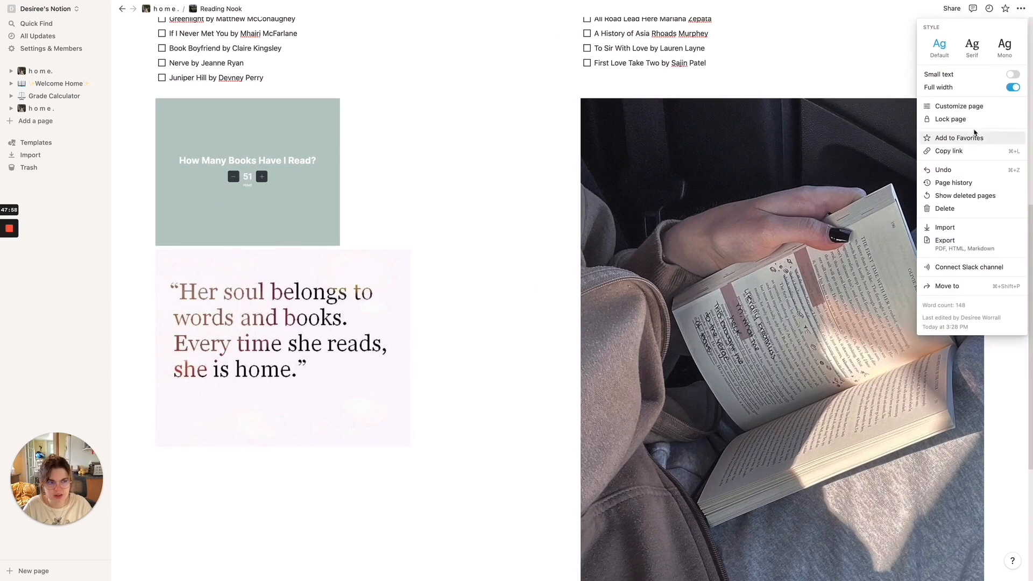
{"action": "left_click", "coordinate": [1014, 87]}
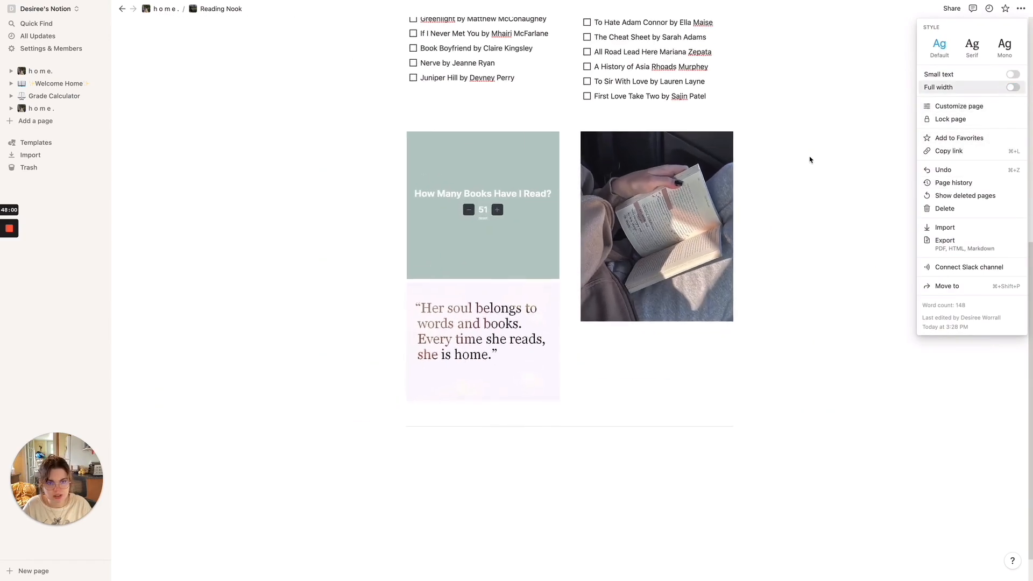
{"action": "left_click", "coordinate": [853, 239]}
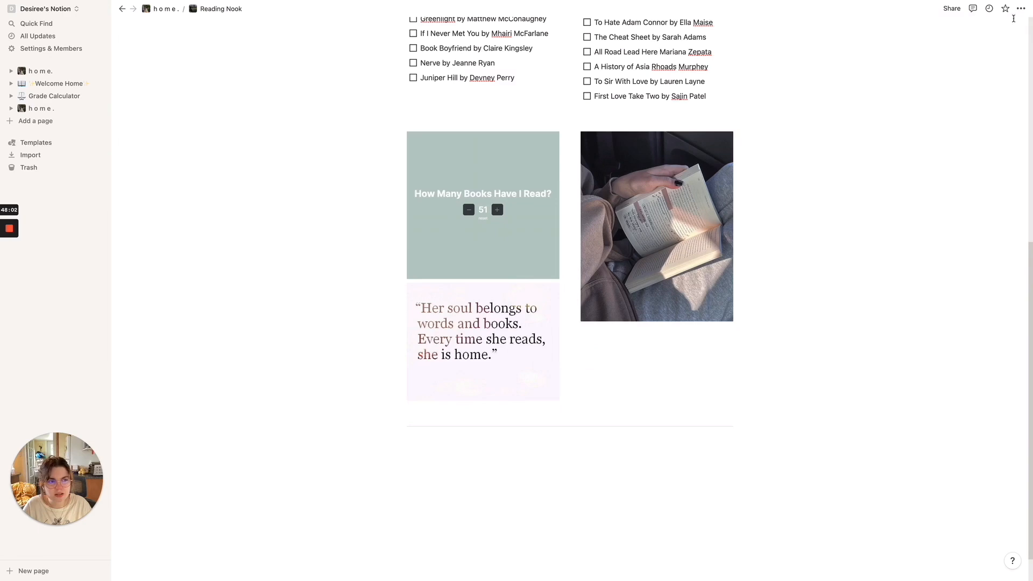
{"action": "left_click", "coordinate": [1021, 8]}
{"action": "left_click", "coordinate": [1013, 87]}
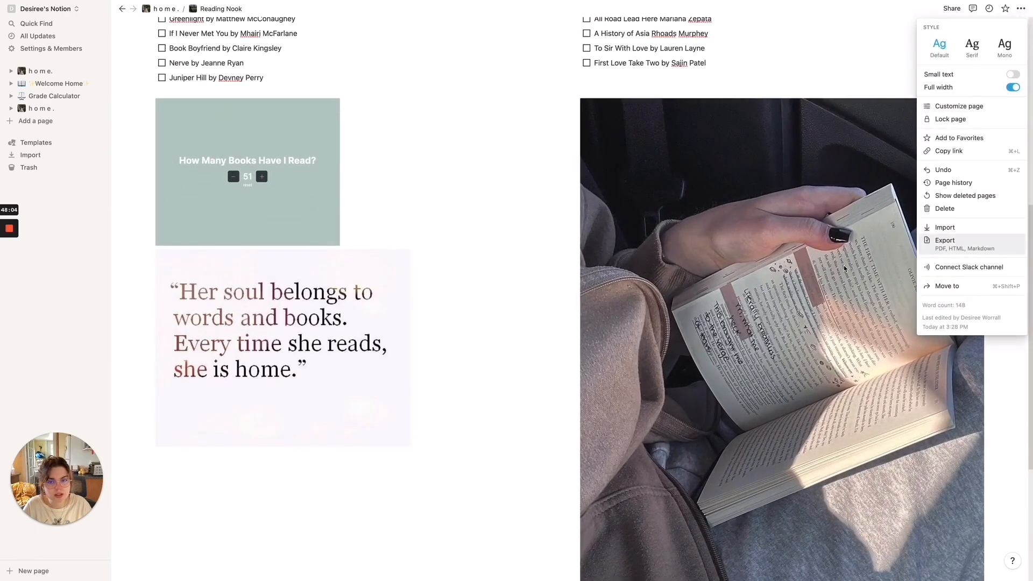
{"action": "left_click", "coordinate": [325, 167]}
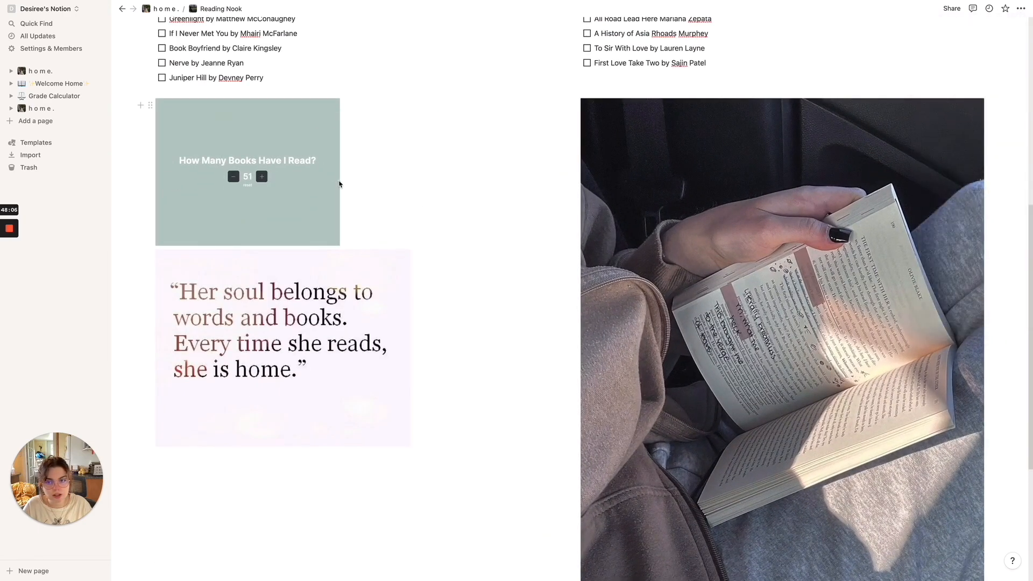
Widen the book counter embed and the quote image to fill their column.
{"action": "left_click_drag", "start_coordinate": [337, 186], "coordinate": [559, 187]}
{"action": "left_click_drag", "start_coordinate": [408, 348], "coordinate": [560, 345]}
{"action": "scroll", "coordinate": [624, 364], "scroll_direction": "down", "scroll_amount": 5}
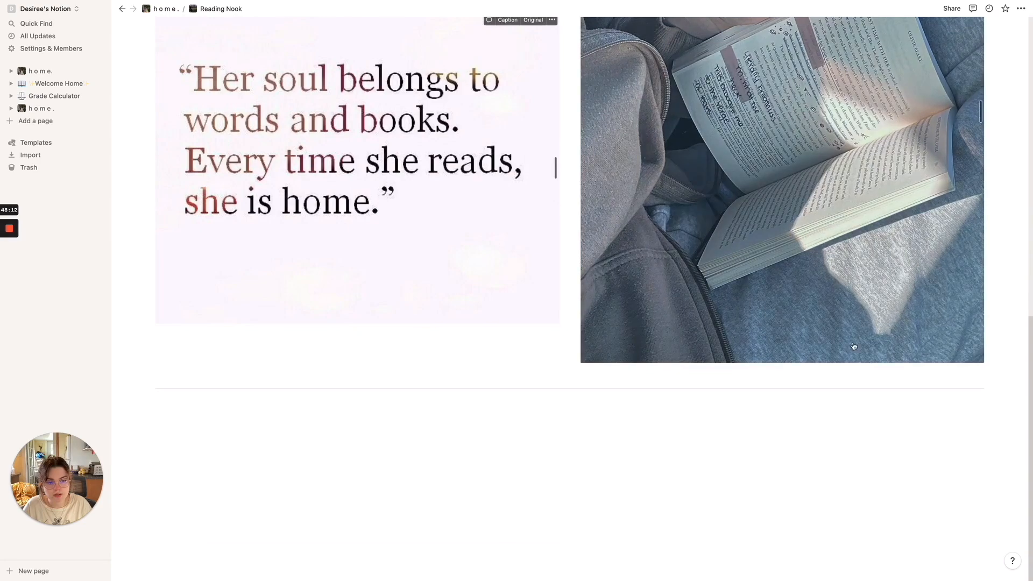
{"action": "scroll", "coordinate": [987, 365], "scroll_direction": "up", "scroll_amount": 13}
{"action": "scroll", "coordinate": [828, 450], "scroll_direction": "down", "scroll_amount": 11}
Shrink the book photo, the quote image and the book counter embed to less than half their column's width.
{"action": "left_click", "coordinate": [828, 451]}
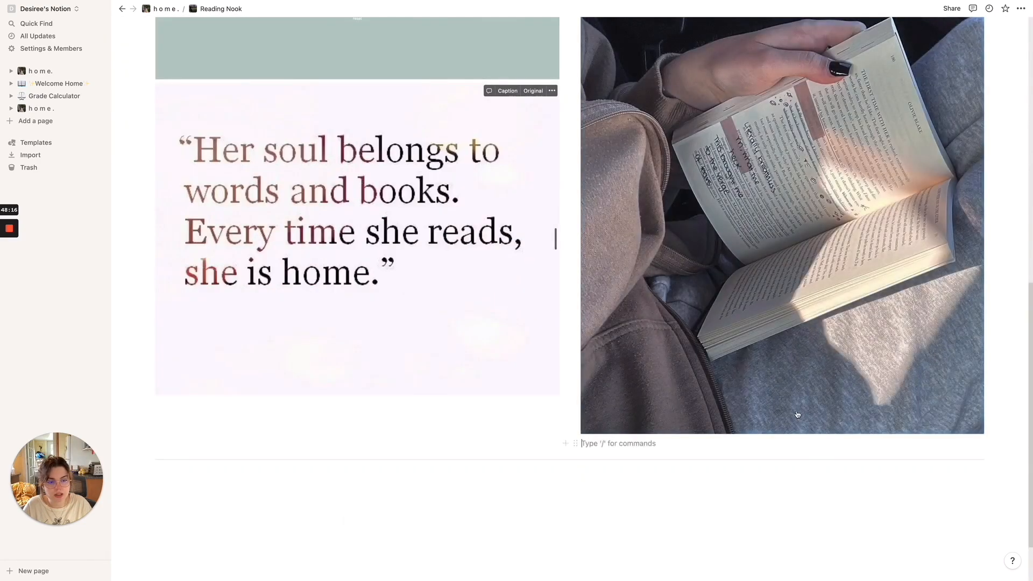
{"action": "left_click", "coordinate": [764, 426]}
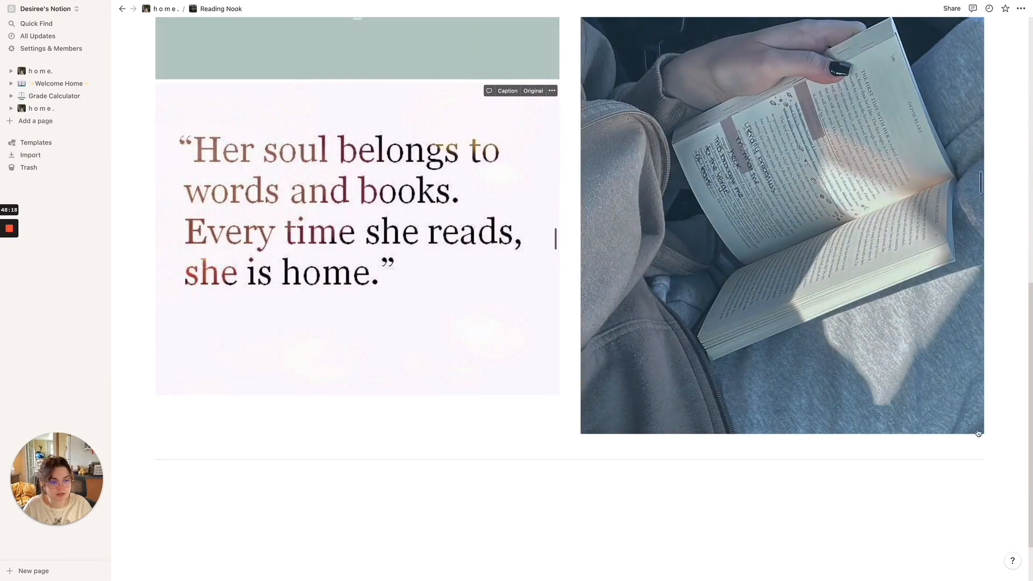
{"action": "left_click_drag", "start_coordinate": [981, 432], "coordinate": [751, 218]}
{"action": "scroll", "coordinate": [751, 218], "scroll_direction": "up", "scroll_amount": 4}
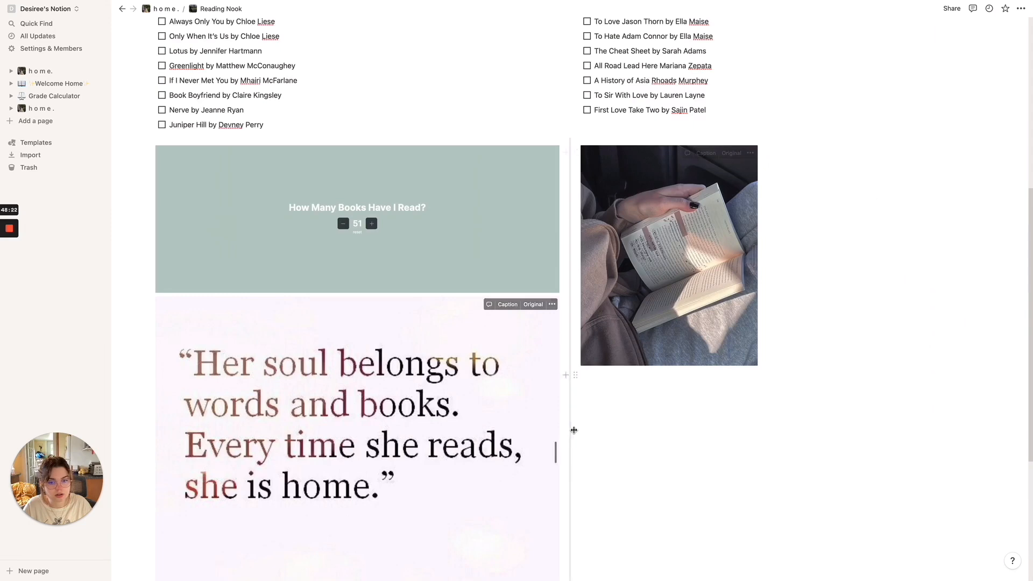
{"action": "scroll", "coordinate": [564, 484], "scroll_direction": "down", "scroll_amount": 2}
{"action": "left_click_drag", "start_coordinate": [556, 546], "coordinate": [328, 301]}
{"action": "left_click_drag", "start_coordinate": [555, 151], "coordinate": [332, 164]}
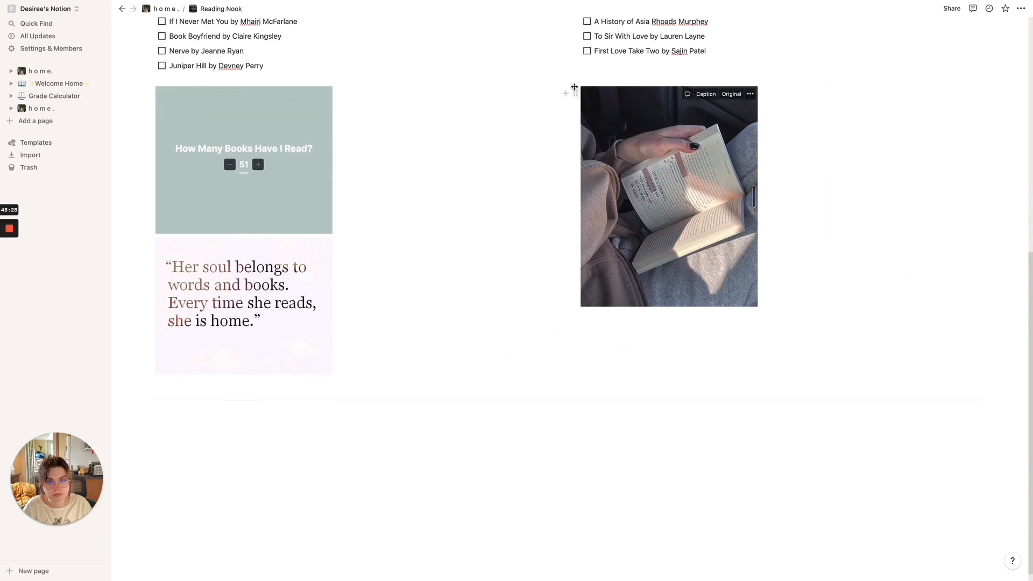
Narrow the column holding the book counter and quote so the book photo sits close beside them.
{"action": "left_click_drag", "start_coordinate": [569, 95], "coordinate": [524, 127]}
{"action": "left_click_drag", "start_coordinate": [431, 155], "coordinate": [293, 182]}
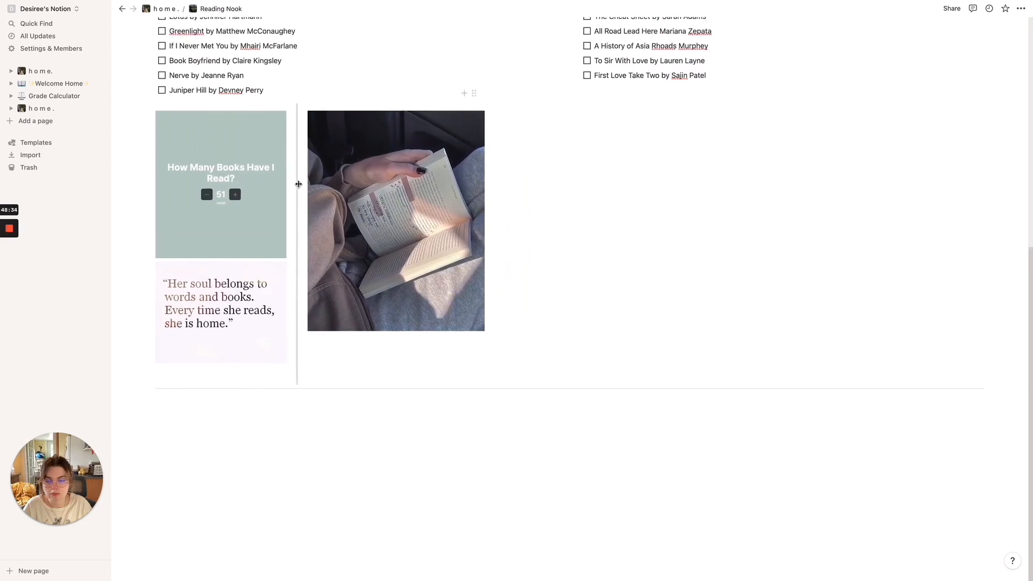
{"action": "scroll", "coordinate": [509, 256], "scroll_direction": "up", "scroll_amount": 5}
{"action": "scroll", "coordinate": [597, 290], "scroll_direction": "down", "scroll_amount": 3}
{"action": "scroll", "coordinate": [550, 382], "scroll_direction": "down", "scroll_amount": 1}
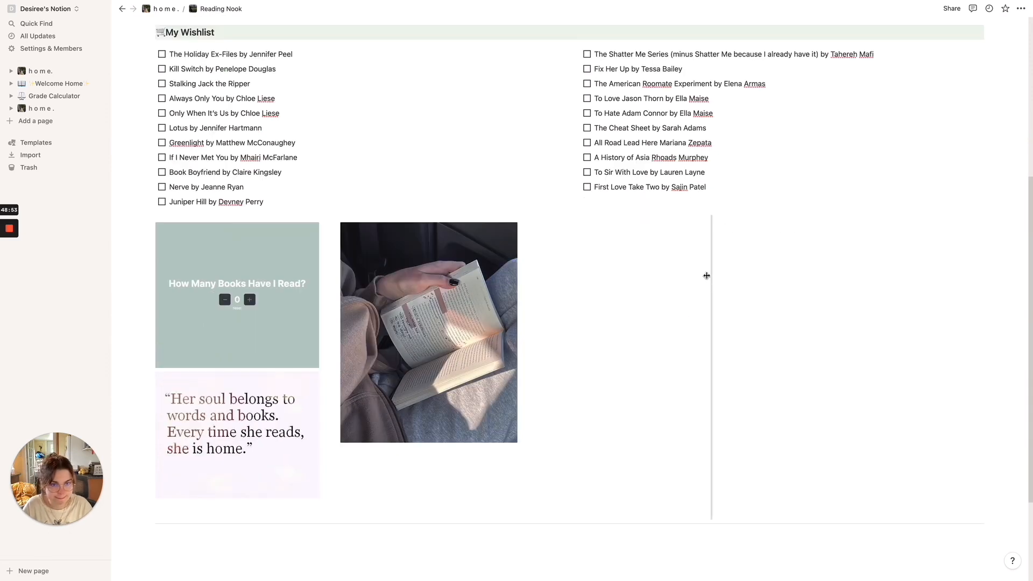
{"action": "left_click_drag", "start_coordinate": [706, 276], "coordinate": [554, 261]}
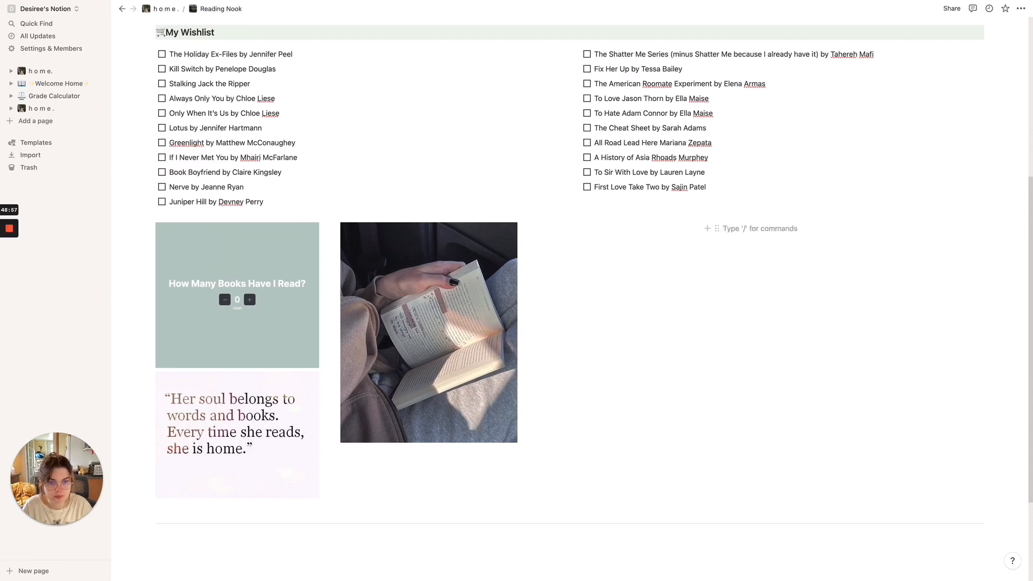
{"action": "key", "text": "BackSpace"}
{"action": "key", "text": "ctrl+z"}
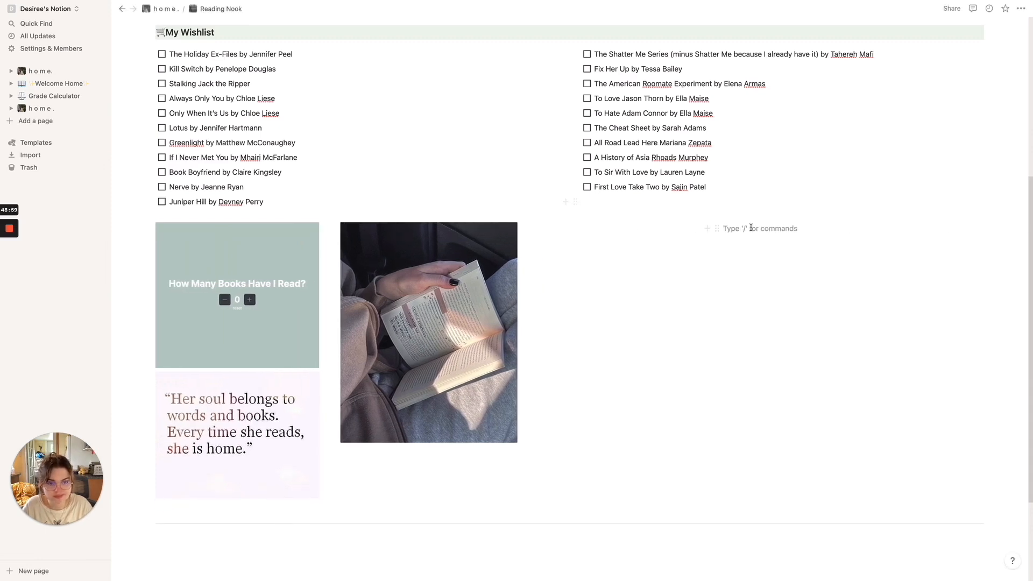
Insert a new gallery view database in the empty column beside the book photo.
{"action": "type", "text": "/gallery"}
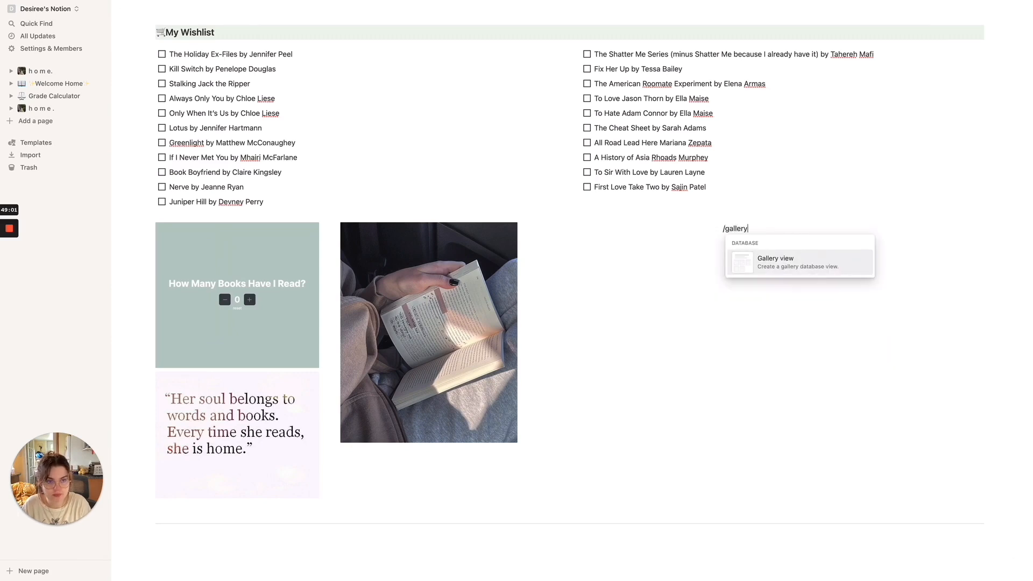
{"action": "key", "text": "Return"}
{"action": "left_click", "coordinate": [799, 376]}
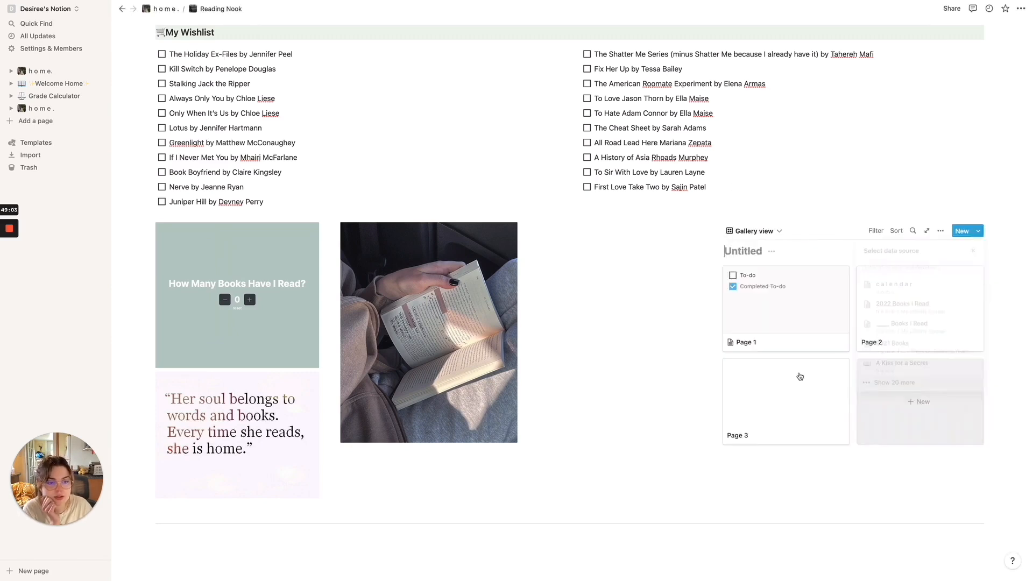
Widen the gallery database's column towards the book photo and title the database 2022.
{"action": "left_click_drag", "start_coordinate": [719, 232], "coordinate": [587, 218]}
{"action": "left_click_drag", "start_coordinate": [713, 267], "coordinate": [733, 341]}
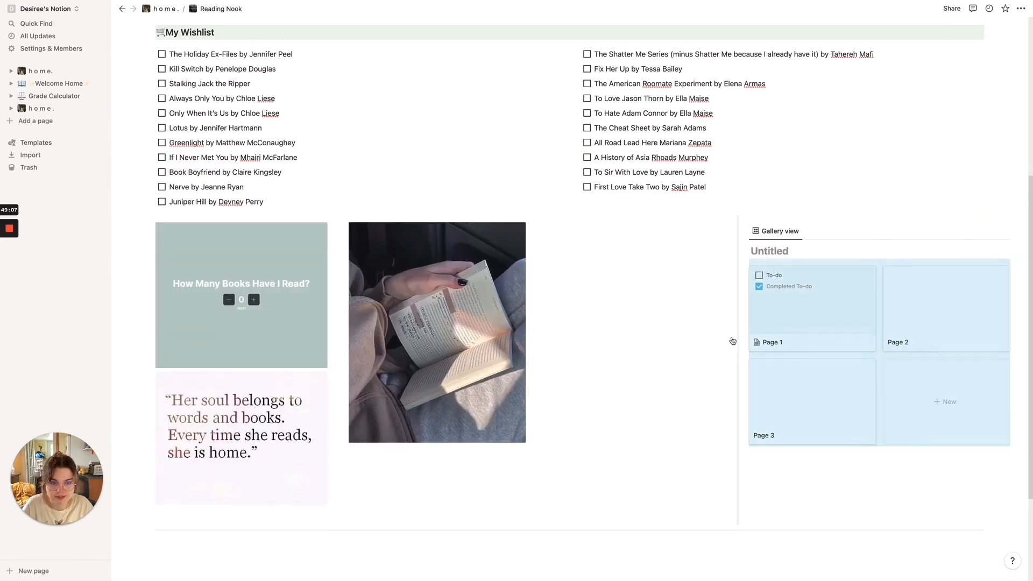
{"action": "left_click_drag", "start_coordinate": [708, 291], "coordinate": [550, 304]}
{"action": "scroll", "coordinate": [673, 406], "scroll_direction": "down", "scroll_amount": 2}
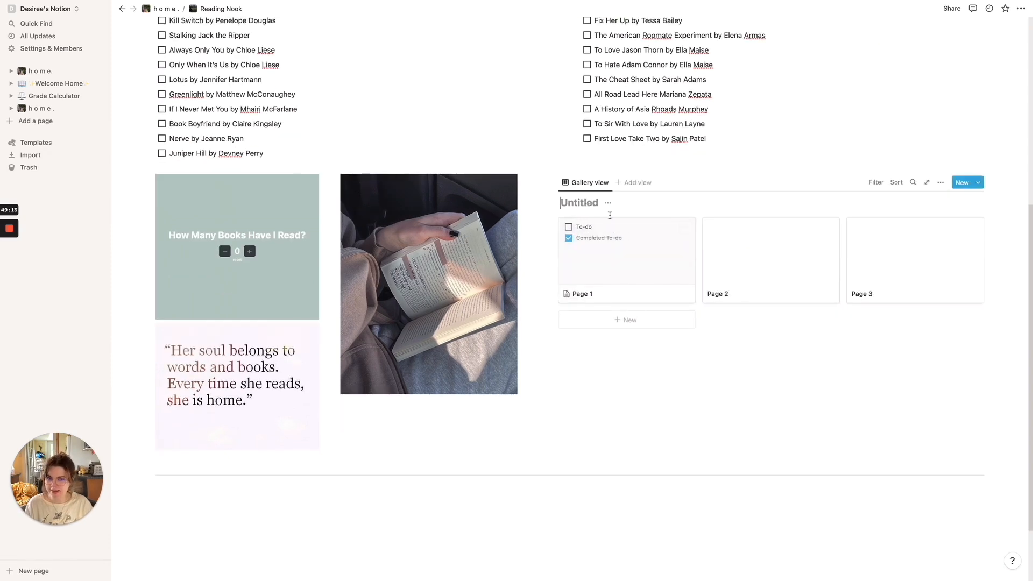
{"action": "type", "text": "B"}
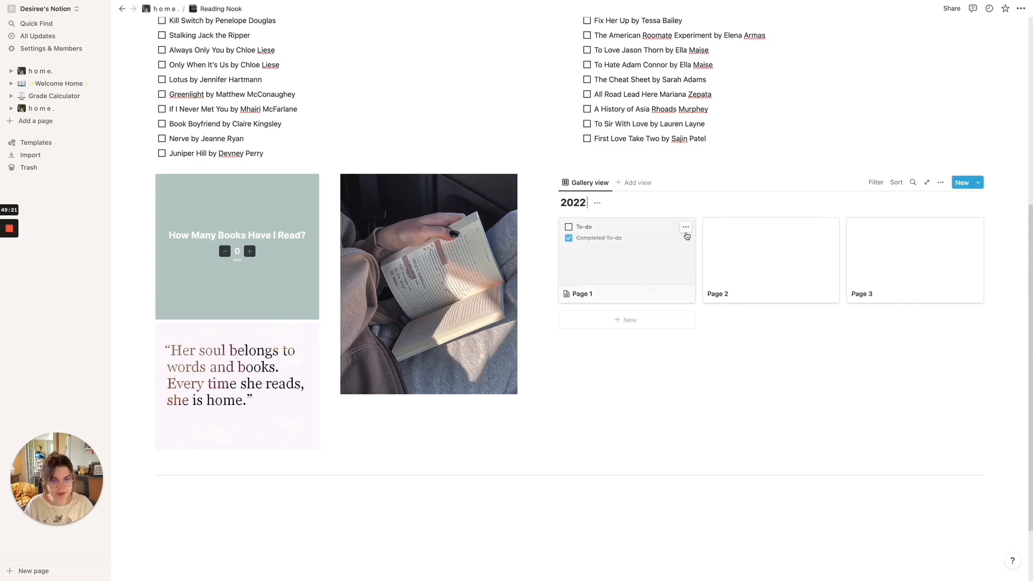
Delete the sample pages Page 1, Page 2 and Page 3 from the 2022 gallery.
{"action": "left_click", "coordinate": [685, 227]}
{"action": "left_click", "coordinate": [711, 258]}
{"action": "left_click", "coordinate": [685, 228]}
{"action": "left_click", "coordinate": [704, 259]}
{"action": "left_click", "coordinate": [673, 248]}
{"action": "key", "text": "Escape"}
{"action": "left_click", "coordinate": [685, 227]}
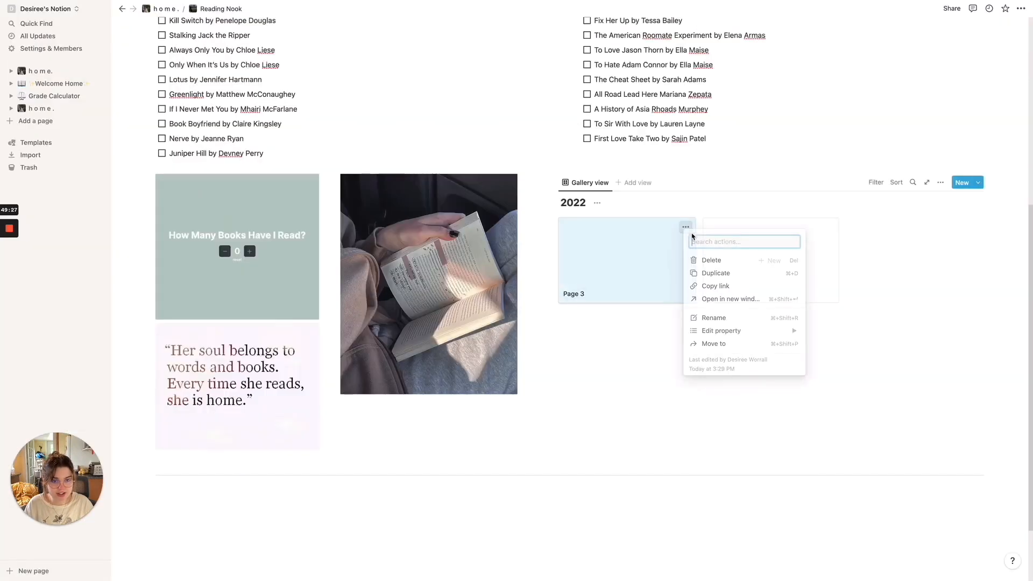
{"action": "left_click", "coordinate": [696, 261]}
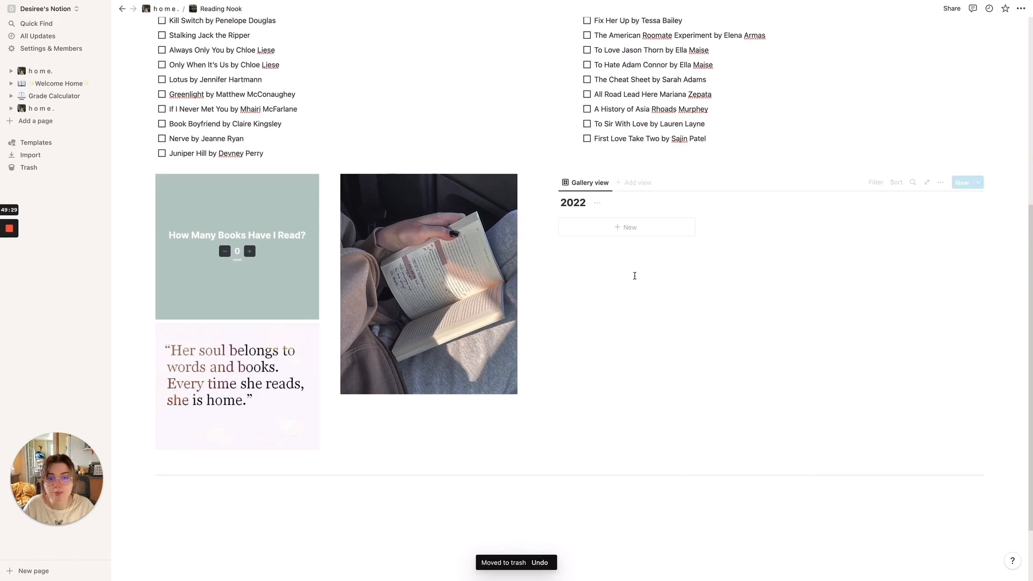
Add a page titled "Archer's Voice" to the 2022 gallery and give it the dog face emoji as icon.
{"action": "left_click", "coordinate": [625, 227]}
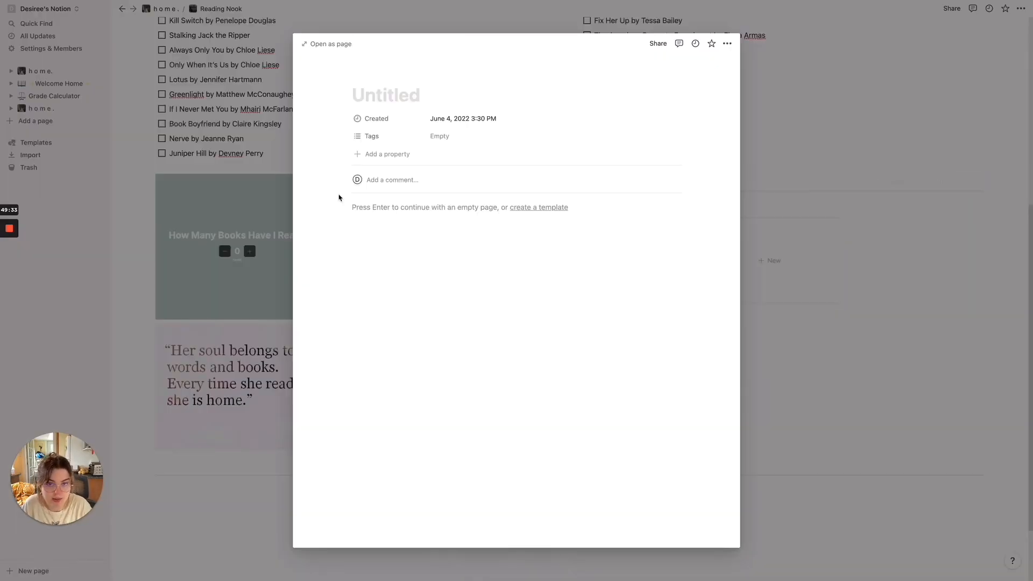
{"action": "type", "text": "A"}
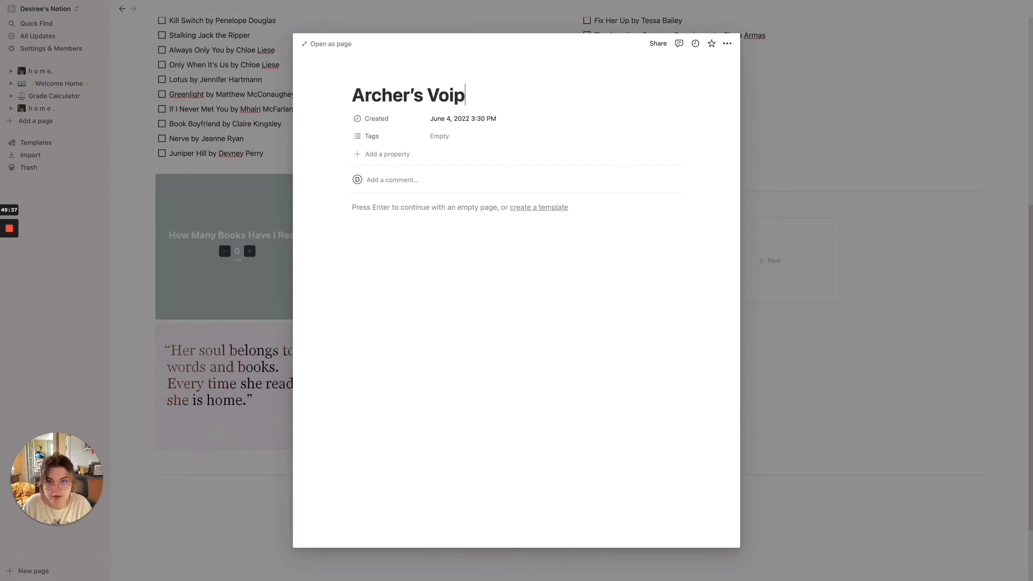
{"action": "type", "text": "rcher's Voice"}
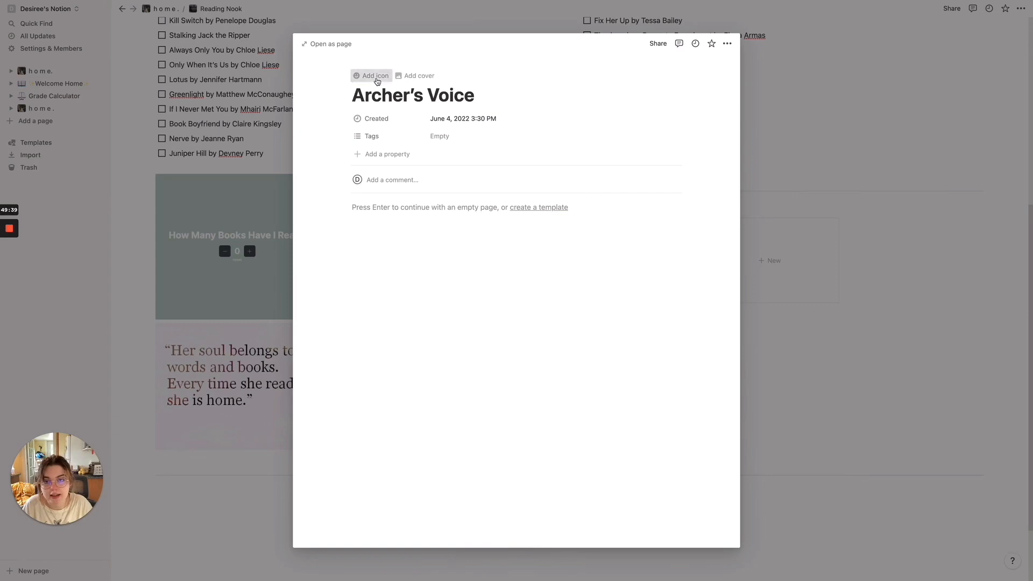
{"action": "left_click", "coordinate": [369, 76]}
{"action": "left_click", "coordinate": [370, 118]}
{"action": "type", "text": "dog"}
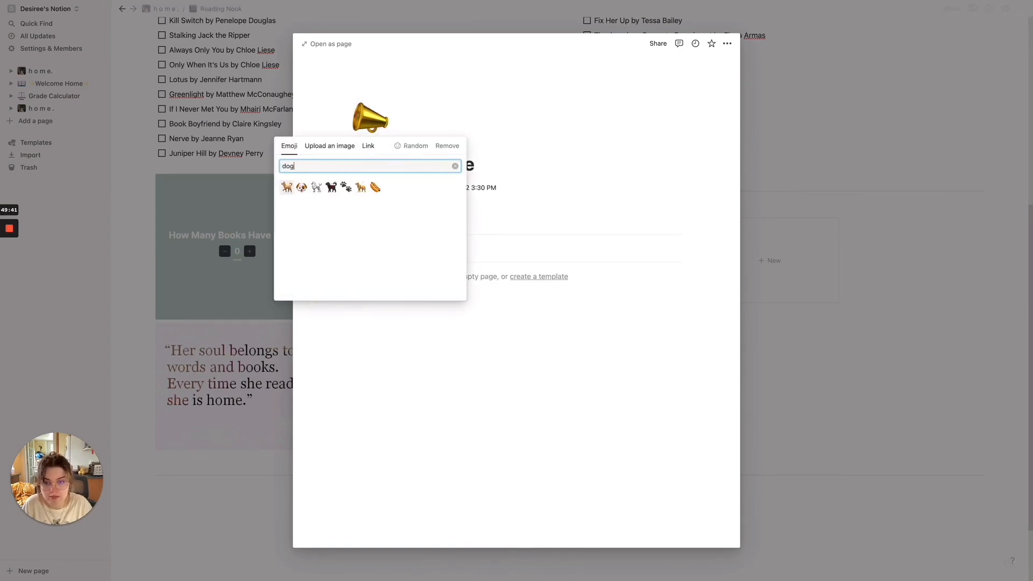
{"action": "left_click", "coordinate": [303, 195]}
Add an image block to the Archer's Voice page without choosing a file, and return to the Reading Nook page.
{"action": "left_click", "coordinate": [414, 289]}
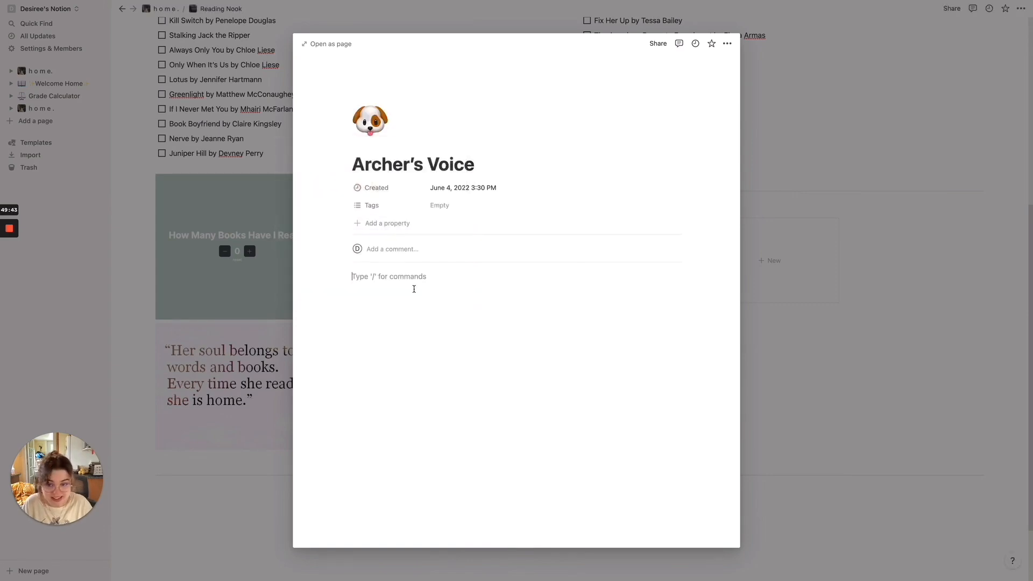
{"action": "type", "text": "/image"}
{"action": "key", "text": "Return"}
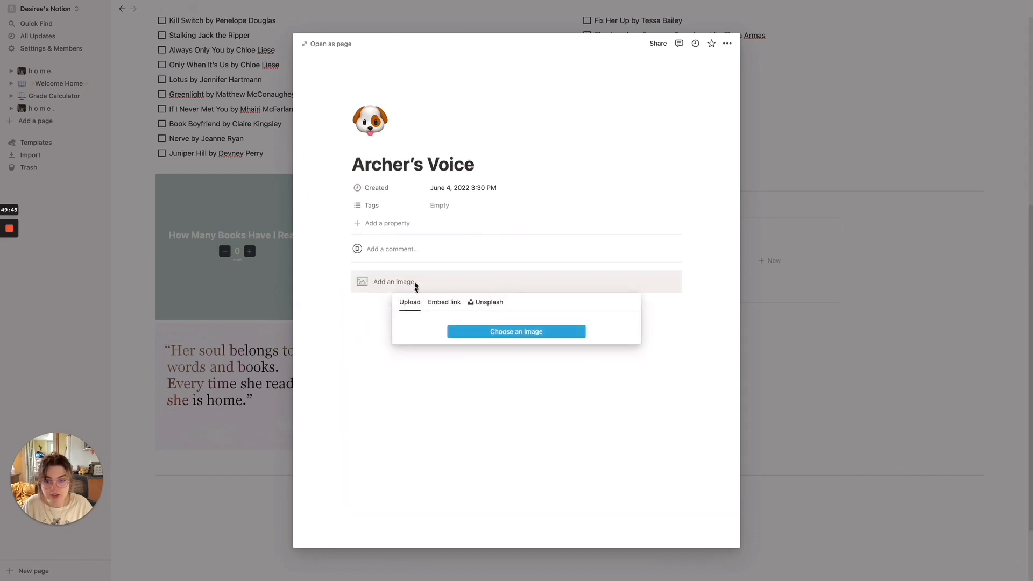
{"action": "left_click", "coordinate": [507, 333]}
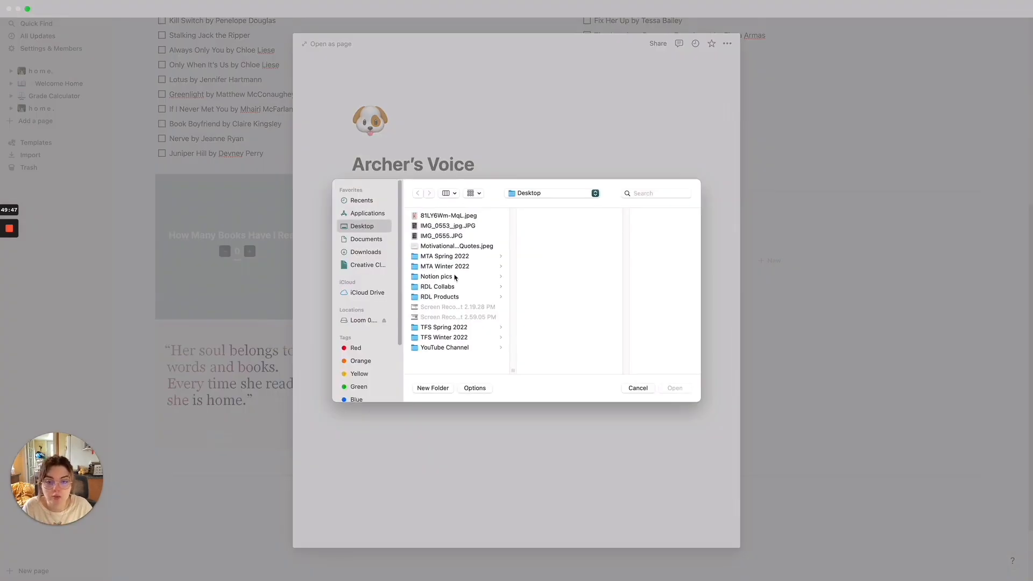
{"action": "left_click", "coordinate": [627, 388]}
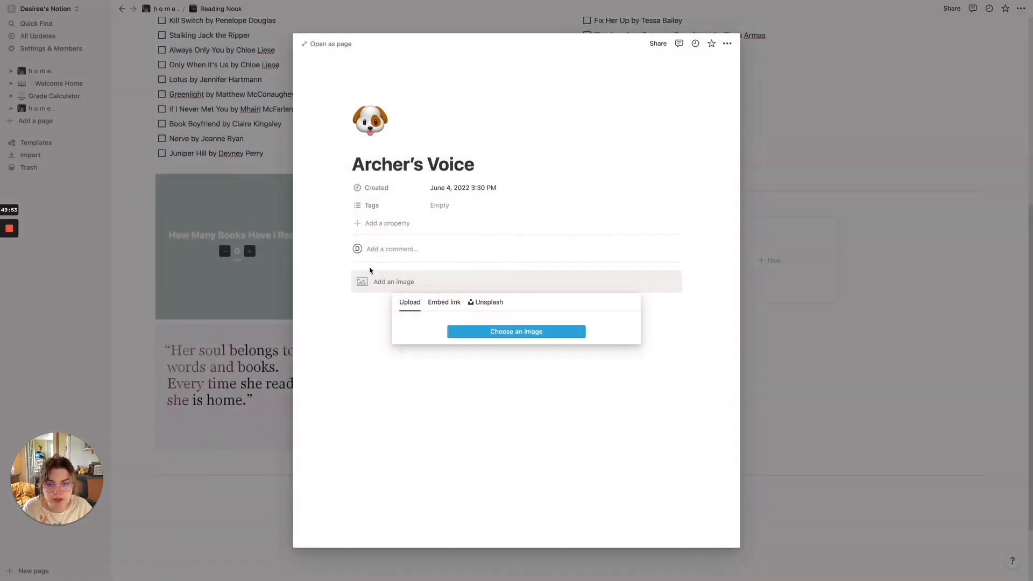
{"action": "left_click", "coordinate": [483, 412]}
{"action": "left_click", "coordinate": [764, 364]}
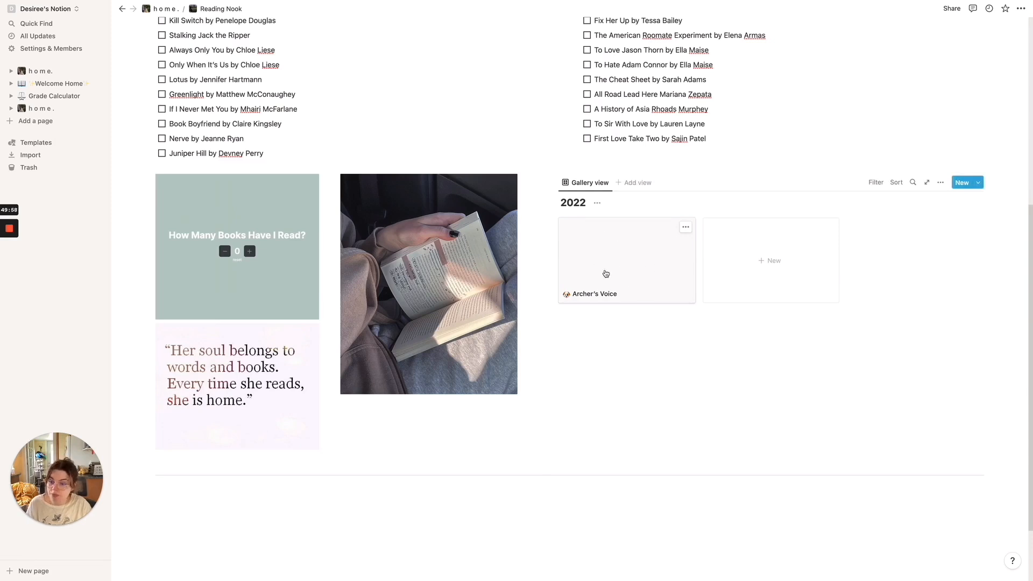
{"action": "left_click", "coordinate": [621, 365]}
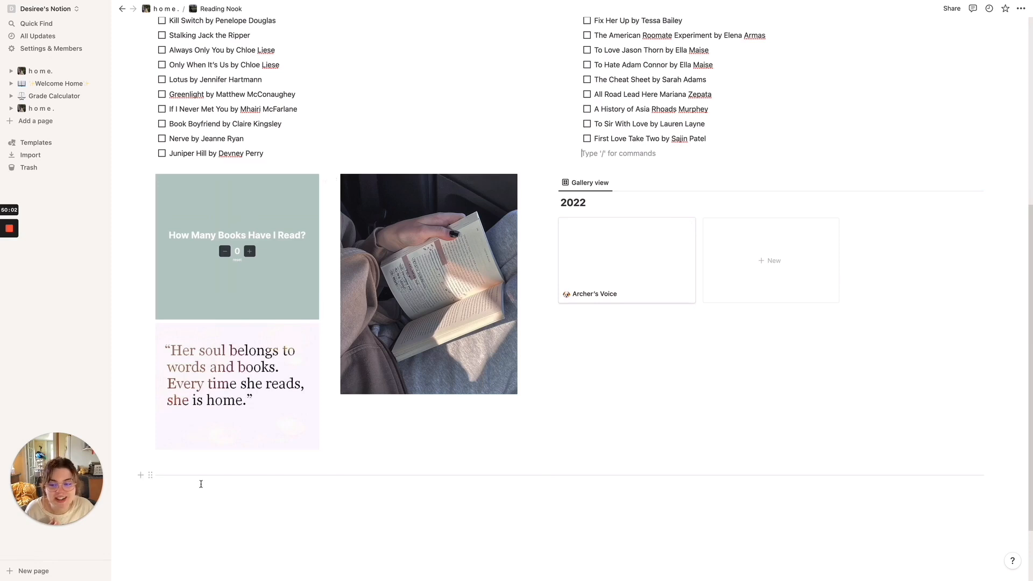
Move the divider between the wishlist and the image columns, and widen the book photo towards the 2022 gallery.
{"action": "left_click_drag", "start_coordinate": [150, 475], "coordinate": [207, 170]}
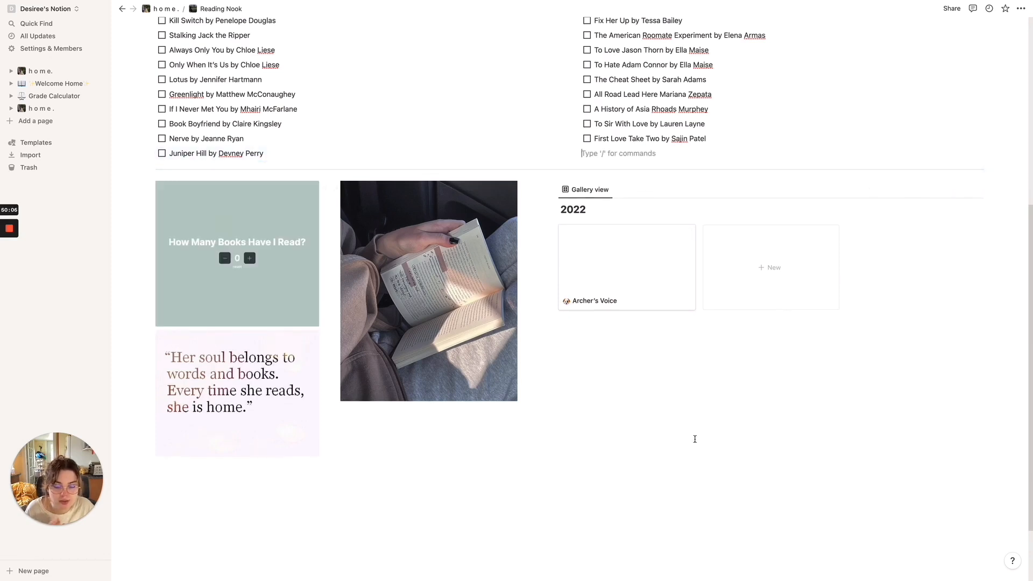
{"action": "left_click", "coordinate": [417, 400]}
{"action": "left_click", "coordinate": [514, 402]}
{"action": "left_click_drag", "start_coordinate": [514, 399], "coordinate": [526, 421]}
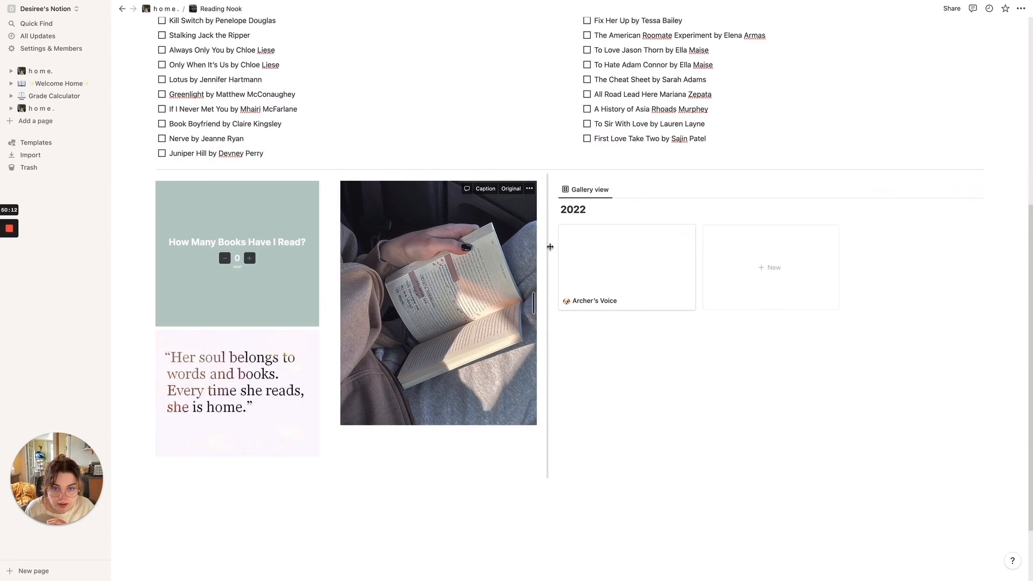
{"action": "mouse_move", "coordinate": [552, 246]}
{"action": "left_mouse_down"}
{"action": "mouse_move", "coordinate": [578, 248]}
{"action": "mouse_move", "coordinate": [548, 251]}
{"action": "left_mouse_up"}
Try a smaller size for the quote image below the book counter and restore it to the column's width.
{"action": "left_click", "coordinate": [319, 450]}
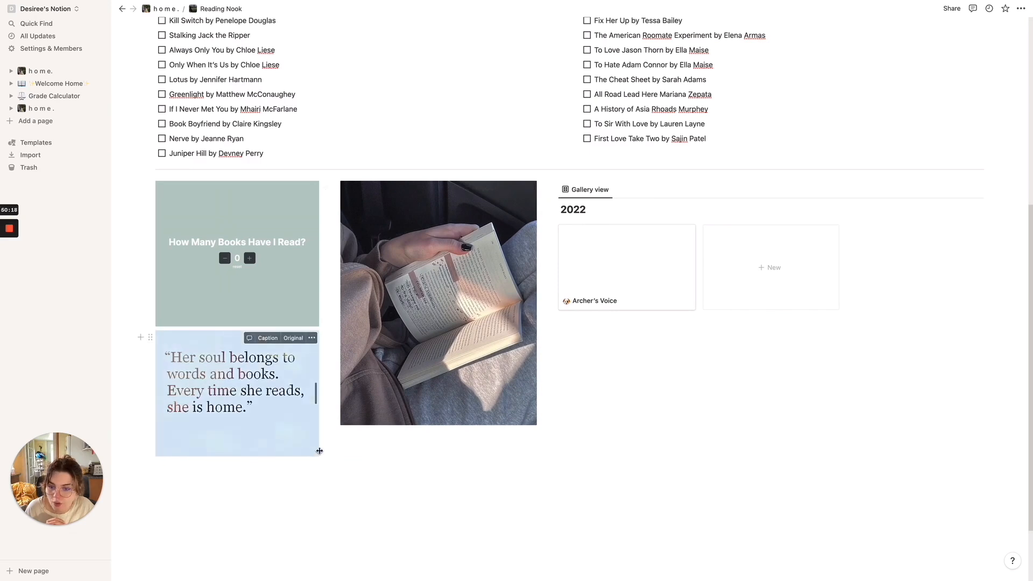
{"action": "mouse_move", "coordinate": [318, 451]}
{"action": "left_mouse_down"}
{"action": "mouse_move", "coordinate": [279, 430]}
{"action": "mouse_move", "coordinate": [323, 441]}
{"action": "left_mouse_up"}
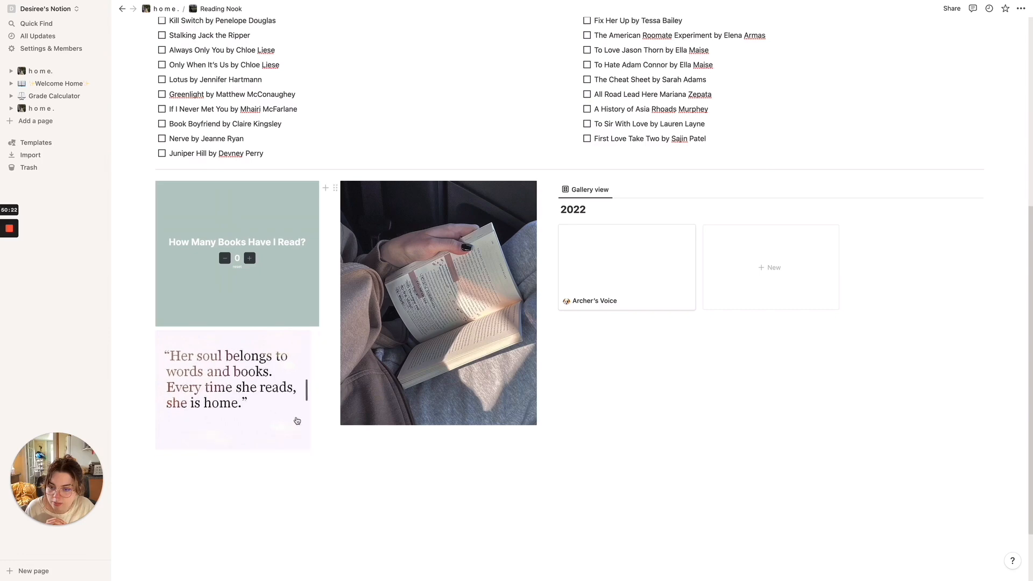
{"action": "left_click_drag", "start_coordinate": [315, 392], "coordinate": [362, 469]}
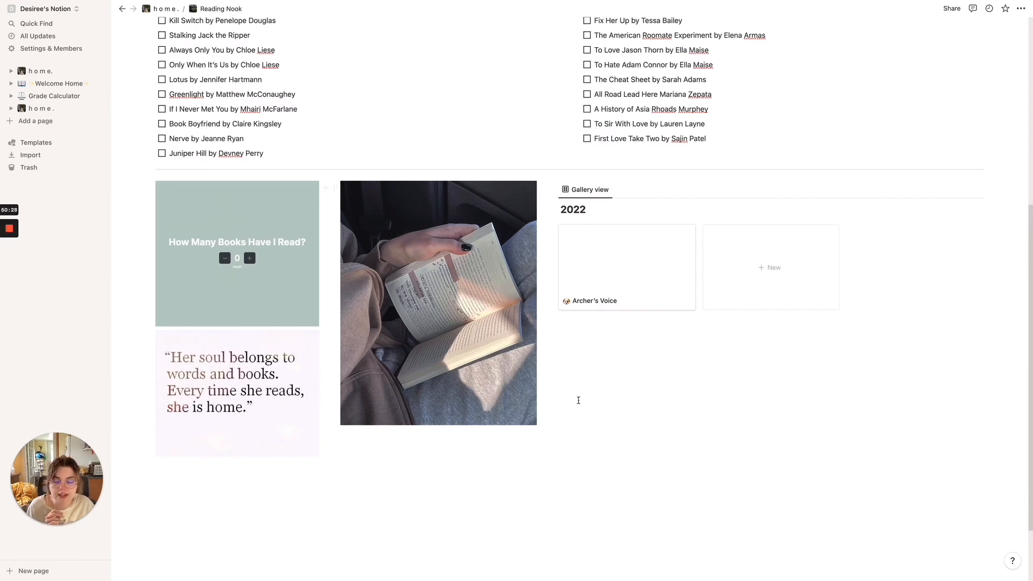
Widen the book photo's column further and add space between the book counter and the quote image.
{"action": "left_click_drag", "start_coordinate": [532, 318], "coordinate": [630, 392]}
{"action": "left_click", "coordinate": [545, 309]}
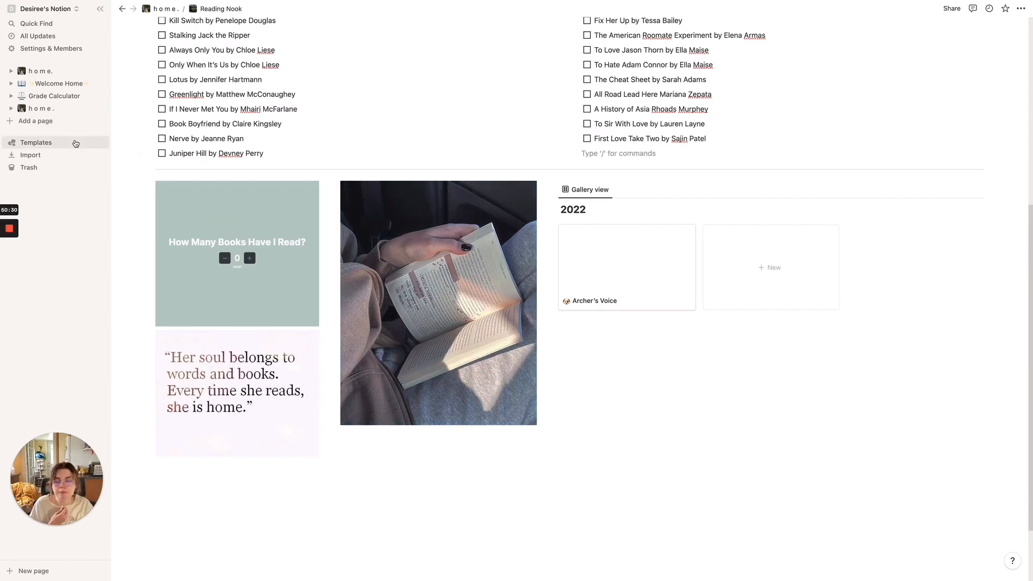
{"action": "scroll", "coordinate": [745, 352], "scroll_direction": "down", "scroll_amount": 3}
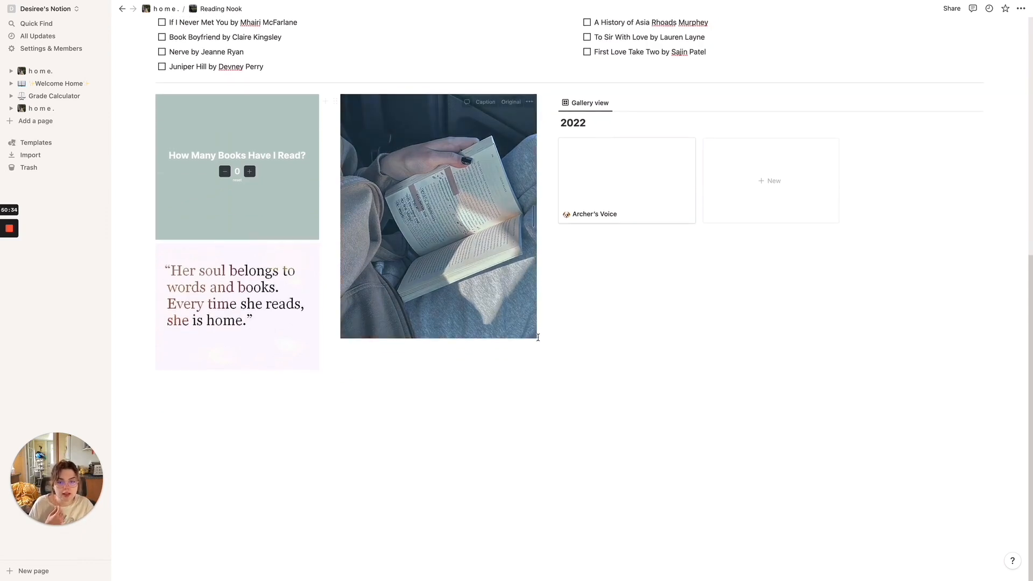
{"action": "left_click_drag", "start_coordinate": [549, 353], "coordinate": [560, 371]}
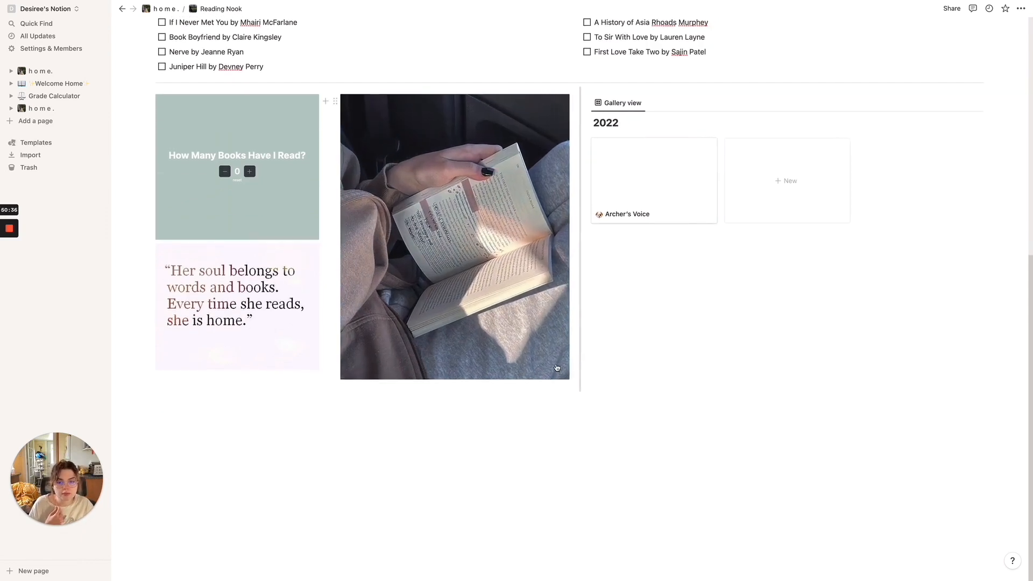
{"action": "left_click_drag", "start_coordinate": [291, 362], "coordinate": [306, 375]}
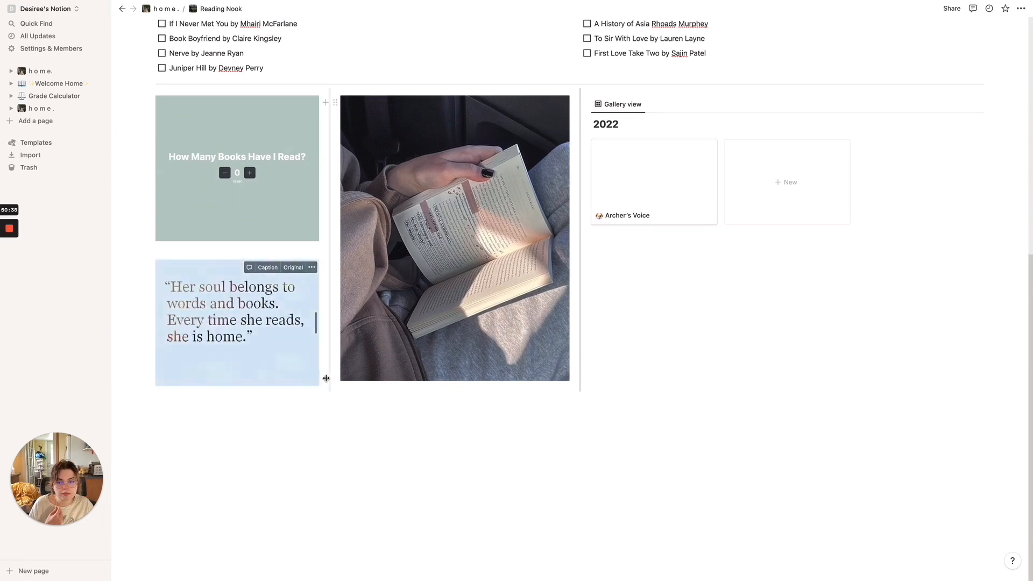
{"action": "left_click", "coordinate": [406, 411]}
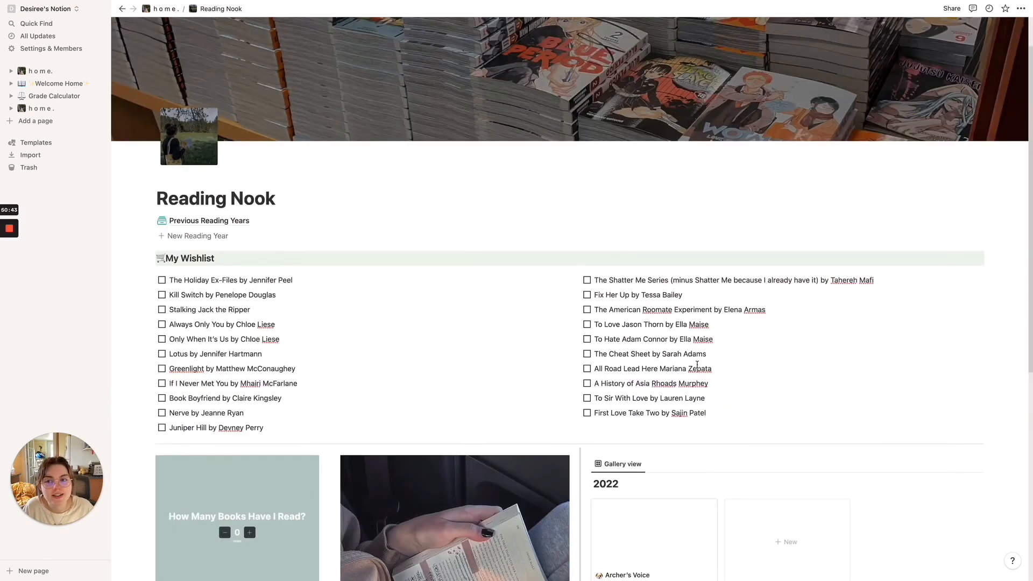
{"action": "scroll", "coordinate": [696, 362], "scroll_direction": "down", "scroll_amount": 10}
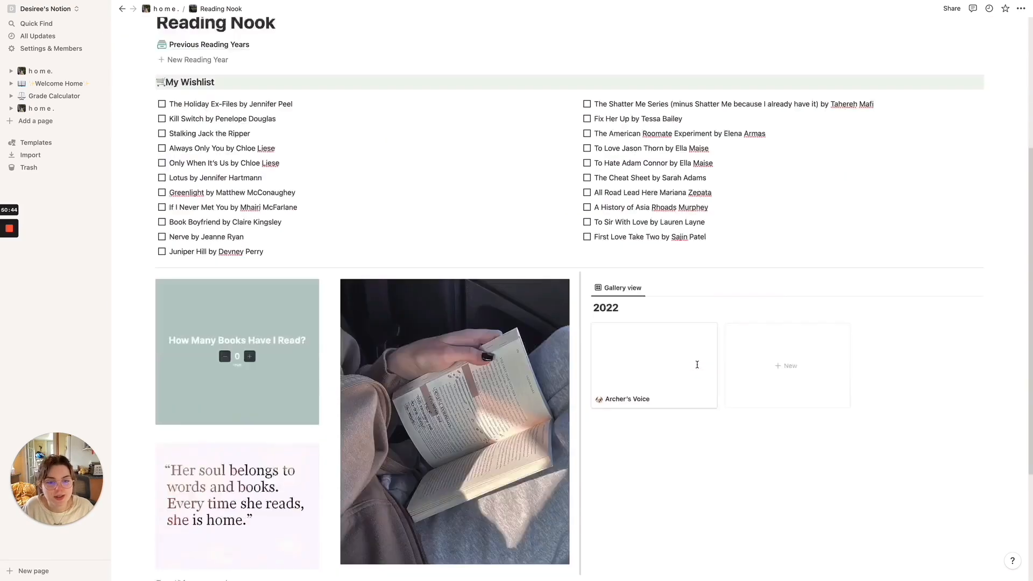
Open the Book Review 1 page in My Library Corner and copy all of its content below the title.
{"action": "left_click", "coordinate": [45, 74]}
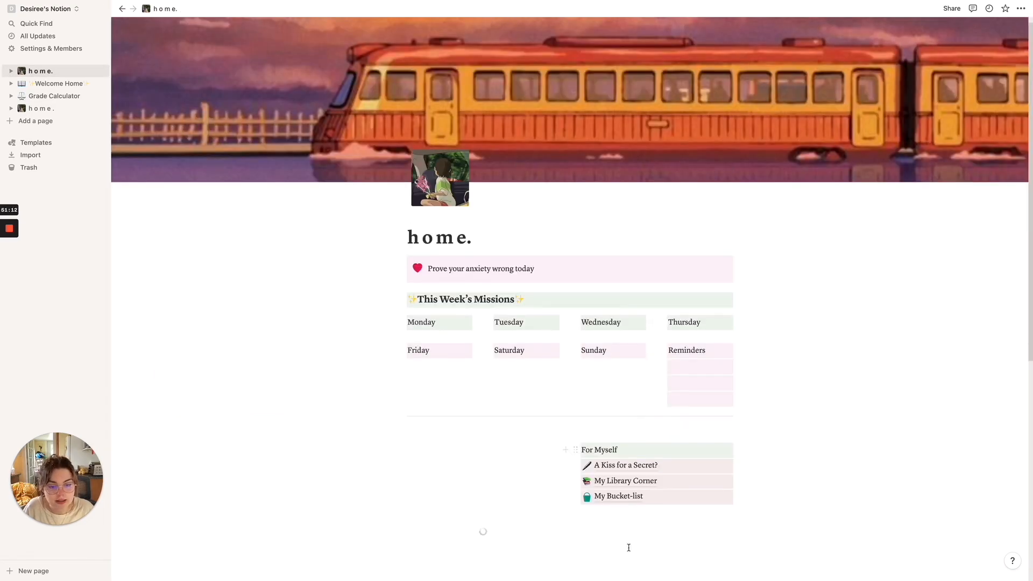
{"action": "left_click", "coordinate": [626, 481]}
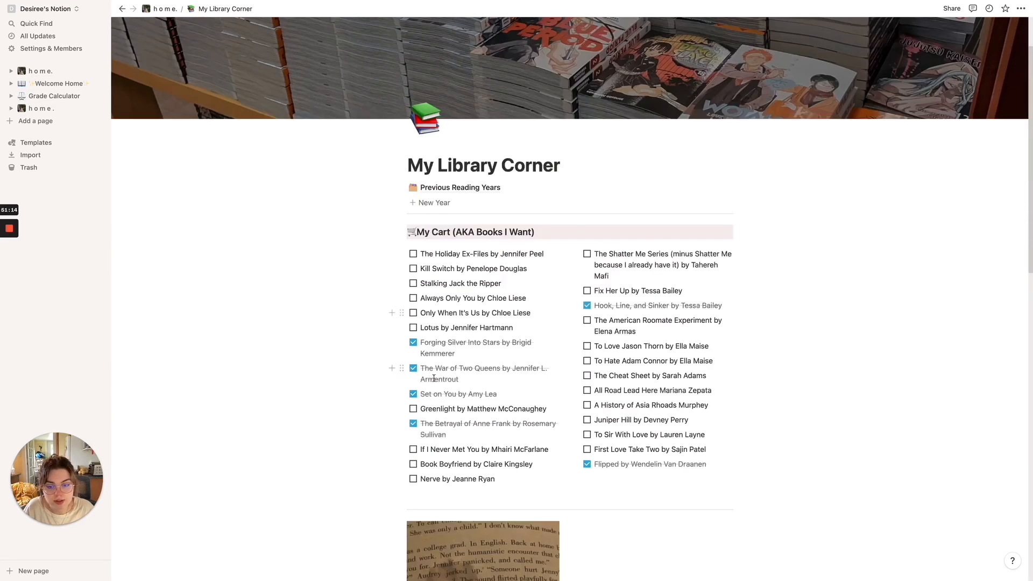
{"action": "scroll", "coordinate": [433, 378], "scroll_direction": "down", "scroll_amount": 10}
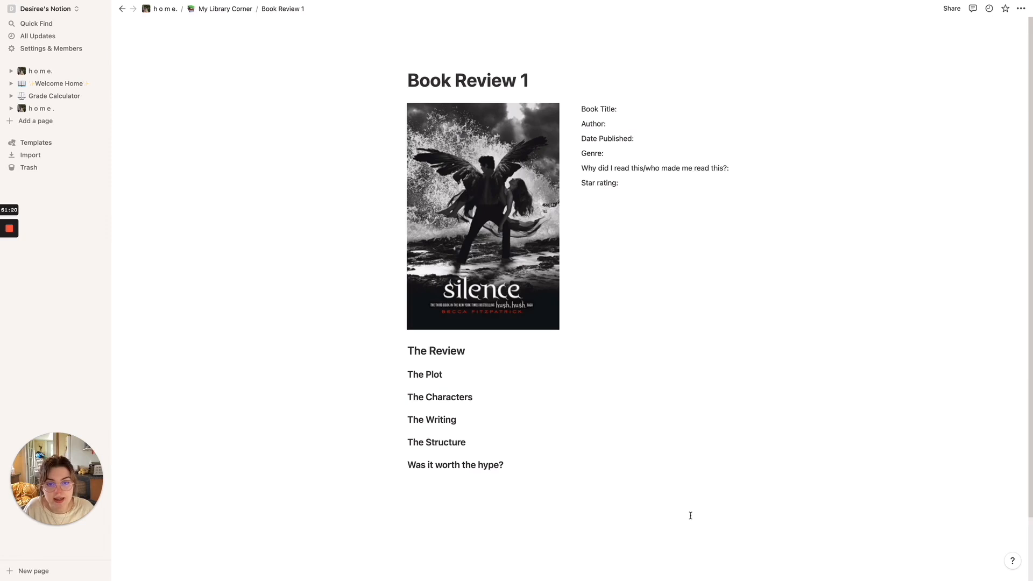
{"action": "left_click_drag", "start_coordinate": [687, 510], "coordinate": [424, 73]}
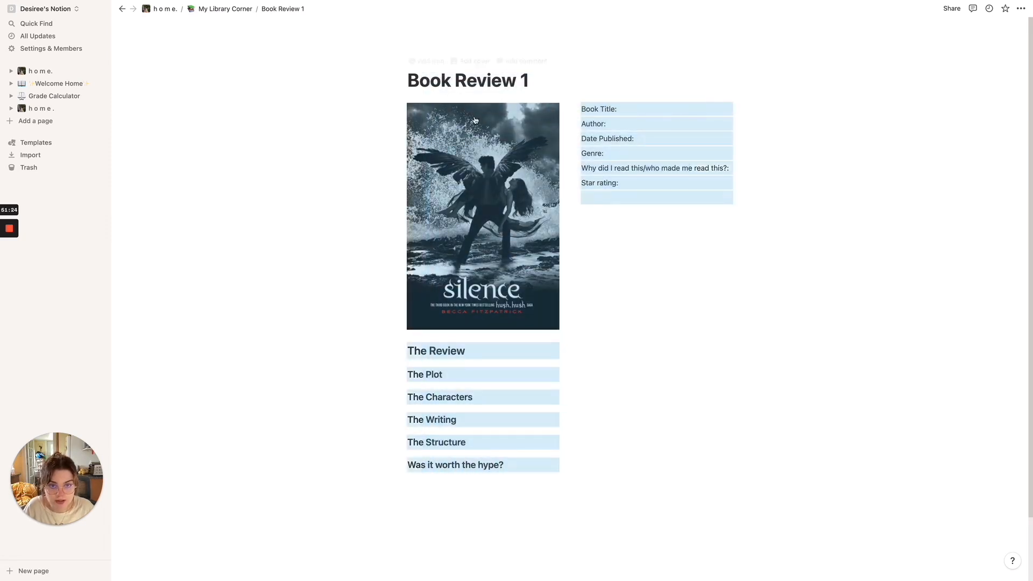
Add a new page below the columns of Reading Nook and paste the copied book review template into it.
{"action": "left_click", "coordinate": [41, 108]}
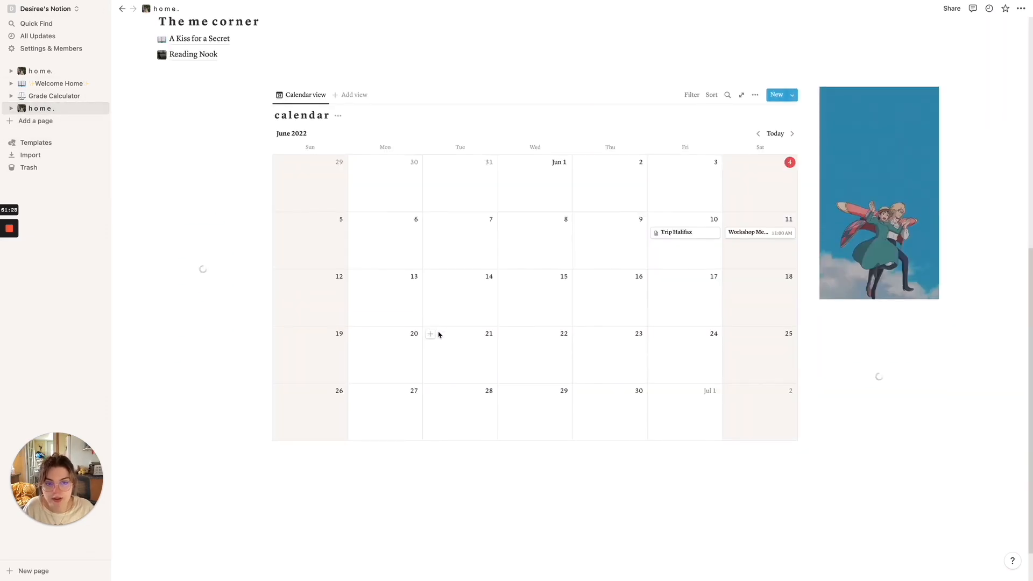
{"action": "left_click", "coordinate": [203, 318]}
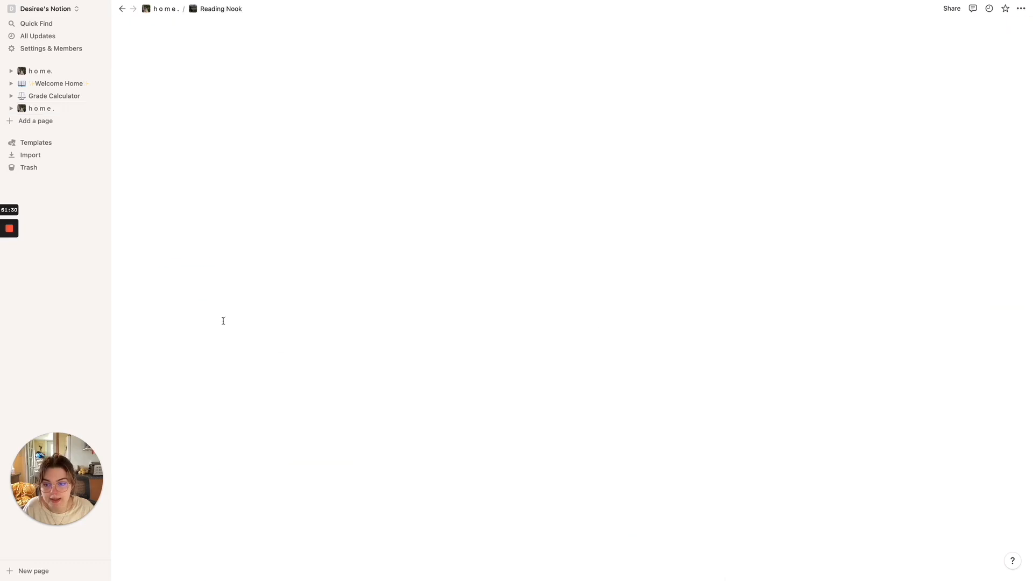
{"action": "scroll", "coordinate": [418, 450], "scroll_direction": "down", "scroll_amount": 10}
{"action": "left_click", "coordinate": [279, 428]}
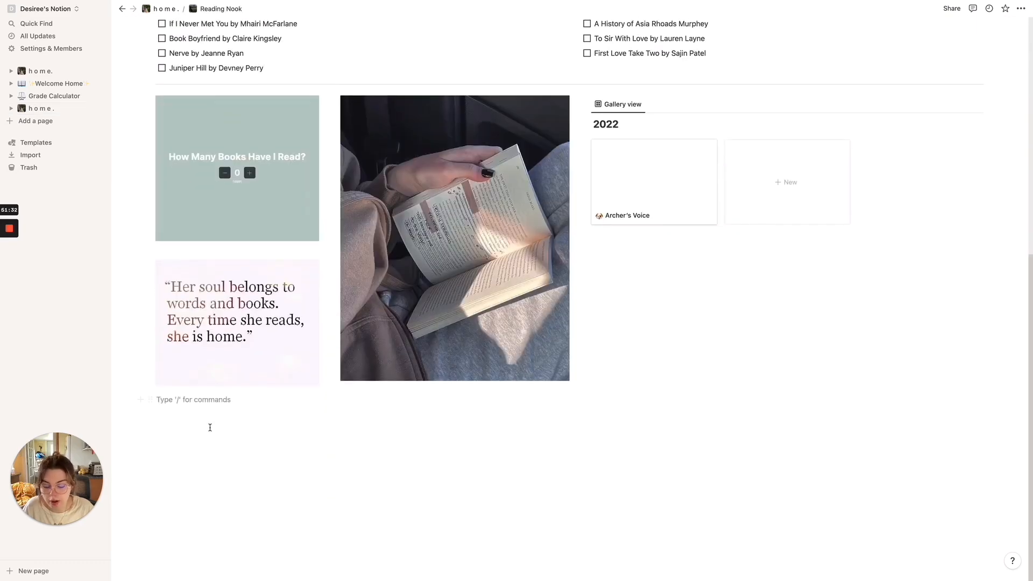
{"action": "type", "text": "/page"}
{"action": "key", "text": "Return"}
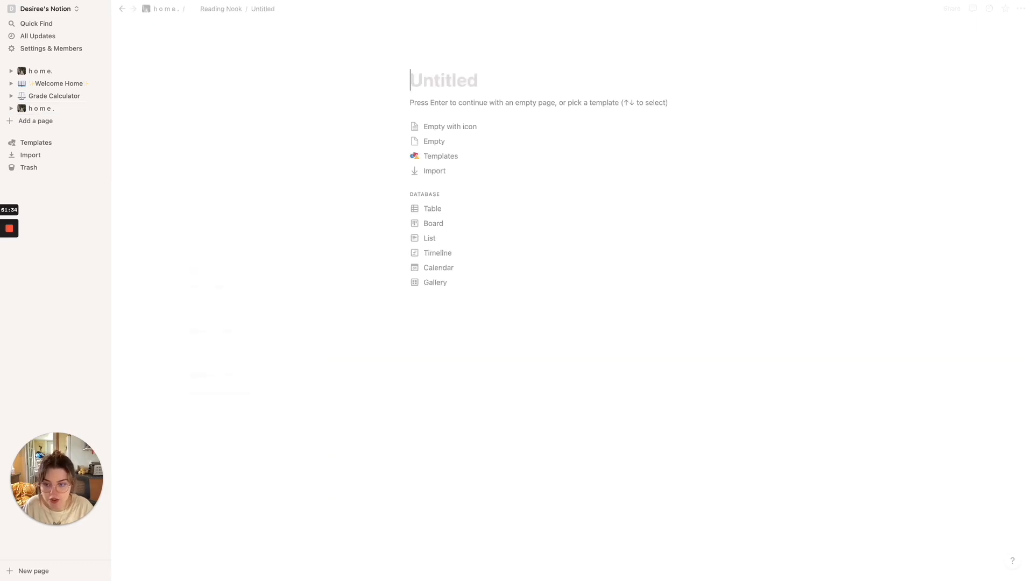
{"action": "key", "text": "super+v"}
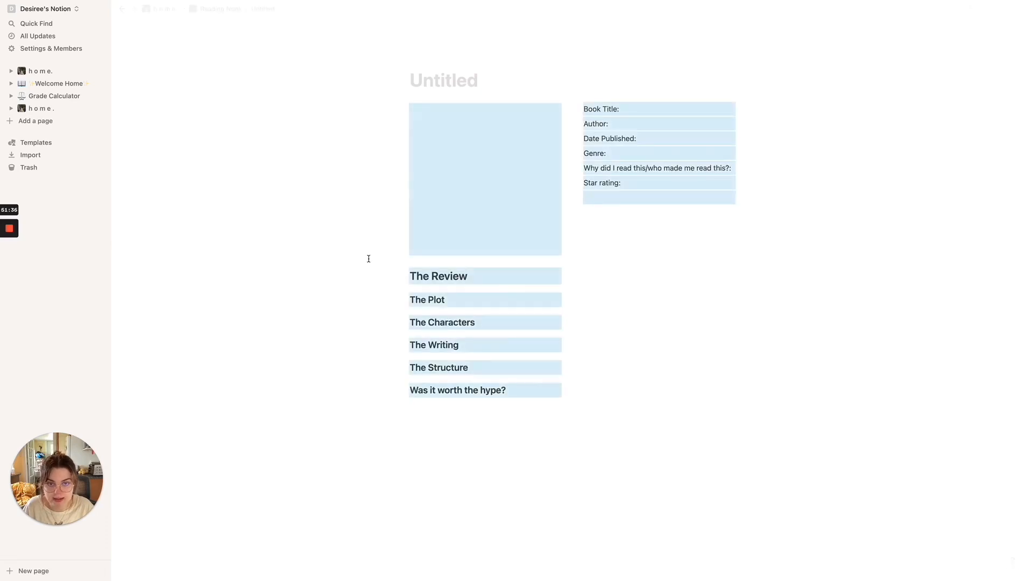
Try a sample "Star rating" line below the book details and remove it again.
{"action": "left_click", "coordinate": [621, 331]}
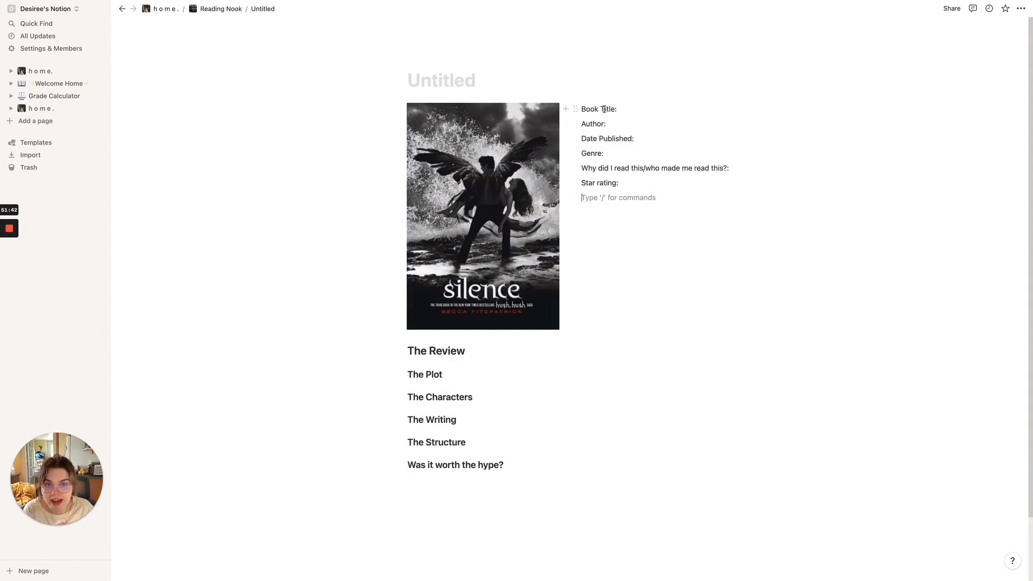
{"action": "type", "text": "Star rating"}
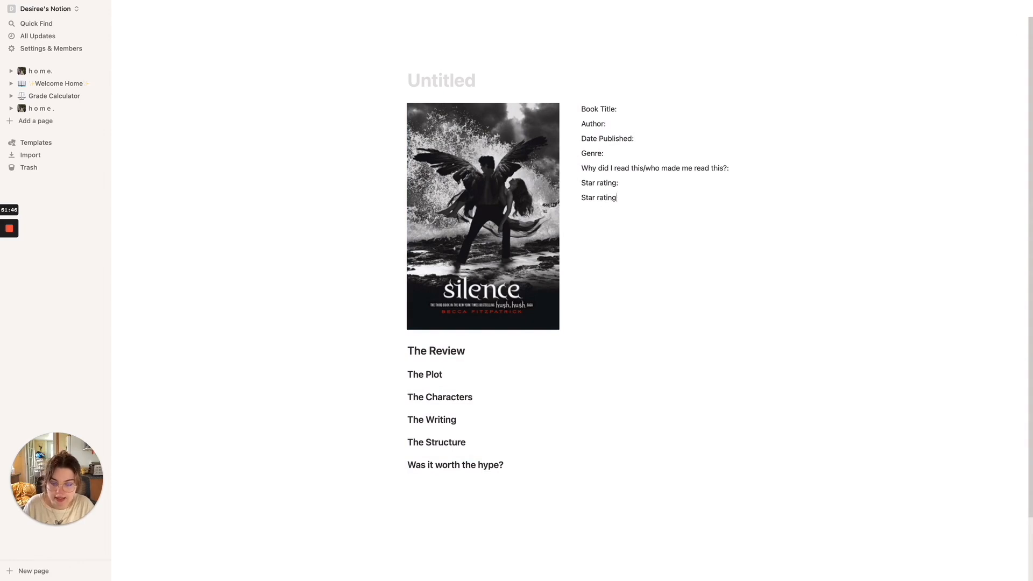
{"action": "key", "text": "BackSpace"}
{"action": "key", "text": "BackSpace"}
{"action": "key", "text": "BackSpace"}
{"action": "key", "text": "BackSpace"}
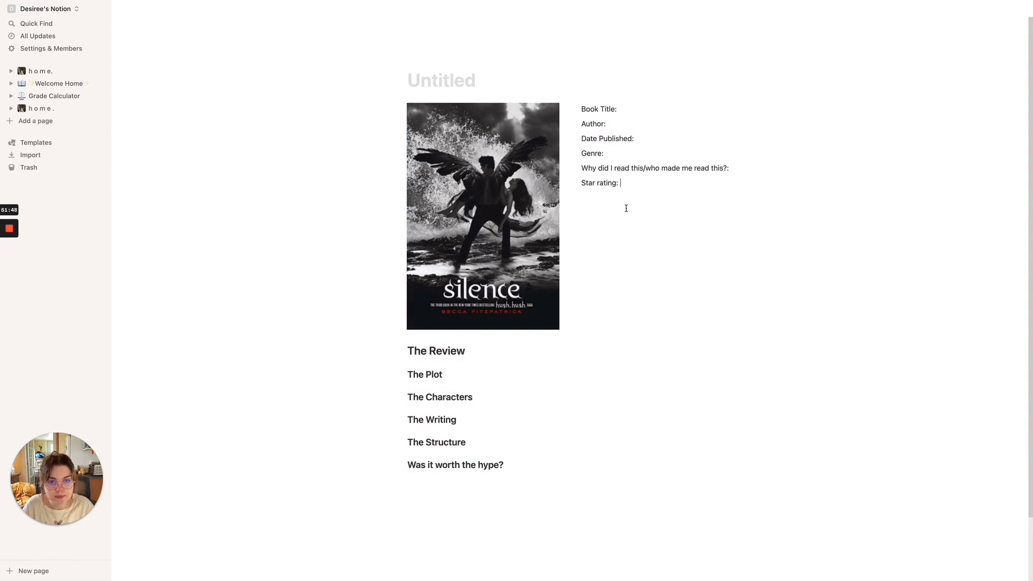
{"action": "key", "text": "Return"}
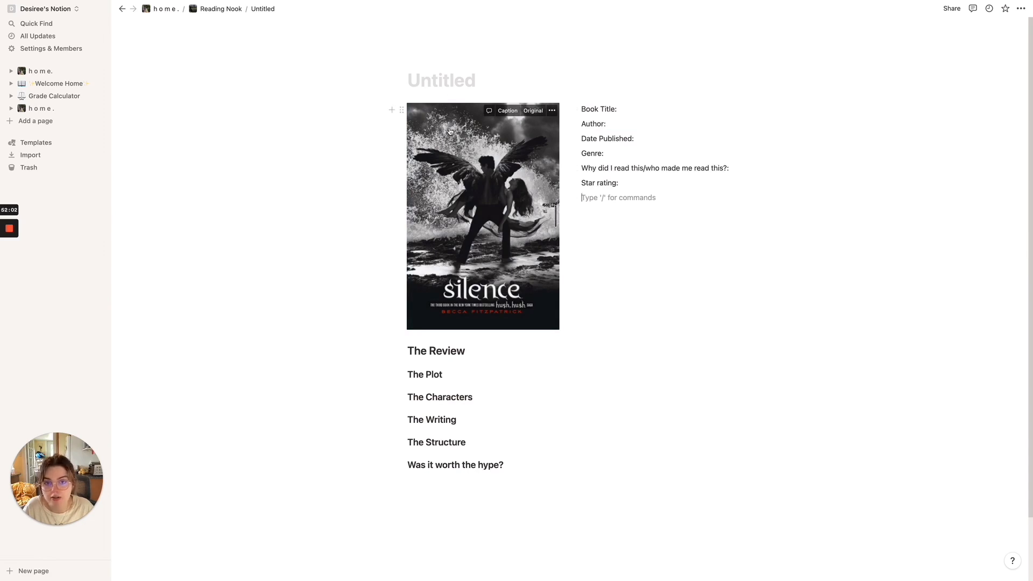
Try adding a caption to the book cover image.
{"action": "left_click", "coordinate": [507, 111]}
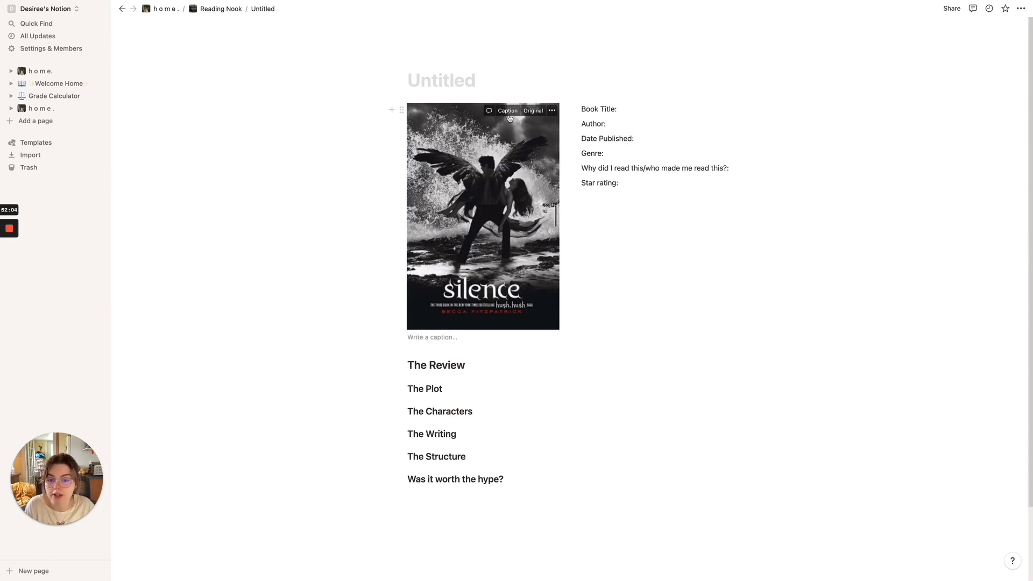
{"action": "left_click", "coordinate": [515, 140]}
{"action": "left_click", "coordinate": [609, 258]}
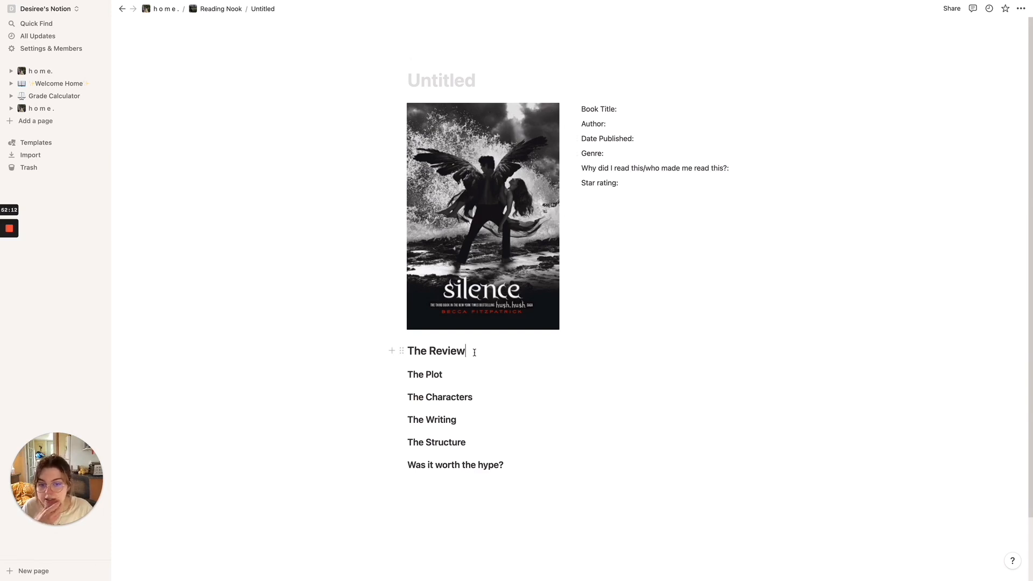
{"action": "left_click", "coordinate": [485, 479]}
{"action": "type", "text": "/heading"}
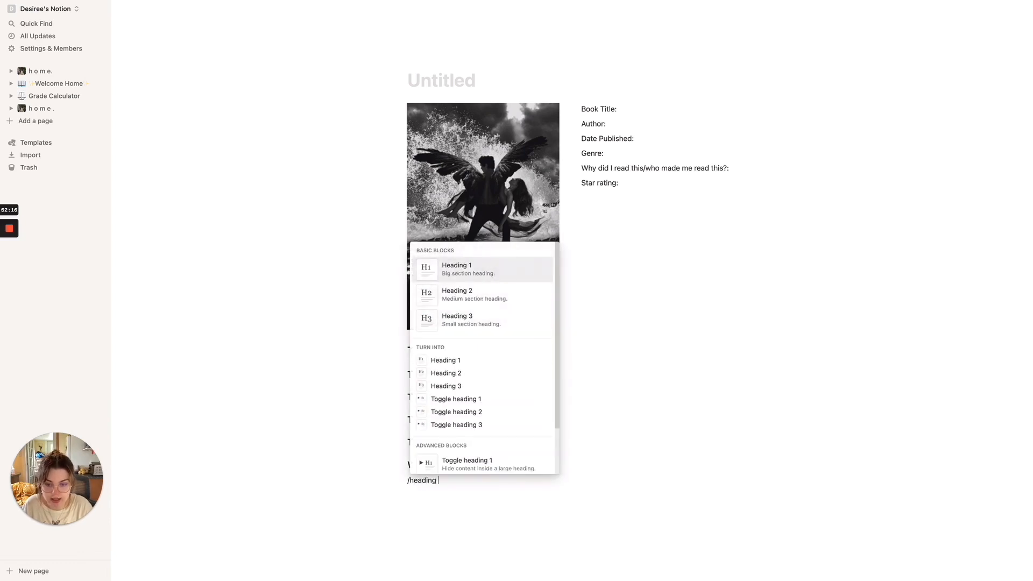
{"action": "key", "text": "Return"}
{"action": "key", "text": "BackSpace"}
{"action": "type", "text": "/headi"}
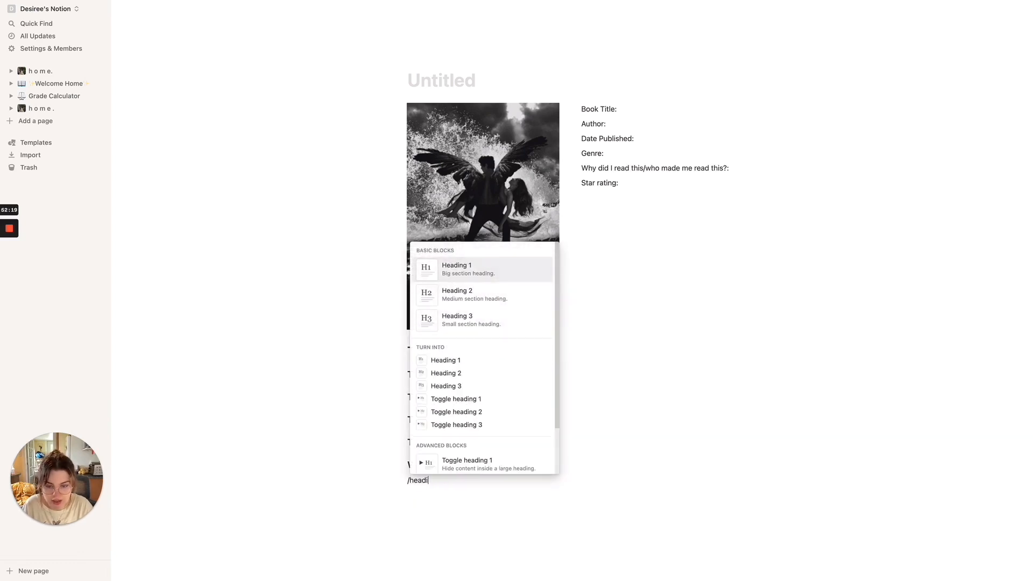
{"action": "key", "text": "Return"}
{"action": "key", "text": "BackSpace"}
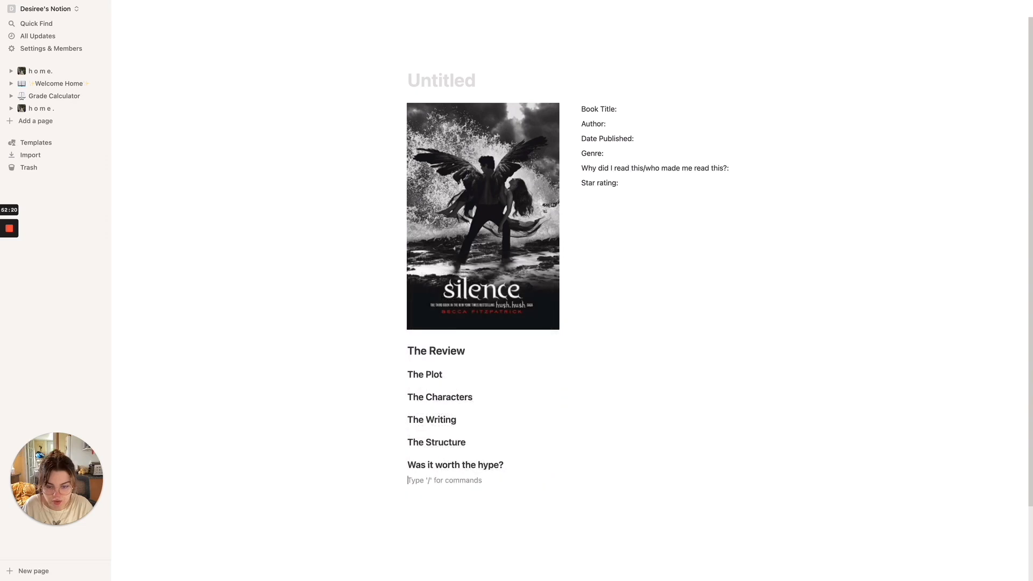
Try a sample heading "The Review:" with a Heading 3 "The Plot" below the template, and delete both.
{"action": "type", "text": "/heading"}
{"action": "key", "text": "Return"}
{"action": "type", "text": "The Review:"}
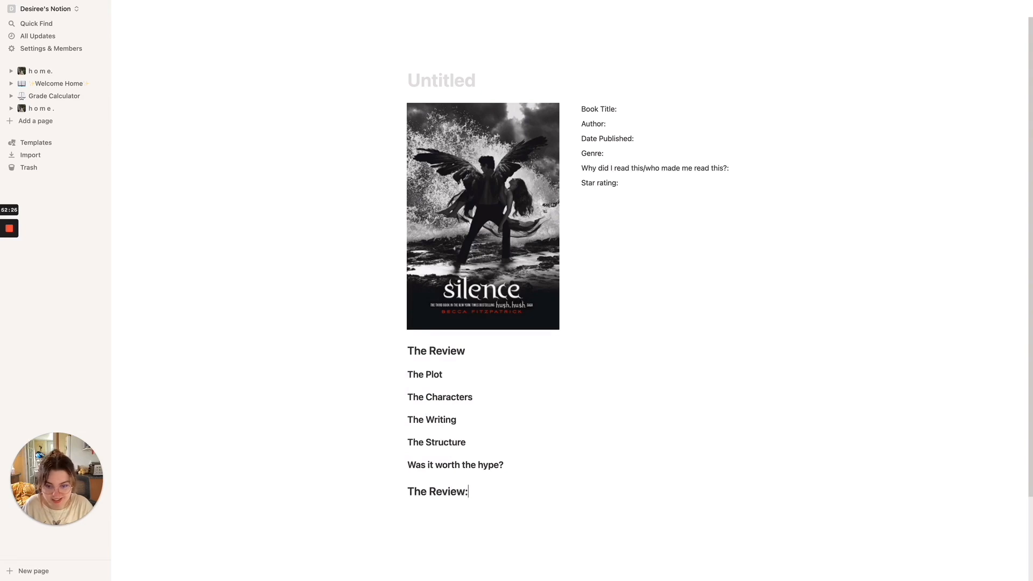
{"action": "key", "text": "Return"}
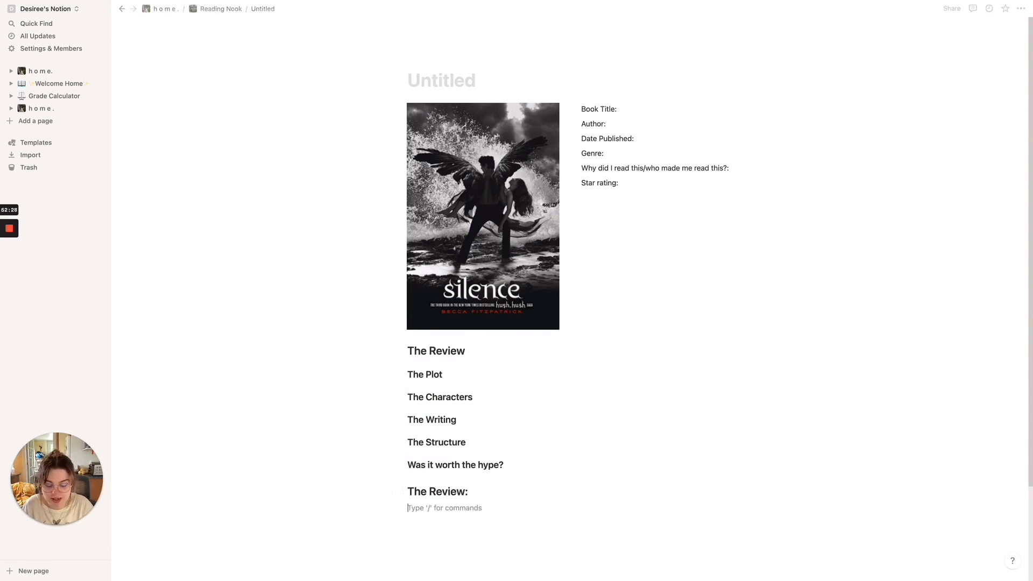
{"action": "type", "text": "/heading 3"}
{"action": "key", "text": "Return"}
{"action": "type", "text": "The Plot"}
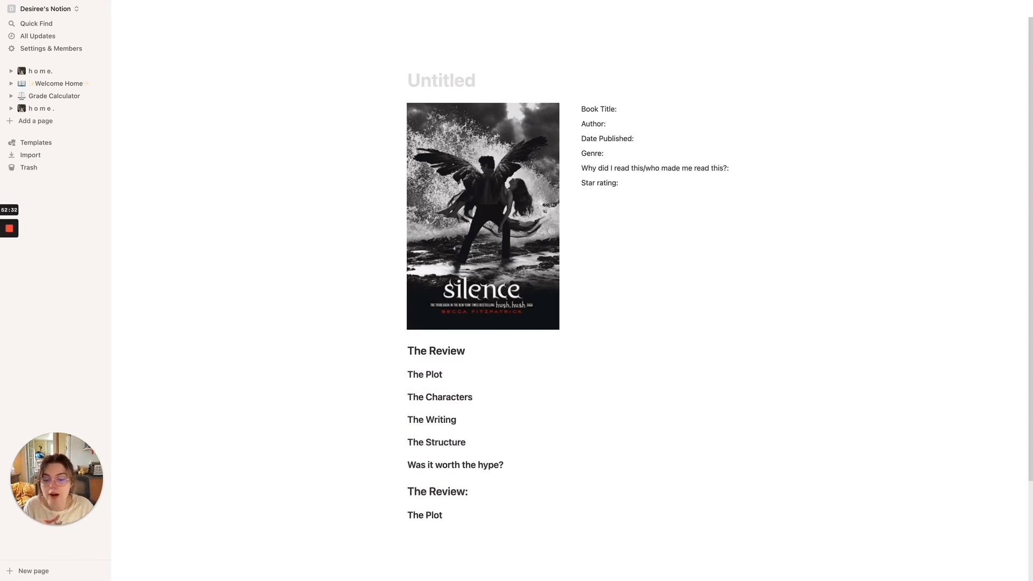
{"action": "left_click_drag", "start_coordinate": [570, 558], "coordinate": [380, 443]}
{"action": "key", "text": "BackSpace"}
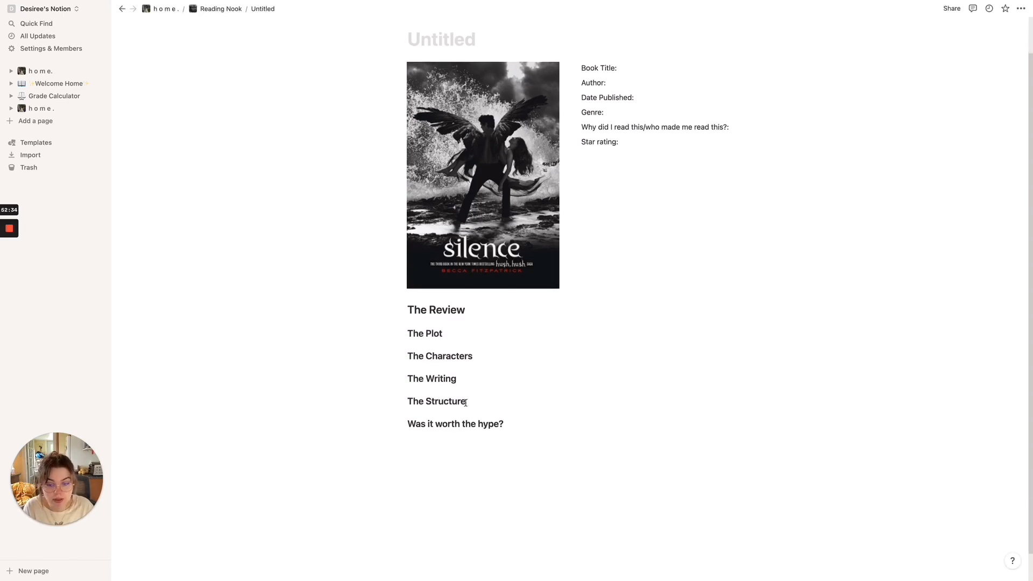
Set the review page's font style to Serif and turn on full width.
{"action": "left_click", "coordinate": [1020, 9]}
{"action": "left_click", "coordinate": [972, 47]}
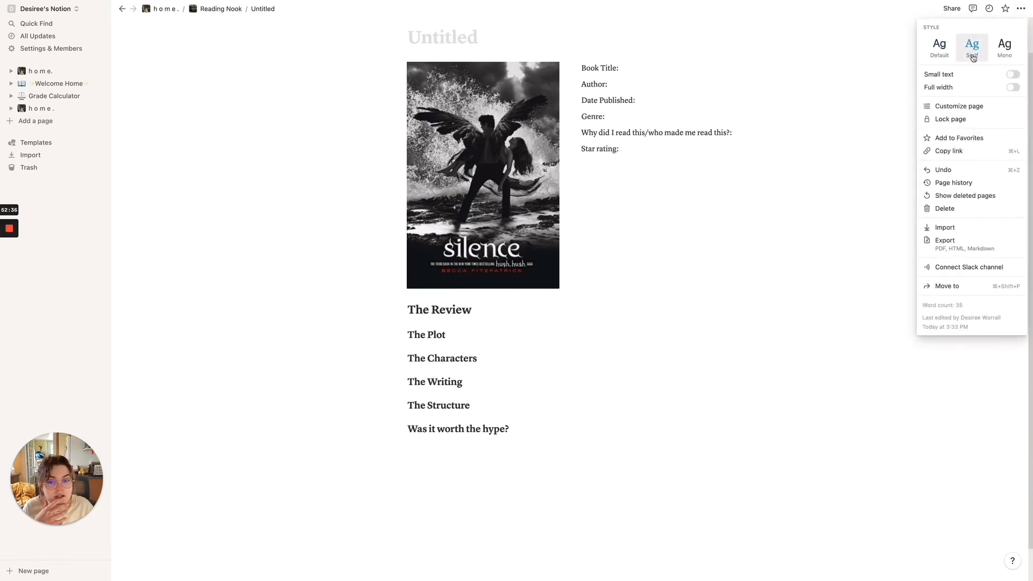
{"action": "left_click", "coordinate": [1012, 87]}
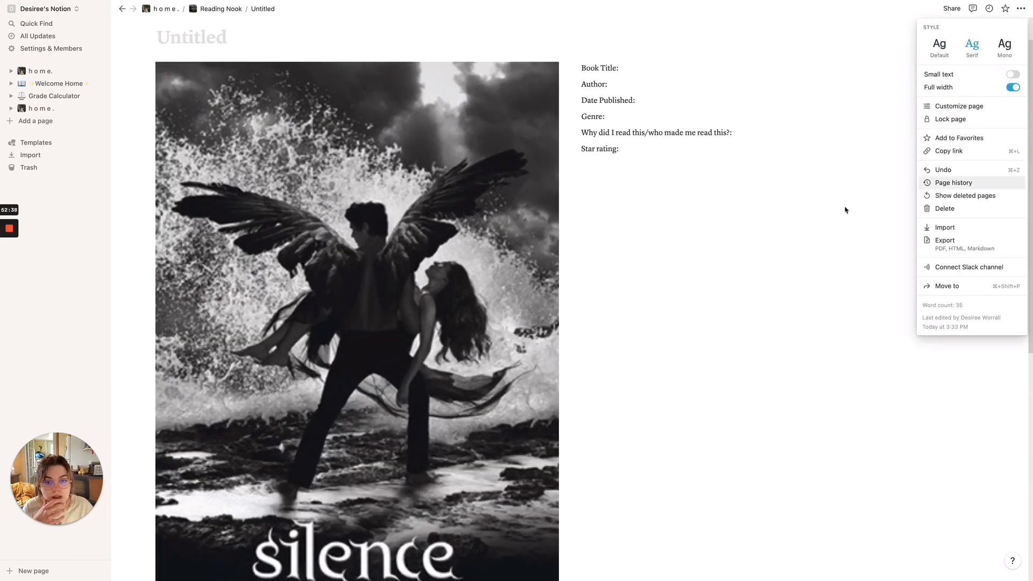
Shrink the Silence cover image by narrowing its column to a small thumbnail width beside the book details.
{"action": "left_click", "coordinate": [653, 410]}
{"action": "scroll", "coordinate": [592, 408], "scroll_direction": "down", "scroll_amount": 5}
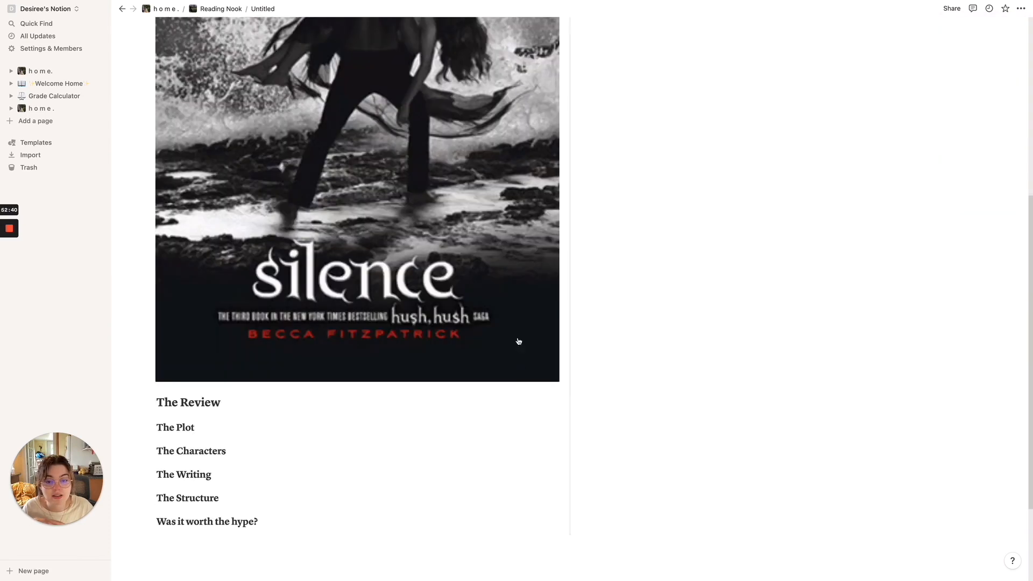
{"action": "left_click_drag", "start_coordinate": [560, 381], "coordinate": [371, 175]}
{"action": "left_click_drag", "start_coordinate": [308, 172], "coordinate": [266, 171]}
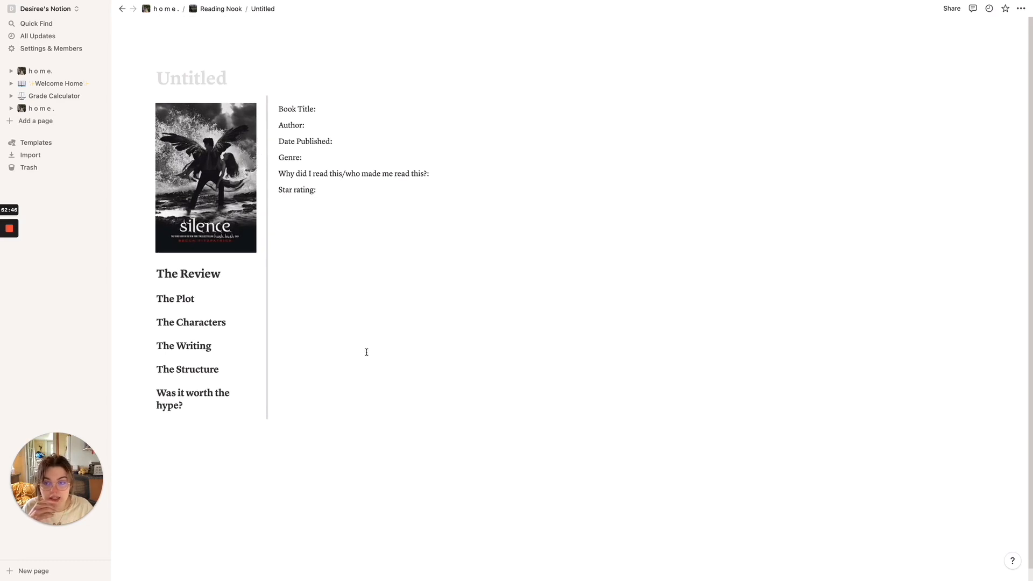
Title the page "Book Review" and give it a black pen emoji found with "pen" as its icon.
{"action": "type", "text": "Book Review"}
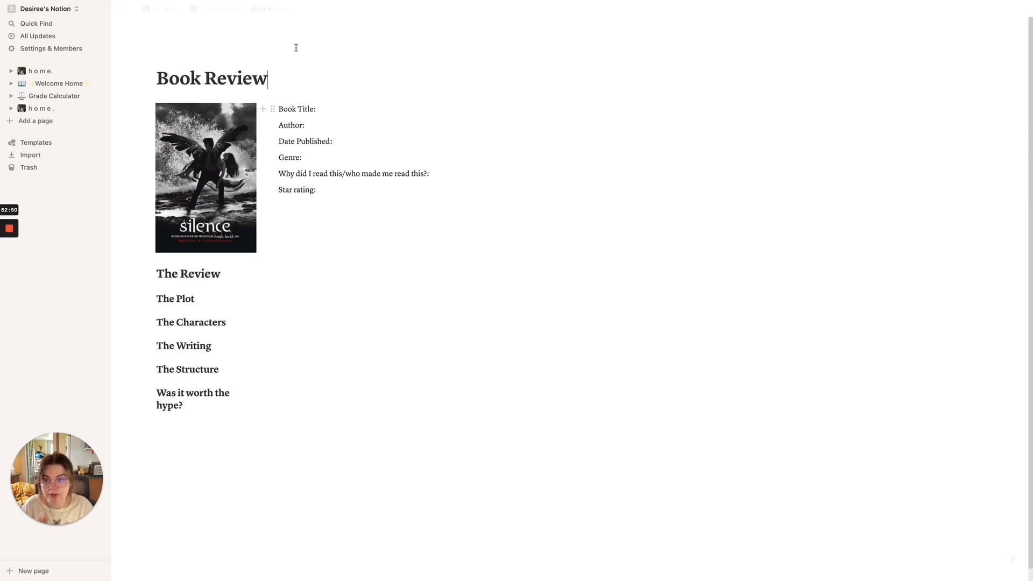
{"action": "left_click", "coordinate": [192, 63]}
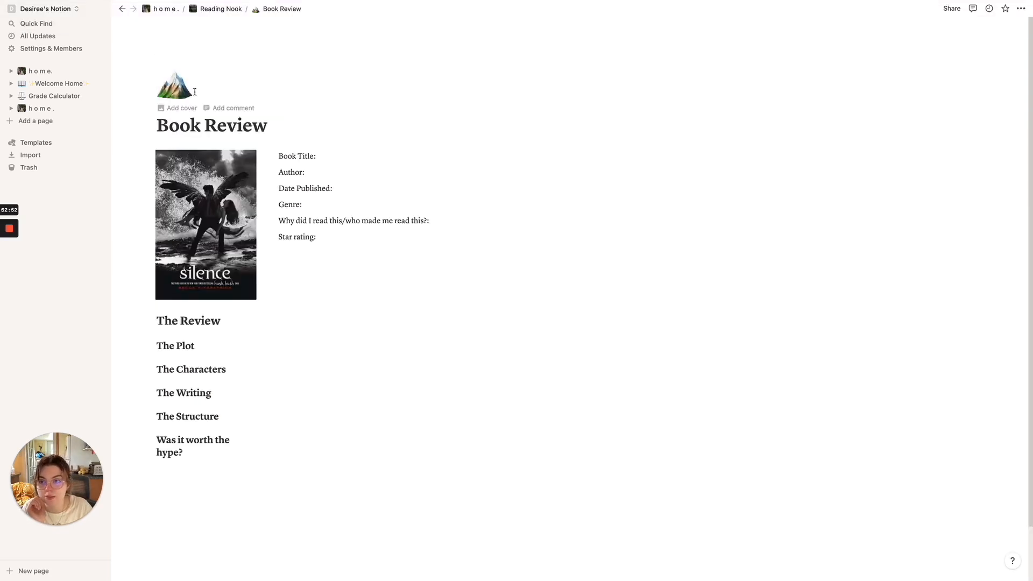
{"action": "left_click", "coordinate": [174, 86]}
{"action": "type", "text": "pen"}
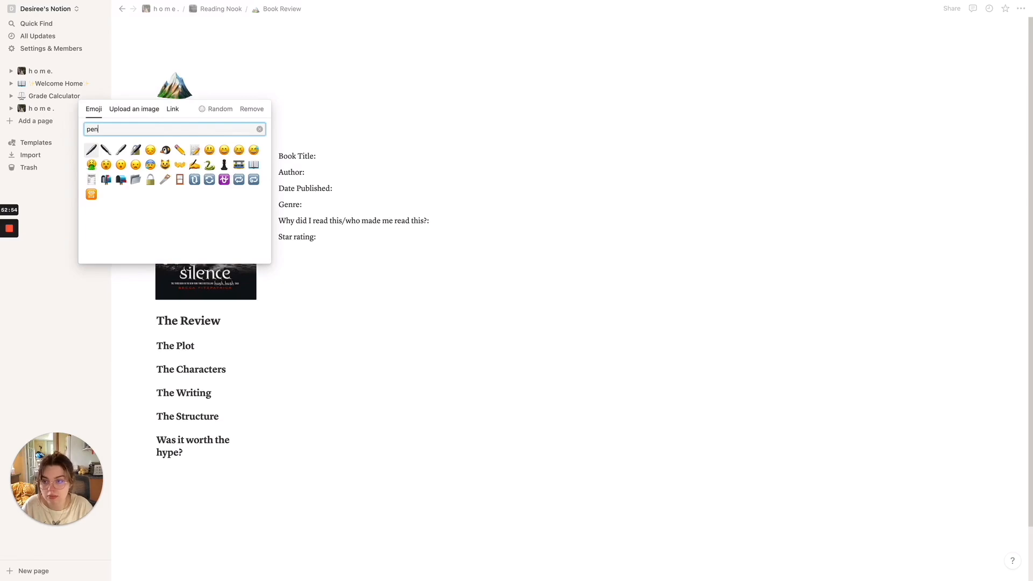
{"action": "left_click", "coordinate": [105, 150]}
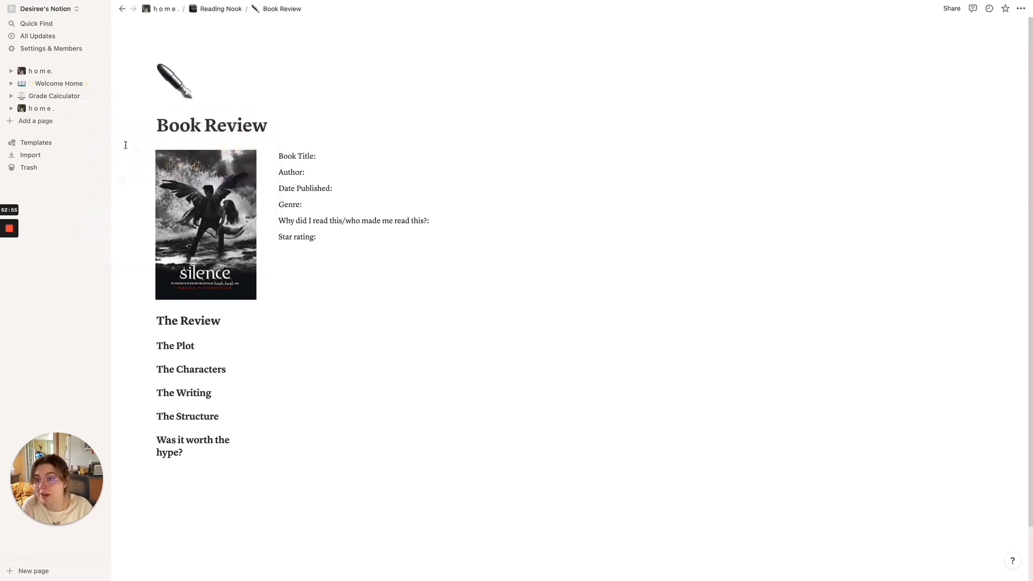
Return to the Reading Nook page and insert a template button below the Book Review page link.
{"action": "left_click", "coordinate": [221, 9]}
{"action": "scroll", "coordinate": [379, 259], "scroll_direction": "down", "scroll_amount": 8}
{"action": "scroll", "coordinate": [382, 265], "scroll_direction": "up", "scroll_amount": 3}
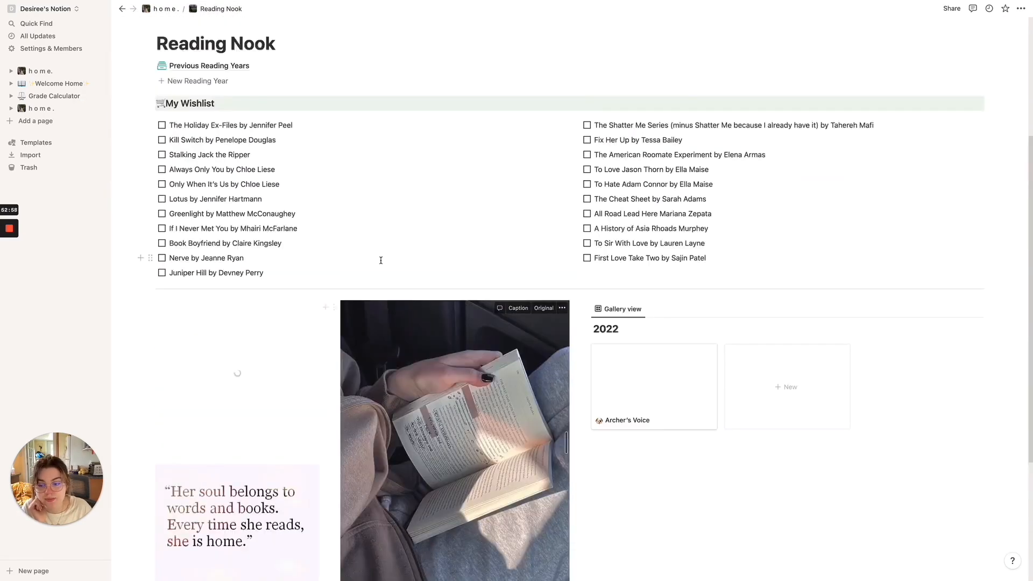
{"action": "scroll", "coordinate": [381, 261], "scroll_direction": "down", "scroll_amount": 4}
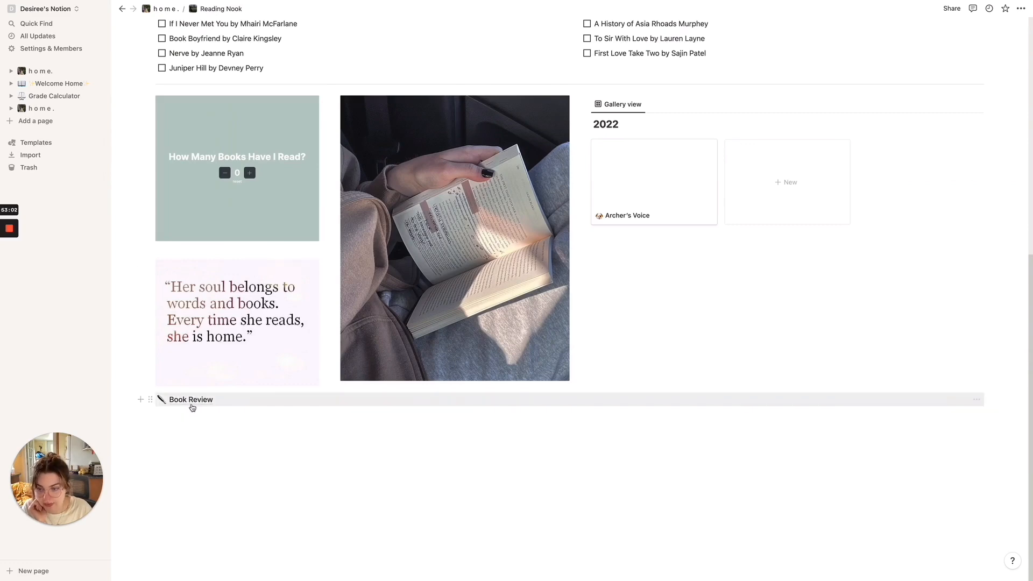
{"action": "left_click", "coordinate": [193, 425]}
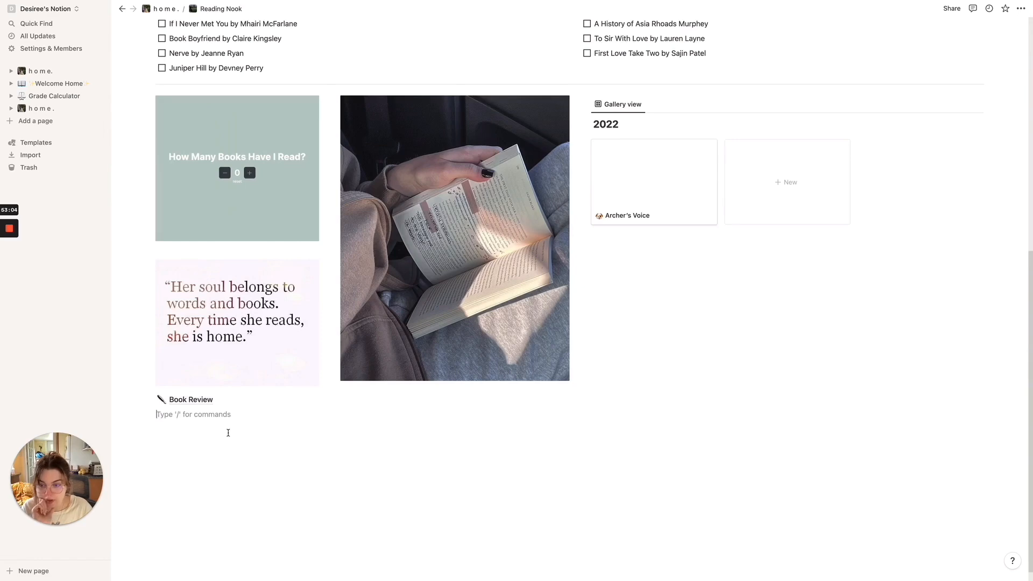
{"action": "type", "text": "/temp"}
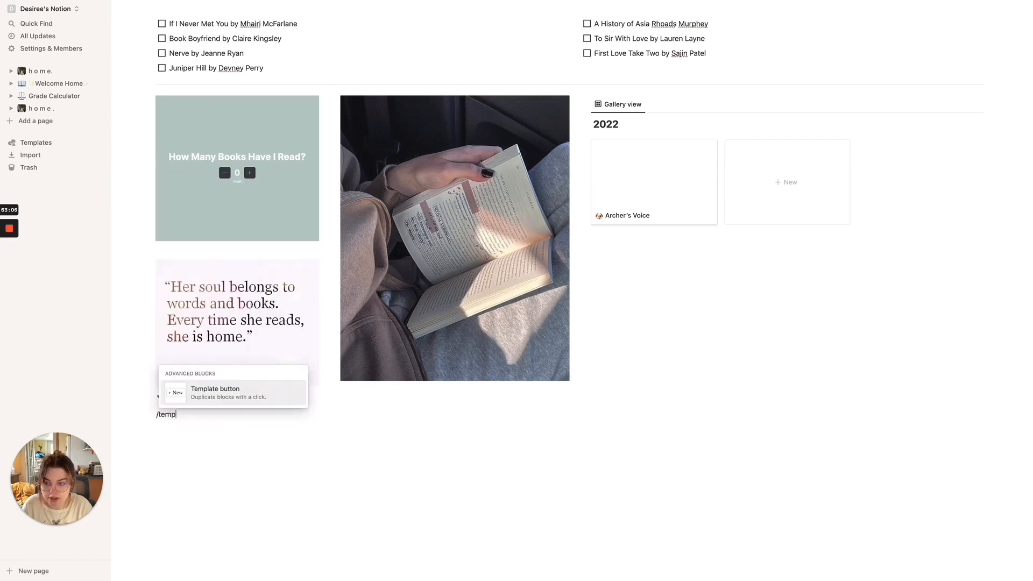
{"action": "key", "text": "Return"}
Name the template button "Write a new review".
{"action": "left_click_drag", "start_coordinate": [249, 487], "coordinate": [165, 487]}
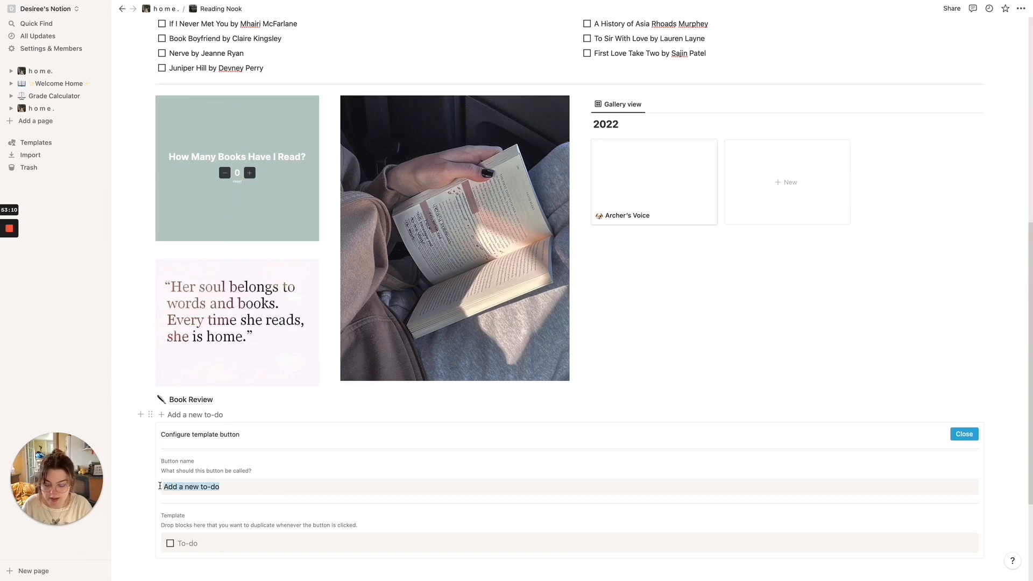
{"action": "type", "text": "Cre"}
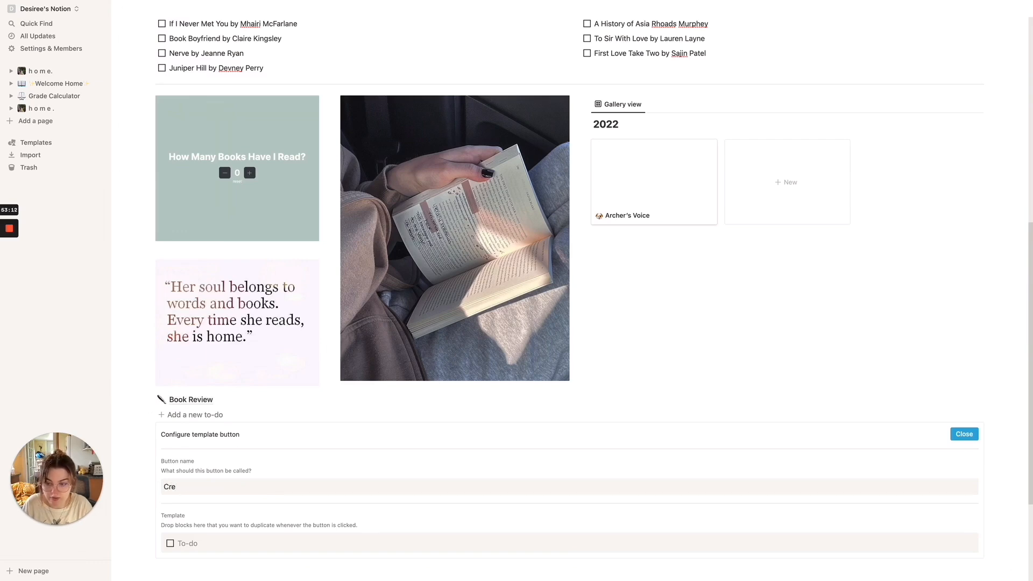
{"action": "key", "text": "super+z"}
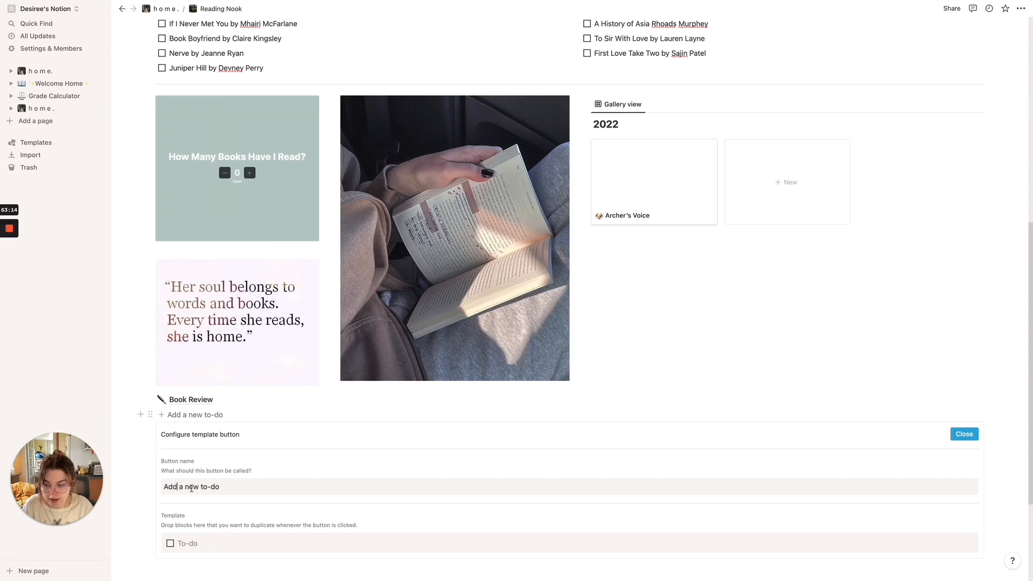
{"action": "triple_click", "coordinate": [190, 488]}
{"action": "type", "text": "Wrt"}
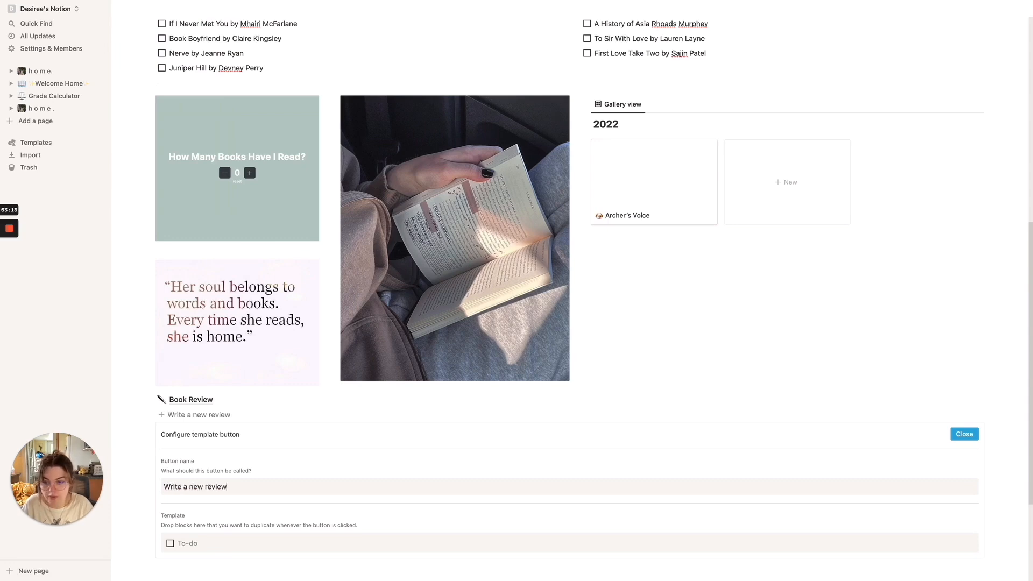
Replace the template's default to-do with the Book Review page and close the template button configuration.
{"action": "scroll", "coordinate": [172, 541], "scroll_direction": "down", "scroll_amount": 2}
{"action": "key", "text": "BackSpace"}
{"action": "key", "text": "BackSpace"}
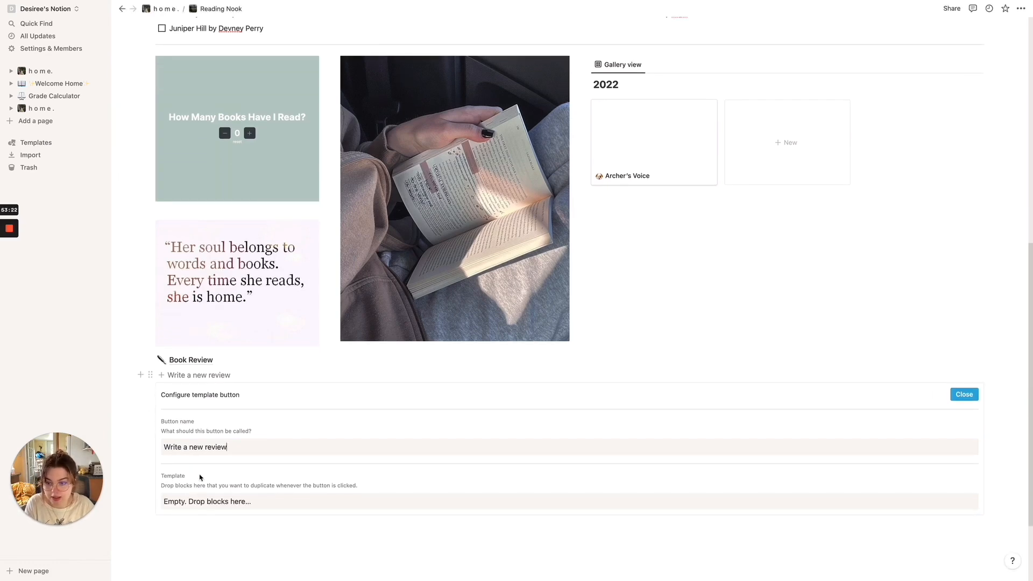
{"action": "key", "text": "Escape"}
{"action": "left_click", "coordinate": [234, 521]}
{"action": "left_click", "coordinate": [192, 500]}
{"action": "left_click", "coordinate": [228, 529]}
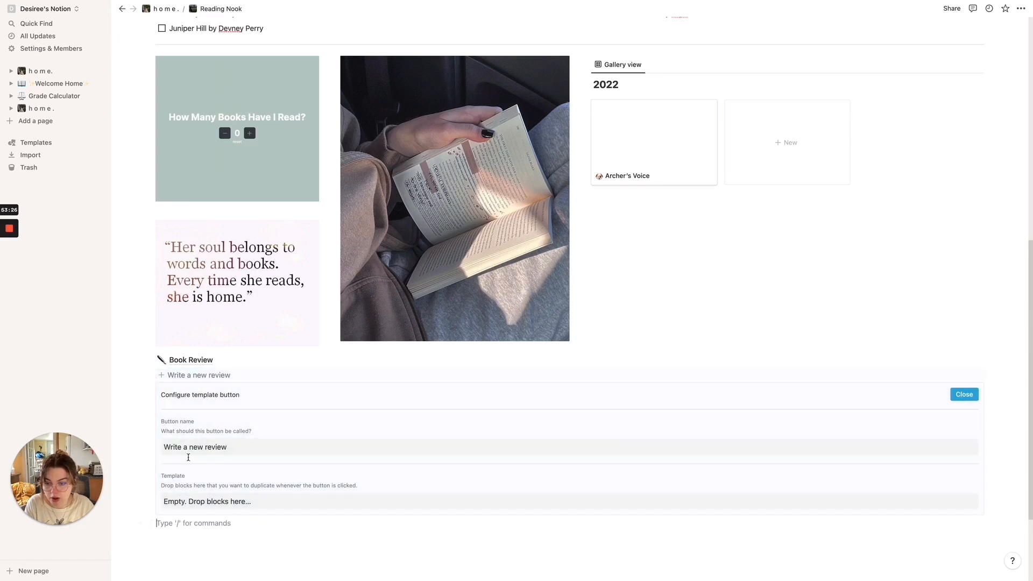
{"action": "left_click_drag", "start_coordinate": [150, 362], "coordinate": [179, 502]}
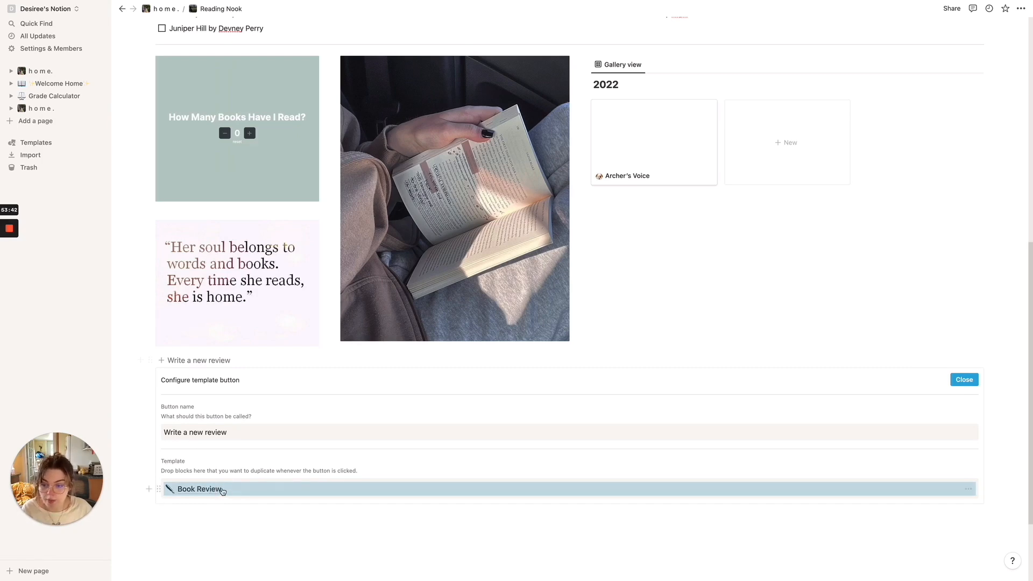
{"action": "left_click", "coordinate": [963, 379]}
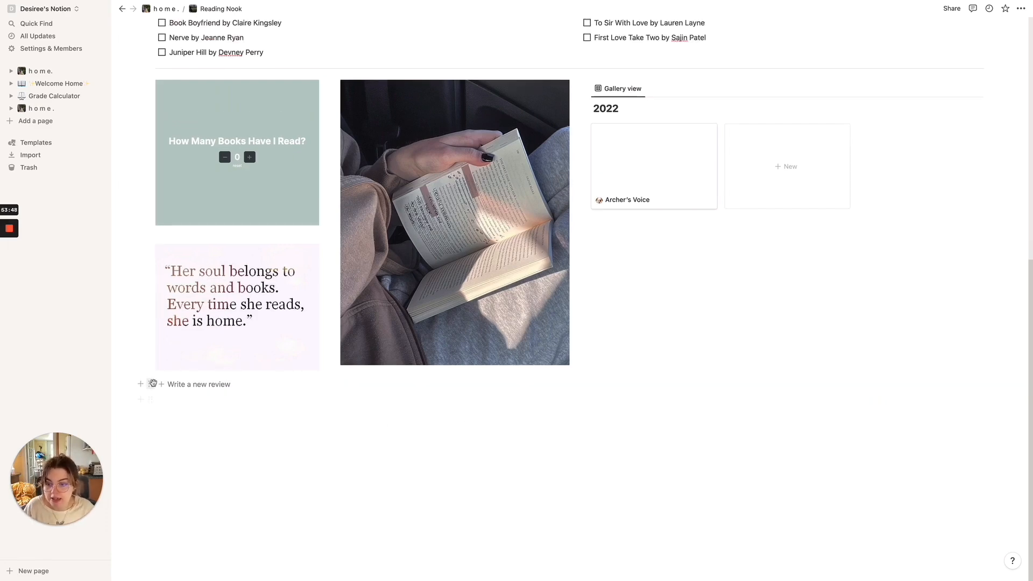
Move the "Write a new review" button under the 2022 gallery and place a new text block directly above it.
{"action": "left_click_drag", "start_coordinate": [150, 384], "coordinate": [652, 350]}
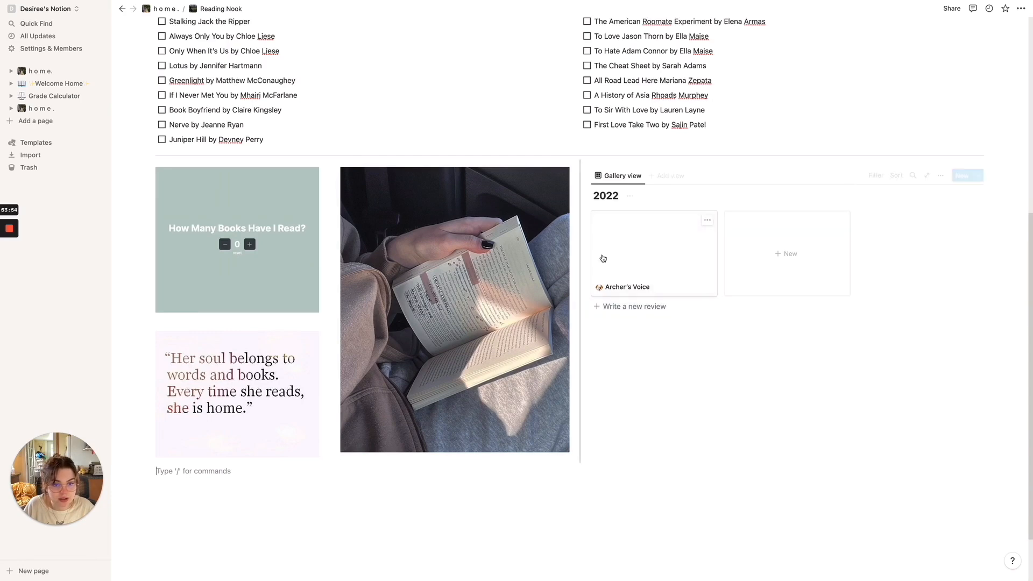
{"action": "left_click", "coordinate": [573, 306]}
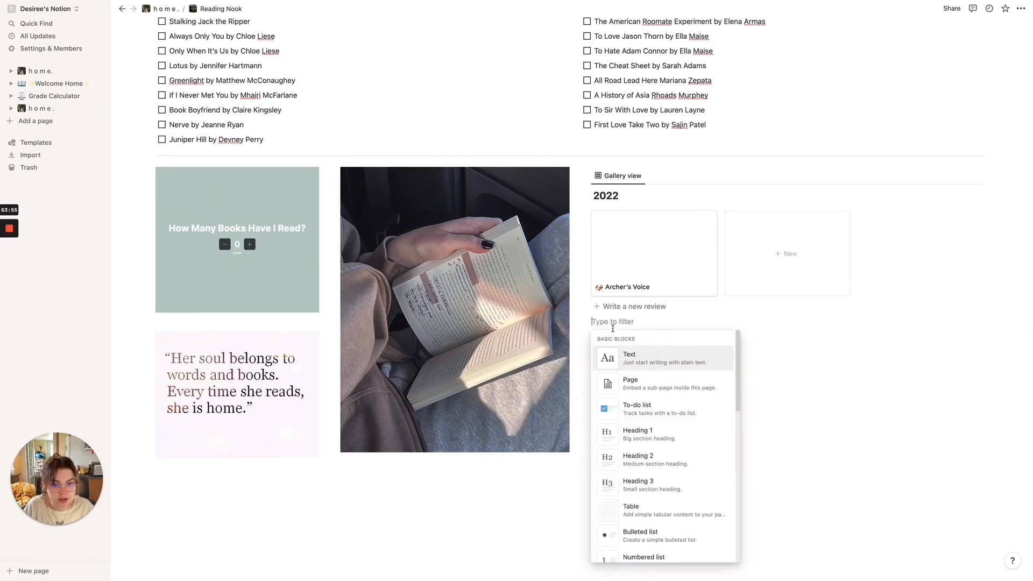
{"action": "left_click", "coordinate": [628, 359]}
{"action": "left_click_drag", "start_coordinate": [587, 317], "coordinate": [608, 311]}
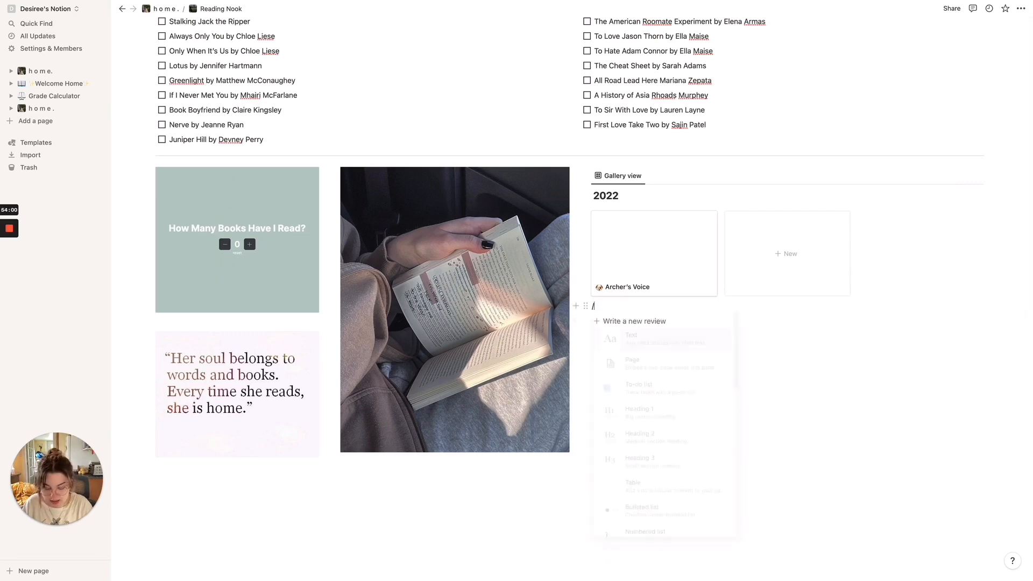
Turn the block above the review button into a Heading 3 reading "r e v i e w s".
{"action": "type", "text": "/eading"}
{"action": "key", "text": "BackSpace"}
{"action": "key", "text": "BackSpace"}
{"action": "key", "text": "BackSpace"}
{"action": "key", "text": "BackSpace"}
{"action": "key", "text": "BackSpace"}
{"action": "key", "text": "BackSpace"}
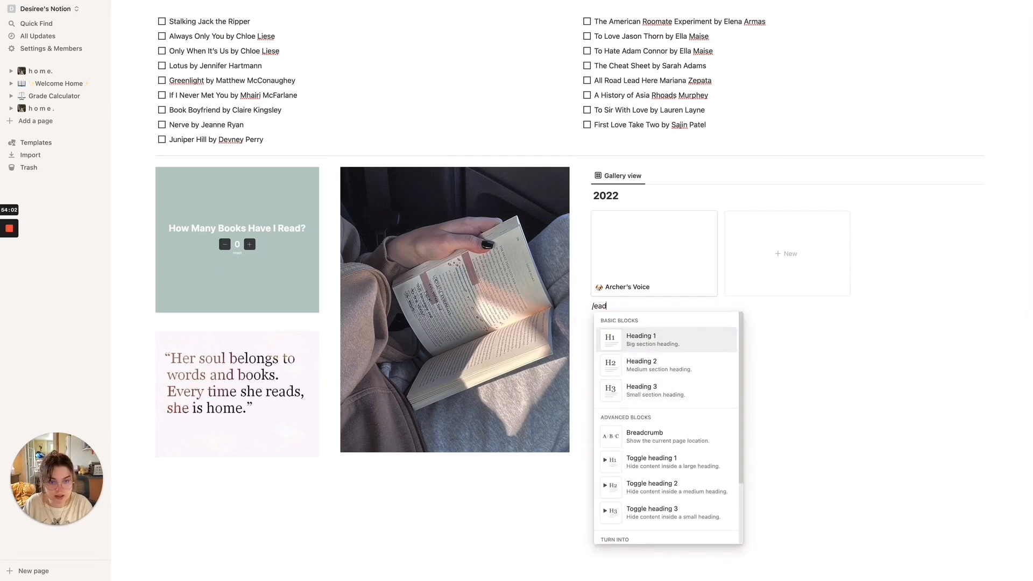
{"action": "type", "text": "heading"}
{"action": "key", "text": "Down"}
{"action": "key", "text": "Down"}
{"action": "key", "text": "Return"}
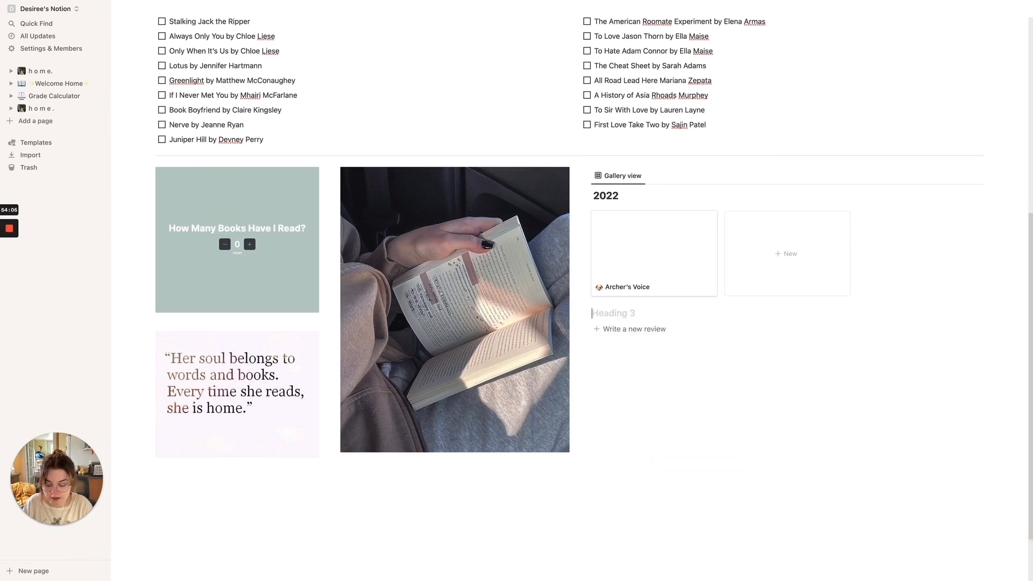
{"action": "type", "text": "r e v i e w s"}
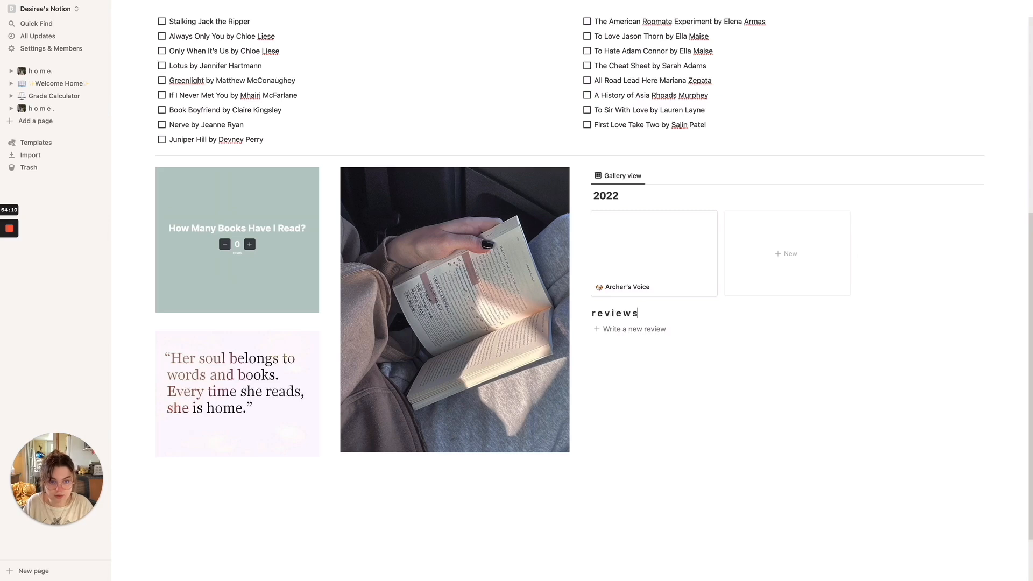
{"action": "left_click", "coordinate": [630, 382]}
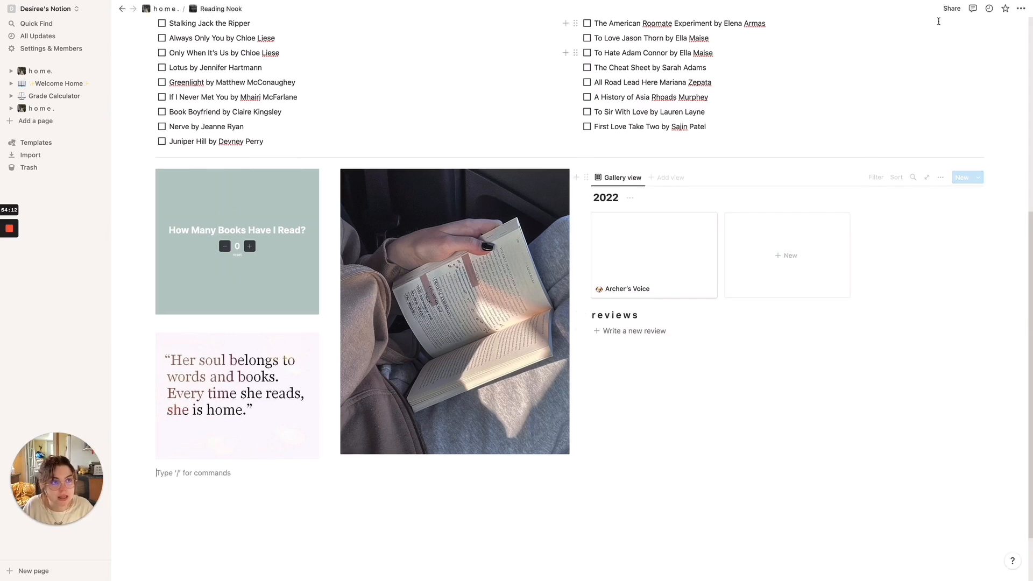
Set the Reading Nook page's font style to Serif.
{"action": "left_click", "coordinate": [1021, 8]}
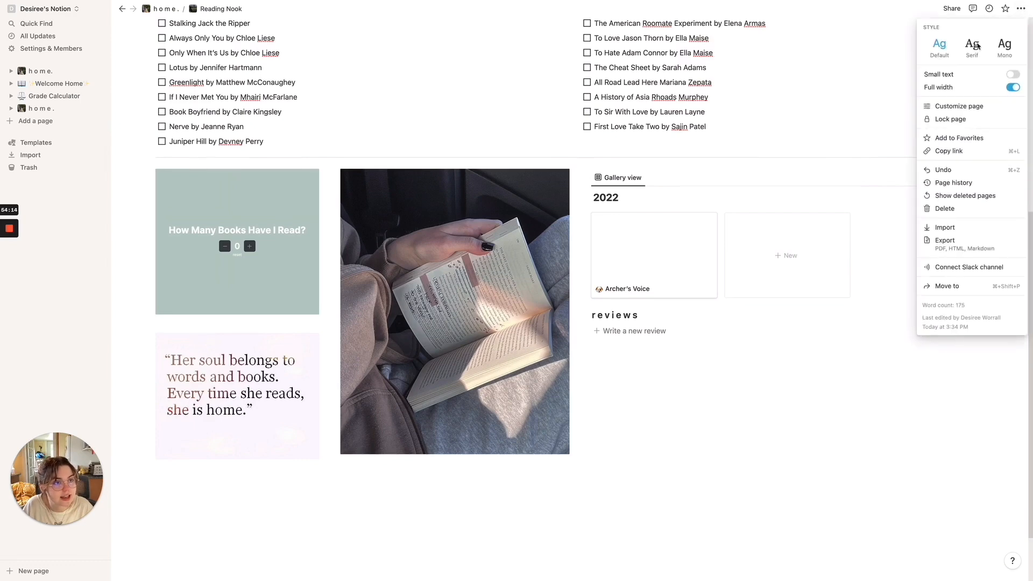
{"action": "left_click", "coordinate": [977, 42]}
{"action": "left_click", "coordinate": [645, 417]}
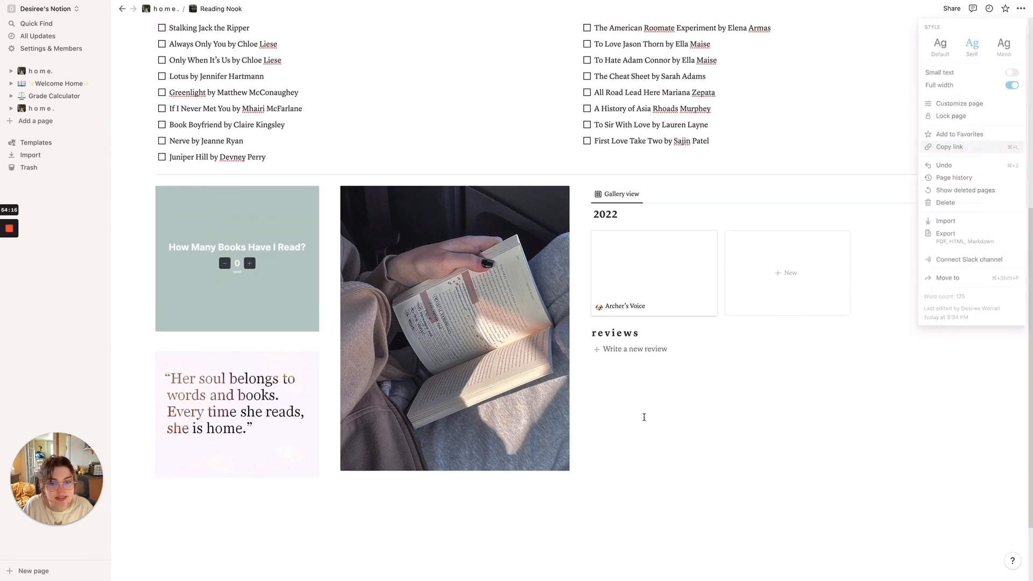
Test the "Write a new review" button by generating and viewing a Book Review page, and delete that test page.
{"action": "left_click", "coordinate": [626, 352]}
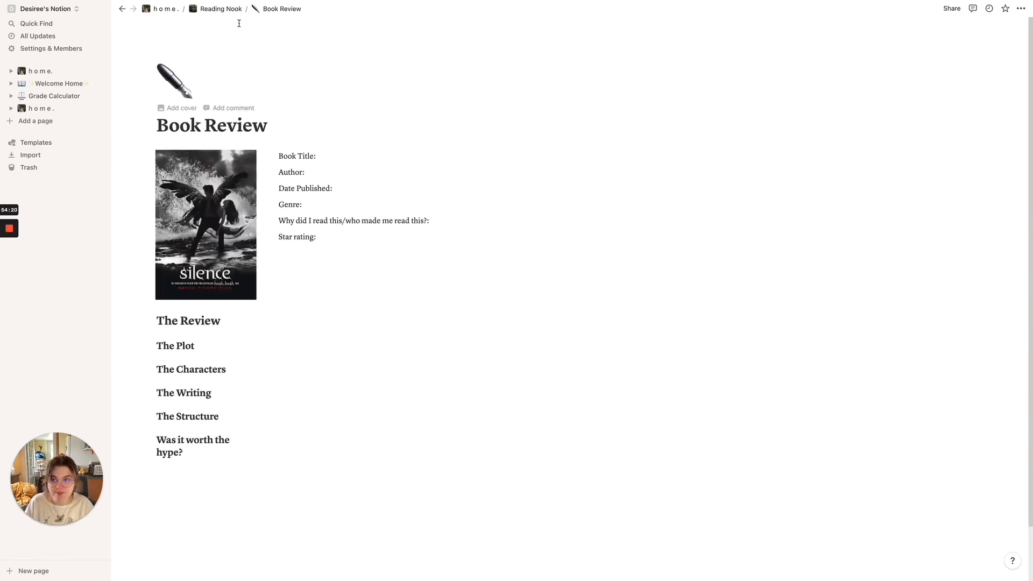
{"action": "left_click", "coordinate": [226, 9]}
{"action": "scroll", "coordinate": [770, 430], "scroll_direction": "down", "scroll_amount": 3}
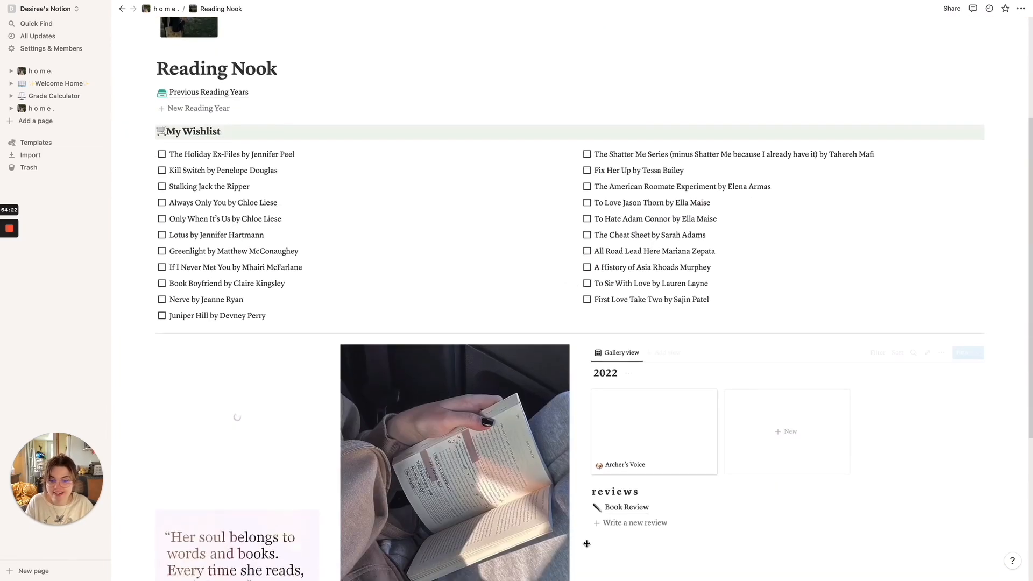
{"action": "left_click", "coordinate": [646, 504]}
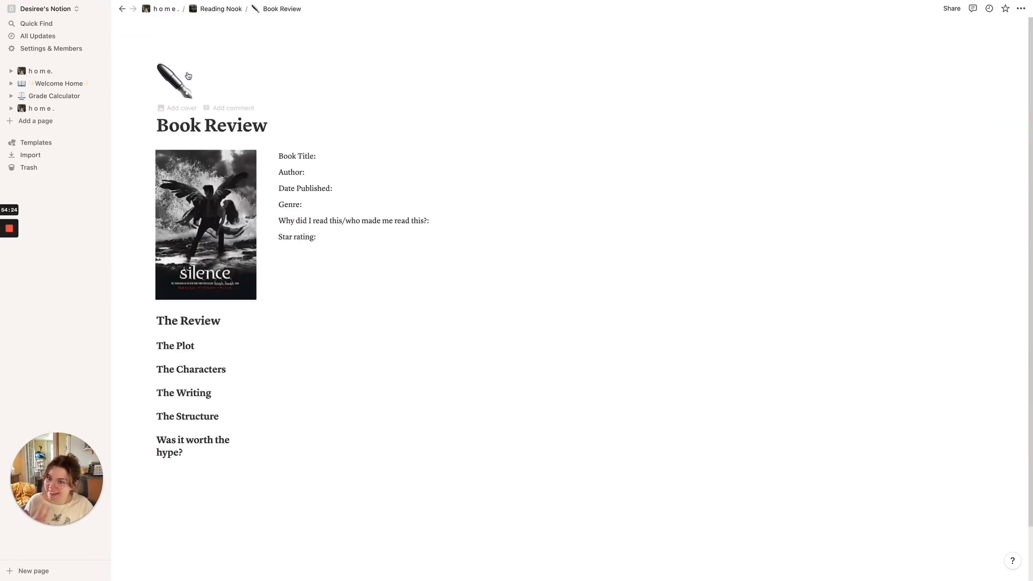
{"action": "left_click", "coordinate": [216, 11]}
{"action": "scroll", "coordinate": [721, 470], "scroll_direction": "down", "scroll_amount": 8}
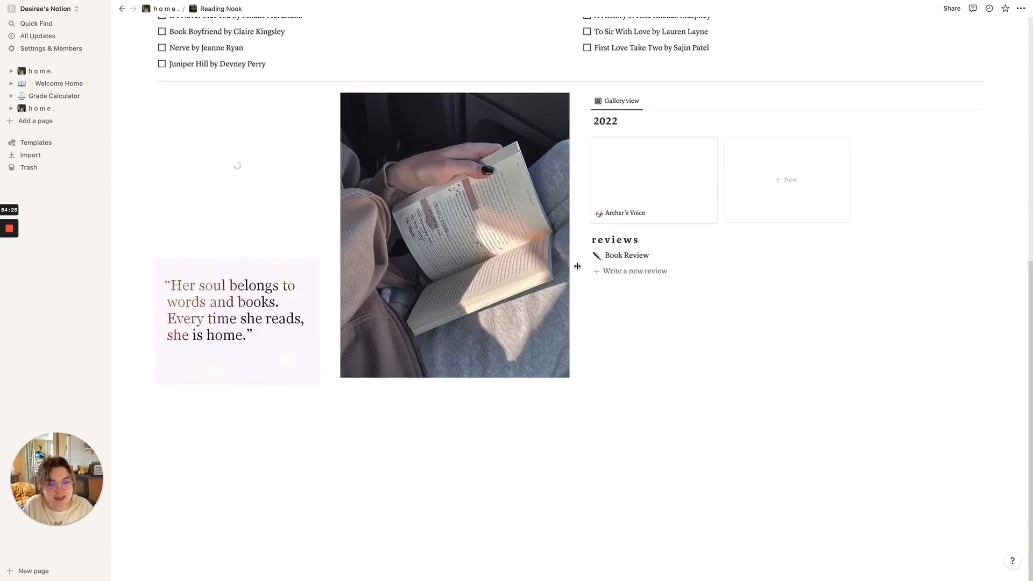
{"action": "left_click", "coordinate": [976, 257]}
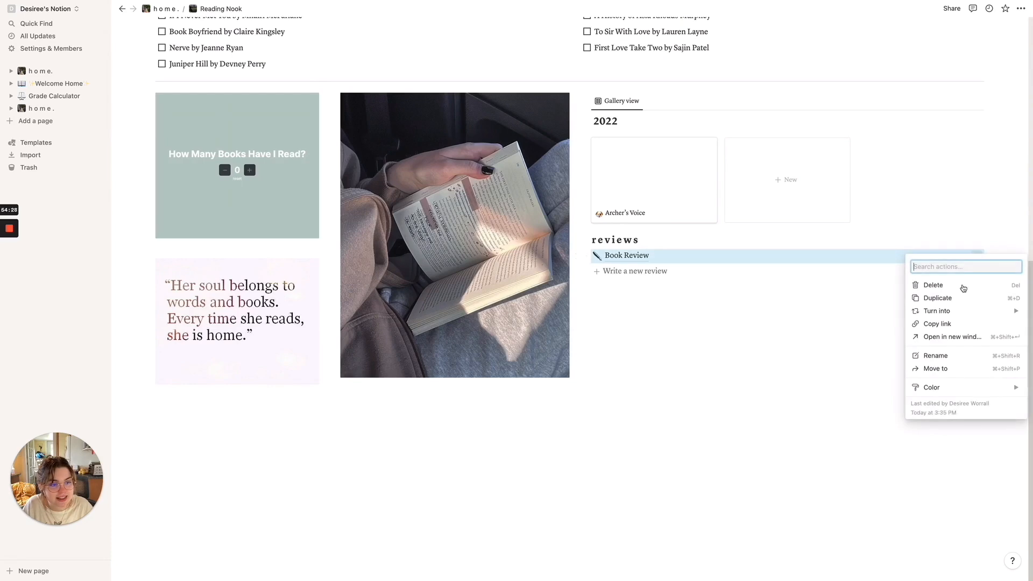
{"action": "left_click", "coordinate": [951, 285]}
{"action": "scroll", "coordinate": [624, 312], "scroll_direction": "up", "scroll_amount": 3}
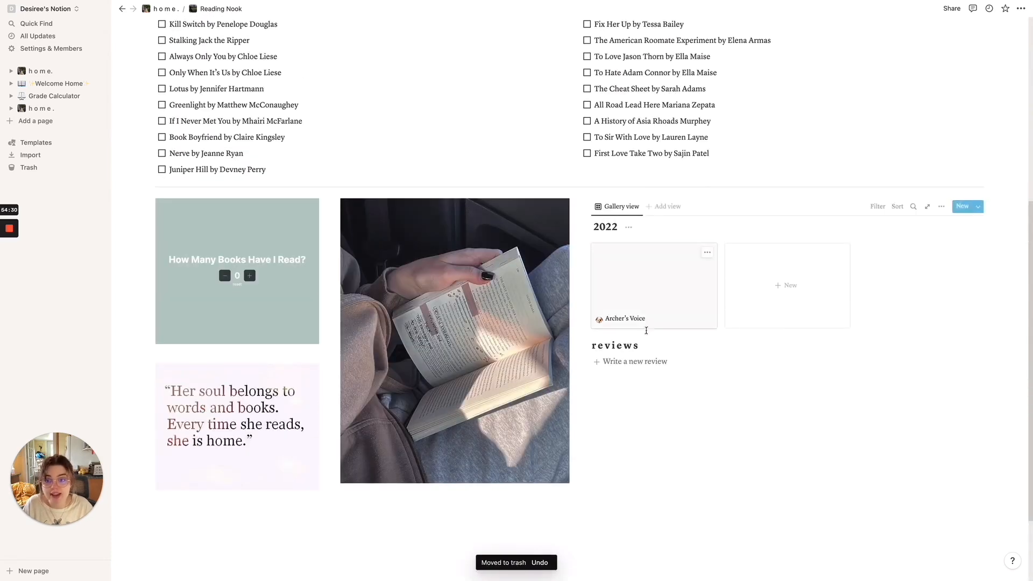
Copy all blocks from the My Wishlist heading down to the review button into the New Reading Year button's template.
{"action": "scroll", "coordinate": [775, 434], "scroll_direction": "down", "scroll_amount": 3}
{"action": "left_click_drag", "start_coordinate": [940, 493], "coordinate": [157, 198]}
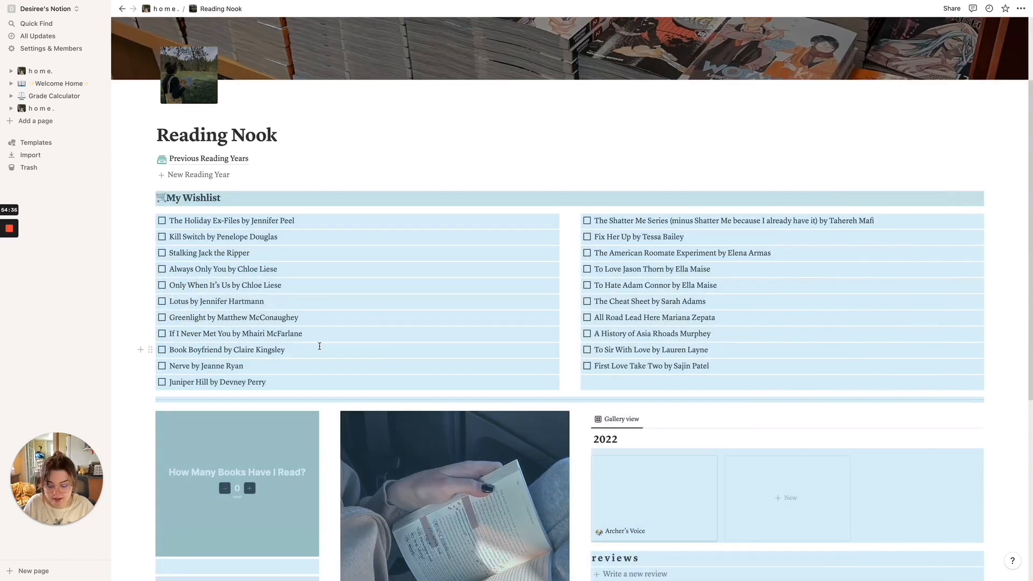
{"action": "left_click", "coordinate": [213, 173]}
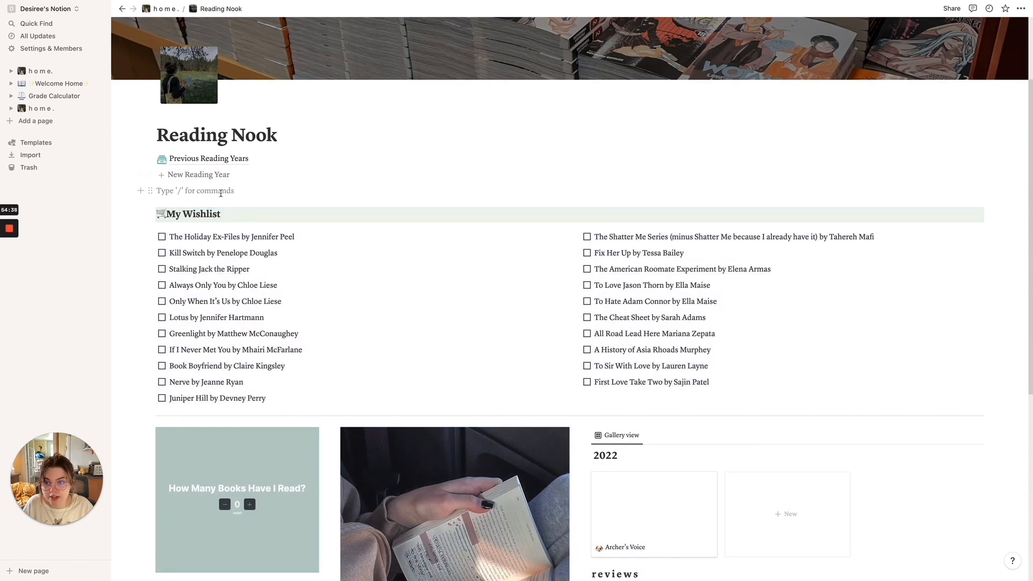
{"action": "key", "text": "ctrl+z"}
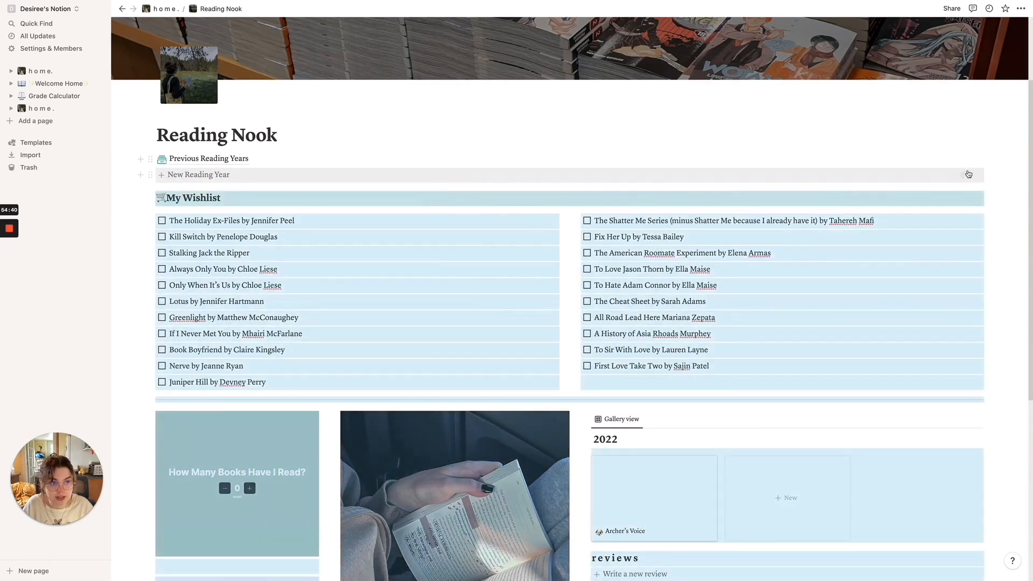
{"action": "left_click", "coordinate": [964, 175]}
{"action": "left_click", "coordinate": [215, 312]}
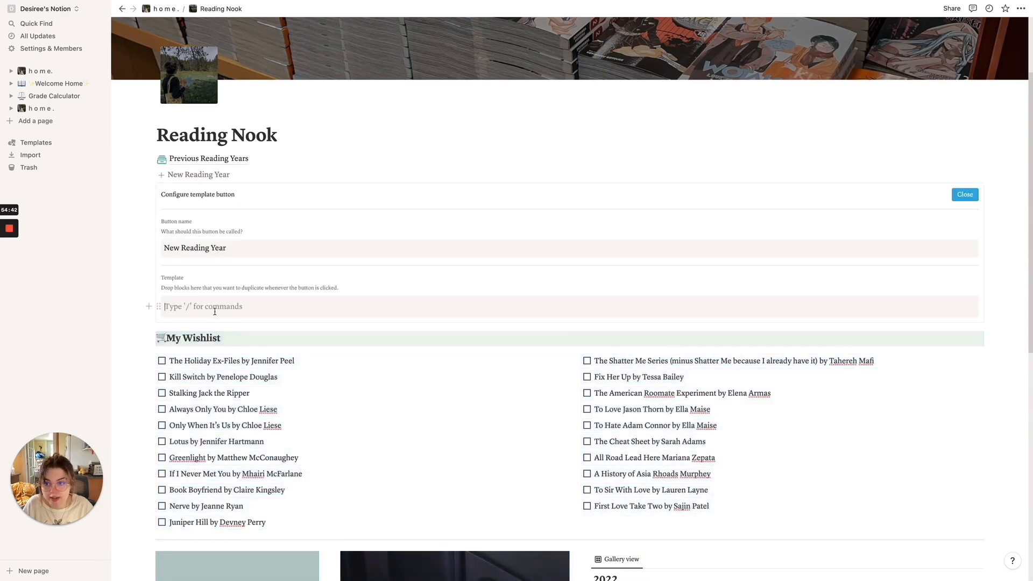
{"action": "key", "text": "ctrl+v"}
{"action": "scroll", "coordinate": [293, 357], "scroll_direction": "down", "scroll_amount": 8}
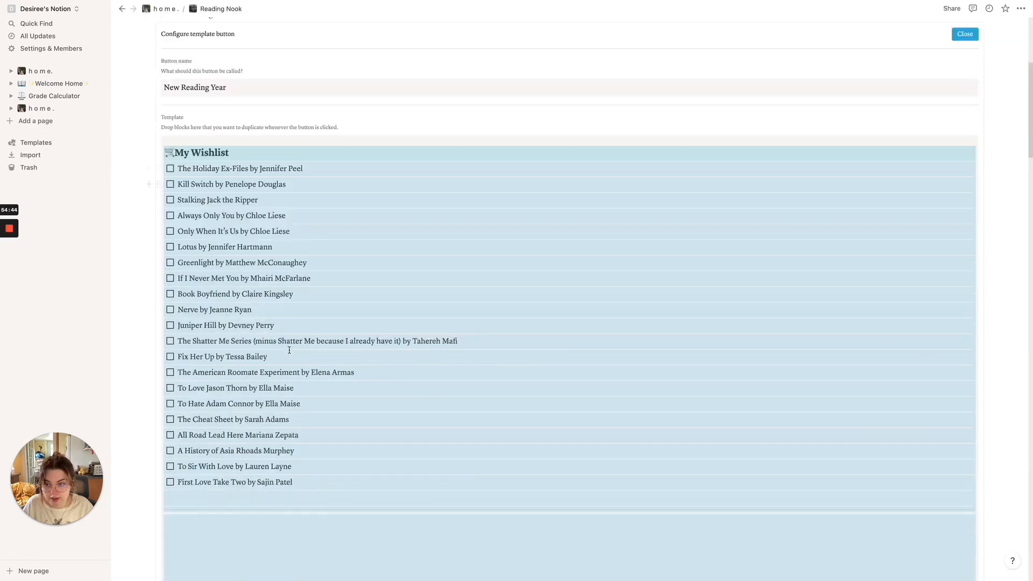
Remove all the book to-do items and the empty lines under My Wishlist from the New Reading Year template.
{"action": "scroll", "coordinate": [294, 356], "scroll_direction": "down", "scroll_amount": 15}
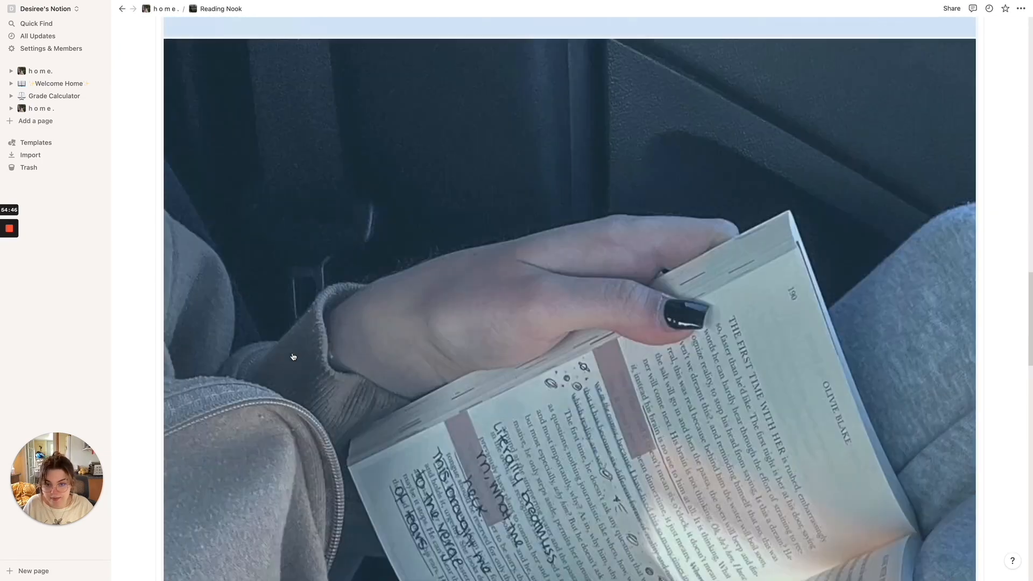
{"action": "scroll", "coordinate": [293, 356], "scroll_direction": "up", "scroll_amount": 15}
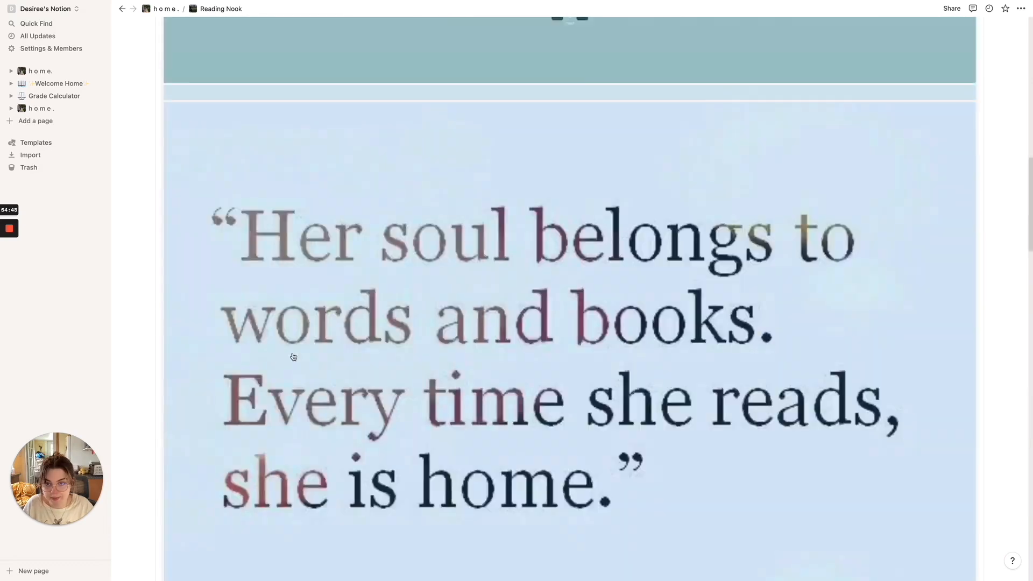
{"action": "scroll", "coordinate": [294, 357], "scroll_direction": "down", "scroll_amount": 8}
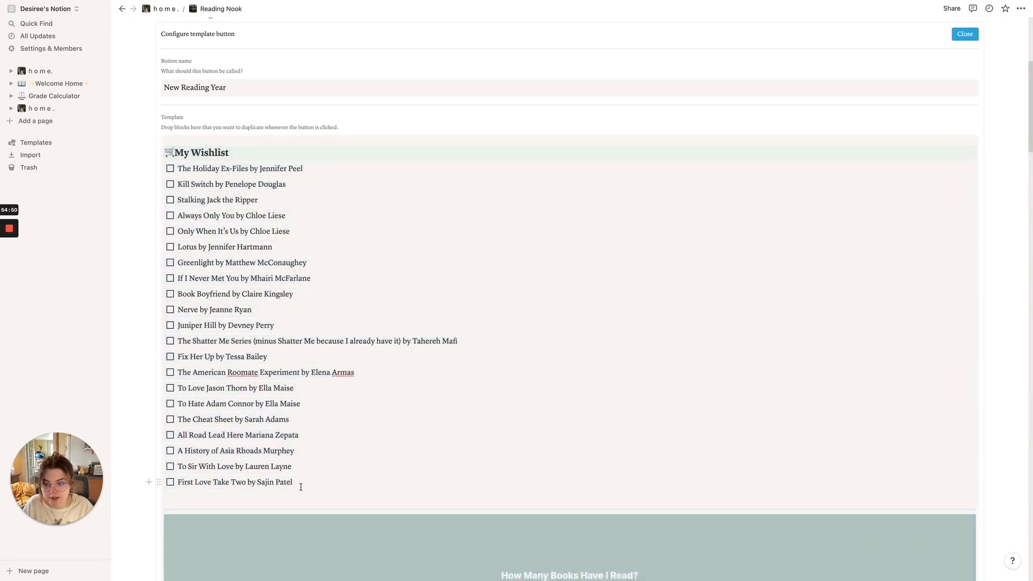
{"action": "left_click_drag", "start_coordinate": [301, 487], "coordinate": [168, 232]}
{"action": "left_click_drag", "start_coordinate": [173, 178], "coordinate": [172, 165]}
{"action": "key", "text": "BackSpace"}
{"action": "key", "text": "BackSpace"}
{"action": "left_click", "coordinate": [247, 185]}
{"action": "key", "text": "BackSpace"}
{"action": "key", "text": "BackSpace"}
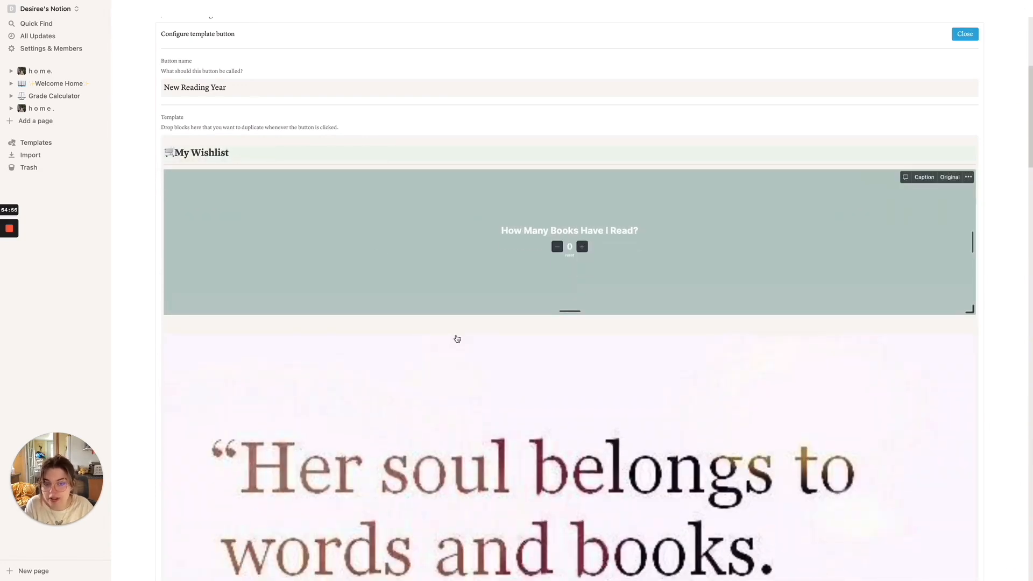
Delete the Archer's Voice card from the gallery copied into the New Reading Year template.
{"action": "scroll", "coordinate": [427, 302], "scroll_direction": "down", "scroll_amount": 15}
{"action": "scroll", "coordinate": [504, 417], "scroll_direction": "down", "scroll_amount": 7}
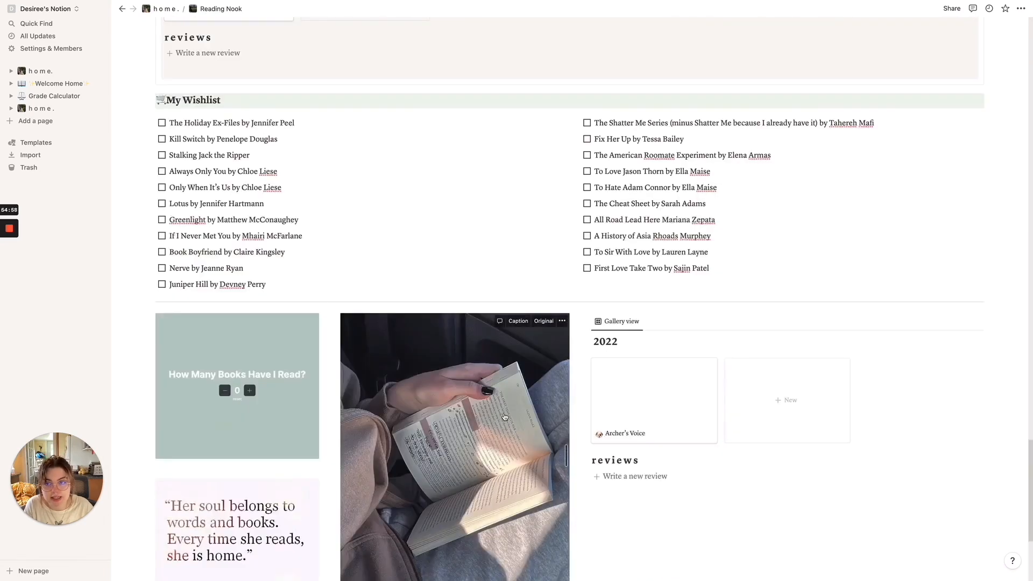
{"action": "scroll", "coordinate": [503, 417], "scroll_direction": "up", "scroll_amount": 4}
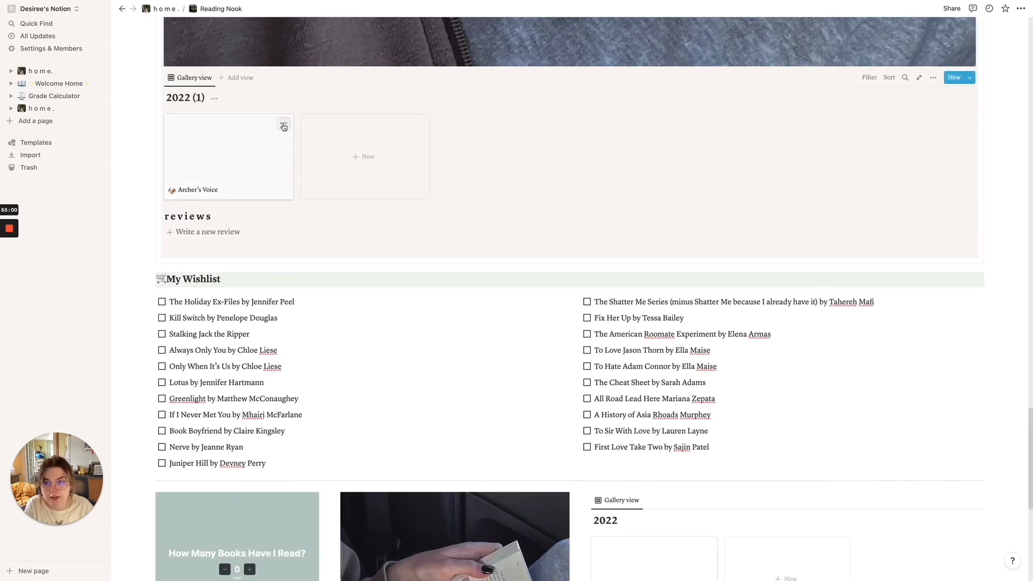
{"action": "left_click", "coordinate": [284, 126]}
{"action": "left_click", "coordinate": [297, 156]}
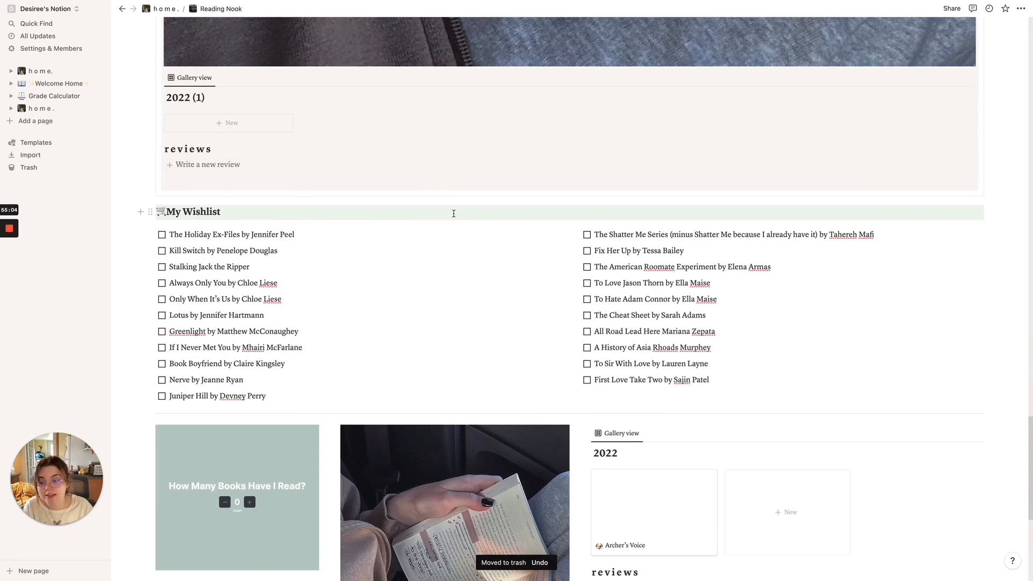
Compare the template's contents with the page layout and close the New Reading Year button's configuration.
{"action": "scroll", "coordinate": [535, 237], "scroll_direction": "down", "scroll_amount": 3}
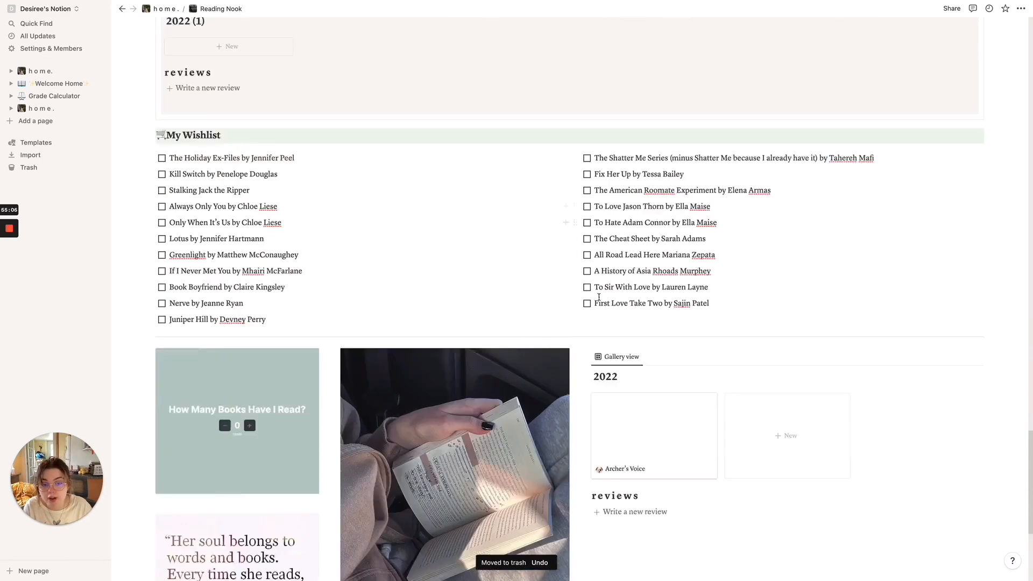
{"action": "scroll", "coordinate": [514, 399], "scroll_direction": "up", "scroll_amount": 6}
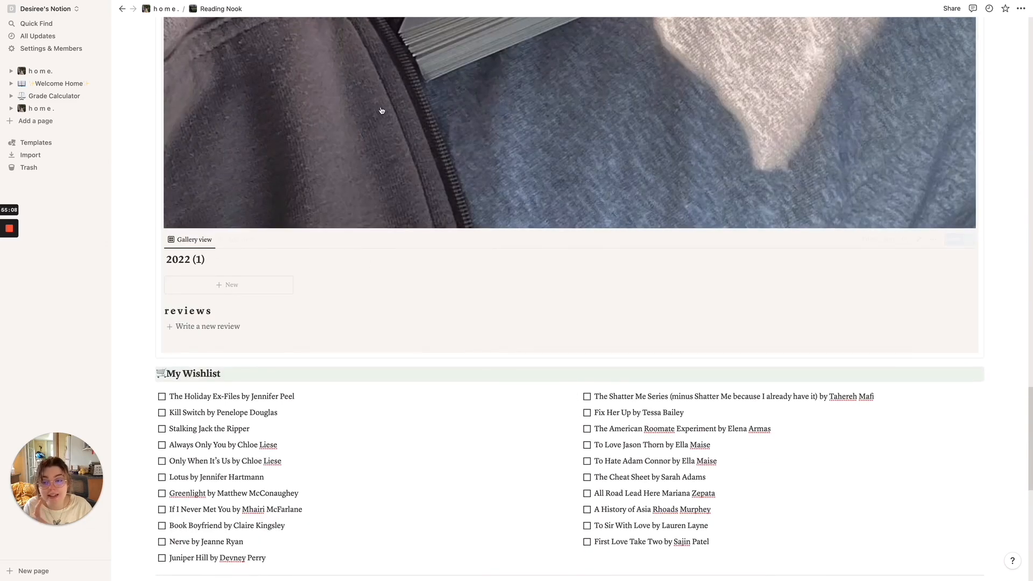
{"action": "scroll", "coordinate": [383, 344], "scroll_direction": "down", "scroll_amount": 6}
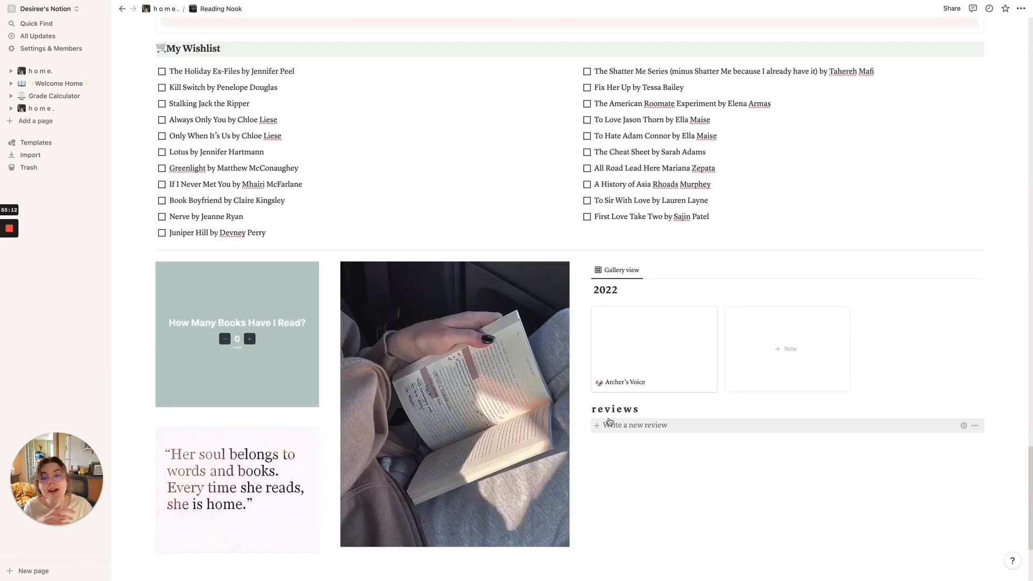
{"action": "scroll", "coordinate": [609, 422], "scroll_direction": "up", "scroll_amount": 6}
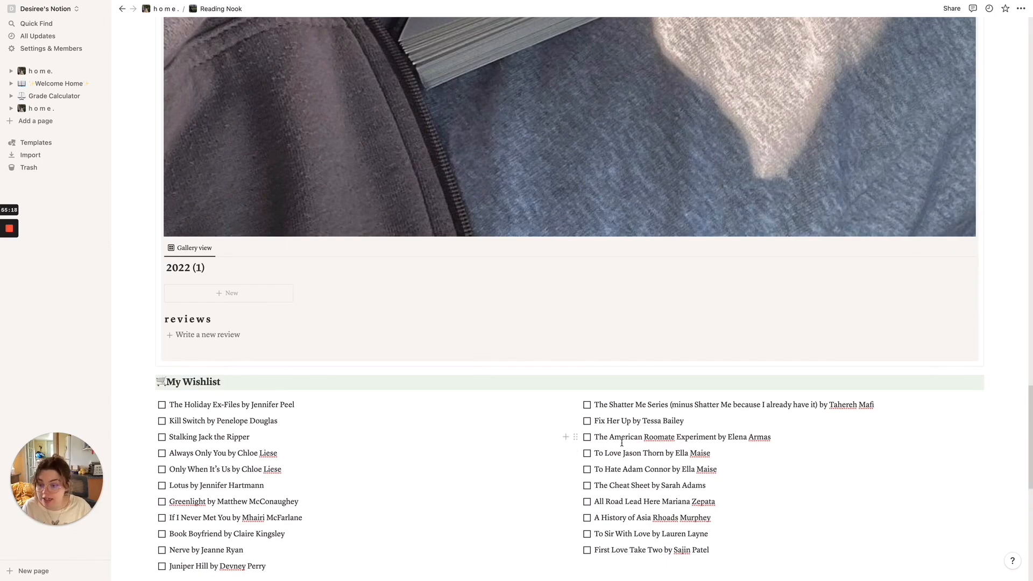
{"action": "scroll", "coordinate": [514, 226], "scroll_direction": "up", "scroll_amount": 20}
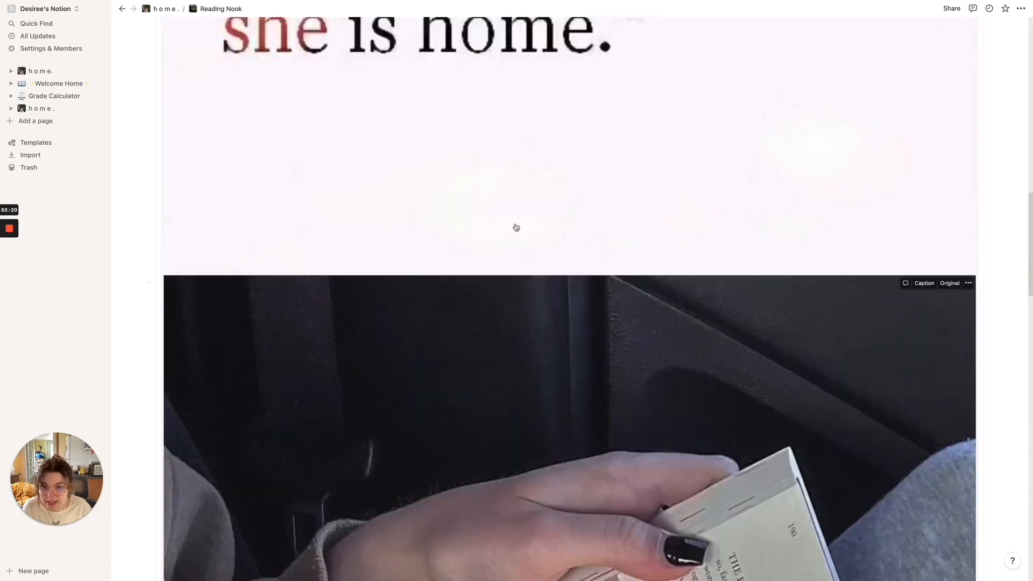
{"action": "scroll", "coordinate": [639, 209], "scroll_direction": "up", "scroll_amount": 7}
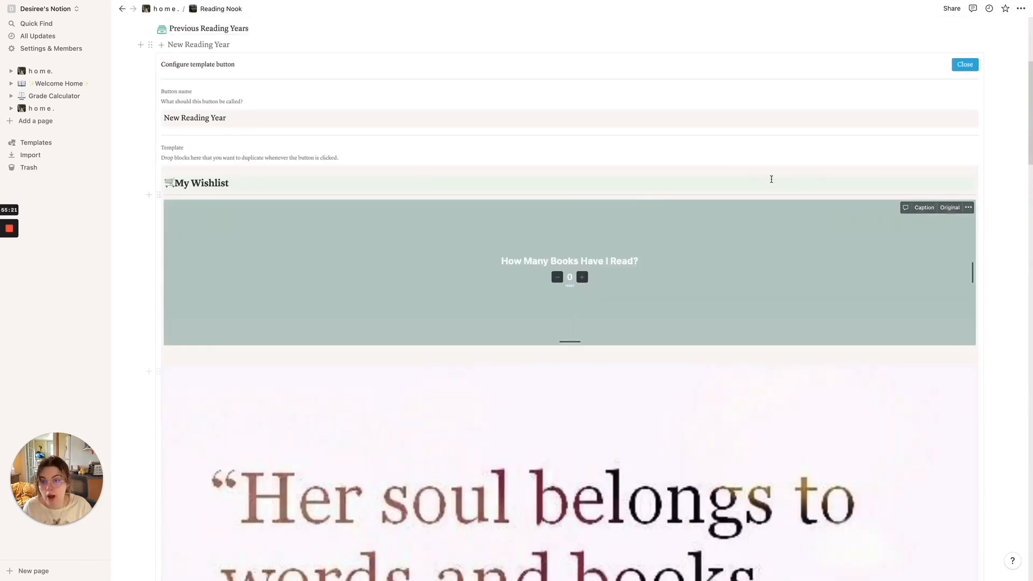
{"action": "left_click", "coordinate": [963, 65]}
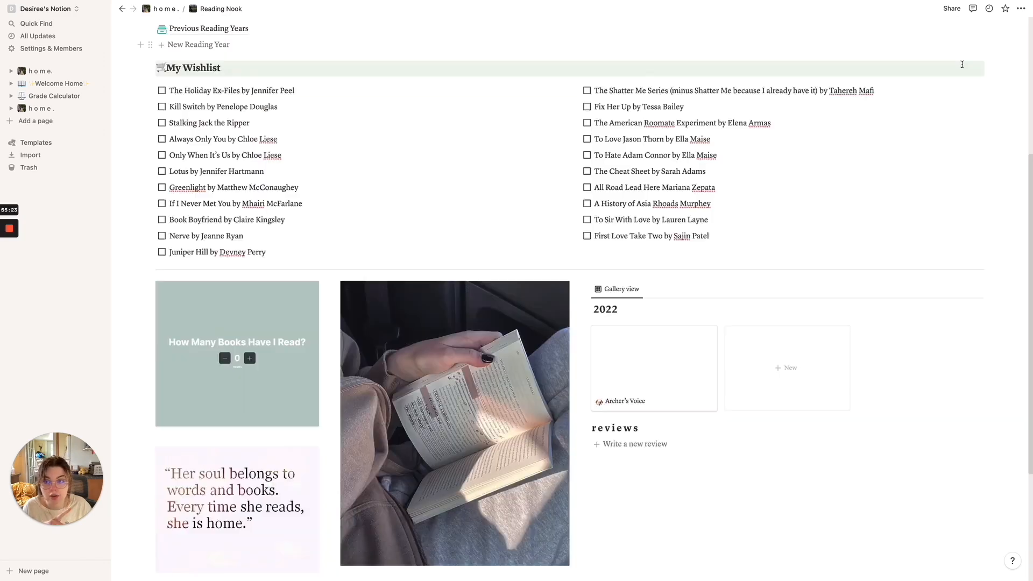
Test the New Reading Year button and place the generated quote image in a column beside the book counter.
{"action": "scroll", "coordinate": [314, 260], "scroll_direction": "up", "scroll_amount": 2}
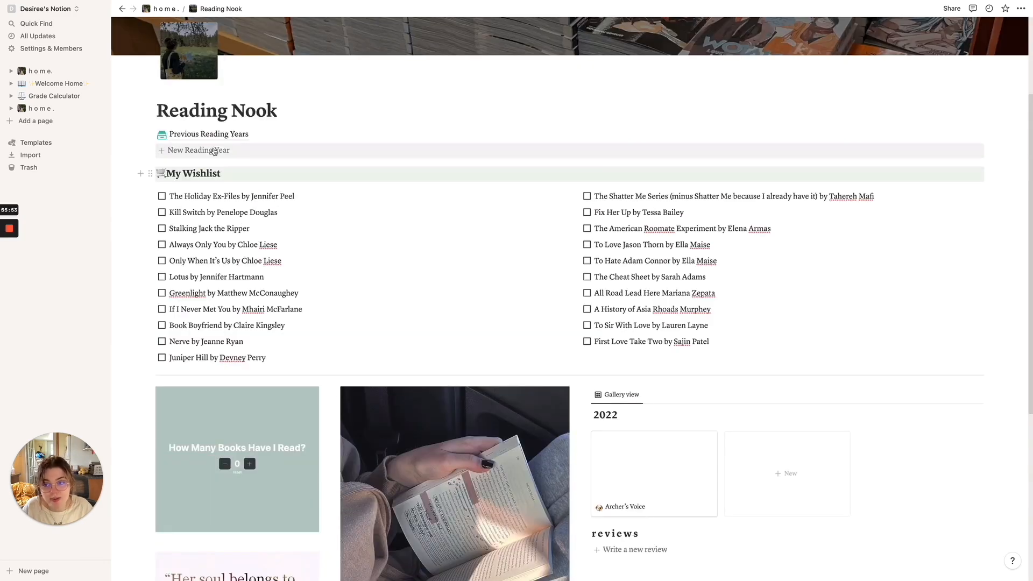
{"action": "left_click", "coordinate": [214, 154]}
{"action": "scroll", "coordinate": [511, 314], "scroll_direction": "down", "scroll_amount": 1}
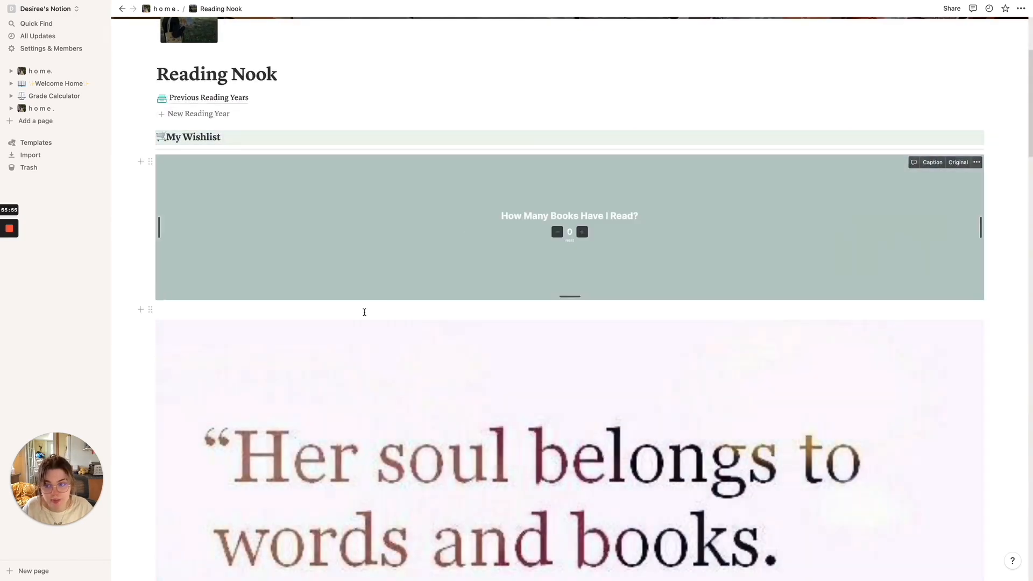
{"action": "left_click_drag", "start_coordinate": [150, 325], "coordinate": [1005, 181]}
Place the generated book photo in its own column beside the counter and move the quote image under the counter.
{"action": "scroll", "coordinate": [451, 384], "scroll_direction": "down", "scroll_amount": 3}
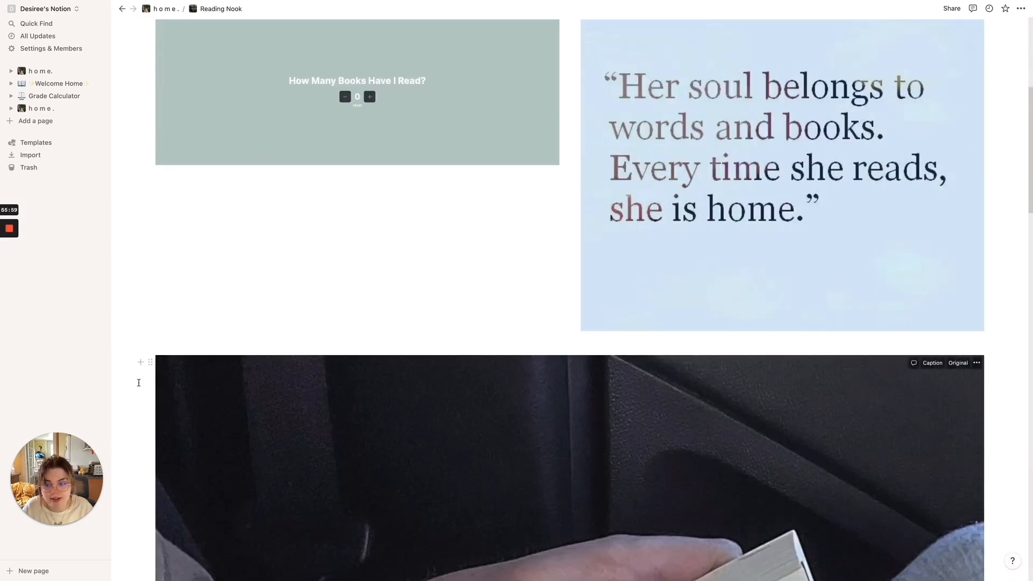
{"action": "left_click_drag", "start_coordinate": [150, 362], "coordinate": [161, 171]}
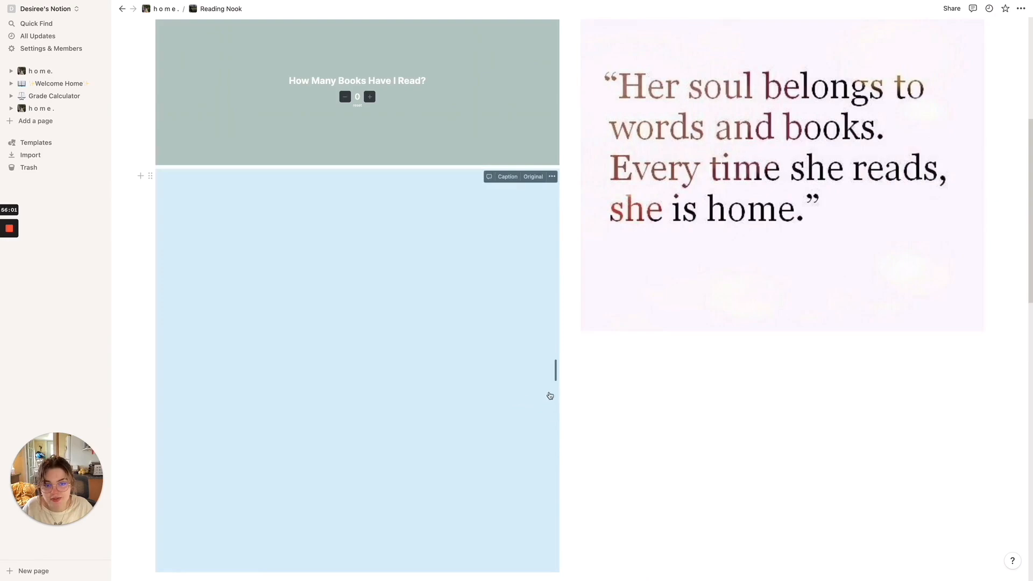
{"action": "scroll", "coordinate": [569, 400], "scroll_direction": "down", "scroll_amount": 5}
{"action": "scroll", "coordinate": [560, 387], "scroll_direction": "up", "scroll_amount": 10}
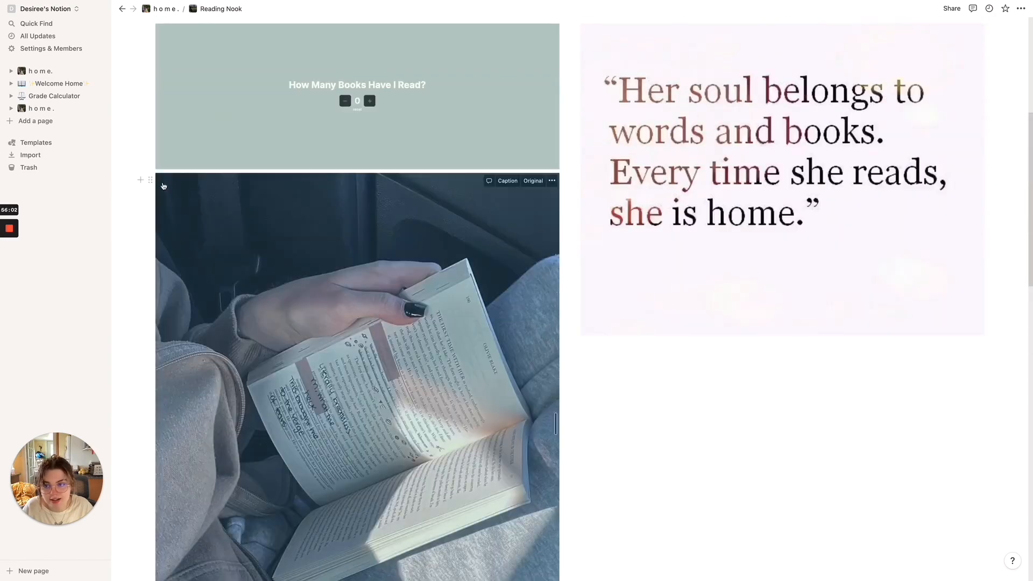
{"action": "left_click_drag", "start_coordinate": [151, 178], "coordinate": [1007, 177]}
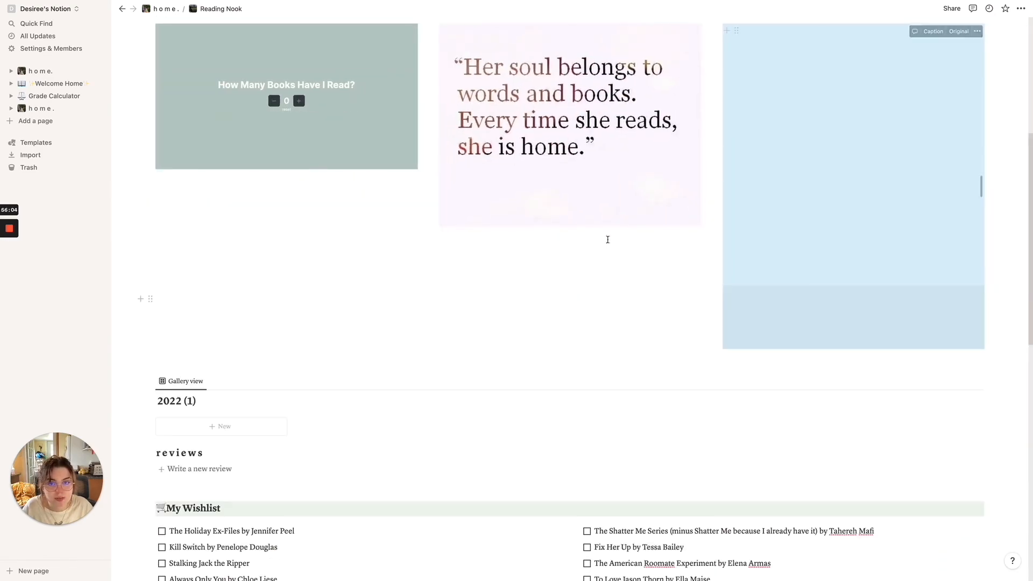
{"action": "left_click_drag", "start_coordinate": [434, 31], "coordinate": [285, 222]}
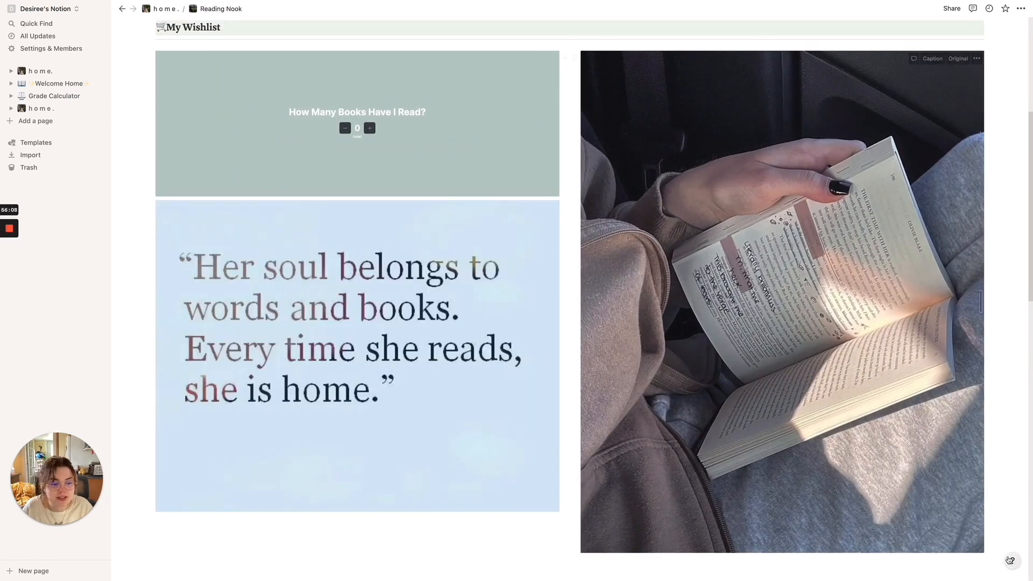
Undo the column arrangement and the blocks generated by the New Reading Year button.
{"action": "scroll", "coordinate": [839, 526], "scroll_direction": "up", "scroll_amount": 5}
{"action": "key", "text": "super+z"}
{"action": "key", "text": "super+z"}
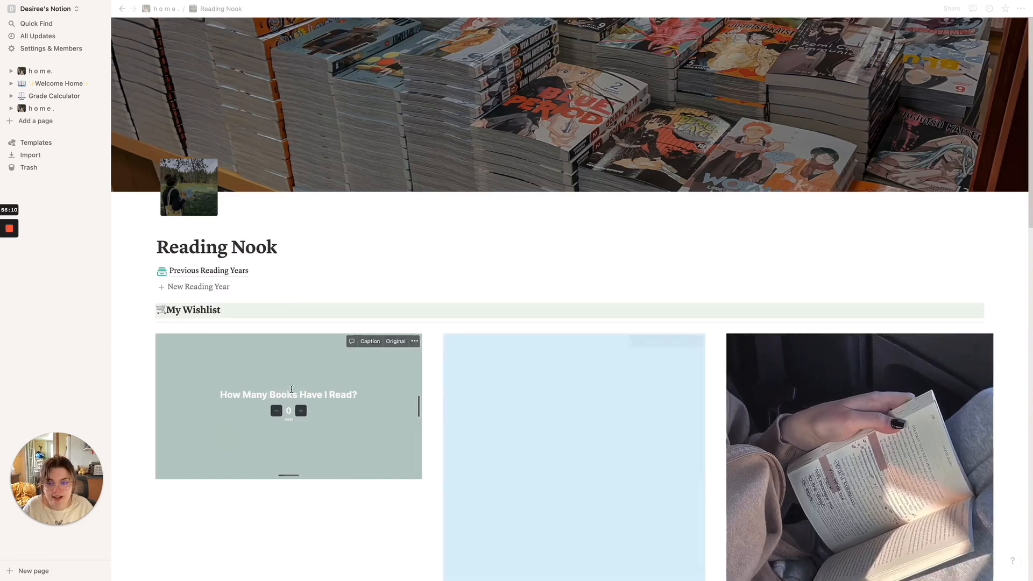
{"action": "key", "text": "super+z"}
{"action": "key", "text": "super+z"}
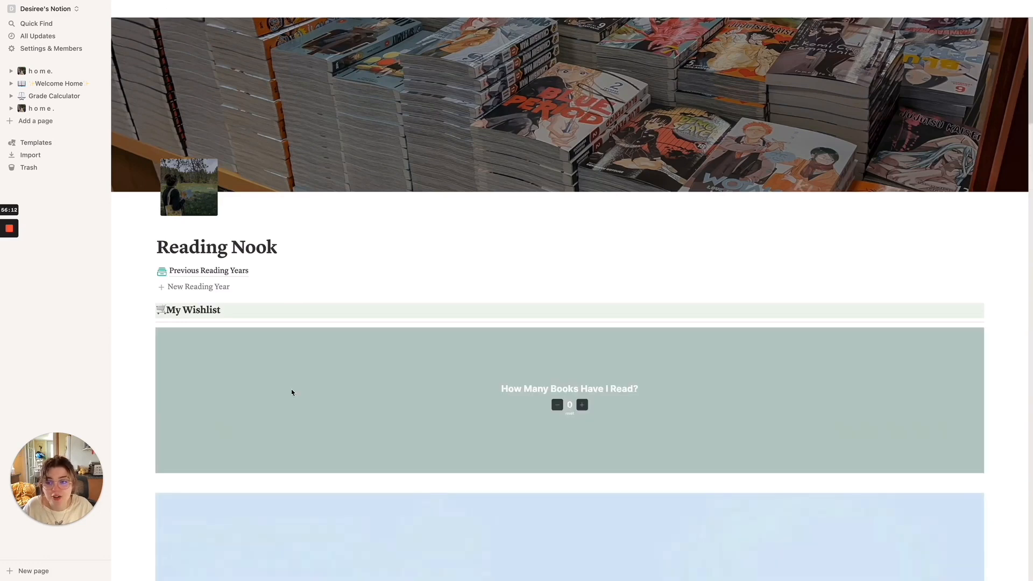
{"action": "key", "text": "super+z"}
{"action": "scroll", "coordinate": [360, 410], "scroll_direction": "up", "scroll_amount": 5}
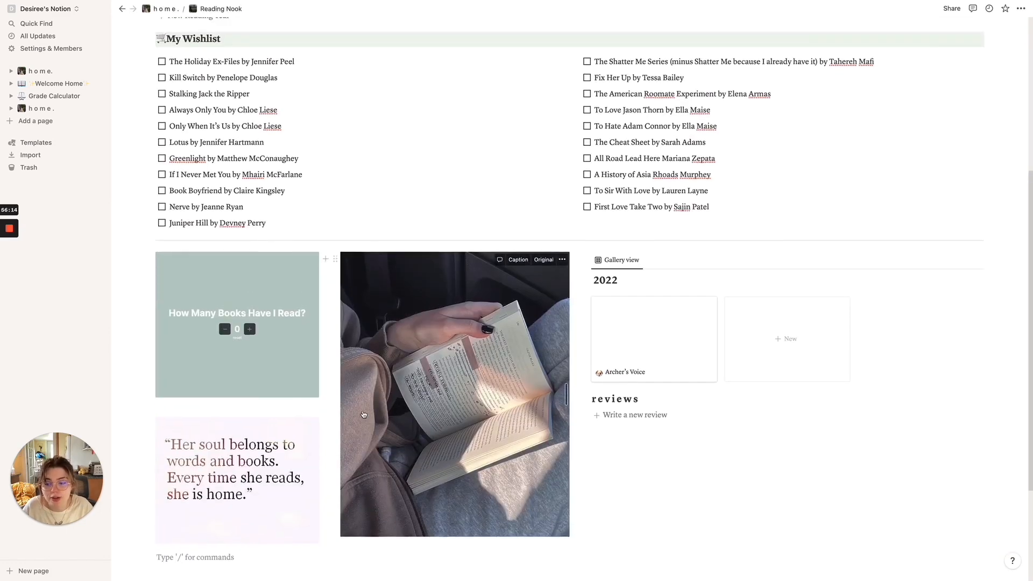
{"action": "scroll", "coordinate": [360, 410], "scroll_direction": "down", "scroll_amount": 3}
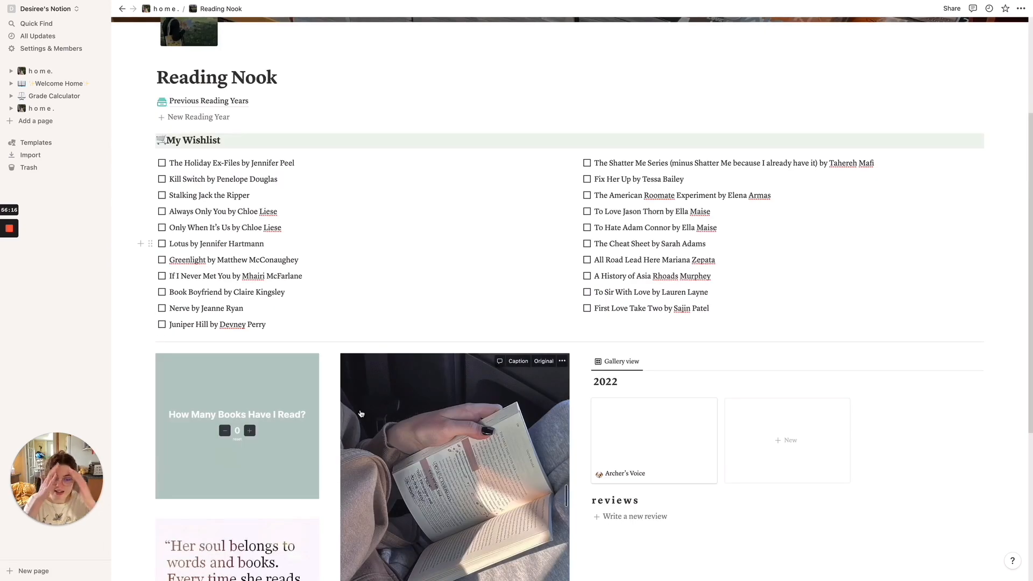
Add a callout reading "a r c h i v e s" with an open book icon directly under the Reading Nook title.
{"action": "left_click", "coordinate": [305, 89]}
{"action": "key", "text": "Return"}
{"action": "type", "text": "/call"}
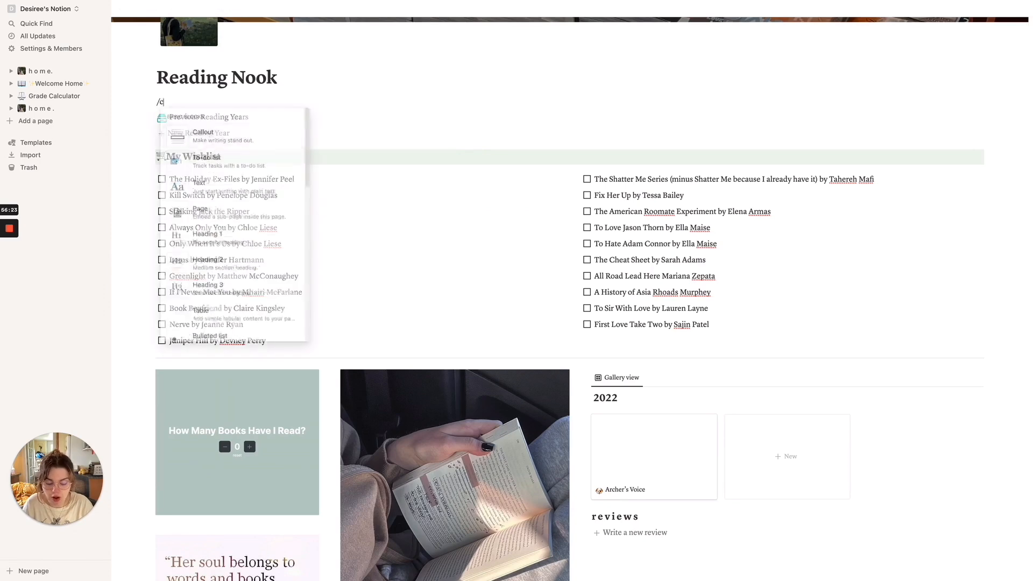
{"action": "key", "text": "Return"}
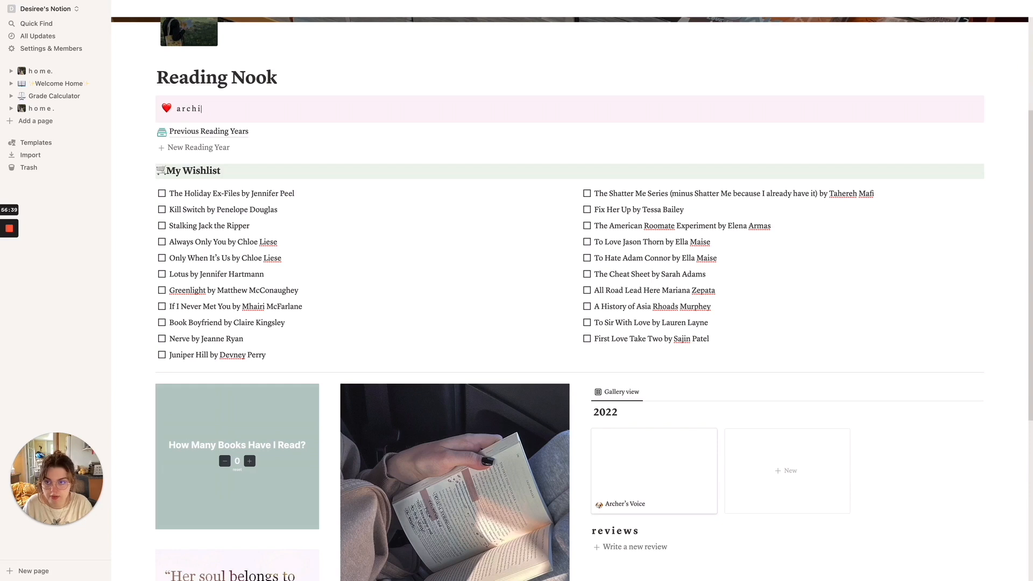
{"action": "left_click", "coordinate": [166, 108]}
{"action": "left_click", "coordinate": [112, 179]}
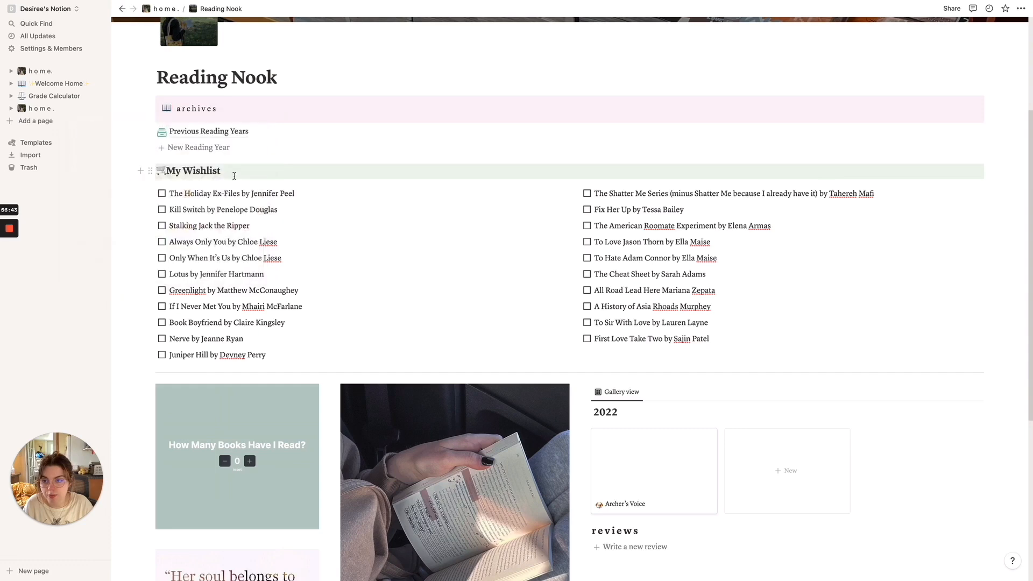
Move the Previous Reading Years page and New Reading Year button into the archives callout and give the callout a gray background.
{"action": "left_click_drag", "start_coordinate": [230, 156], "coordinate": [148, 107]}
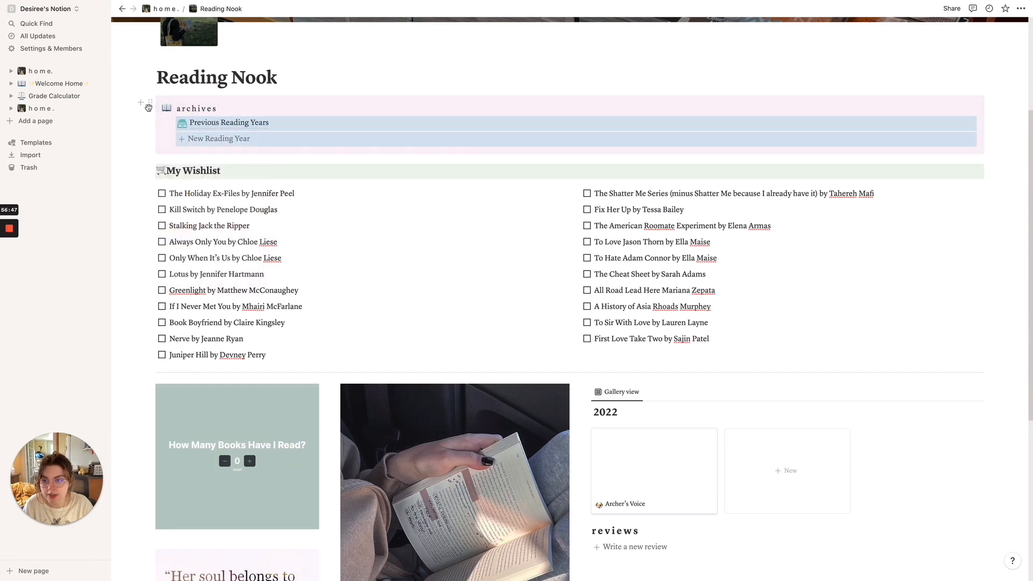
{"action": "left_click", "coordinate": [150, 103]}
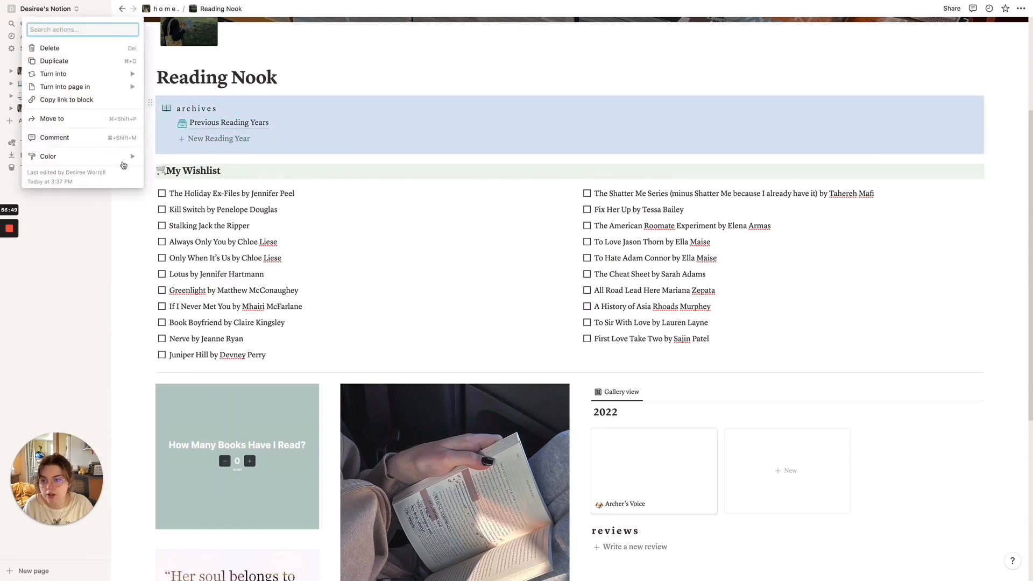
{"action": "mouse_move", "coordinate": [129, 156]}
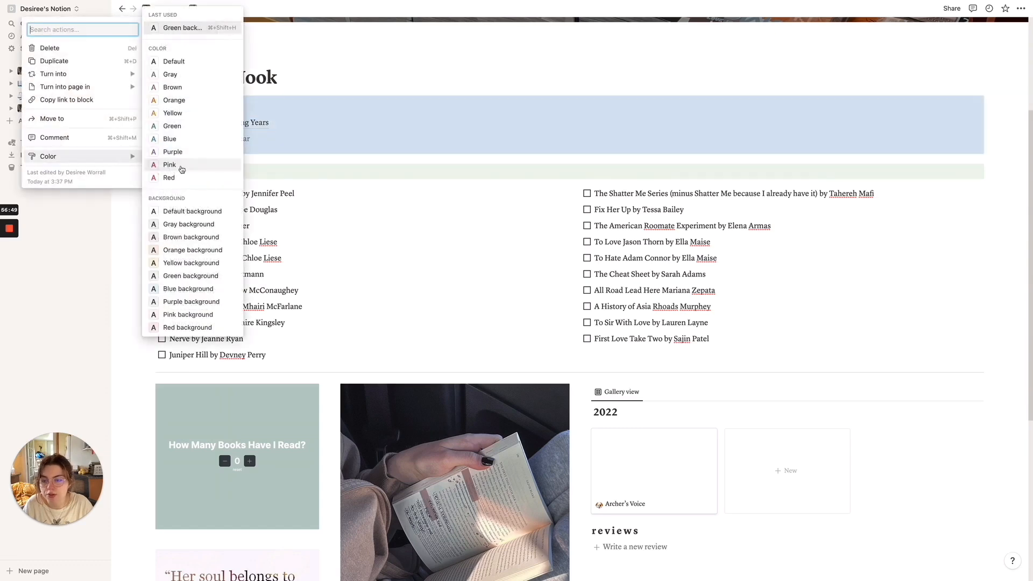
{"action": "left_click", "coordinate": [188, 224]}
Place the archives callout in a column beside the My Wishlist heading and gather all wishlist books into one list under the heading.
{"action": "left_click_drag", "start_coordinate": [151, 103], "coordinate": [992, 171]}
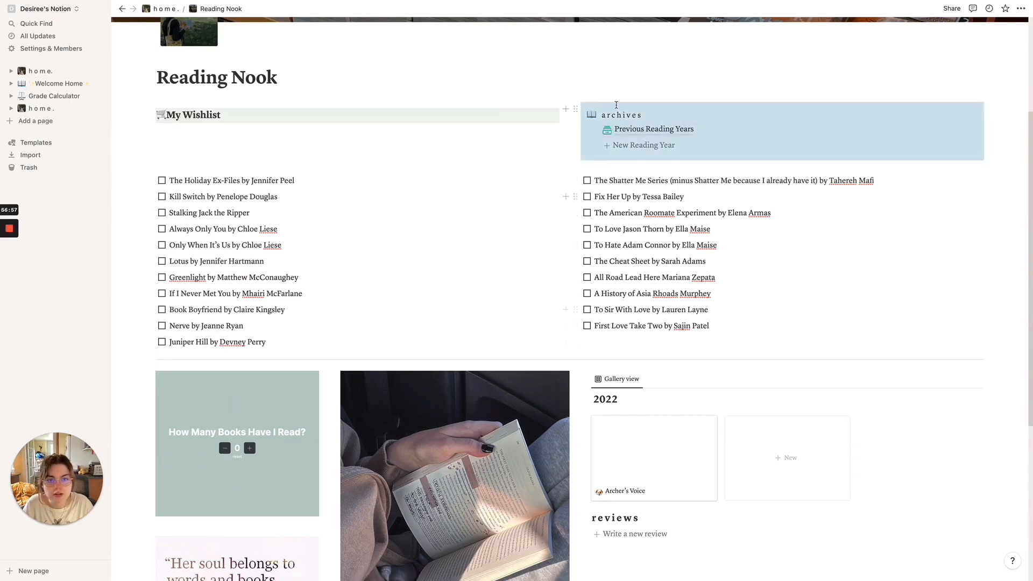
{"action": "left_click_drag", "start_coordinate": [634, 334], "coordinate": [213, 139]}
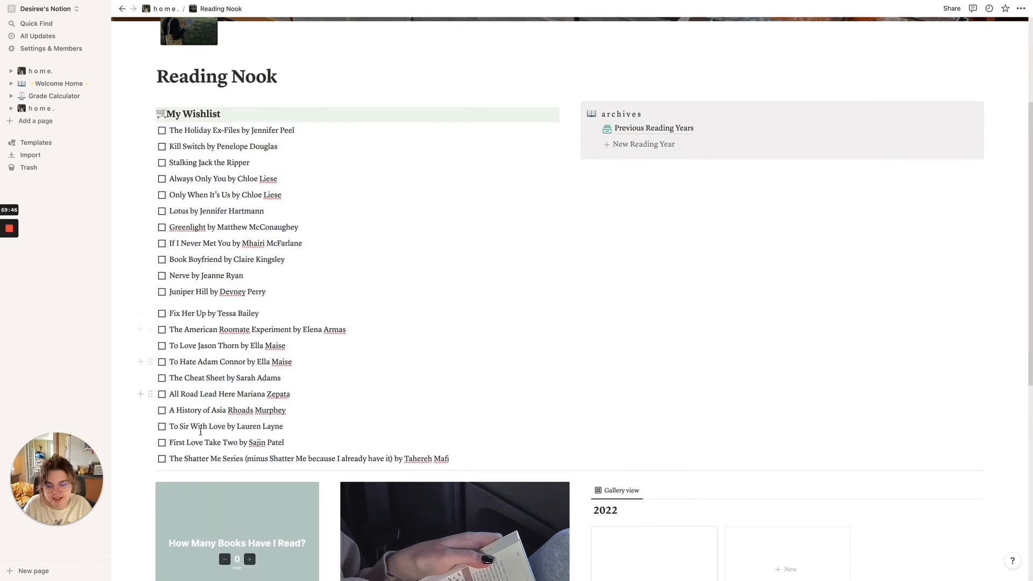
{"action": "left_click_drag", "start_coordinate": [499, 458], "coordinate": [155, 311]}
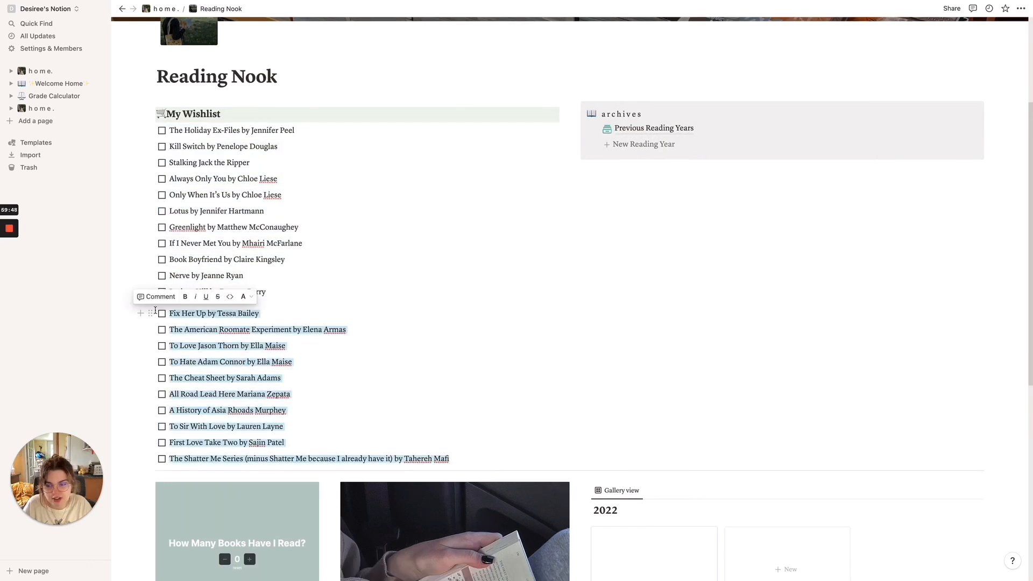
{"action": "key", "text": "Escape"}
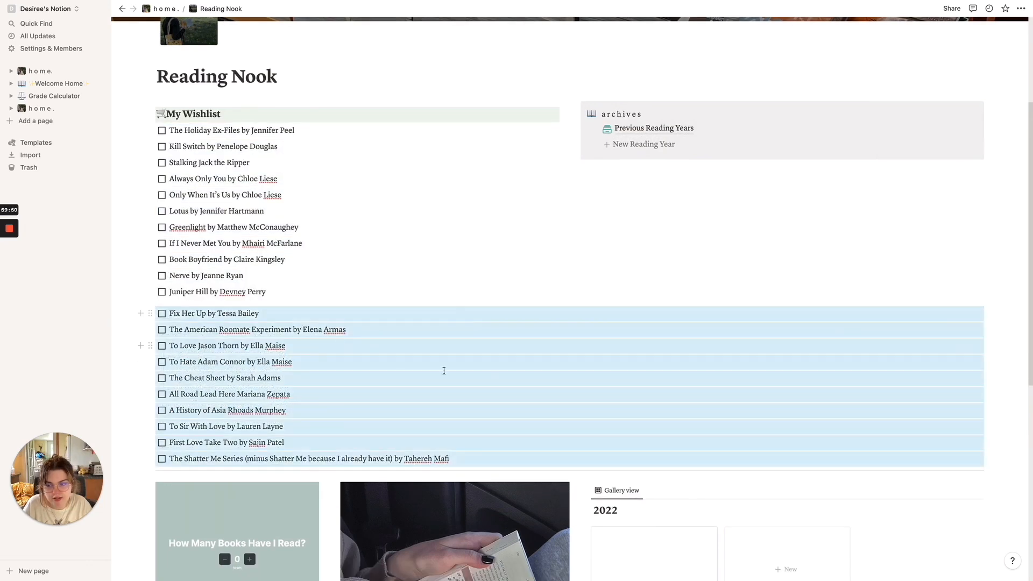
{"action": "left_click", "coordinate": [448, 297]}
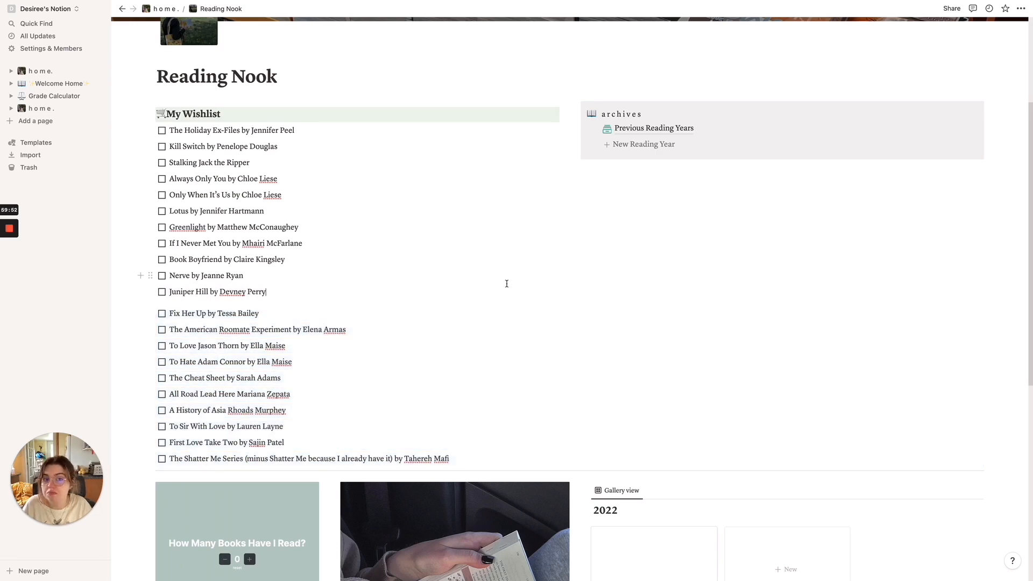
Review the Reading Nook layout and examine the original home page's My Bucket-list page as a reference.
{"action": "scroll", "coordinate": [506, 284], "scroll_direction": "down", "scroll_amount": 10}
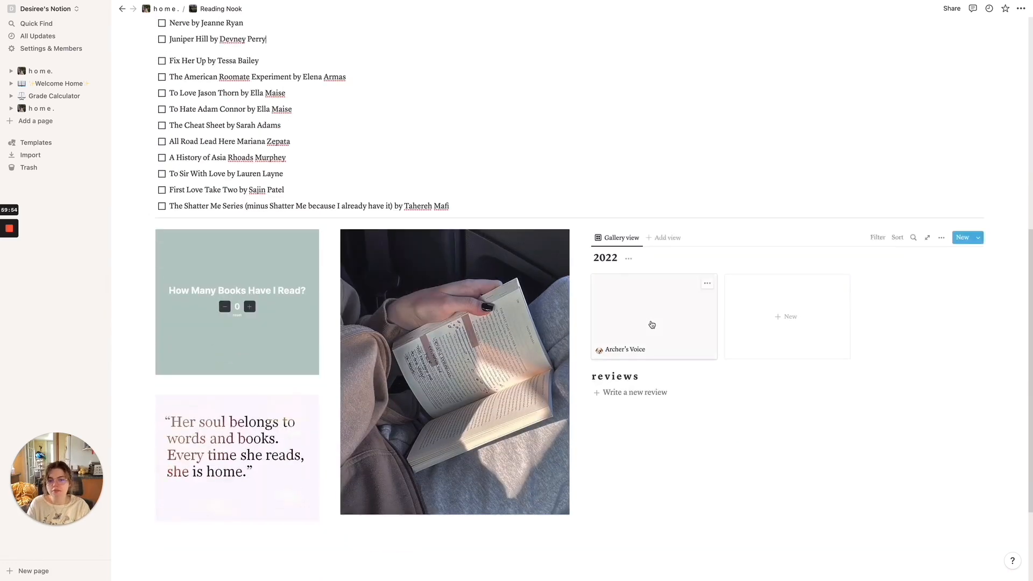
{"action": "scroll", "coordinate": [651, 321], "scroll_direction": "down", "scroll_amount": 1}
{"action": "scroll", "coordinate": [650, 324], "scroll_direction": "up", "scroll_amount": 6}
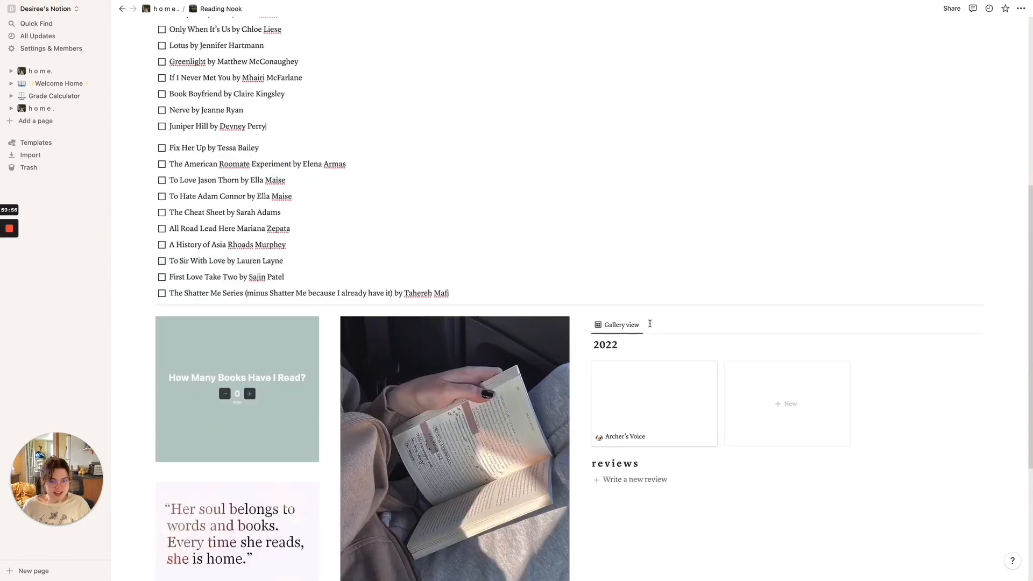
{"action": "scroll", "coordinate": [572, 291], "scroll_direction": "up", "scroll_amount": 9}
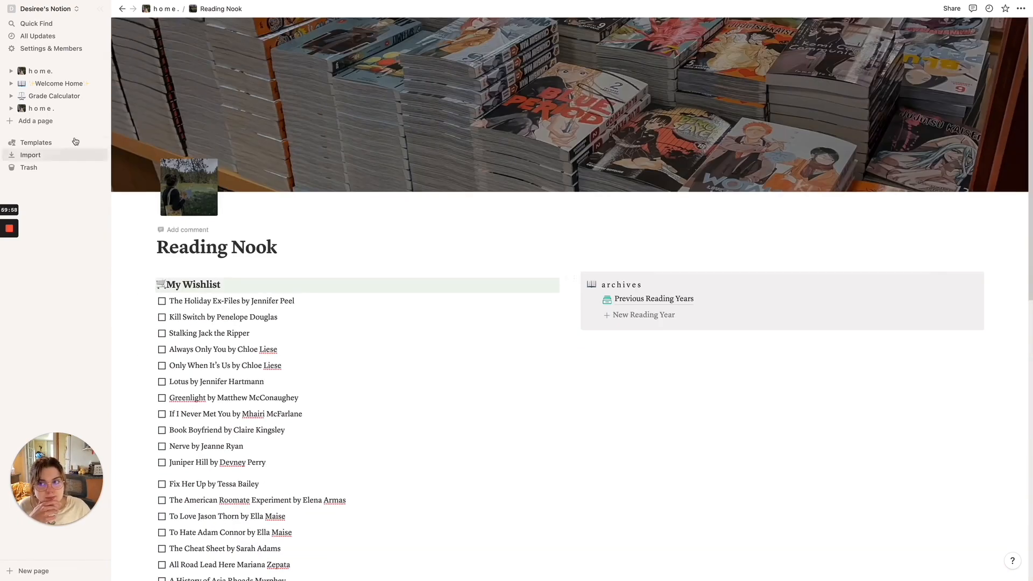
{"action": "left_click", "coordinate": [40, 70]}
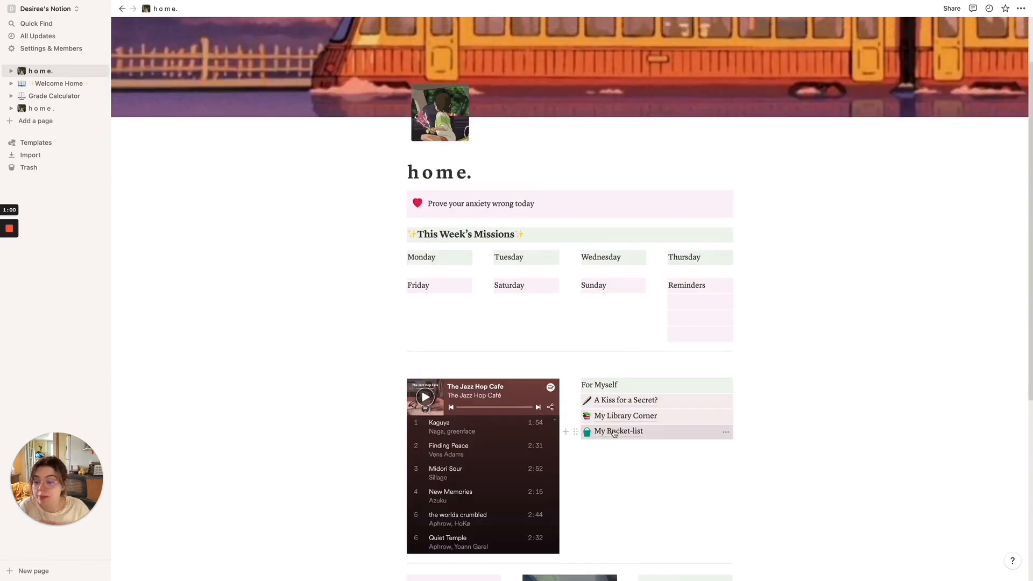
{"action": "left_click", "coordinate": [614, 432]}
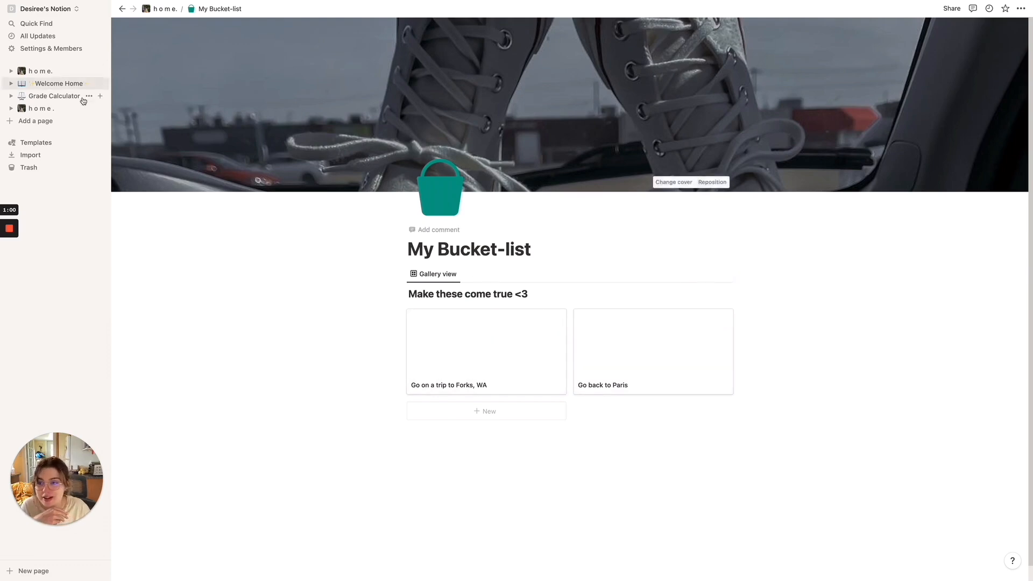
Create a page titled "My Bucket List" below Reading Nook in the me corner of the new home page.
{"action": "left_click", "coordinate": [55, 109]}
{"action": "scroll", "coordinate": [396, 362], "scroll_direction": "down", "scroll_amount": 3}
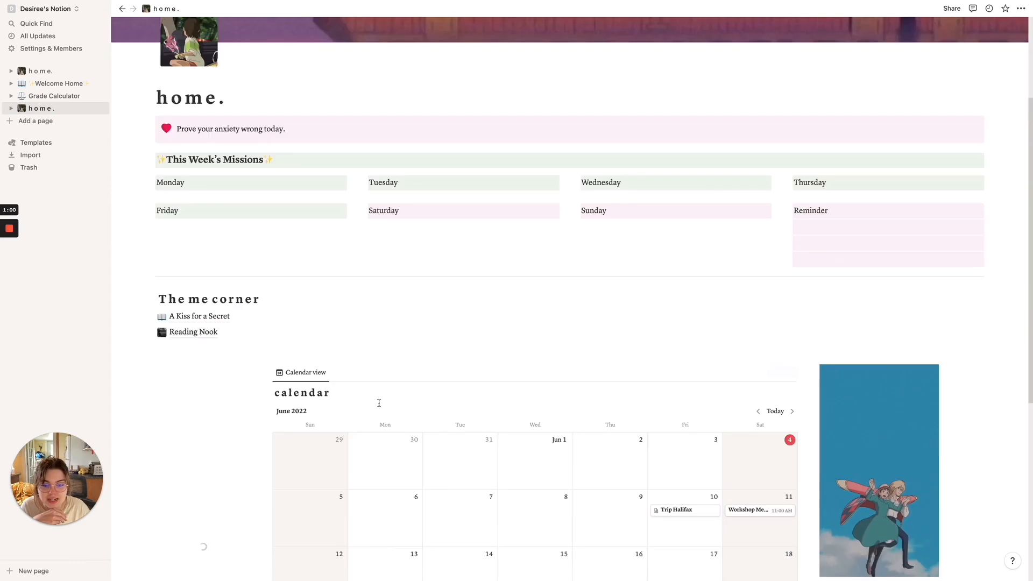
{"action": "left_click", "coordinate": [143, 332]}
{"action": "type", "text": "page"}
{"action": "key", "text": "Return"}
{"action": "type", "text": "My Bucket List"}
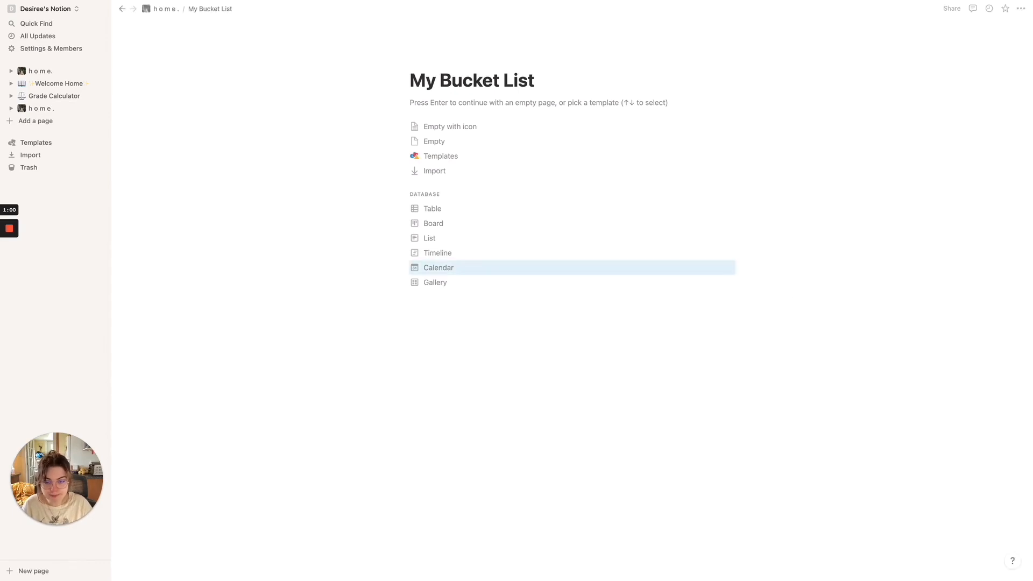
Switch to Simple Notion Icons in Chrome, search for "bucket", copy the teal bucket-fill icon and return to Notion.
{"action": "mouse_move", "coordinate": [535, 566]}
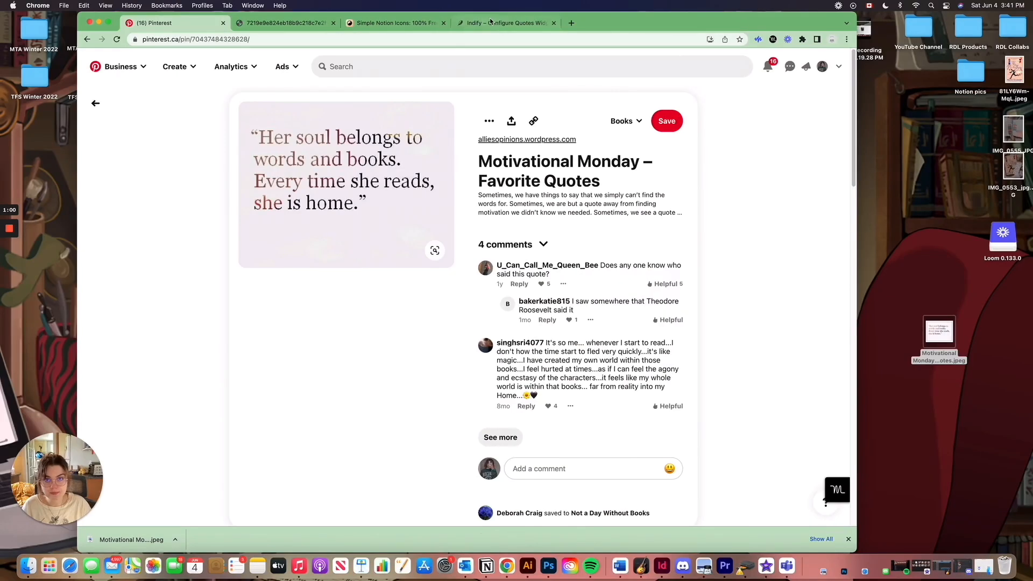
{"action": "left_click", "coordinate": [487, 22]}
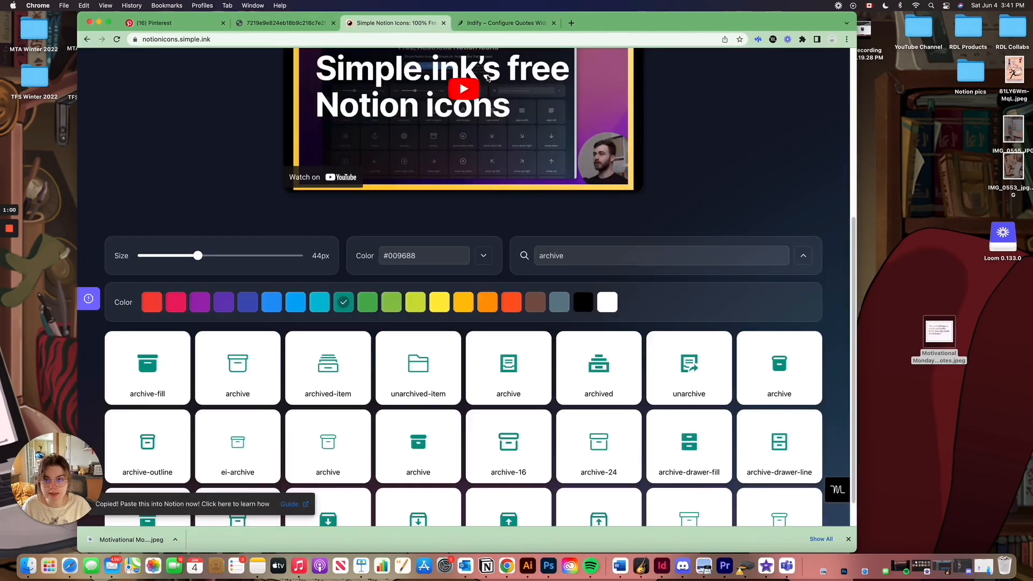
{"action": "left_click", "coordinate": [374, 21]}
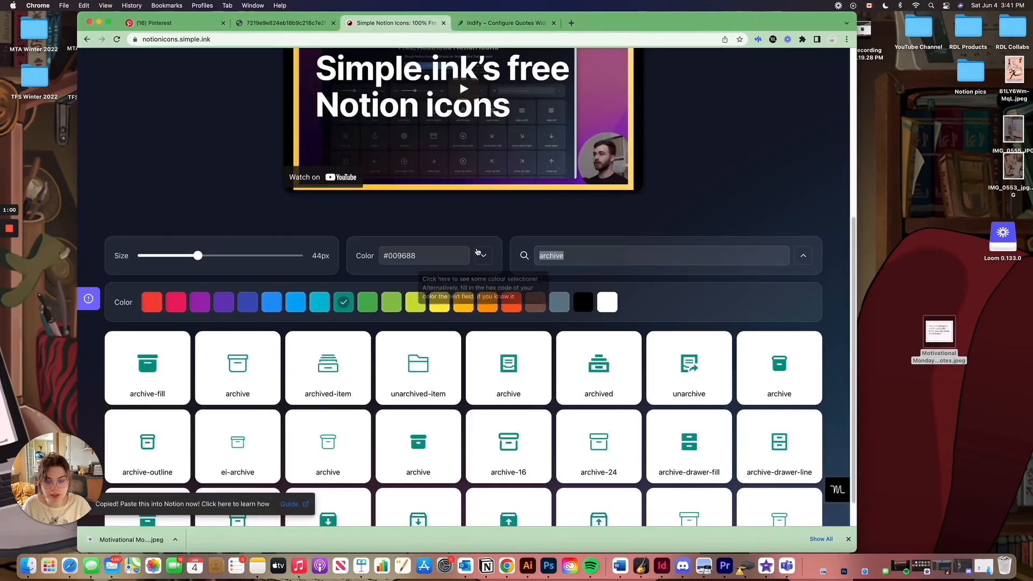
{"action": "type", "text": "bucket"}
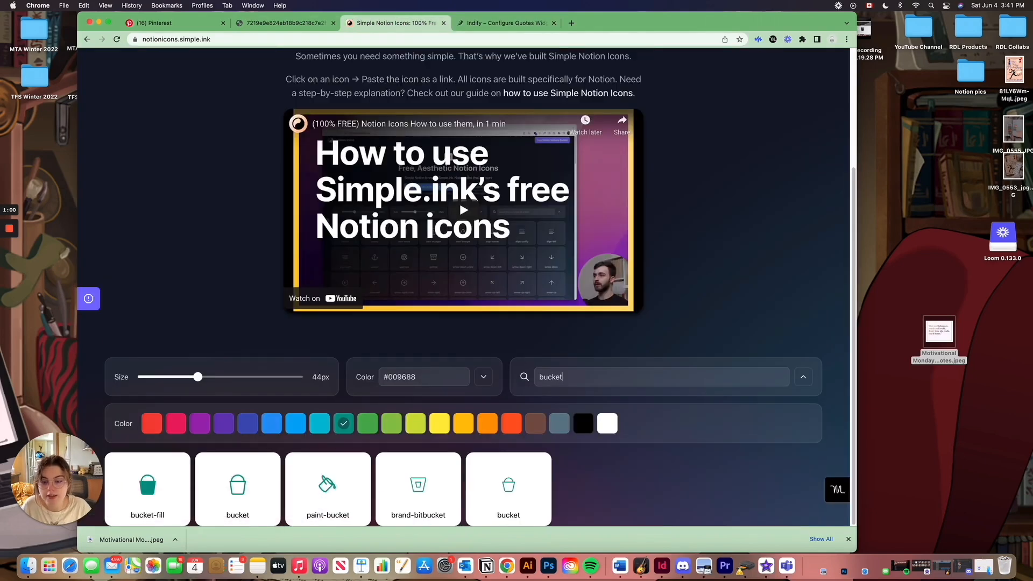
{"action": "left_click", "coordinate": [148, 494]}
{"action": "left_click", "coordinate": [486, 565]}
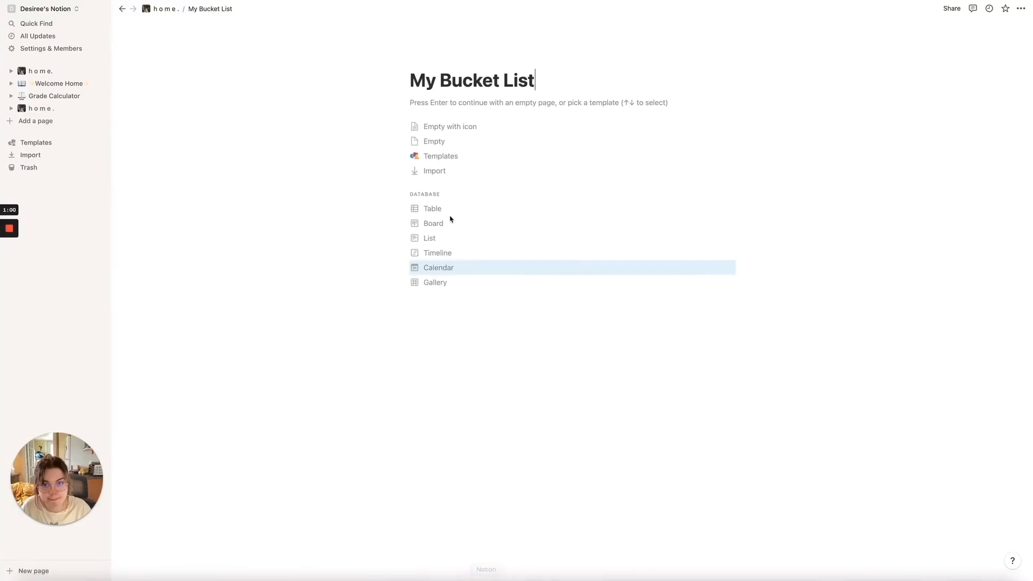
Try to give the My Bucket List page the copied bucket icon and turn it into a new full-page database.
{"action": "left_click", "coordinate": [415, 61]}
{"action": "left_click", "coordinate": [429, 81]}
{"action": "key", "text": "super+v"}
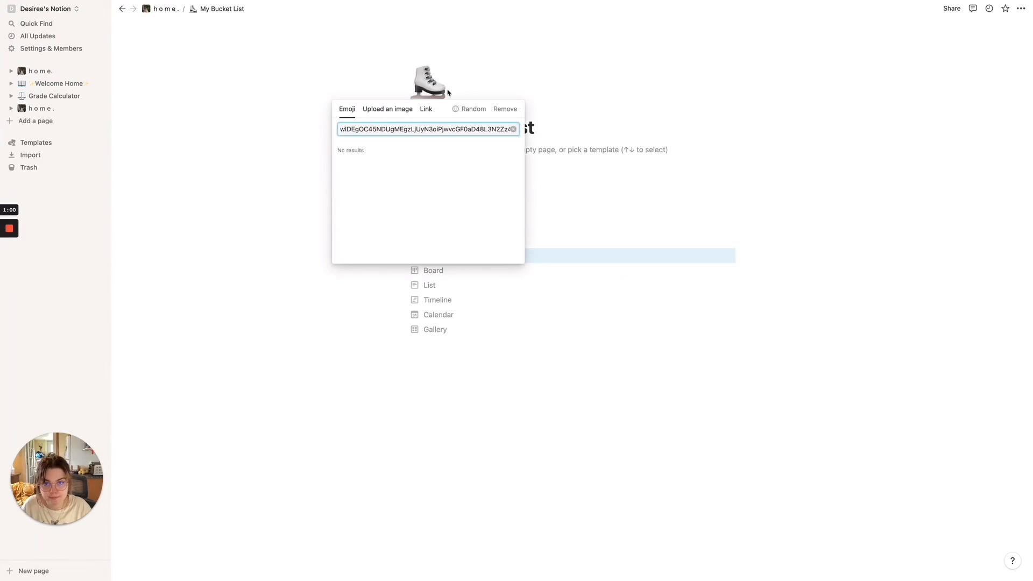
{"action": "left_click", "coordinate": [426, 109]}
{"action": "key", "text": "super+v"}
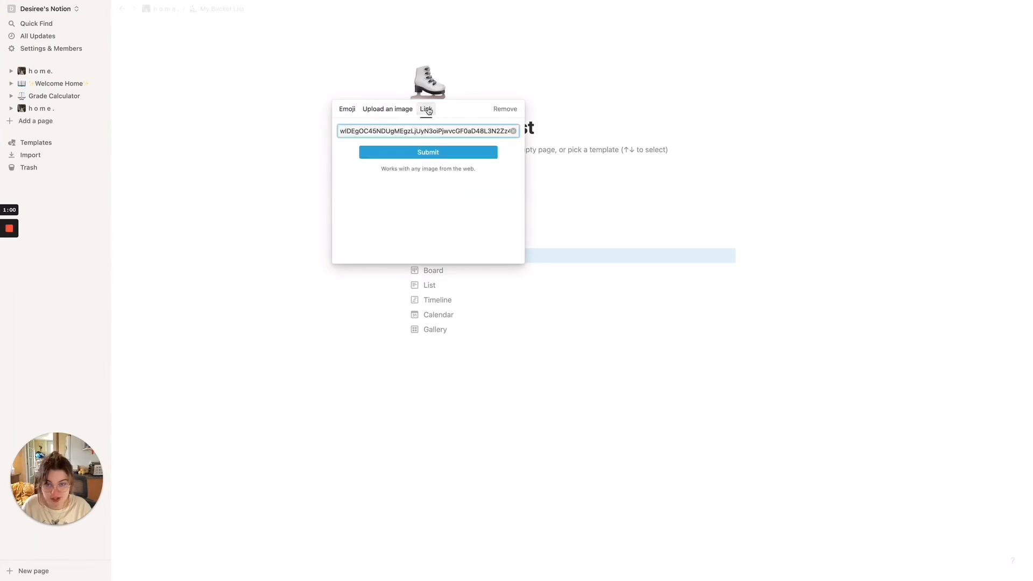
{"action": "key", "text": "Return"}
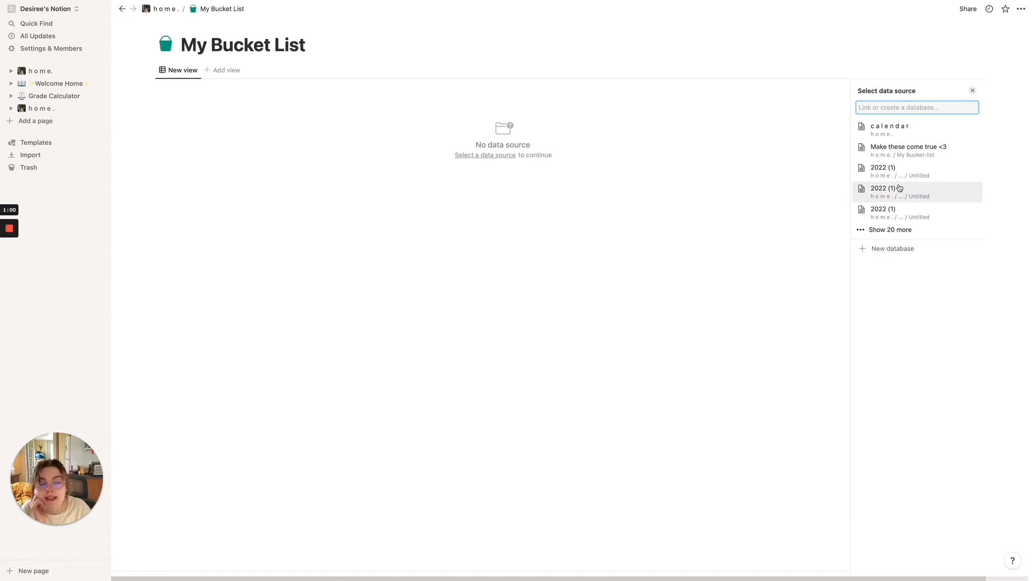
{"action": "left_click", "coordinate": [885, 248]}
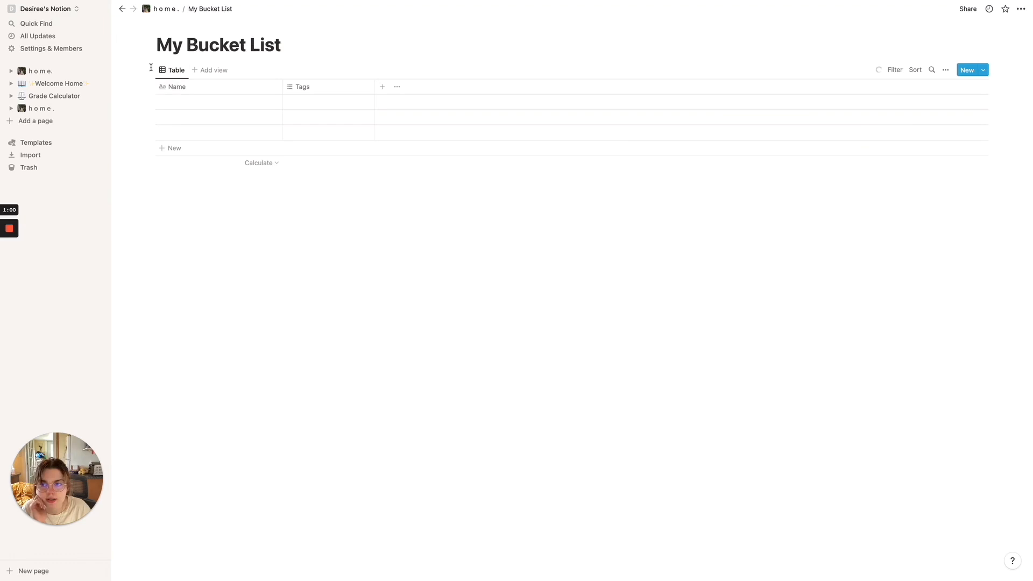
{"action": "key", "text": "super+z"}
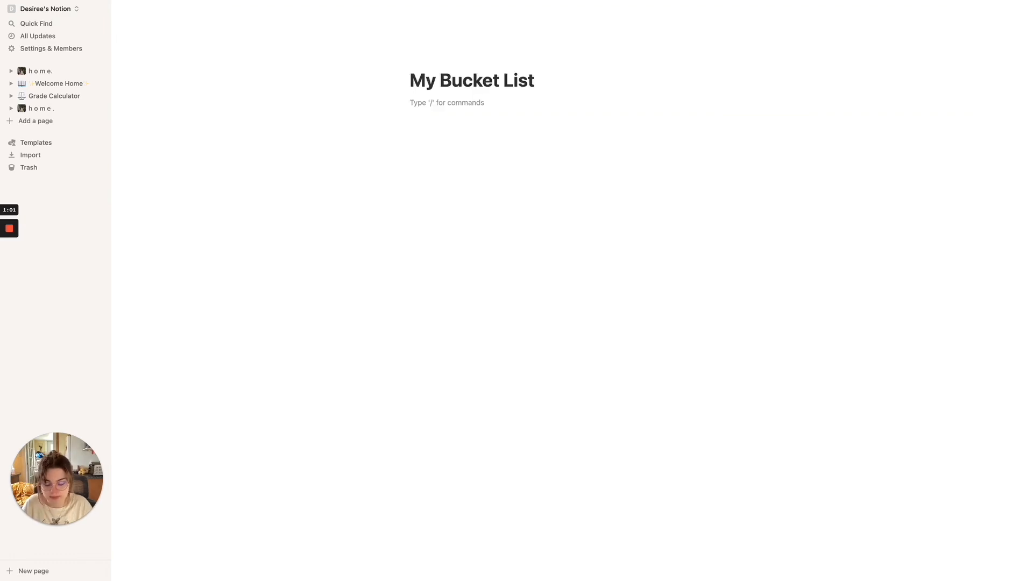
Insert a gallery view with a new database on the page and title it "May The Odds Be Ever in Your Favor".
{"action": "type", "text": "/gal"}
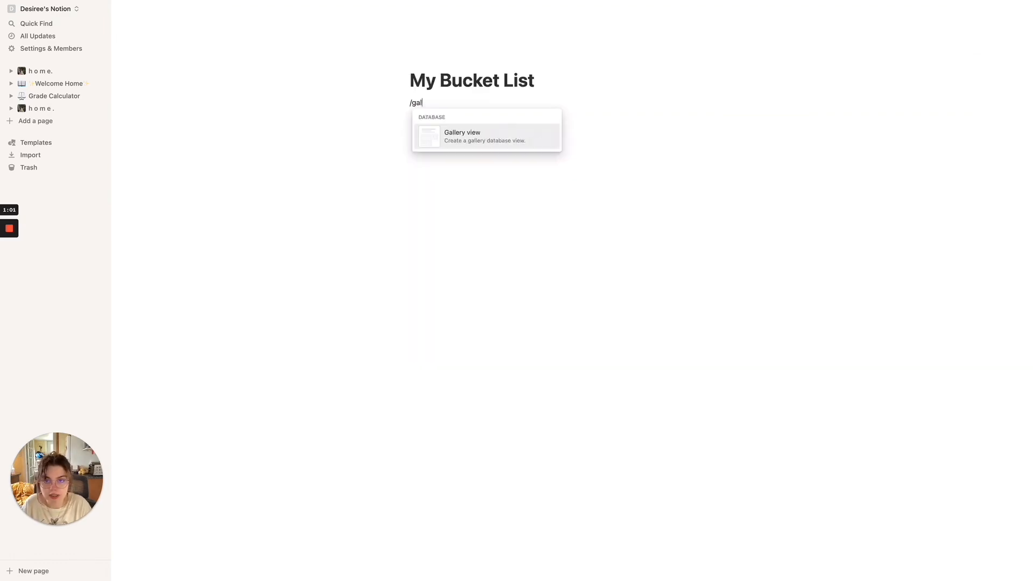
{"action": "type", "text": "ler"}
{"action": "key", "text": "Return"}
{"action": "left_click", "coordinate": [667, 284]}
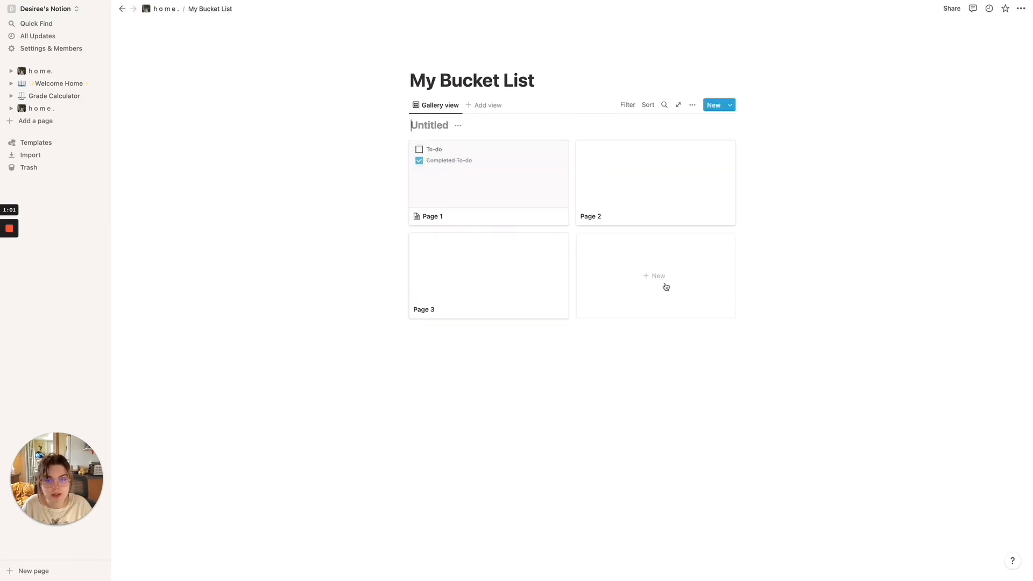
{"action": "type", "text": "M"}
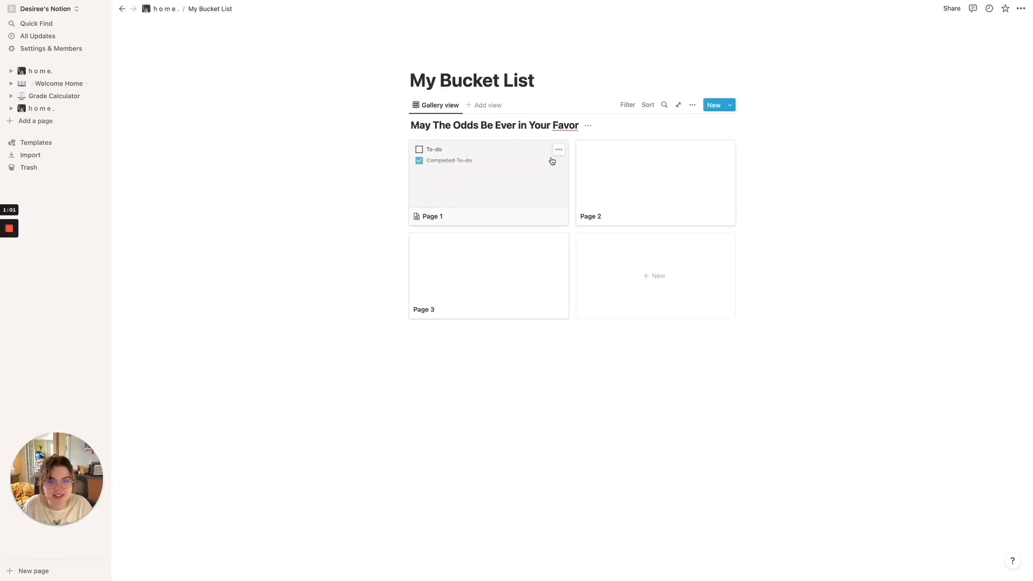
Delete the sample cards Page 1, Page 2 and Page 3 from the gallery.
{"action": "left_click", "coordinate": [558, 151]}
{"action": "left_click", "coordinate": [582, 180]}
{"action": "left_click", "coordinate": [558, 150]}
{"action": "left_click", "coordinate": [571, 182]}
{"action": "left_click", "coordinate": [559, 151]}
{"action": "left_click", "coordinate": [569, 181]}
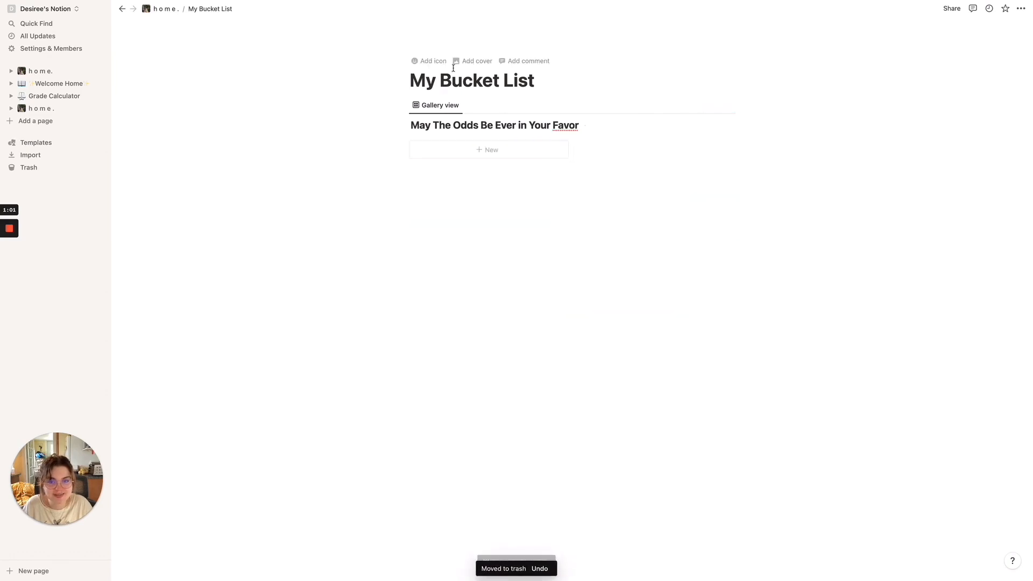
Add a page icon to My Bucket List using the copied bucket icon link.
{"action": "left_click", "coordinate": [428, 60]}
{"action": "left_click", "coordinate": [435, 87]}
{"action": "left_click", "coordinate": [424, 110]}
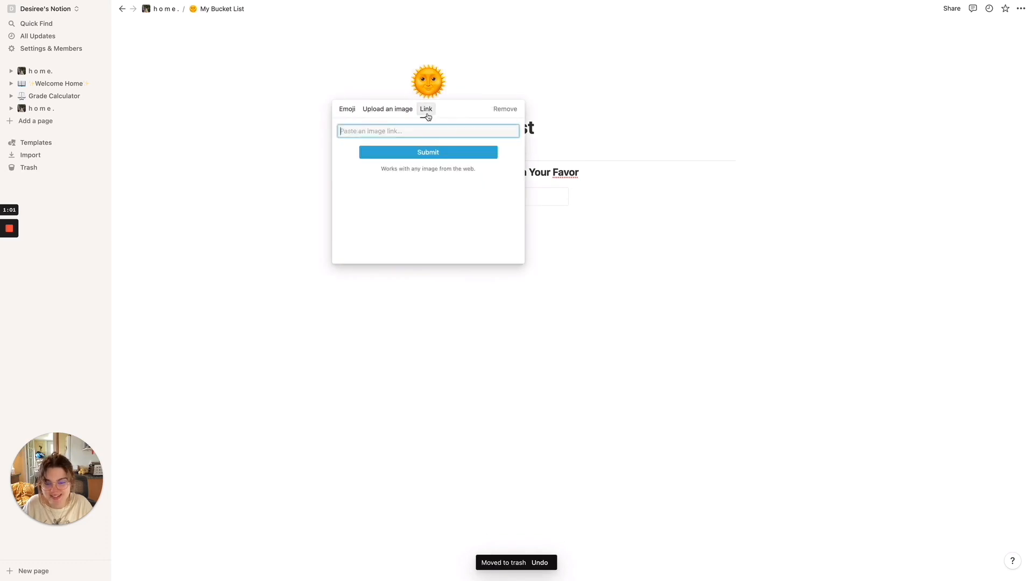
{"action": "key", "text": "super+v"}
{"action": "left_click", "coordinate": [431, 152]}
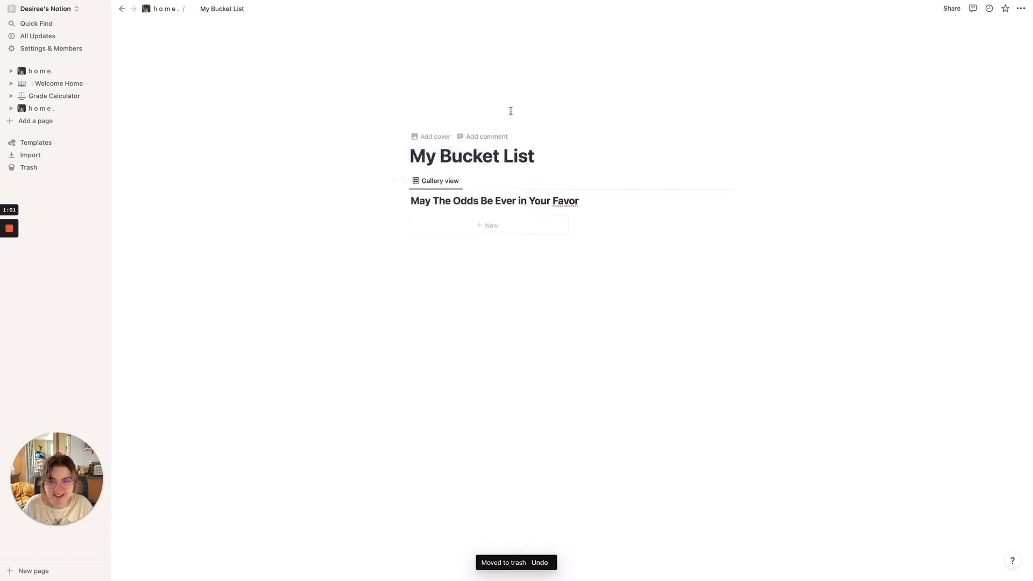
Add a cover to My Bucket List by uploading the laced-shoes photo from the Notion pics folder.
{"action": "left_click", "coordinate": [431, 139]}
{"action": "left_click", "coordinate": [672, 182]}
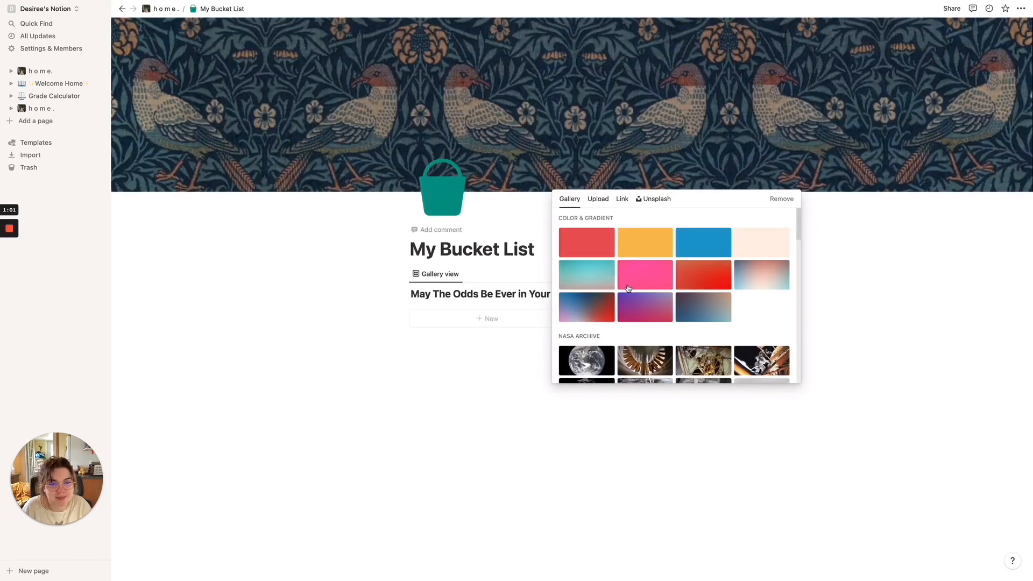
{"action": "left_click", "coordinate": [596, 199]}
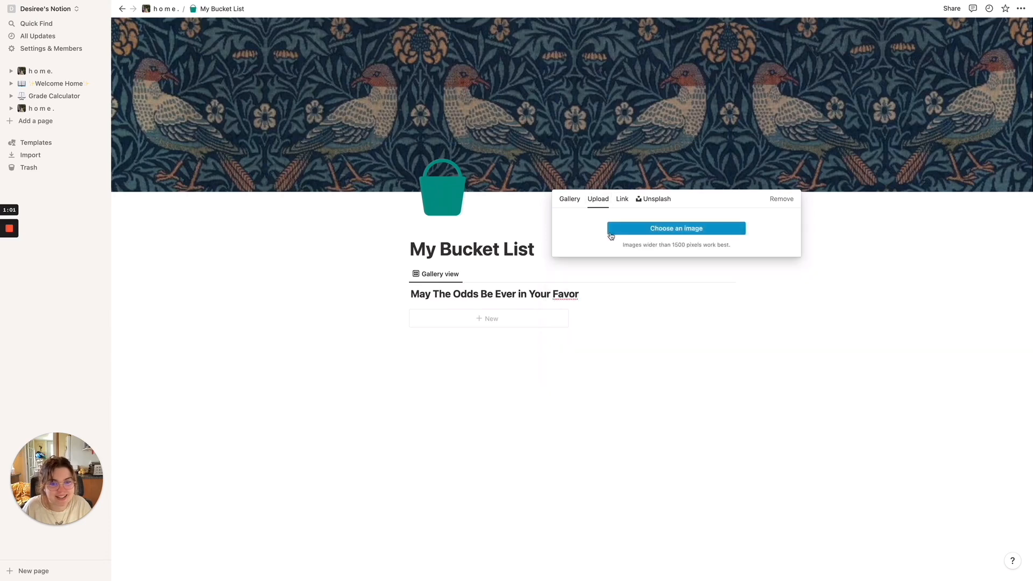
{"action": "left_click", "coordinate": [640, 237]}
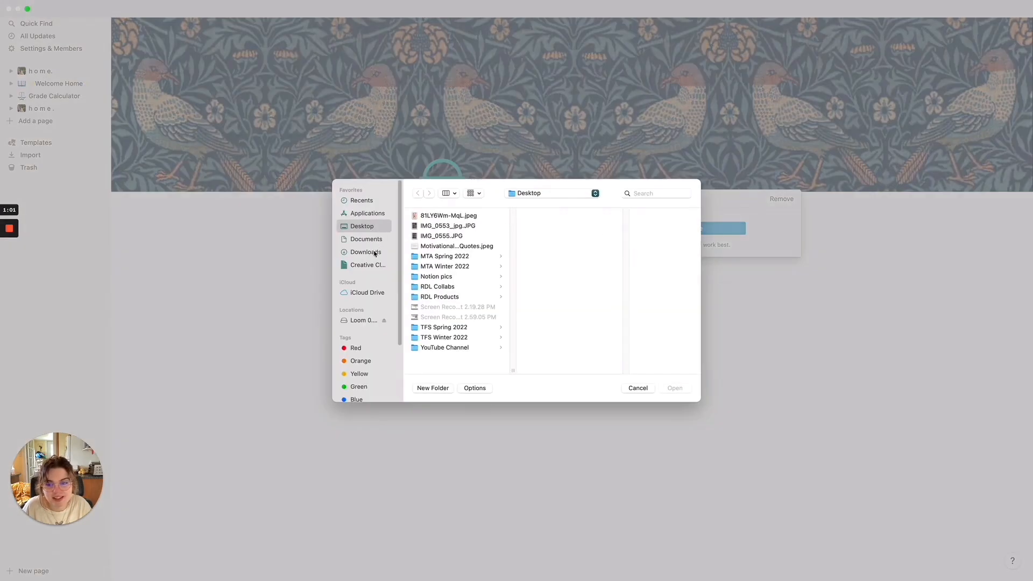
{"action": "left_click", "coordinate": [438, 277]}
{"action": "left_click", "coordinate": [546, 217]}
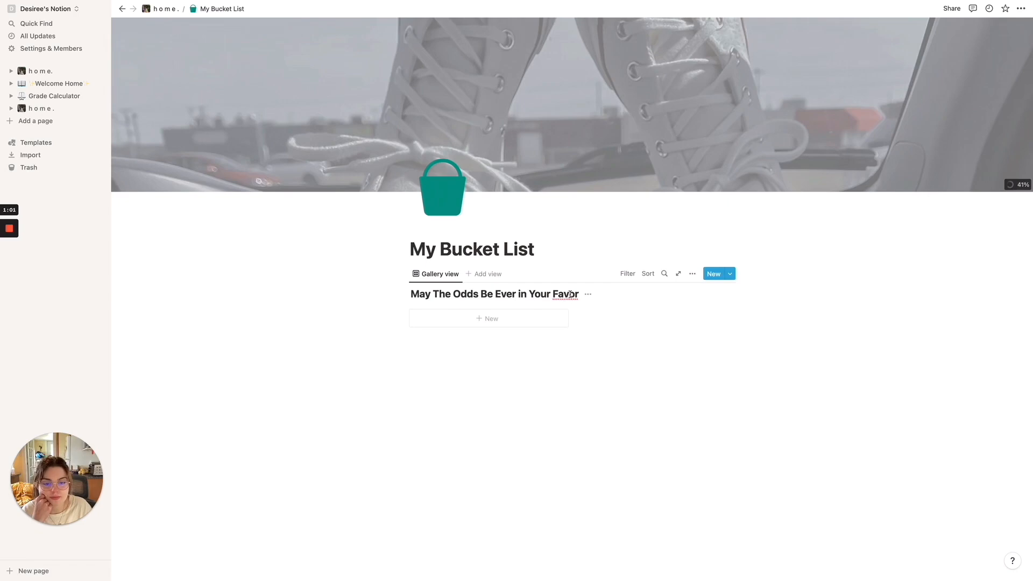
Correct the gallery title's last word to "Favour" and reposition the page cover to show the laced shoes.
{"action": "type", "text": "u"}
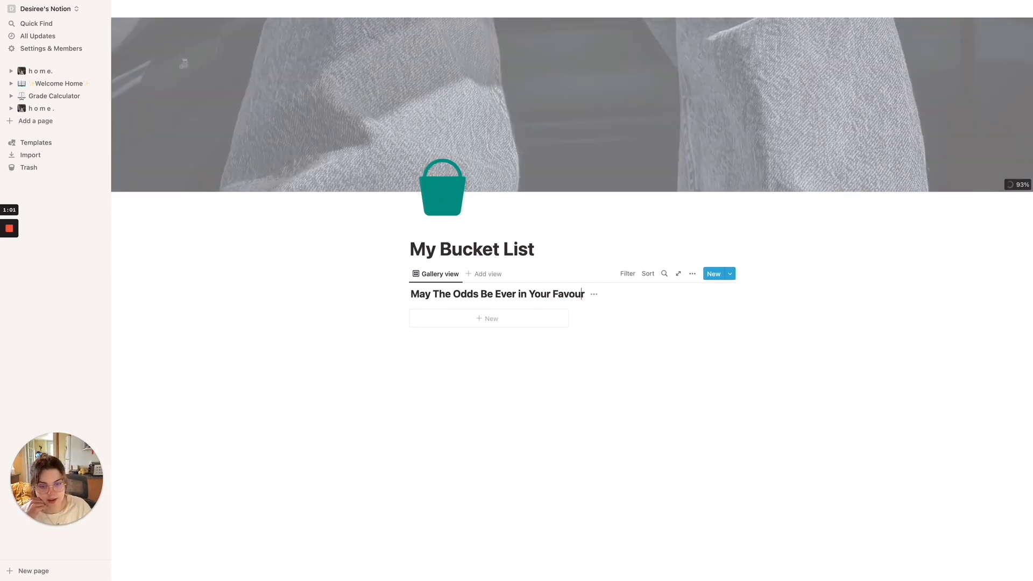
{"action": "left_click", "coordinate": [714, 182]}
{"action": "left_click_drag", "start_coordinate": [670, 81], "coordinate": [632, 208]}
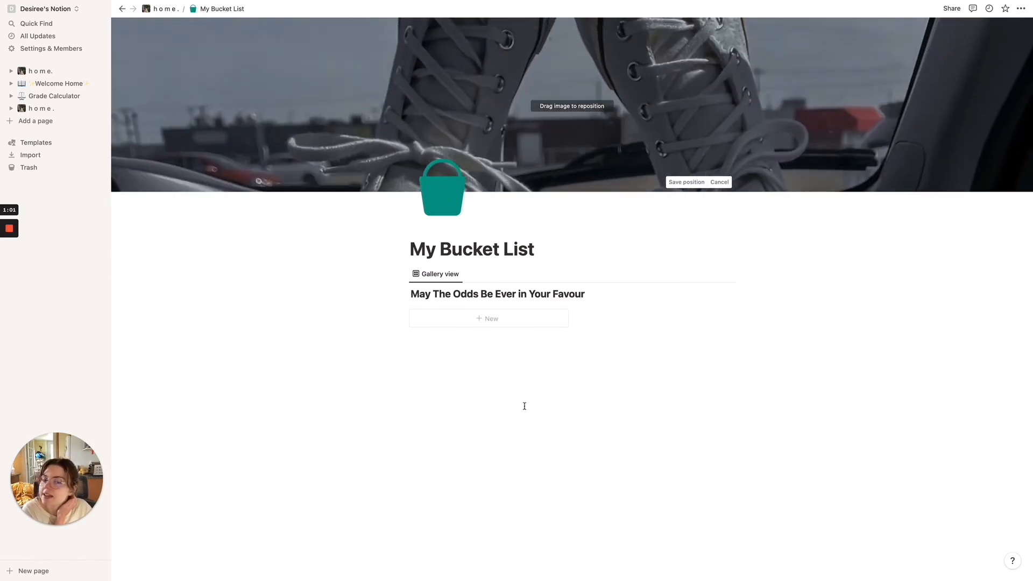
{"action": "left_click", "coordinate": [492, 340]}
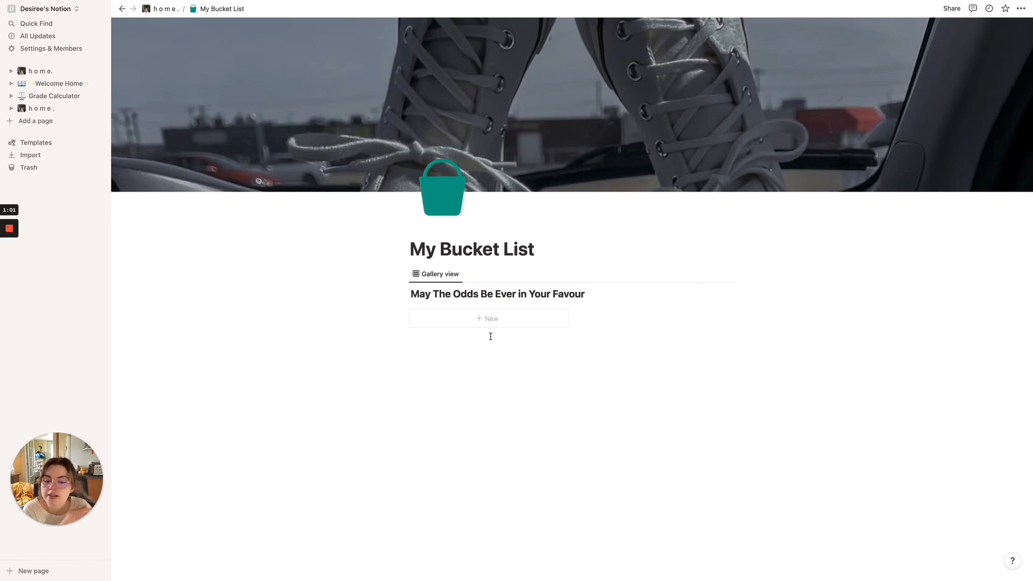
Add a gallery card titled "Go back to Paris" to the bucket list.
{"action": "left_click", "coordinate": [488, 318]}
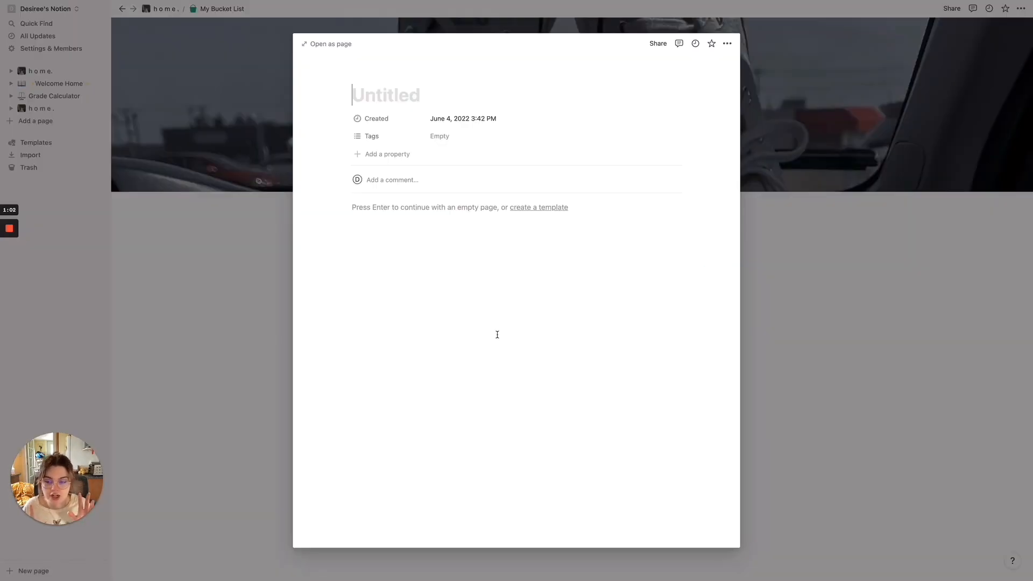
{"action": "type", "text": "Go back to Paris"}
{"action": "key", "text": "Return"}
{"action": "left_click", "coordinate": [743, 410]}
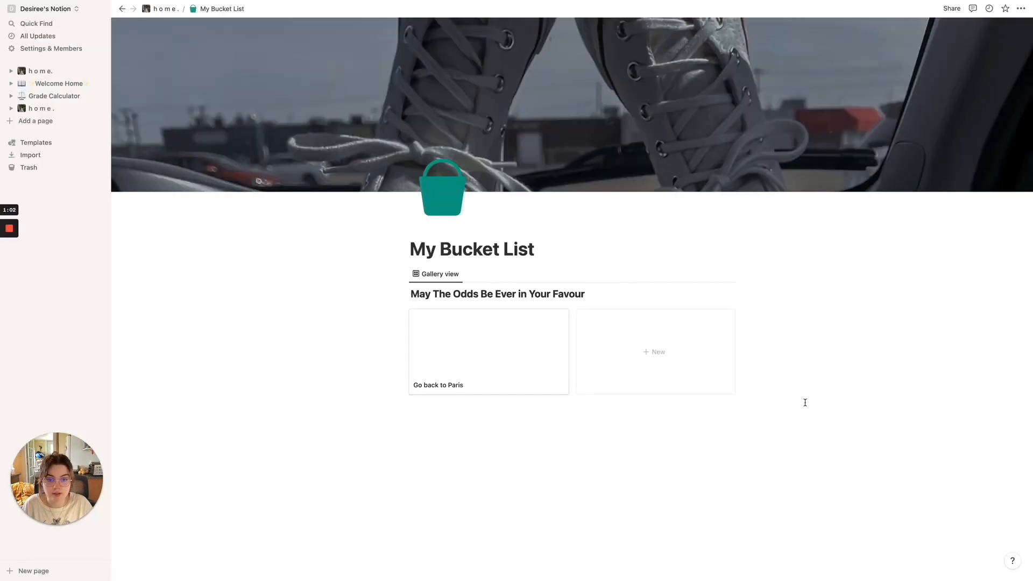
Add a second bucket list card titled "Trip to Forks, WA".
{"action": "left_click", "coordinate": [645, 387]}
{"action": "type", "text": "Trip to Forks"}
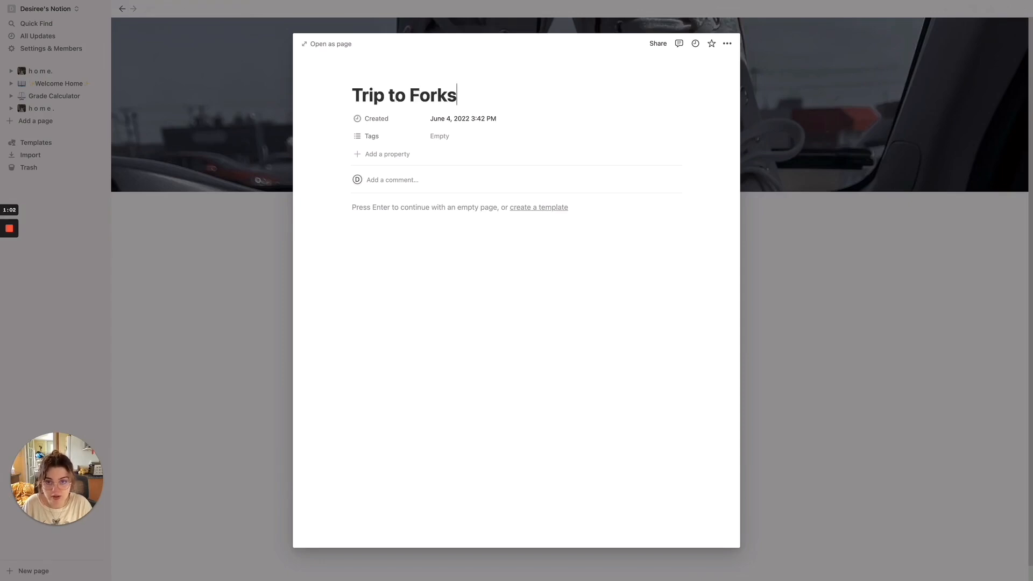
{"action": "type", "text": ", WA"}
{"action": "key", "text": "Return"}
{"action": "left_click", "coordinate": [902, 355]}
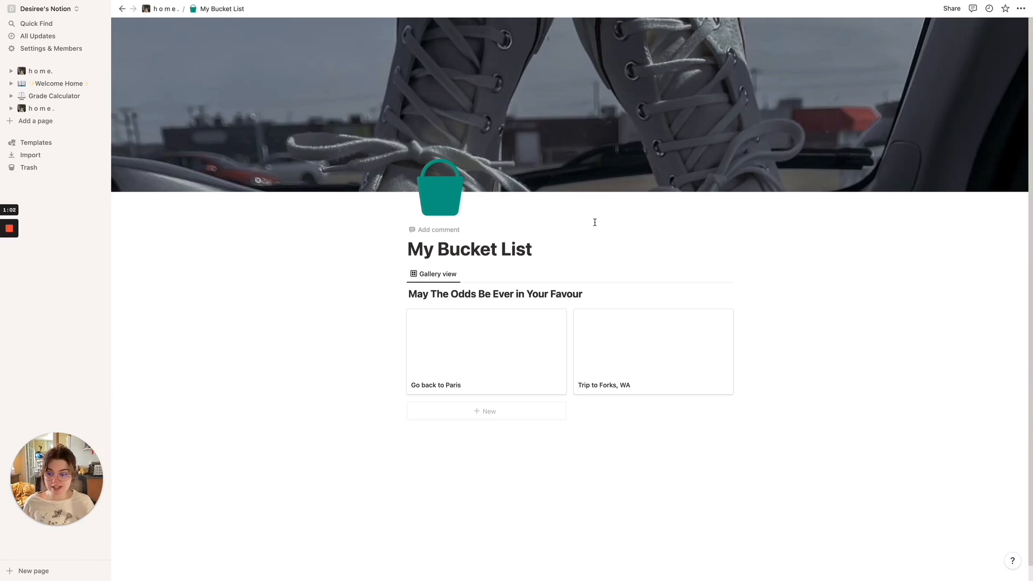
Return to the new home page and compare its layout with the original home page.
{"action": "left_click", "coordinate": [165, 9]}
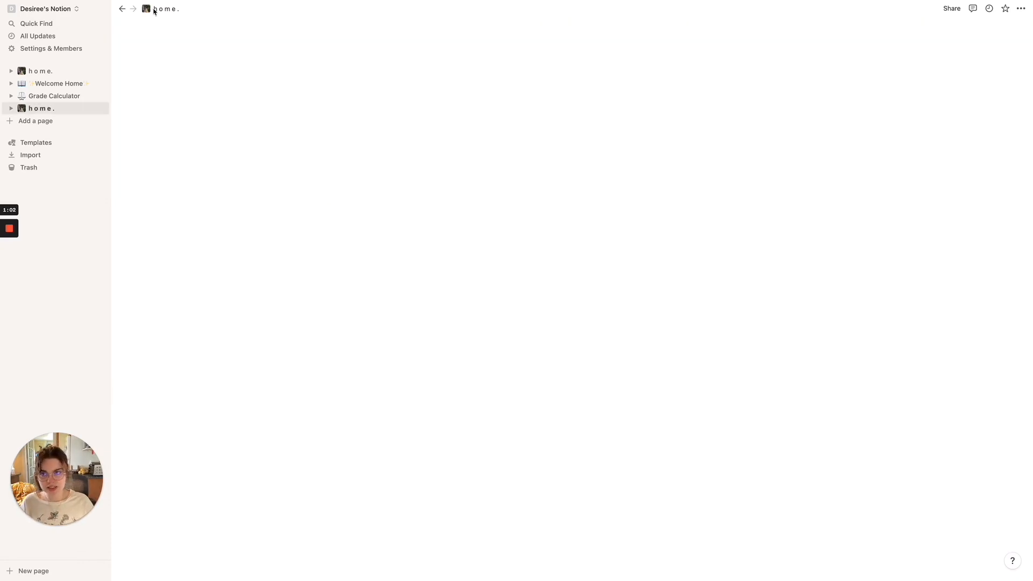
{"action": "scroll", "coordinate": [391, 332], "scroll_direction": "down", "scroll_amount": 5}
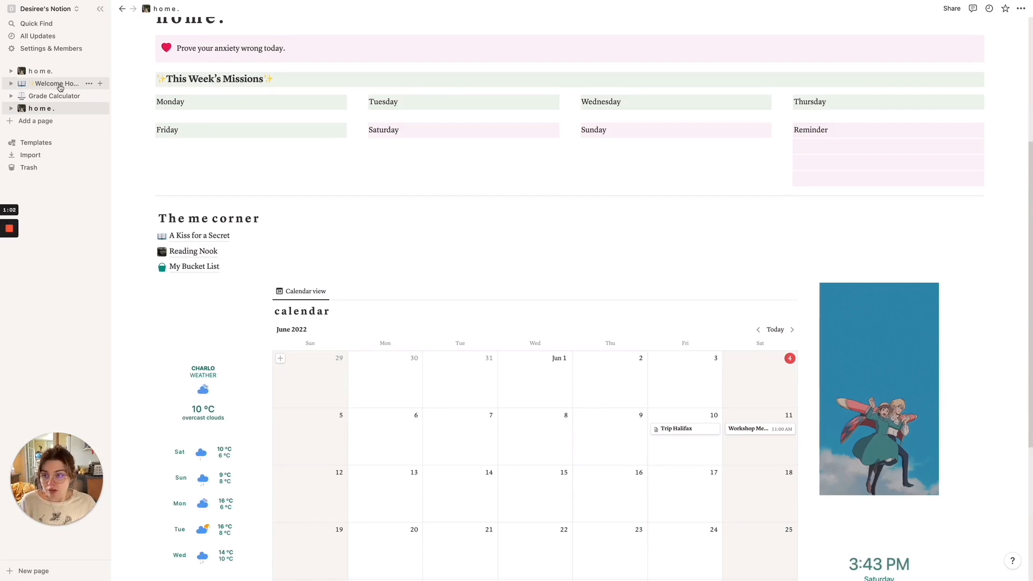
{"action": "left_click", "coordinate": [49, 71]}
{"action": "scroll", "coordinate": [451, 339], "scroll_direction": "down", "scroll_amount": 5}
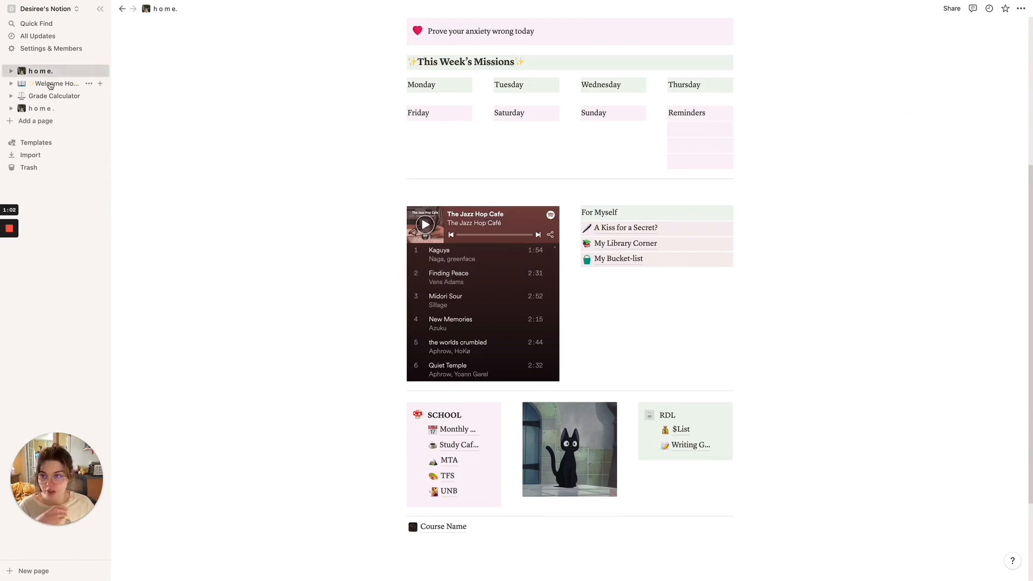
{"action": "left_click", "coordinate": [50, 107]}
{"action": "scroll", "coordinate": [413, 306], "scroll_direction": "down", "scroll_amount": 4}
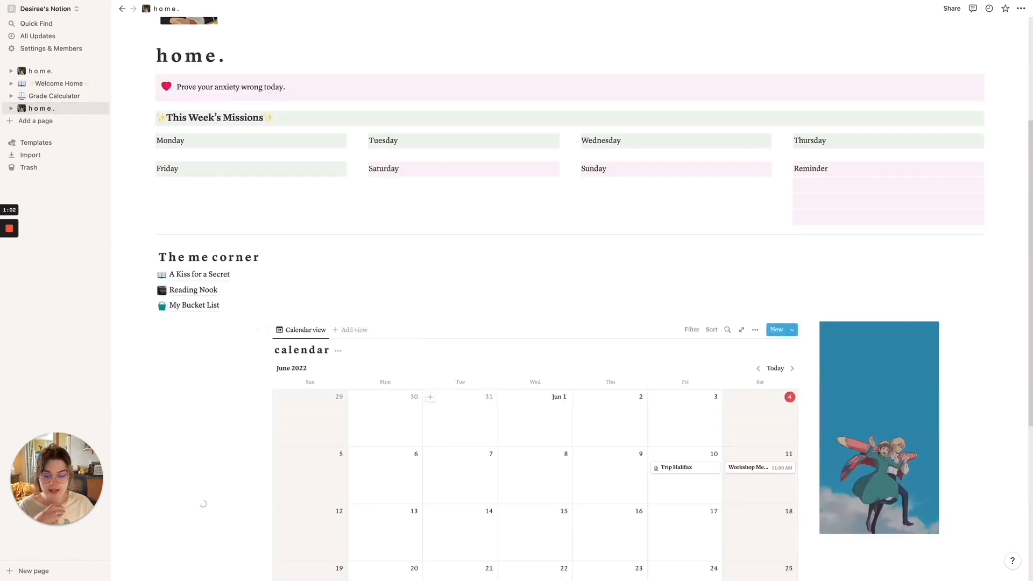
Switch to Spotify and open "book reading playlist" from the library's playlists.
{"action": "mouse_move", "coordinate": [486, 565]}
{"action": "left_click", "coordinate": [590, 564]}
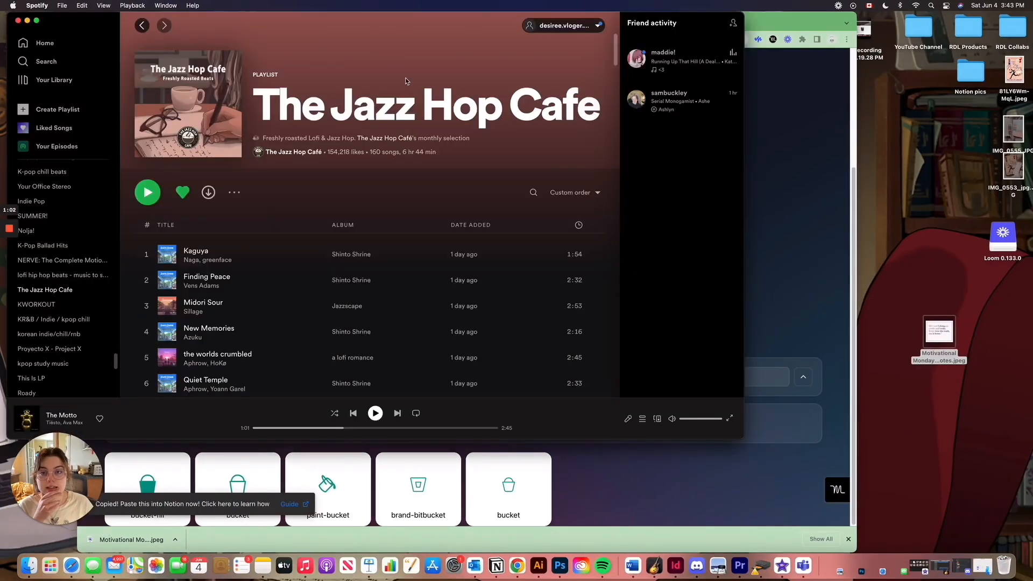
{"action": "left_click_drag", "start_coordinate": [398, 19], "coordinate": [566, 44]}
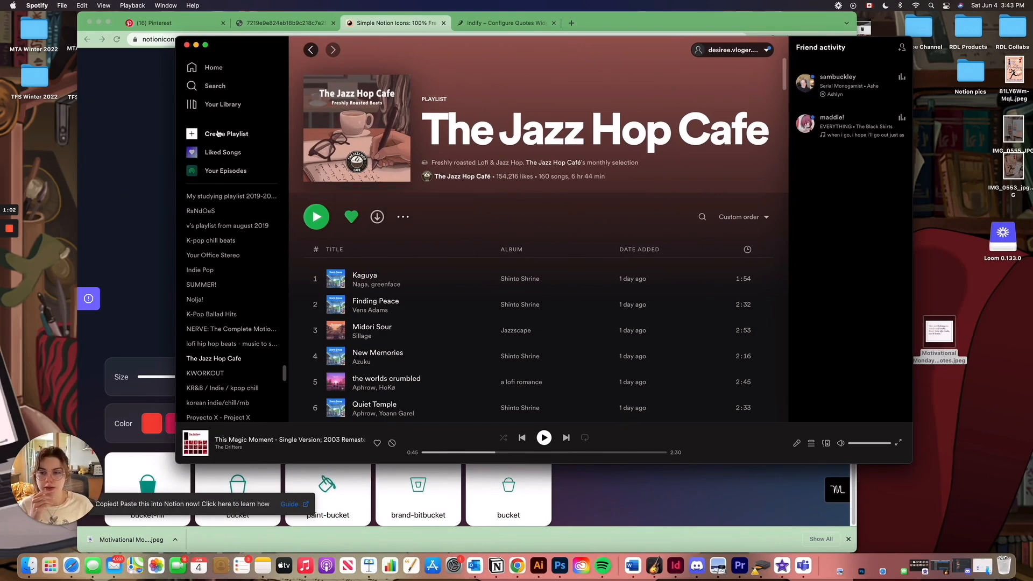
{"action": "left_click", "coordinate": [218, 105]}
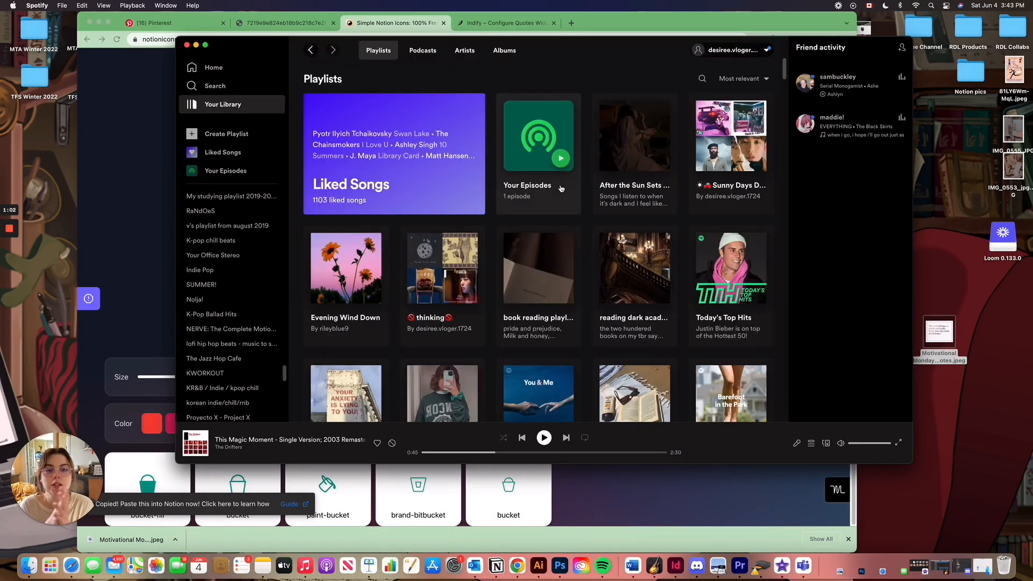
{"action": "scroll", "coordinate": [561, 188], "scroll_direction": "down", "scroll_amount": 5}
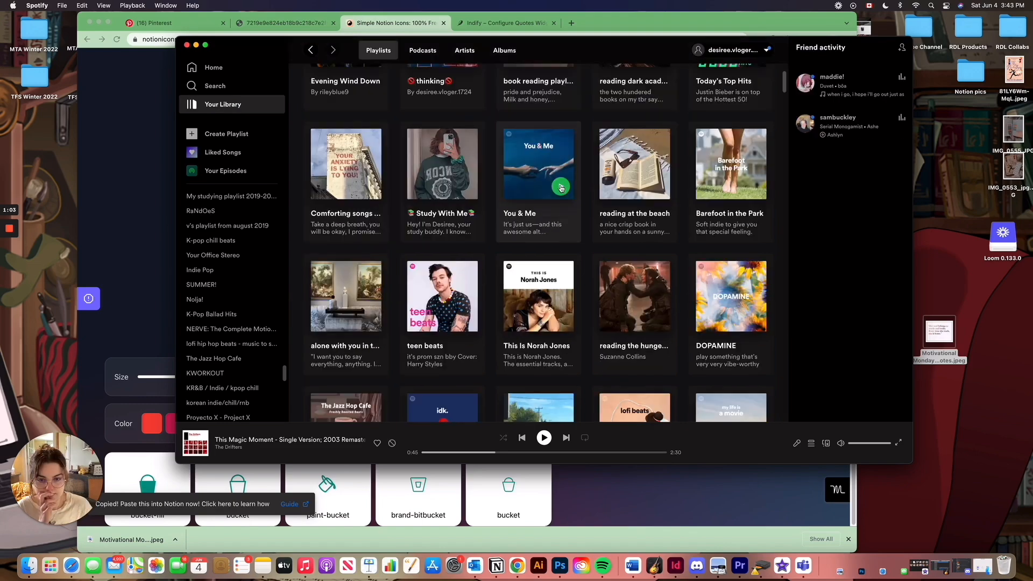
{"action": "scroll", "coordinate": [561, 188], "scroll_direction": "down", "scroll_amount": 3}
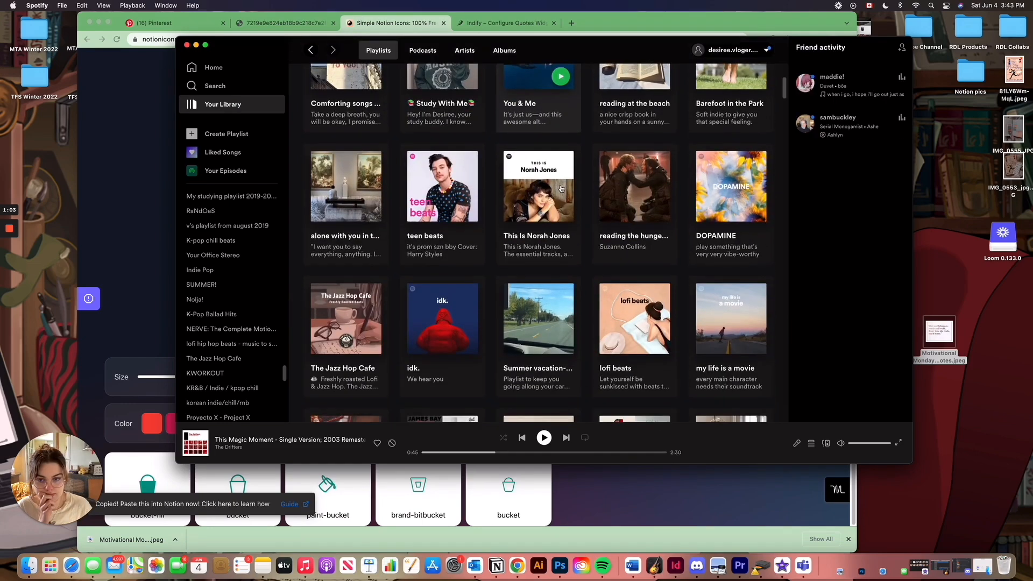
{"action": "scroll", "coordinate": [561, 188], "scroll_direction": "up", "scroll_amount": 10}
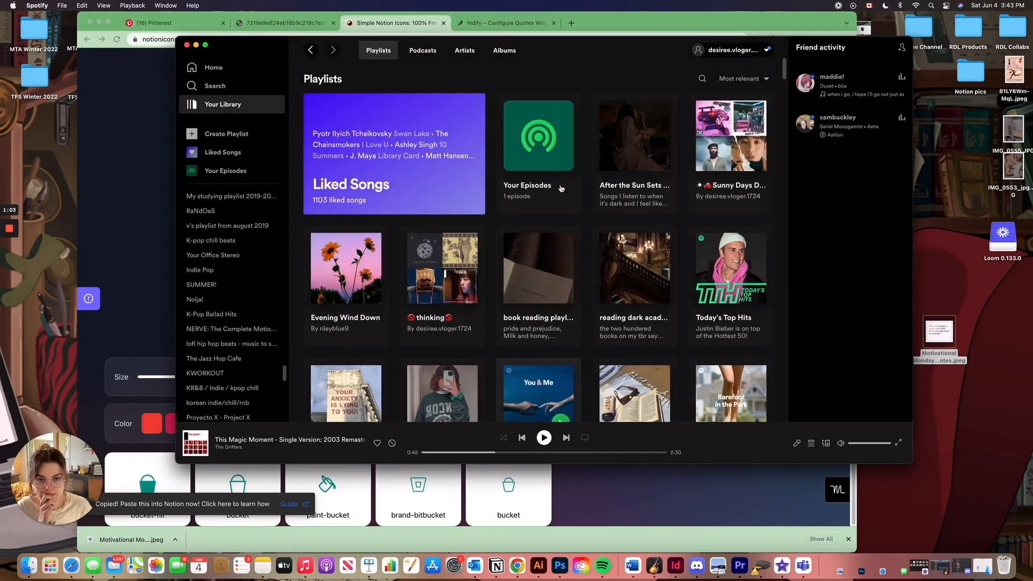
{"action": "left_click", "coordinate": [531, 273]}
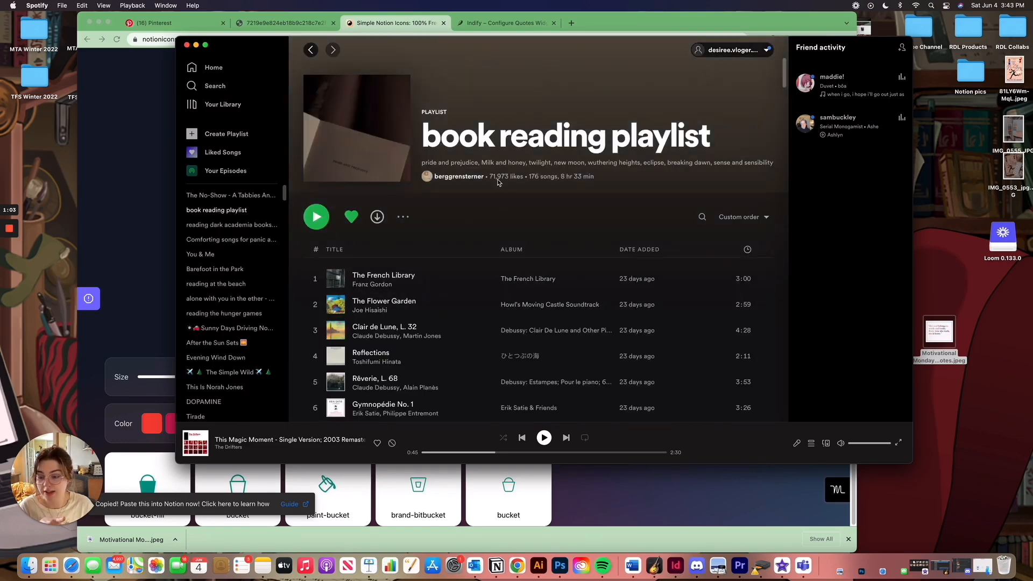
Copy the share link of the book reading playlist.
{"action": "left_click", "coordinate": [402, 217]}
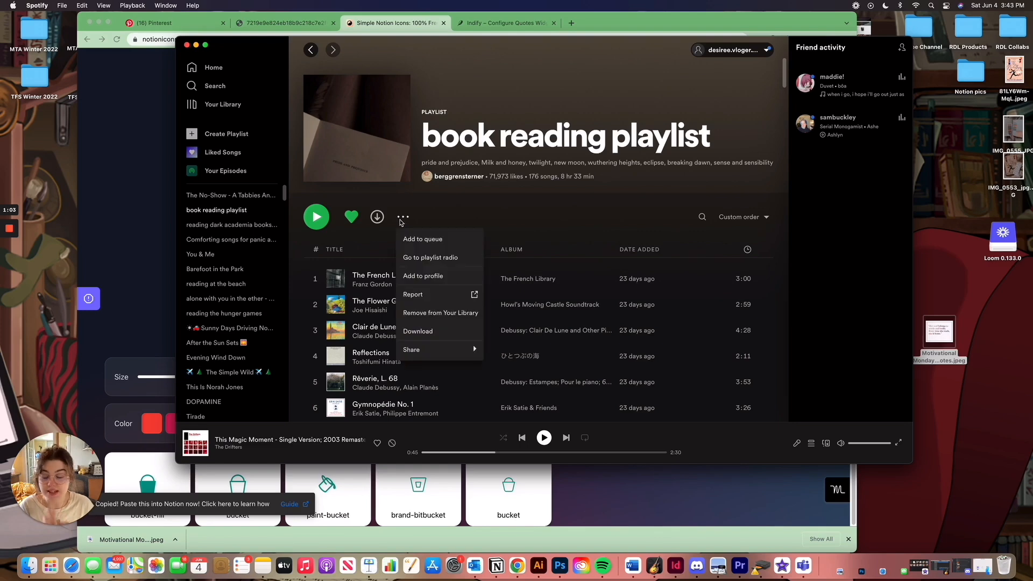
{"action": "mouse_move", "coordinate": [425, 355]}
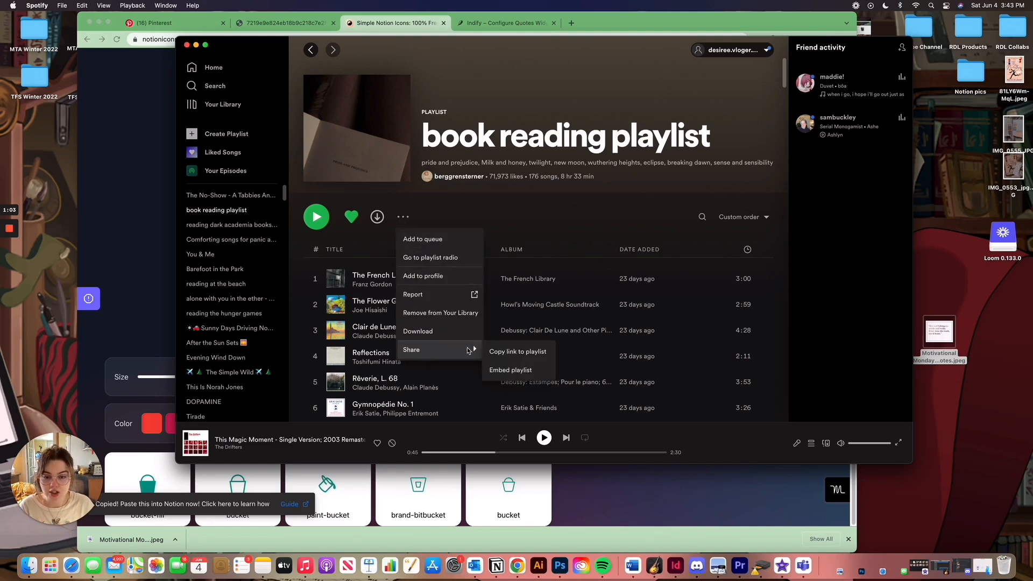
{"action": "left_click", "coordinate": [512, 353]}
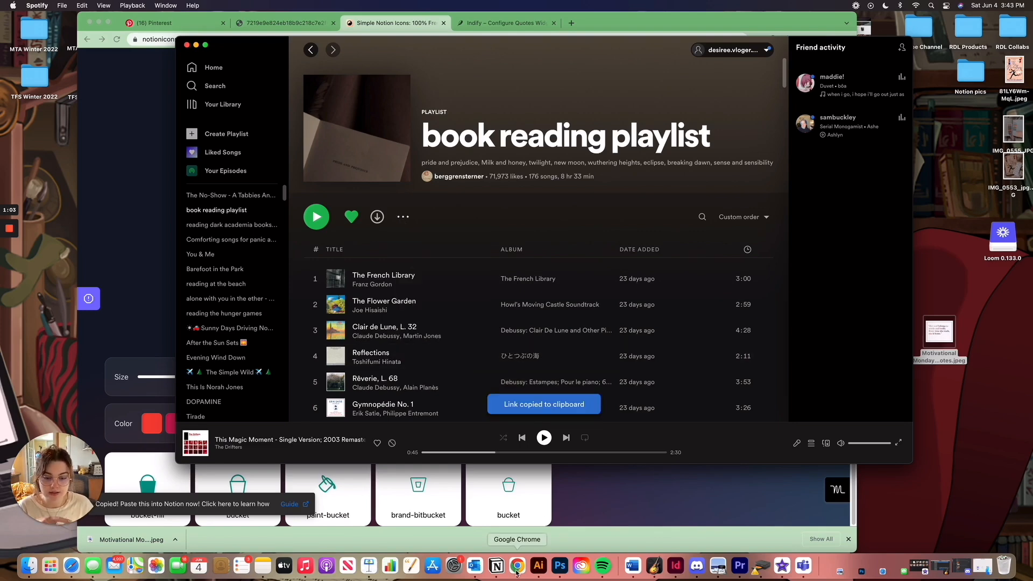
Switch to Notion and embed the copied playlist link below My Bucket List on the home page.
{"action": "left_click", "coordinate": [496, 565]}
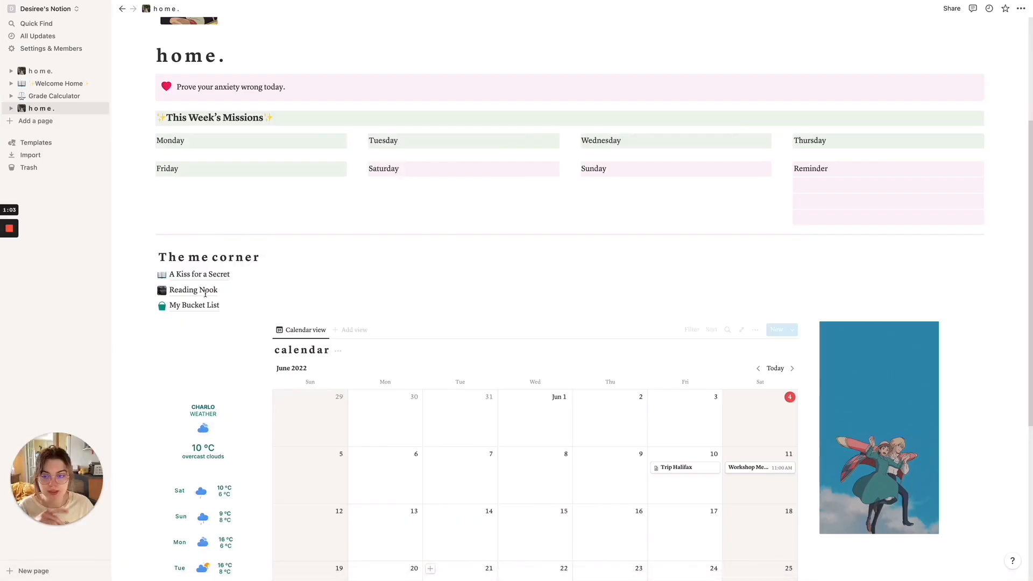
{"action": "left_click", "coordinate": [176, 323]}
{"action": "type", "text": "/"}
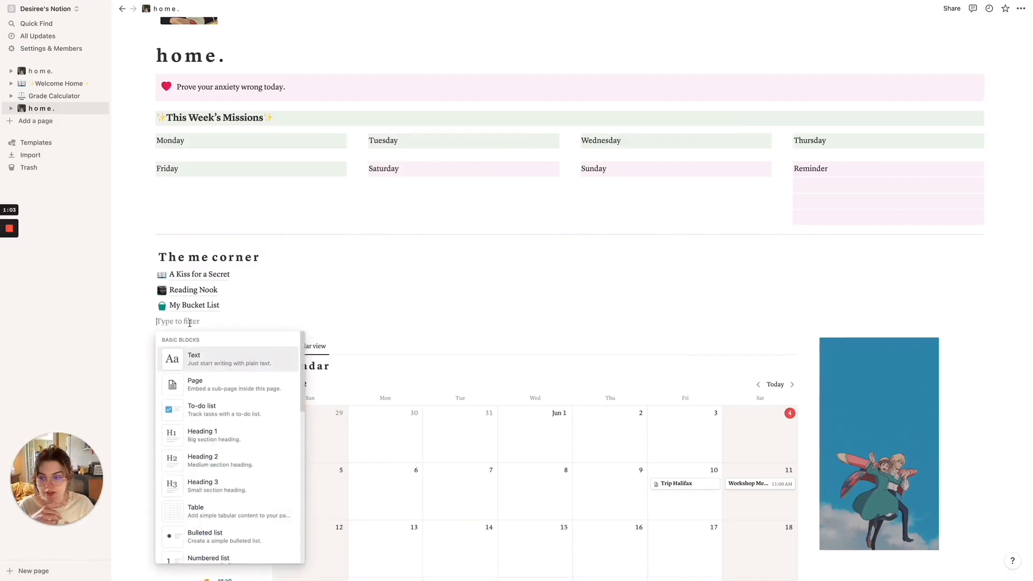
{"action": "key", "text": "BackSpace"}
{"action": "key", "text": "super+v"}
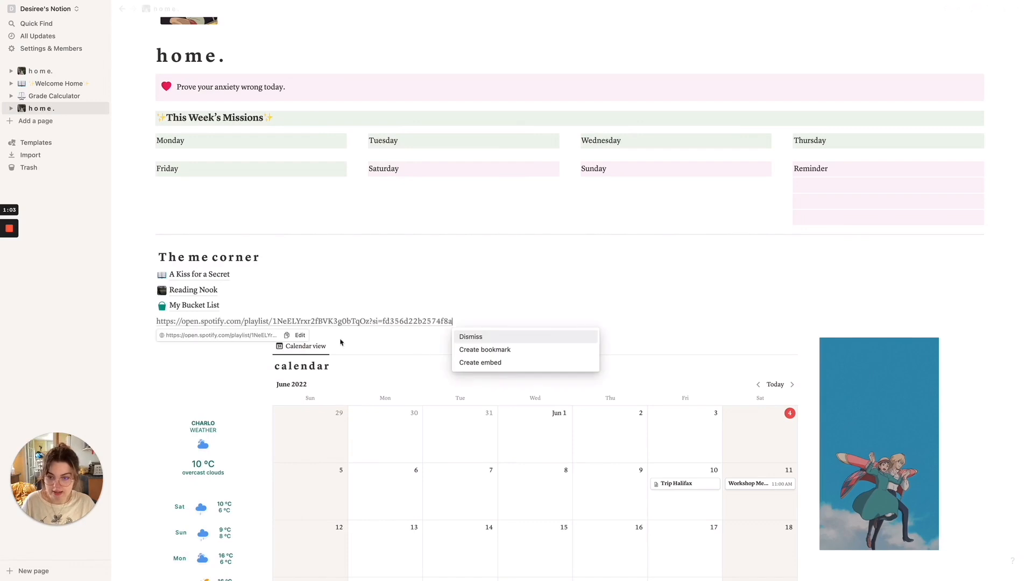
{"action": "left_click", "coordinate": [504, 363]}
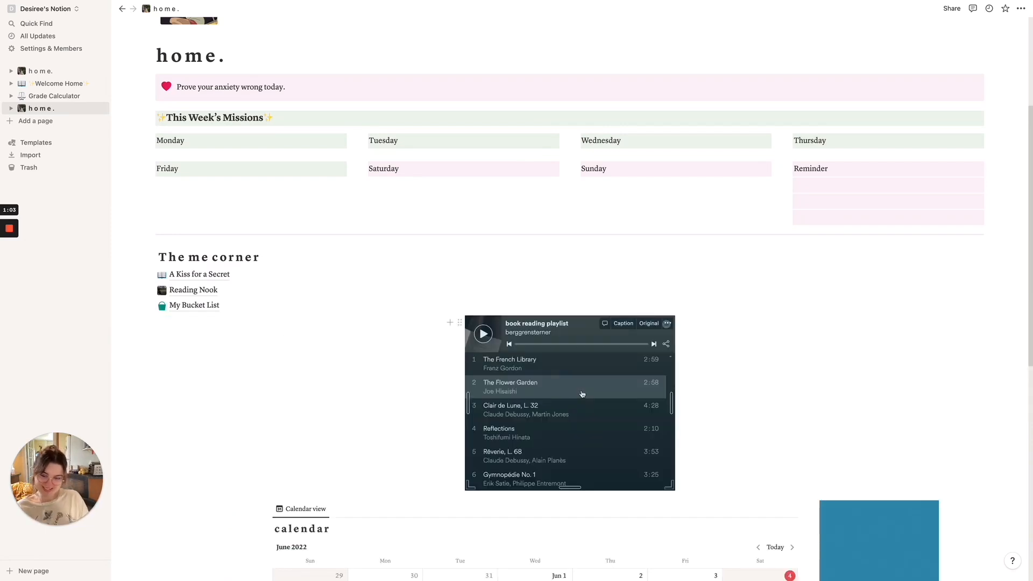
Place the playlist embed in a column beside the three me-corner page links and narrow the playlist column.
{"action": "left_click_drag", "start_coordinate": [460, 322], "coordinate": [139, 275]}
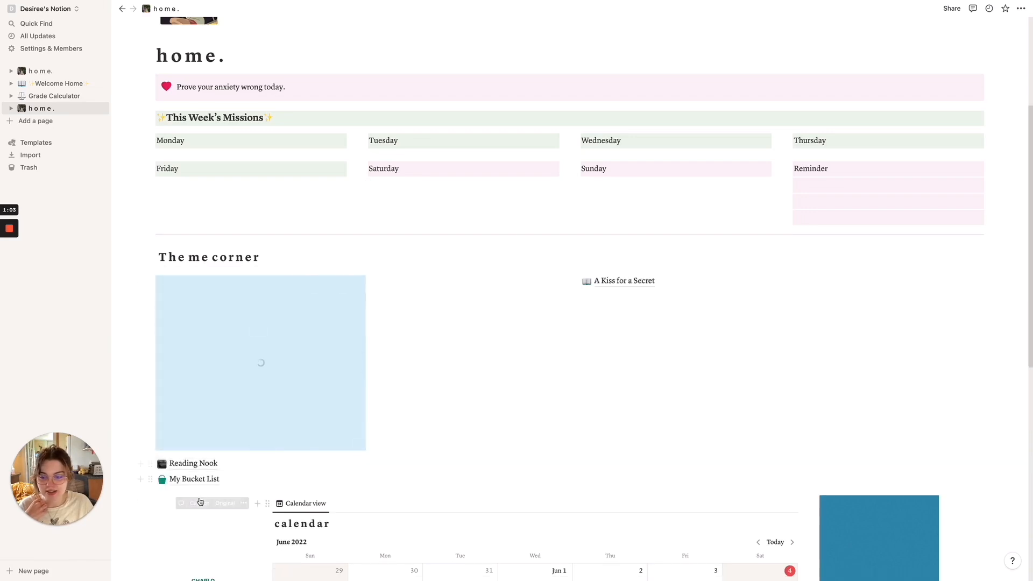
{"action": "left_click_drag", "start_coordinate": [197, 465], "coordinate": [219, 465]}
{"action": "left_click_drag", "start_coordinate": [150, 463], "coordinate": [571, 291]}
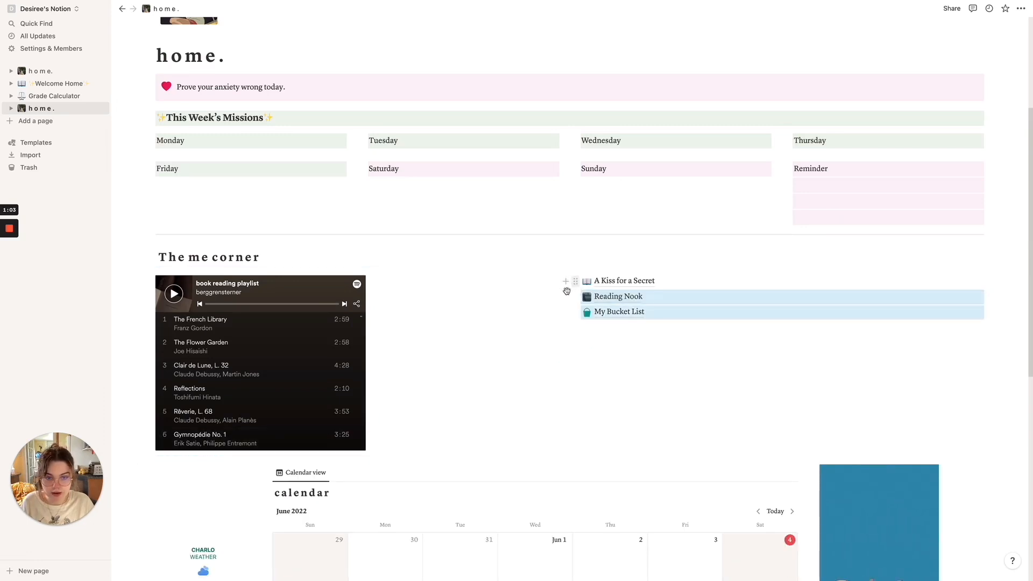
{"action": "left_click_drag", "start_coordinate": [570, 335], "coordinate": [371, 334]}
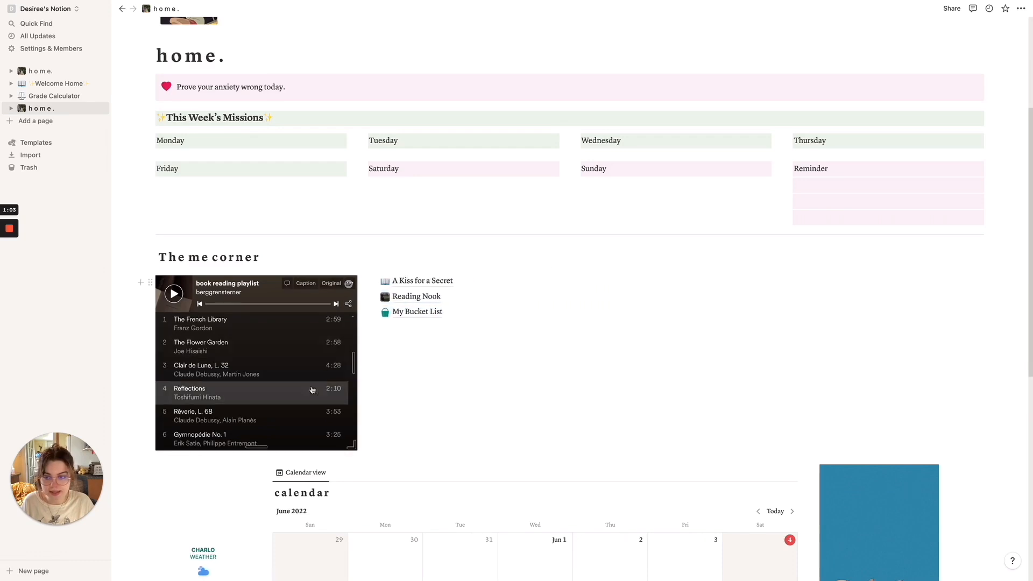
{"action": "scroll", "coordinate": [243, 345], "scroll_direction": "down", "scroll_amount": 12}
{"action": "scroll", "coordinate": [247, 347], "scroll_direction": "up", "scroll_amount": 12}
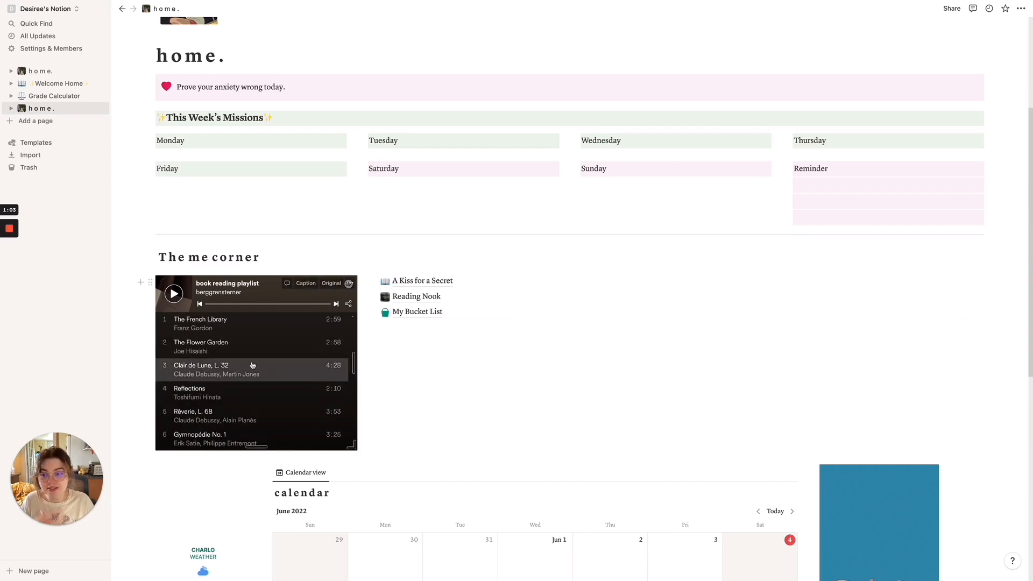
Test the playlist embed by playing the previews of The French Library and The Flower Garden.
{"action": "left_click", "coordinate": [175, 295]}
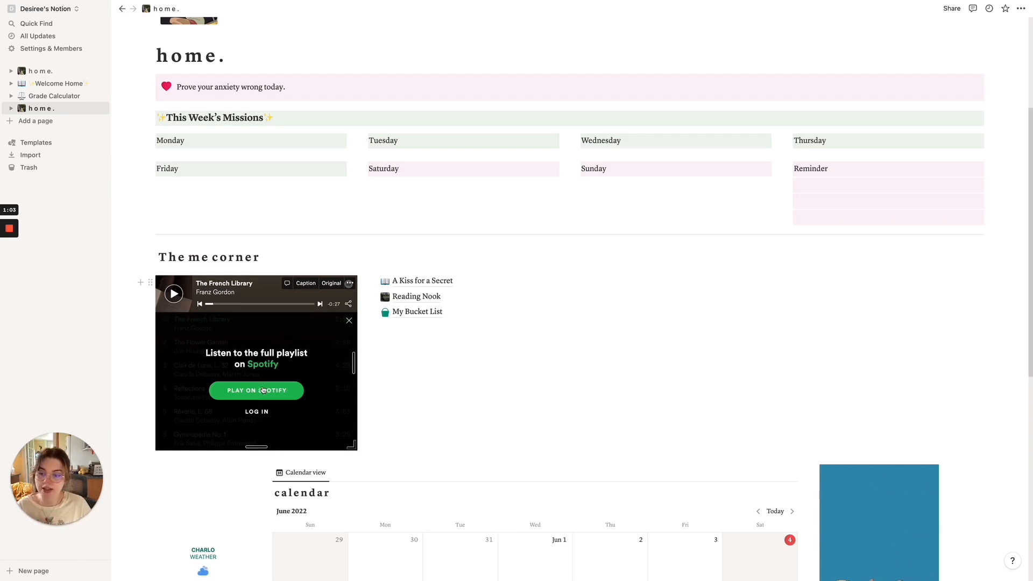
{"action": "left_click", "coordinate": [349, 321]}
{"action": "left_click", "coordinate": [177, 351]}
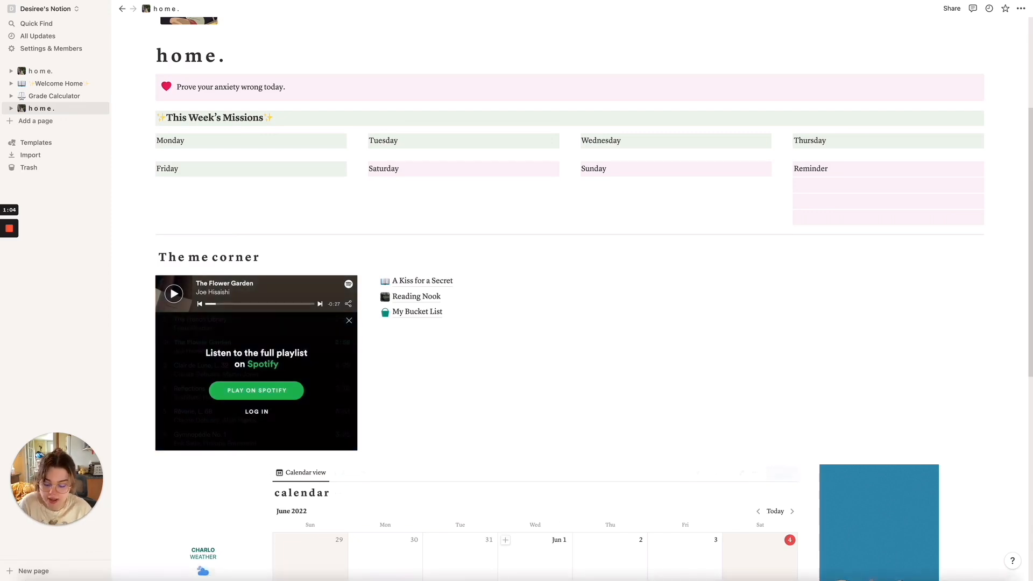
Switch to Pinterest in Chrome, download the Alice in Wonderland quote from the quotes for readers results, and put the file on the desktop.
{"action": "left_click", "coordinate": [517, 565]}
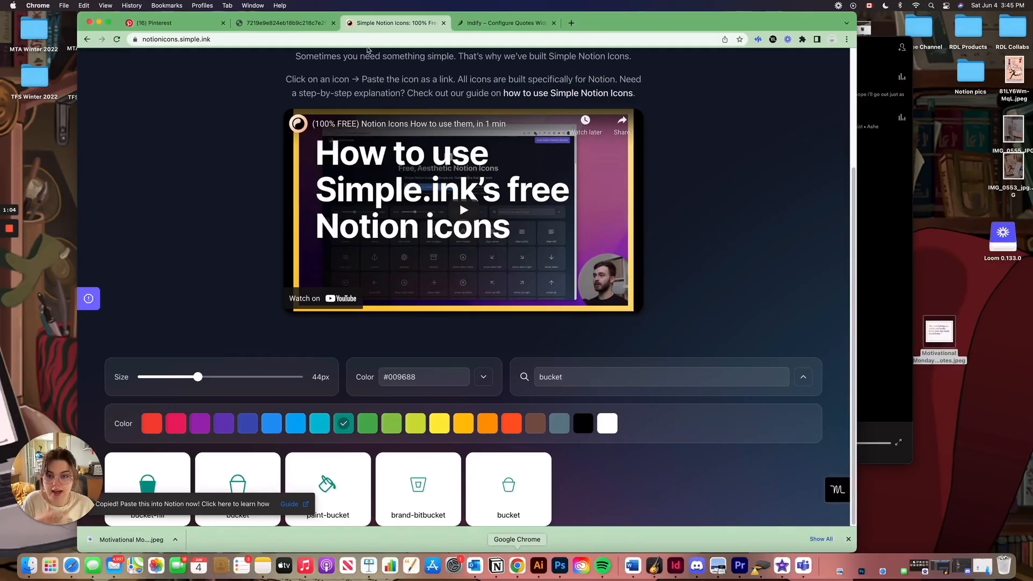
{"action": "left_click", "coordinate": [164, 23]}
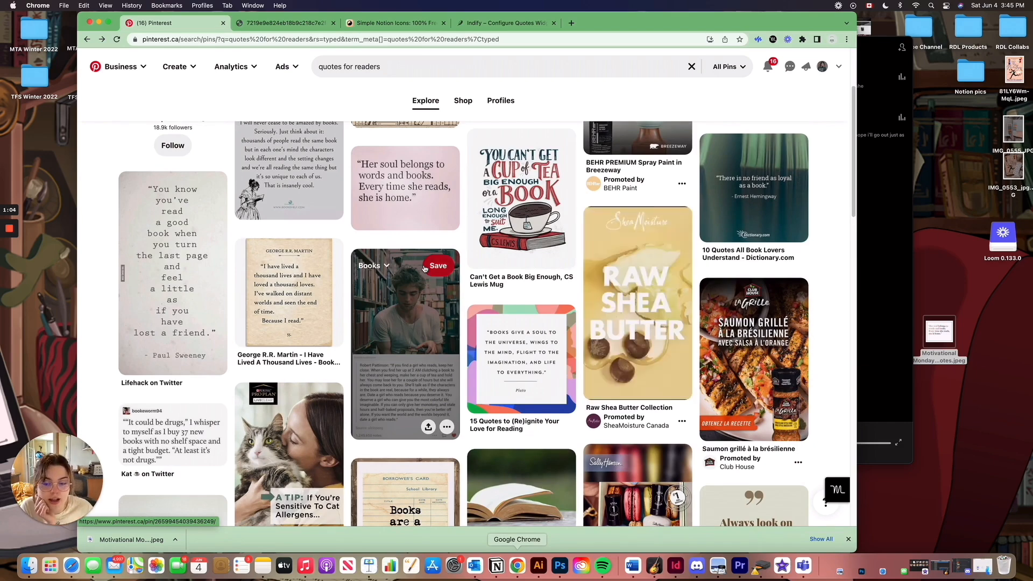
{"action": "scroll", "coordinate": [424, 268], "scroll_direction": "down", "scroll_amount": 3}
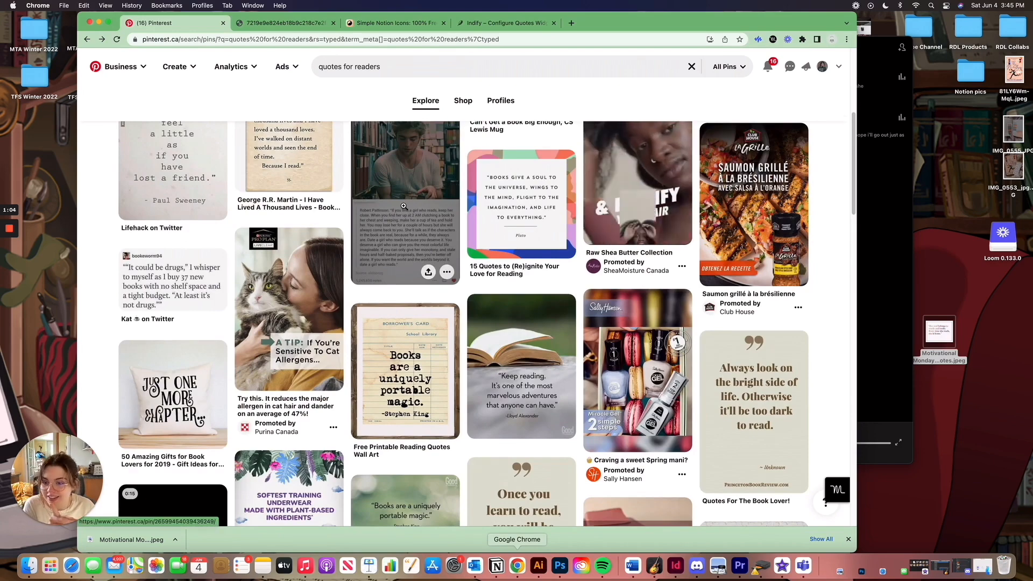
{"action": "scroll", "coordinate": [425, 231], "scroll_direction": "down", "scroll_amount": 3}
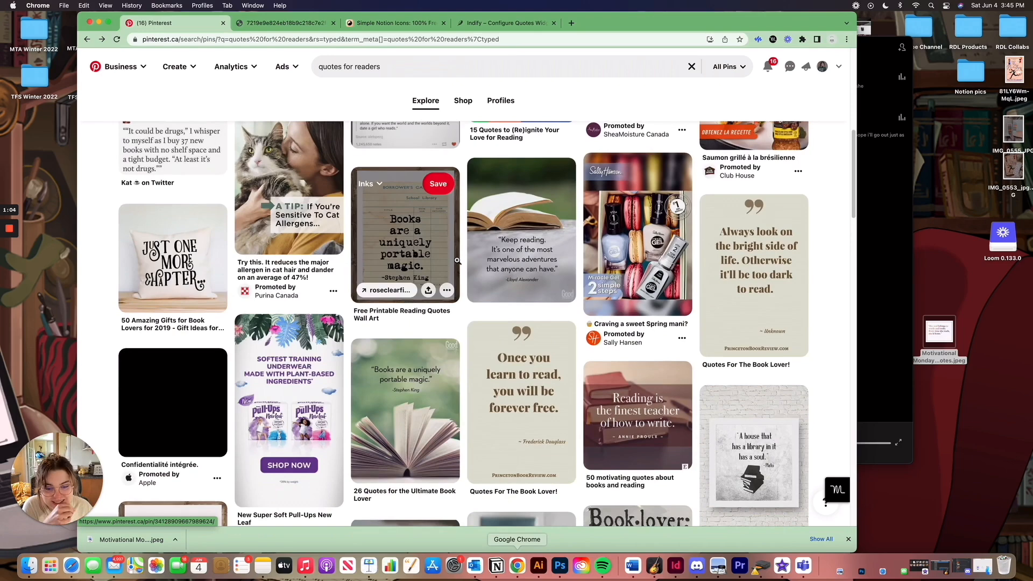
{"action": "scroll", "coordinate": [457, 261], "scroll_direction": "down", "scroll_amount": 1}
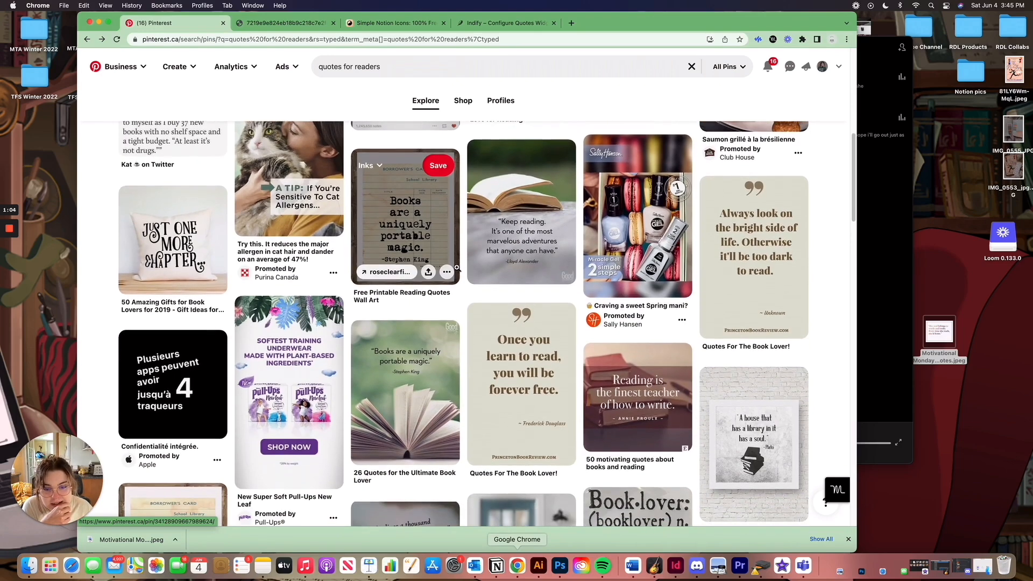
{"action": "scroll", "coordinate": [457, 268], "scroll_direction": "down", "scroll_amount": 5}
{"action": "scroll", "coordinate": [457, 268], "scroll_direction": "down", "scroll_amount": 9}
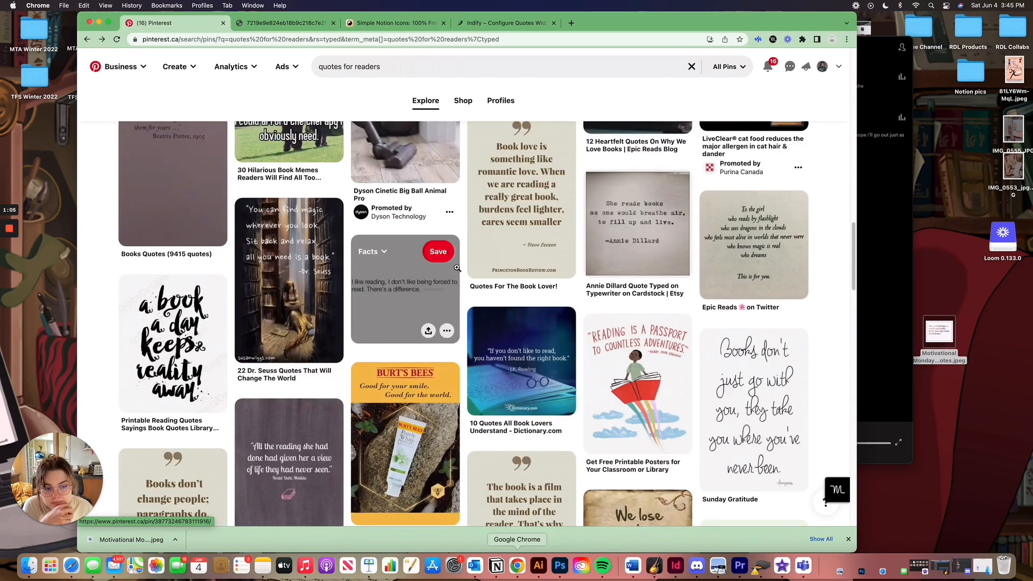
{"action": "scroll", "coordinate": [456, 267], "scroll_direction": "down", "scroll_amount": 4}
{"action": "scroll", "coordinate": [457, 270], "scroll_direction": "down", "scroll_amount": 9}
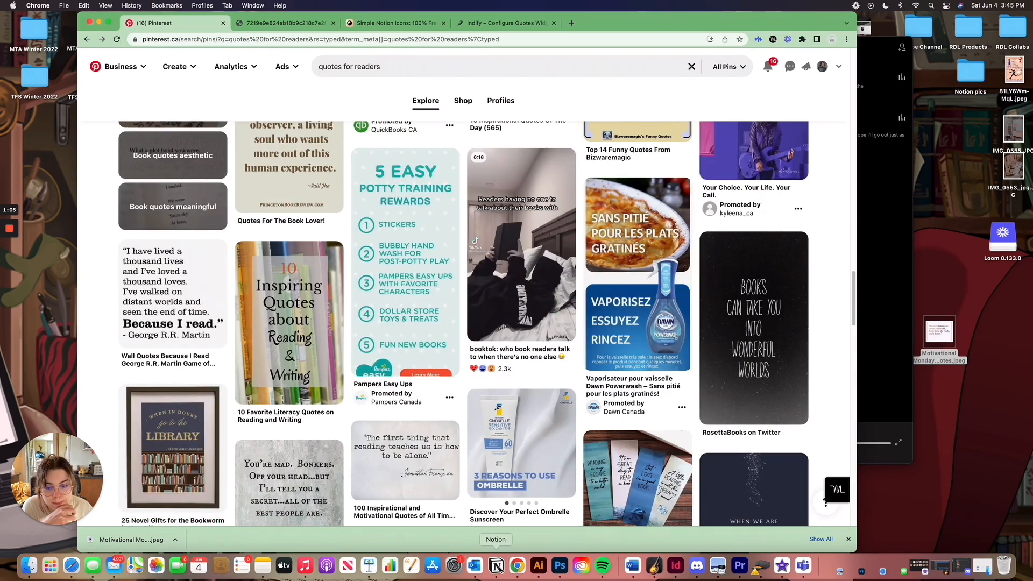
{"action": "scroll", "coordinate": [236, 444], "scroll_direction": "down", "scroll_amount": 1}
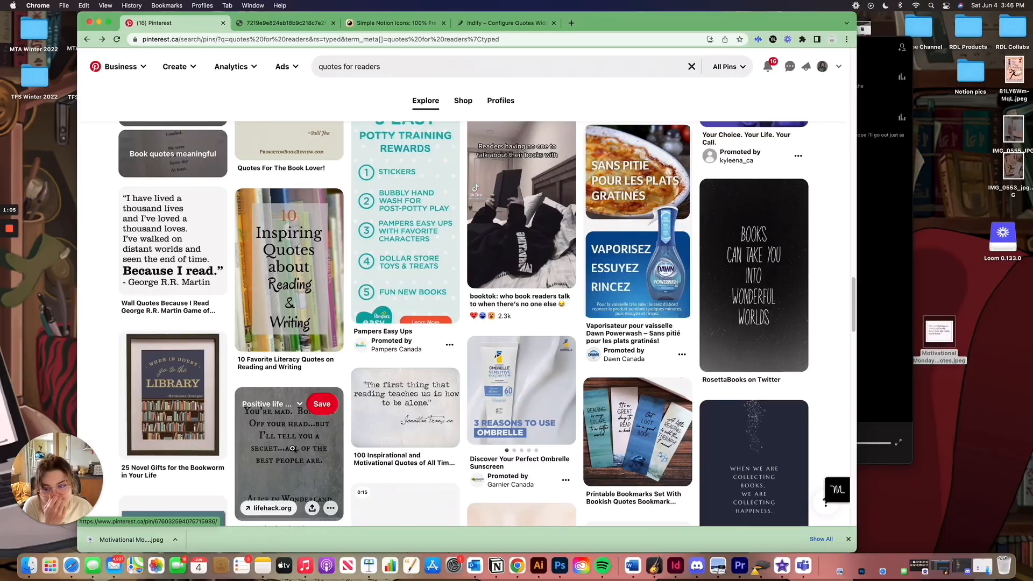
{"action": "left_click", "coordinate": [331, 507]}
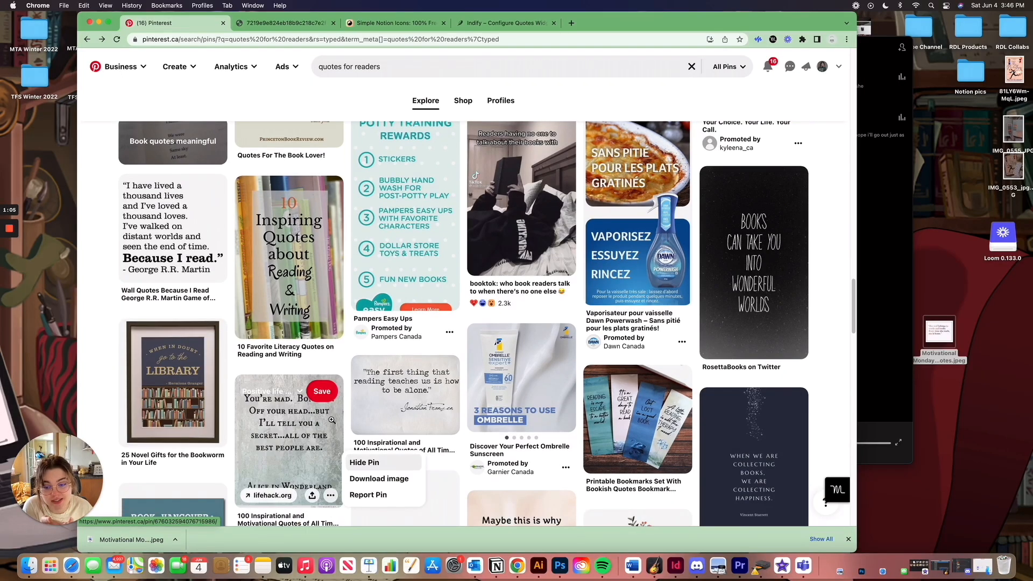
{"action": "left_click", "coordinate": [400, 479]}
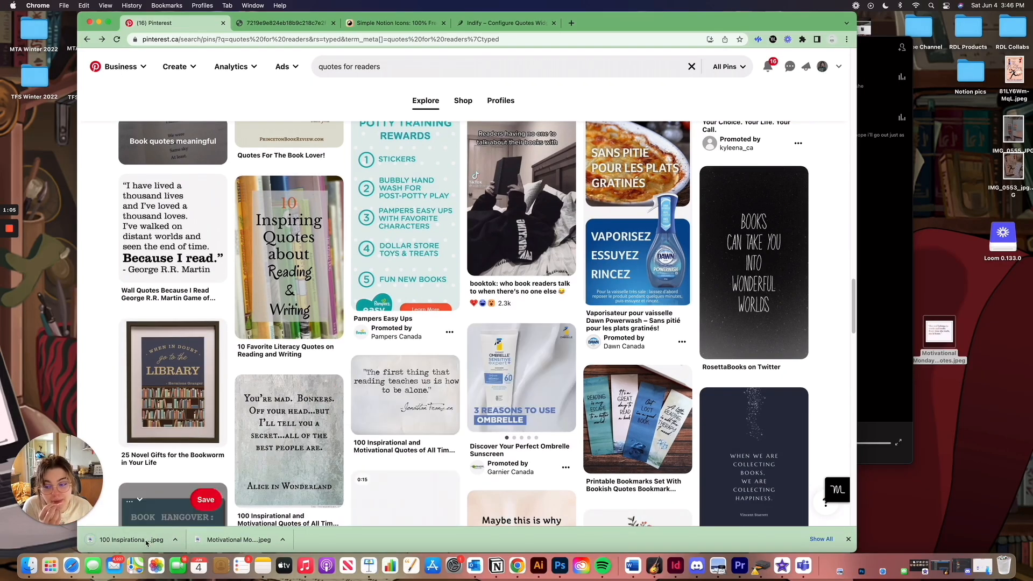
{"action": "left_click_drag", "start_coordinate": [1003, 317], "coordinate": [1001, 318]}
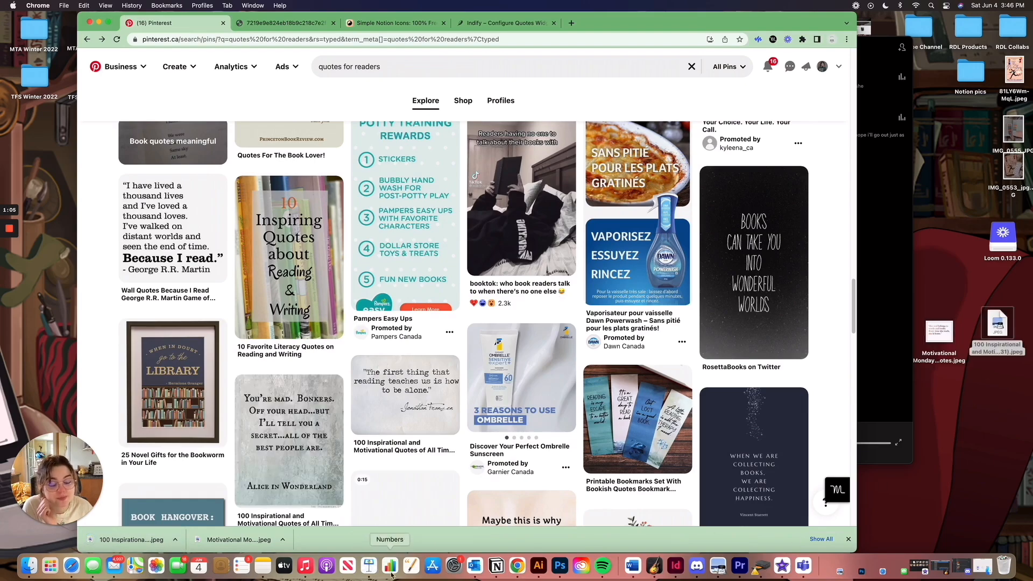
Switch to Notion and insert the downloaded Alice in Wonderland quote image below My Bucket List on the home page.
{"action": "left_click", "coordinate": [496, 566]}
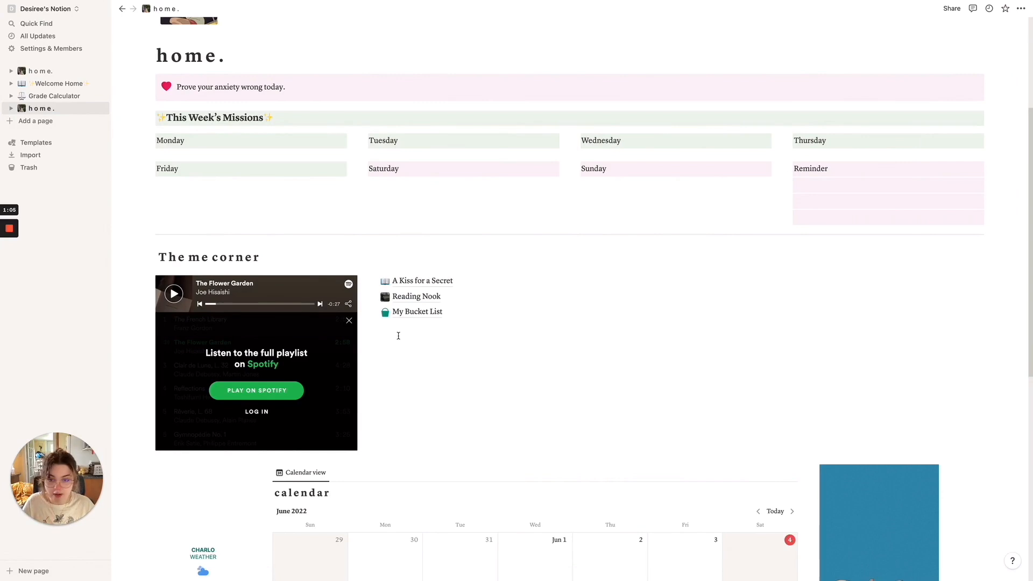
{"action": "left_click", "coordinate": [366, 312]}
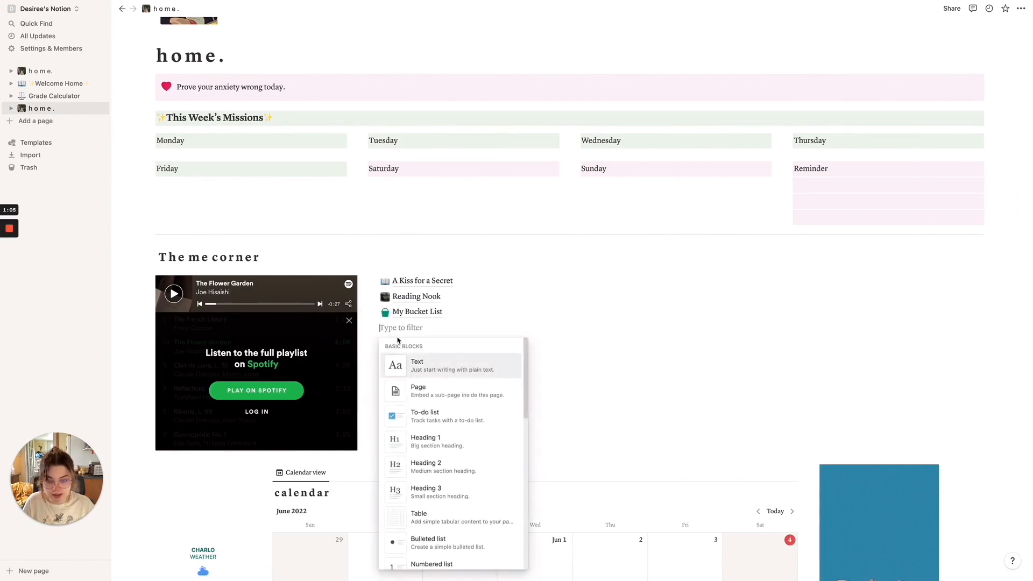
{"action": "type", "text": "im"}
{"action": "key", "text": "Return"}
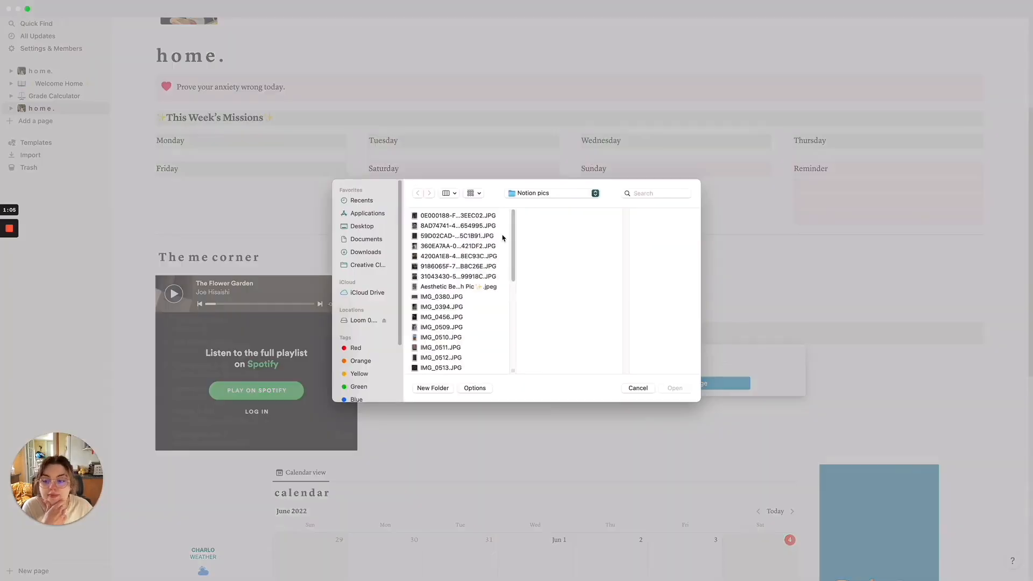
{"action": "left_click", "coordinate": [374, 226]}
{"action": "left_click", "coordinate": [457, 226]}
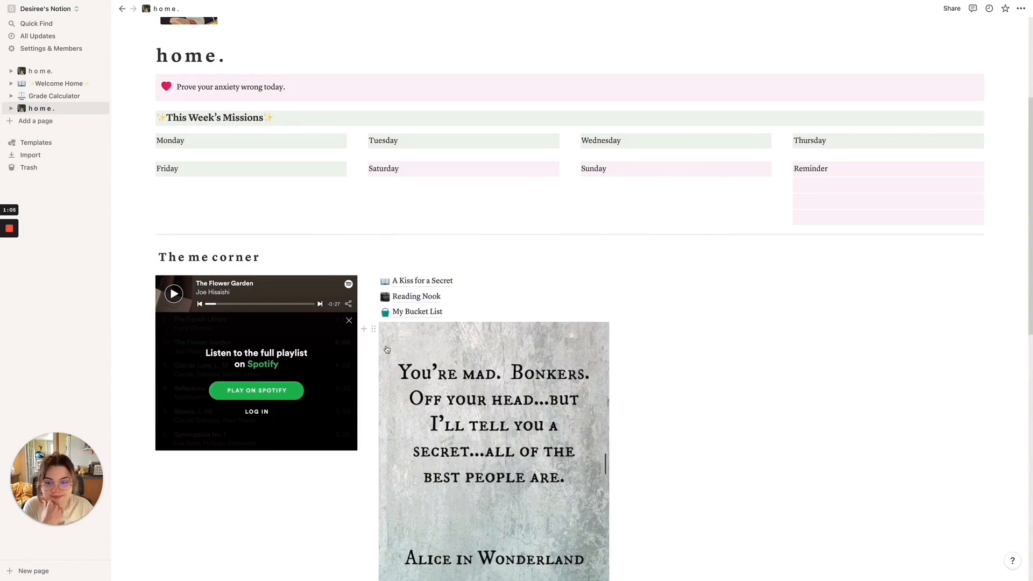
Place the quote image in a third column beside the page links, shrink it, and narrow the page links column.
{"action": "left_click_drag", "start_coordinate": [373, 328], "coordinate": [979, 290]}
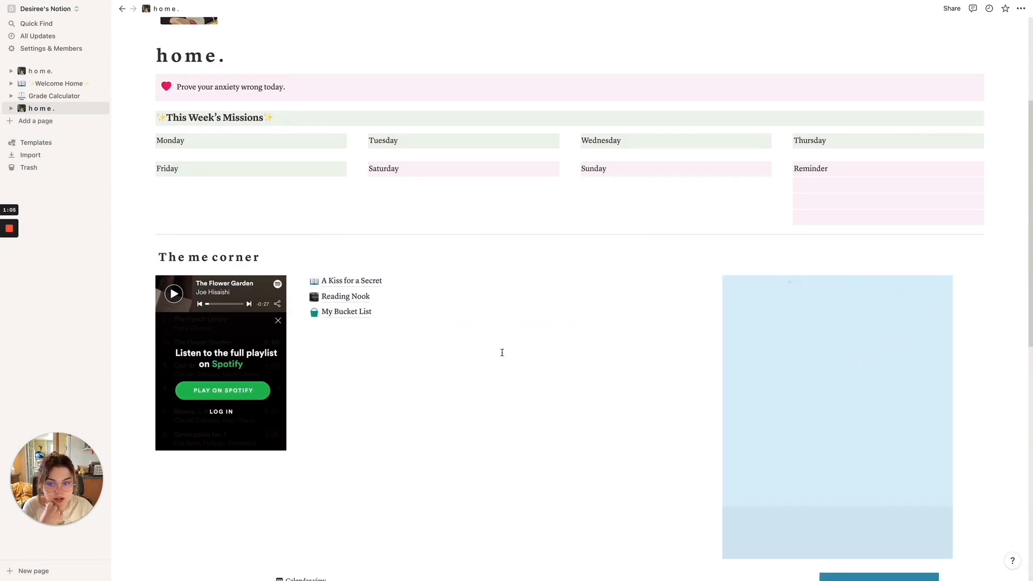
{"action": "scroll", "coordinate": [952, 555], "scroll_direction": "down", "scroll_amount": 6}
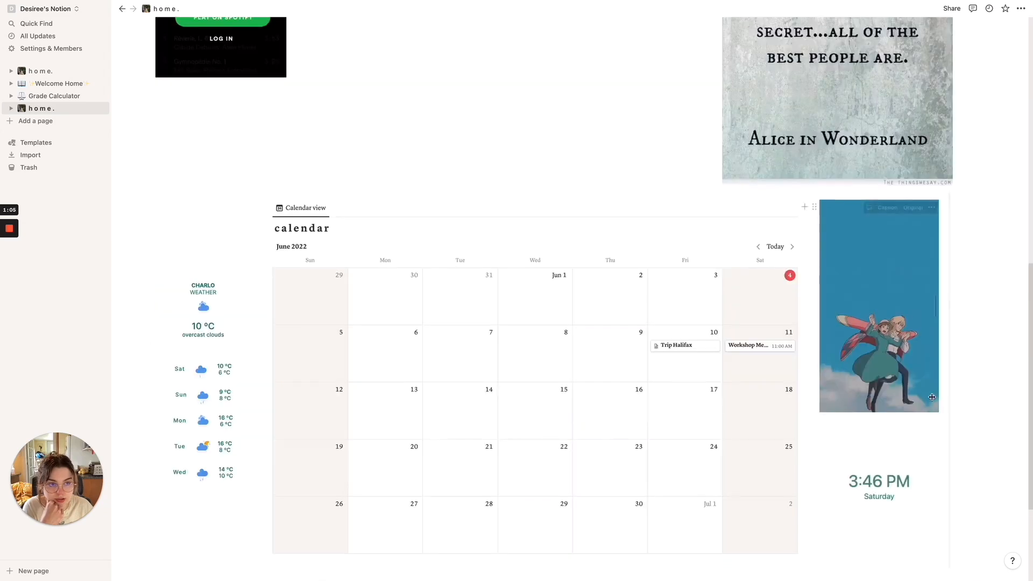
{"action": "scroll", "coordinate": [950, 363], "scroll_direction": "up", "scroll_amount": 3}
{"action": "left_click_drag", "start_coordinate": [950, 362], "coordinate": [855, 244]}
{"action": "scroll", "coordinate": [694, 250], "scroll_direction": "up", "scroll_amount": 3}
{"action": "left_click_drag", "start_coordinate": [716, 309], "coordinate": [442, 304]}
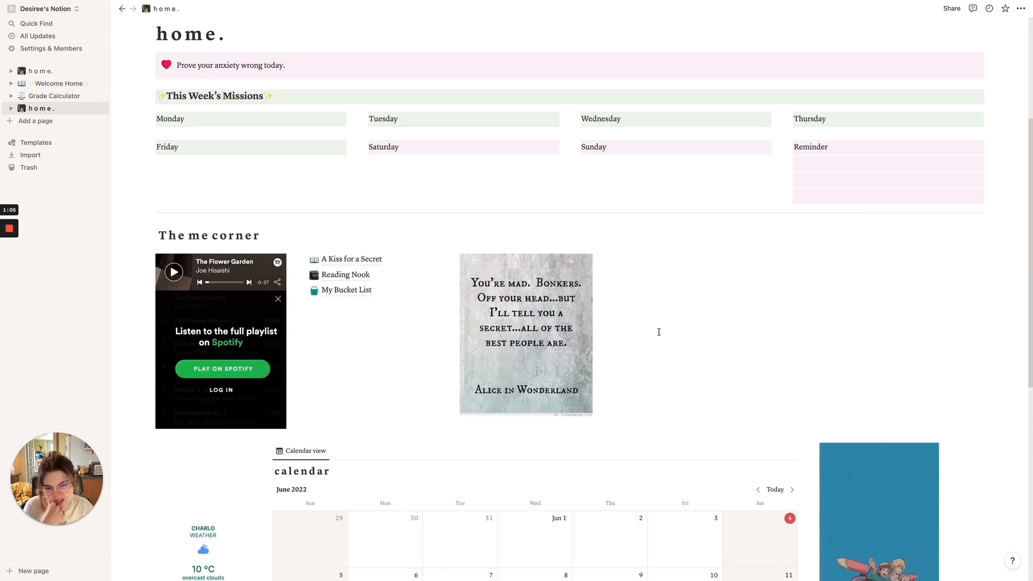
Delete the quote image from the me corner and narrow the playlist column beside the page links.
{"action": "left_click", "coordinate": [583, 290]}
{"action": "key", "text": "BackSpace"}
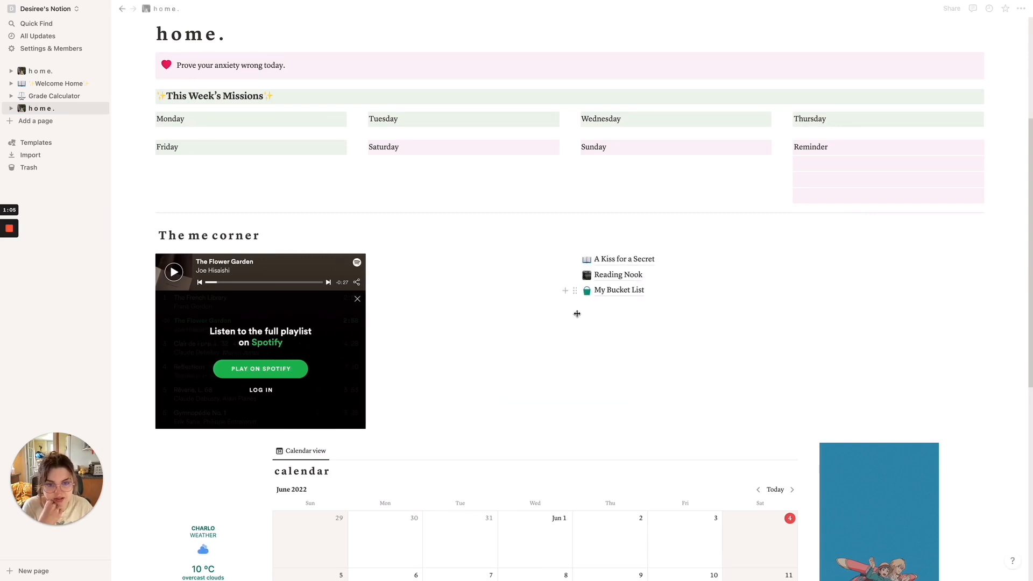
{"action": "left_click_drag", "start_coordinate": [569, 302], "coordinate": [383, 315]}
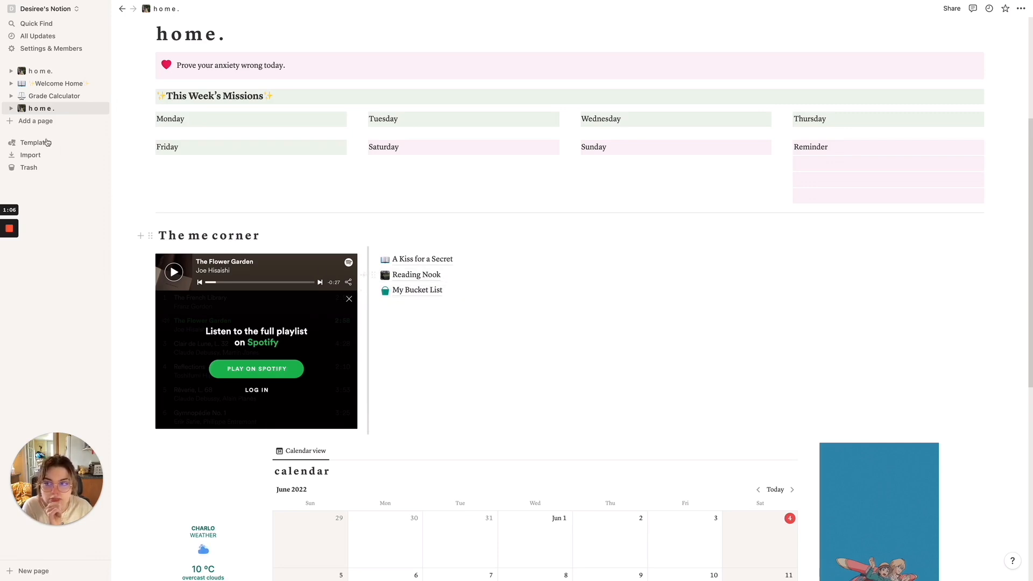
Examine the layouts of the original home page and the Welcome Home page.
{"action": "left_click", "coordinate": [34, 70]}
{"action": "scroll", "coordinate": [659, 353], "scroll_direction": "down", "scroll_amount": 5}
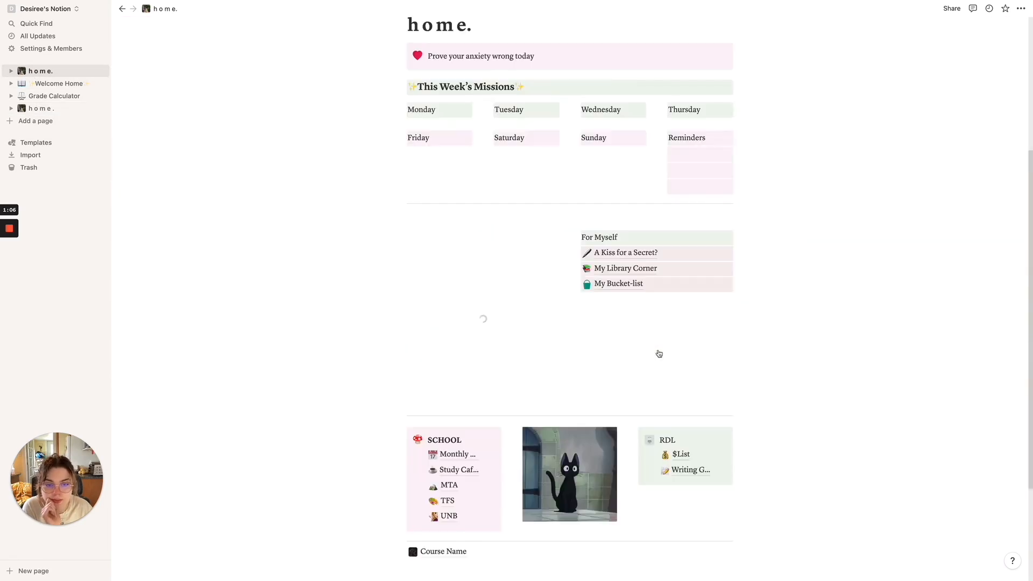
{"action": "left_click", "coordinate": [59, 83]}
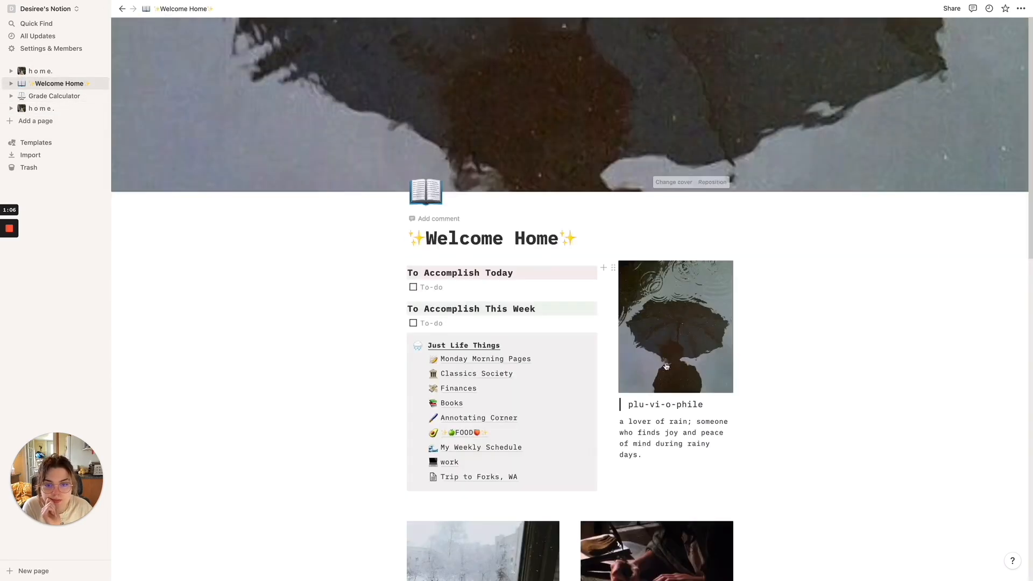
{"action": "scroll", "coordinate": [666, 367], "scroll_direction": "down", "scroll_amount": 5}
{"action": "scroll", "coordinate": [666, 367], "scroll_direction": "up", "scroll_amount": 1}
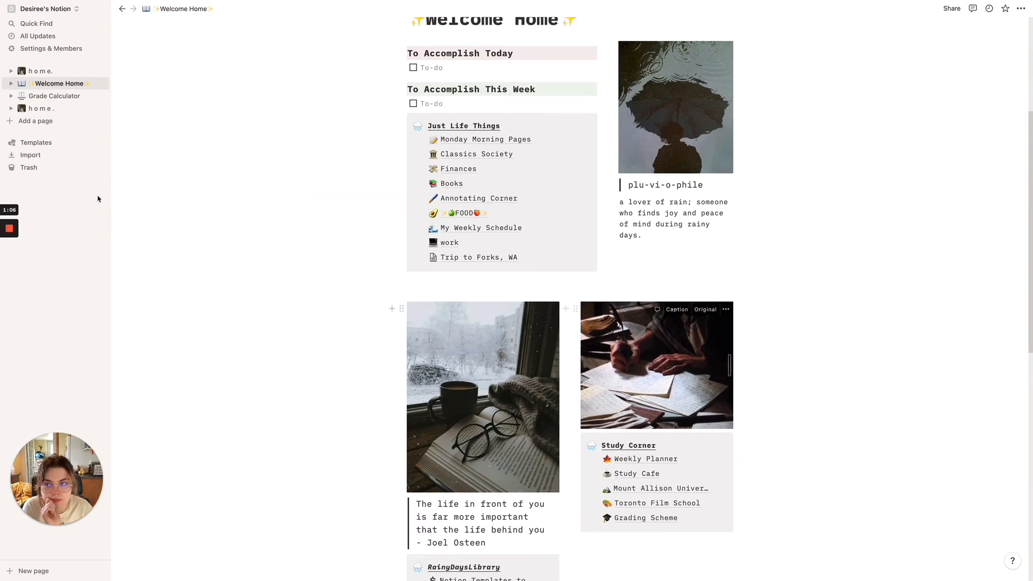
Review the rebuilt home page from the weekly missions through the me corner to the calendar and clock.
{"action": "left_click", "coordinate": [47, 109]}
{"action": "scroll", "coordinate": [648, 397], "scroll_direction": "down", "scroll_amount": 5}
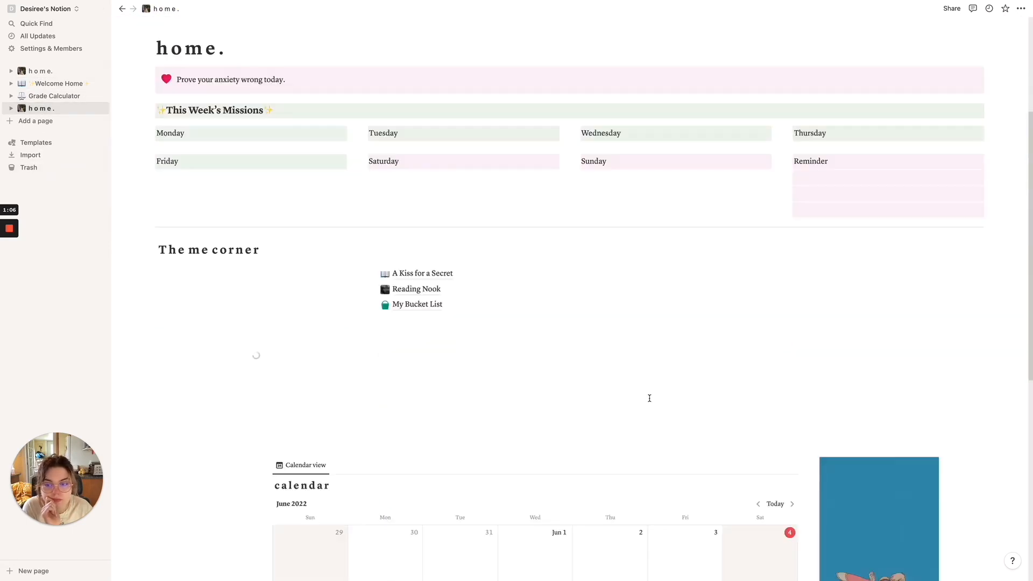
{"action": "scroll", "coordinate": [650, 398], "scroll_direction": "down", "scroll_amount": 3}
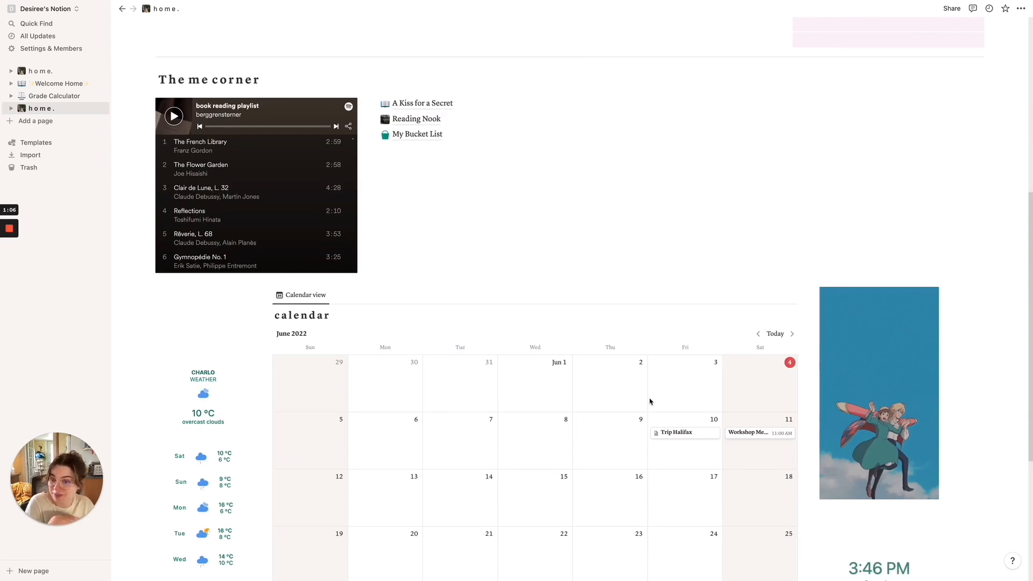
{"action": "scroll", "coordinate": [649, 401], "scroll_direction": "down", "scroll_amount": 5}
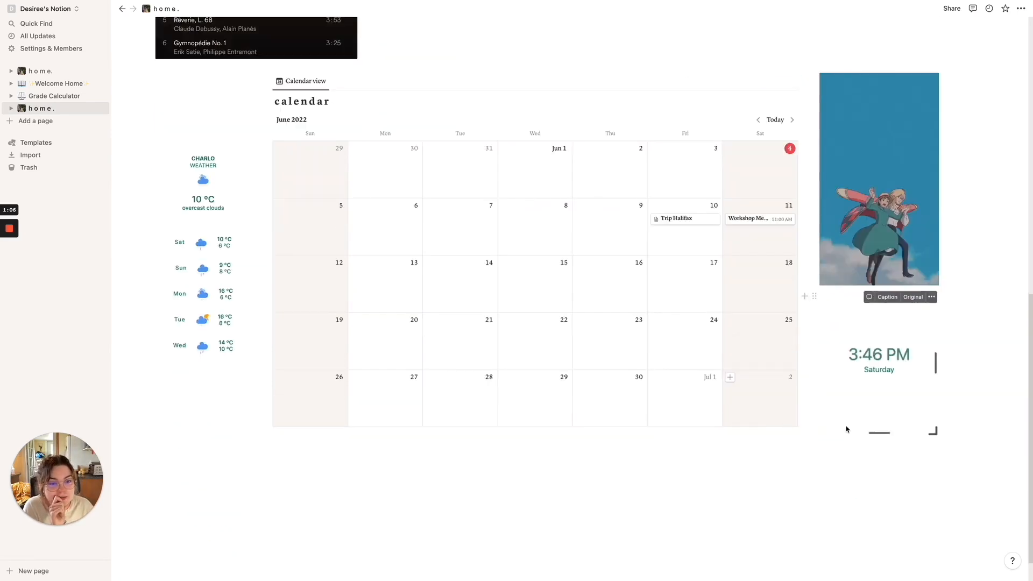
{"action": "scroll", "coordinate": [847, 428], "scroll_direction": "down", "scroll_amount": 1}
{"action": "scroll", "coordinate": [538, 286], "scroll_direction": "up", "scroll_amount": 9}
{"action": "scroll", "coordinate": [554, 281], "scroll_direction": "down", "scroll_amount": 7}
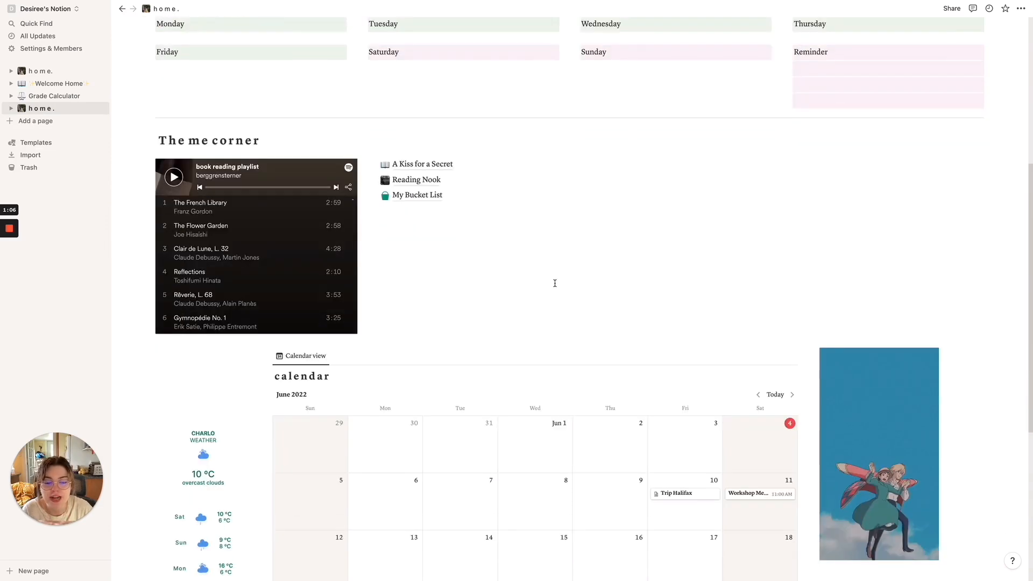
{"action": "scroll", "coordinate": [715, 285], "scroll_direction": "up", "scroll_amount": 9}
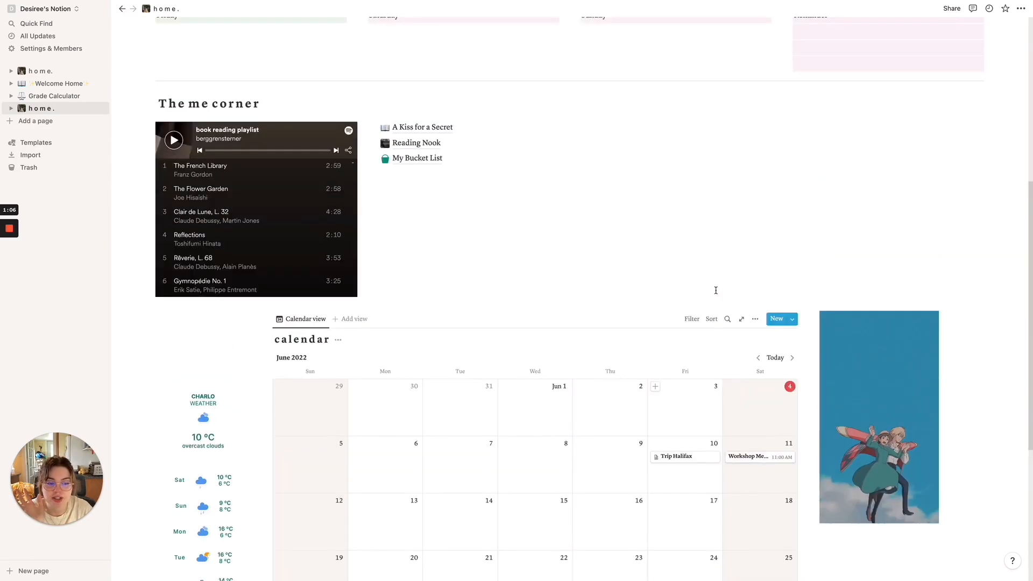
{"action": "scroll", "coordinate": [635, 301], "scroll_direction": "down", "scroll_amount": 1}
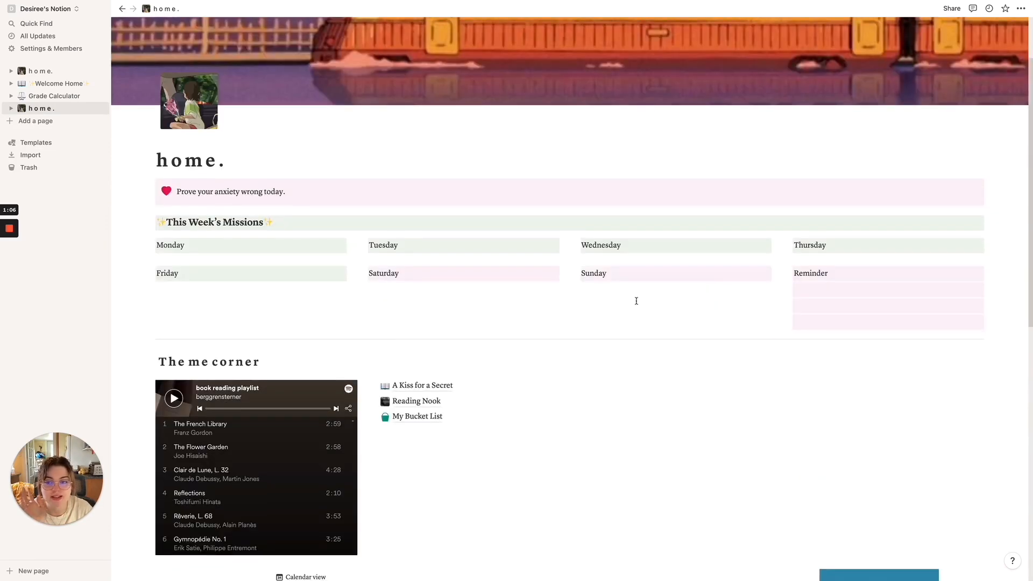
Compare the original home page's For Myself, School and RDL sections with the rebuilt home page.
{"action": "left_click", "coordinate": [54, 71]}
{"action": "scroll", "coordinate": [586, 364], "scroll_direction": "down", "scroll_amount": 6}
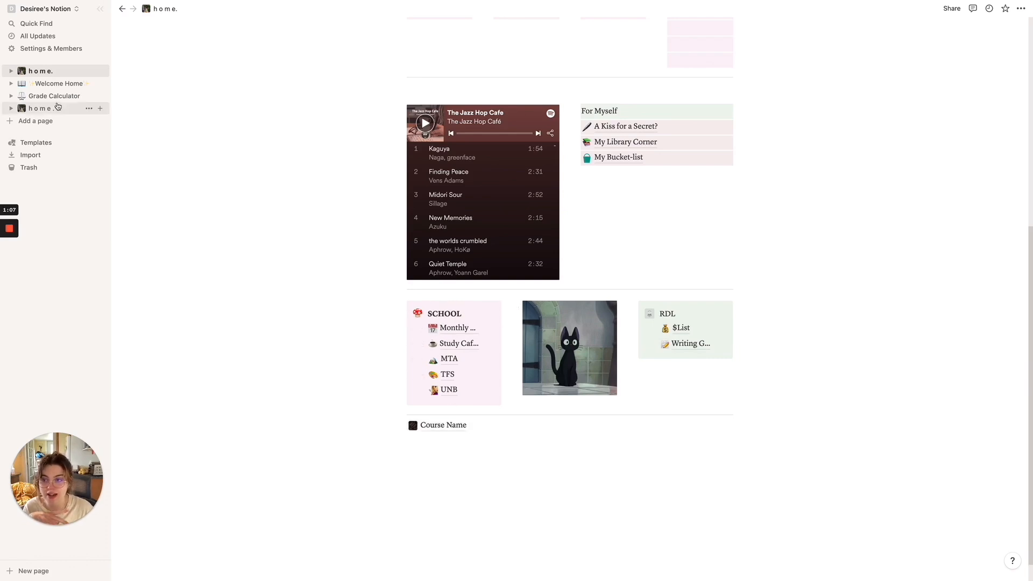
{"action": "left_click", "coordinate": [41, 108]}
{"action": "scroll", "coordinate": [703, 407], "scroll_direction": "down", "scroll_amount": 8}
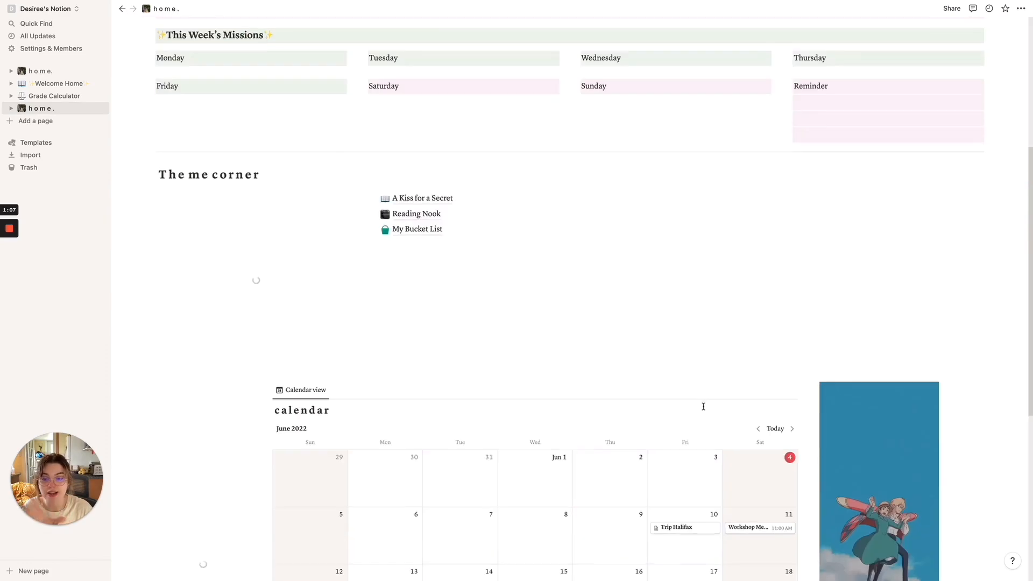
{"action": "scroll", "coordinate": [464, 277], "scroll_direction": "up", "scroll_amount": 12}
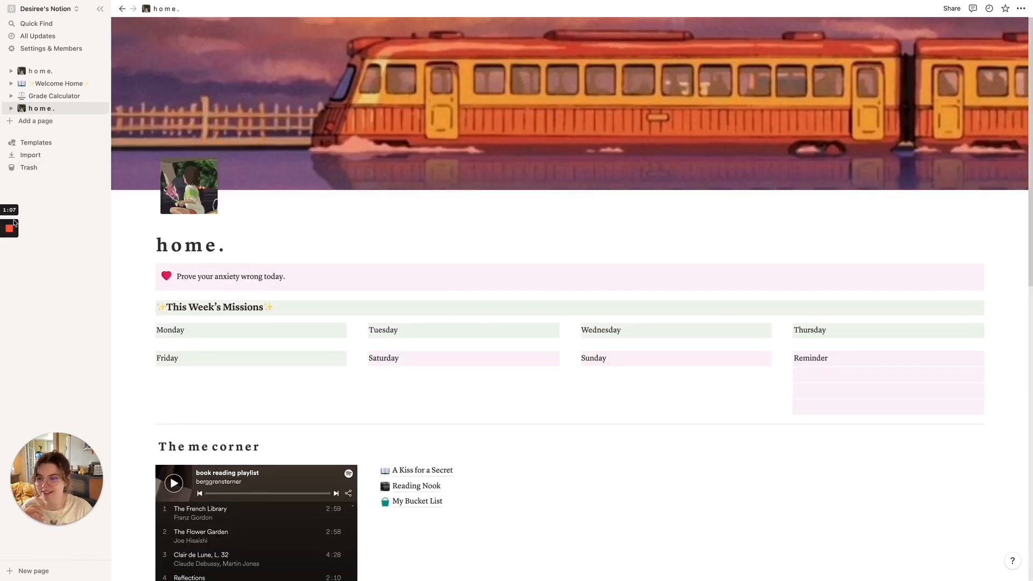
{"action": "mouse_move", "coordinate": [14, 227]}
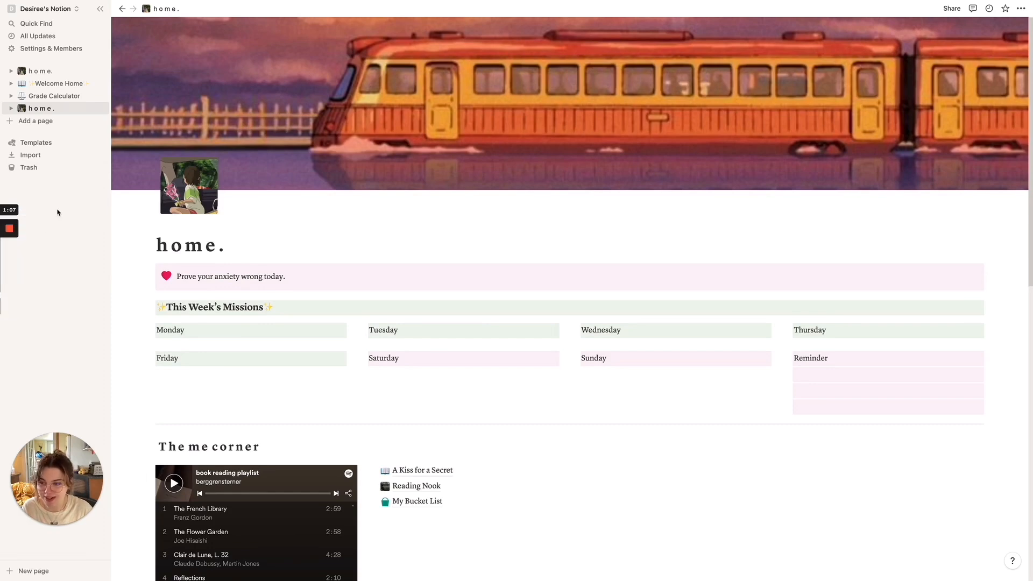
{"action": "left_click", "coordinate": [42, 71]}
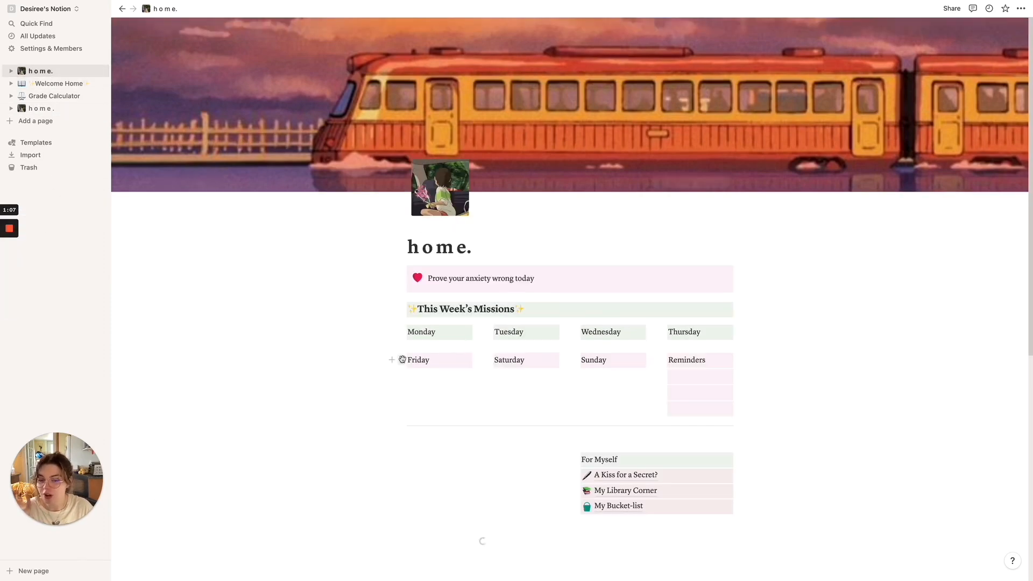
{"action": "scroll", "coordinate": [742, 380], "scroll_direction": "down", "scroll_amount": 7}
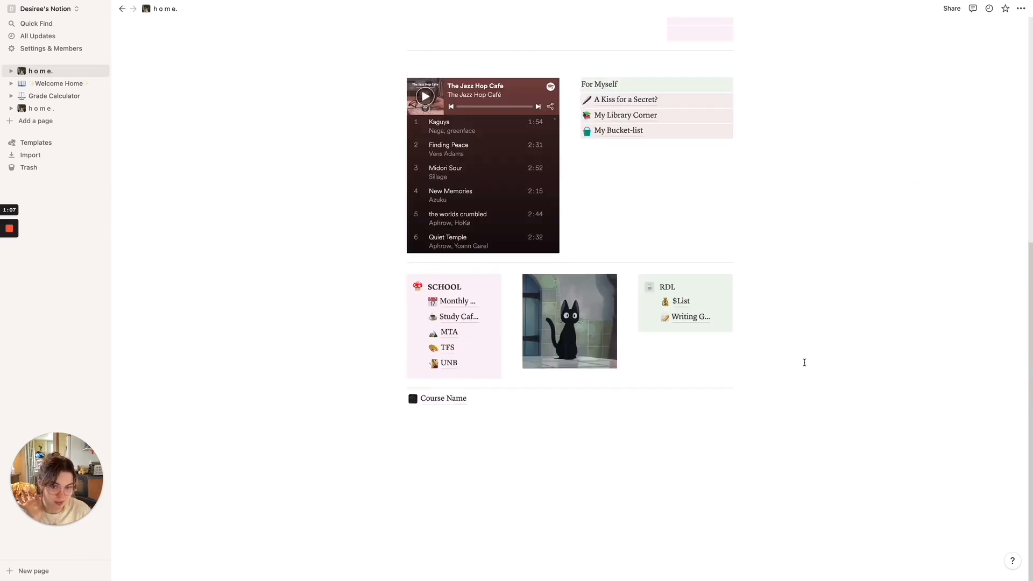
Examine the original home page's Monthly View page, including its Don't forget! gallery and calendar, and return to the original home page.
{"action": "left_click", "coordinate": [456, 301]}
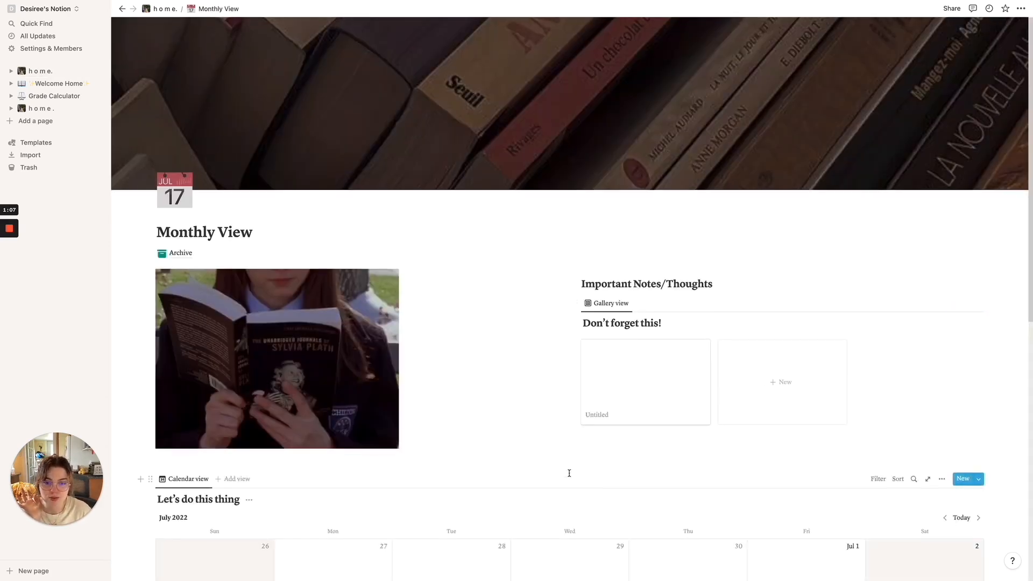
{"action": "scroll", "coordinate": [468, 362], "scroll_direction": "down", "scroll_amount": 2}
{"action": "scroll", "coordinate": [463, 385], "scroll_direction": "down", "scroll_amount": 7}
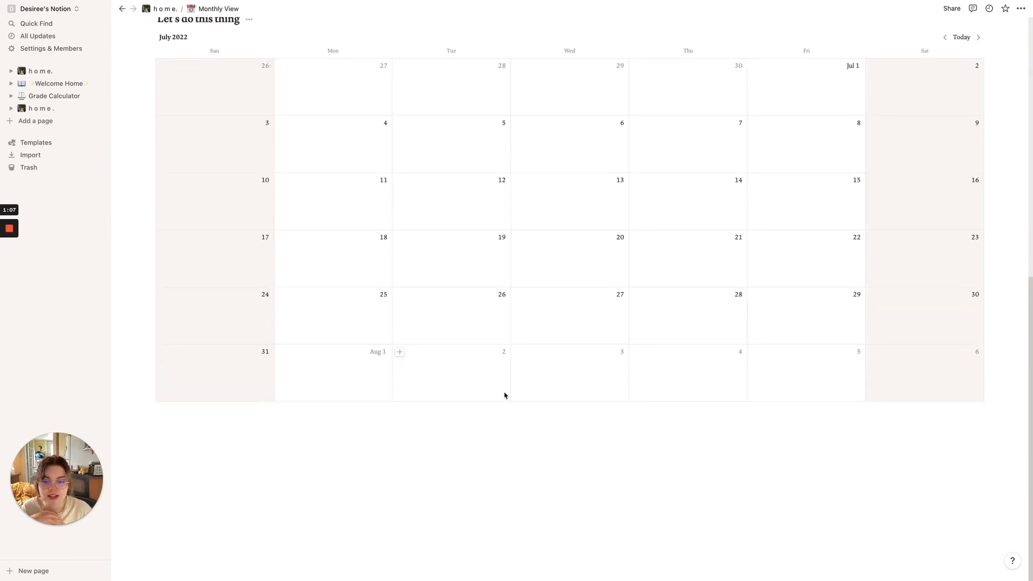
{"action": "scroll", "coordinate": [504, 396], "scroll_direction": "up", "scroll_amount": 2}
{"action": "scroll", "coordinate": [504, 396], "scroll_direction": "down", "scroll_amount": 1}
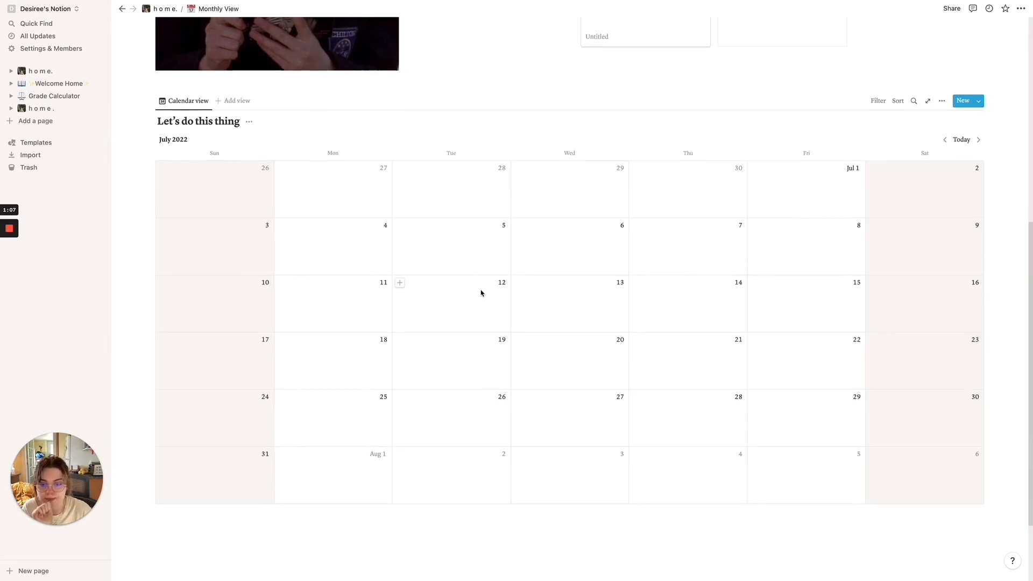
{"action": "scroll", "coordinate": [482, 290], "scroll_direction": "up", "scroll_amount": 5}
{"action": "scroll", "coordinate": [480, 289], "scroll_direction": "down", "scroll_amount": 1}
{"action": "scroll", "coordinate": [476, 302], "scroll_direction": "down", "scroll_amount": 1}
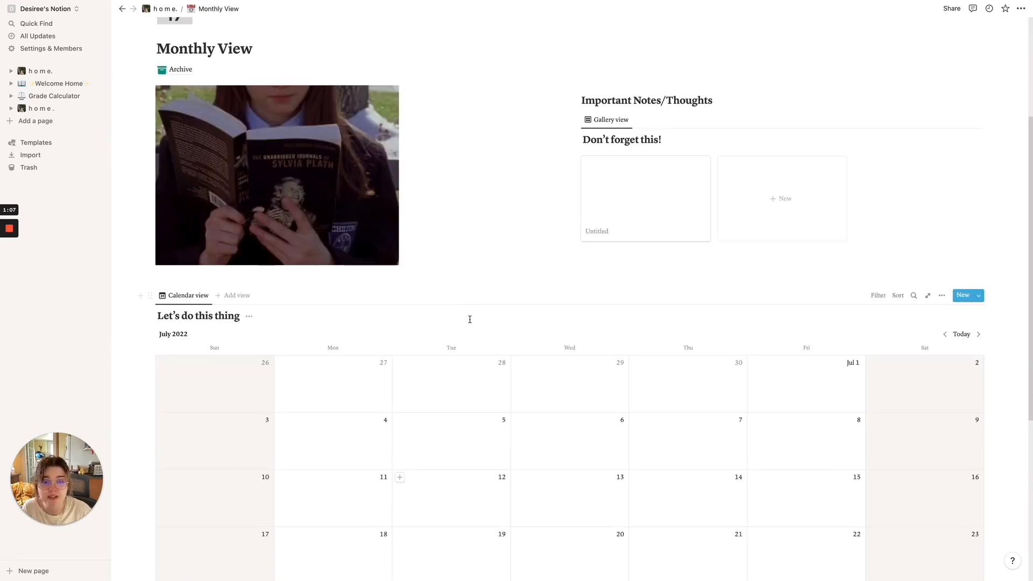
{"action": "scroll", "coordinate": [451, 350], "scroll_direction": "up", "scroll_amount": 3}
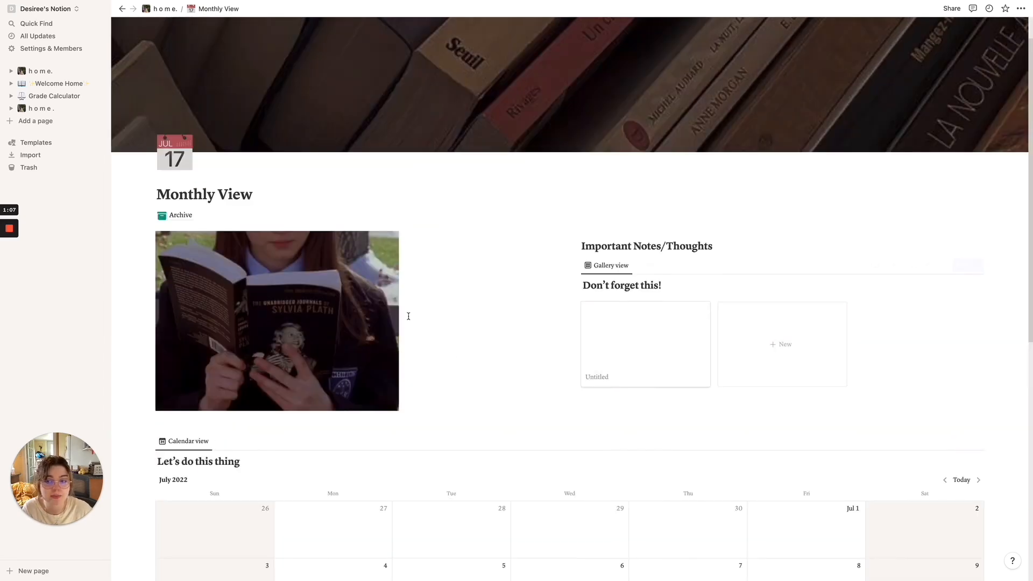
{"action": "left_click", "coordinate": [161, 9]}
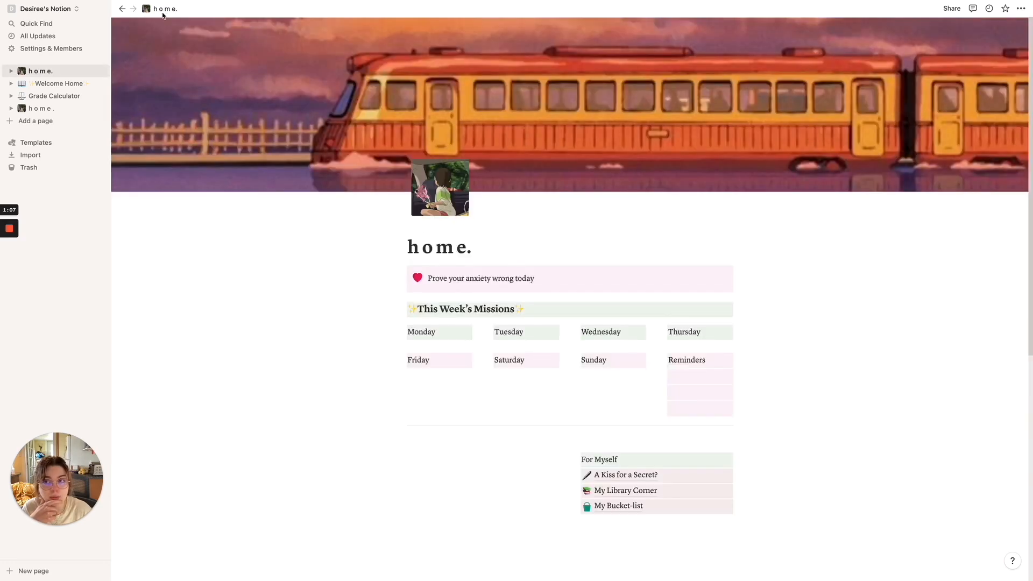
{"action": "scroll", "coordinate": [457, 275], "scroll_direction": "down", "scroll_amount": 5}
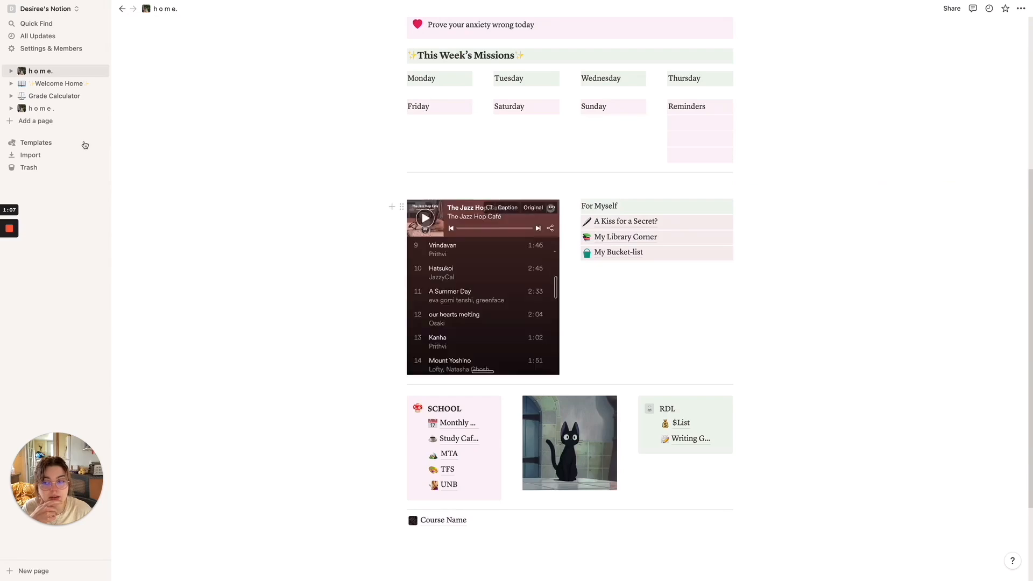
Add a gallery view with a new database beneath My Bucket List in the rebuilt home page's me corner.
{"action": "left_click", "coordinate": [40, 109]}
{"action": "scroll", "coordinate": [355, 247], "scroll_direction": "down", "scroll_amount": 5}
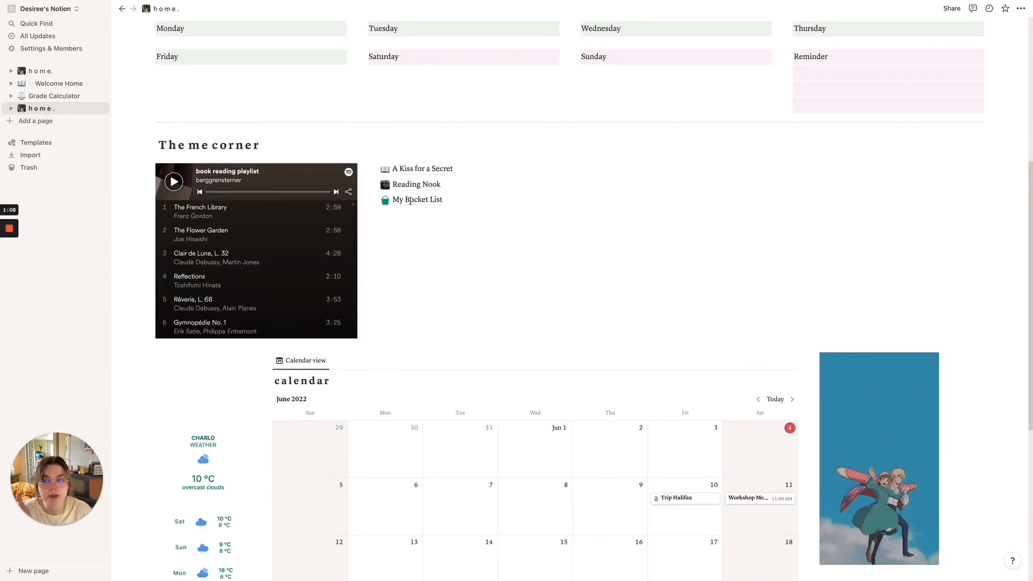
{"action": "left_click", "coordinate": [424, 225]}
{"action": "type", "text": "/gallery"}
{"action": "key", "text": "Return"}
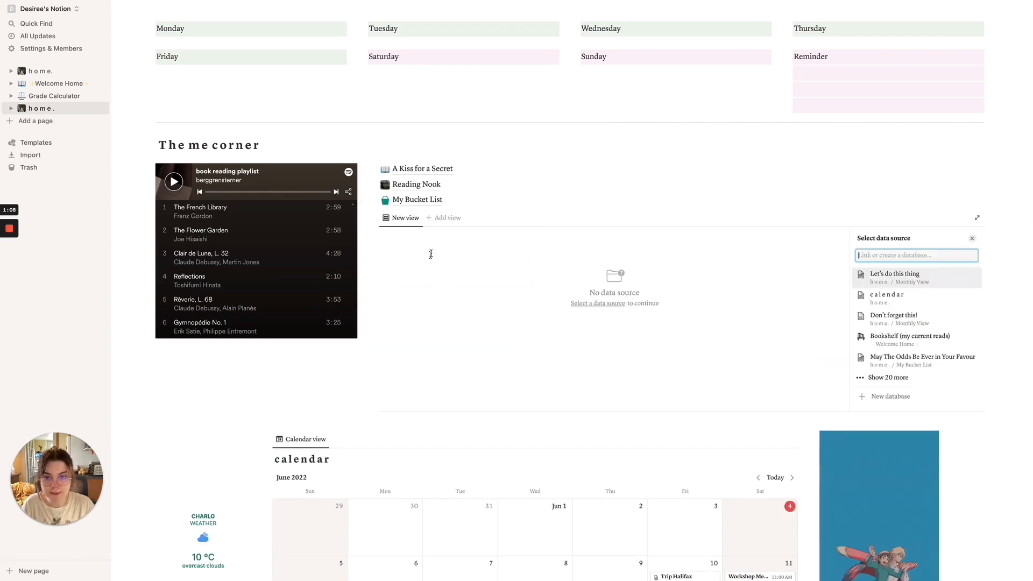
{"action": "left_click", "coordinate": [879, 396]}
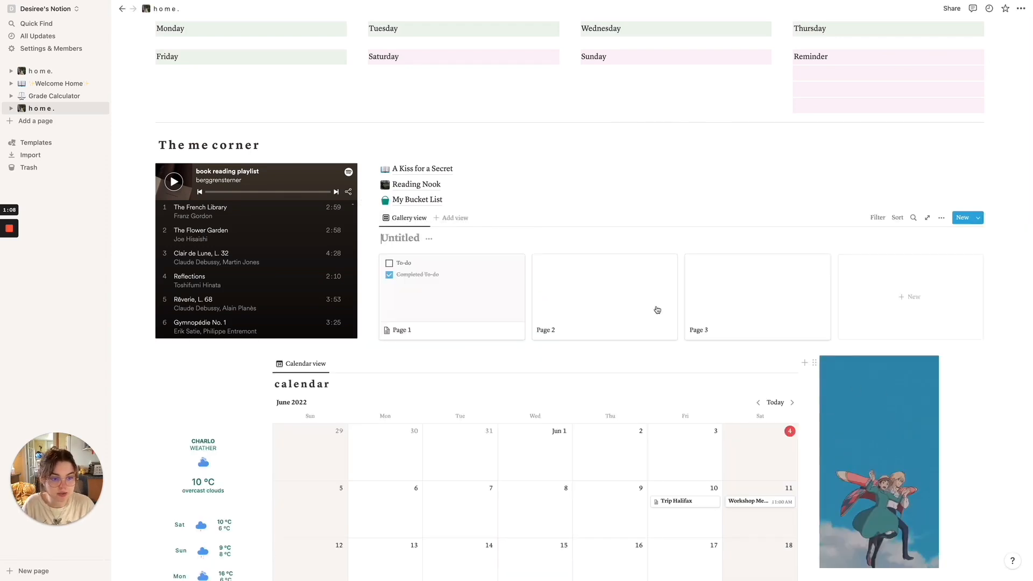
Move the new gallery into its own inline column beside the page links and title it "Don't Forget!".
{"action": "left_click", "coordinate": [373, 218]}
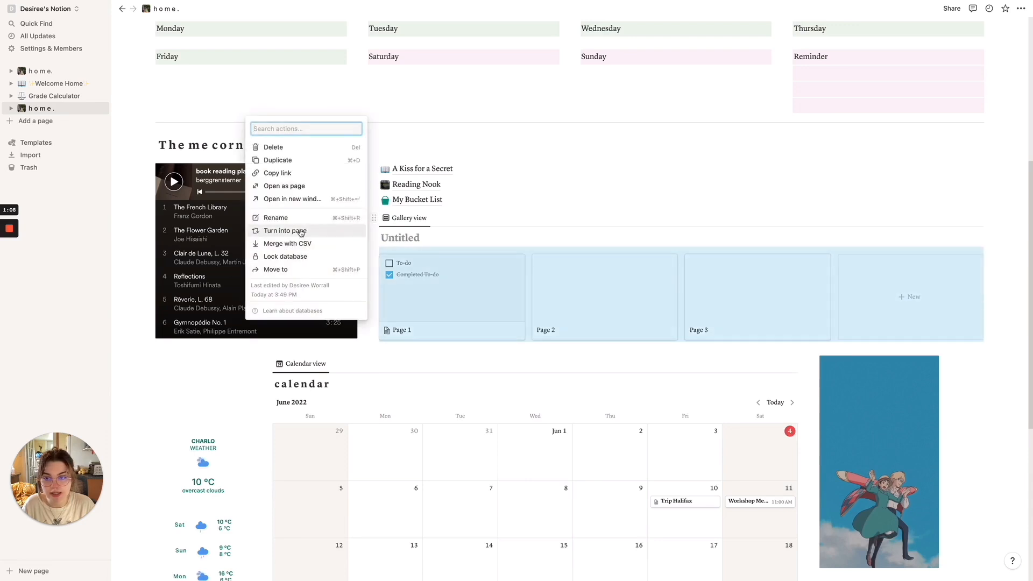
{"action": "left_click", "coordinate": [285, 230]}
{"action": "left_click_drag", "start_coordinate": [374, 215], "coordinate": [995, 178]}
{"action": "left_click", "coordinate": [717, 169]}
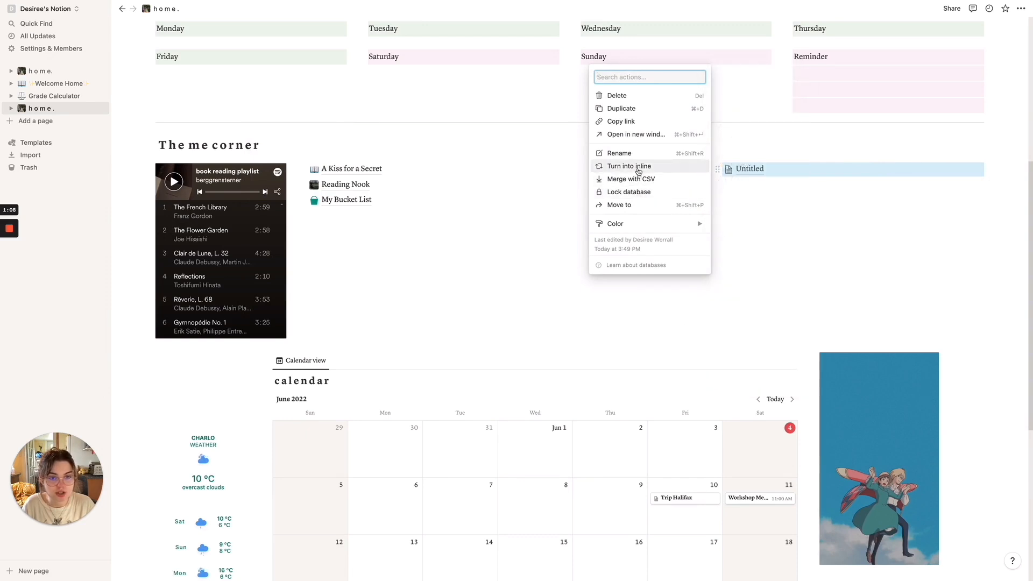
{"action": "left_click", "coordinate": [638, 171]}
{"action": "type", "text": "Don"}
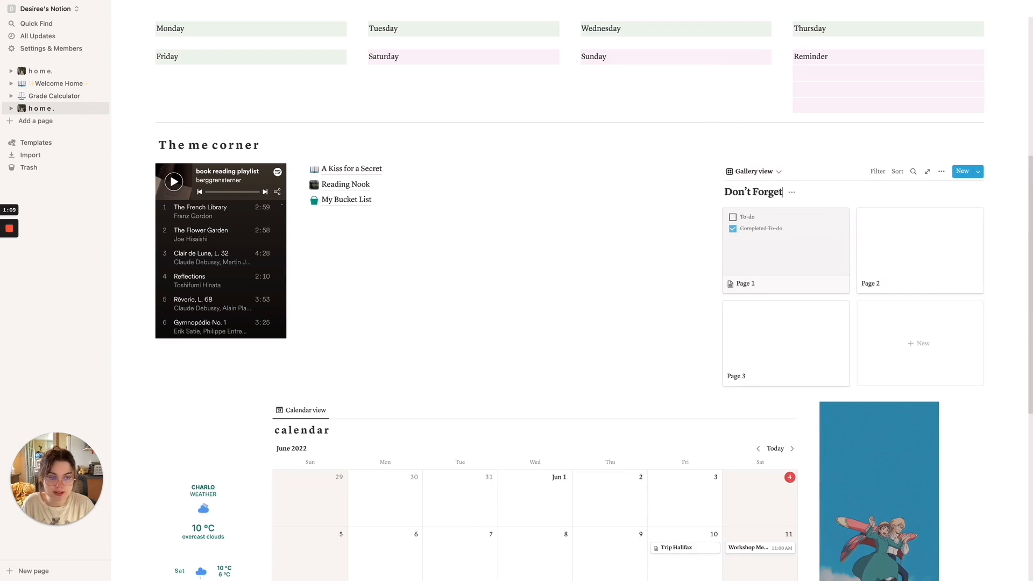
{"action": "type", "text": "'t Forget!"}
Delete the three sample cards from the Don't Forget! gallery and widen its column toward the page links.
{"action": "left_click", "coordinate": [841, 217]}
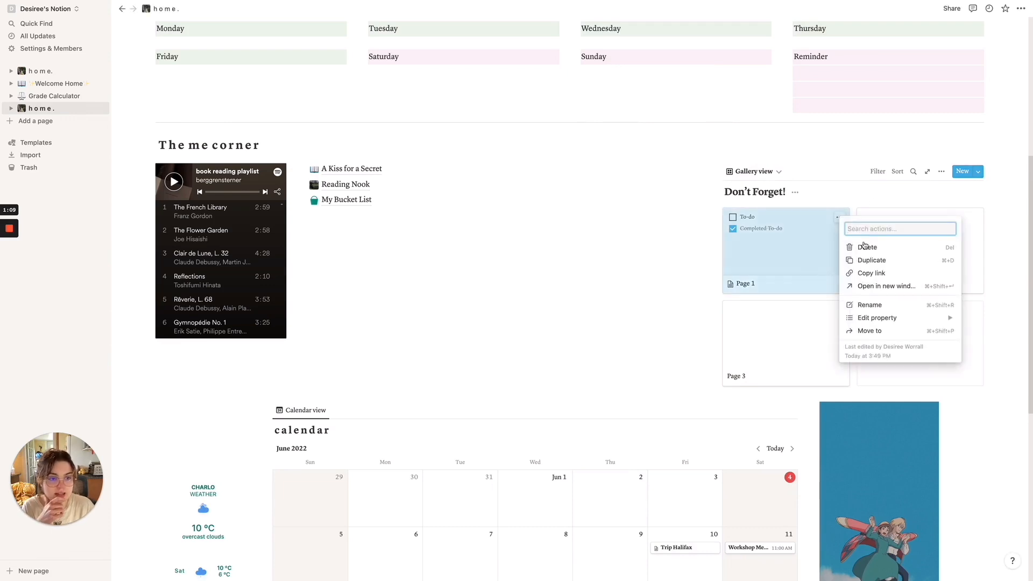
{"action": "left_click", "coordinate": [865, 246]}
{"action": "left_click", "coordinate": [840, 218]}
{"action": "left_click", "coordinate": [864, 245]}
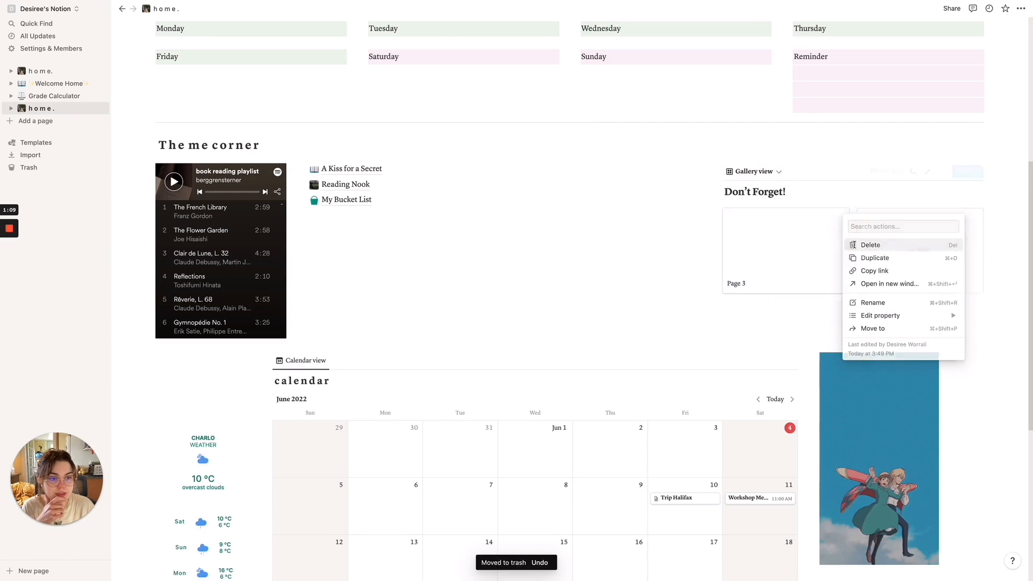
{"action": "left_click", "coordinate": [837, 218]}
{"action": "left_click", "coordinate": [865, 245]}
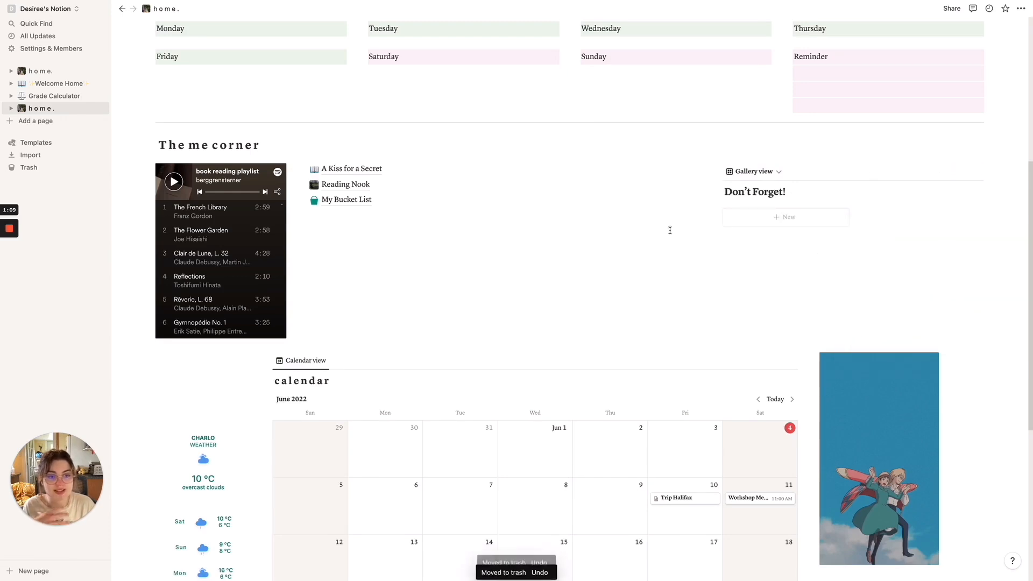
{"action": "left_click_drag", "start_coordinate": [708, 194], "coordinate": [448, 197]}
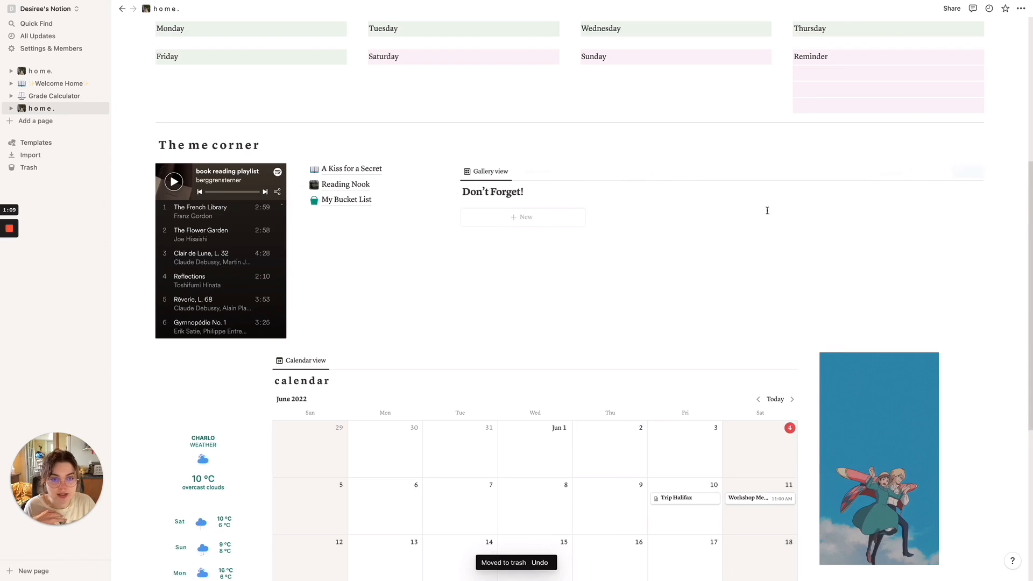
Insert a mushroom emoji on a new line under The me corner heading and try to place it beside the heading.
{"action": "scroll", "coordinate": [784, 318], "scroll_direction": "up", "scroll_amount": 5}
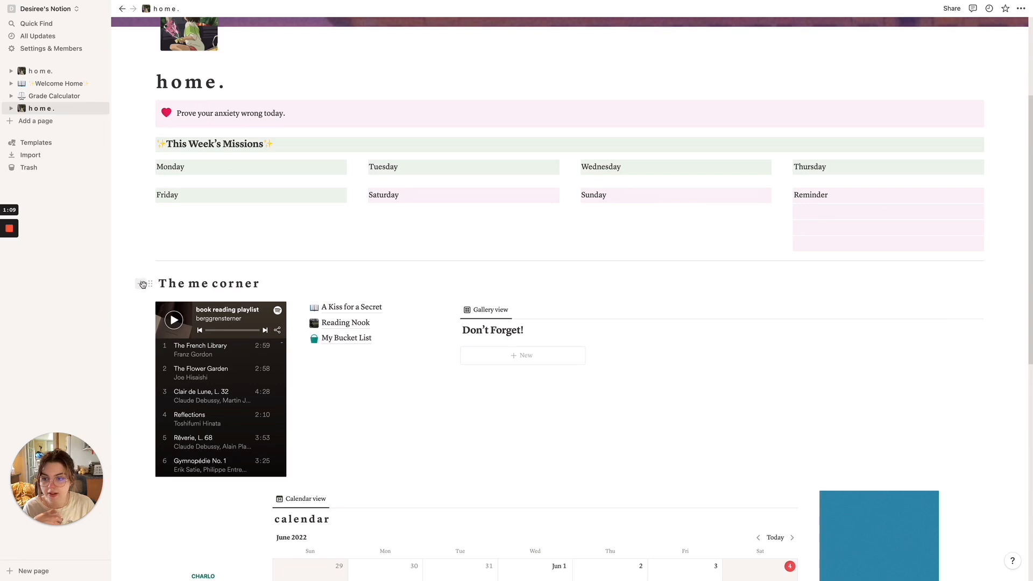
{"action": "left_click", "coordinate": [142, 284]}
{"action": "type", "text": "emo"}
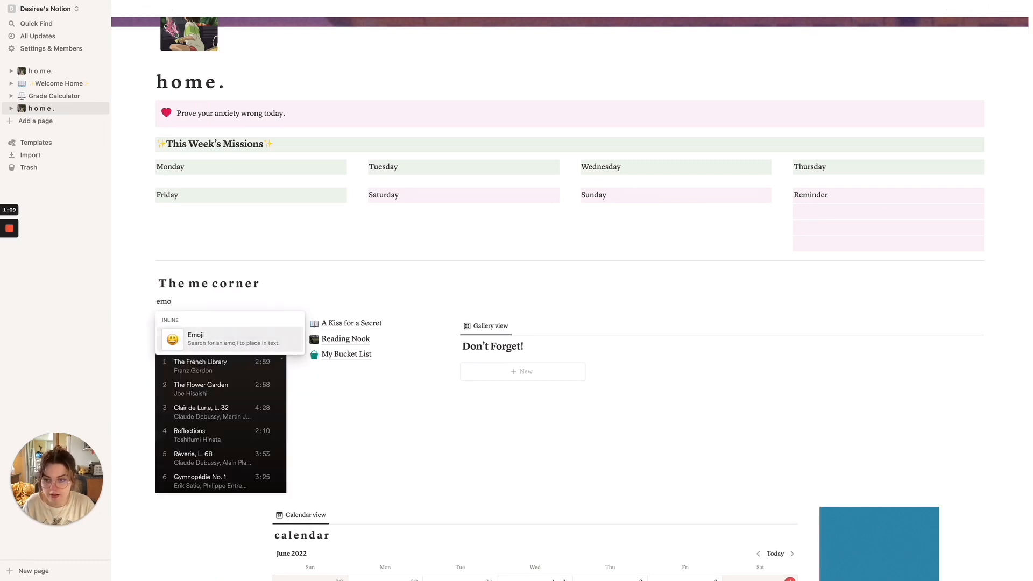
{"action": "type", "text": "ji"}
{"action": "left_click", "coordinate": [214, 338]}
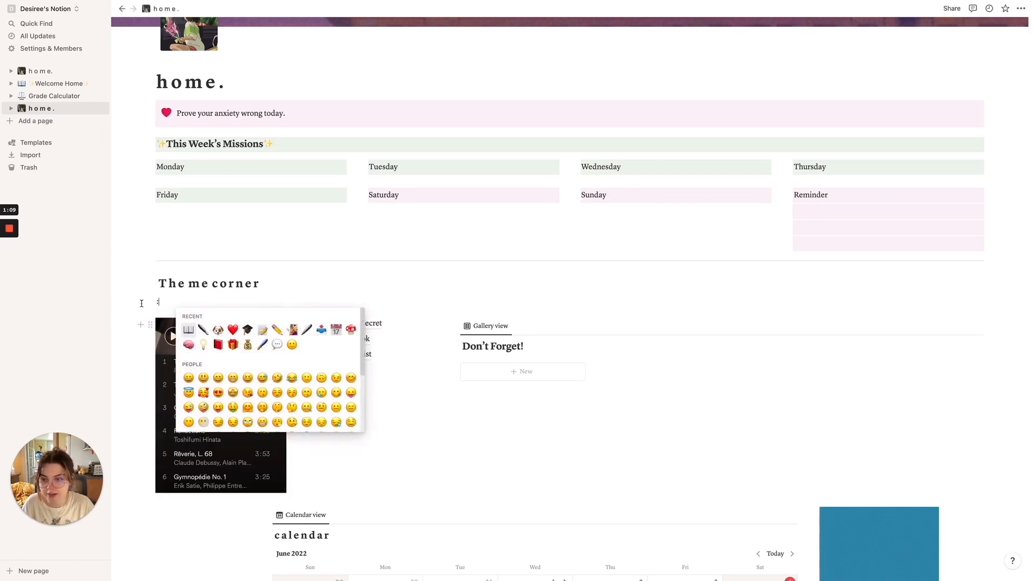
{"action": "left_click", "coordinate": [350, 329]}
{"action": "left_click_drag", "start_coordinate": [149, 282], "coordinate": [165, 281]}
{"action": "left_click", "coordinate": [165, 281]}
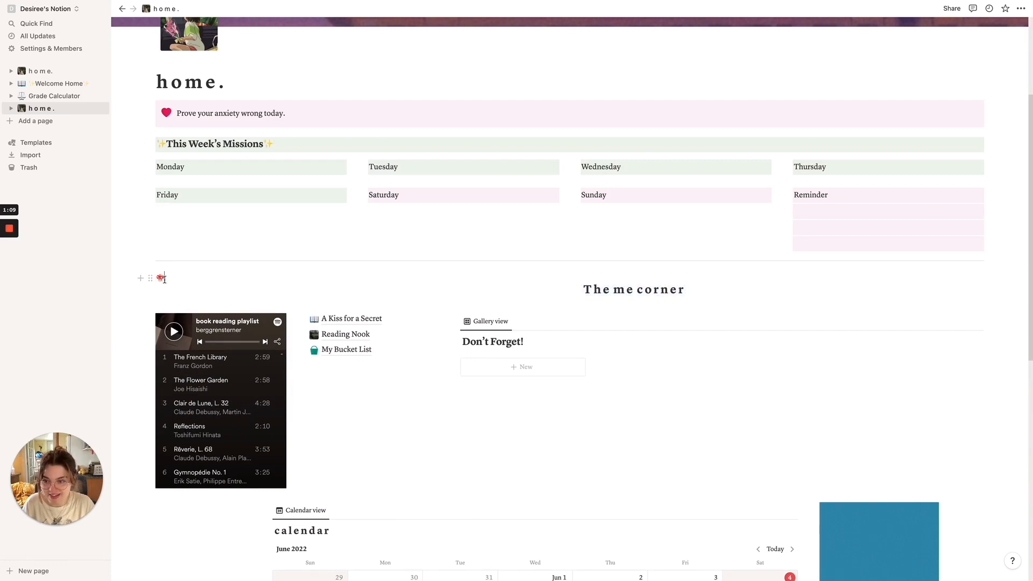
Move the mushroom emoji to the start of The me corner heading and add a copy at the heading's end.
{"action": "left_click_drag", "start_coordinate": [166, 280], "coordinate": [184, 286]}
{"action": "key", "text": "ctrl+c"}
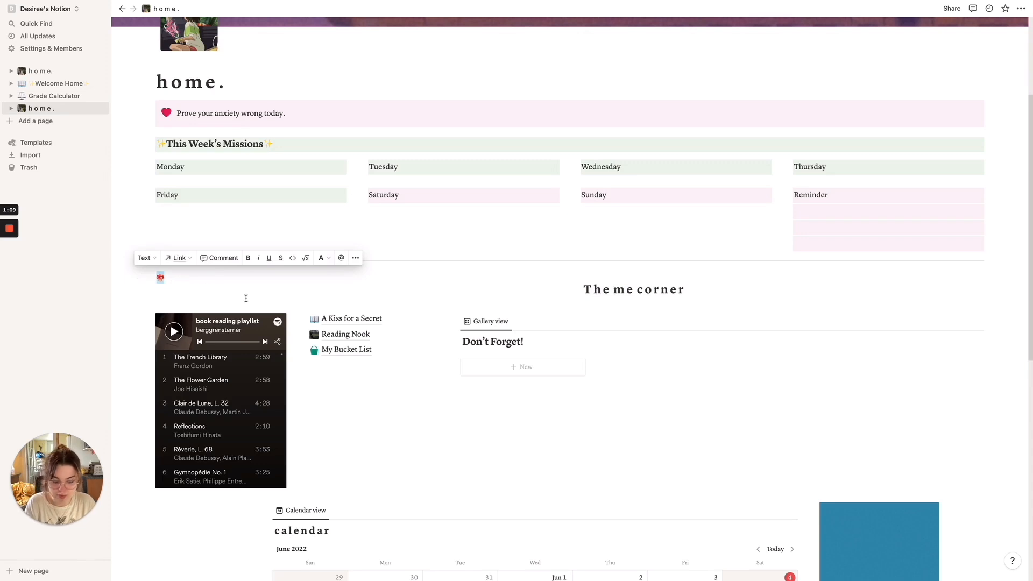
{"action": "key", "text": "BackSpace"}
{"action": "key", "text": "BackSpace"}
{"action": "left_click", "coordinate": [162, 282]}
{"action": "key", "text": "ctrl+v"}
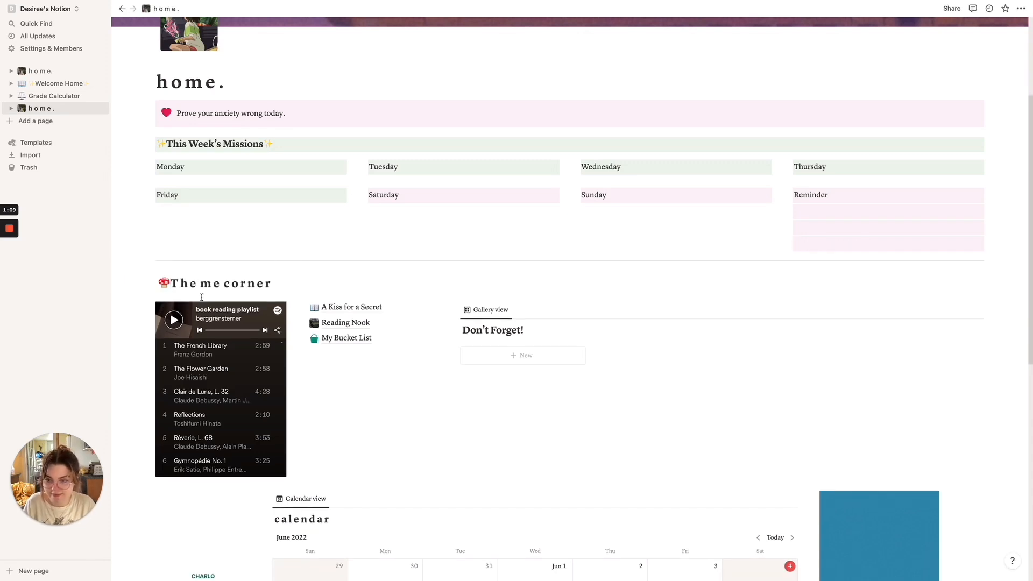
{"action": "left_click", "coordinate": [292, 286]}
{"action": "key", "text": "ctrl+v"}
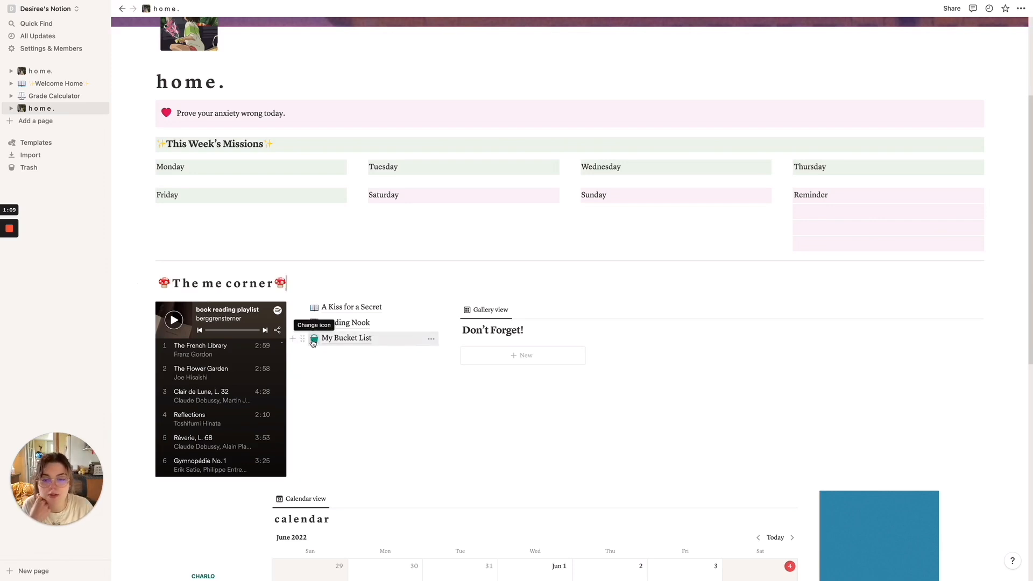
Review the rebuilt home page from the weekly missions to the calendar and clock, including the linked My Bucket List page.
{"action": "scroll", "coordinate": [443, 380], "scroll_direction": "down", "scroll_amount": 5}
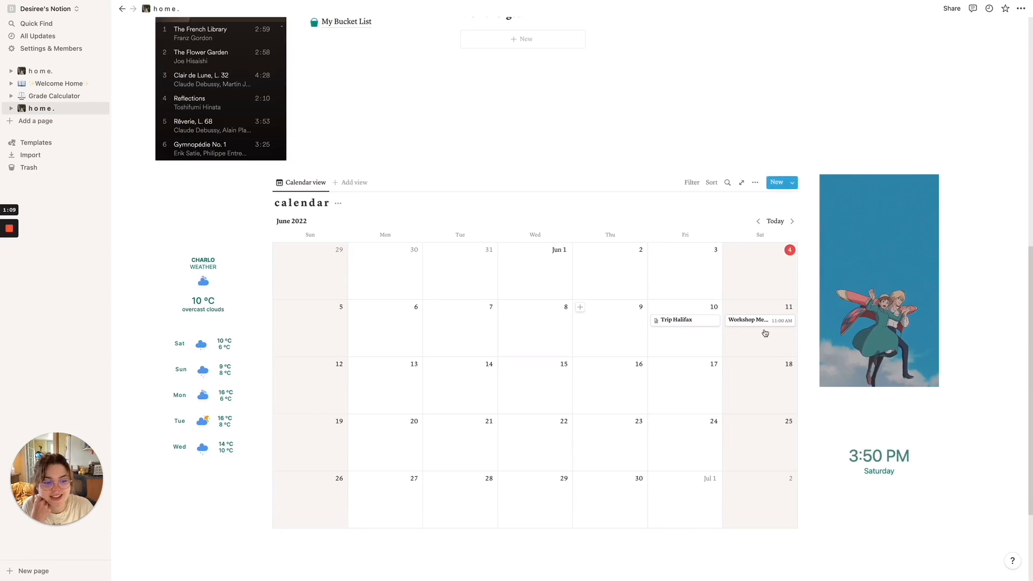
{"action": "scroll", "coordinate": [740, 324], "scroll_direction": "down", "scroll_amount": 3}
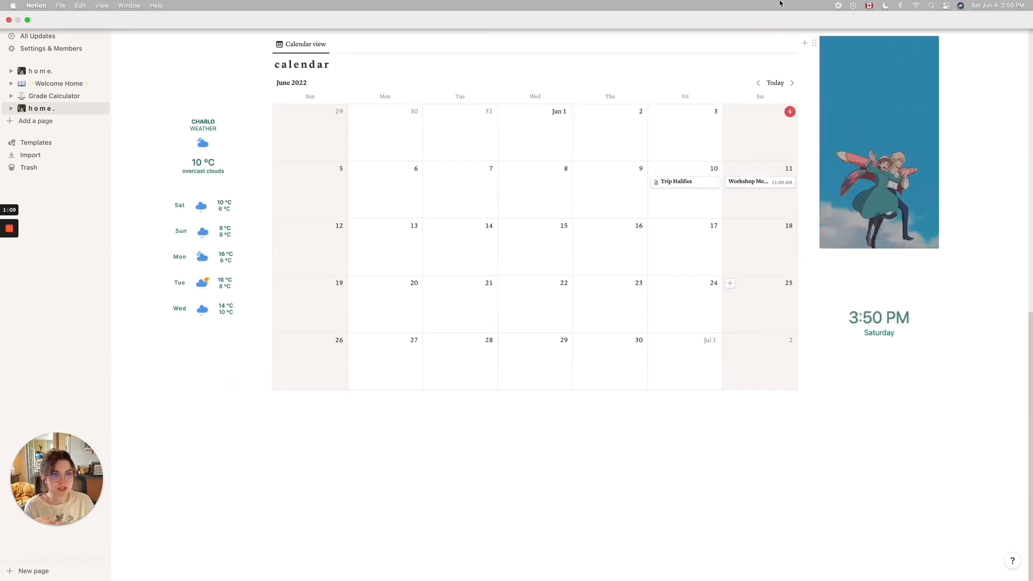
{"action": "scroll", "coordinate": [710, 288], "scroll_direction": "up", "scroll_amount": 5}
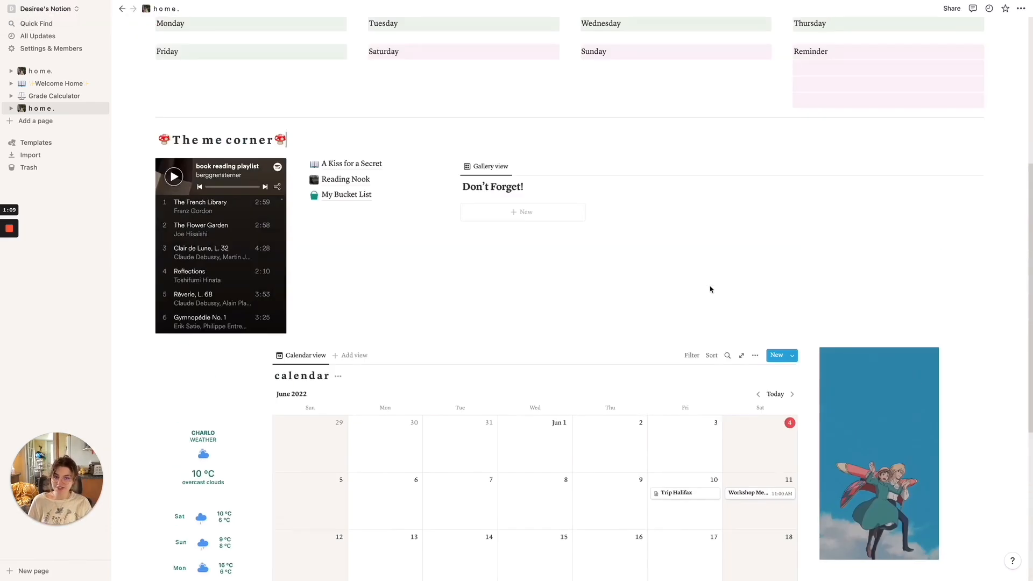
{"action": "scroll", "coordinate": [710, 289], "scroll_direction": "up", "scroll_amount": 5}
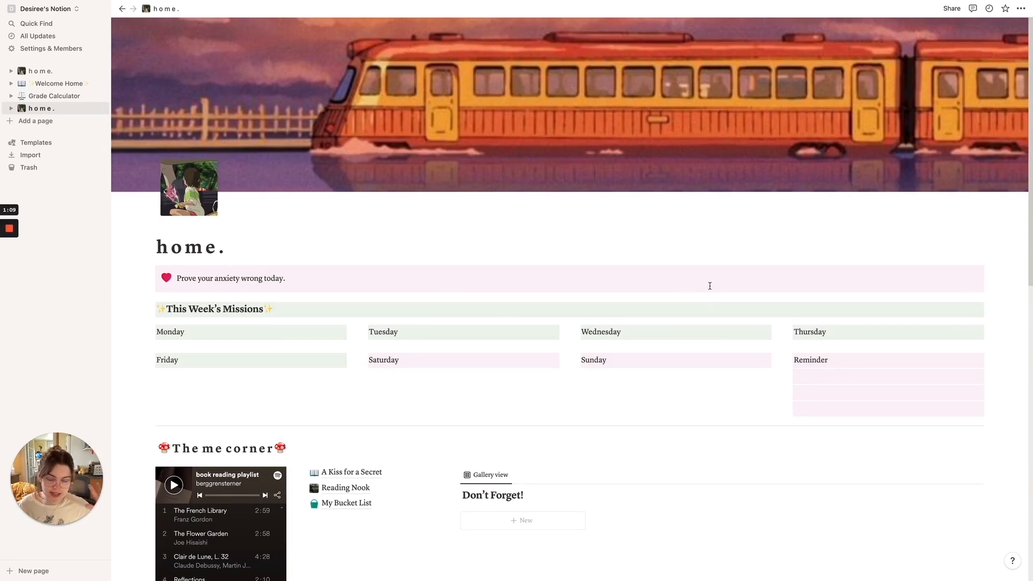
{"action": "scroll", "coordinate": [684, 283], "scroll_direction": "down", "scroll_amount": 9}
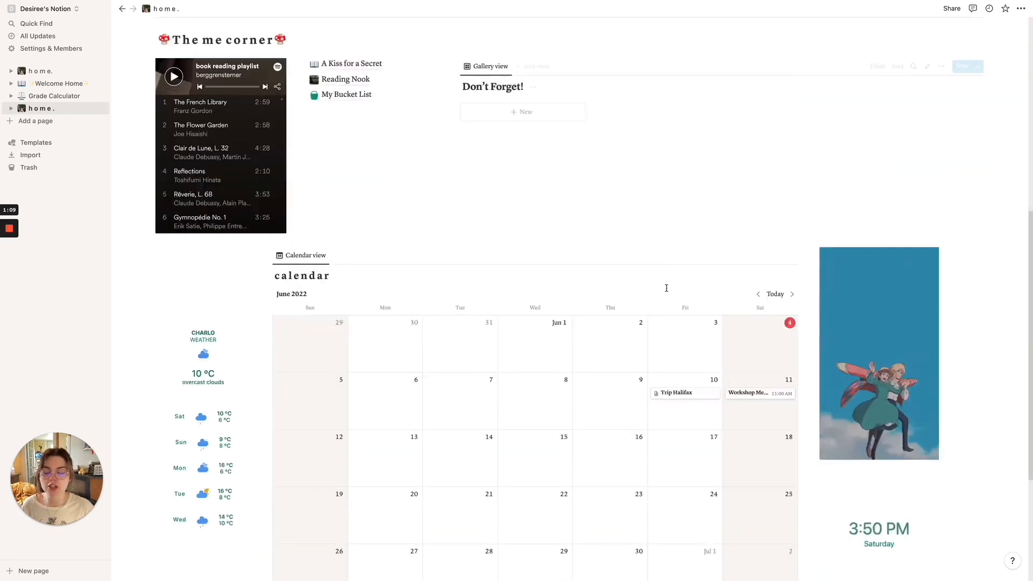
{"action": "scroll", "coordinate": [533, 210], "scroll_direction": "up", "scroll_amount": 3}
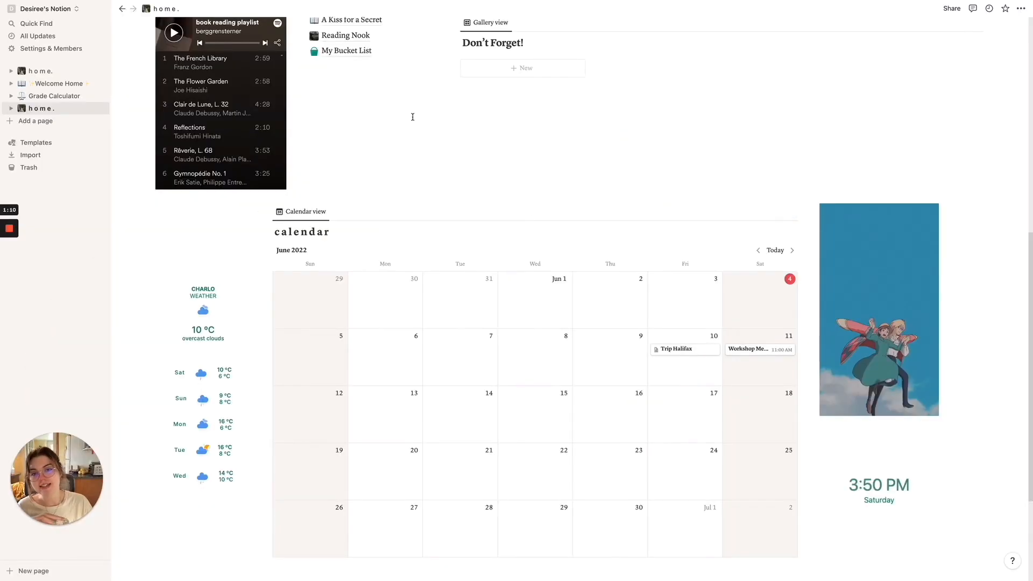
{"action": "scroll", "coordinate": [420, 150], "scroll_direction": "up", "scroll_amount": 3}
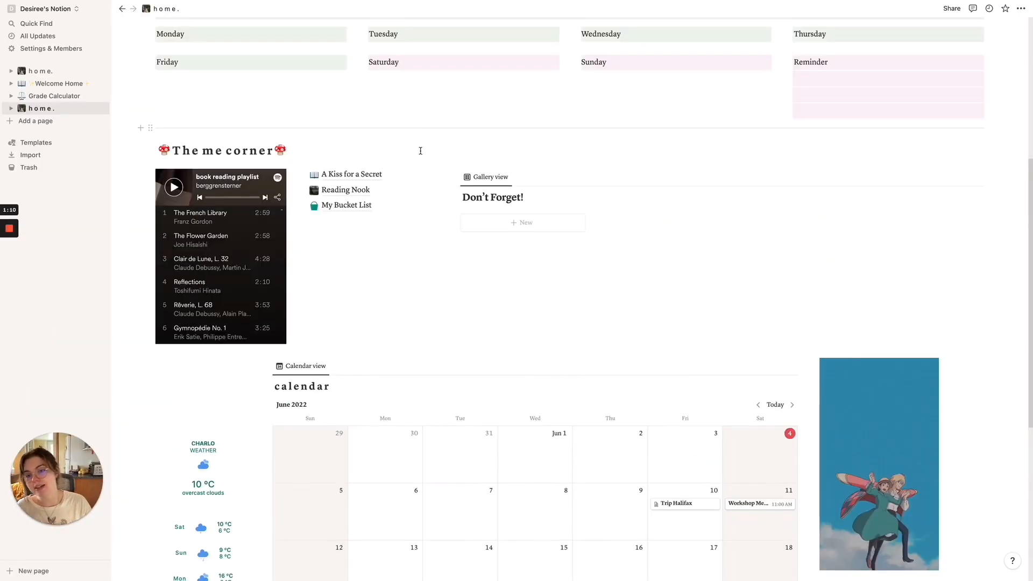
{"action": "left_click", "coordinate": [349, 206]}
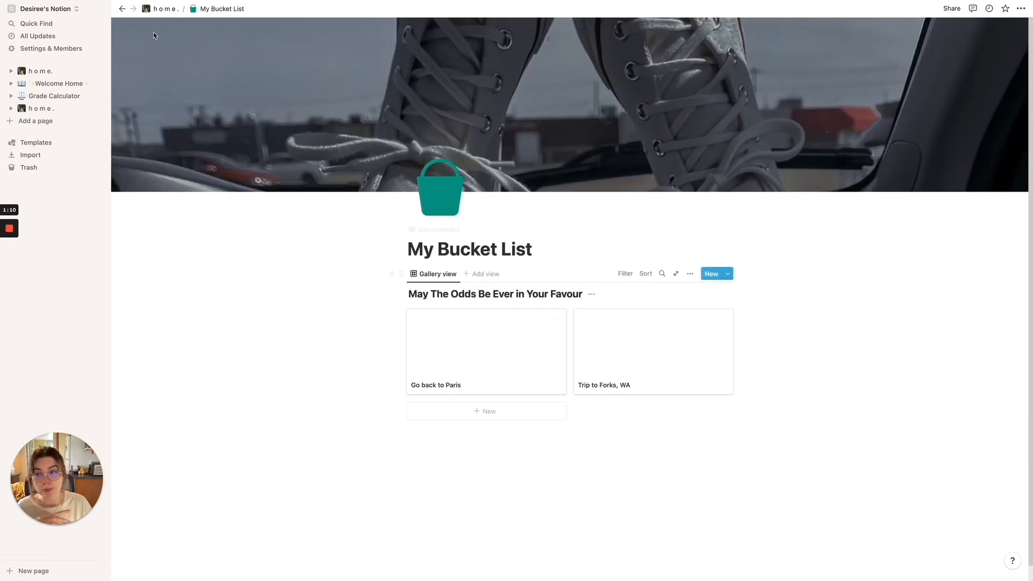
{"action": "left_click", "coordinate": [164, 9]}
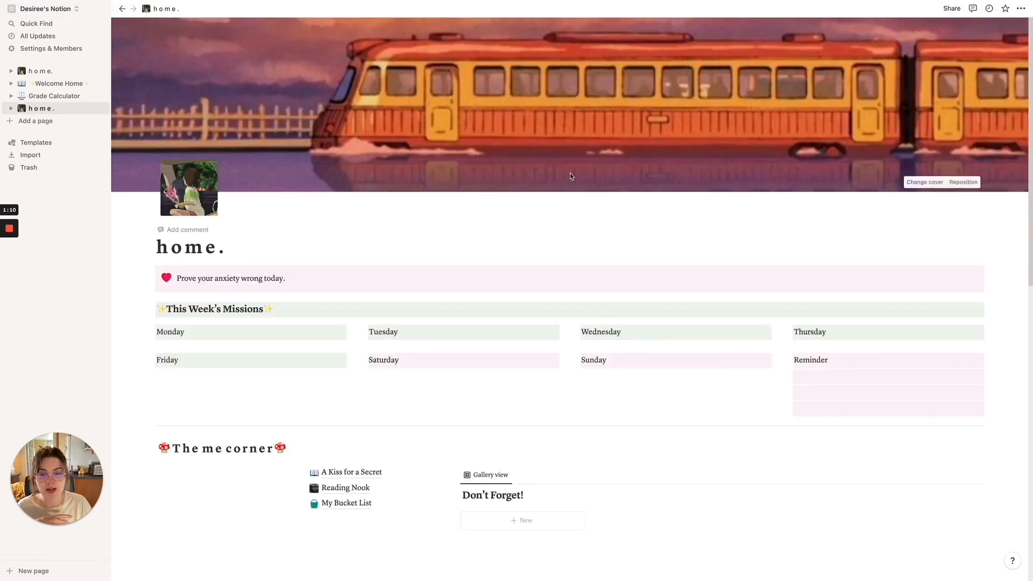
{"action": "scroll", "coordinate": [571, 175], "scroll_direction": "down", "scroll_amount": 3}
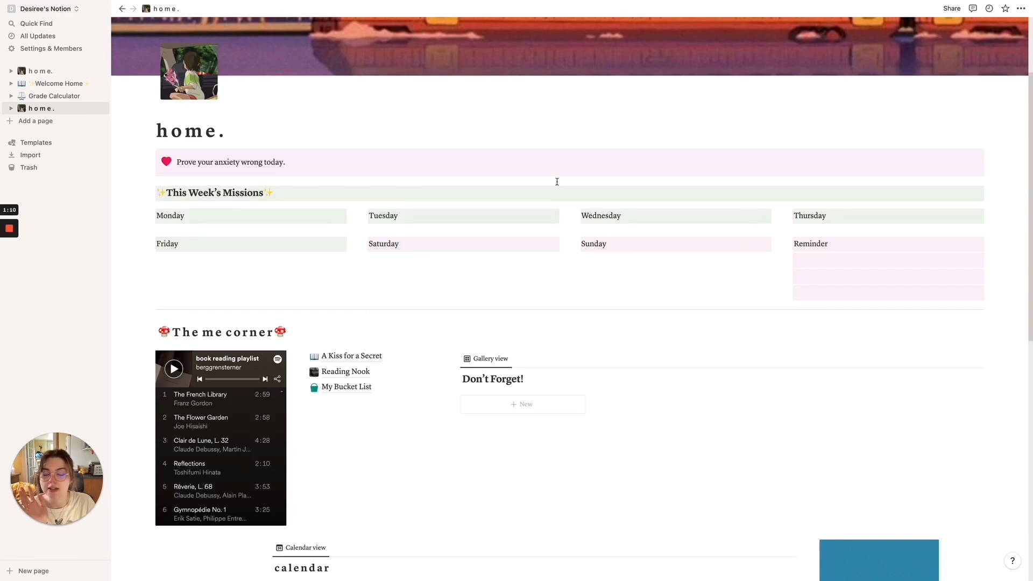
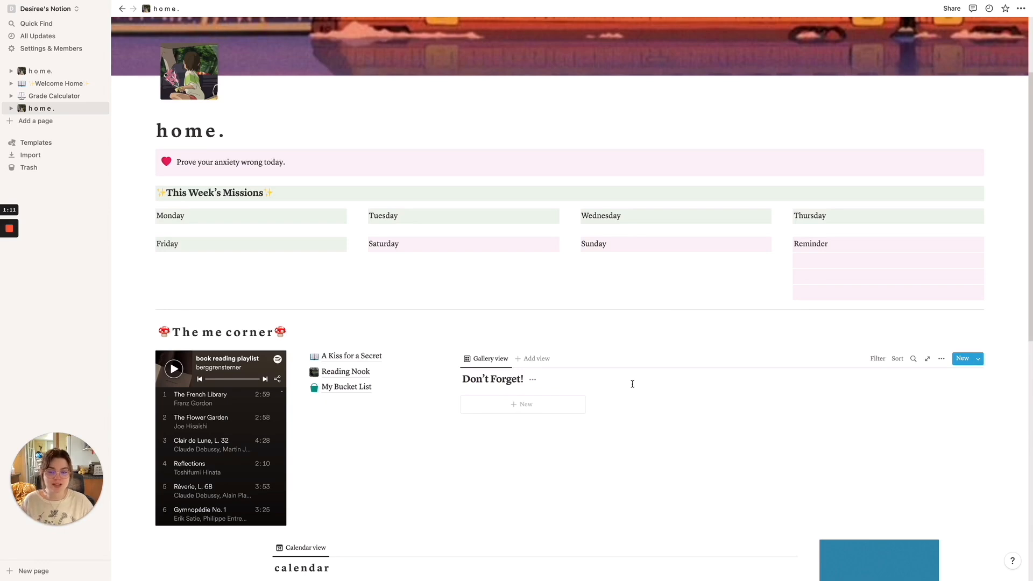
Look over the rebuilt home page from its cover image through The me corner to the calendar, weather and clock widgets.
{"action": "scroll", "coordinate": [616, 366], "scroll_direction": "down", "scroll_amount": 3}
{"action": "scroll", "coordinate": [616, 366], "scroll_direction": "up", "scroll_amount": 2}
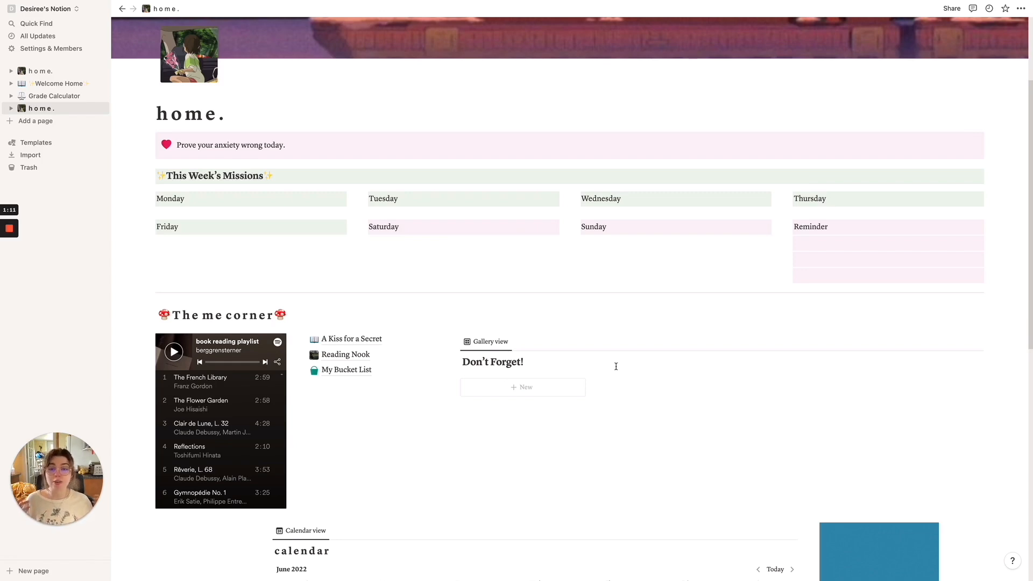
{"action": "scroll", "coordinate": [603, 359], "scroll_direction": "up", "scroll_amount": 3}
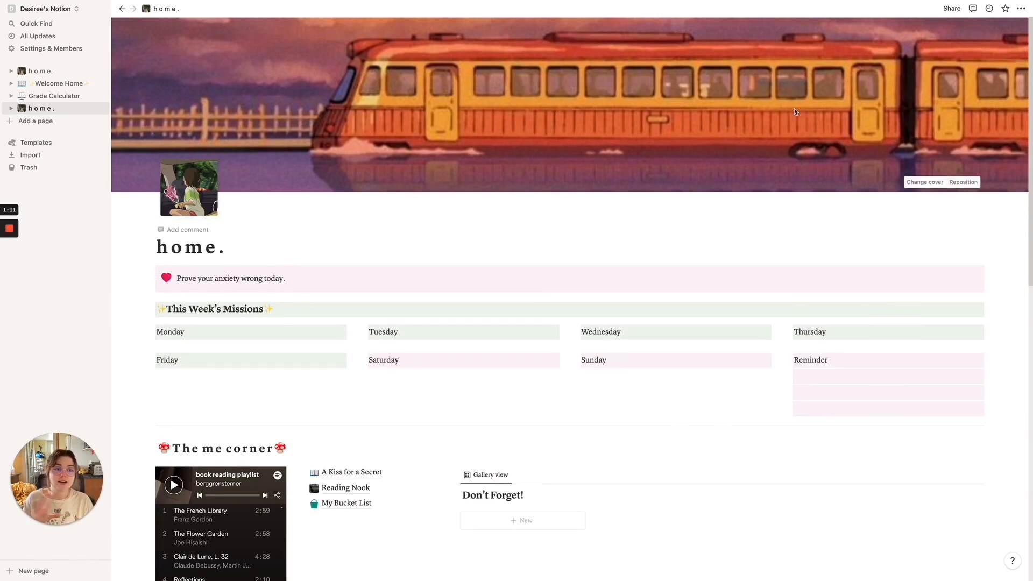
{"action": "scroll", "coordinate": [312, 352], "scroll_direction": "down", "scroll_amount": 5}
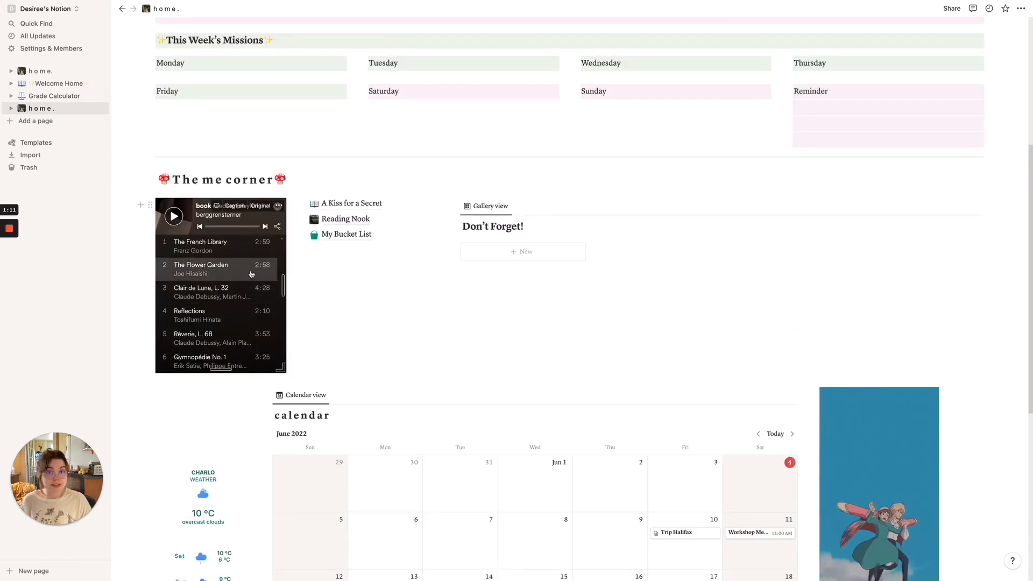
{"action": "scroll", "coordinate": [251, 275], "scroll_direction": "down", "scroll_amount": 5}
{"action": "scroll", "coordinate": [357, 318], "scroll_direction": "down", "scroll_amount": 4}
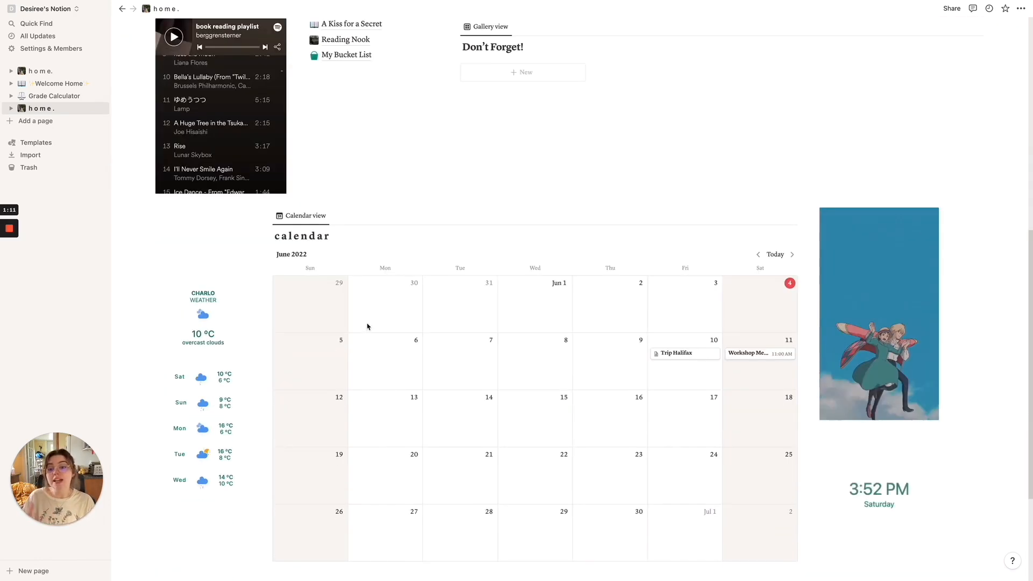
{"action": "scroll", "coordinate": [376, 331], "scroll_direction": "down", "scroll_amount": 4}
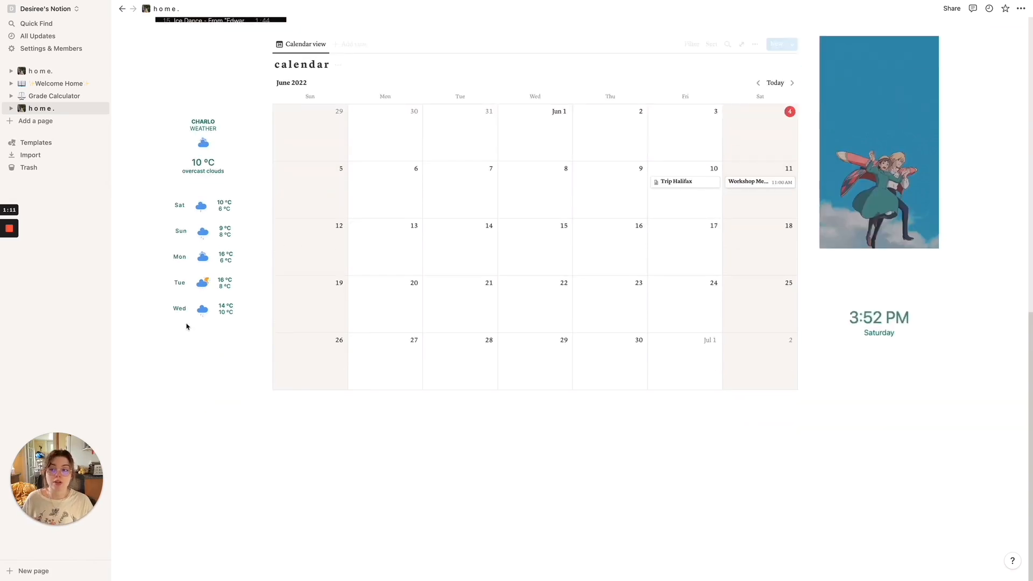
Open the Study Cafe page from the original home page and examine its study playlists and music links.
{"action": "left_click", "coordinate": [40, 70]}
{"action": "scroll", "coordinate": [640, 375], "scroll_direction": "down", "scroll_amount": 4}
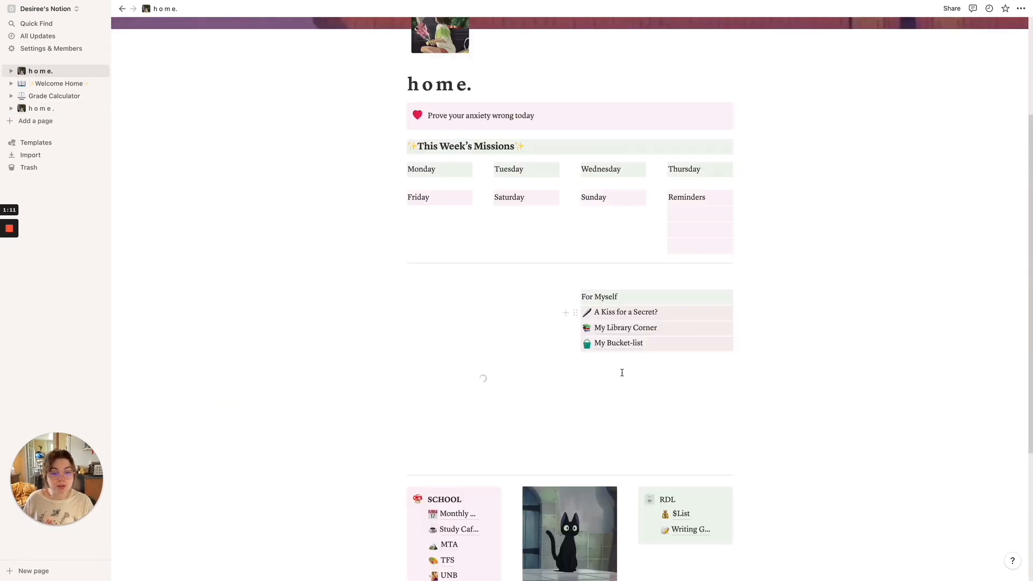
{"action": "scroll", "coordinate": [626, 375], "scroll_direction": "down", "scroll_amount": 4}
{"action": "left_click", "coordinate": [458, 362]}
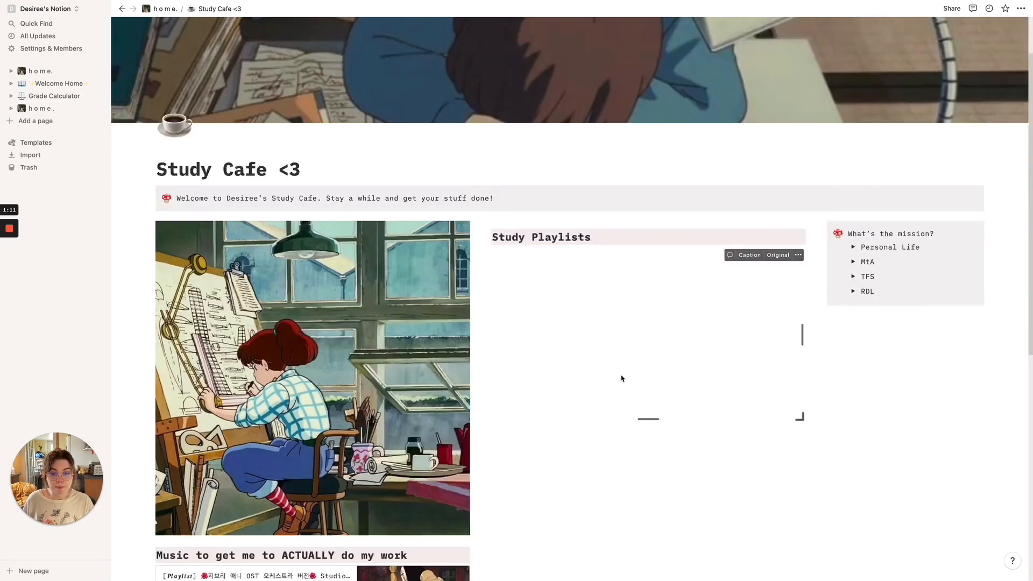
{"action": "scroll", "coordinate": [634, 358], "scroll_direction": "down", "scroll_amount": 2}
{"action": "scroll", "coordinate": [366, 523], "scroll_direction": "down", "scroll_amount": 1}
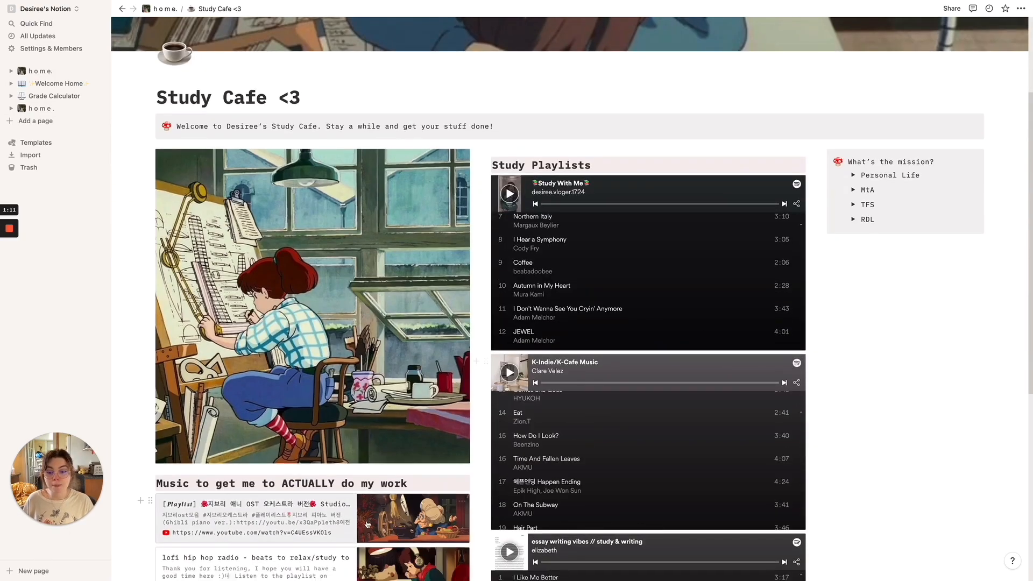
{"action": "scroll", "coordinate": [323, 533], "scroll_direction": "down", "scroll_amount": 6}
{"action": "scroll", "coordinate": [740, 334], "scroll_direction": "up", "scroll_amount": 7}
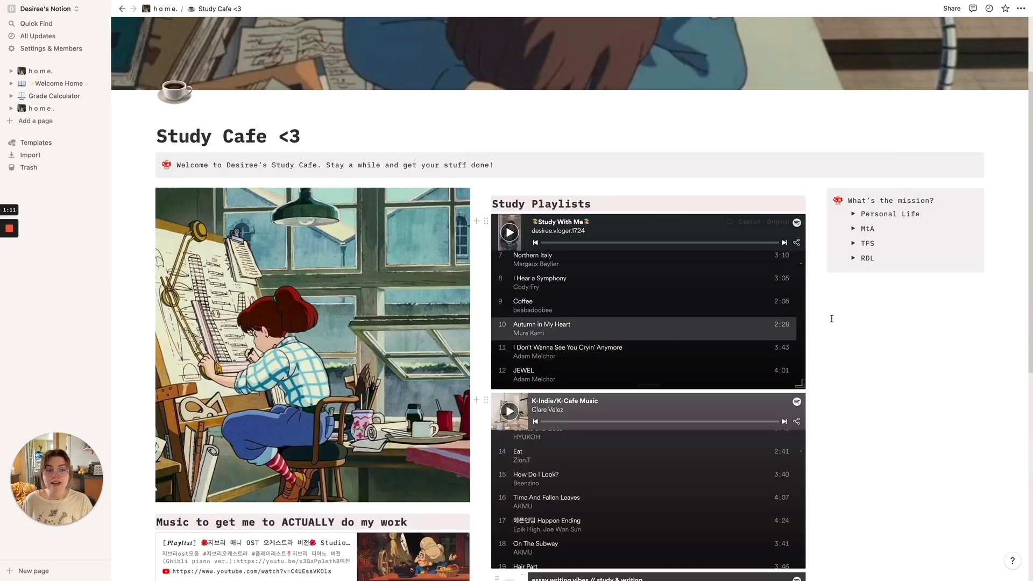
Expand the Personal Life and MtA toggles in the What's the mission? callout to view their to-dos, and return to the rebuilt home page.
{"action": "left_click", "coordinate": [853, 214]}
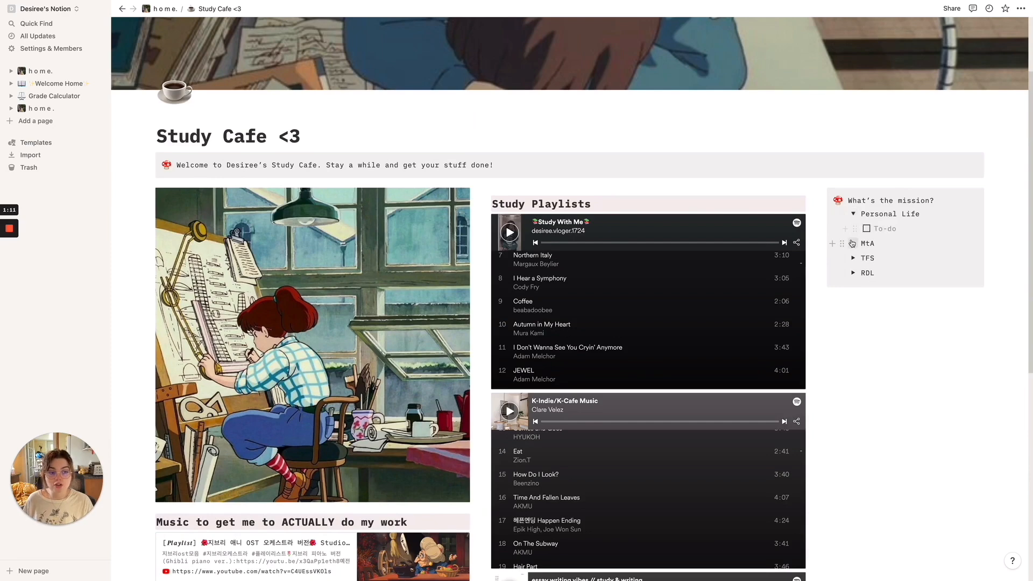
{"action": "left_click", "coordinate": [853, 243]}
{"action": "left_click", "coordinate": [842, 273]}
{"action": "left_click", "coordinate": [827, 325]}
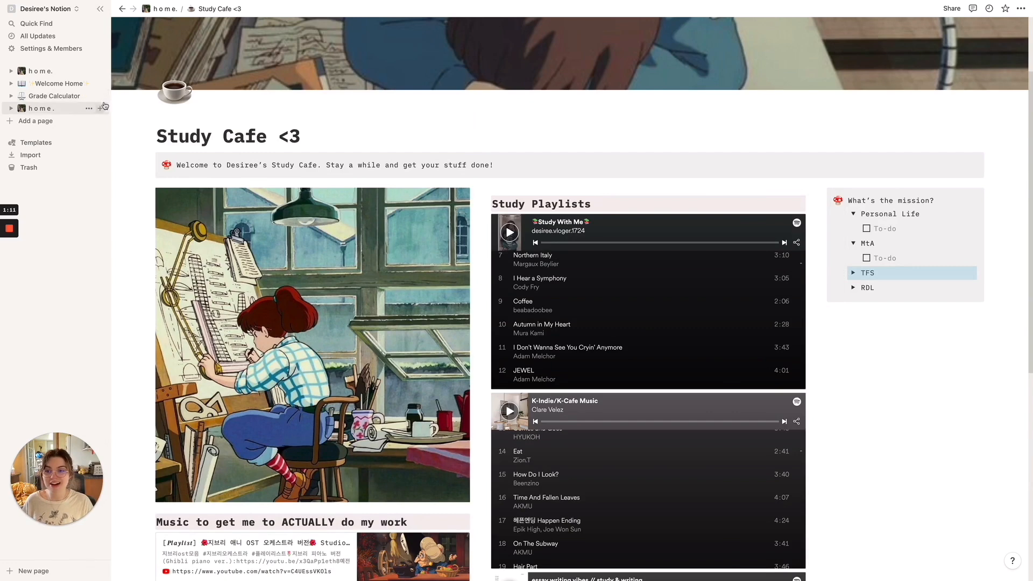
{"action": "left_click", "coordinate": [48, 108]}
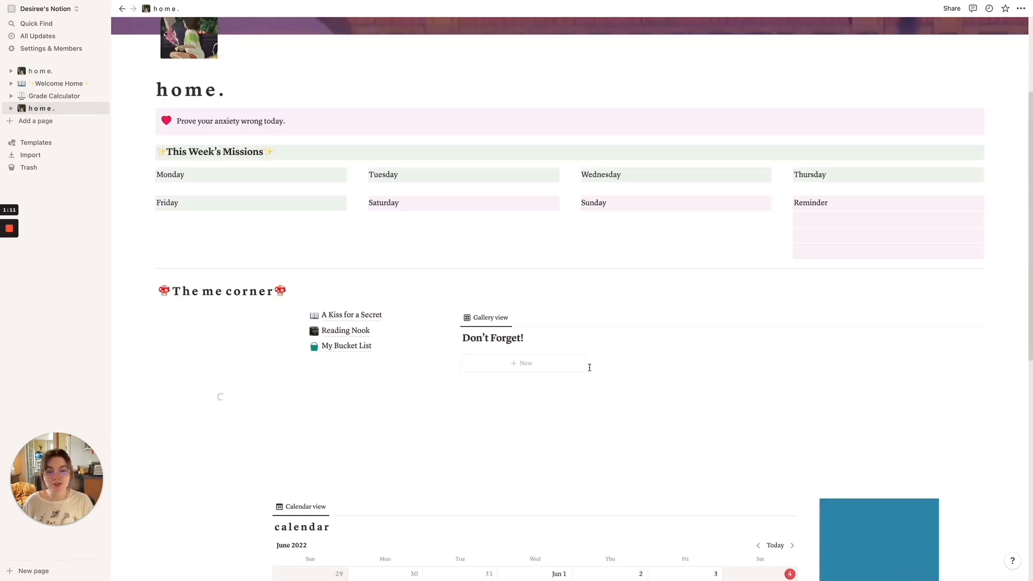